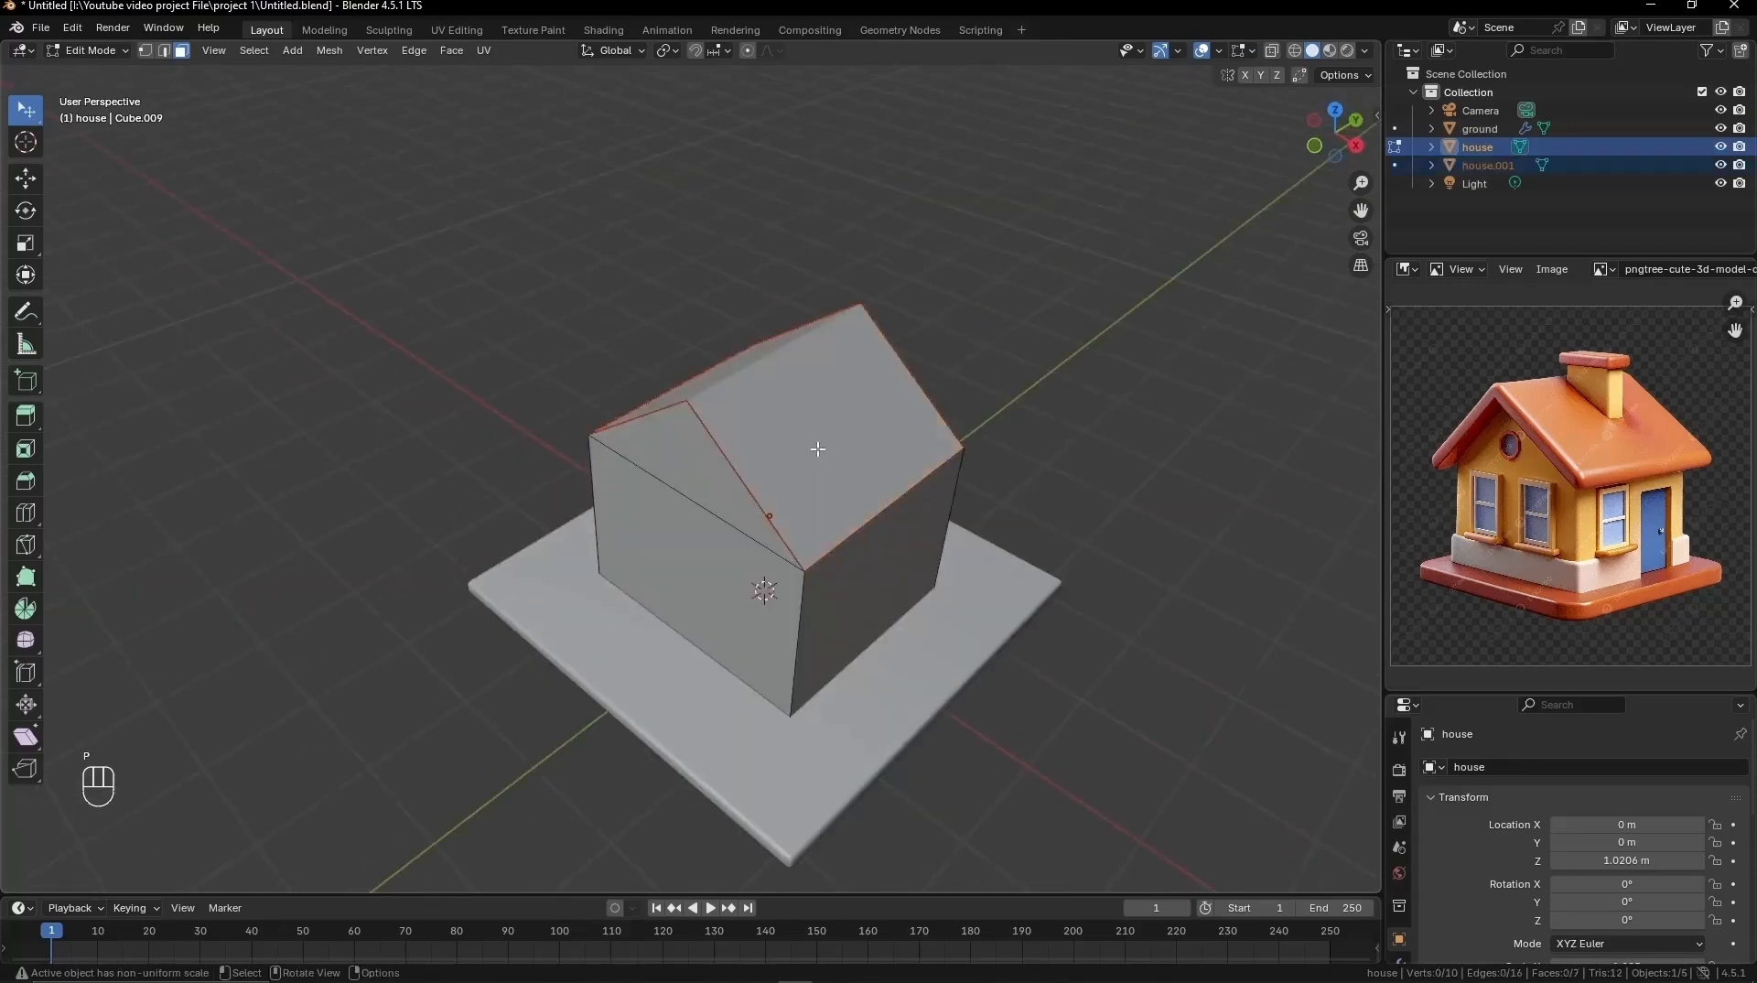
key(ctrl+z)
key(s)
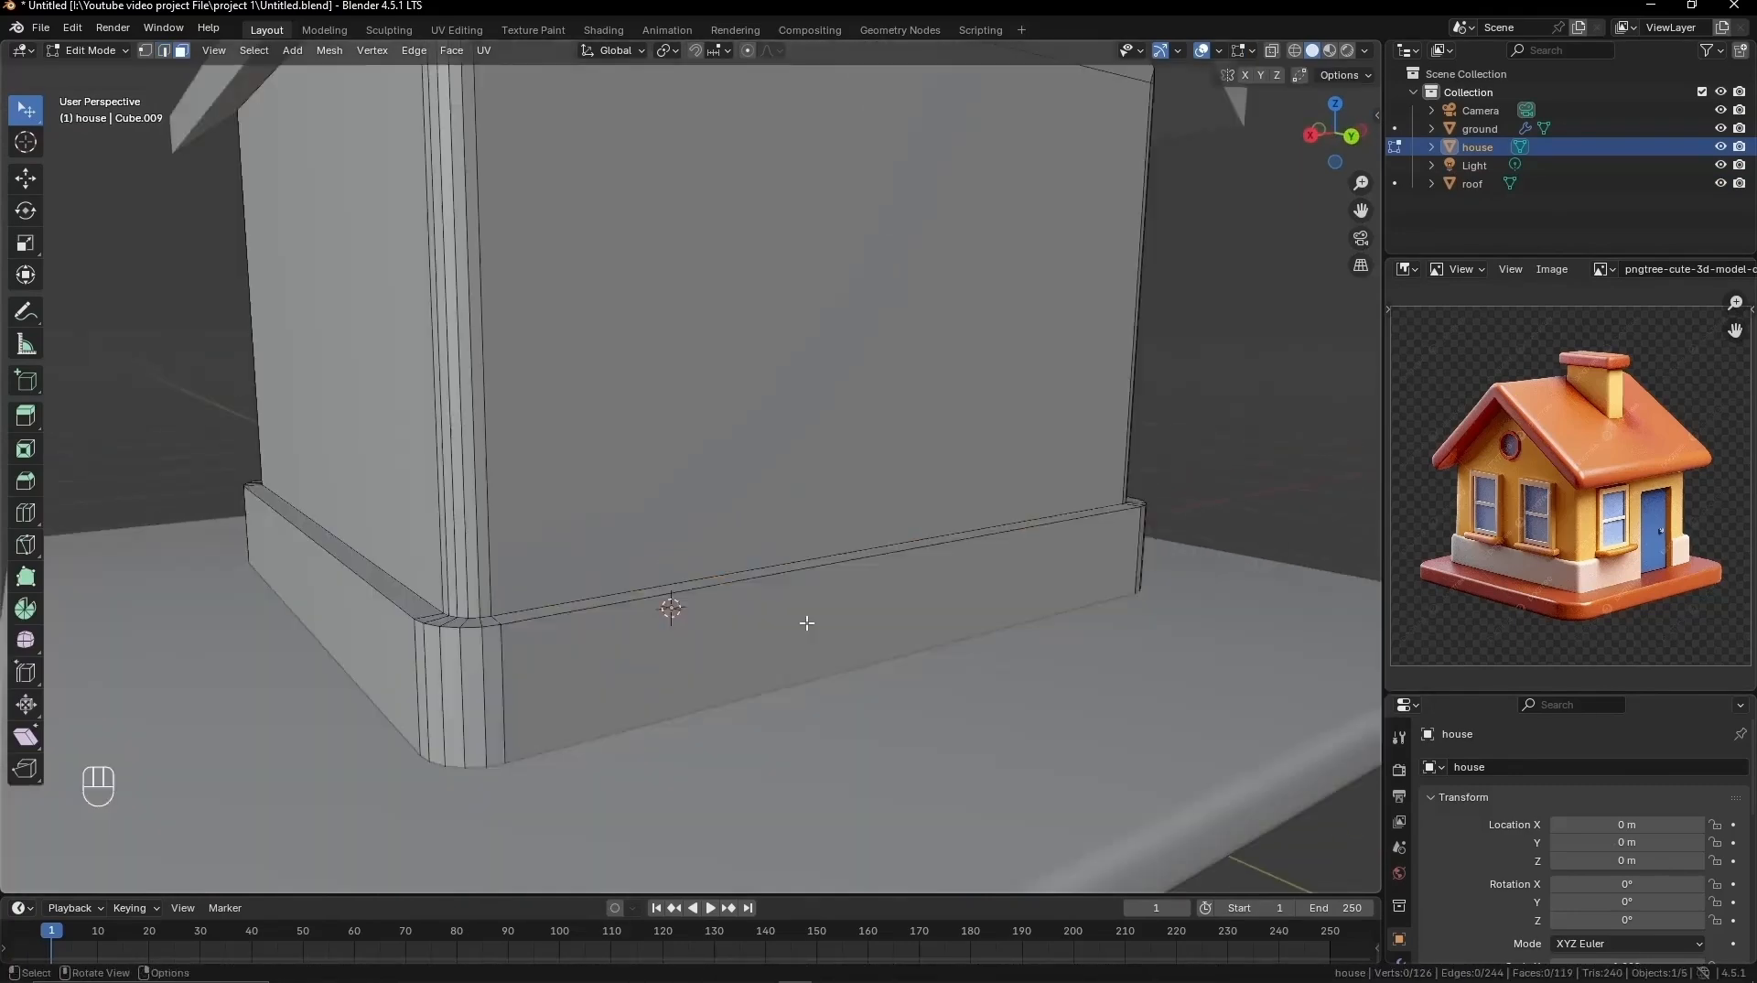
alt+click(831, 611)
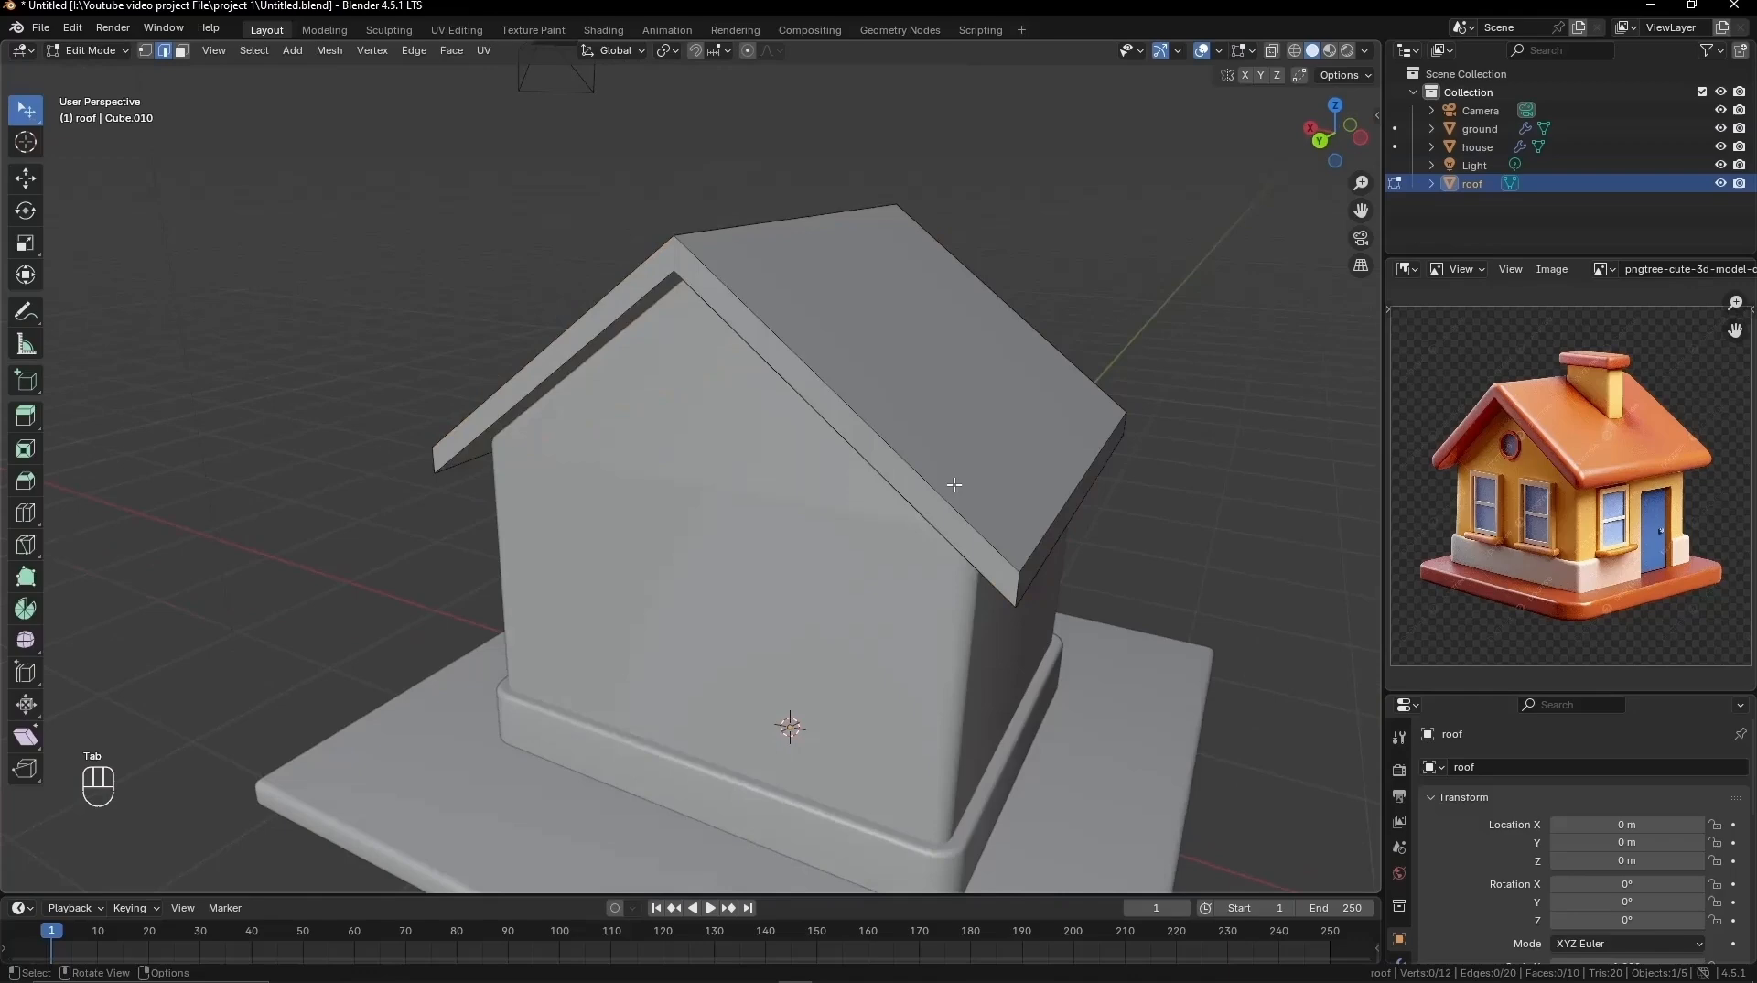
key(a)
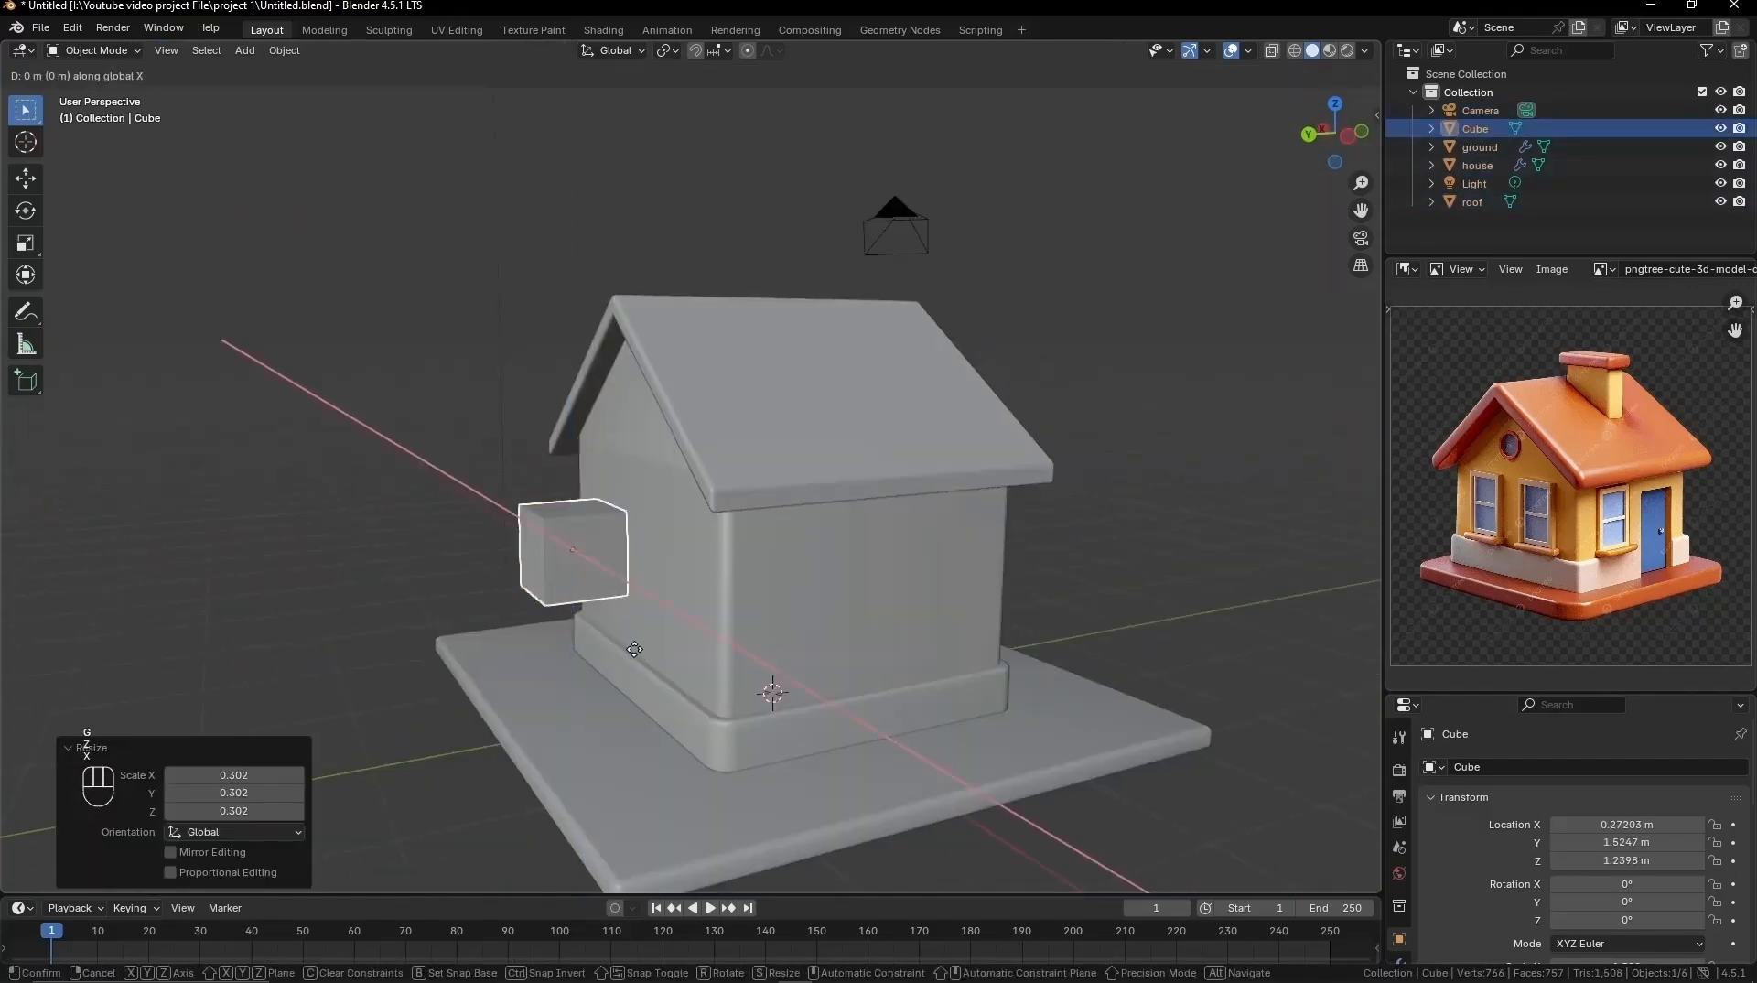
key(Delete)
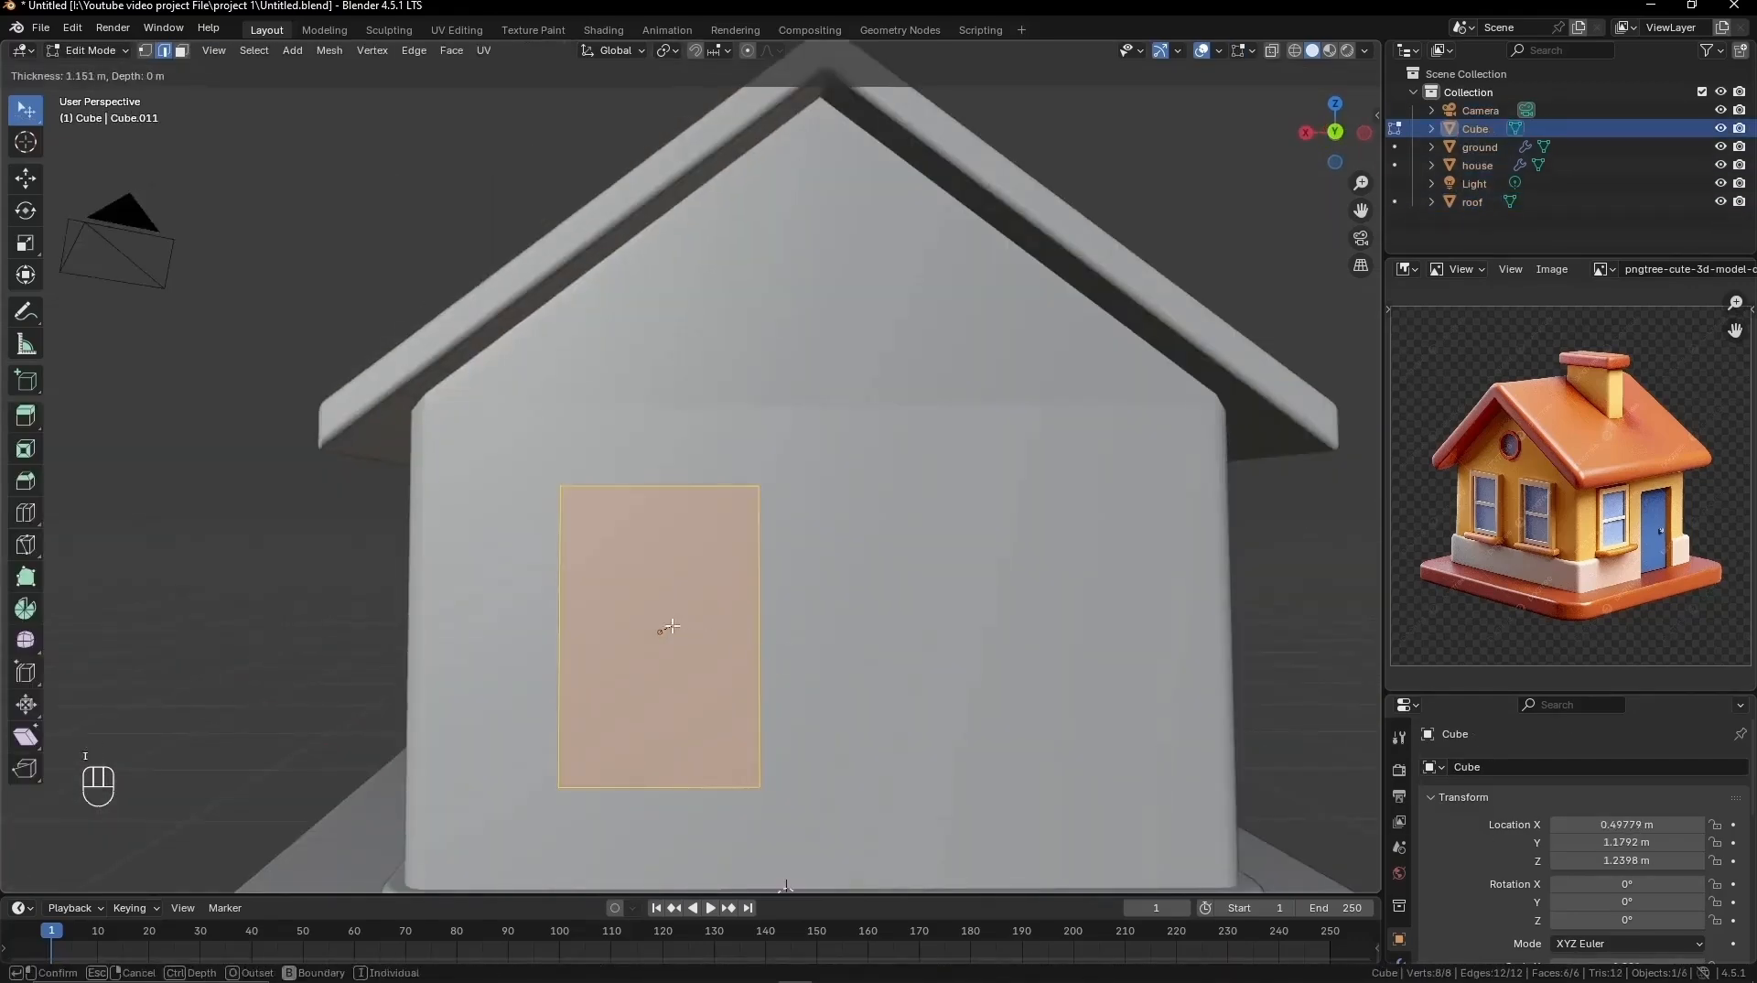
key(ctrl+b)
key(Delete)
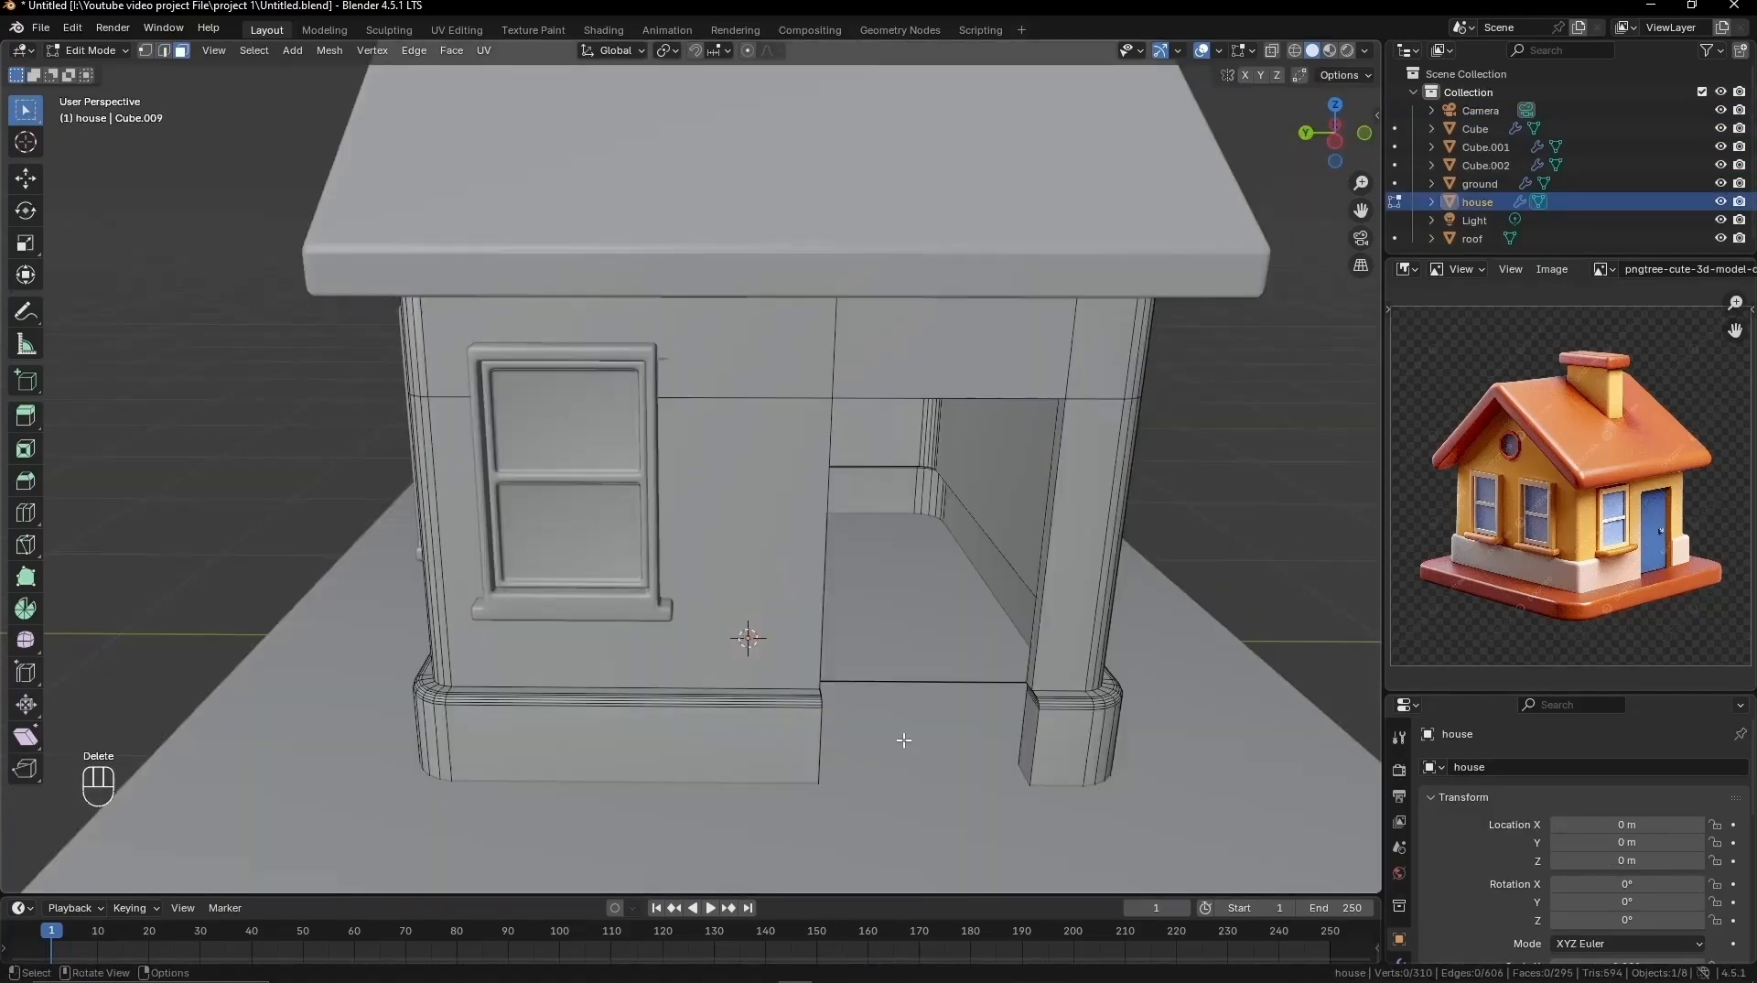
key(shift+a)
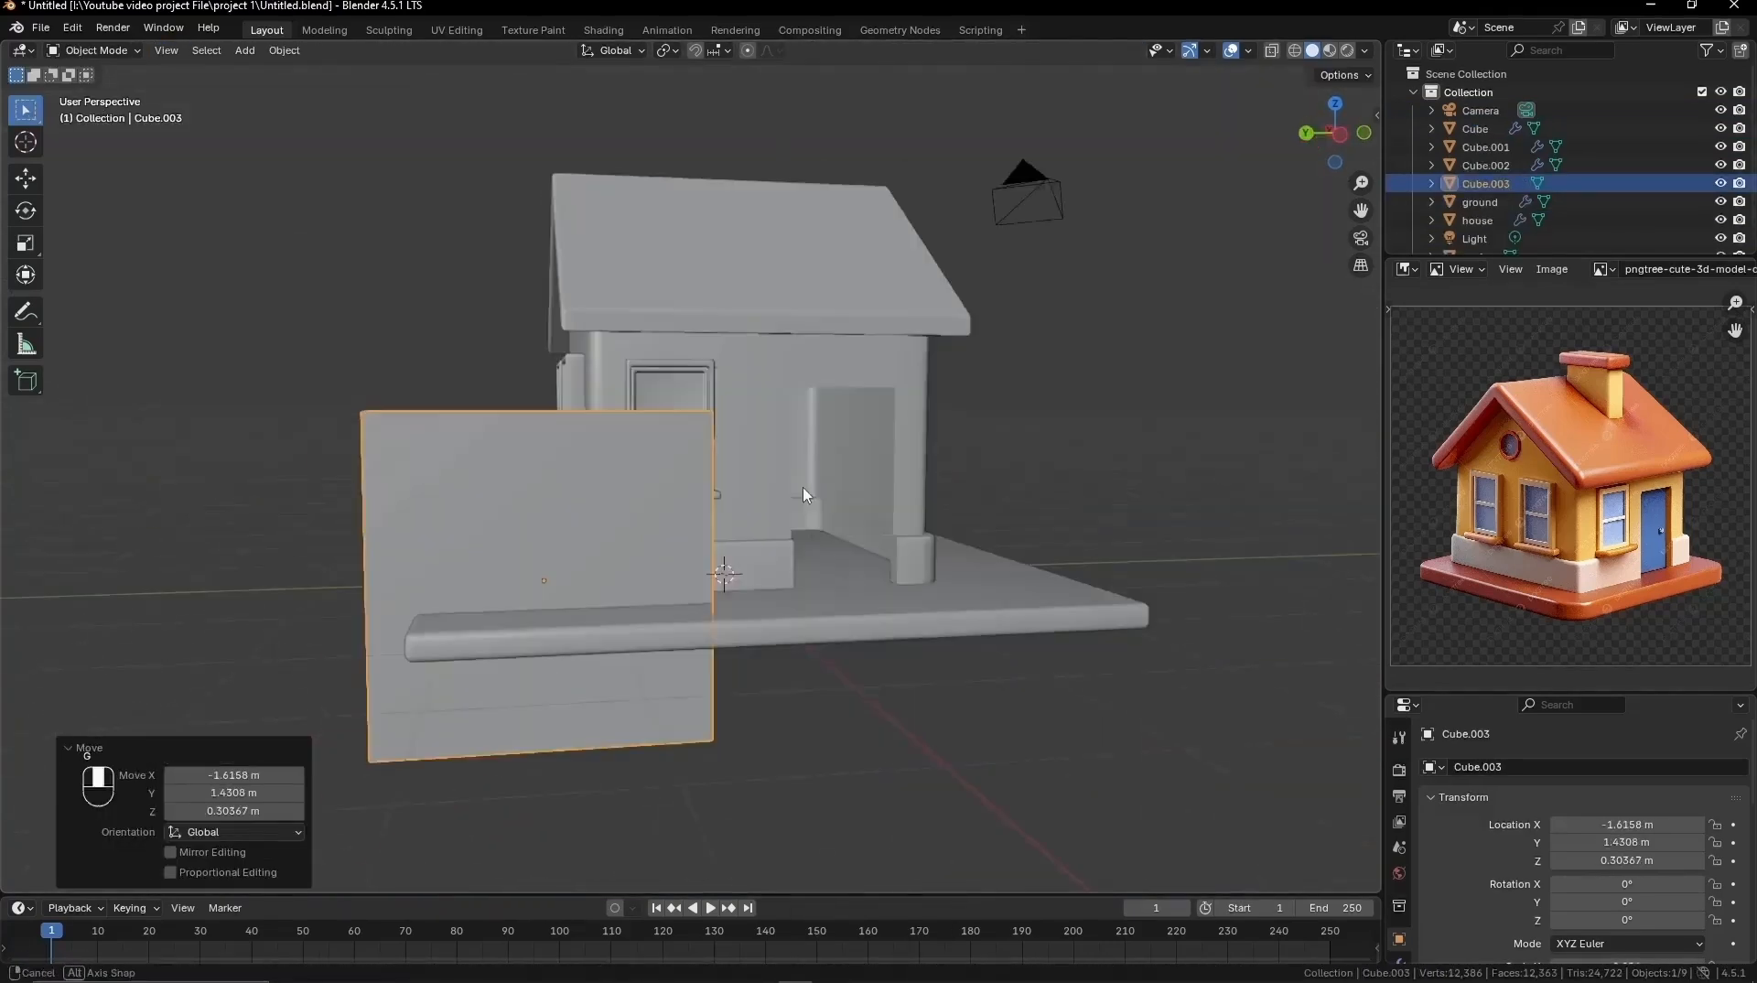
key(g)
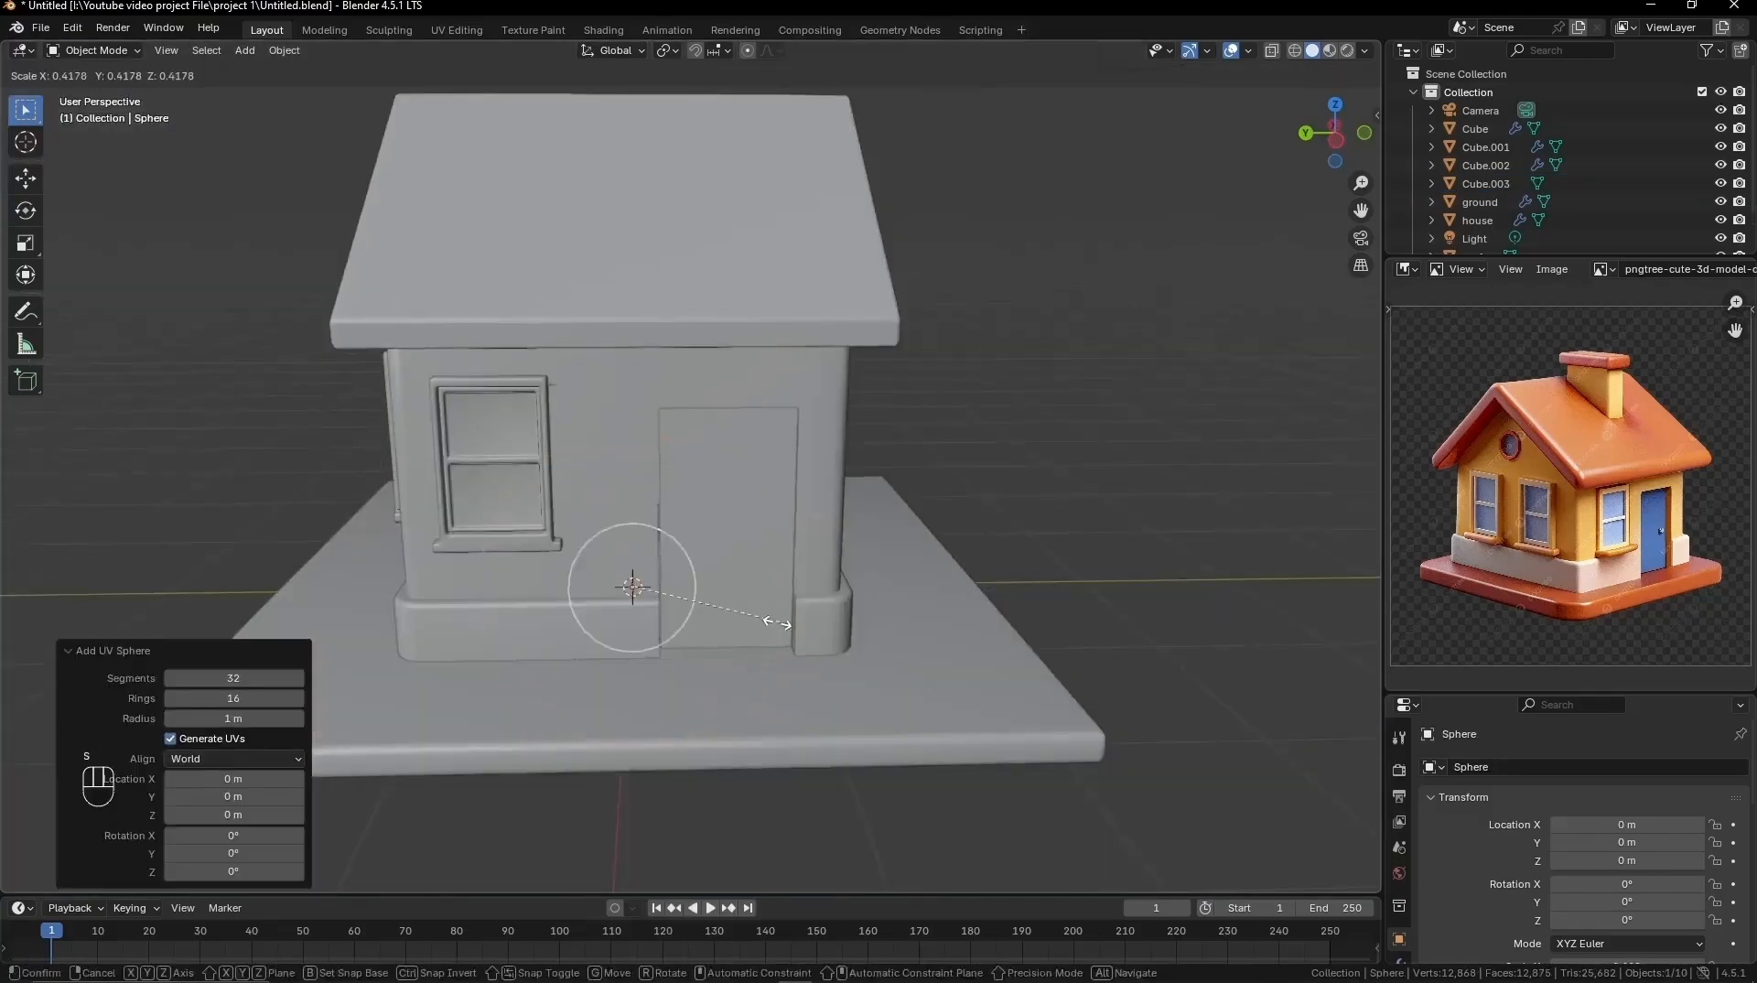
key(shift+s)
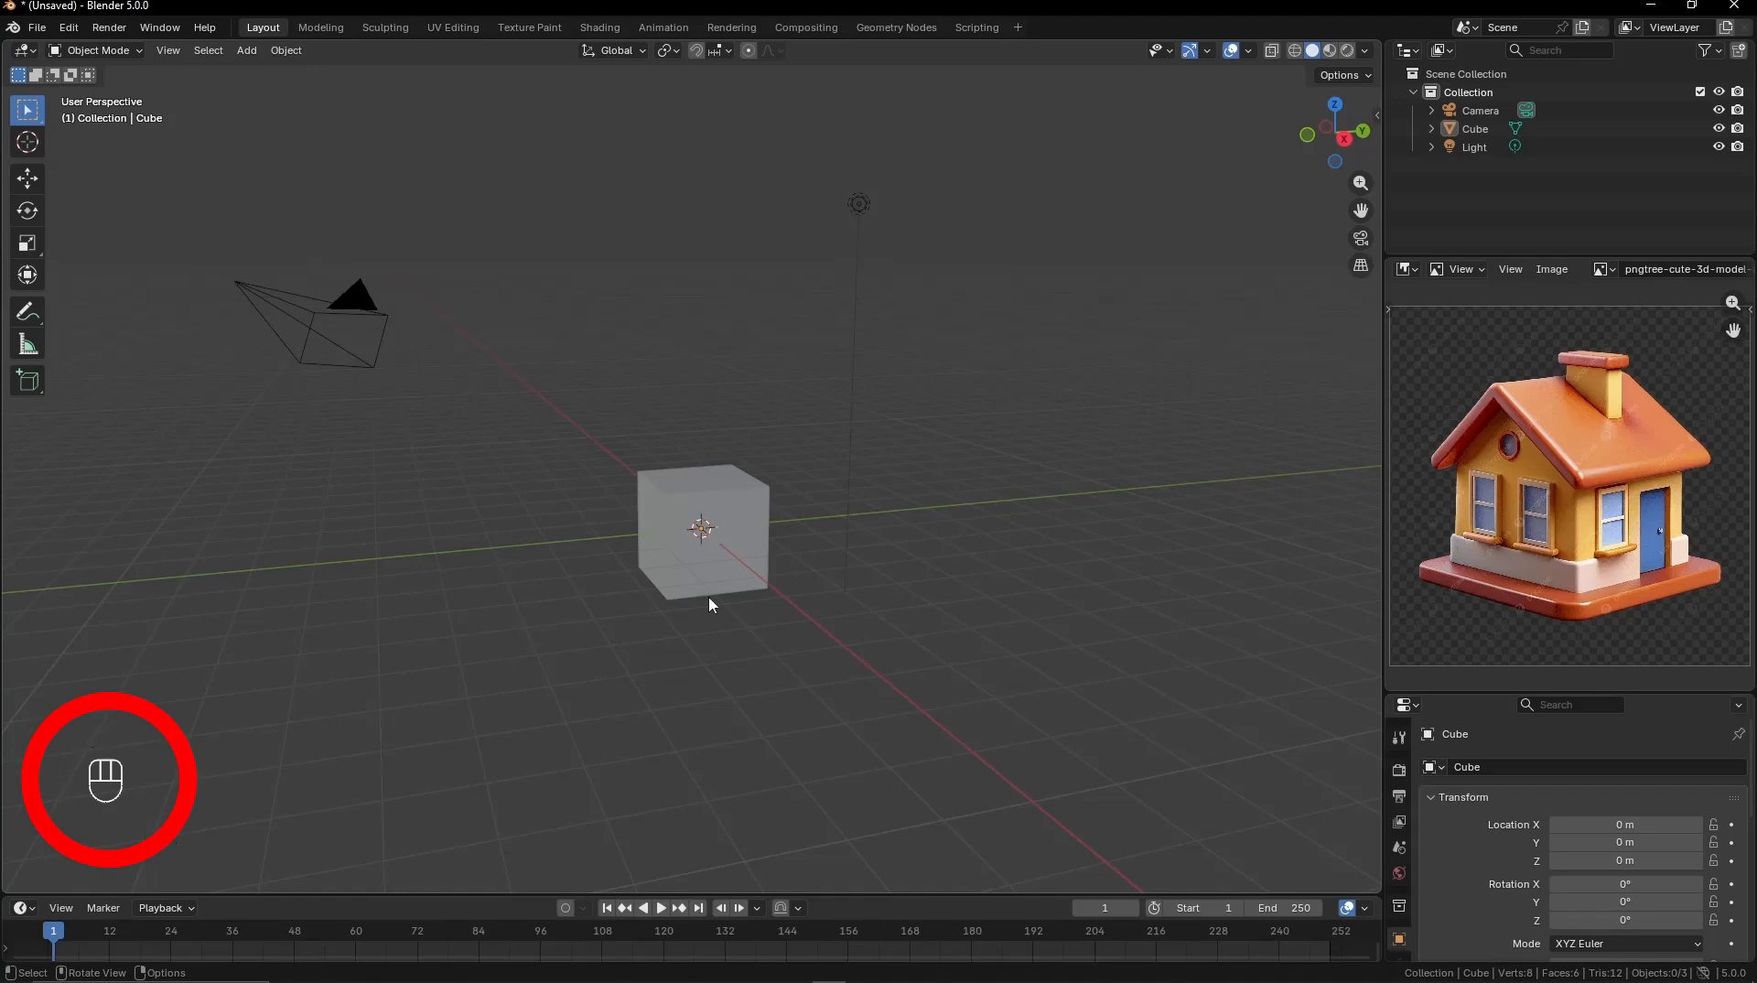
Step: Select the default cube in the scene
scroll(708, 595, up, 2)
middle_drag(820, 596, 796, 641)
click(726, 564)
middle_drag(726, 564, 805, 677)
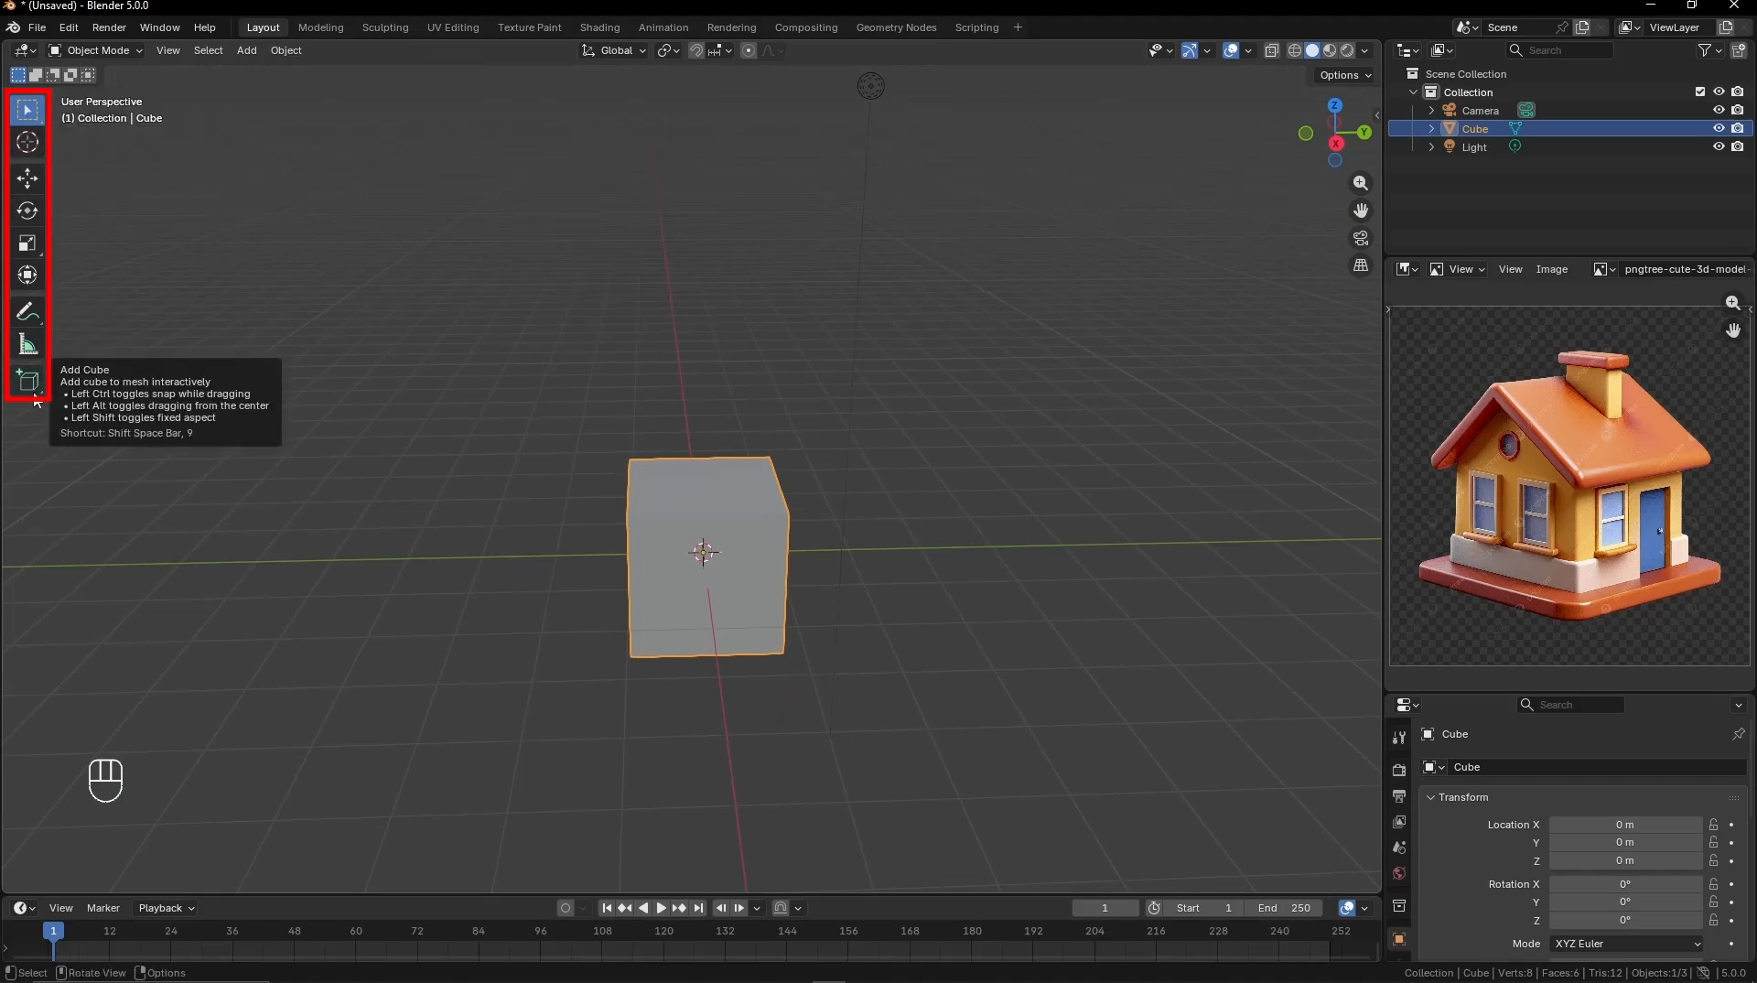
key(Page_Down)
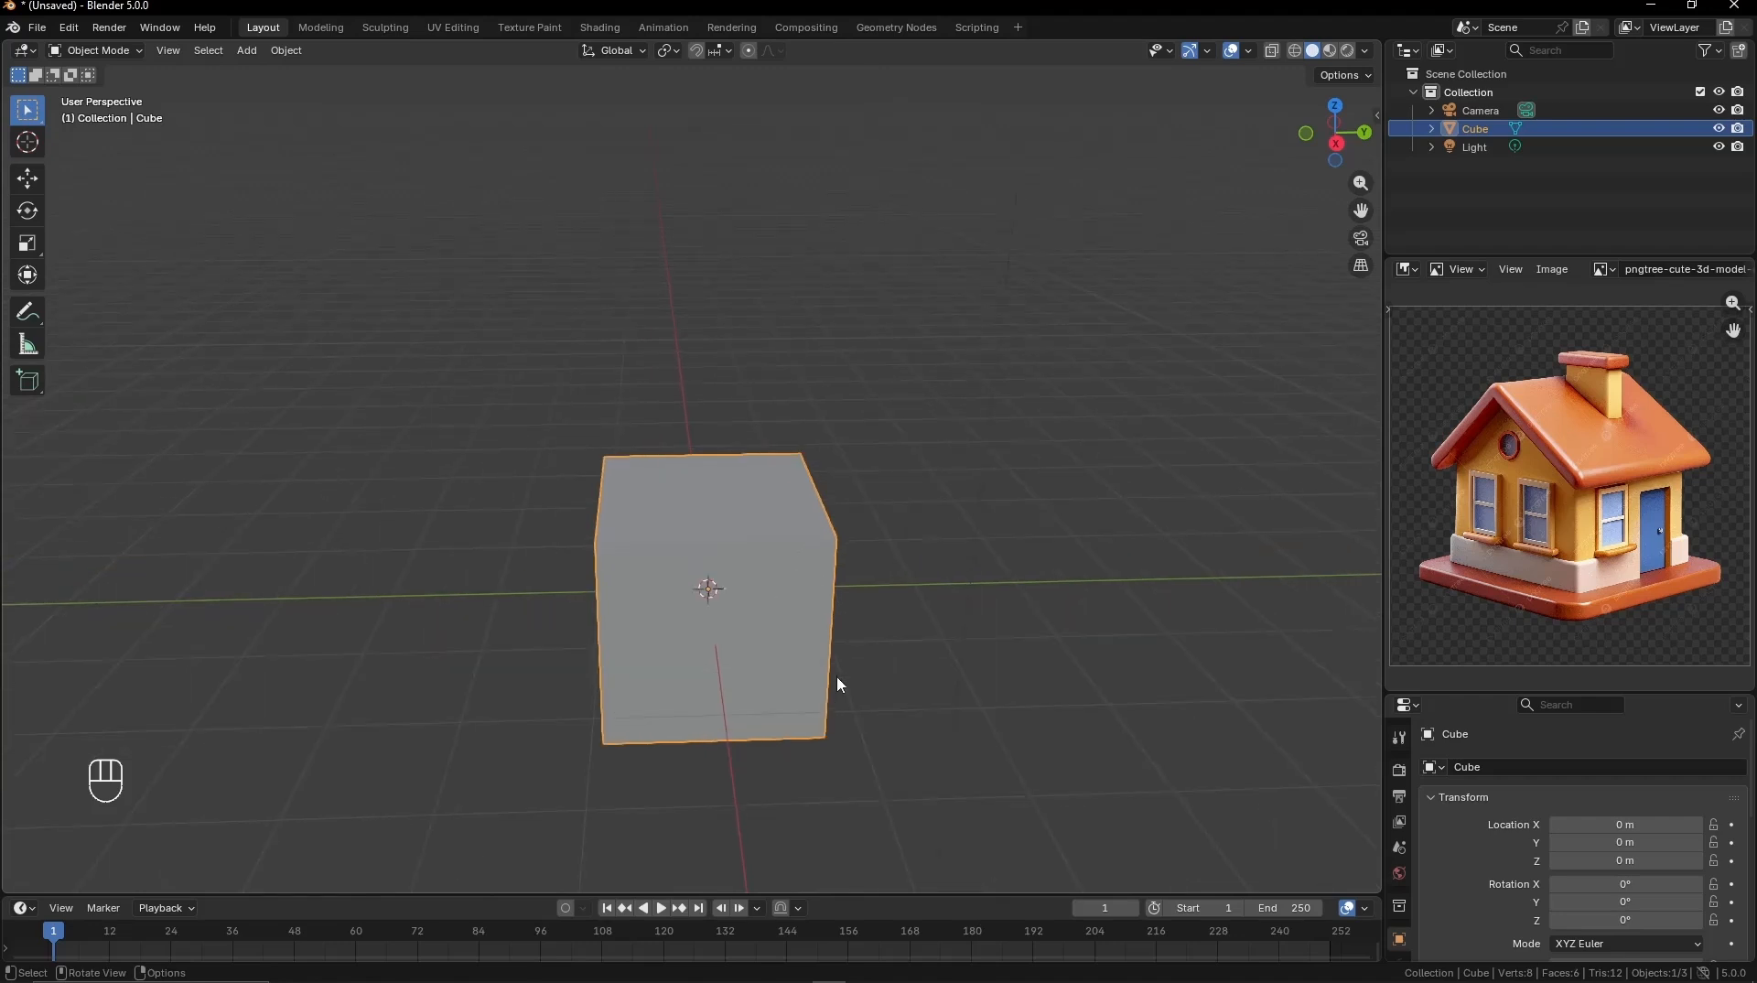
key(Page_Down)
scroll(746, 652, up, 2)
middle_drag(924, 670, 793, 729)
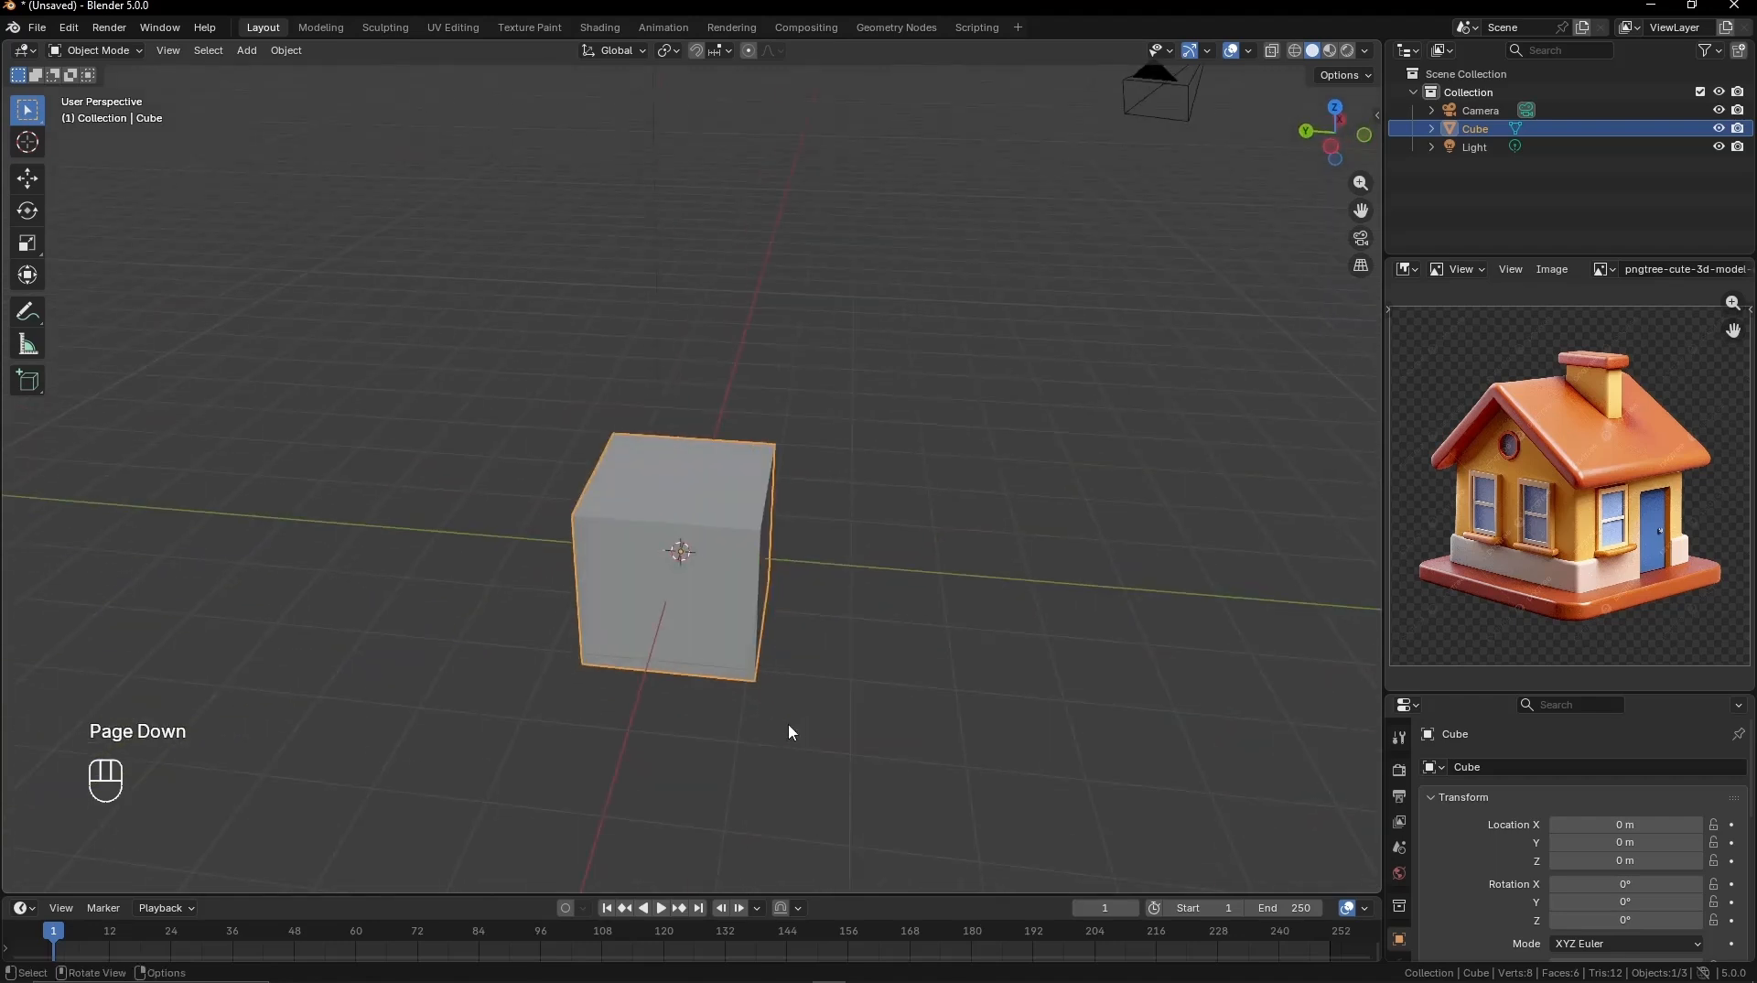
click(737, 692)
click(706, 580)
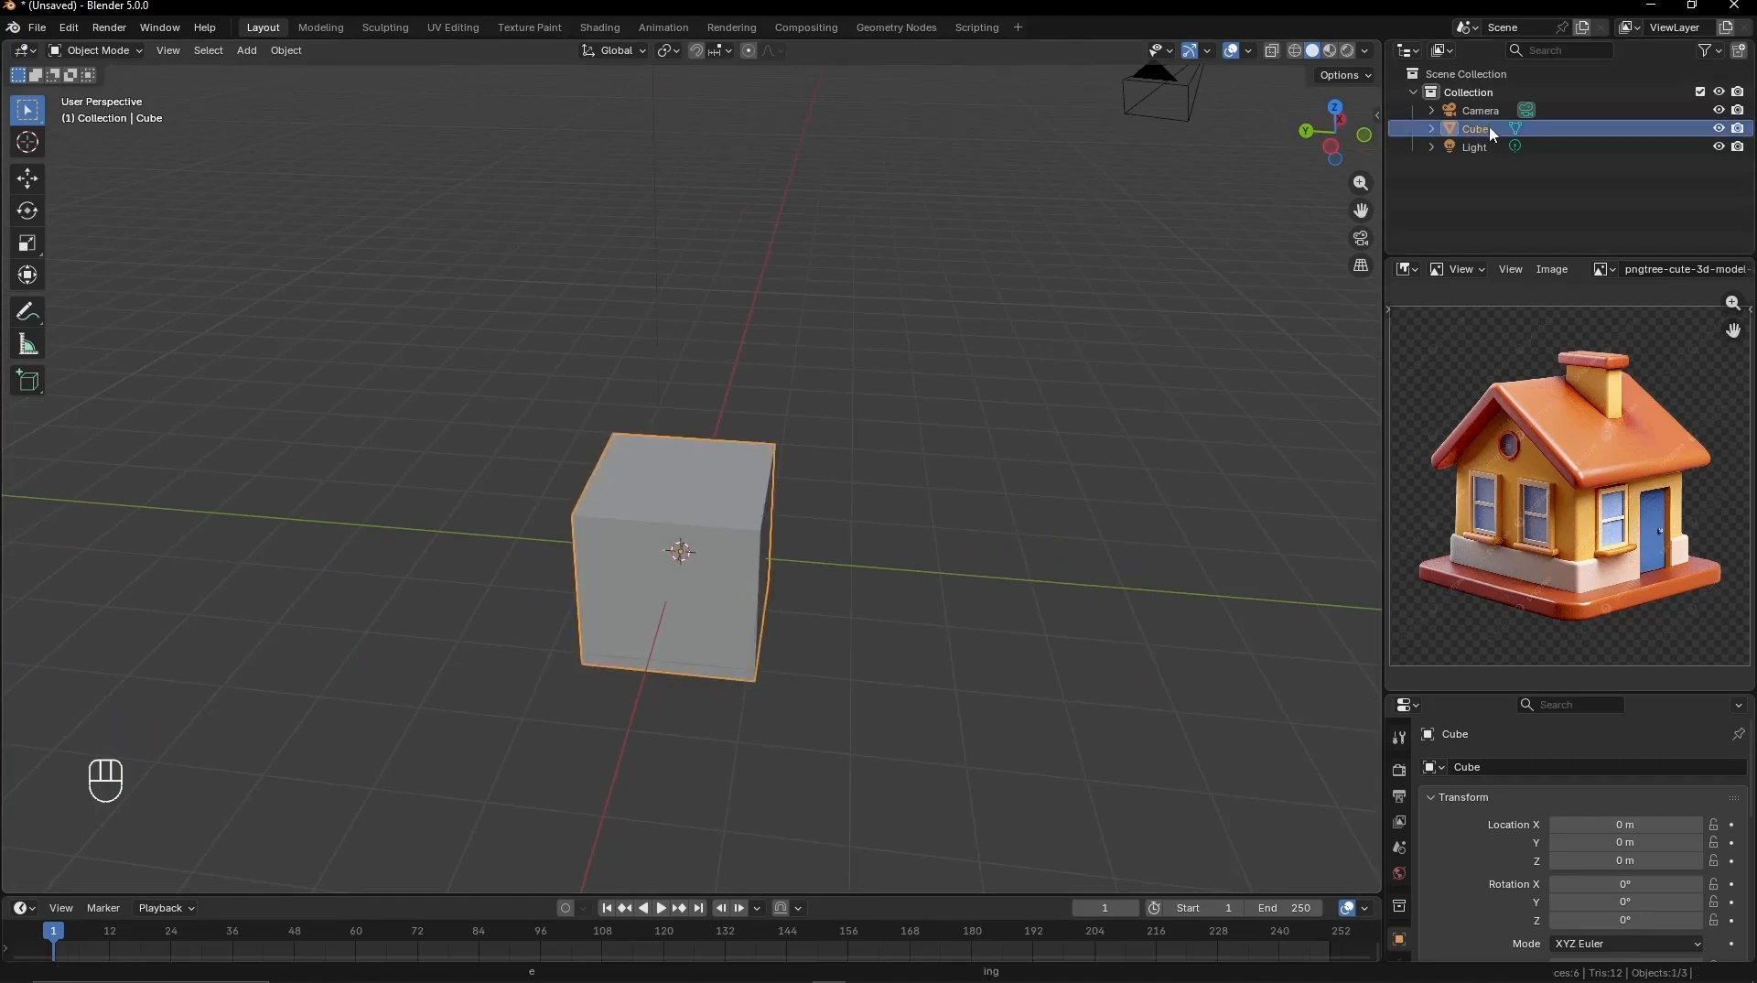
Step: Put the cube in Edit Mode with vertex selection and select all of its geometry
middle_drag(981, 501, 932, 480)
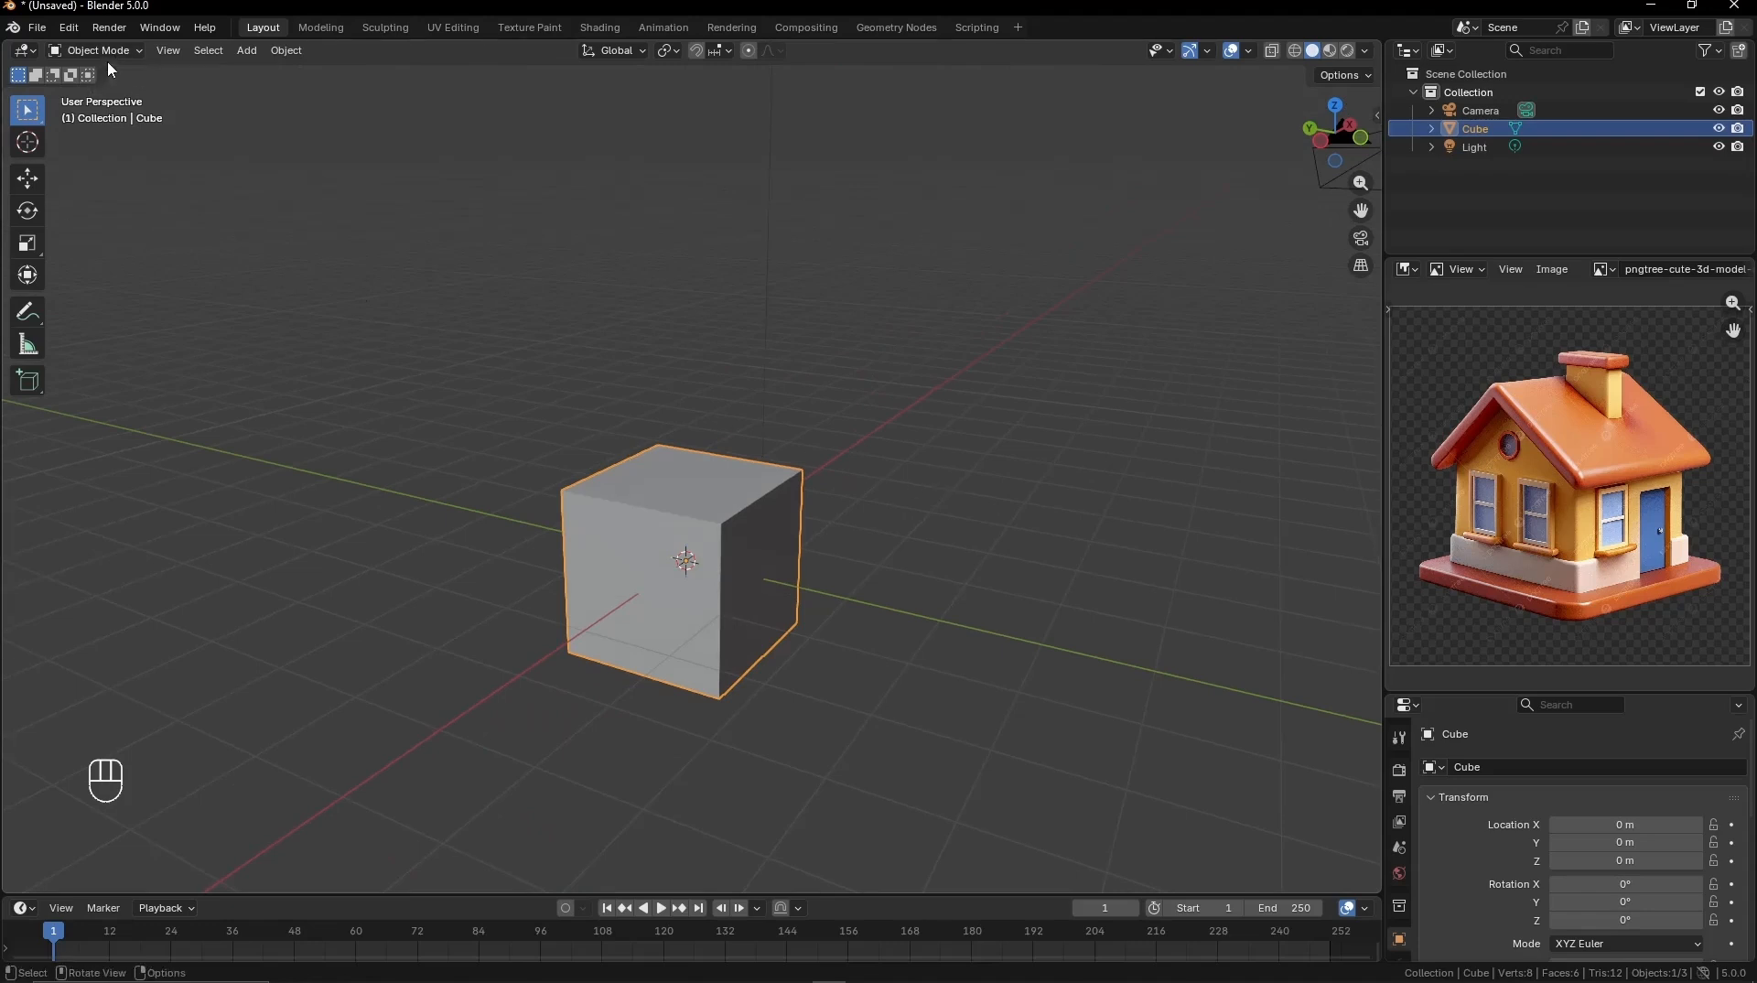
click(131, 57)
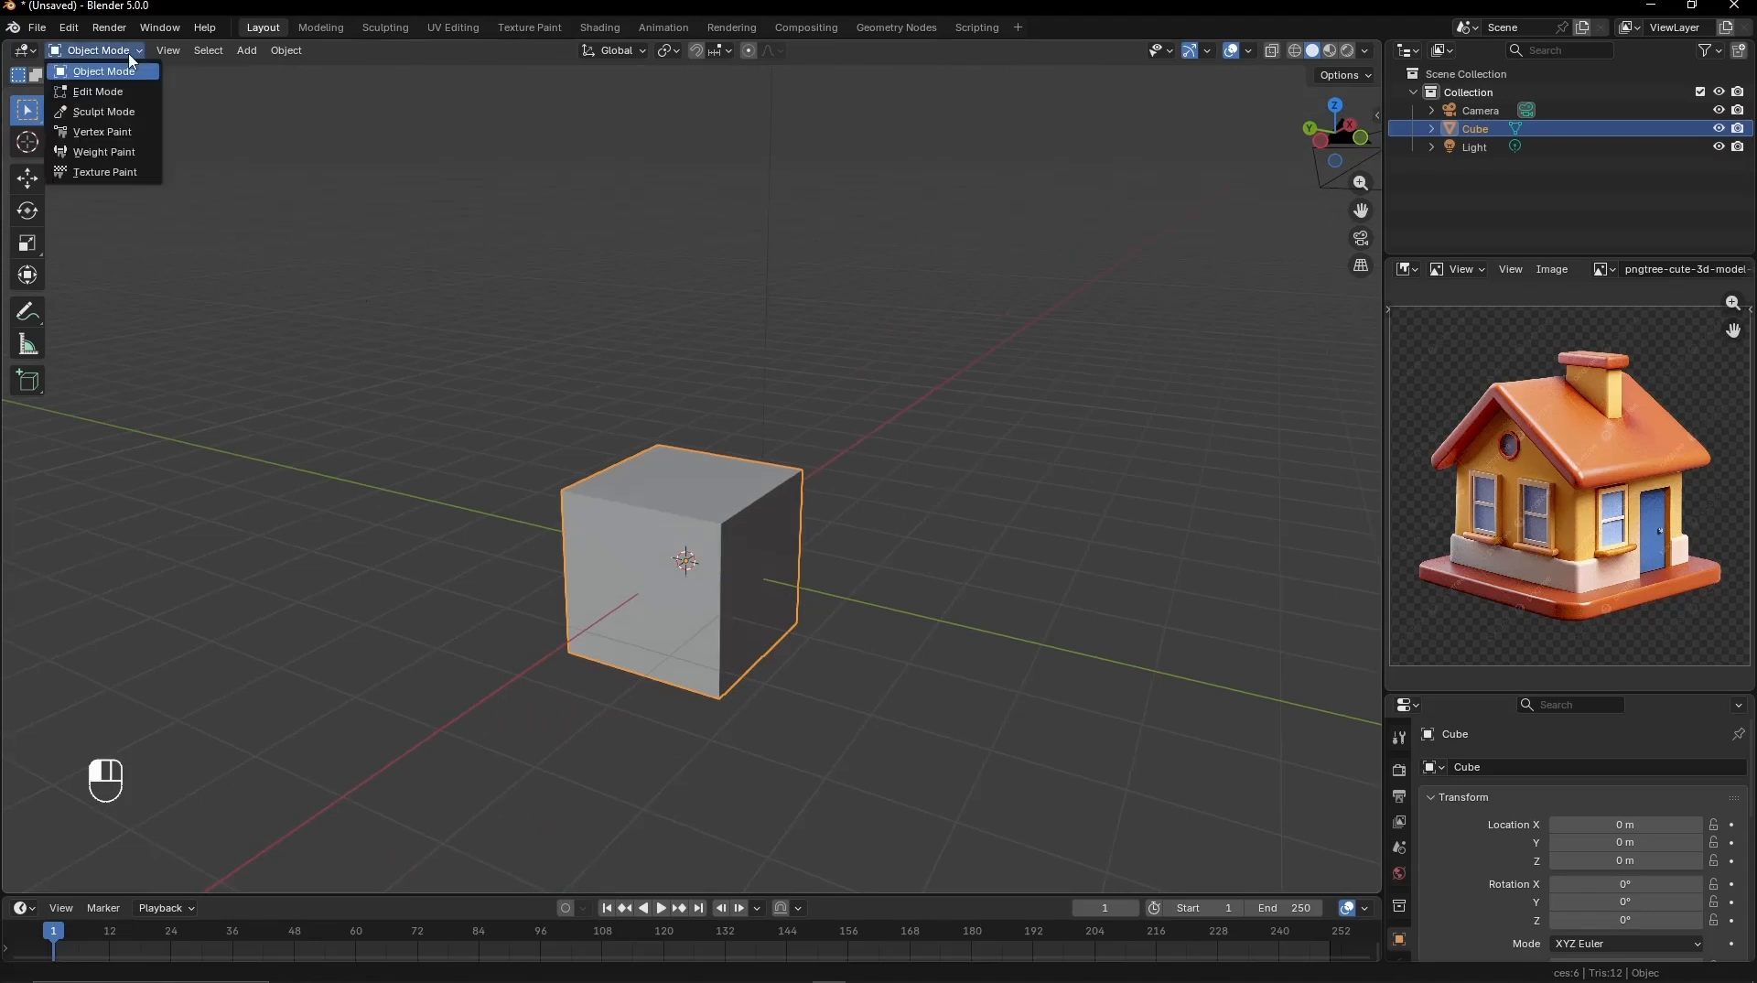
click(97, 93)
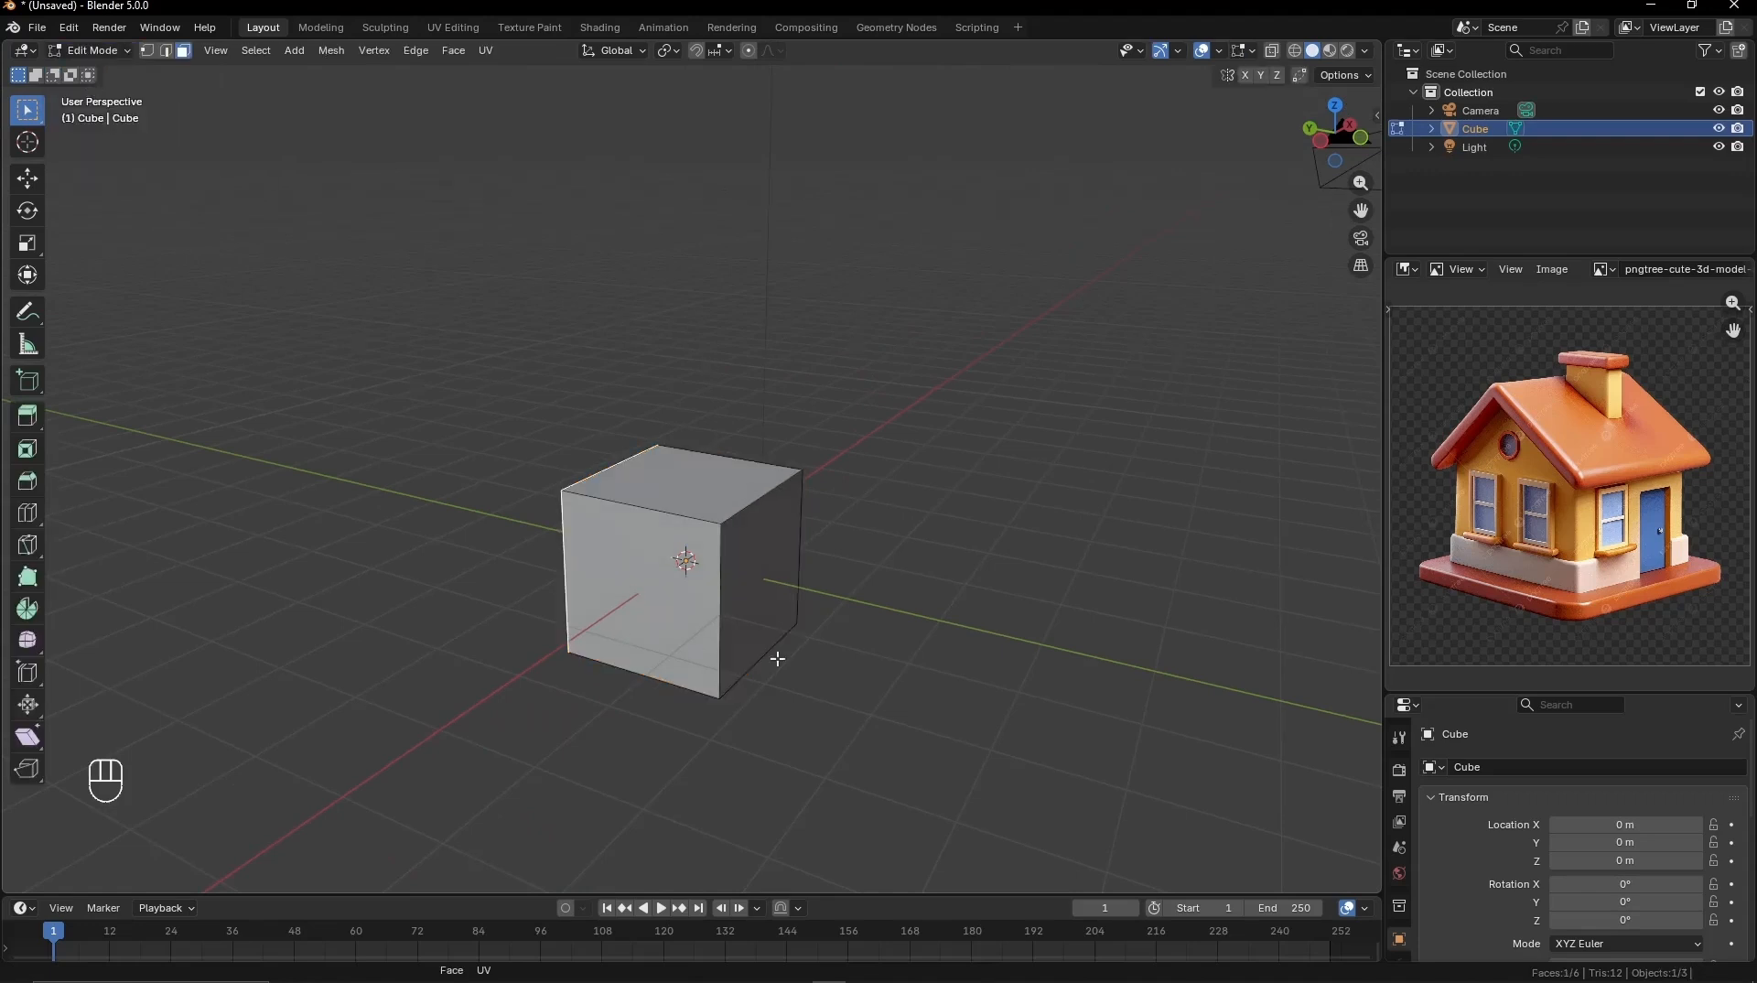
key(1)
middle_drag(870, 612, 777, 640)
key(a)
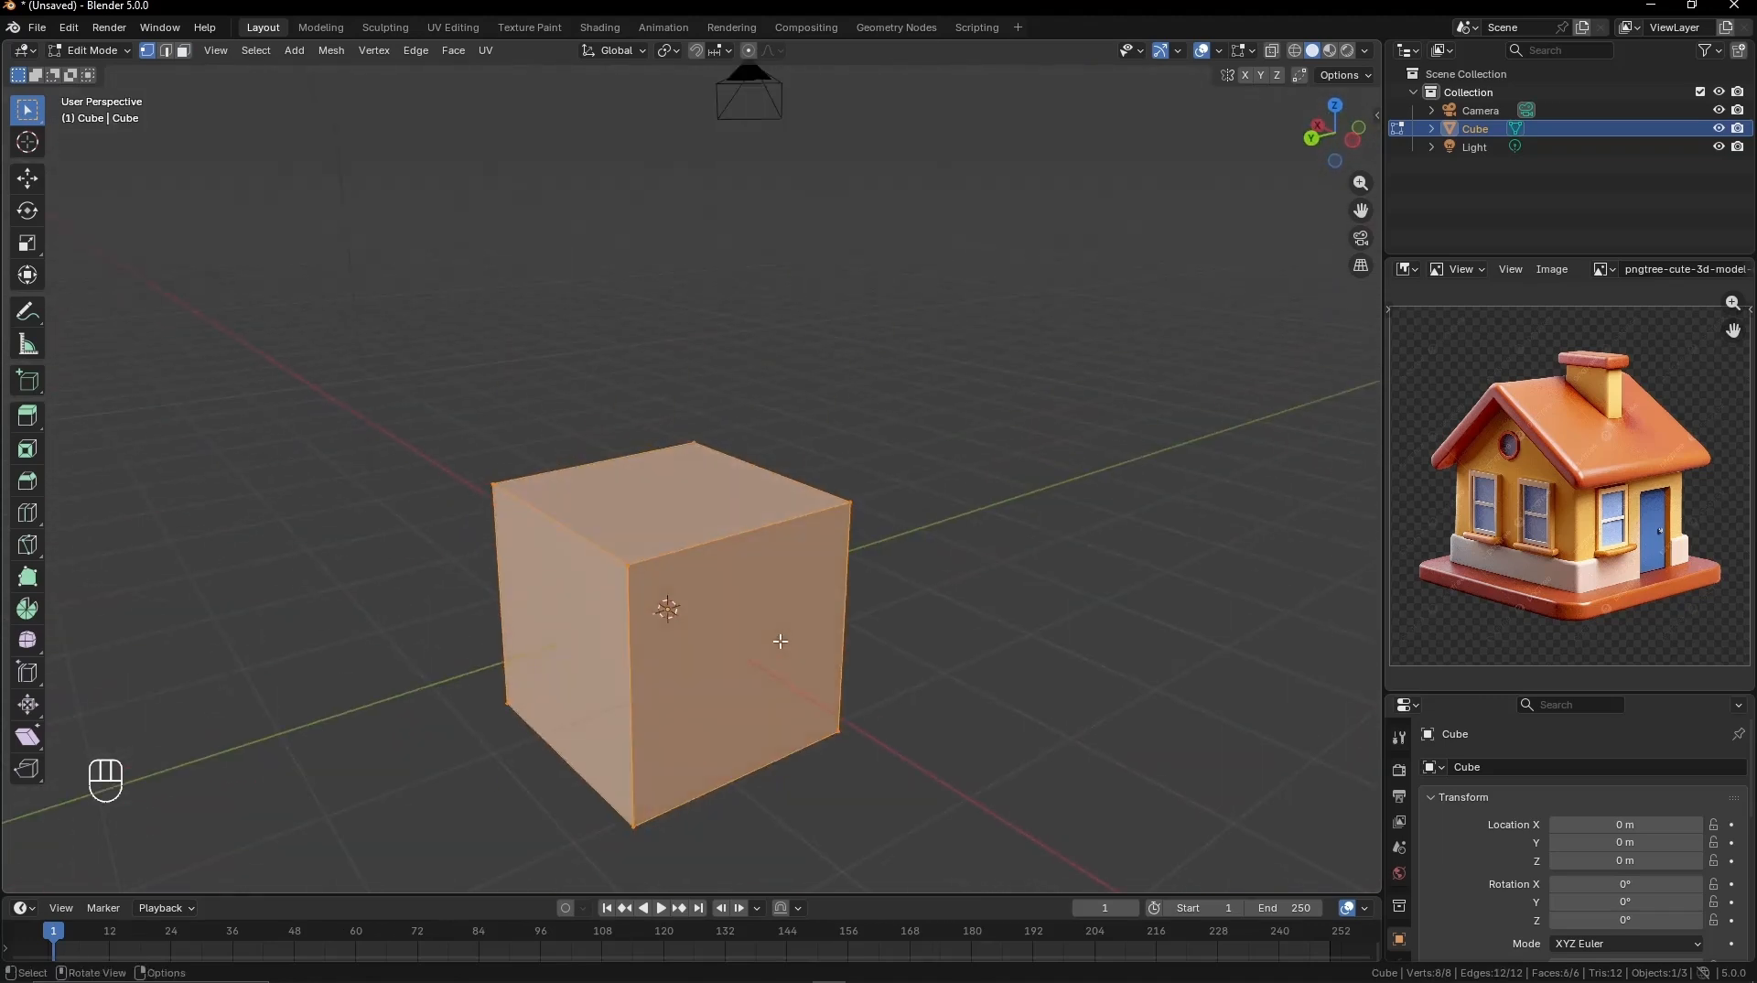
Step: Switch the cube to Object Mode and back to Edit Mode
key(Tab)
middle_drag(956, 673, 834, 659)
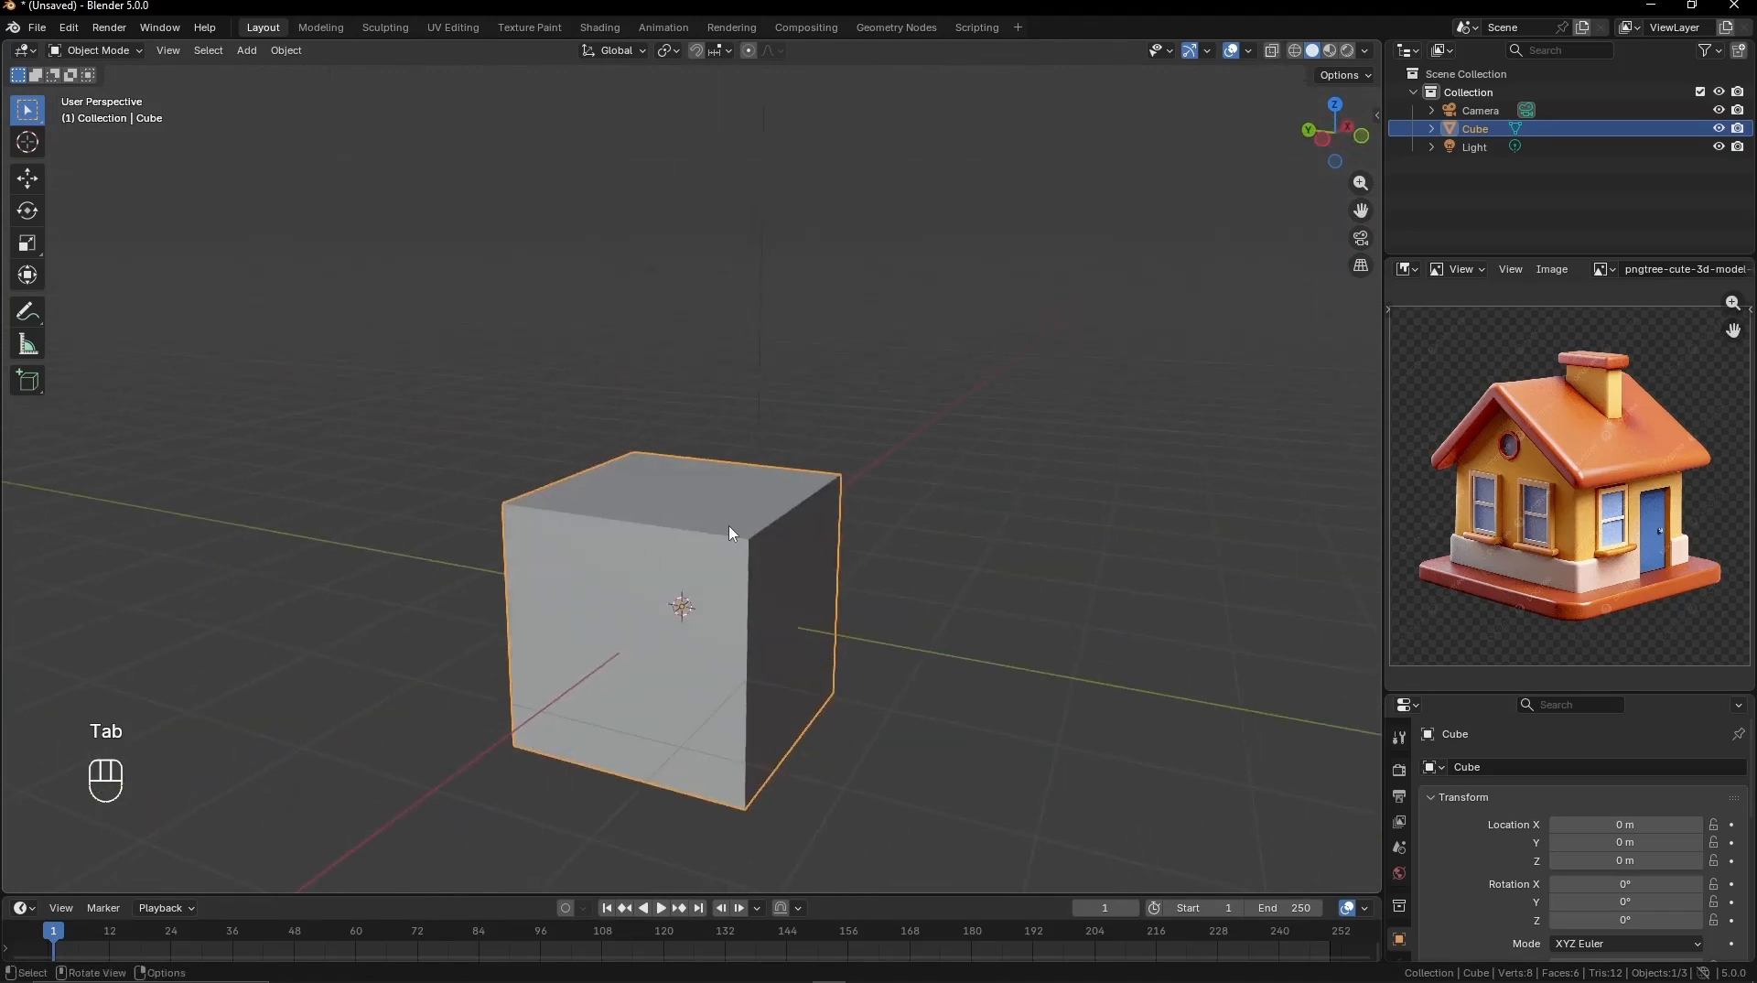
middle_drag(926, 600, 847, 656)
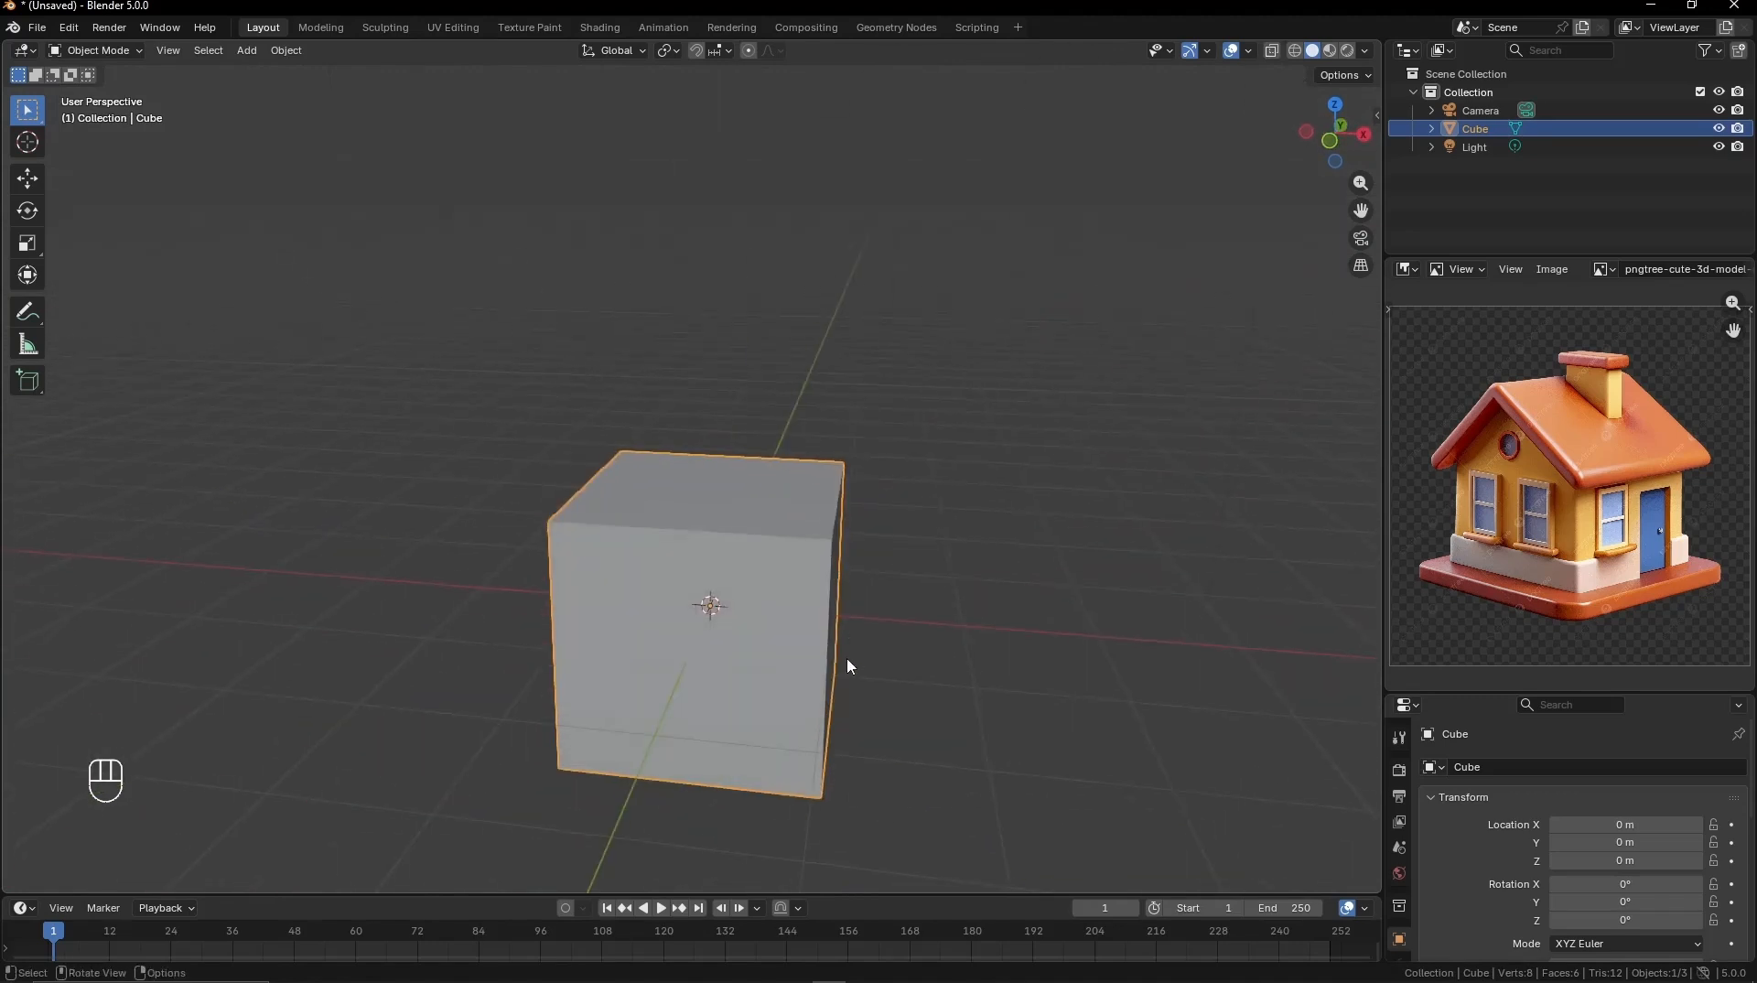
key(Tab)
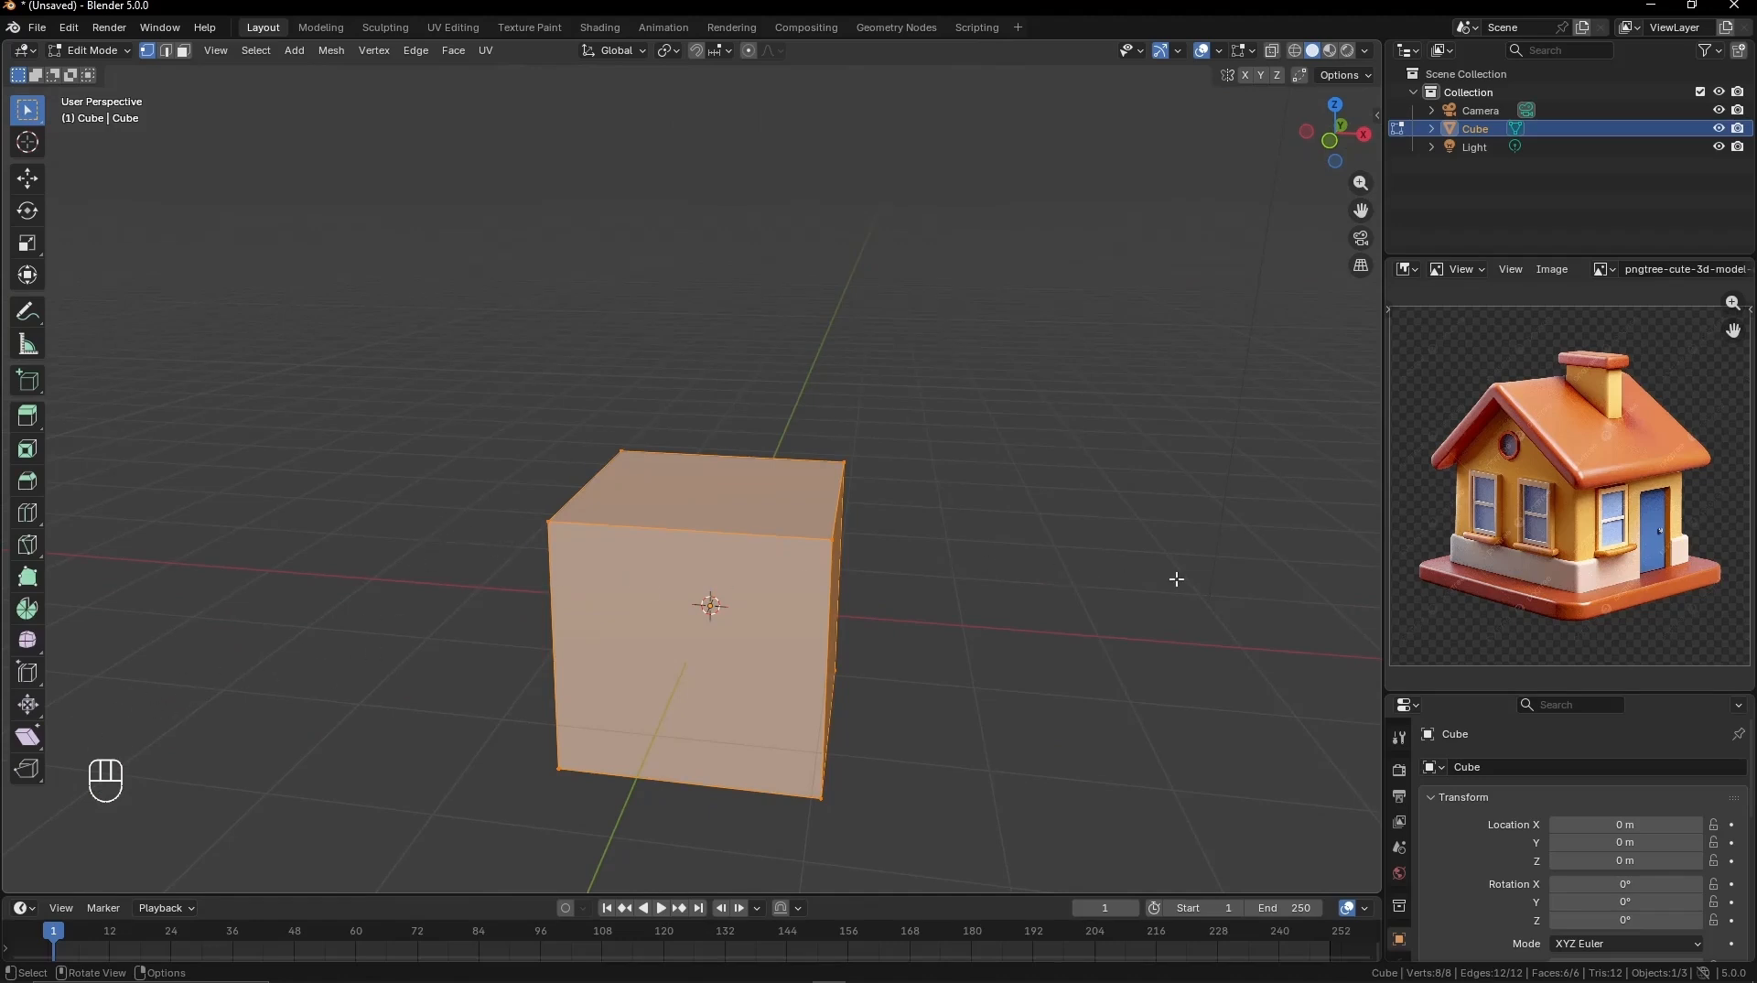
middle_drag(1175, 579, 715, 589)
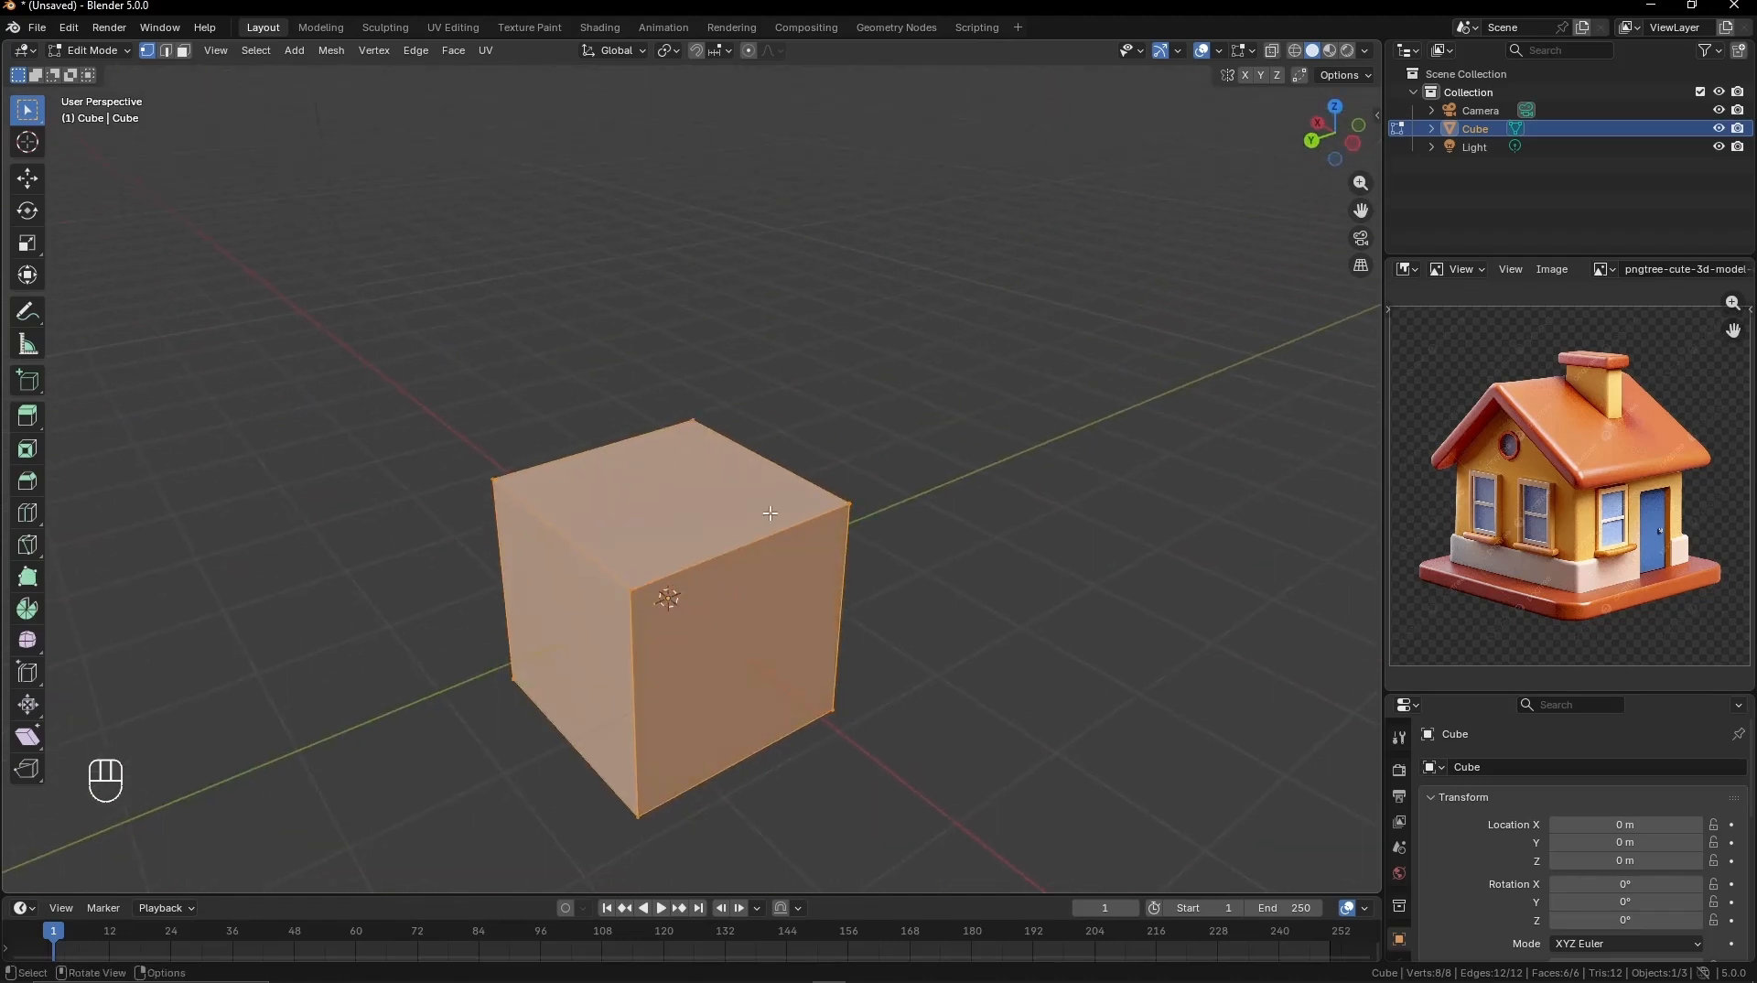
key(Page_Down)
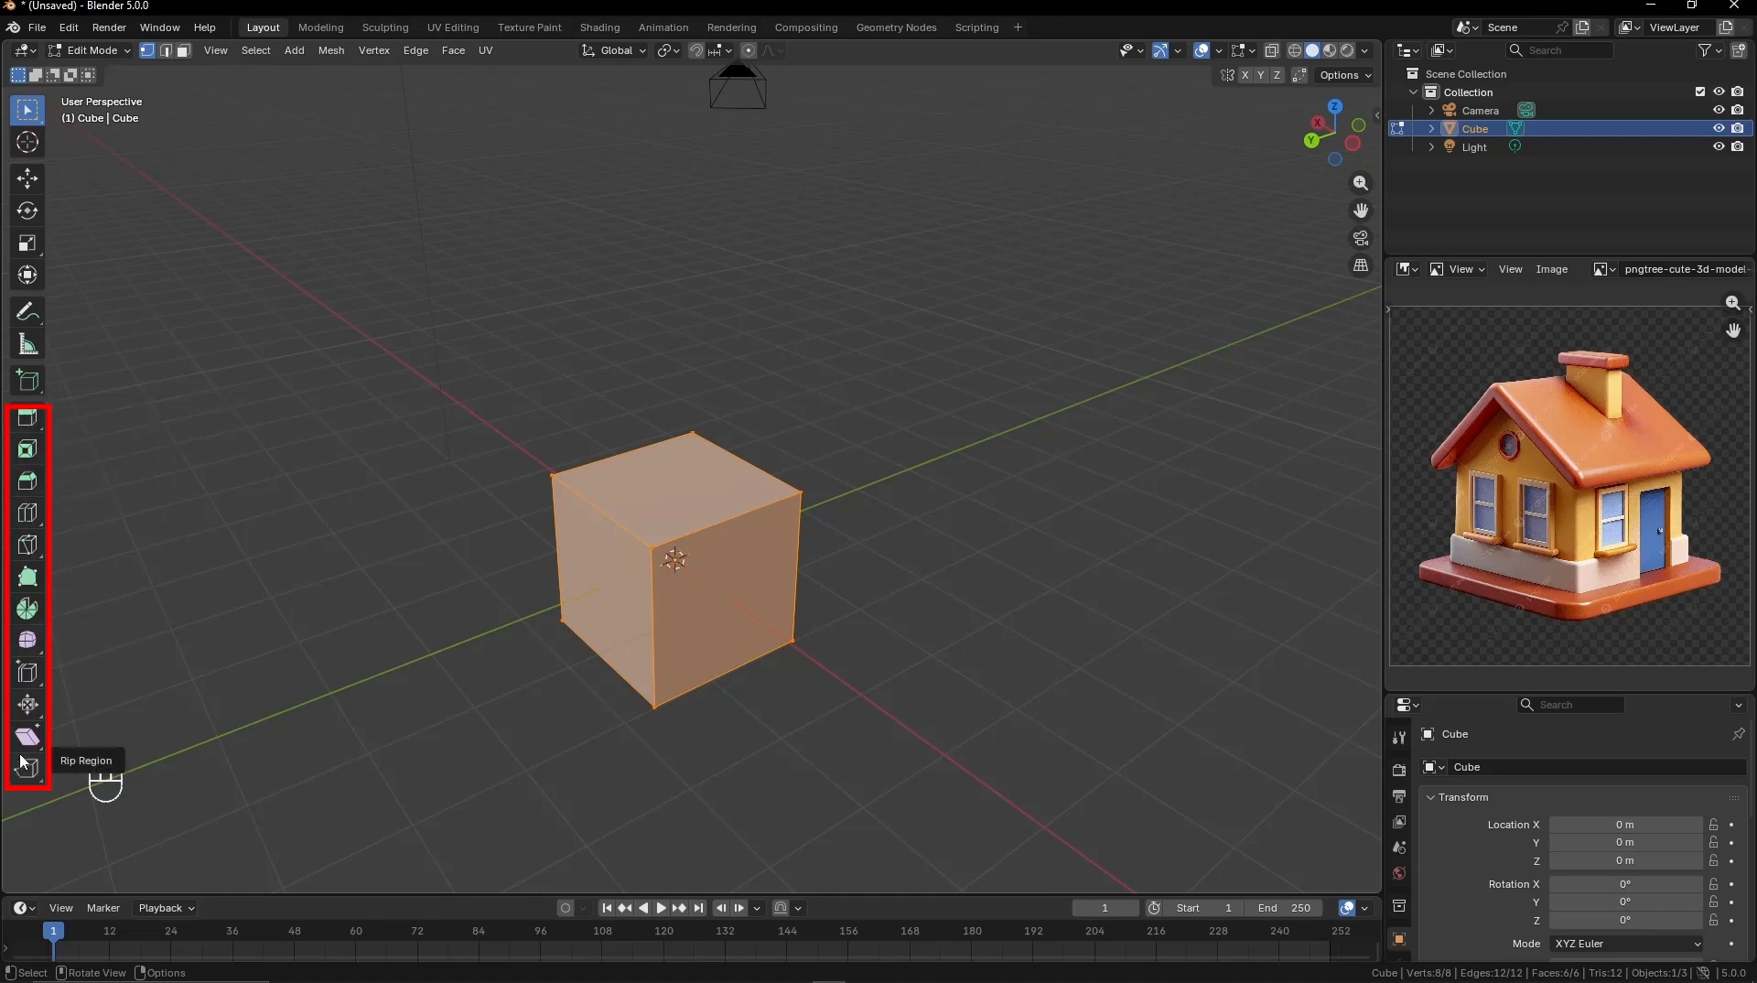
key(Page_Down)
scroll(733, 612, down, 2)
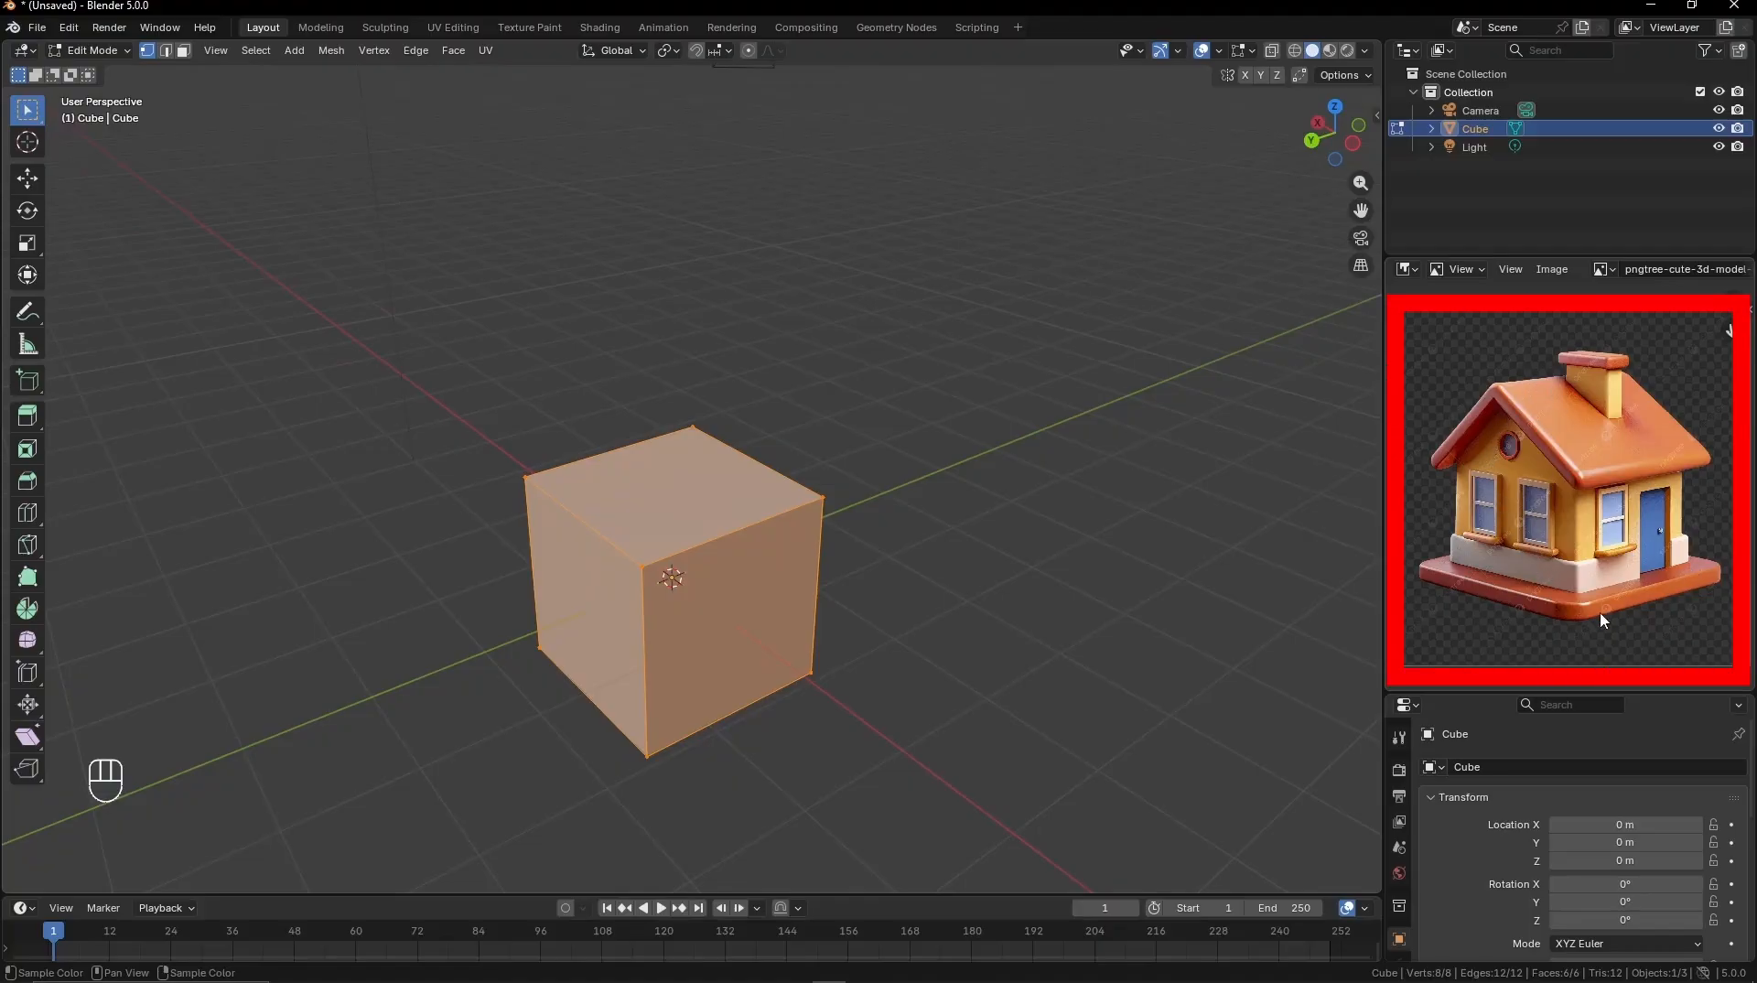
key(Page_Down)
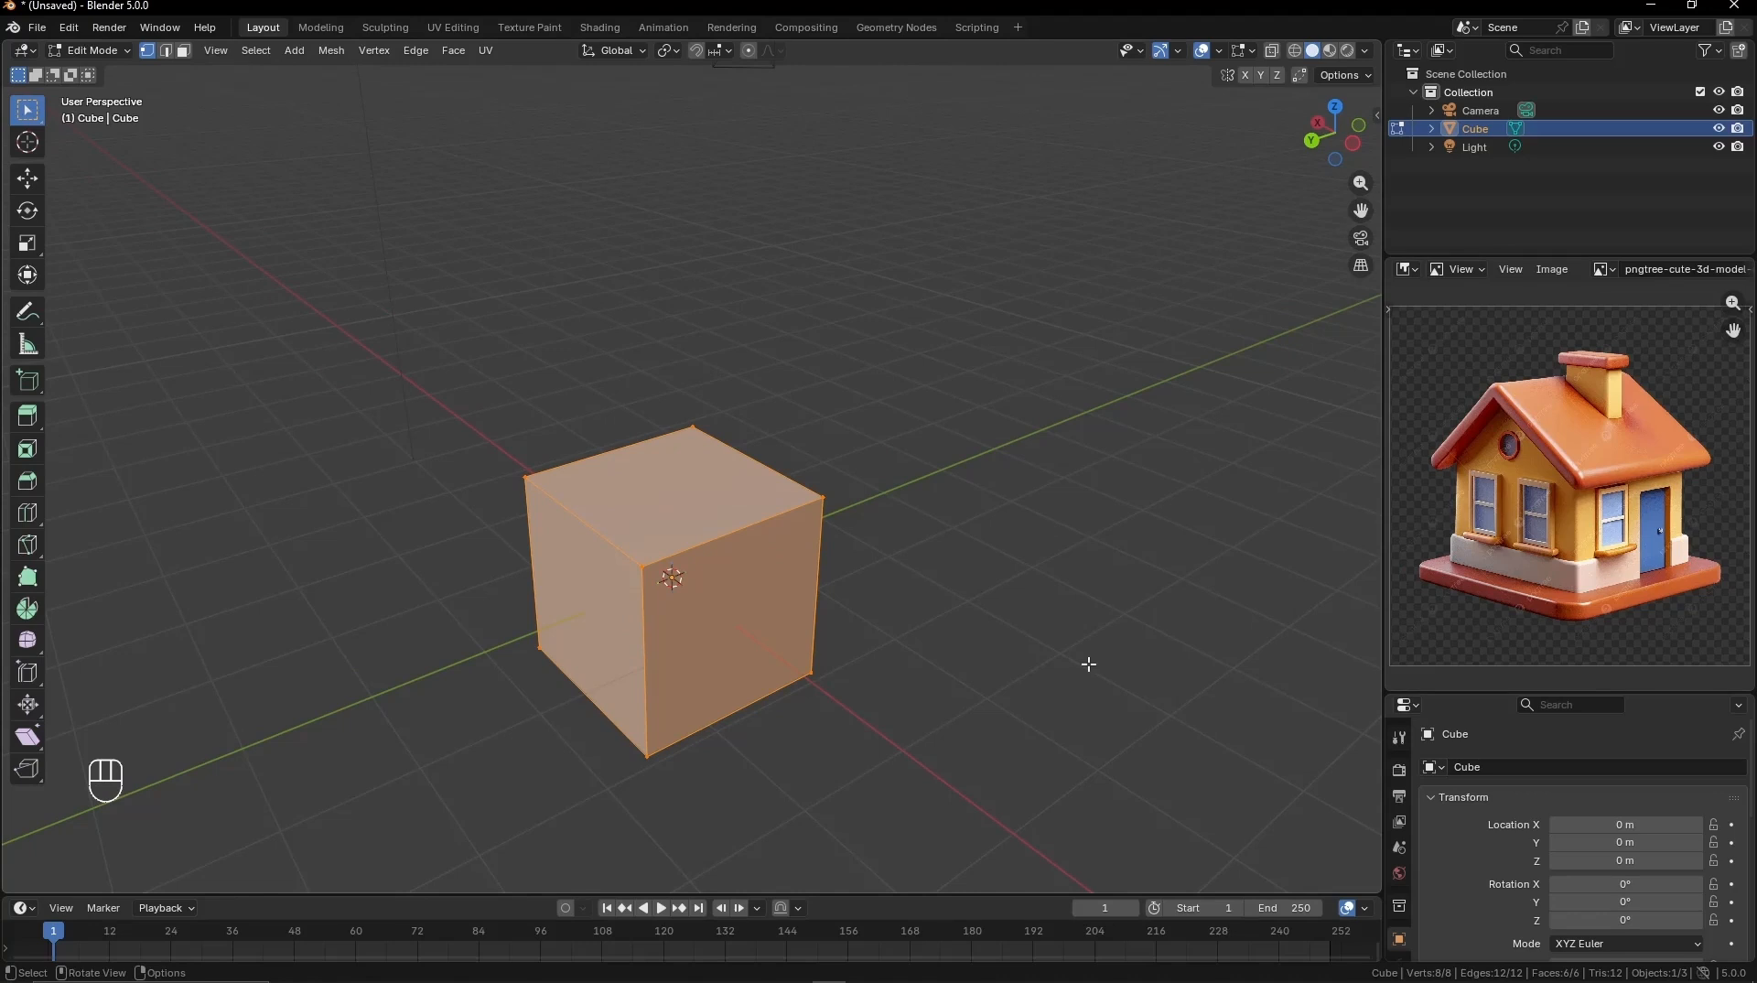
Step: Select the four corner vertices of the cube's top face one at a time
scroll(1052, 664, up, 3)
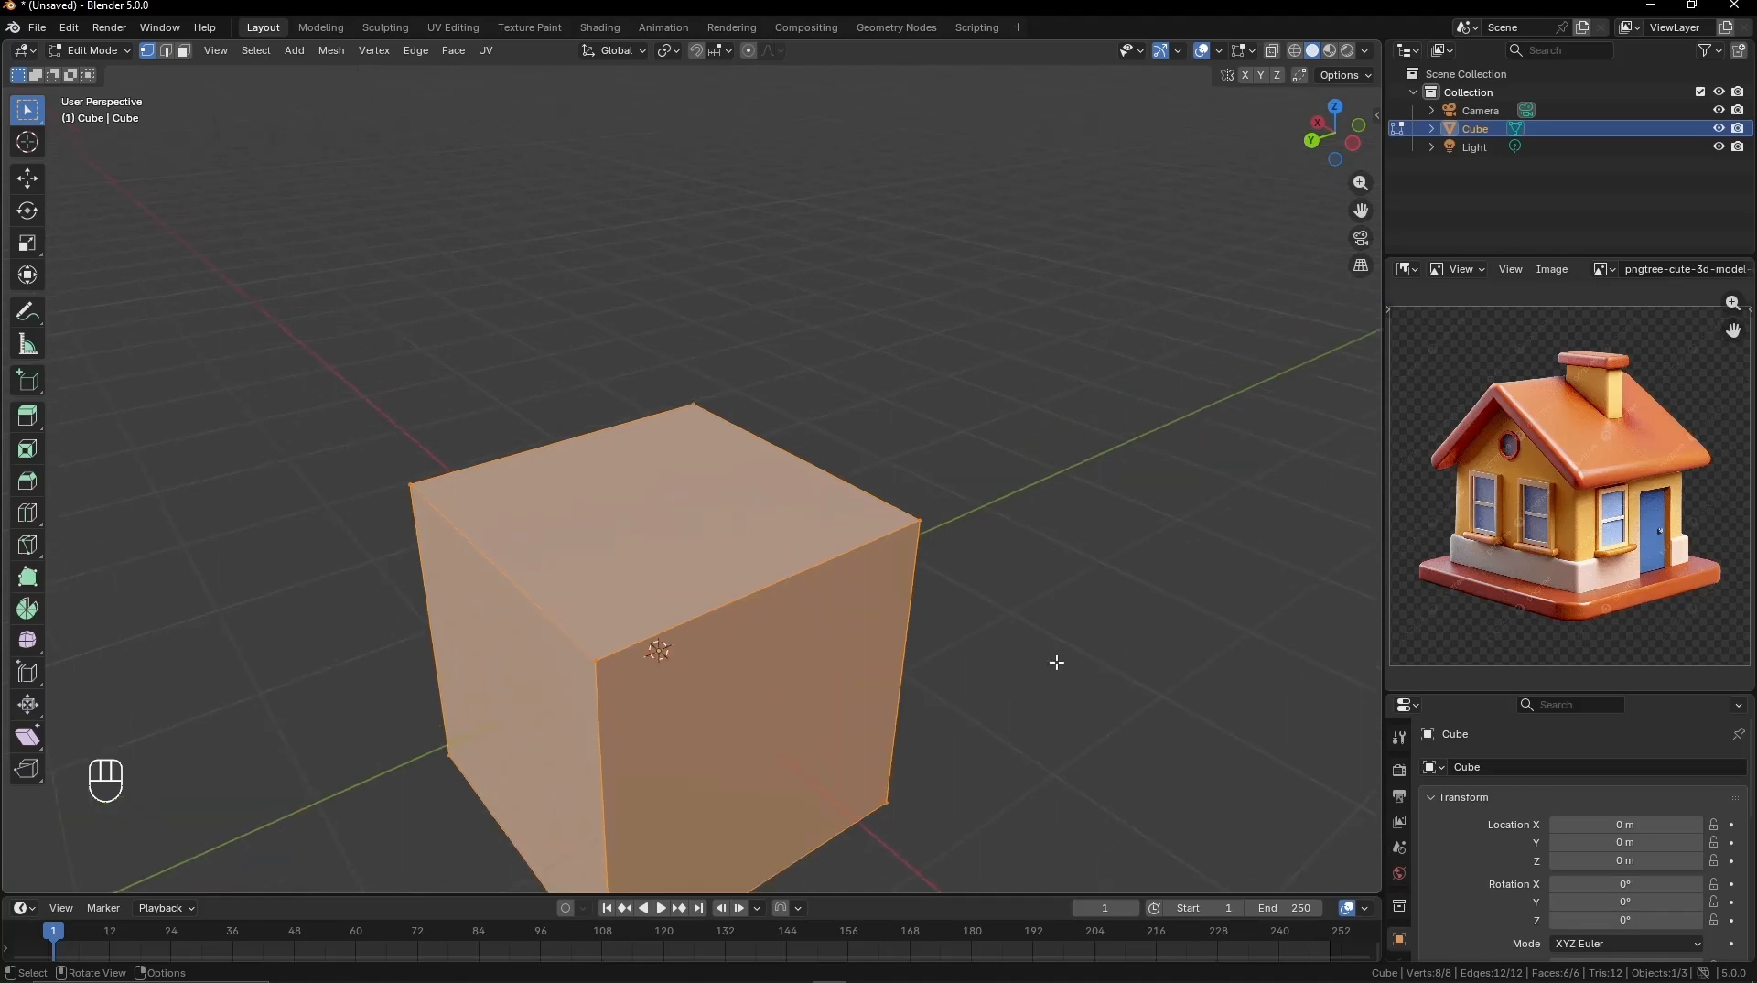
mouse_move(1055, 663)
middle_down()
mouse_move(1087, 675)
mouse_move(1058, 681)
middle_up()
click(900, 578)
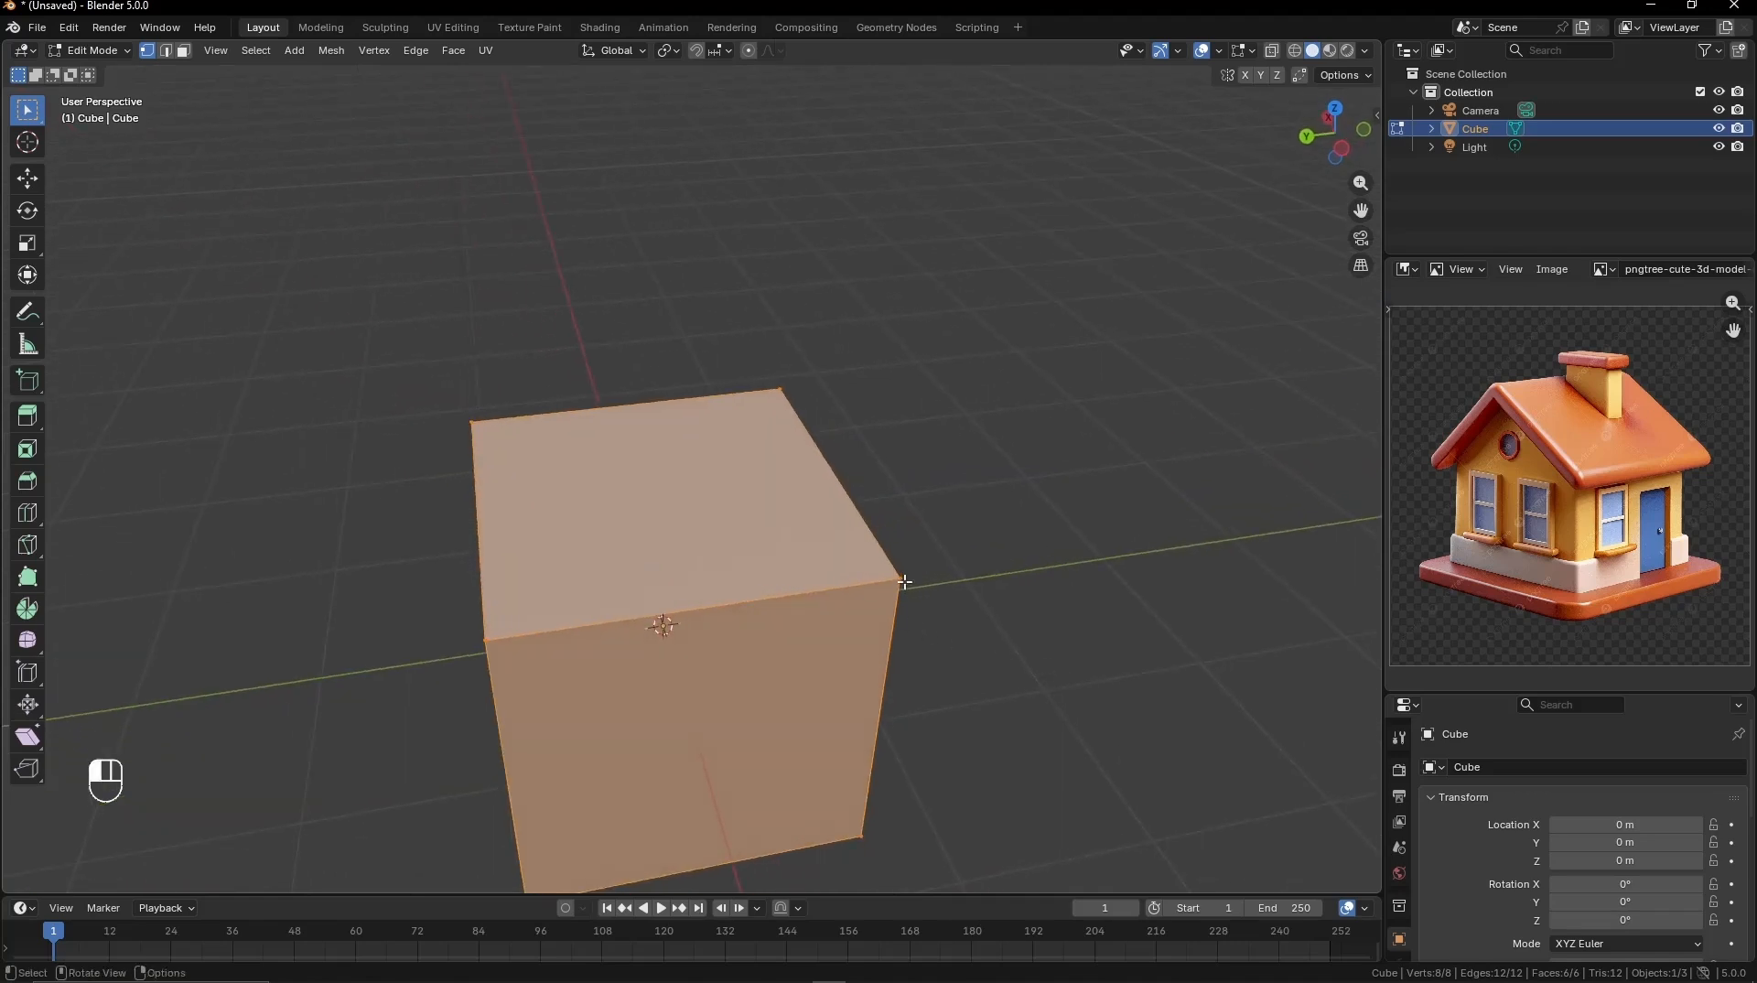
click(483, 642)
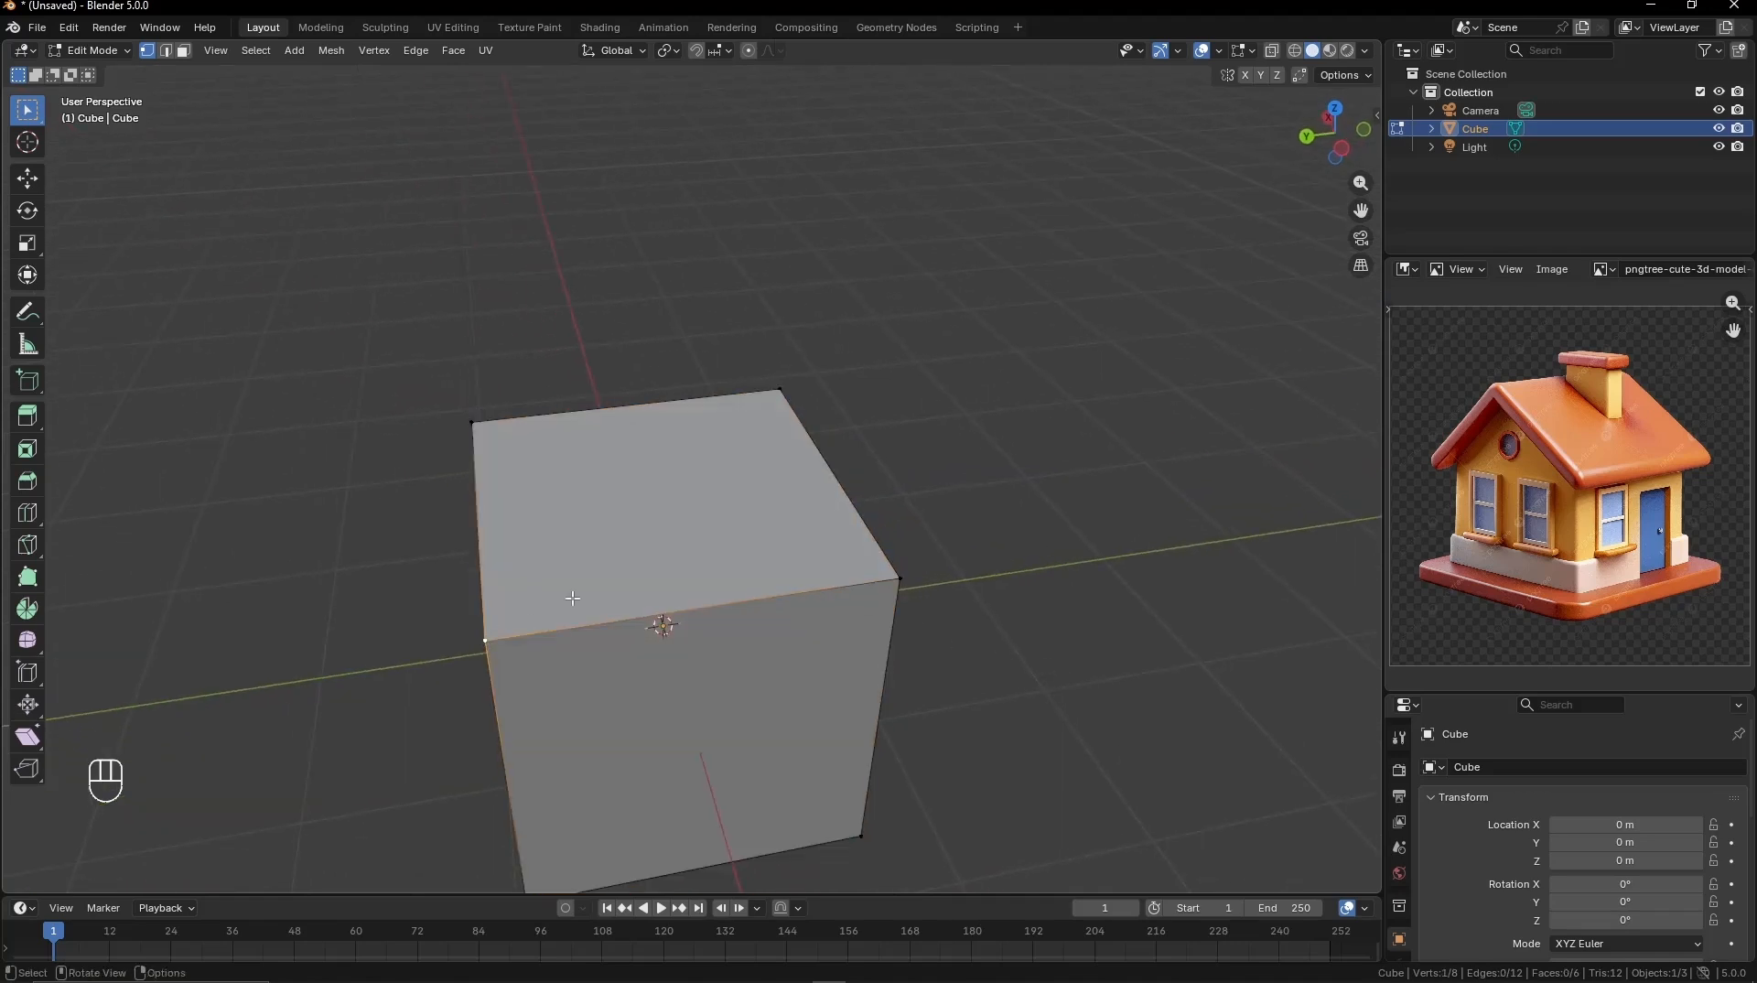
click(780, 391)
click(472, 422)
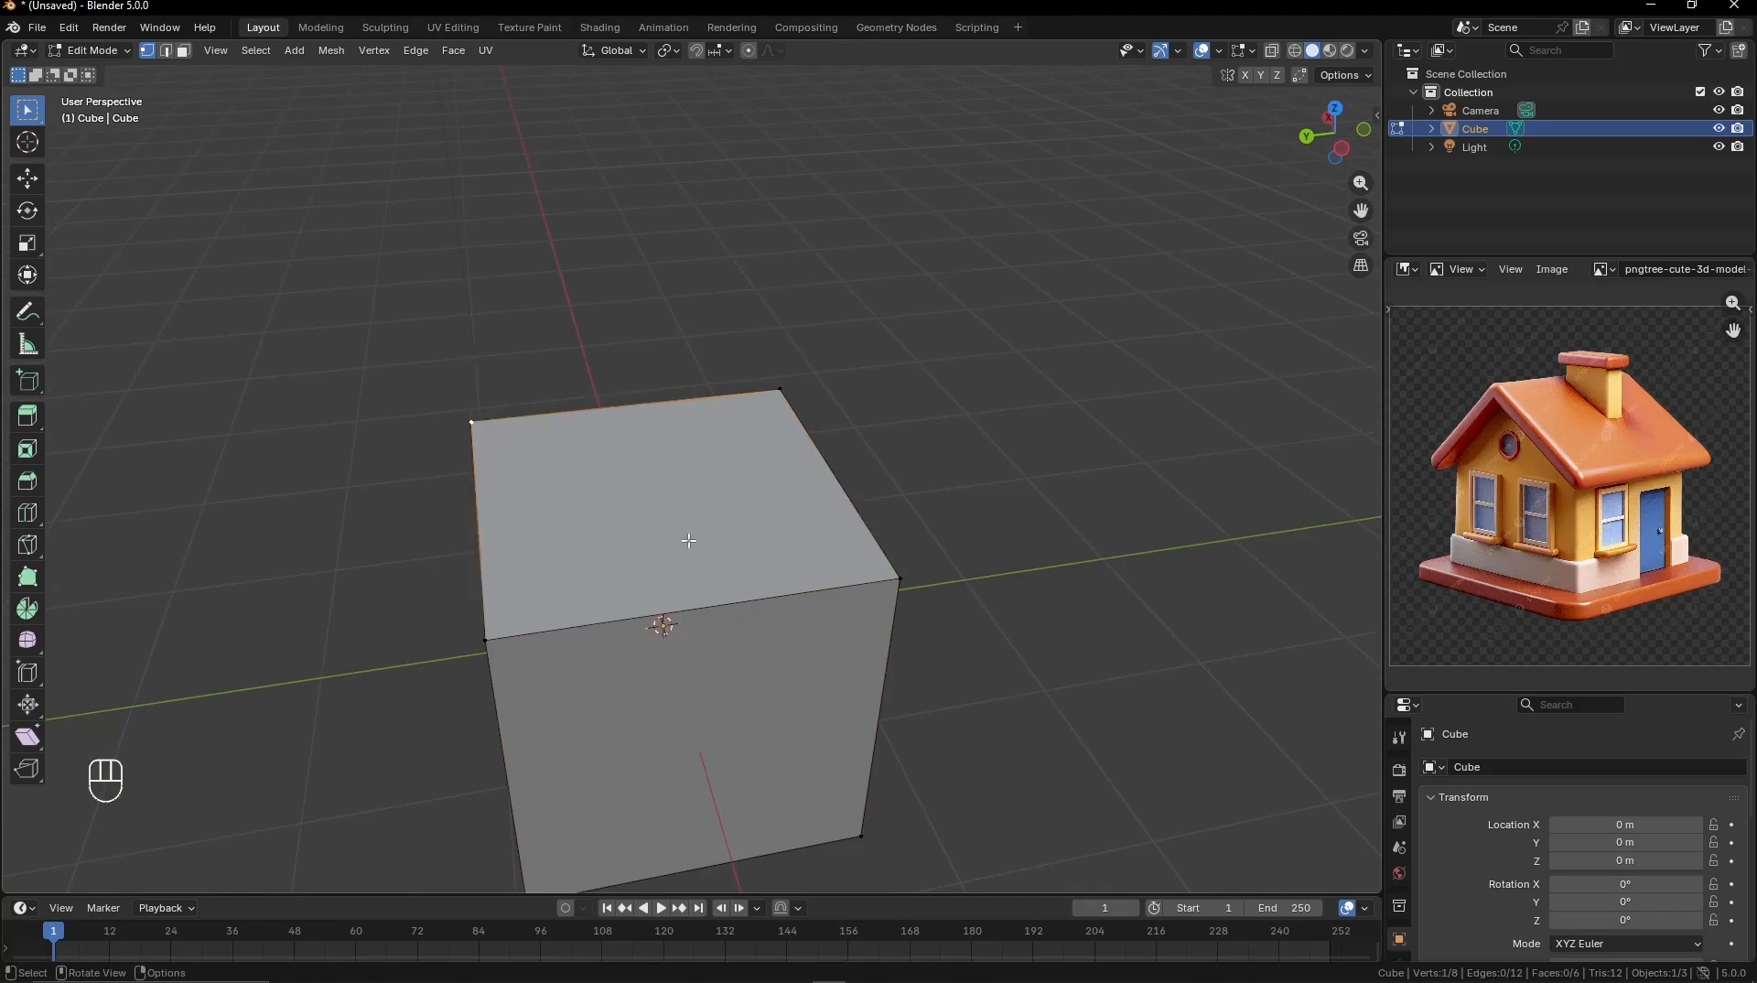
Step: Change to edge selection and select individual edges of the cube one after another
key(2)
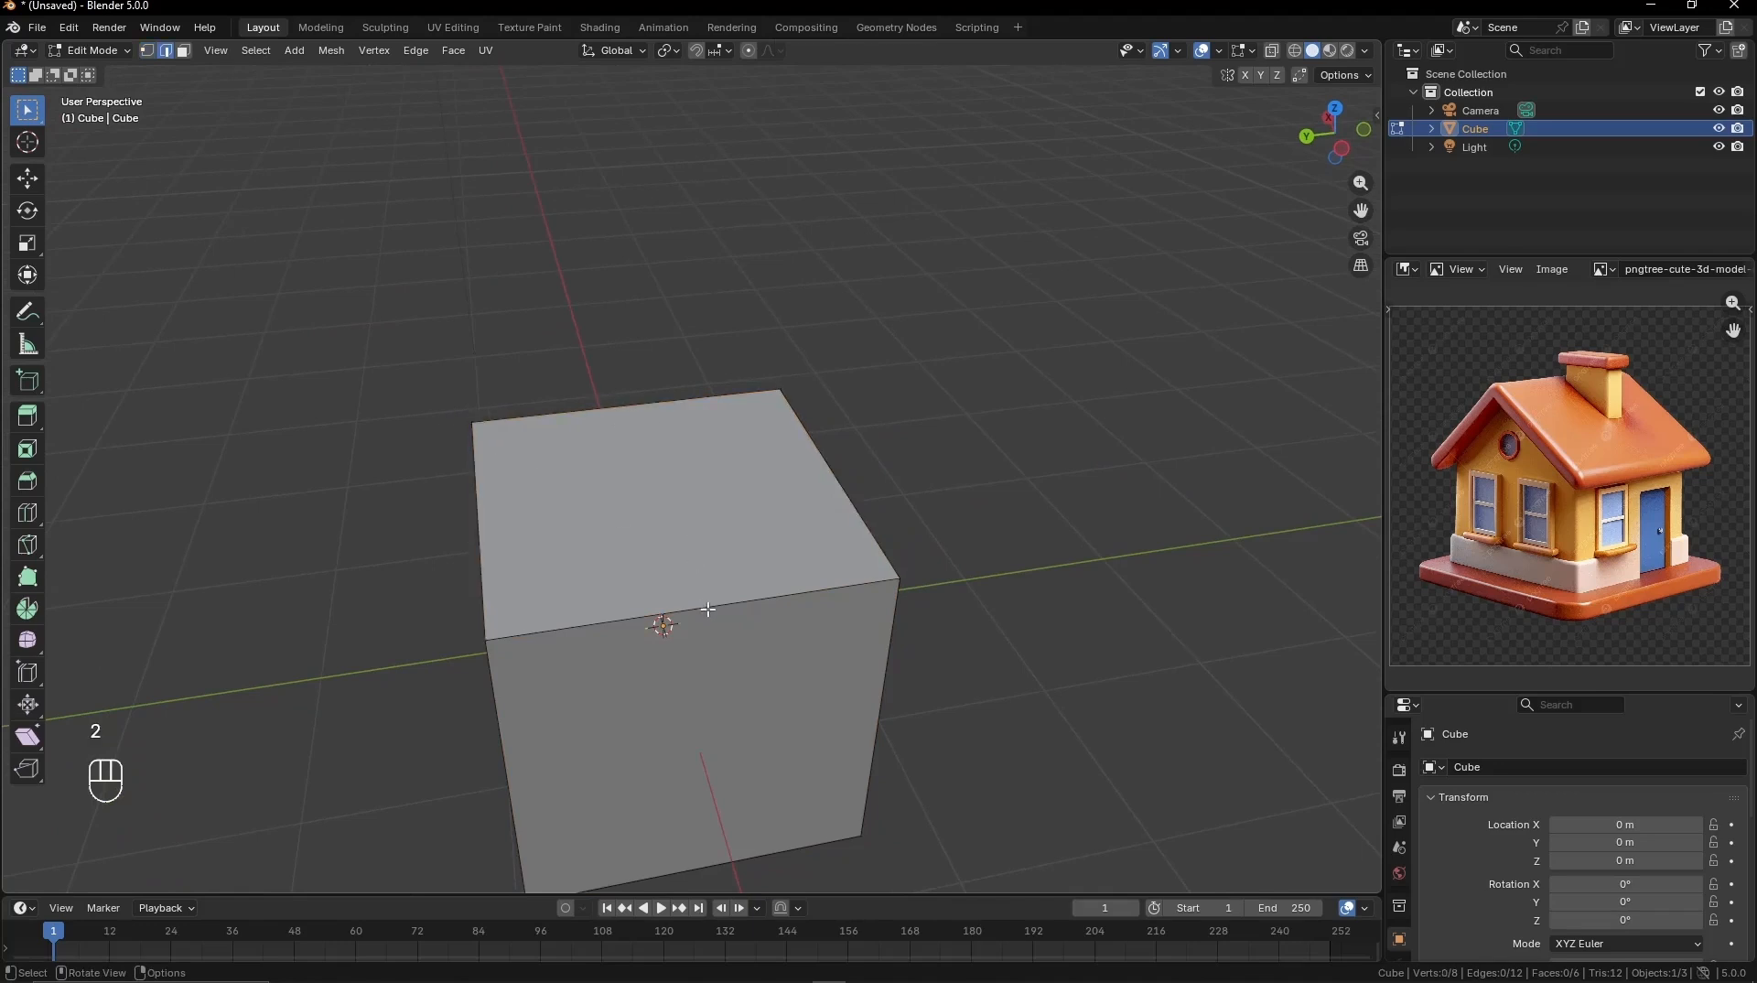
click(850, 501)
click(481, 542)
click(883, 669)
Step: Change to face selection and select the cube's top and side faces one at a time, ending on the top face
key(3)
click(744, 527)
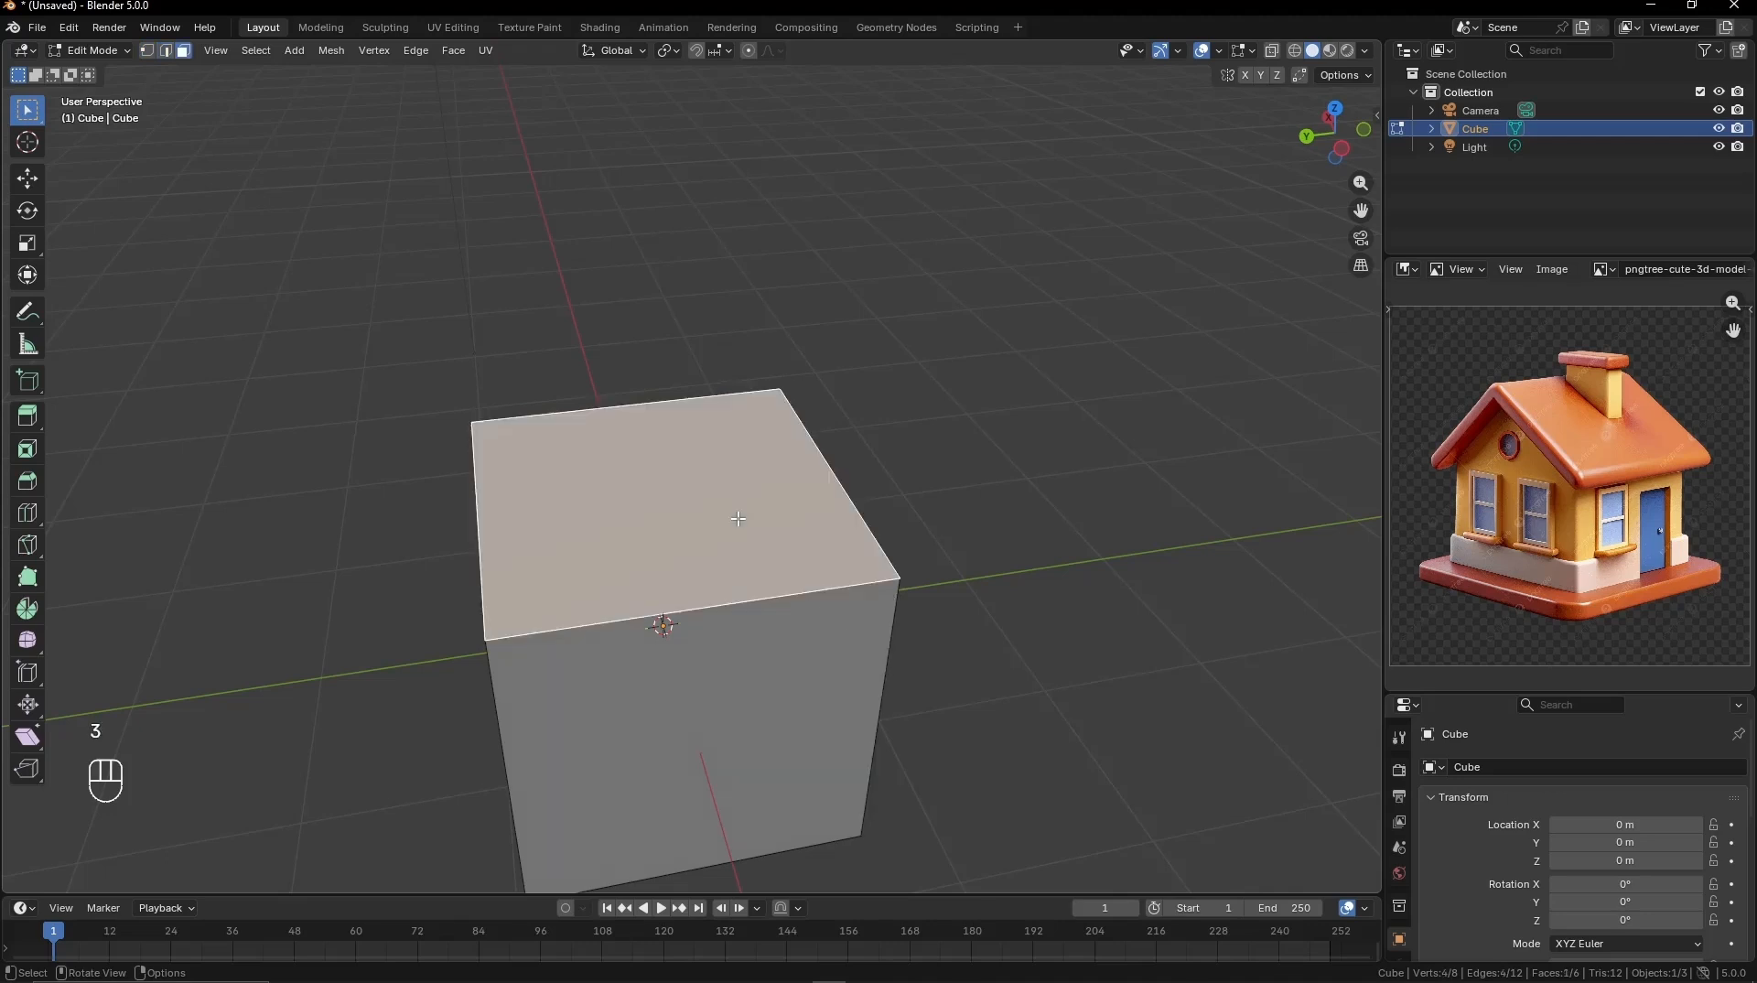
click(777, 705)
mouse_move(777, 704)
middle_down()
mouse_move(884, 738)
mouse_move(827, 714)
mouse_move(872, 754)
mouse_move(755, 707)
middle_up()
click(826, 714)
click(746, 524)
middle_drag(939, 706, 796, 662)
click(796, 662)
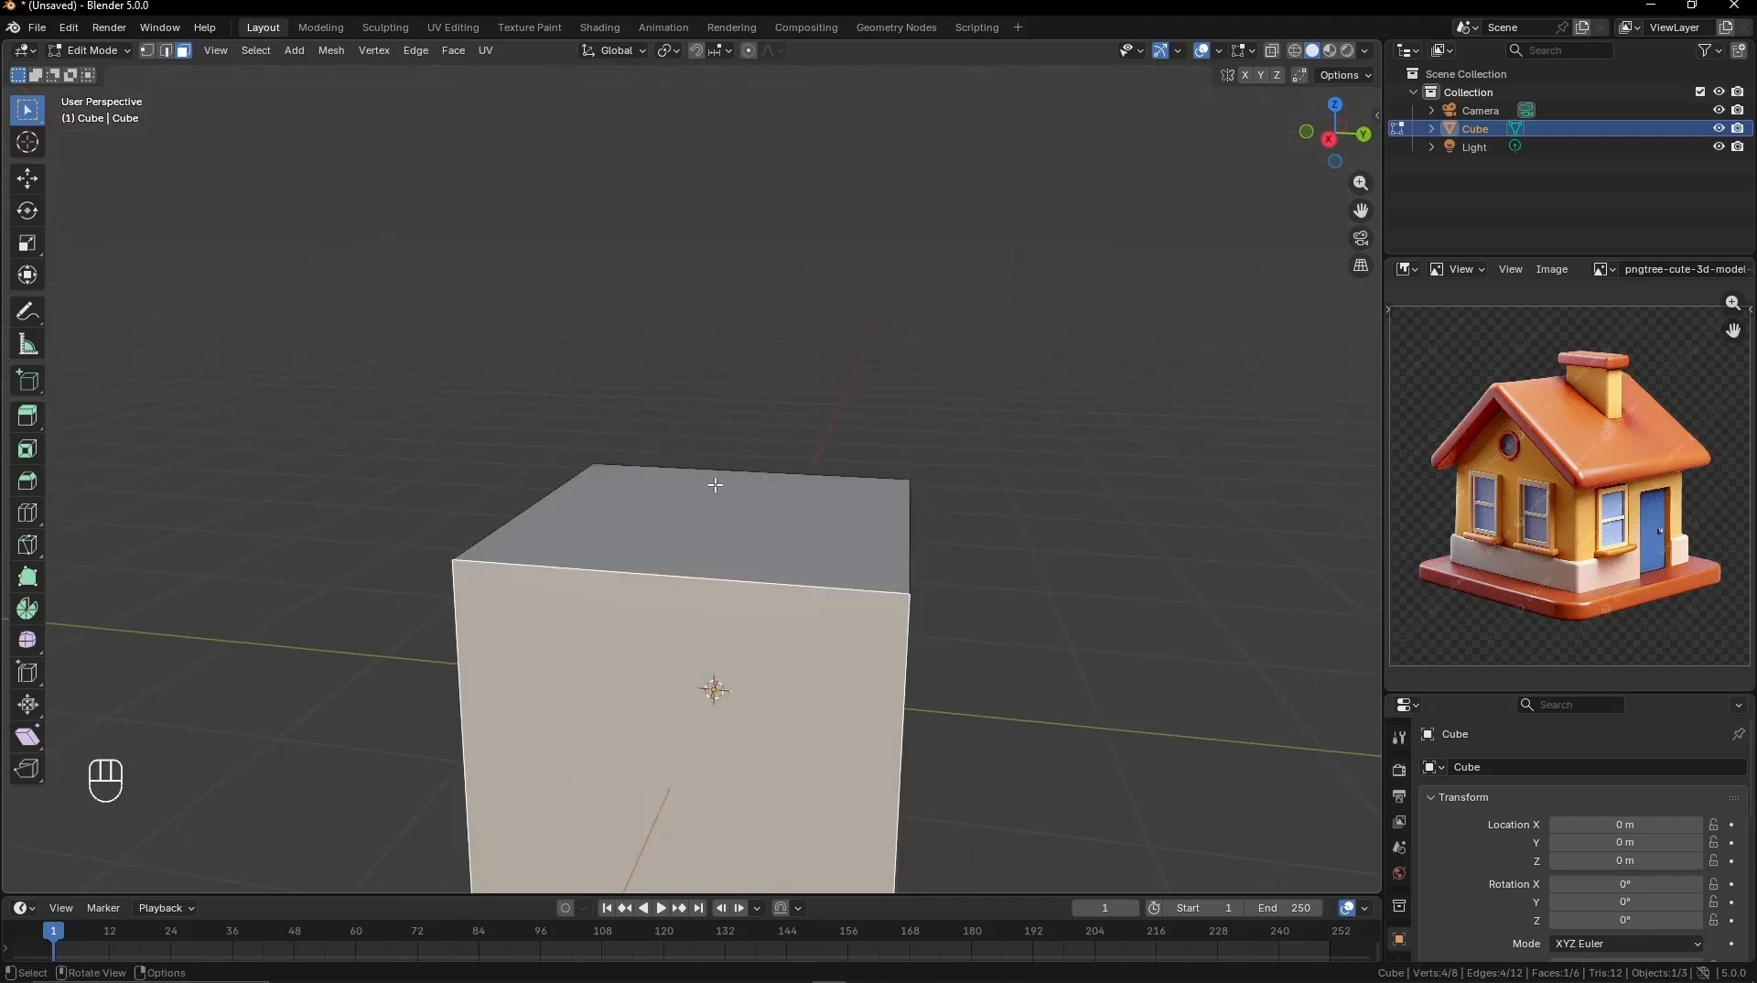
middle_drag(564, 530, 844, 631)
click(844, 632)
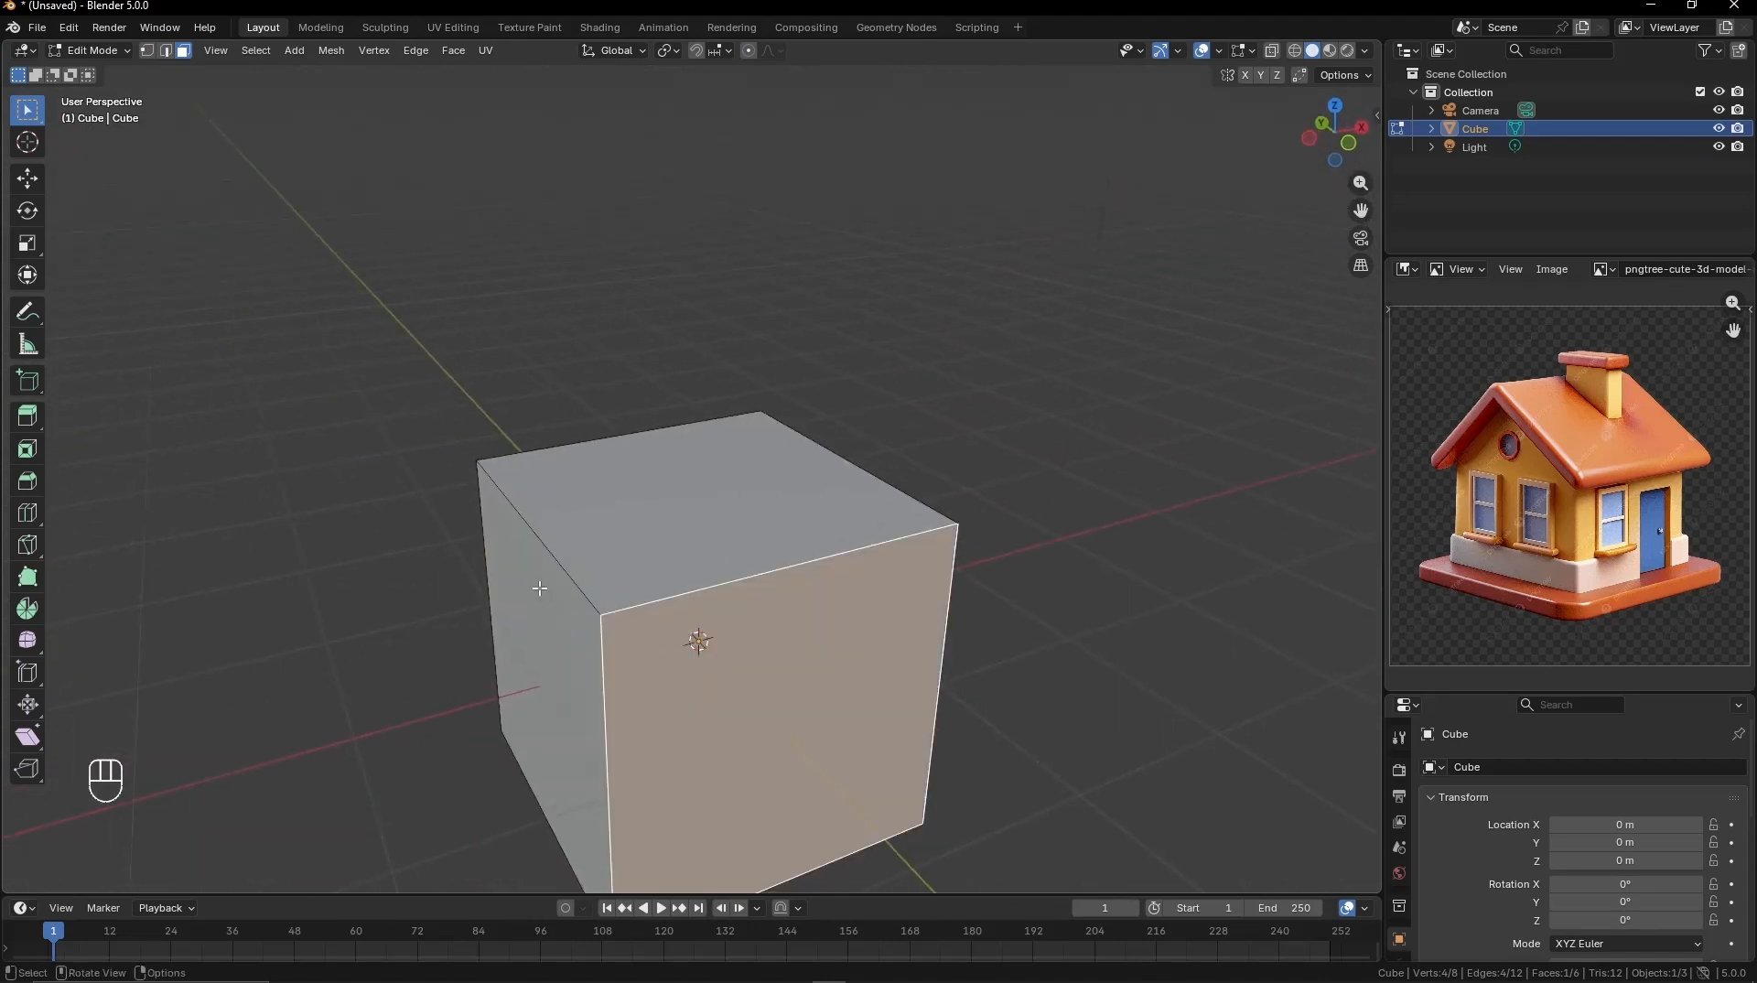
click(670, 521)
middle_drag(670, 521, 960, 586)
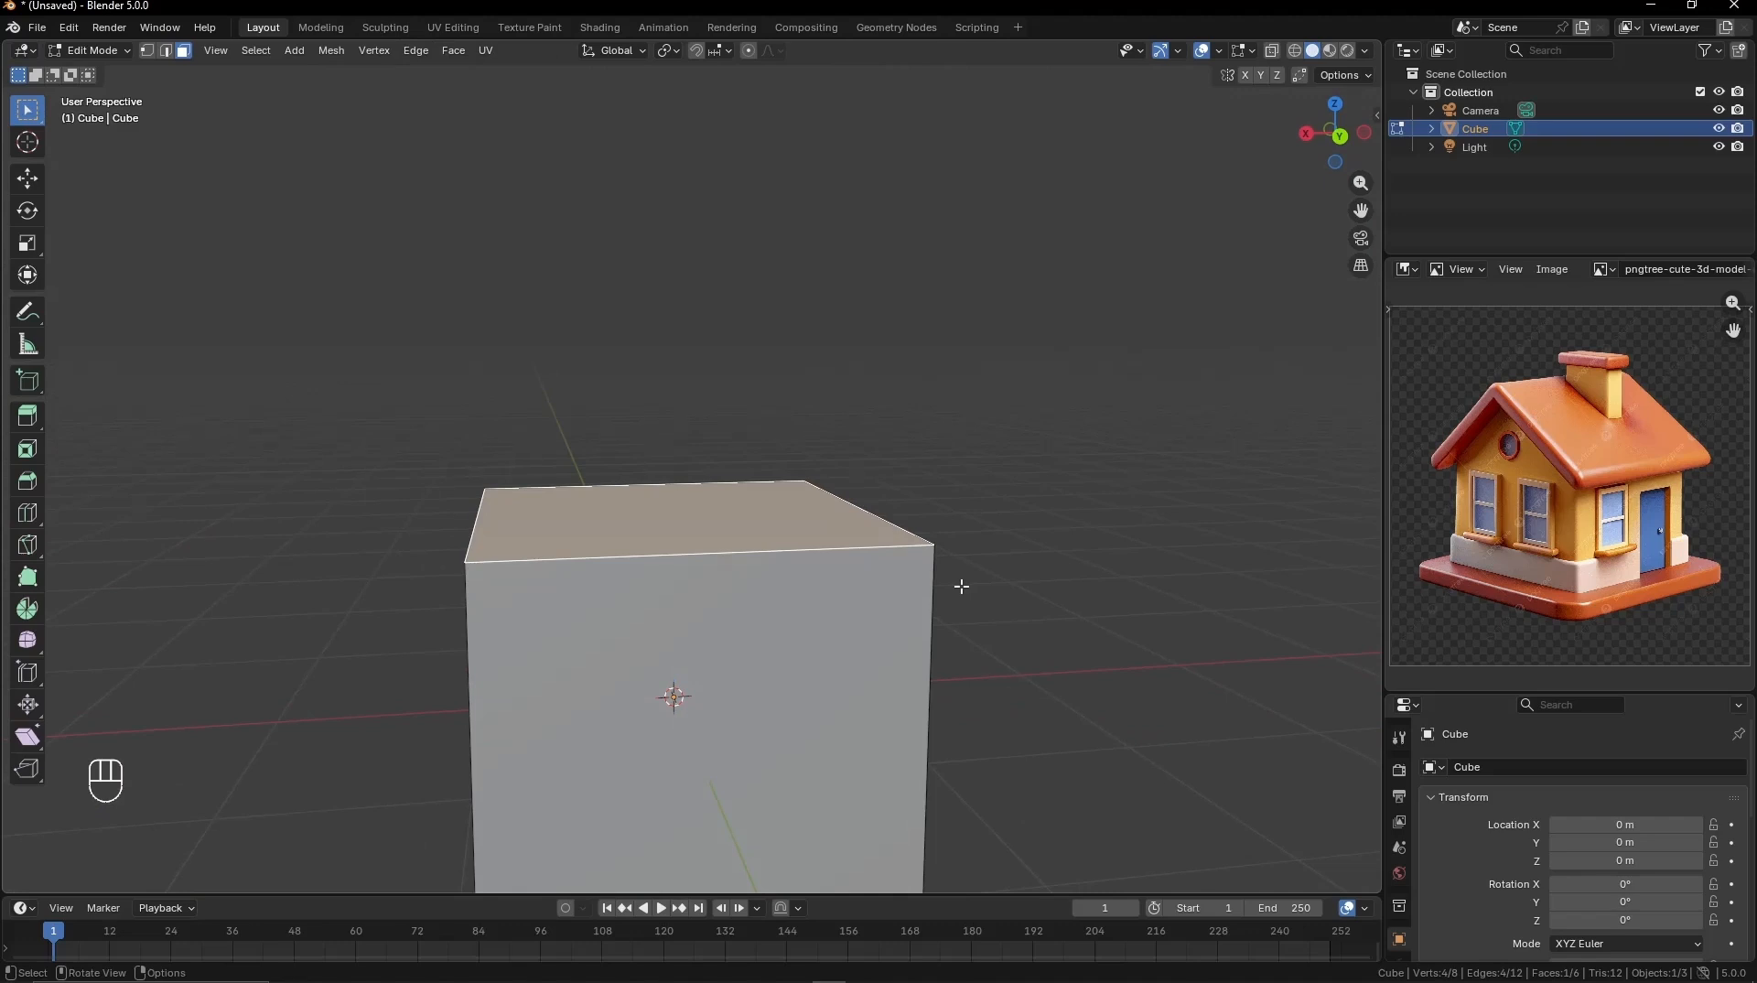
Step: Return to vertex selection and select two corners of the cube's top face one after the other
scroll(858, 582, down, 2)
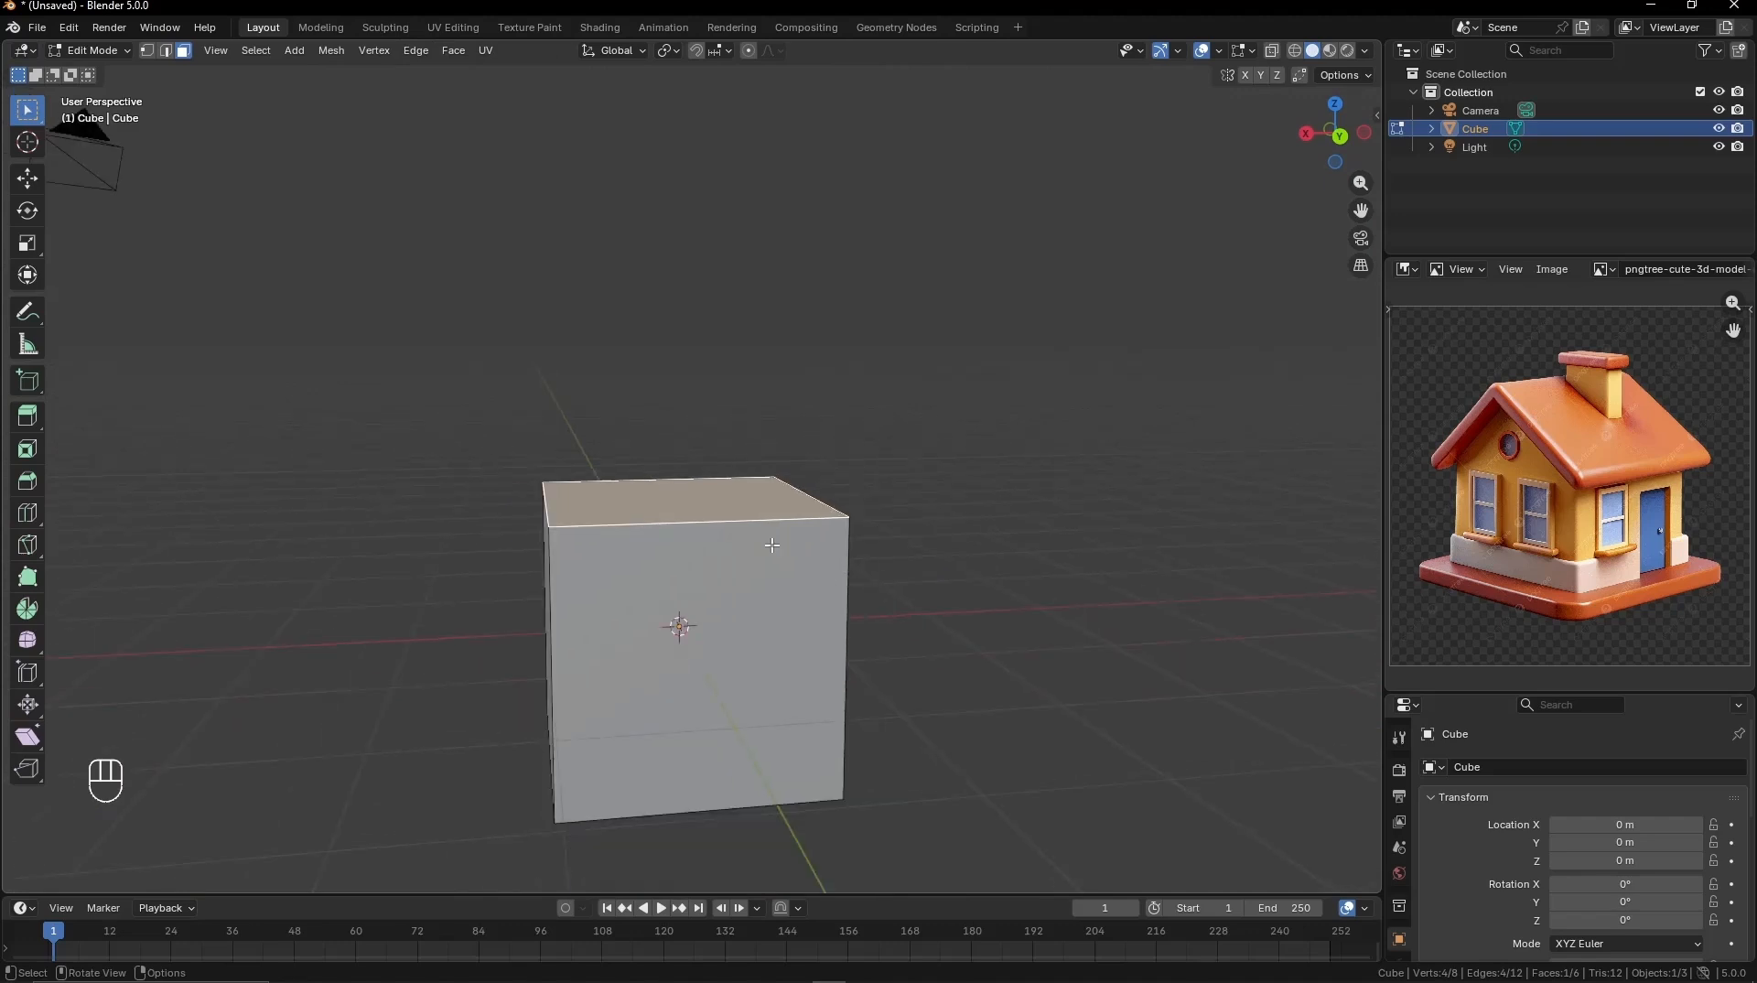
click(149, 51)
scroll(1011, 580, up, 2)
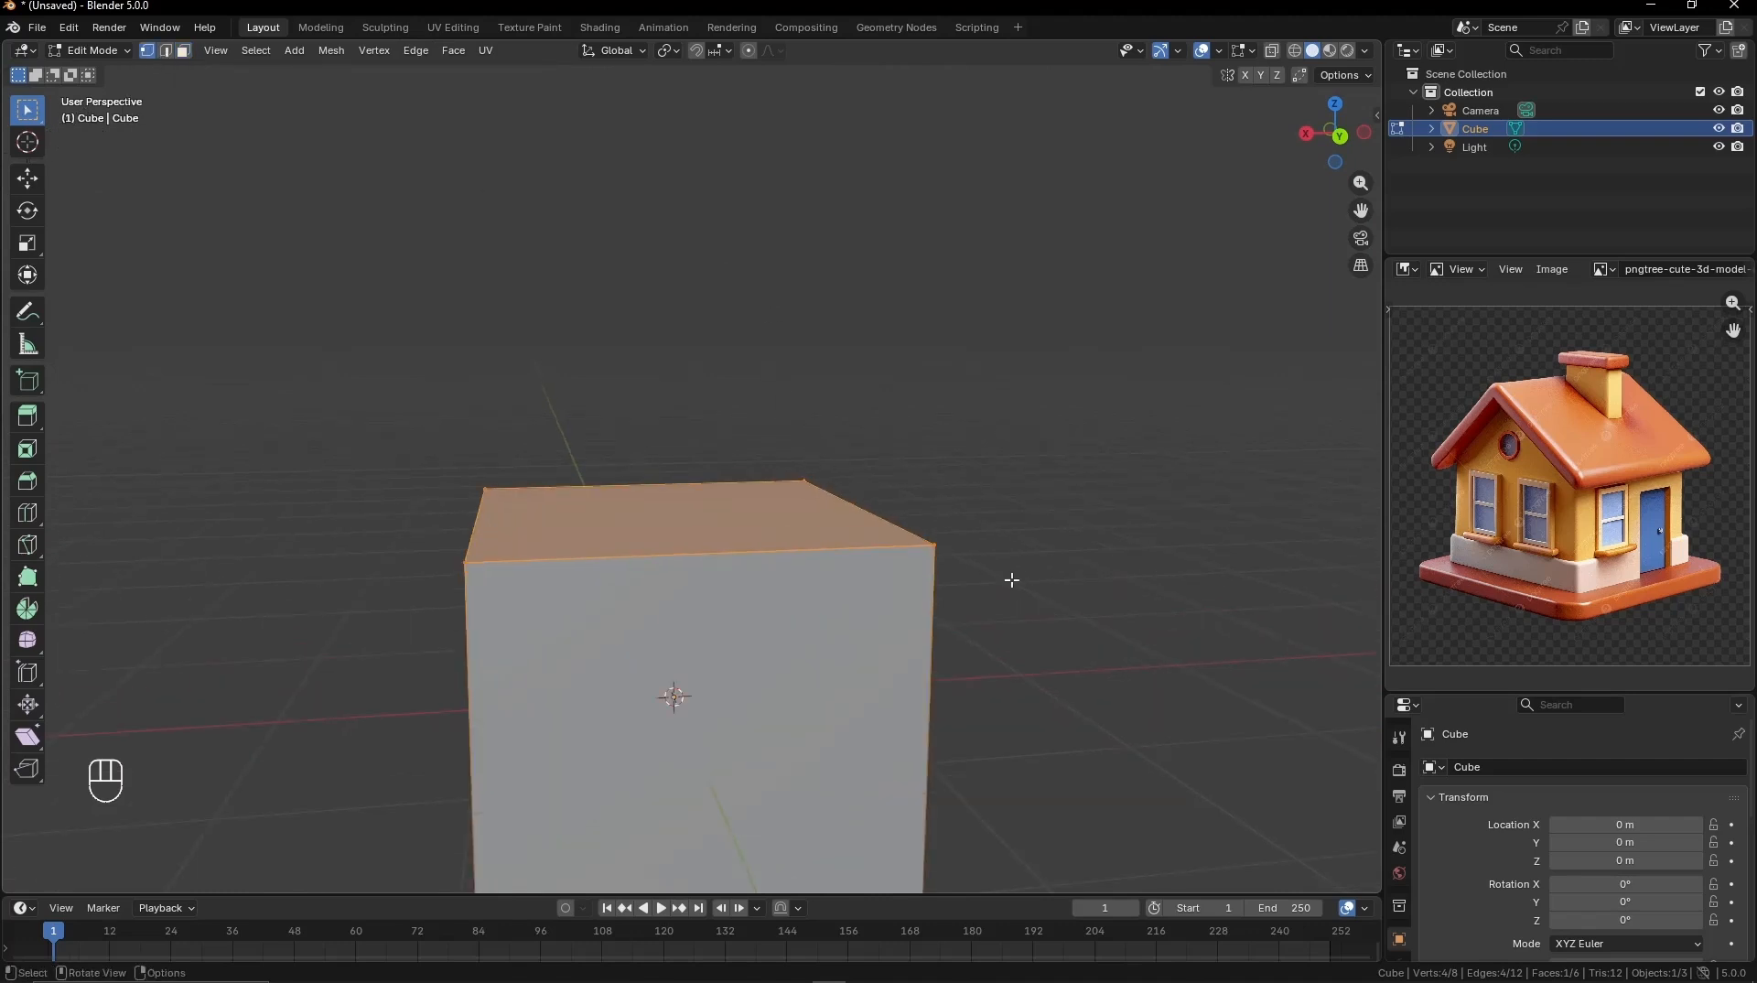
click(937, 546)
click(807, 476)
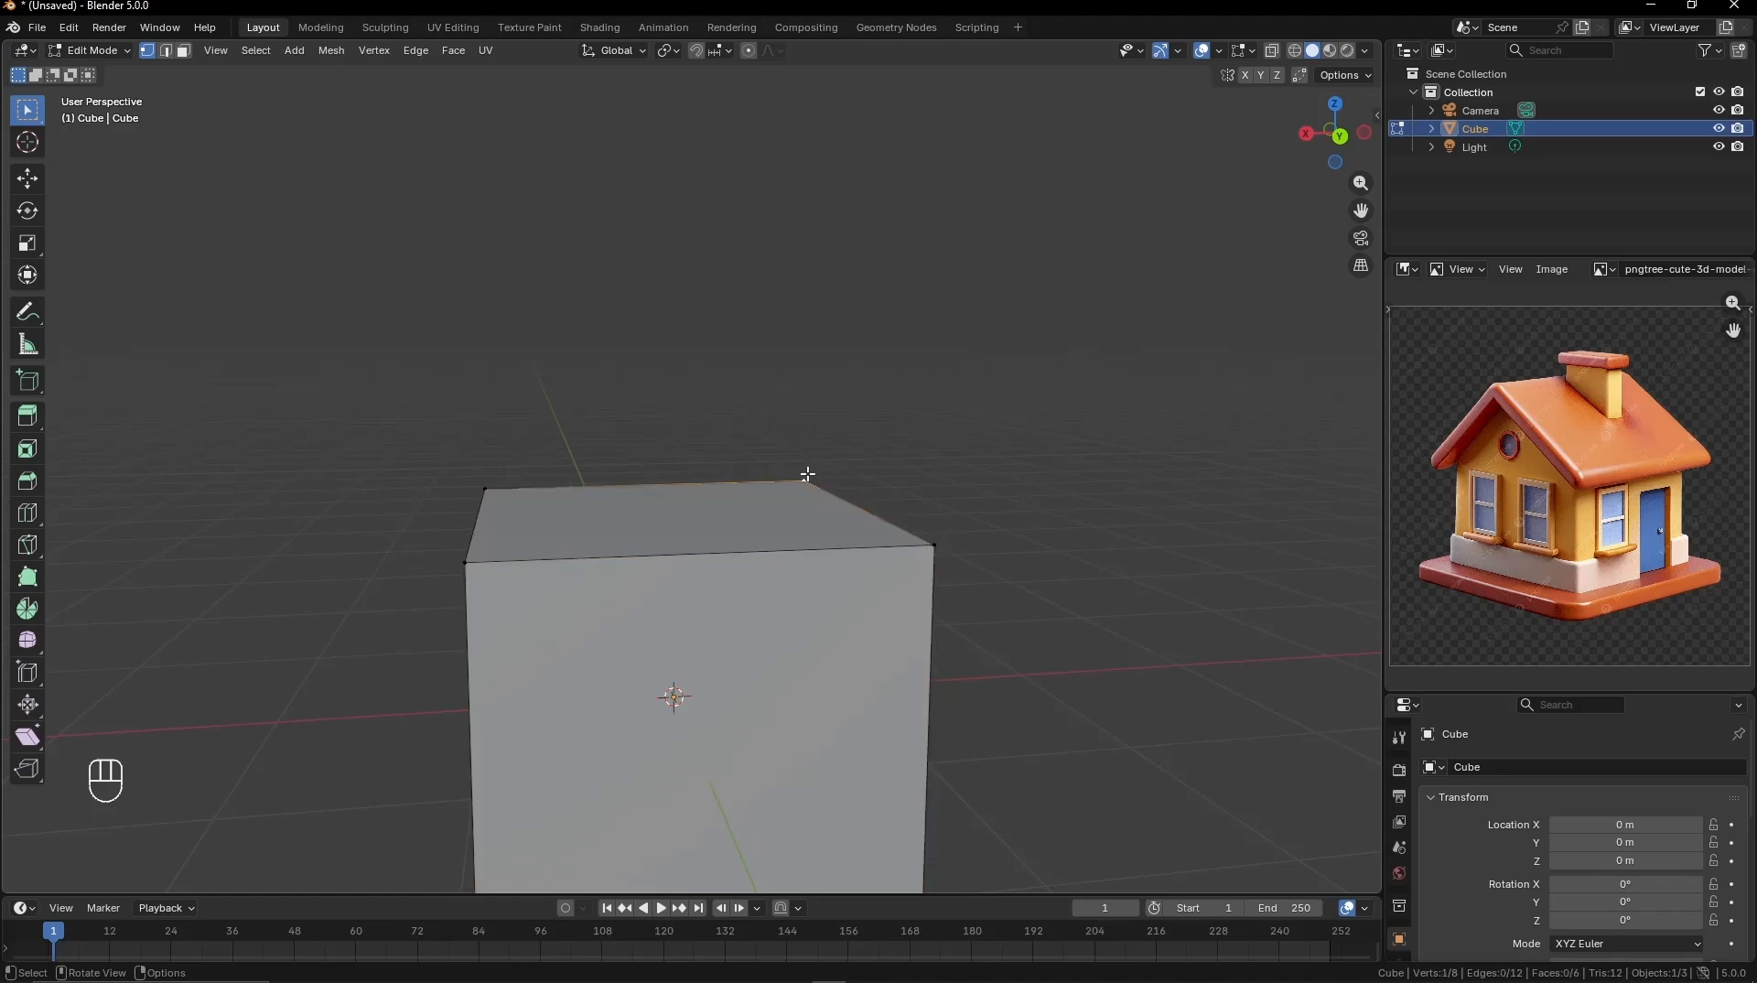
Step: Select a near corner of the cube's top face, then change to edge selection and select several edges one after another
click(645, 555)
click(935, 545)
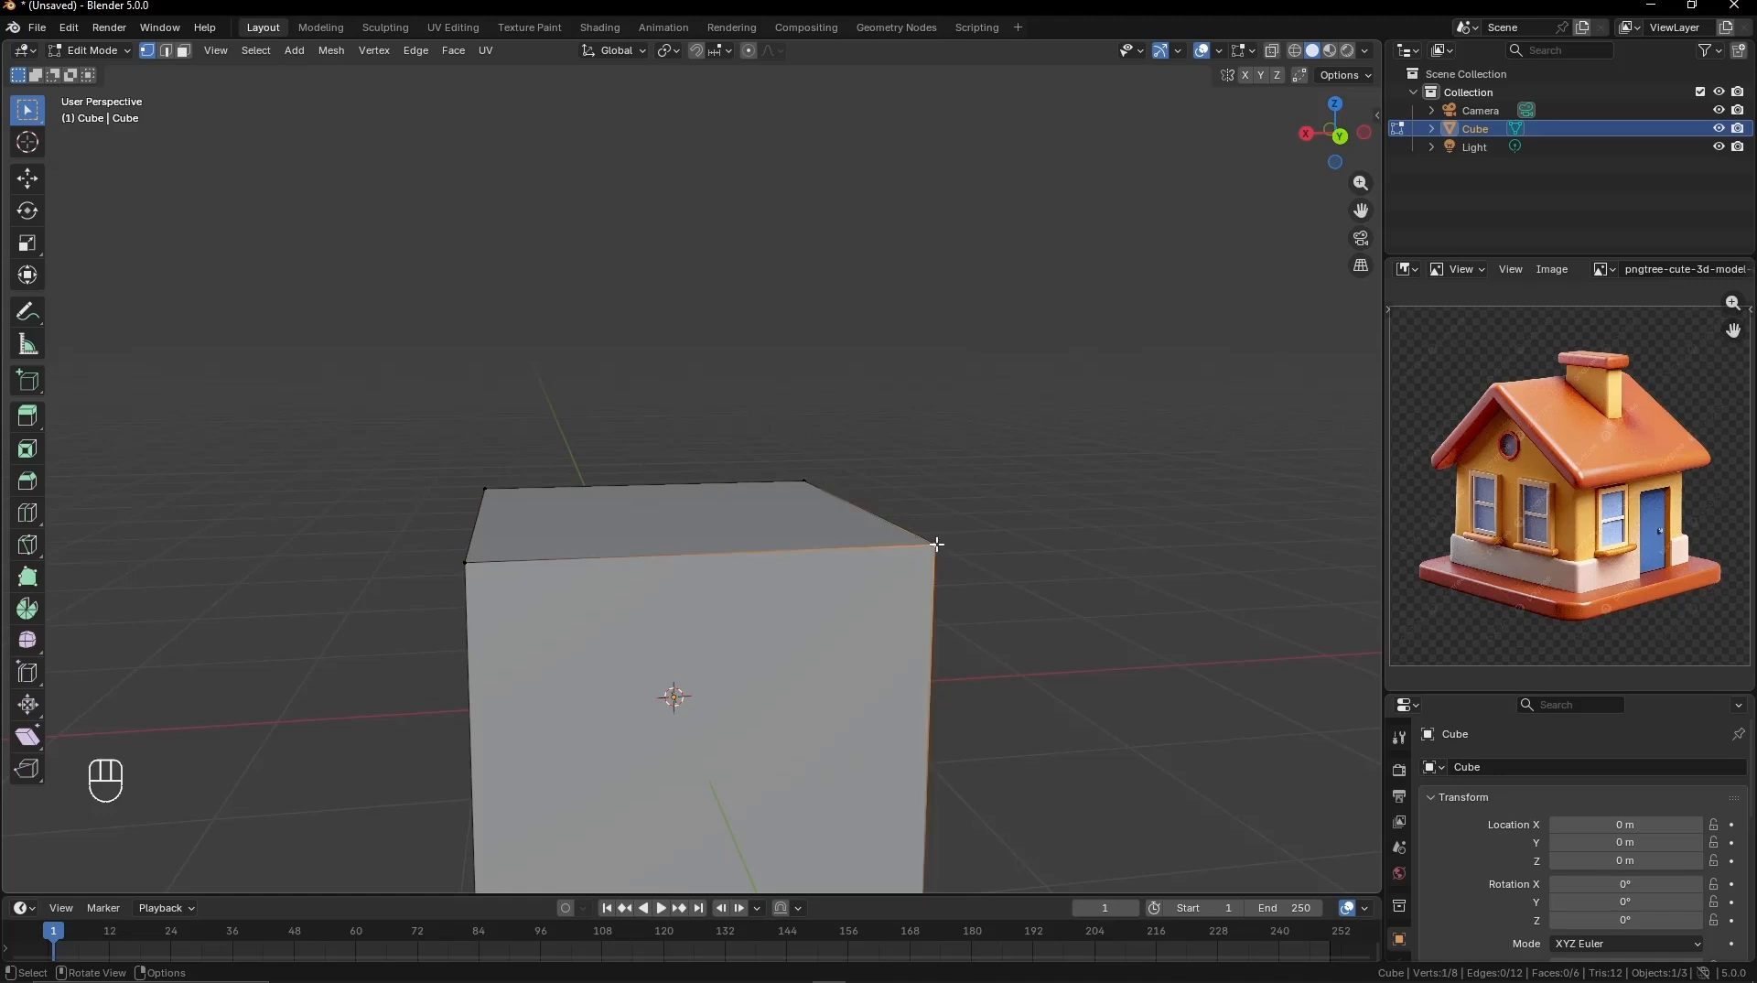
click(165, 52)
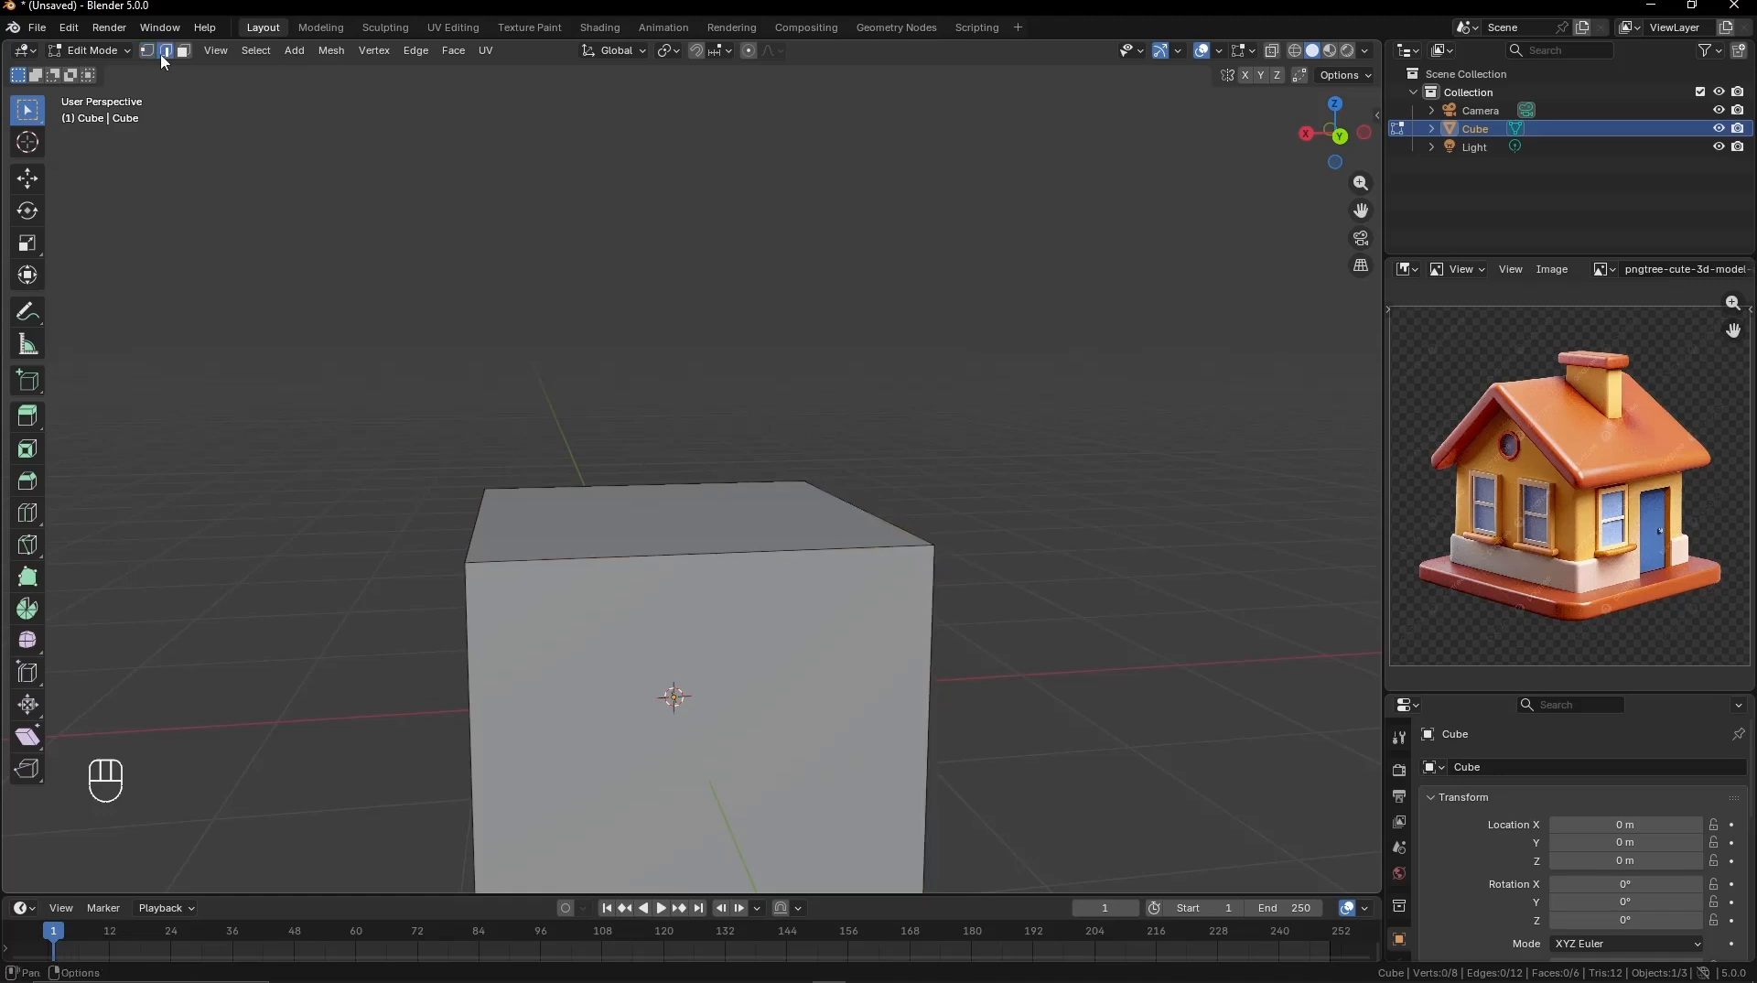
click(580, 564)
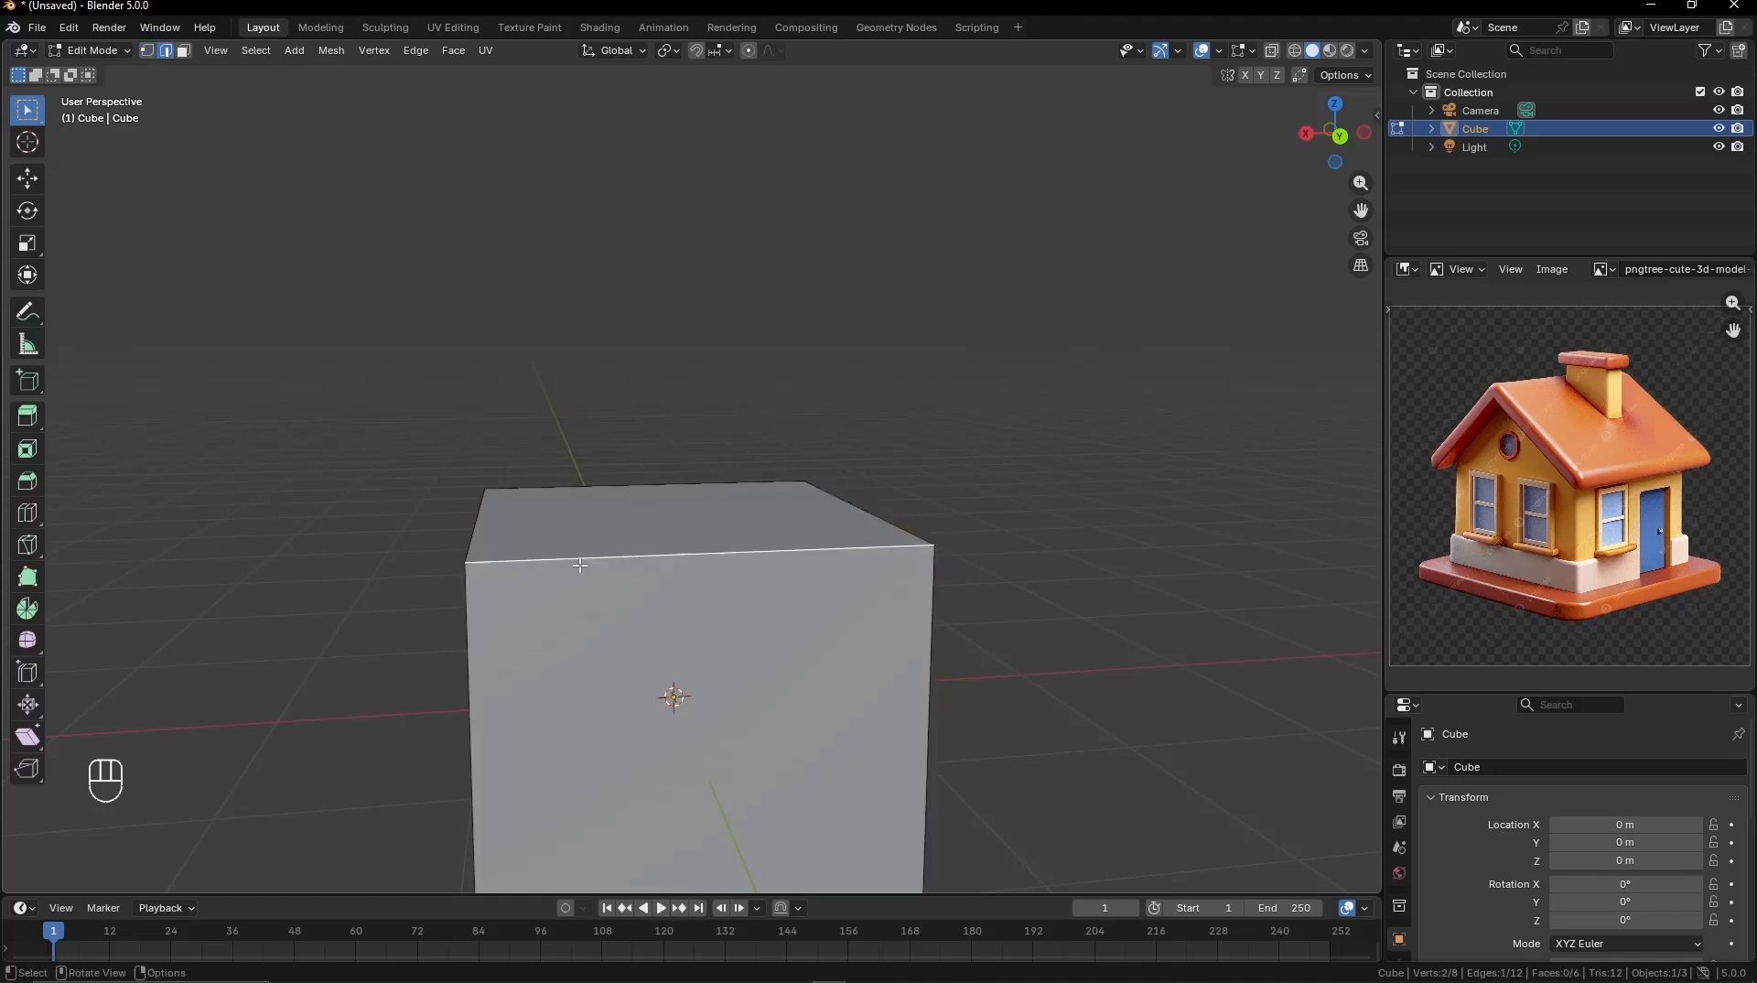
click(563, 487)
click(464, 623)
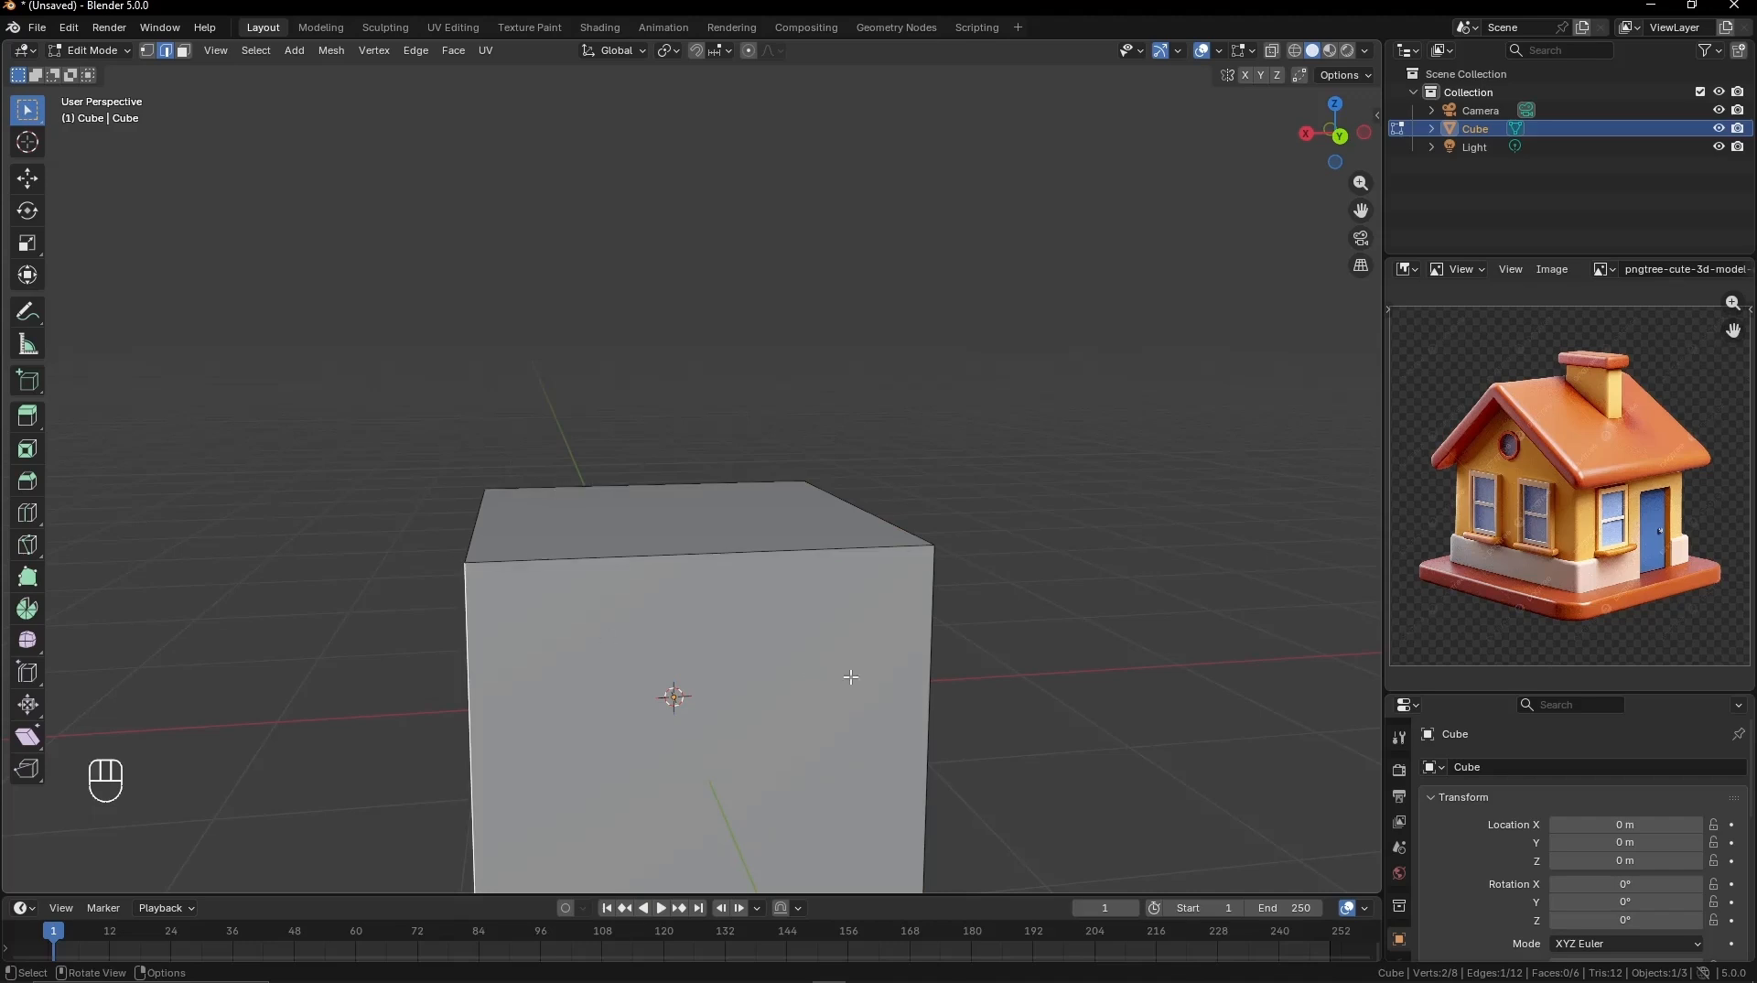
click(935, 662)
Step: Change to face selection and select the cube's near side face
click(184, 52)
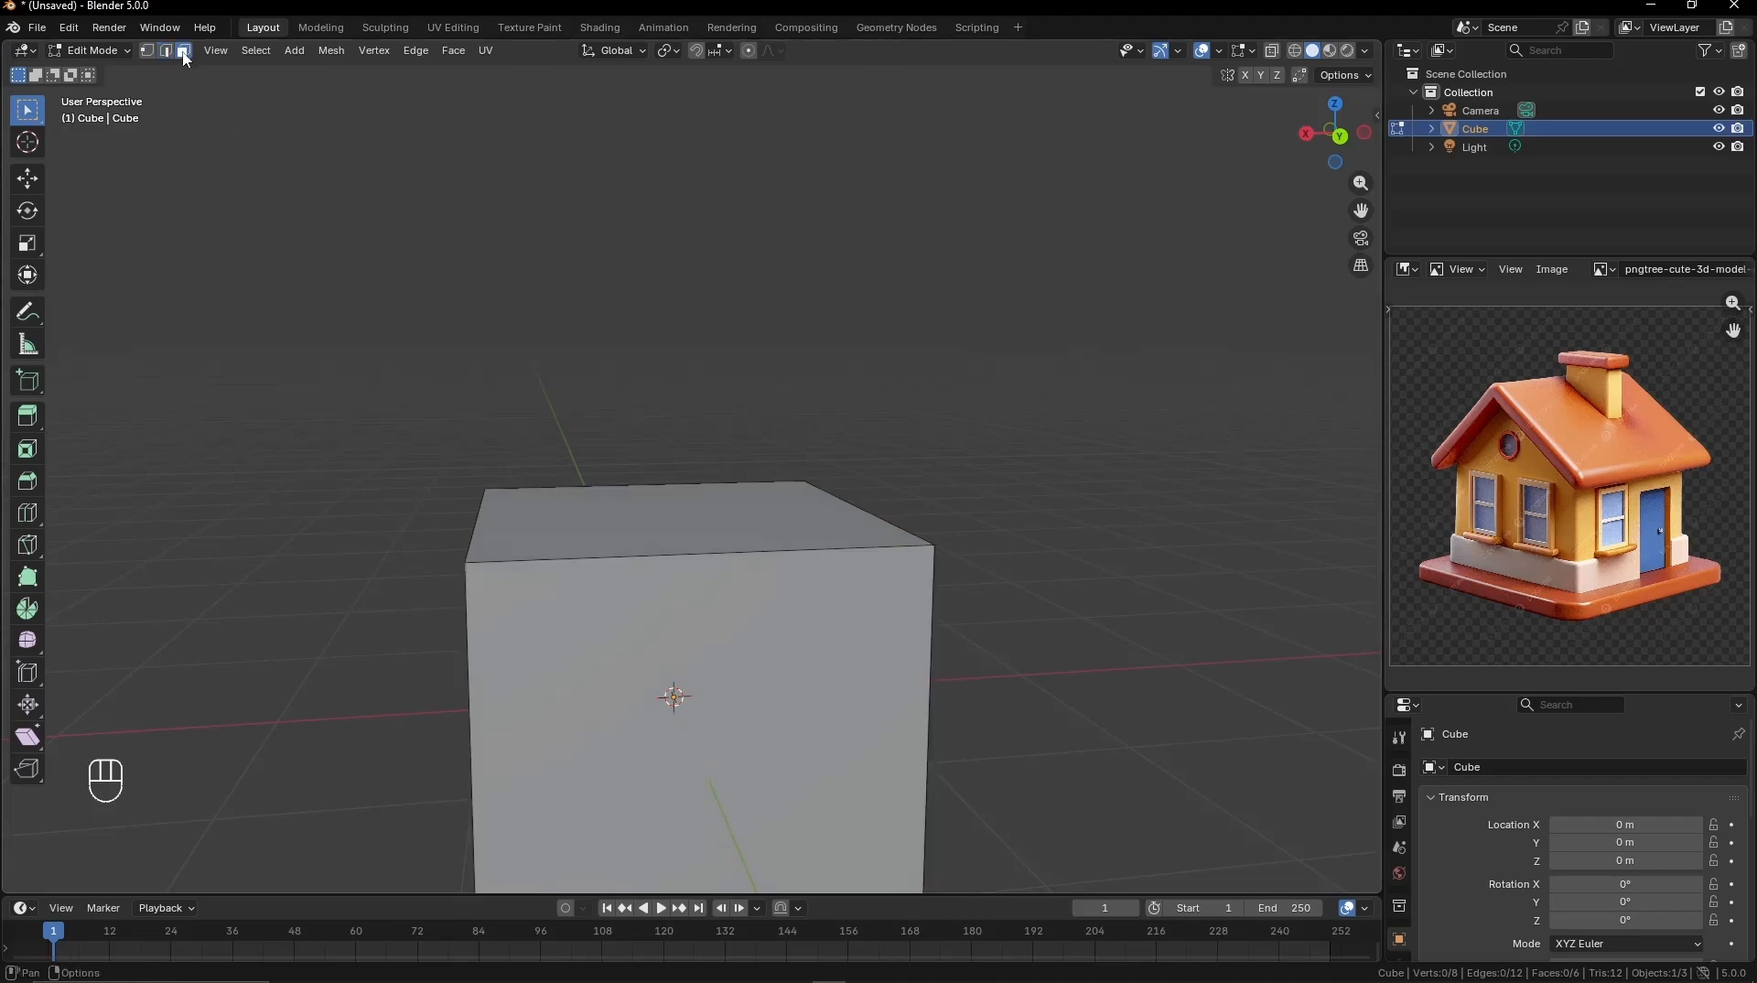
scroll(677, 625, down, 3)
click(697, 624)
middle_drag(698, 624, 814, 631)
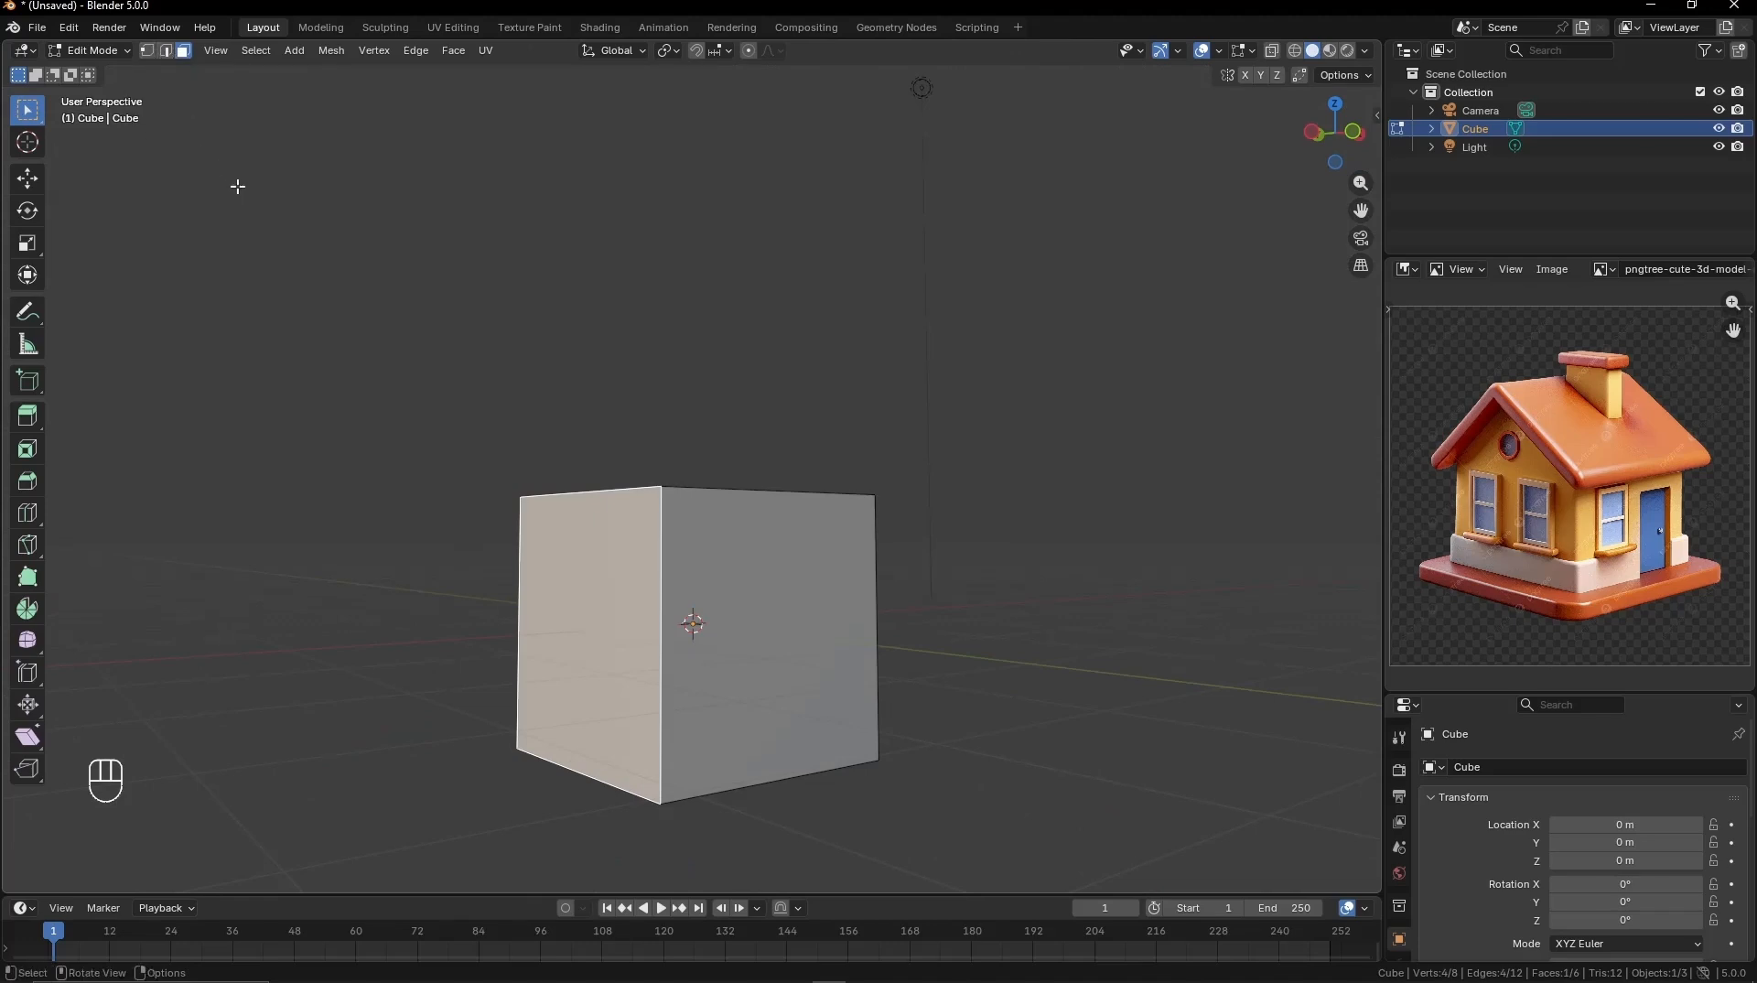
Step: Return to vertex selection and select corners of the top face, then change to edge selection and select its front edge
key(1)
click(659, 489)
middle_drag(820, 510, 884, 452)
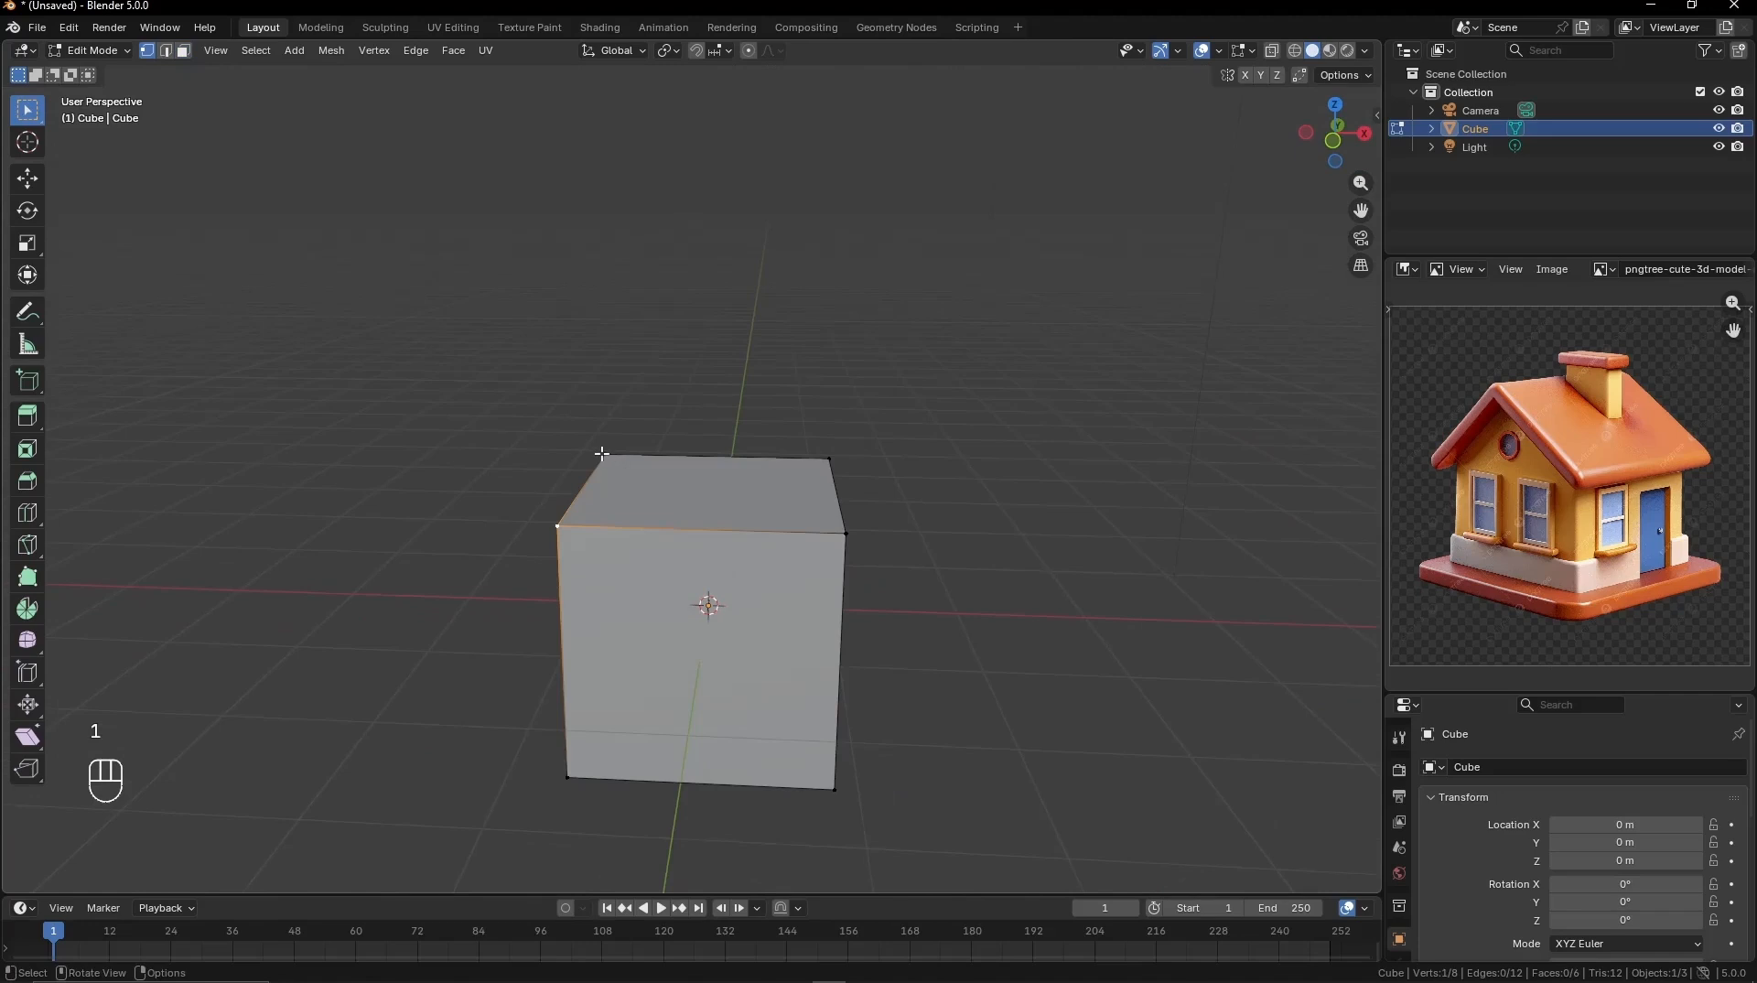
key(2)
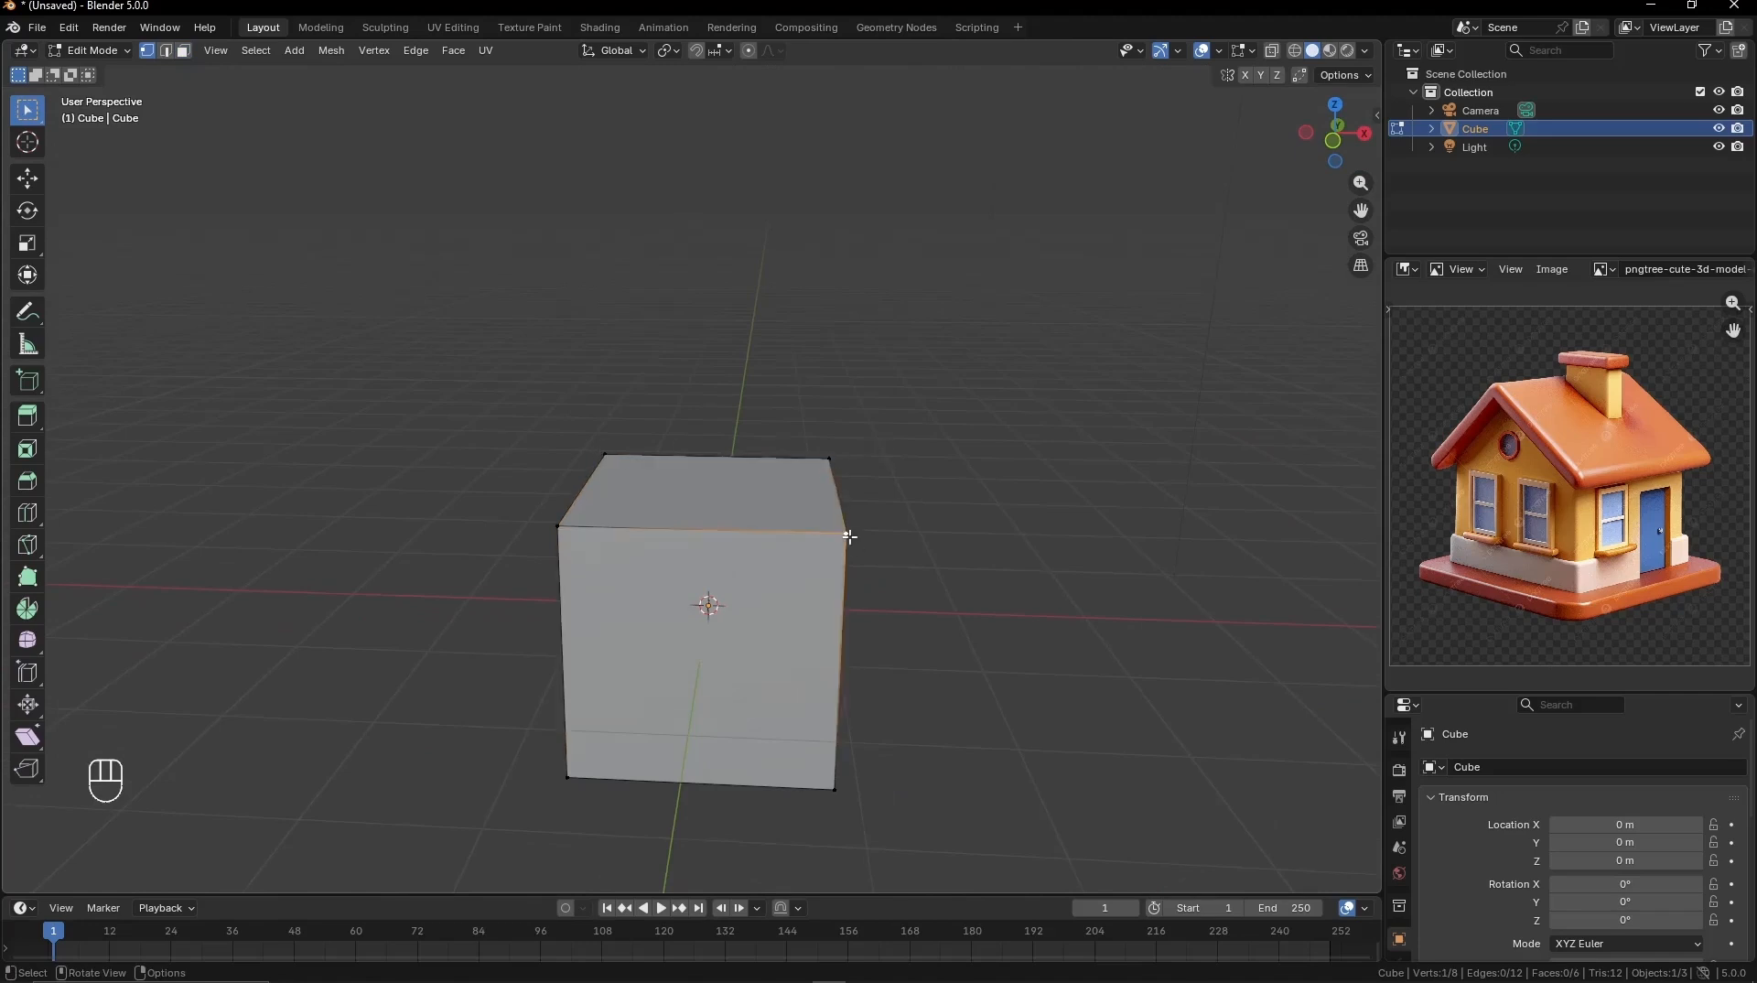
click(737, 533)
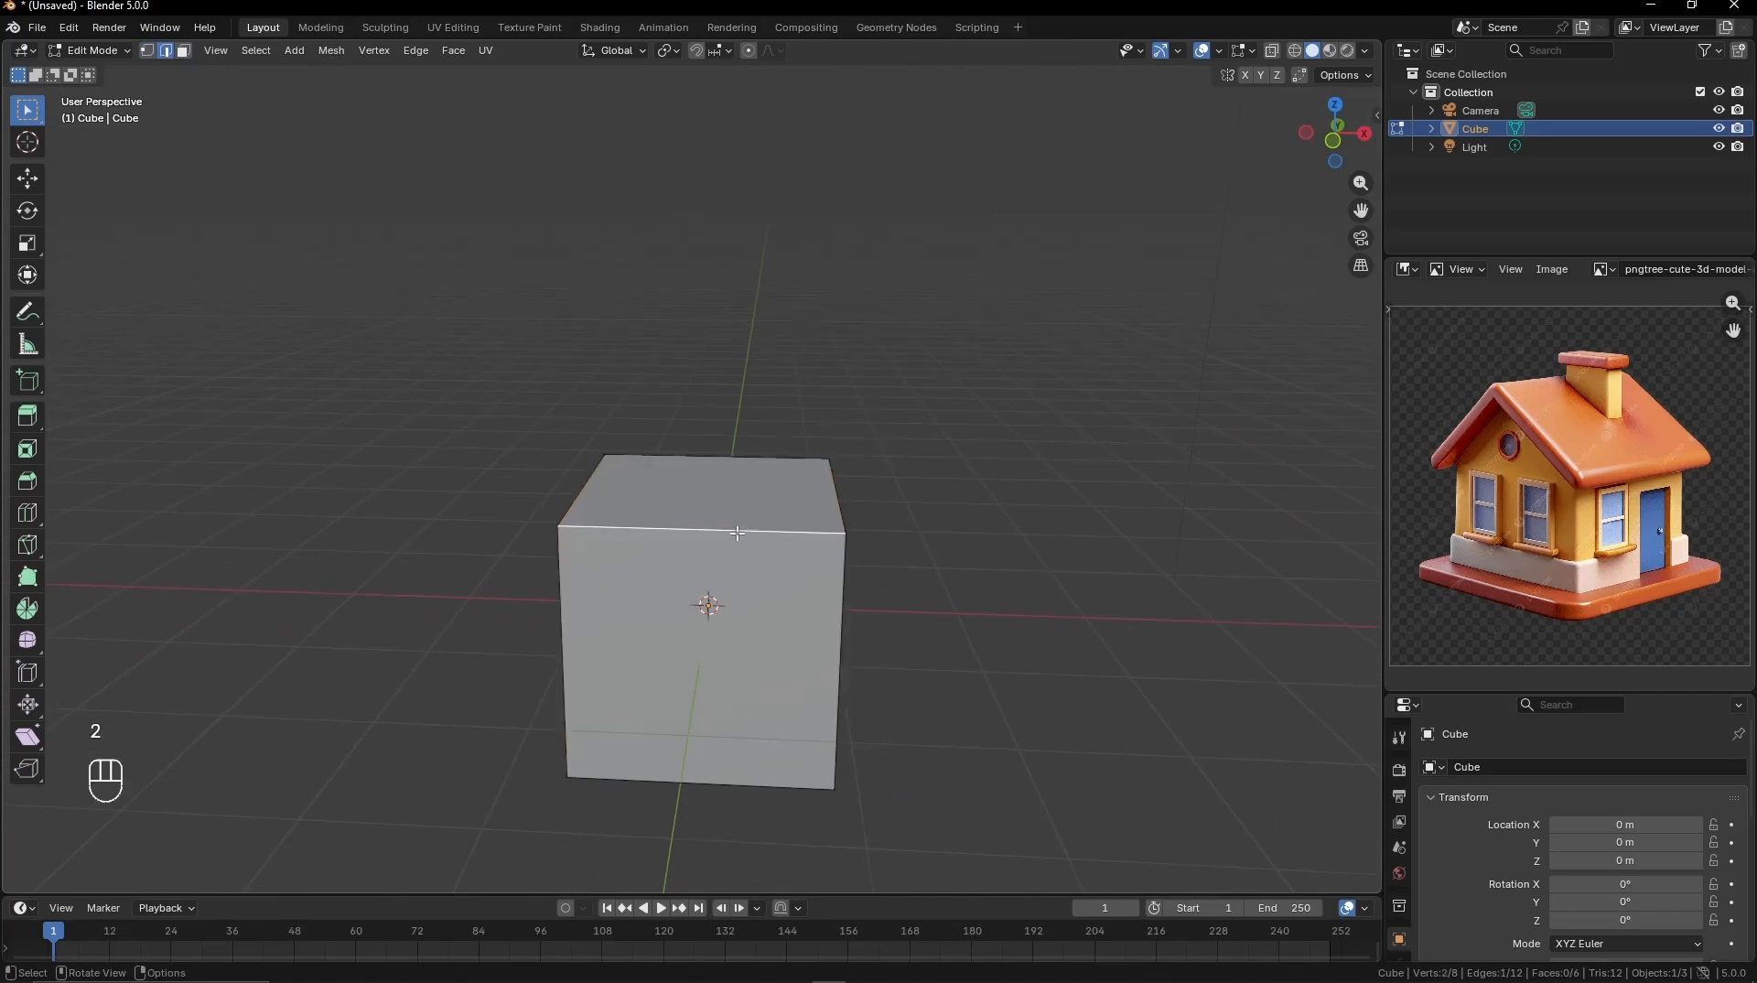
Step: Change back to face selection and select individual faces of the cube, including the top face
key(3)
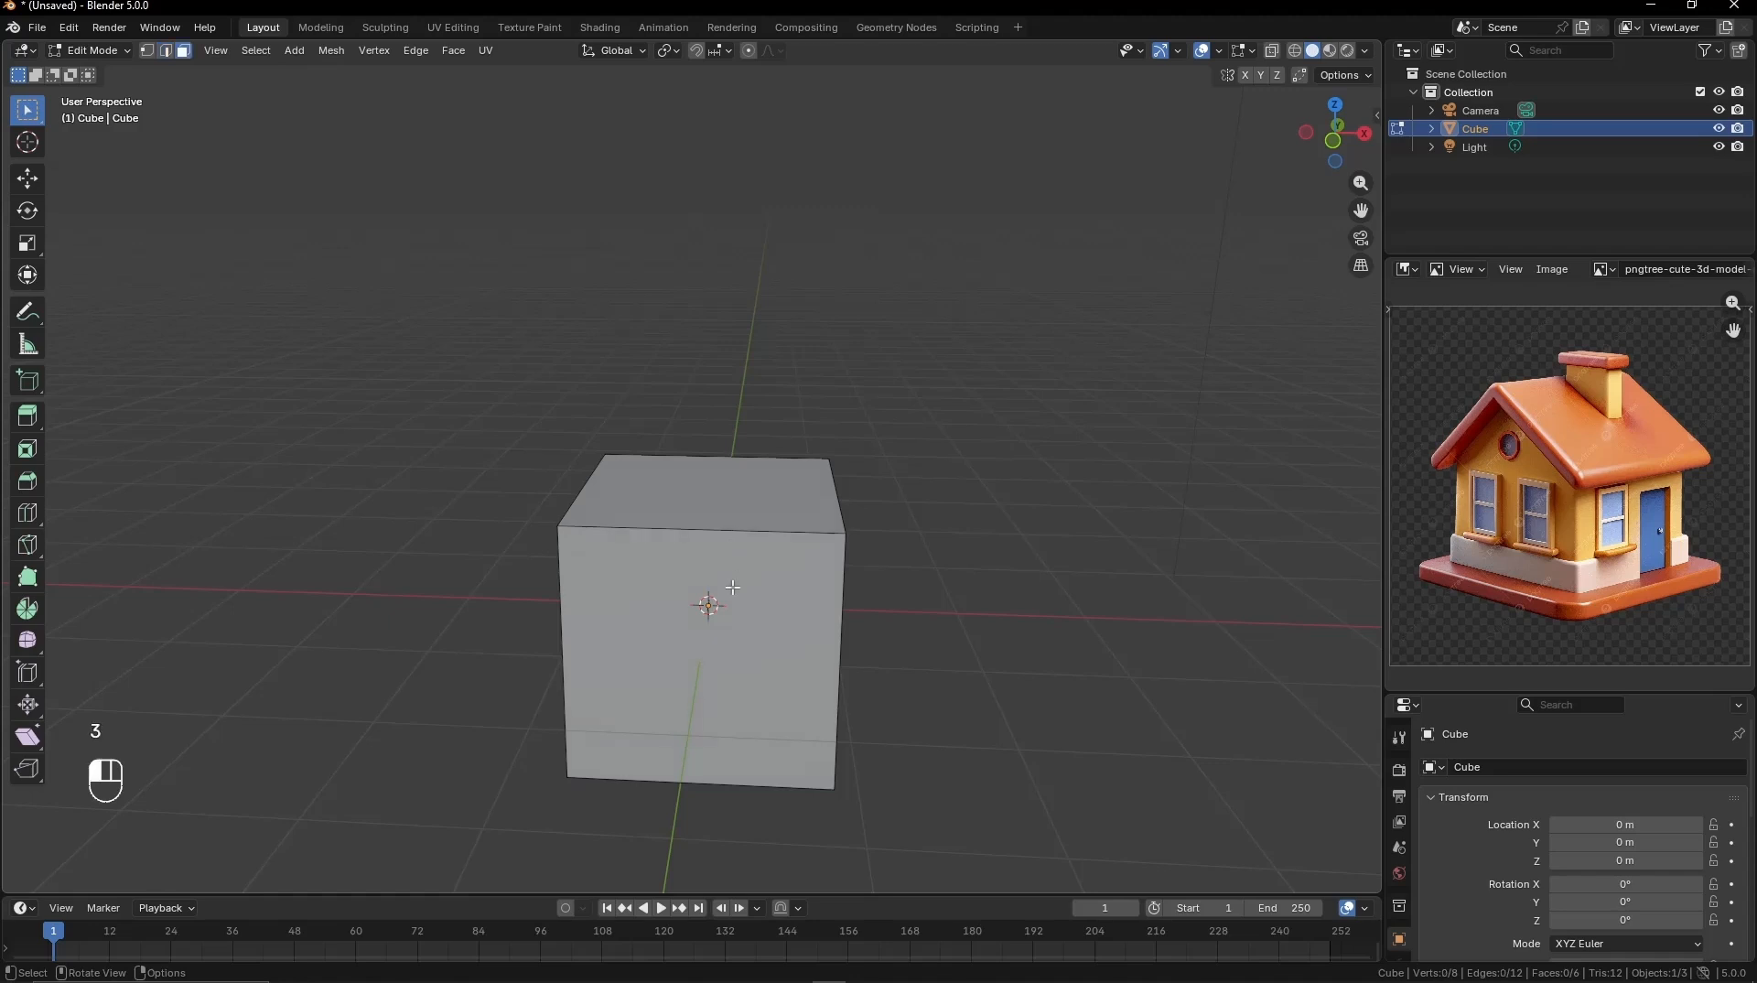
click(737, 528)
click(887, 592)
middle_drag(887, 592, 950, 638)
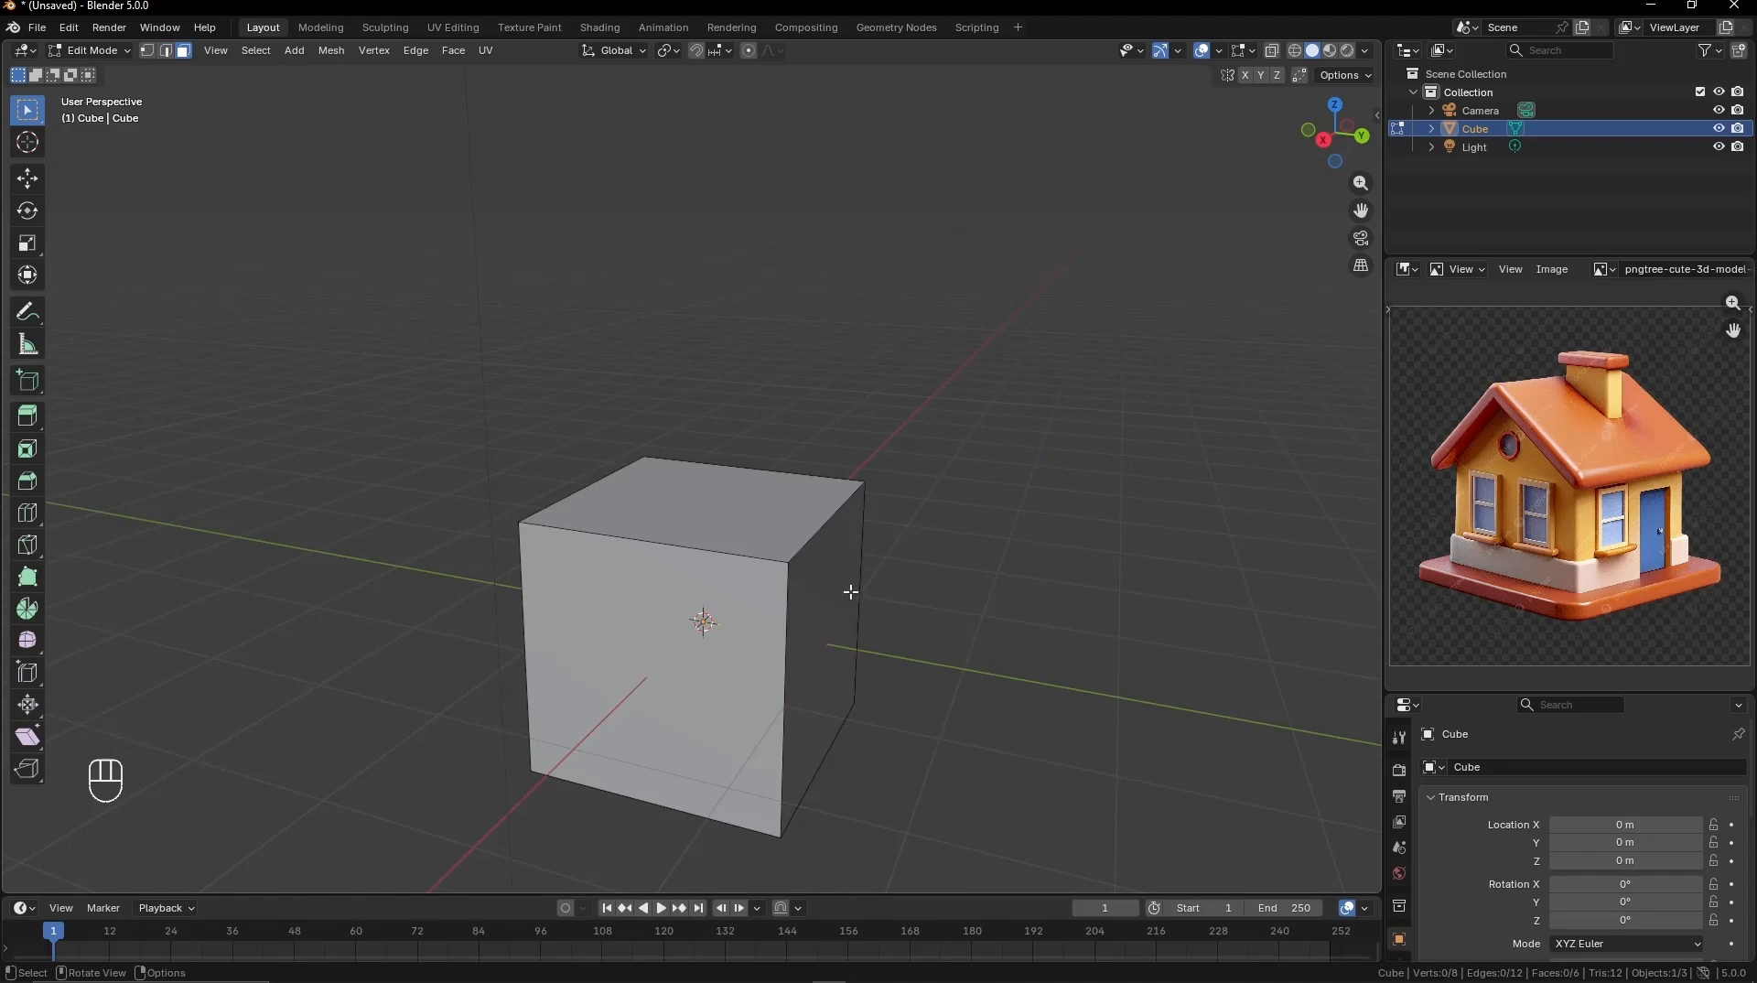
click(786, 560)
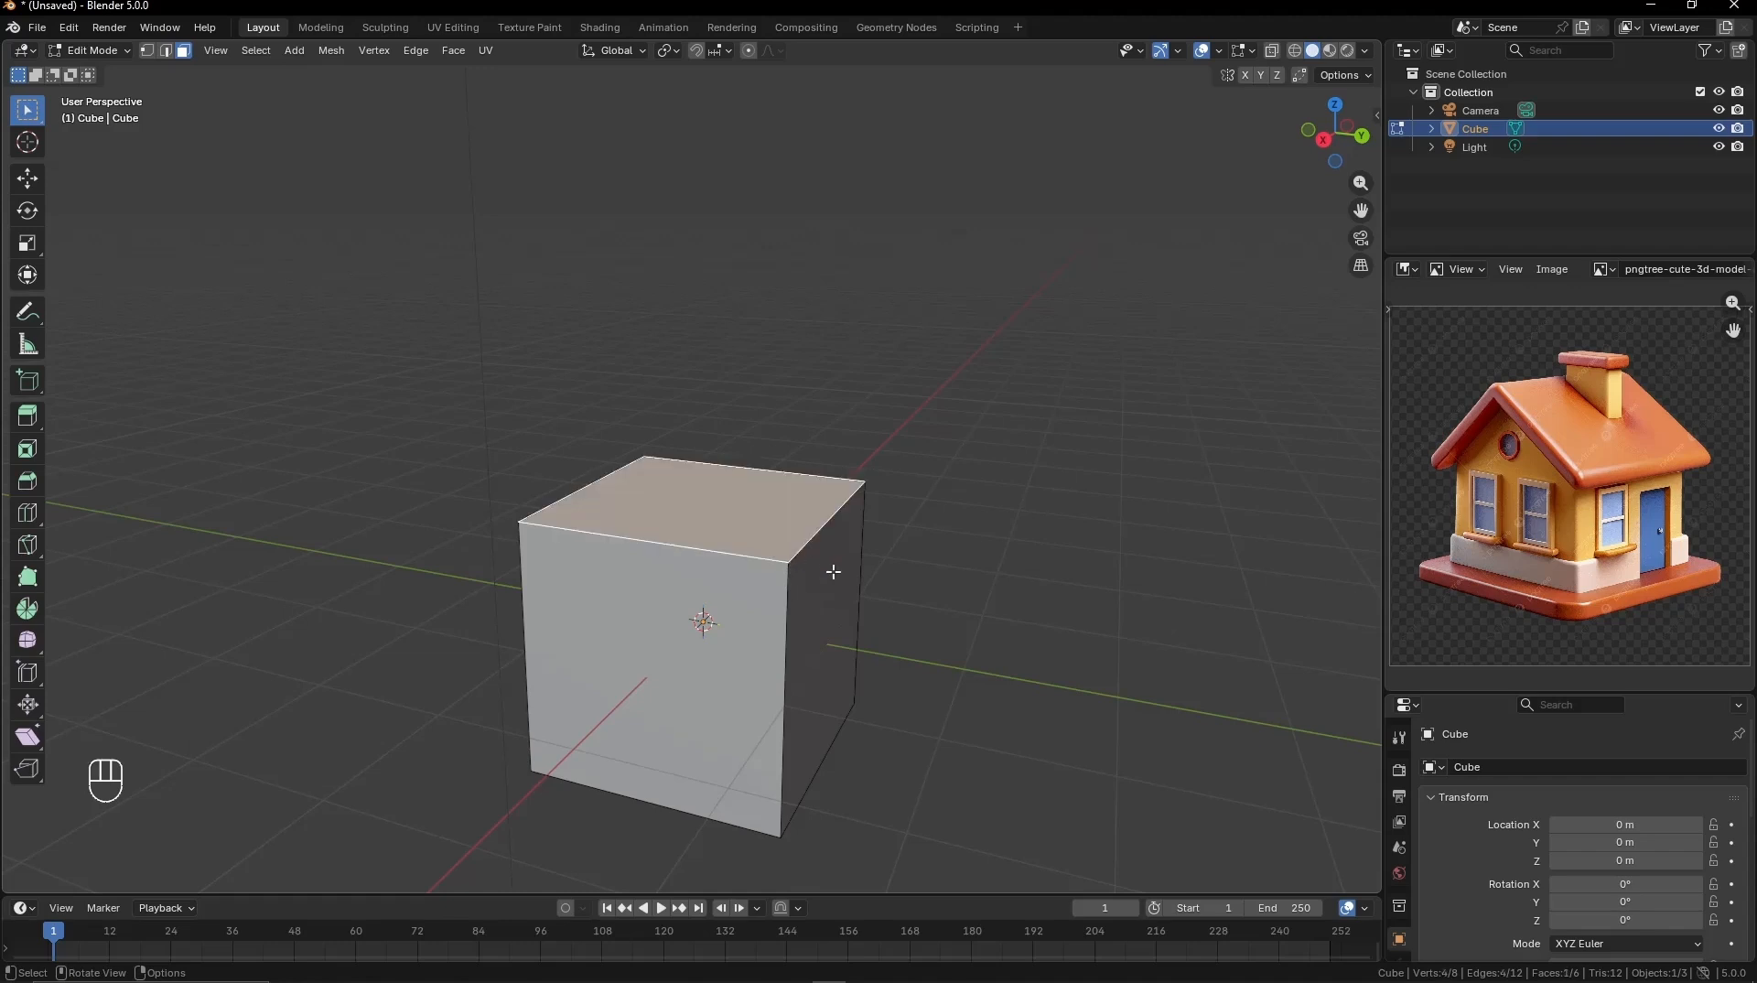
middle_drag(992, 641, 882, 673)
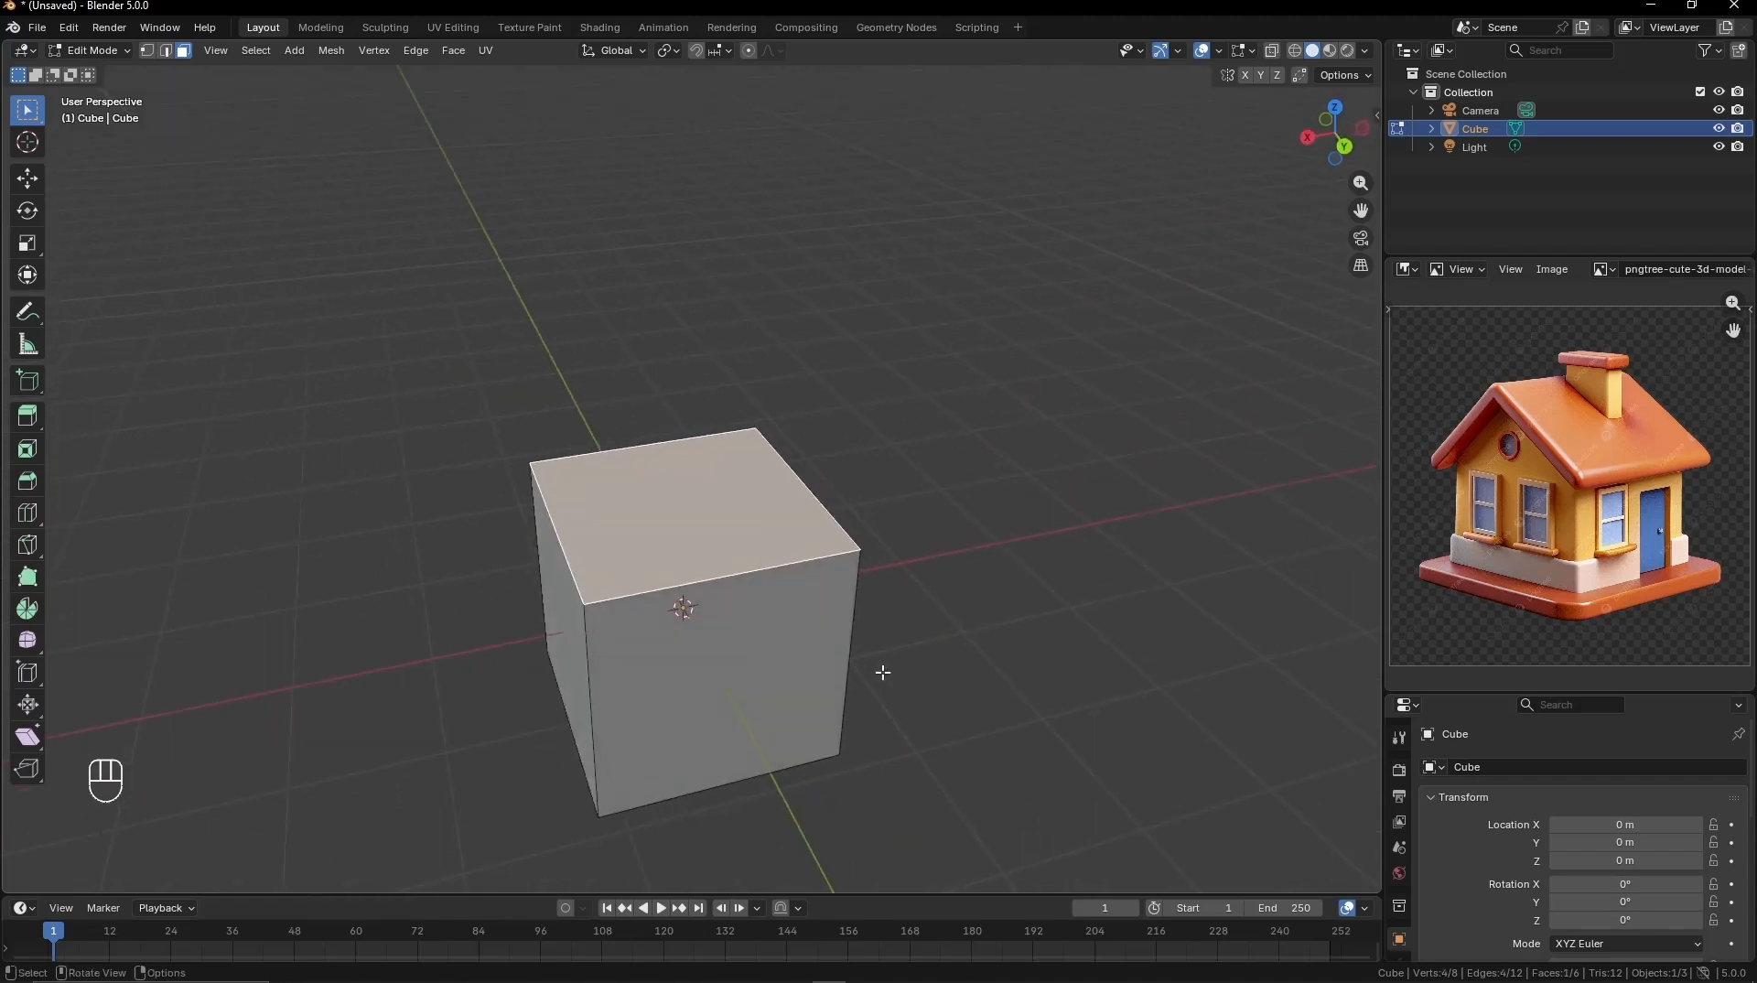
key(Page_Down)
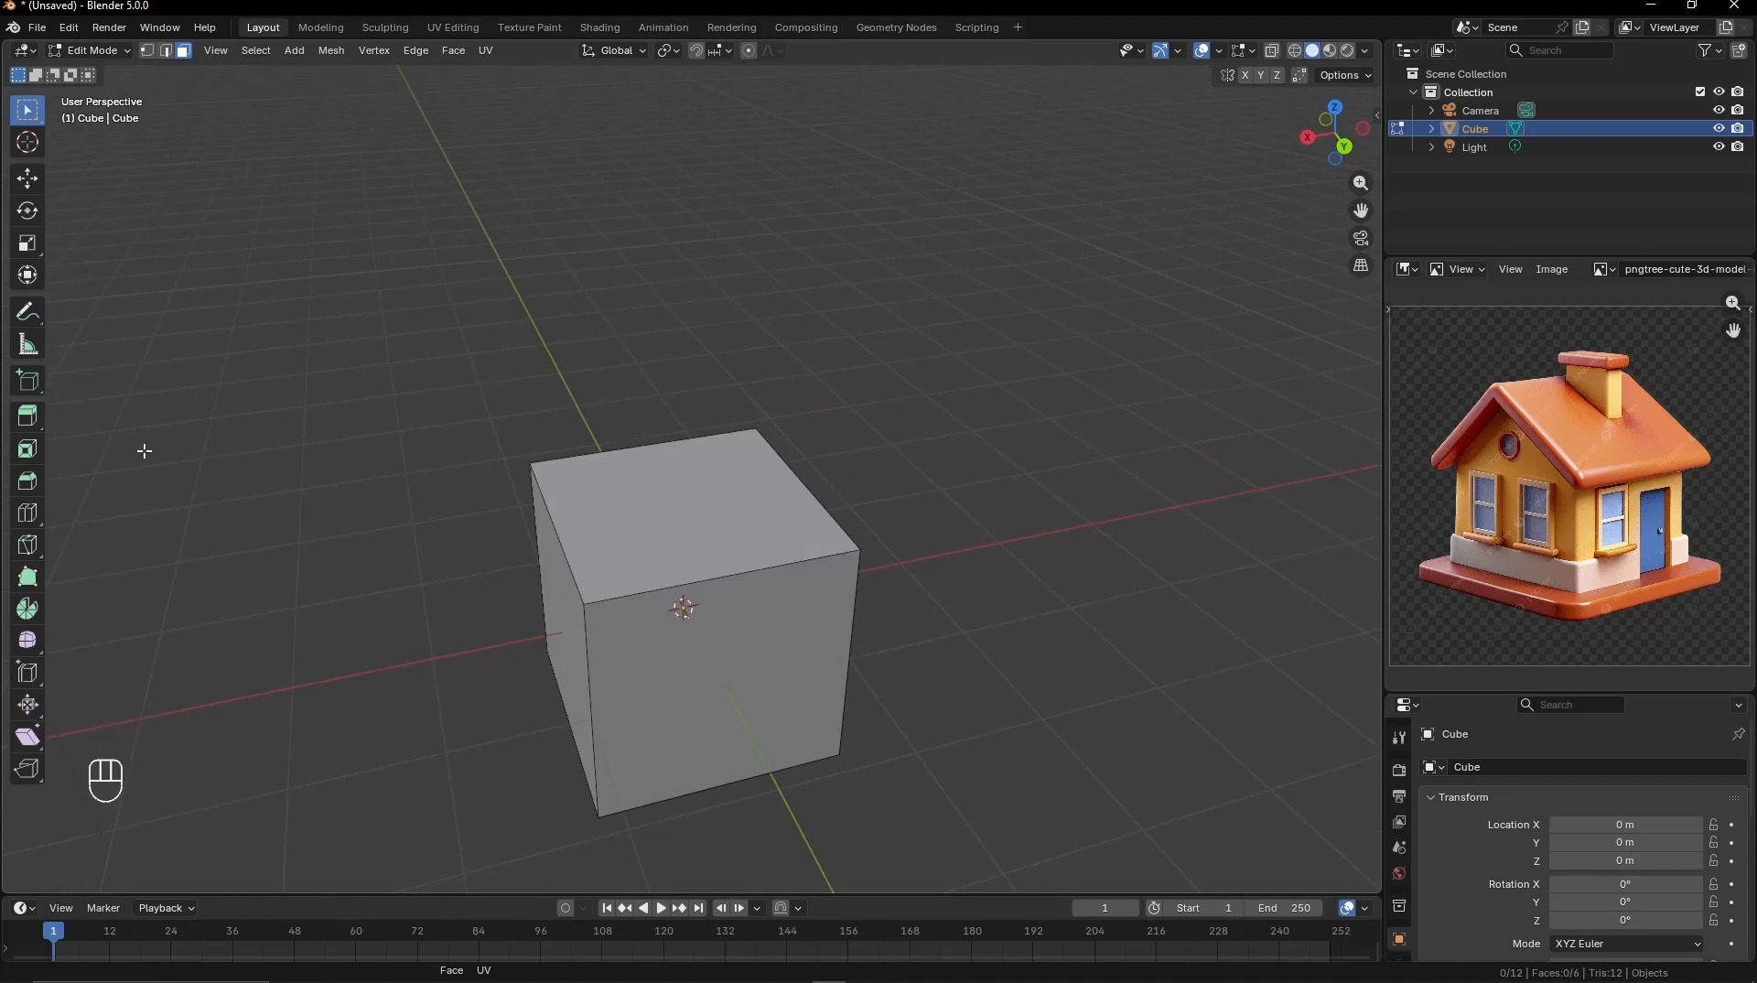
Step: Extrude the cube's top face straight up with the Extrude Region tool, adding a second block of roughly the same height
click(28, 418)
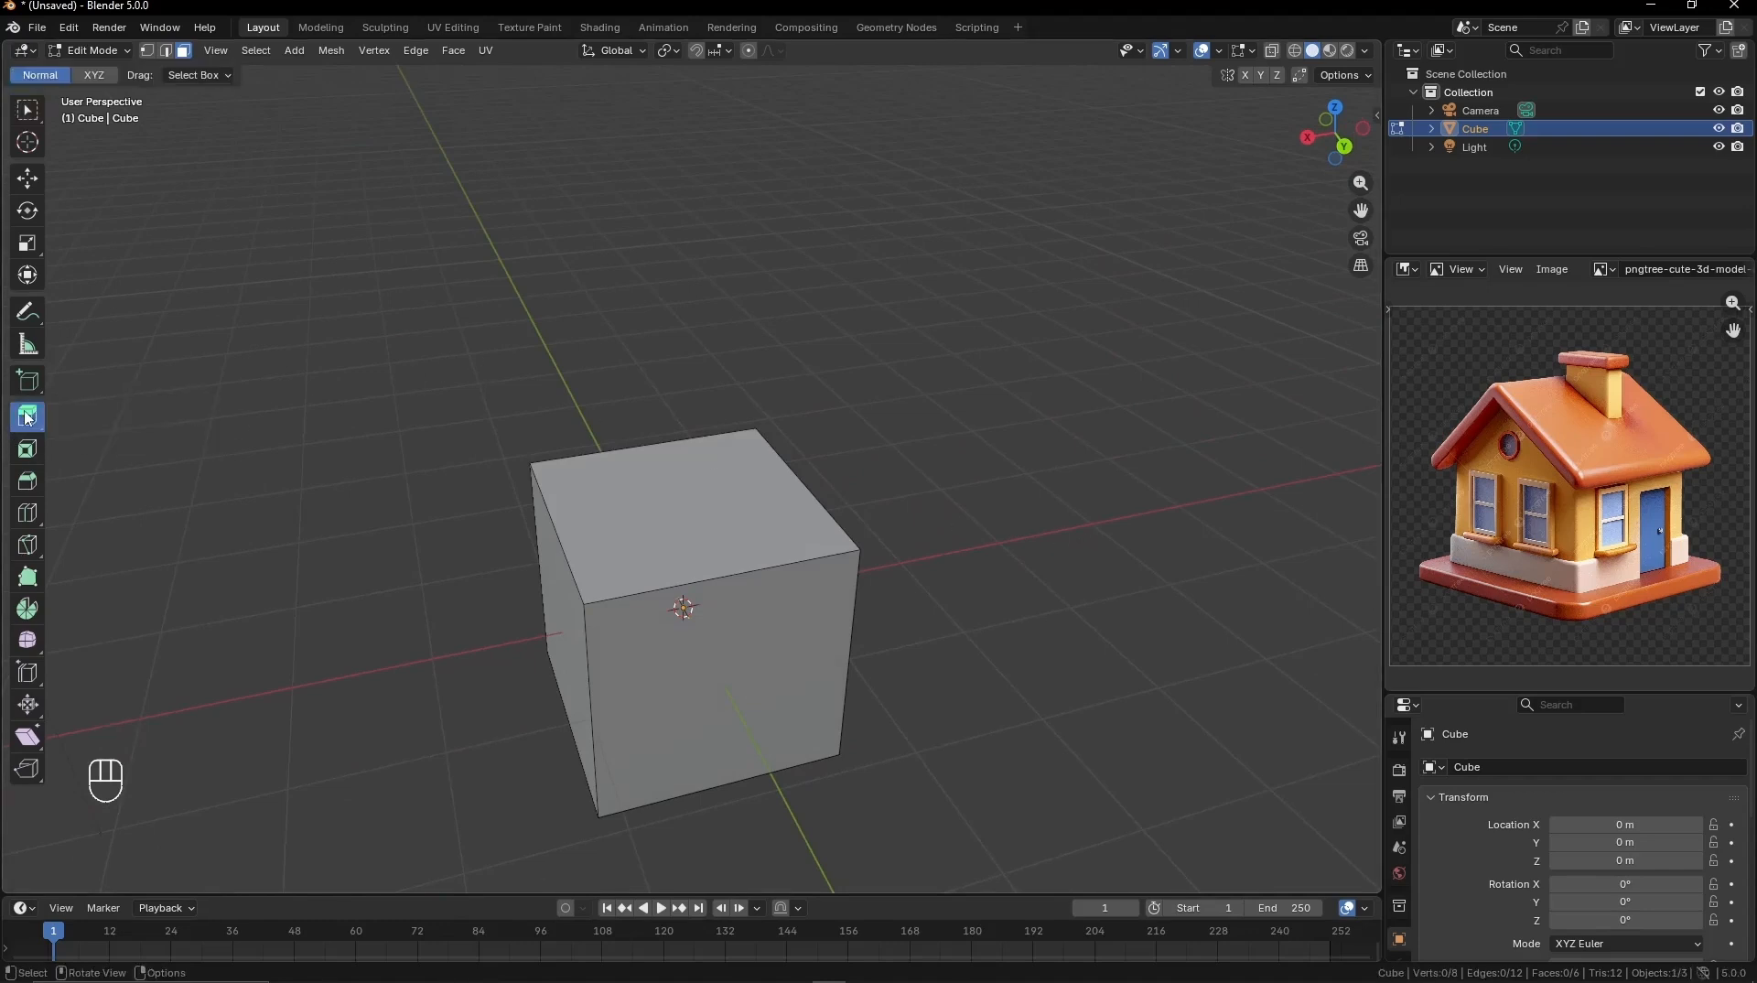
scroll(494, 529, down, 1)
click(662, 528)
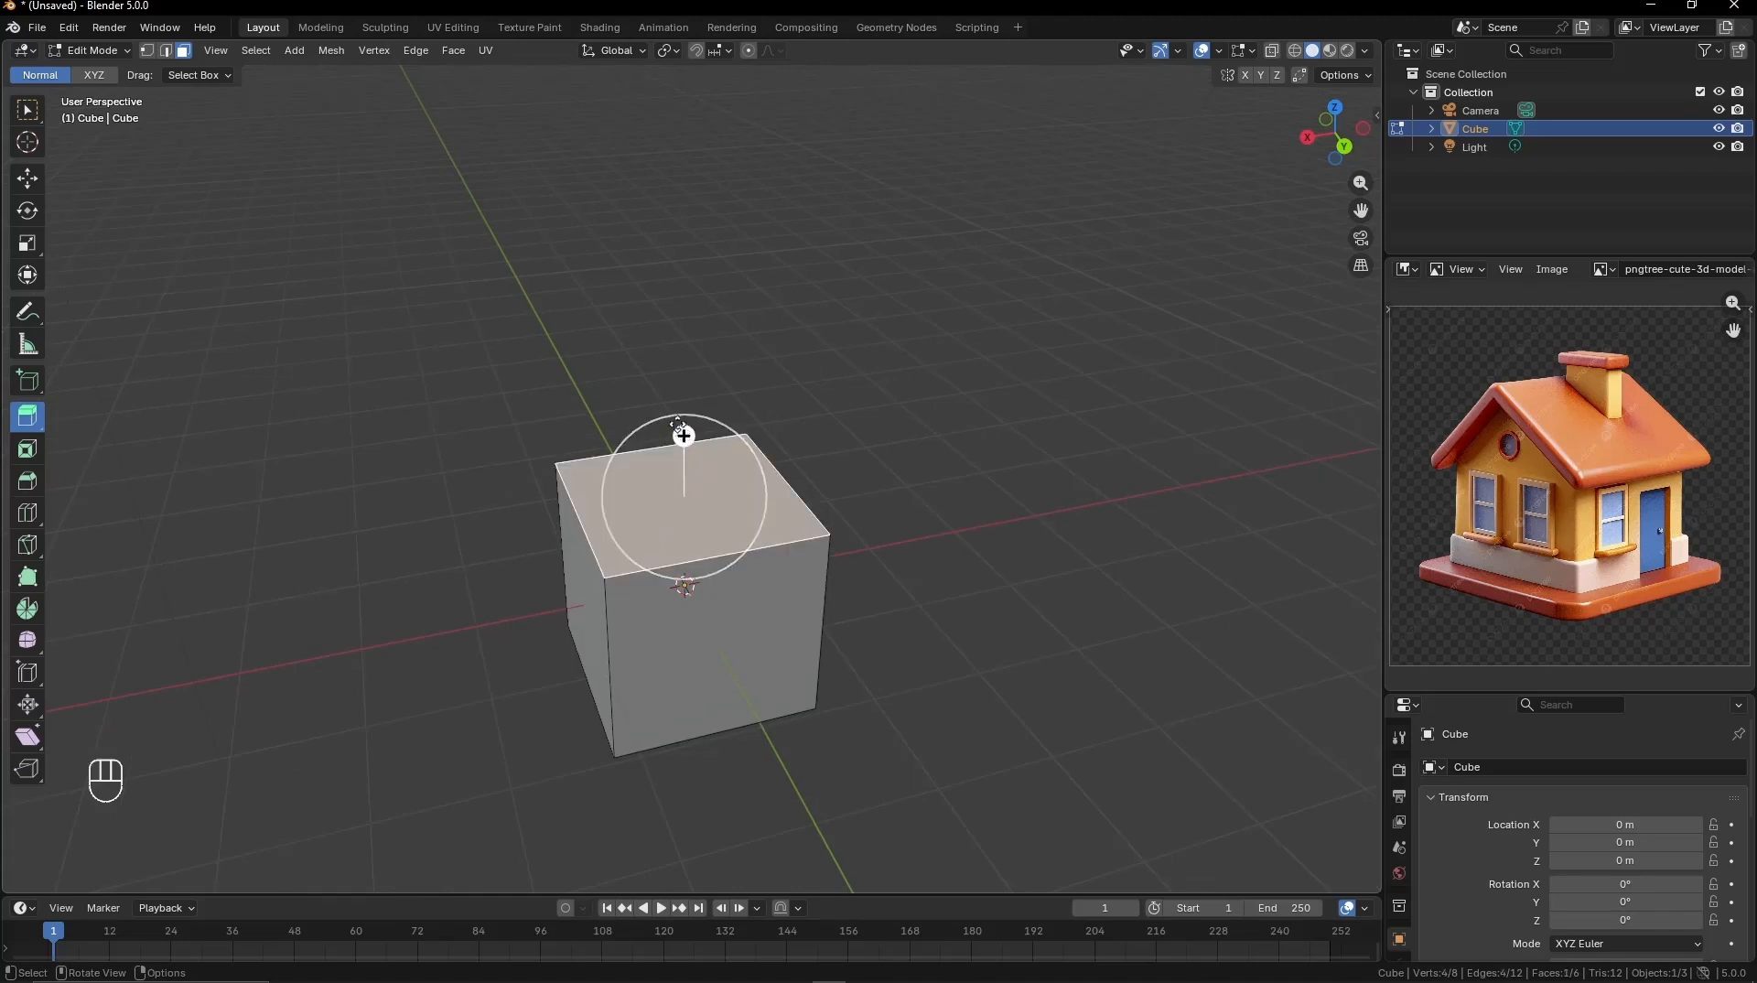
drag(683, 437, 679, 256)
Step: Extrude two adjacent side faces of the upper block outward, along negative X and positive Y, to form two arms
middle_drag(1003, 638, 820, 545)
click(816, 423)
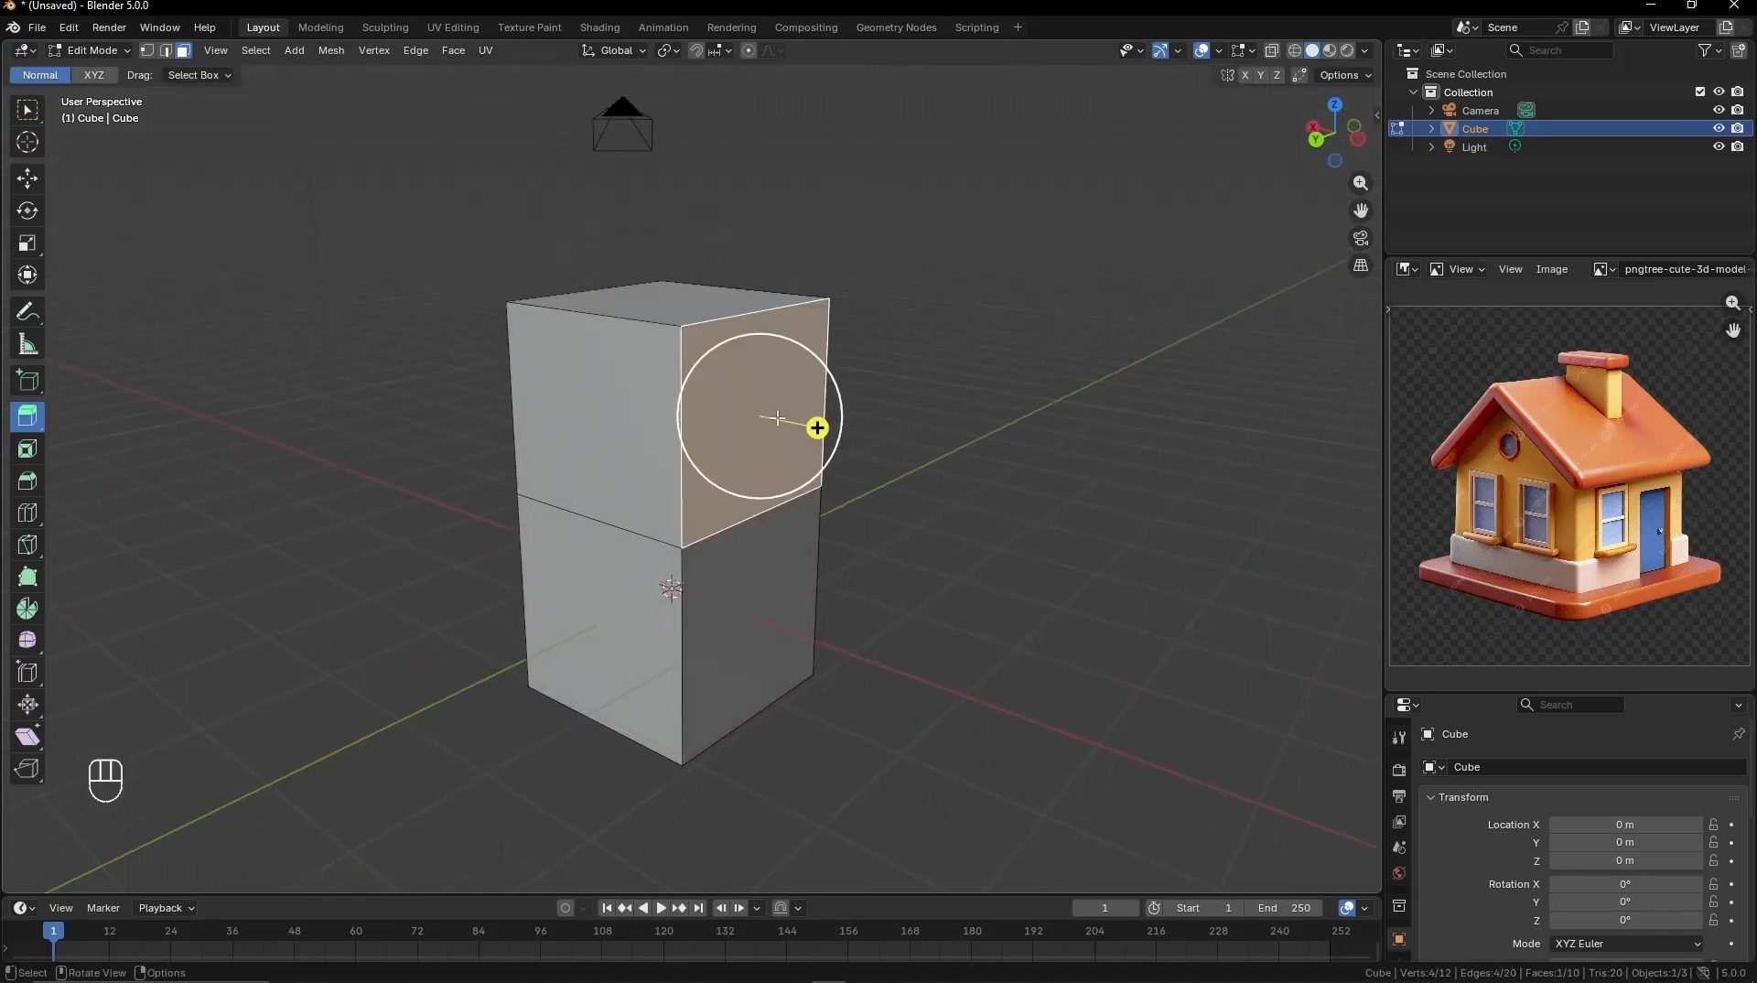
drag(815, 424, 1064, 476)
click(538, 431)
scroll(549, 441, down, 1)
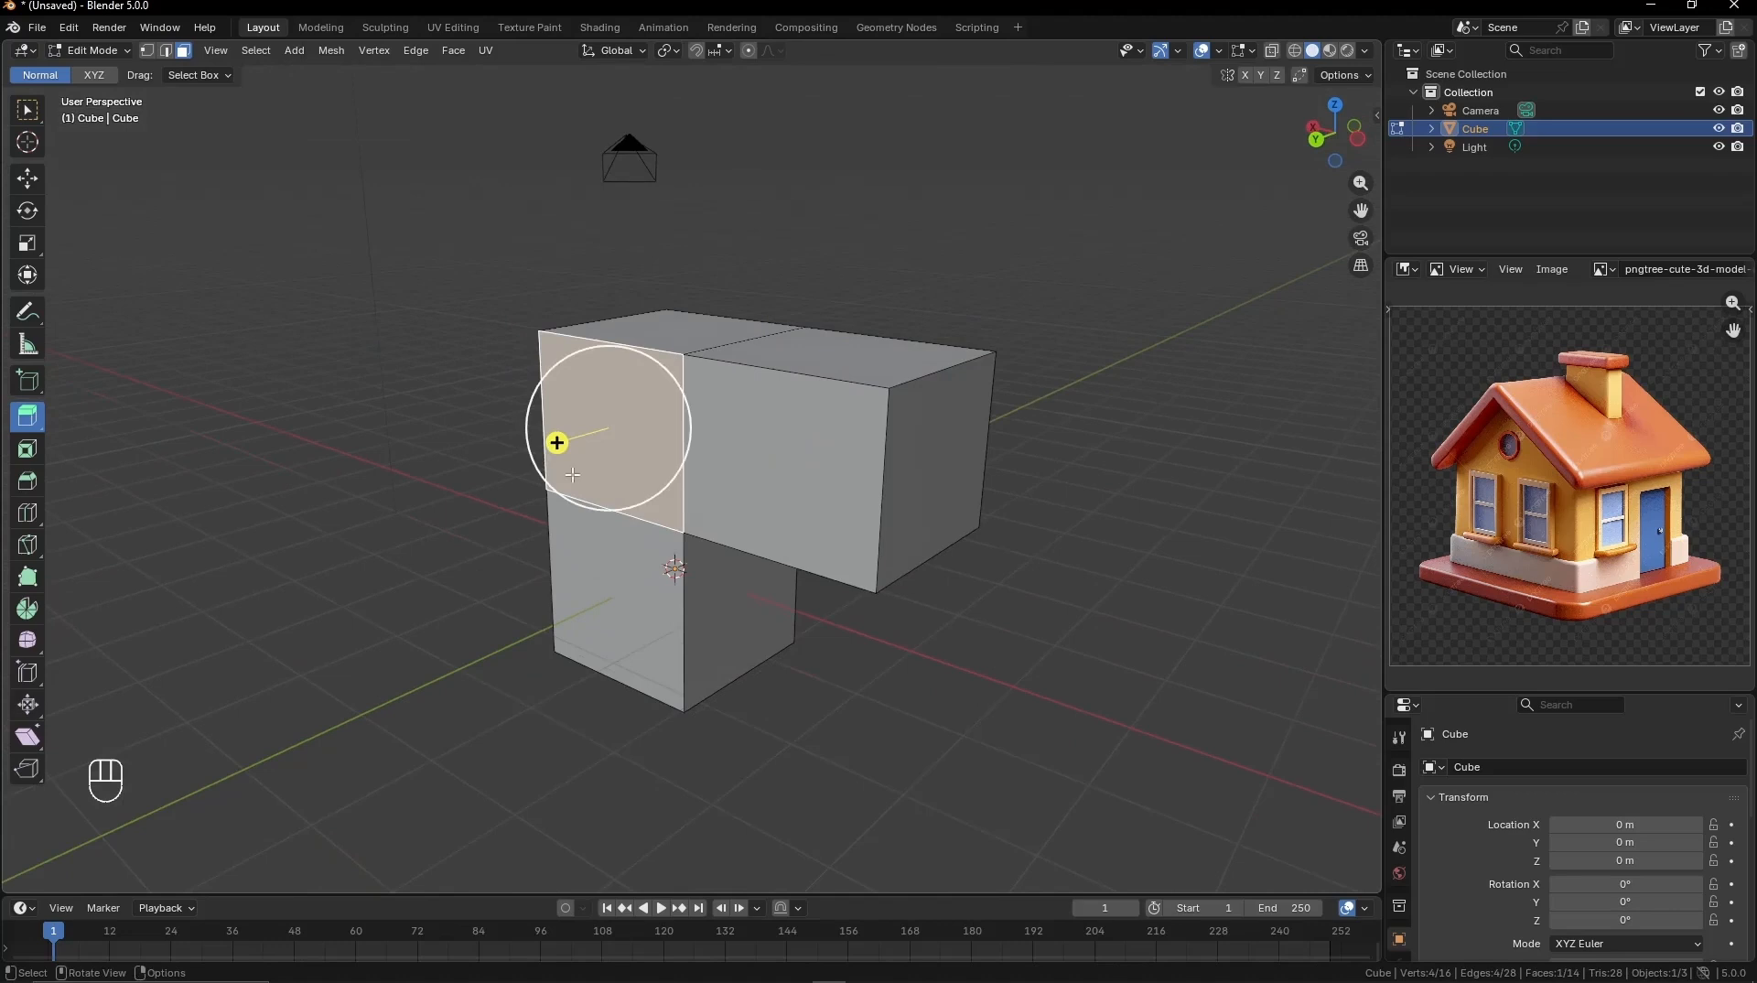
drag(553, 442, 372, 490)
Step: Extrude the top face of the block between the two arms upward to raise the central column
middle_drag(373, 490, 676, 325)
click(676, 325)
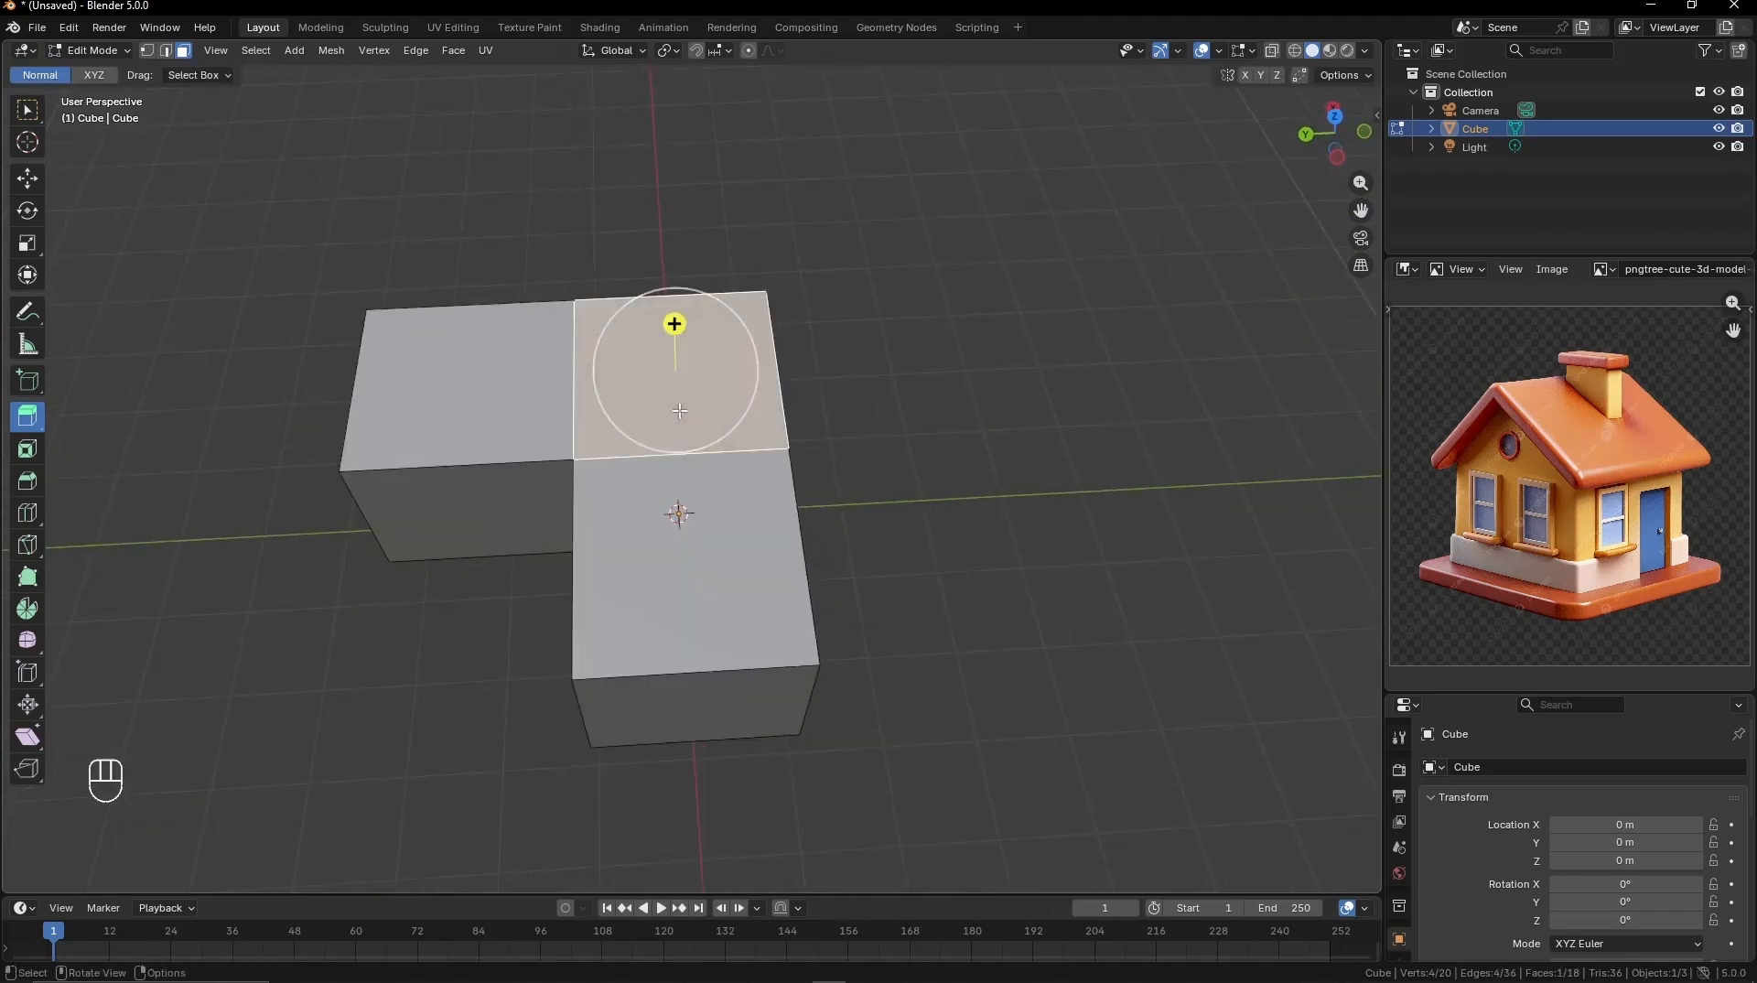
scroll(689, 406, down, 2)
drag(687, 391, 687, 303)
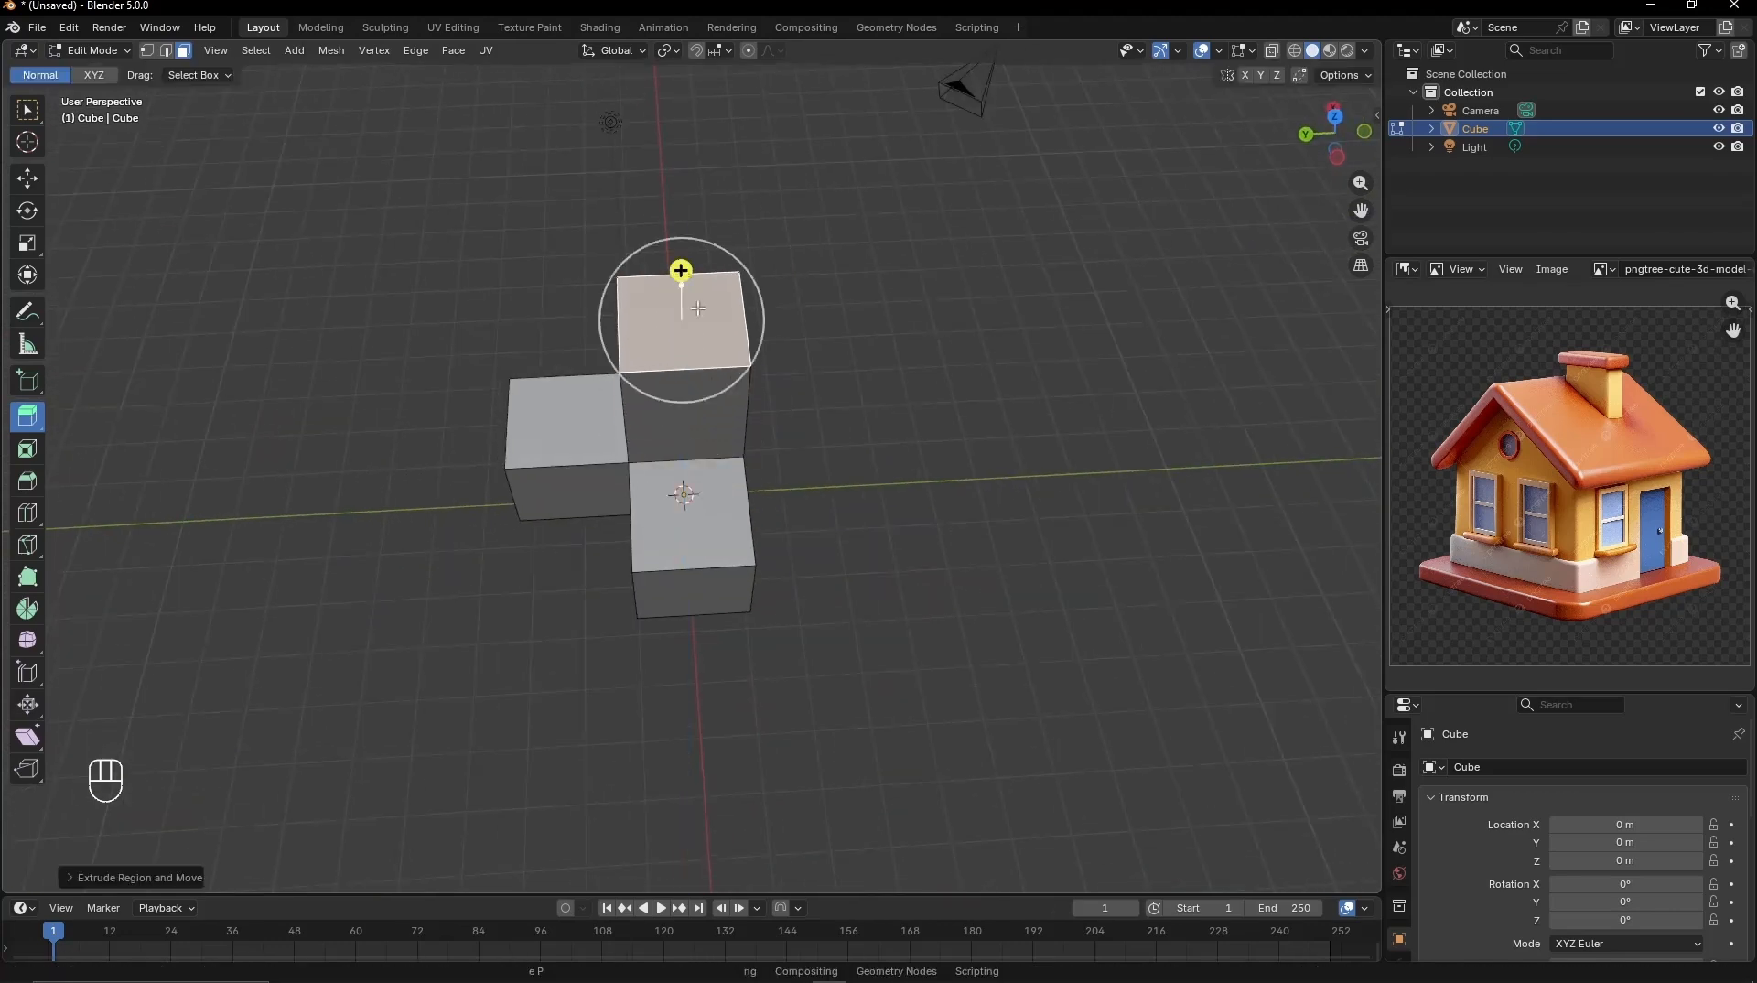
Step: Extrude the central block's positive X side face outward to form a third arm opposite the first
middle_drag(687, 304, 804, 439)
click(755, 426)
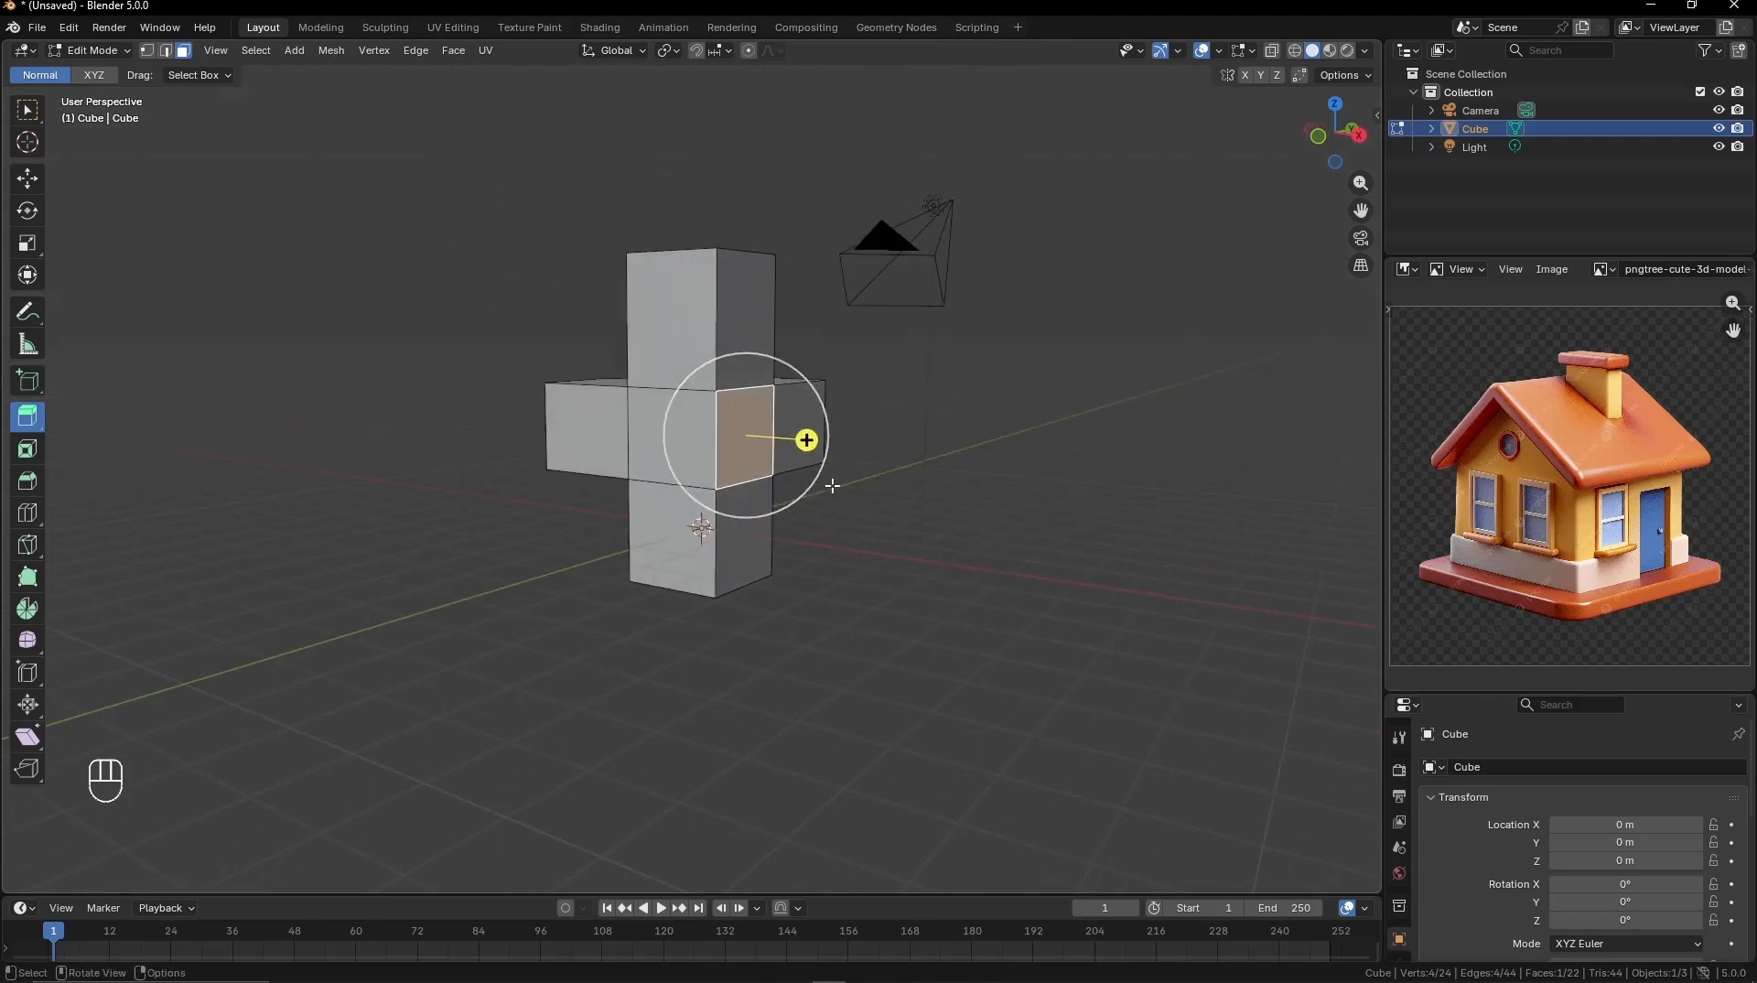
drag(805, 440, 968, 503)
middle_drag(988, 537, 783, 545)
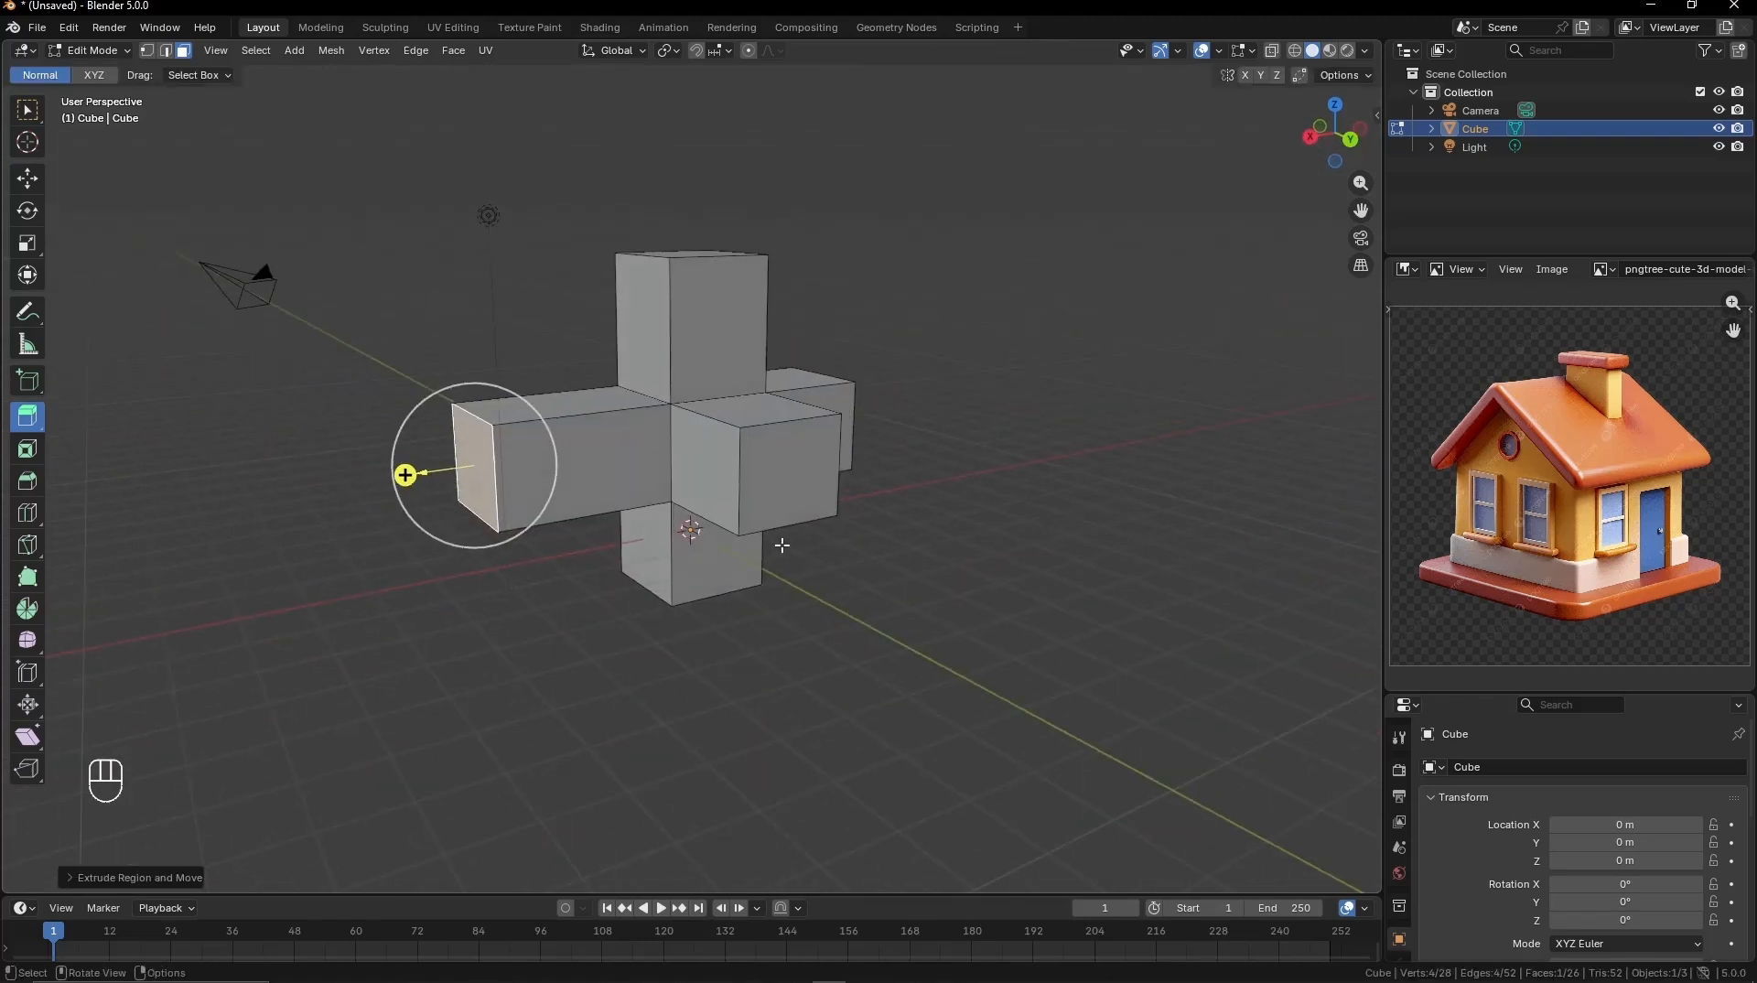
scroll(782, 545, up, 2)
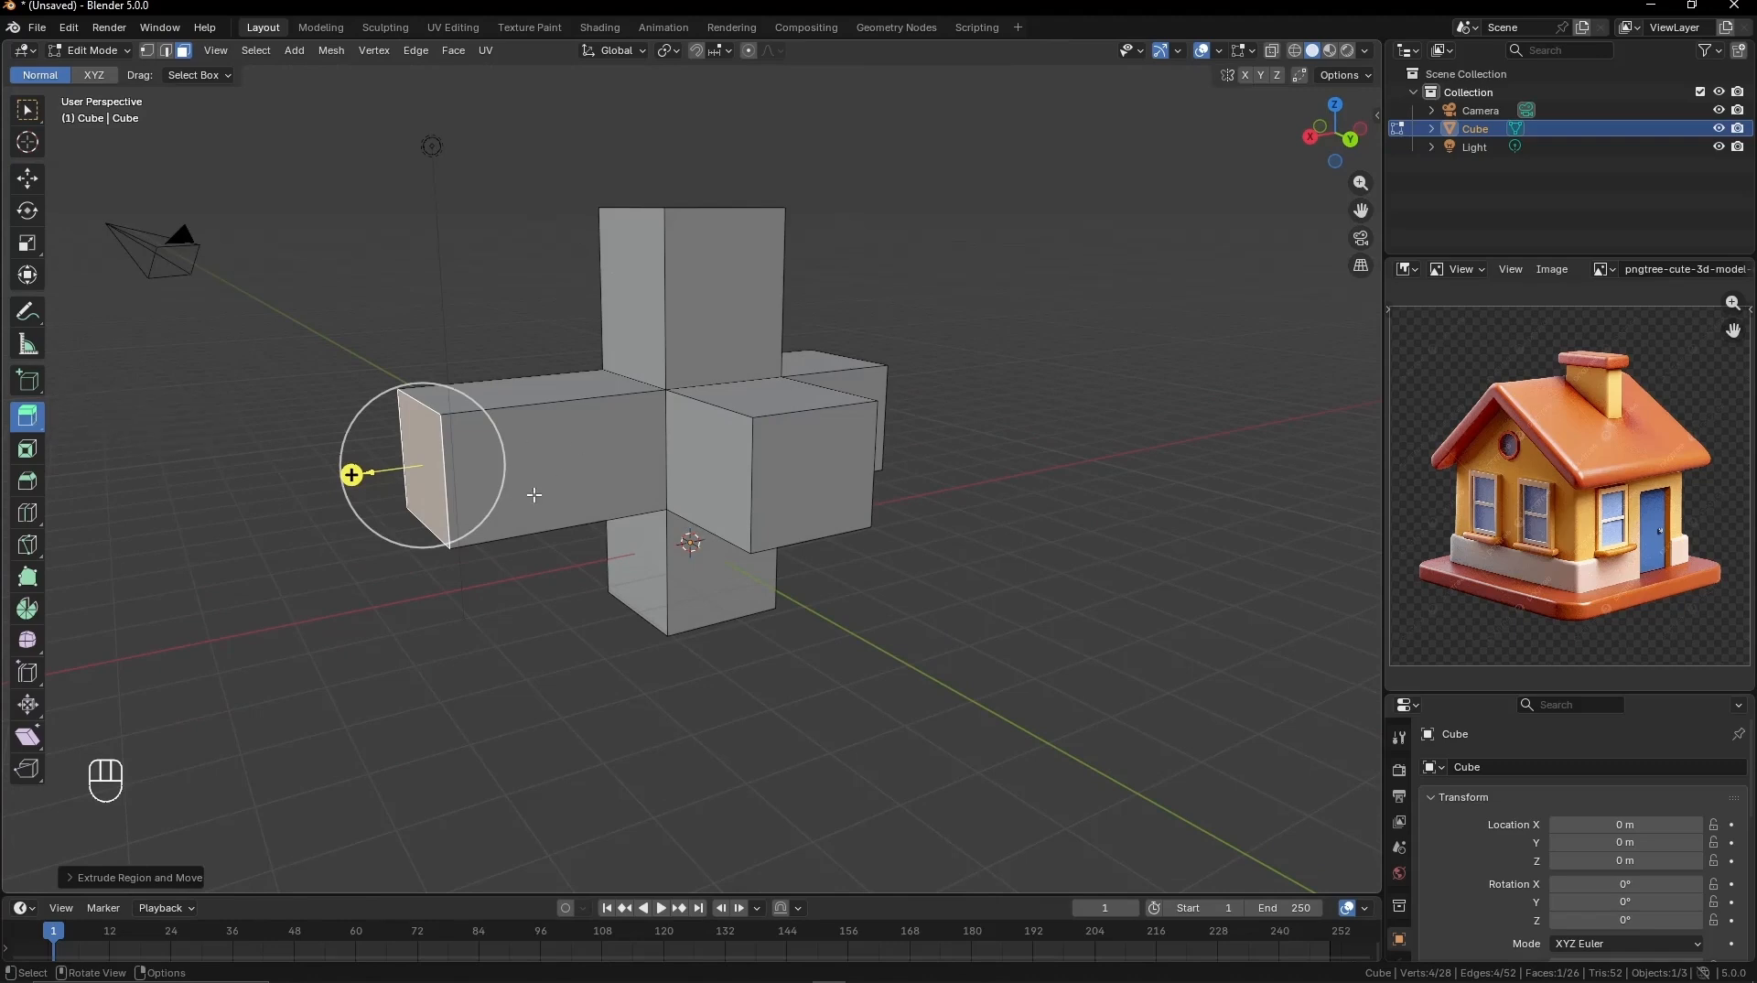
Step: Extrude the top face of the central column farther upward along its normal
middle_drag(834, 455, 714, 450)
click(712, 450)
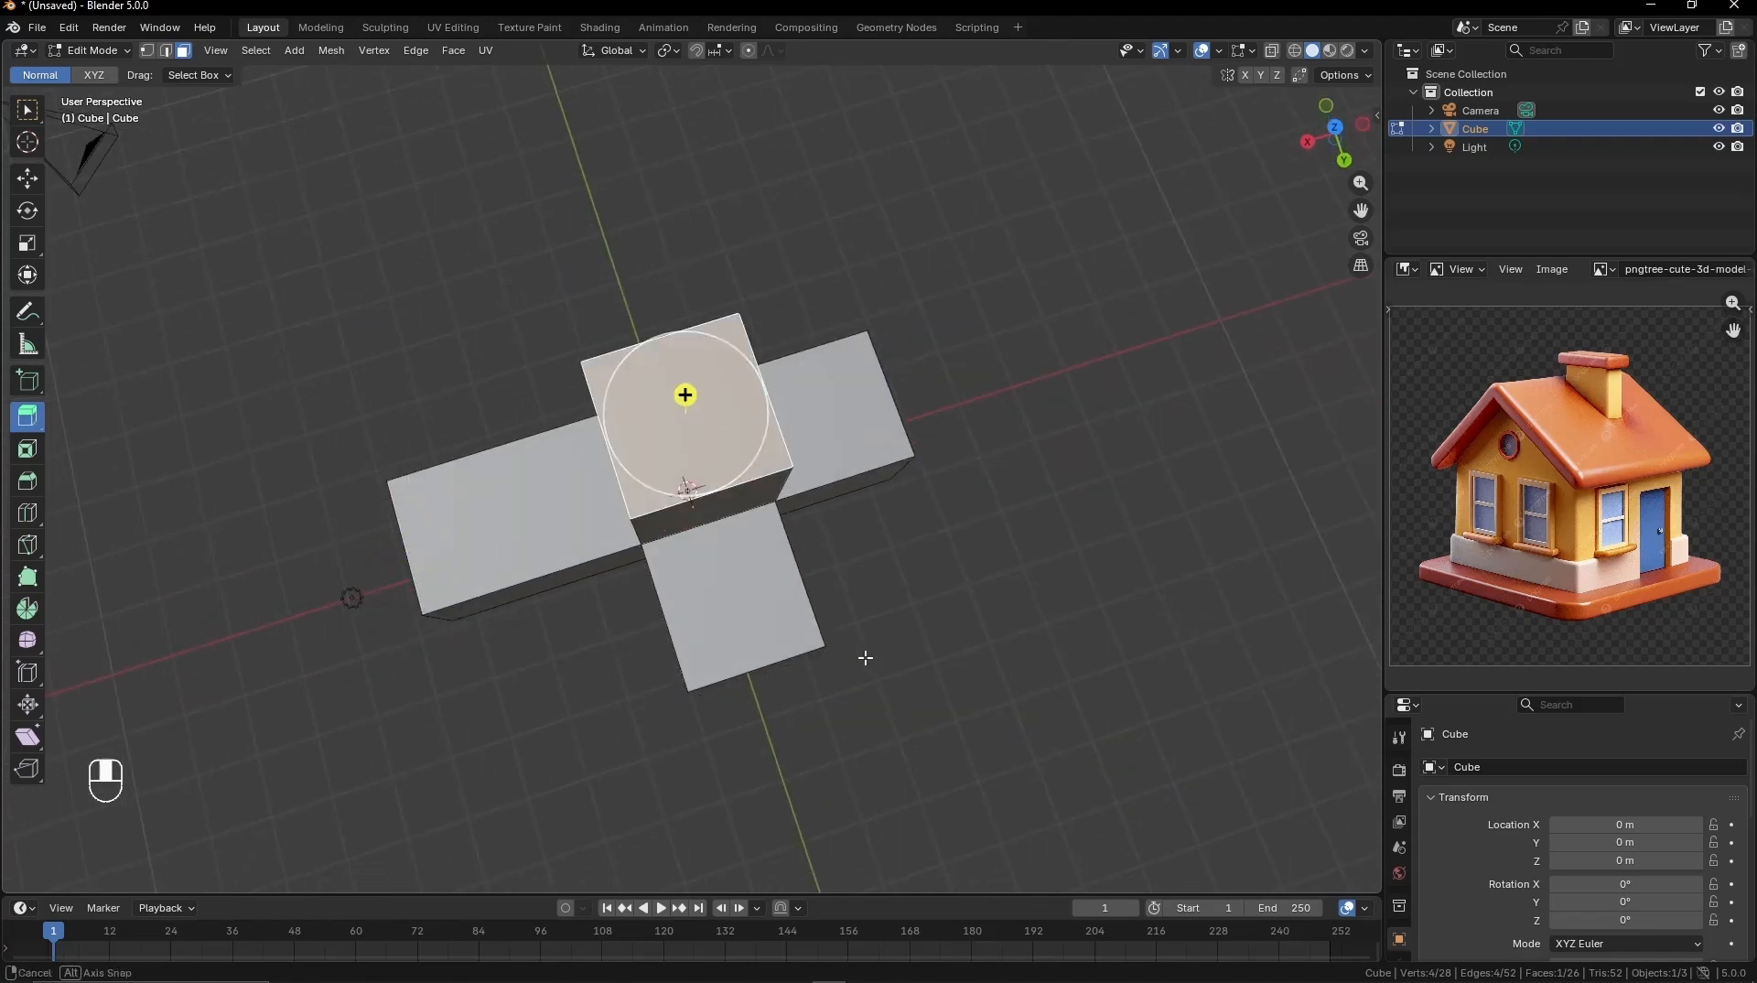
middle_drag(865, 657, 765, 620)
key(e)
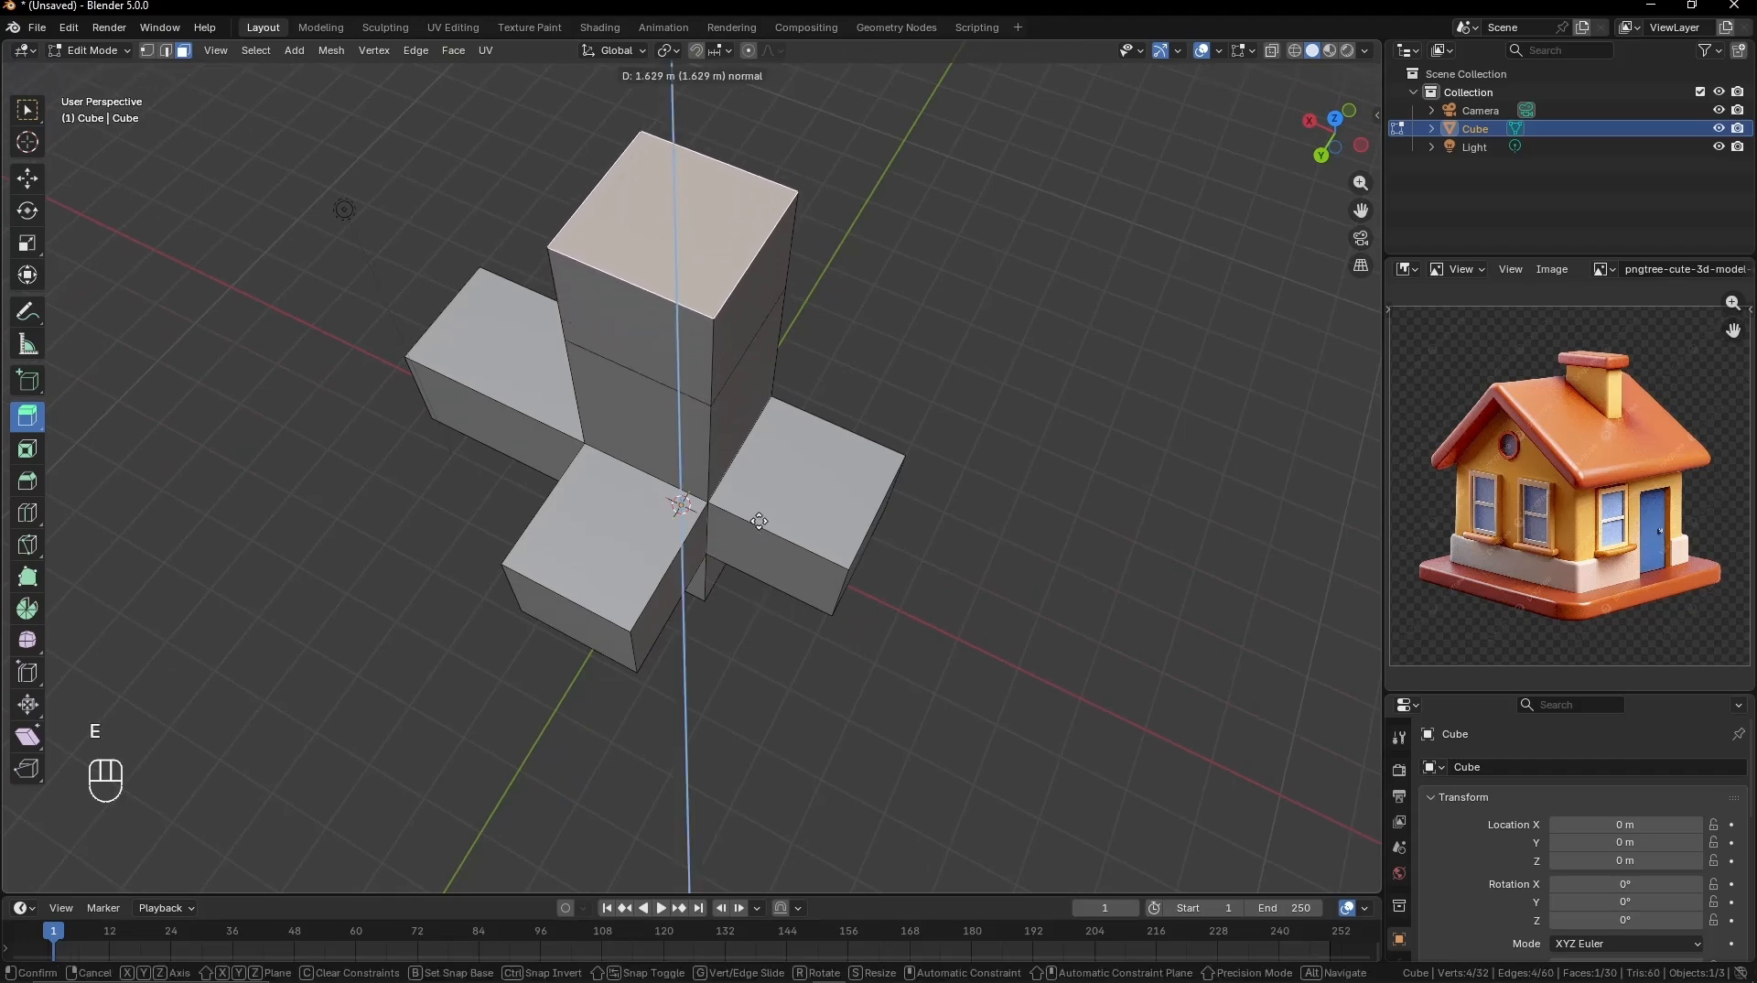
click(758, 499)
Step: Extrude the end face of the negative X arm farther outward to lengthen the arm
middle_drag(969, 623, 855, 513)
click(851, 512)
key(e)
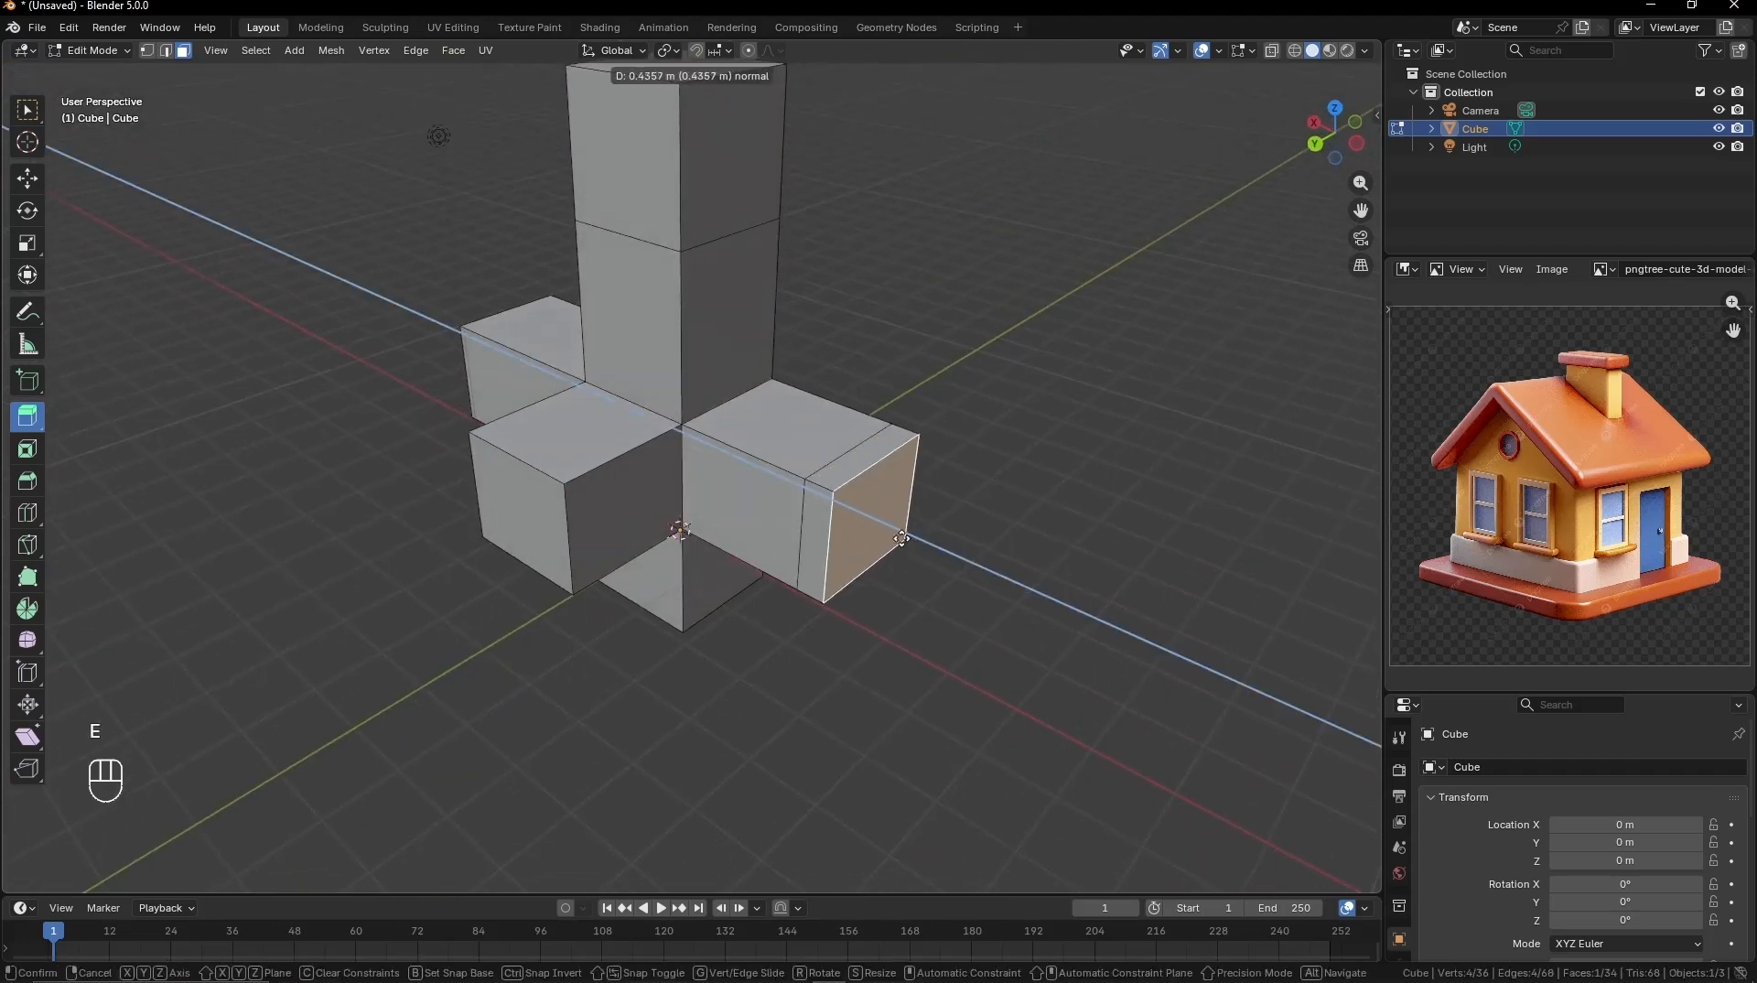
click(977, 576)
Step: Extrude the negative Y side face of the lengthened arm's inner block outward to form a branch
middle_drag(977, 577, 810, 640)
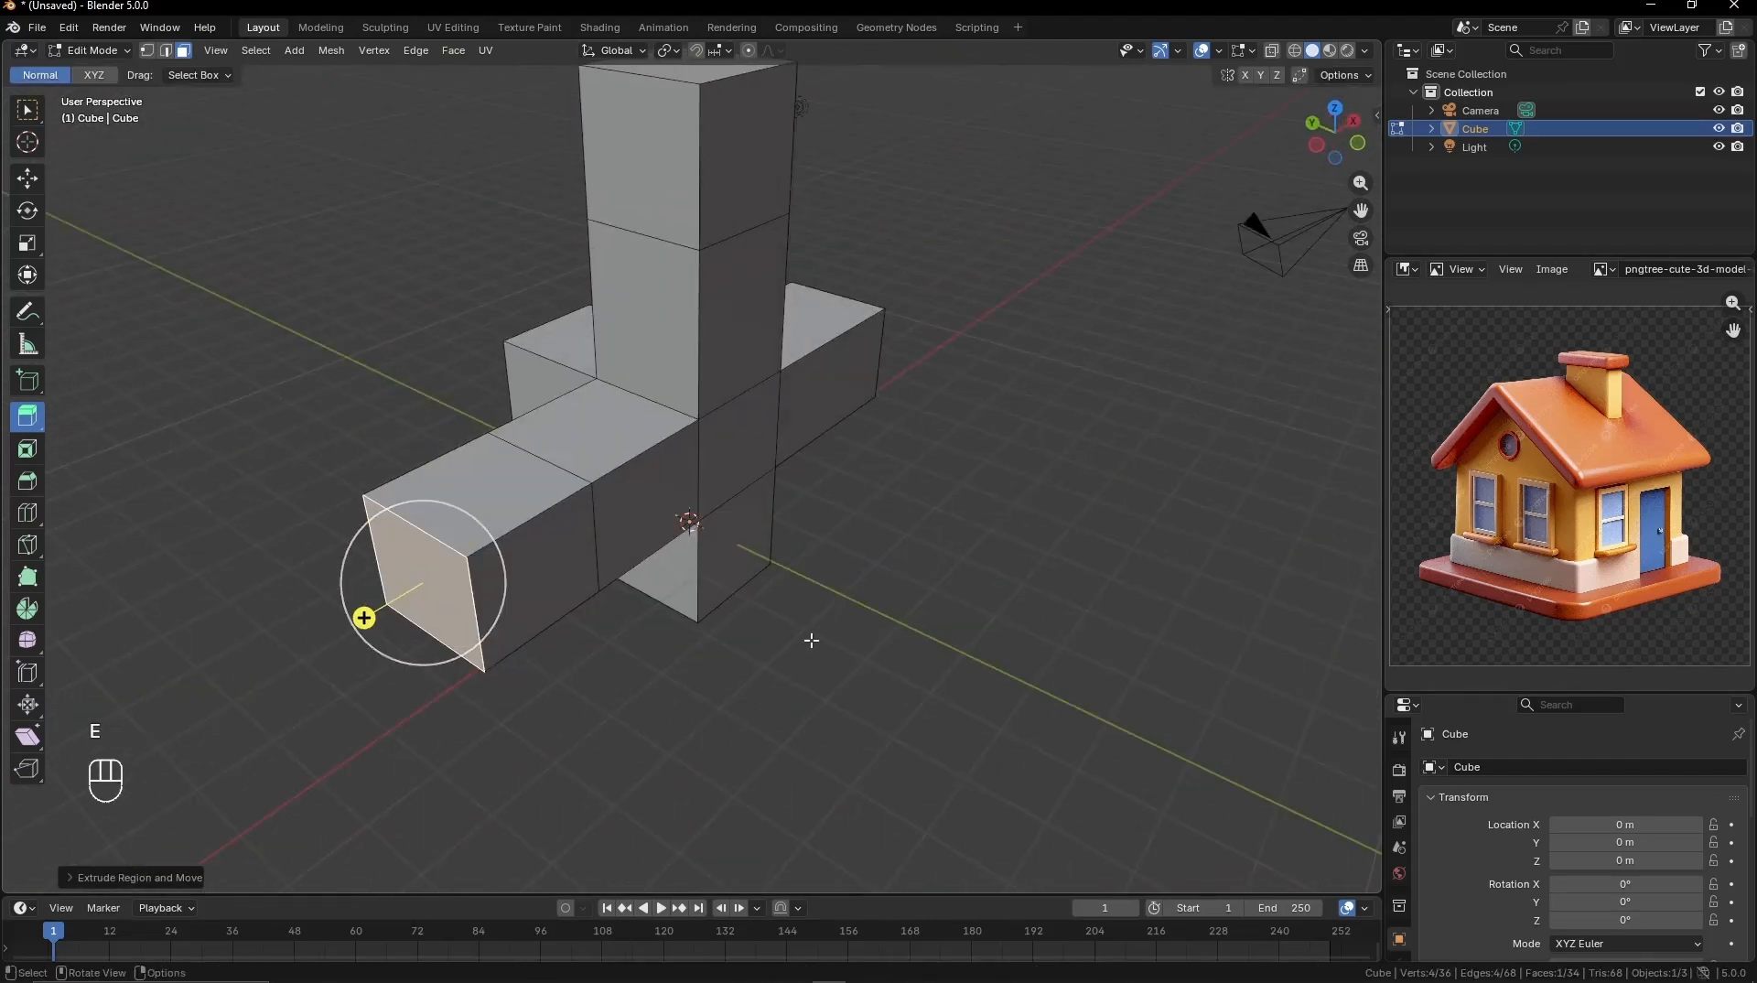
click(640, 495)
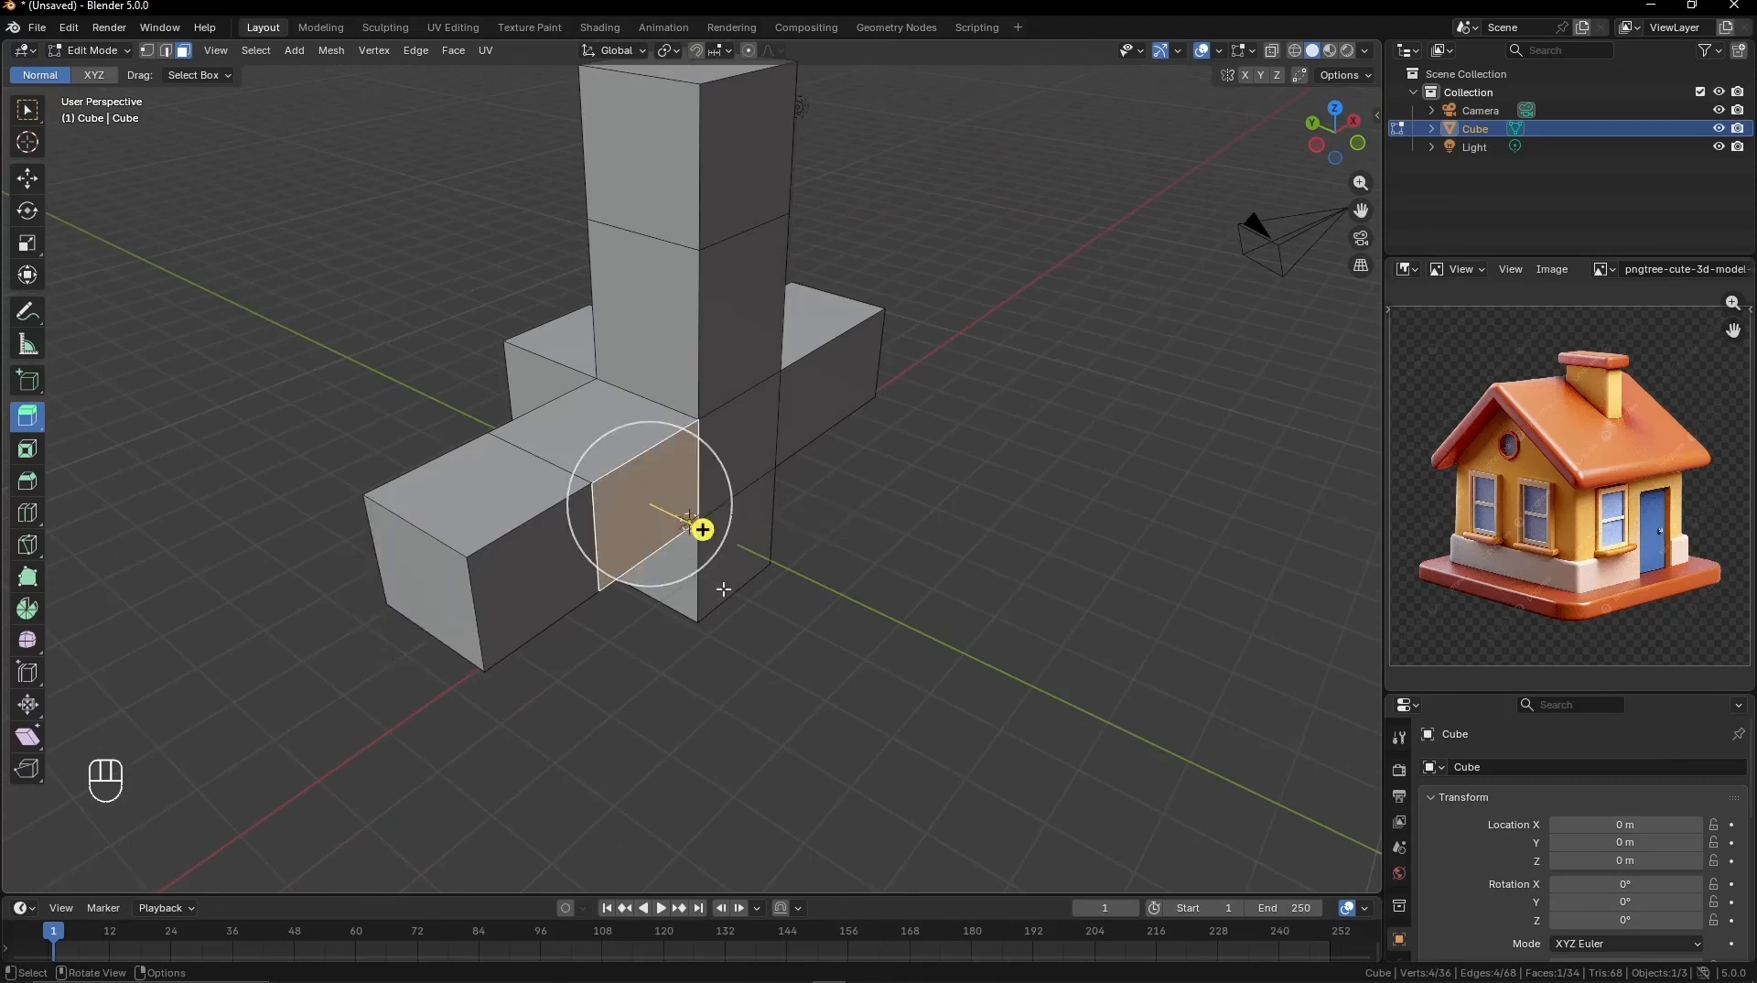
key(e)
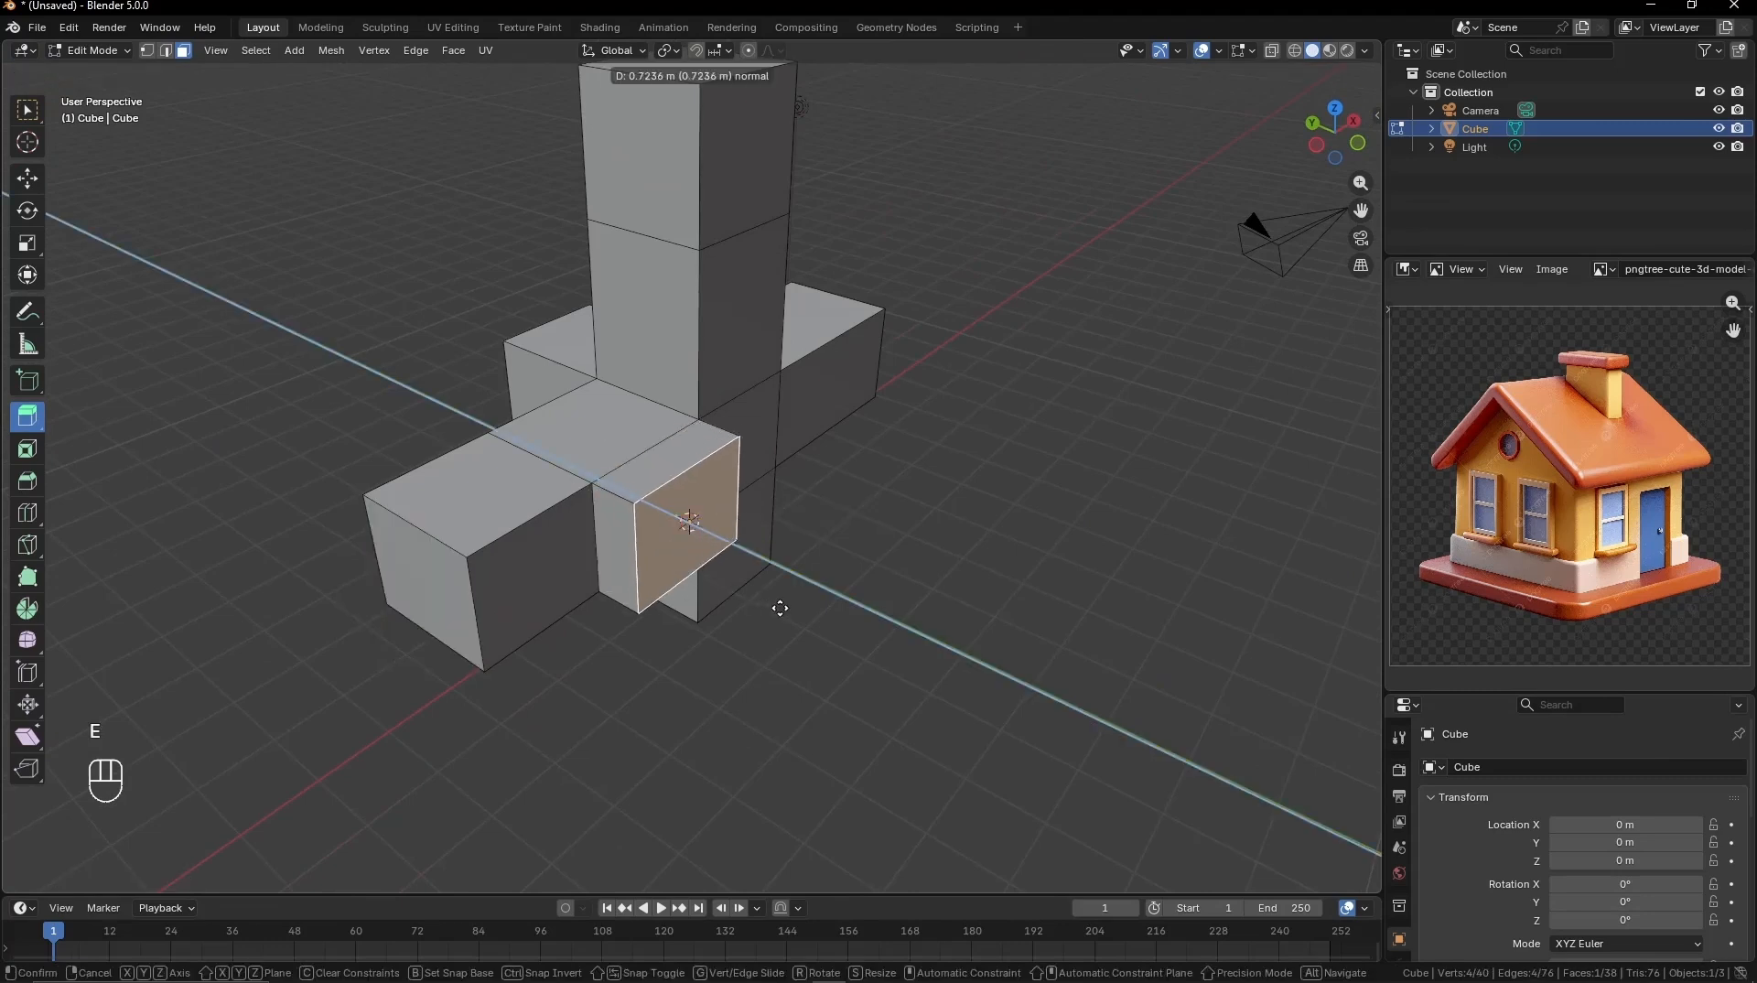
click(833, 629)
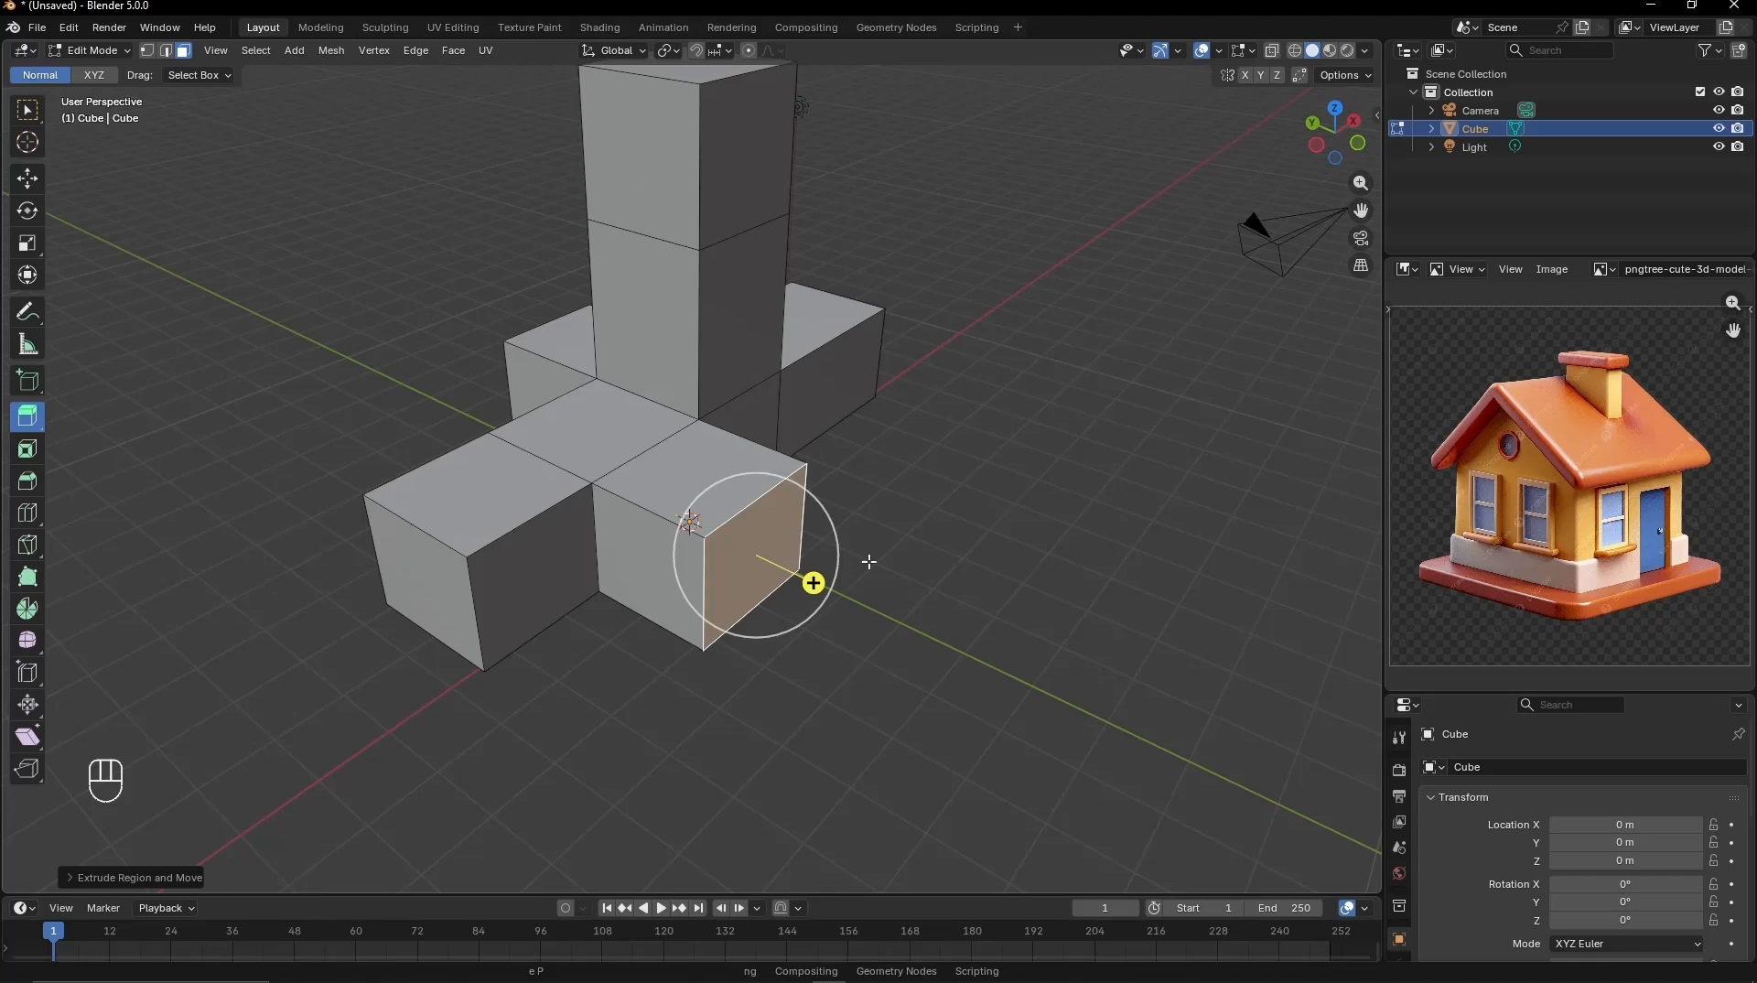
Step: Try extruding the new branch's end face freely upward without the normal constraint, and undo that extrusion
key(e)
key(z)
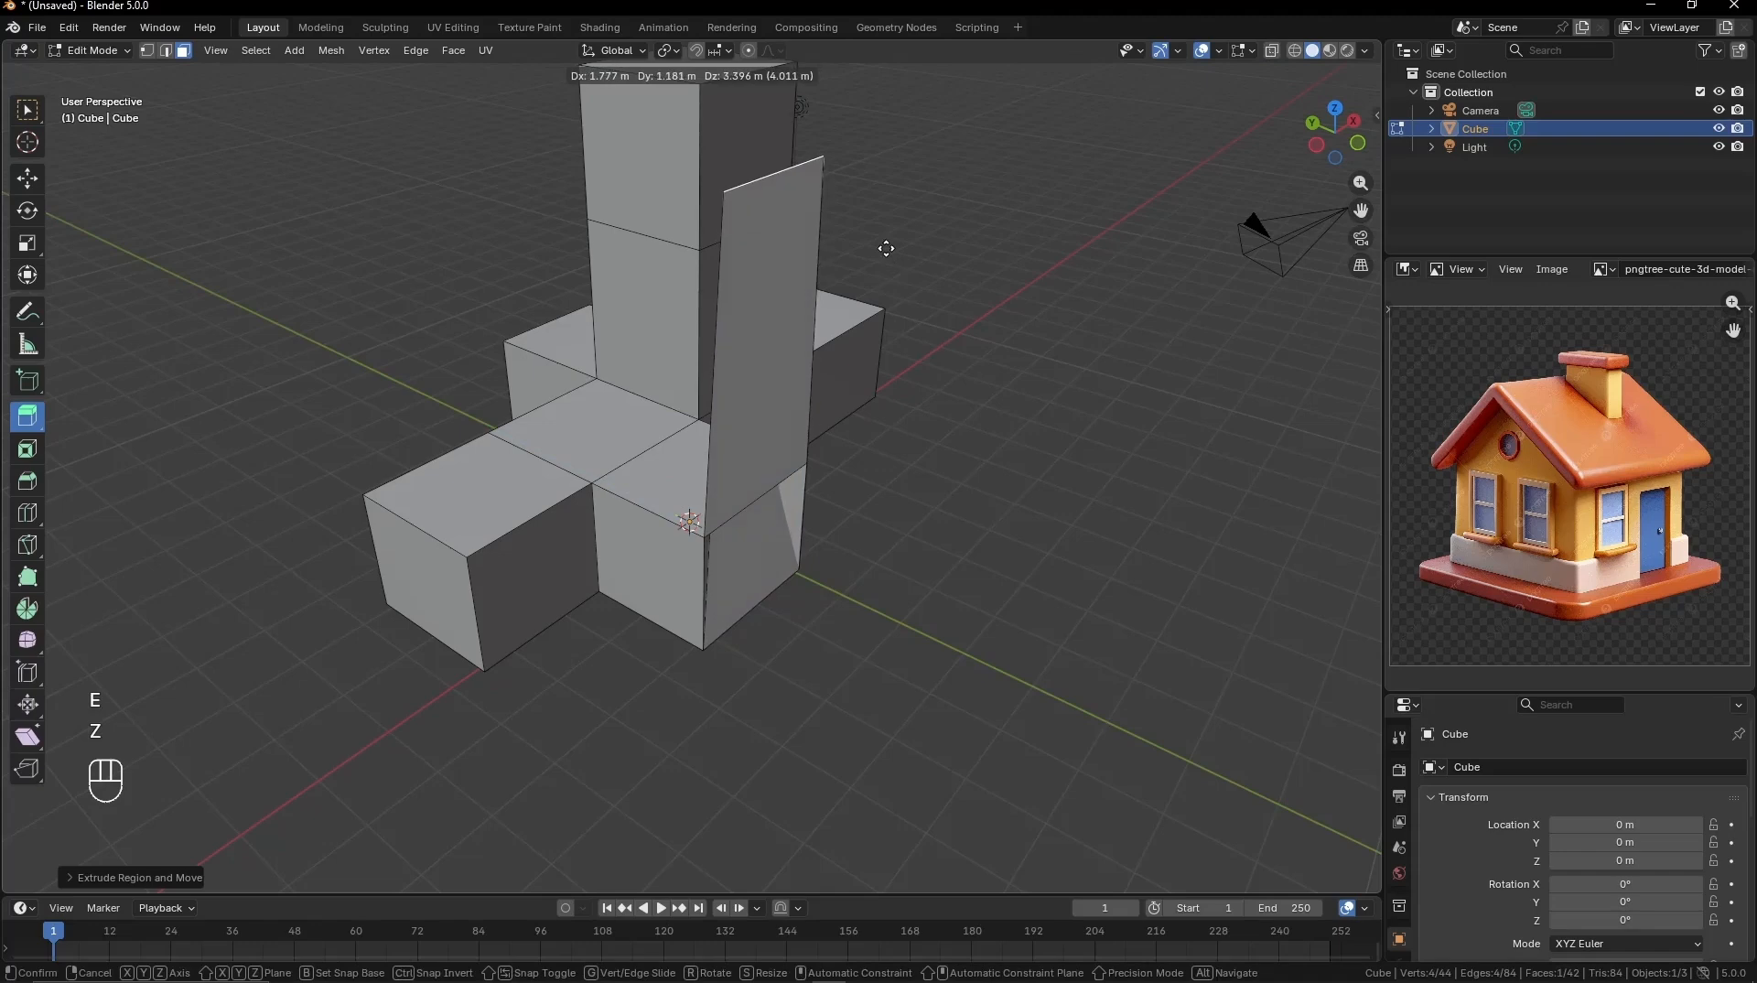
click(886, 248)
key(ctrl+z)
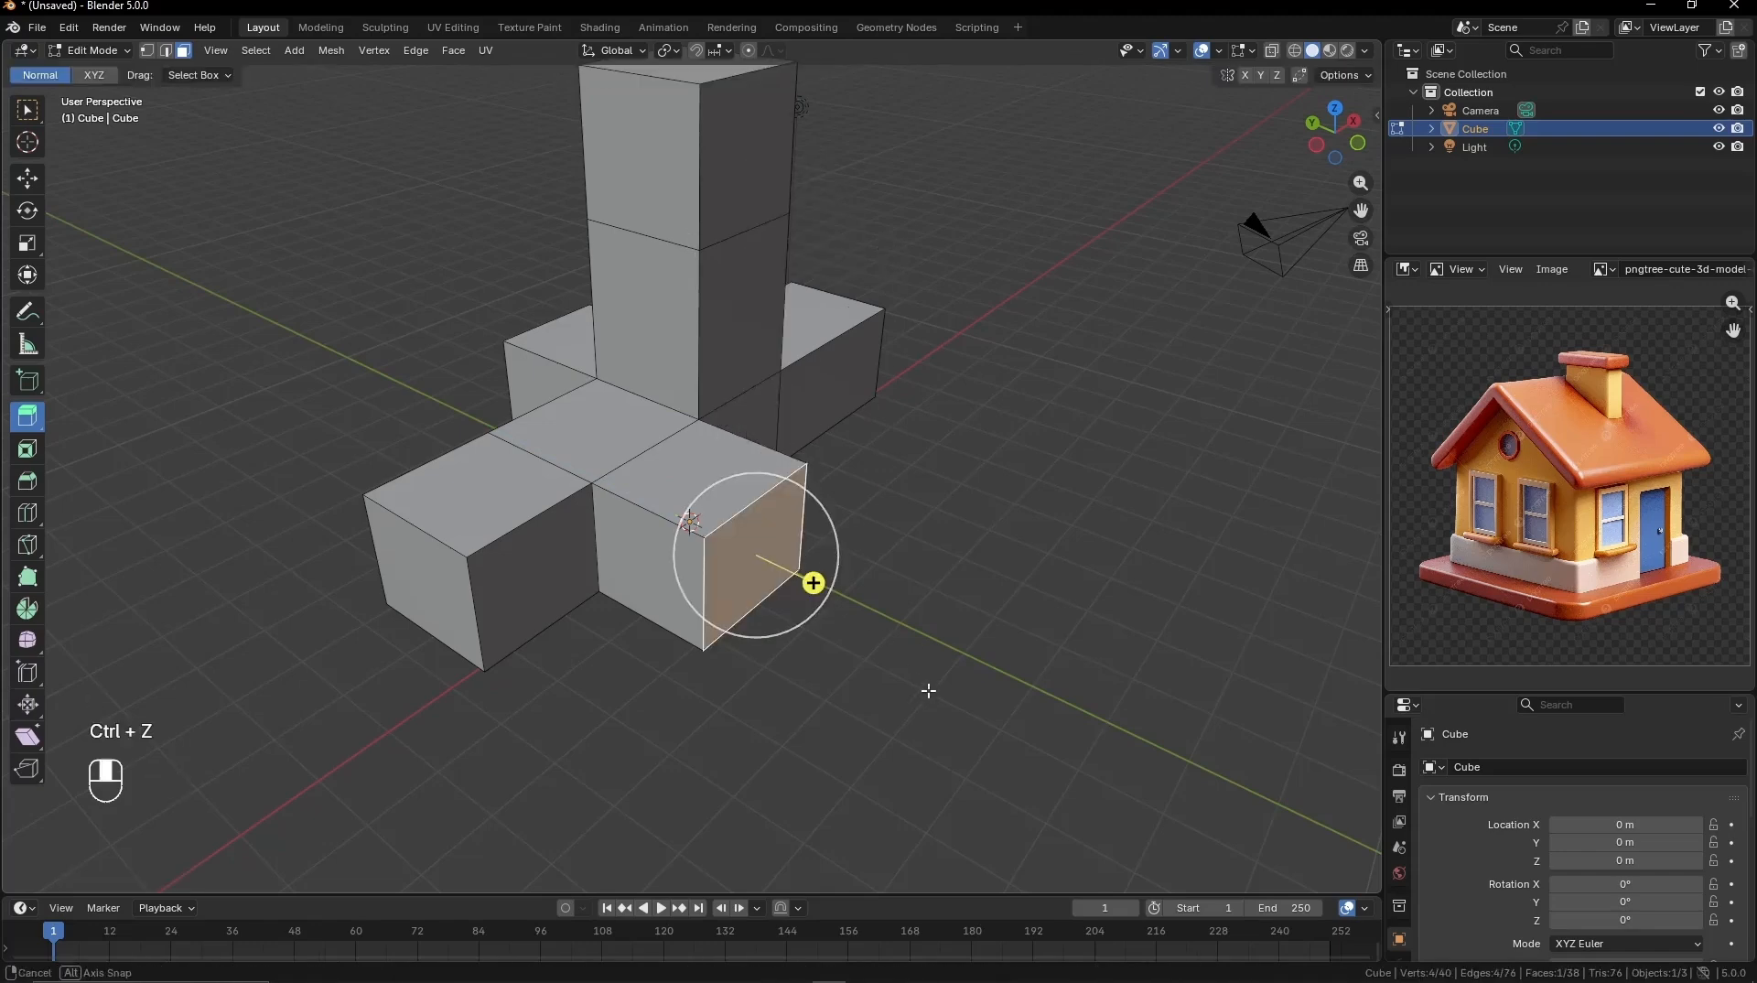
Step: Extrude the positive Y side face of the lengthened arm's end block outward along its normal
middle_drag(928, 691, 409, 642)
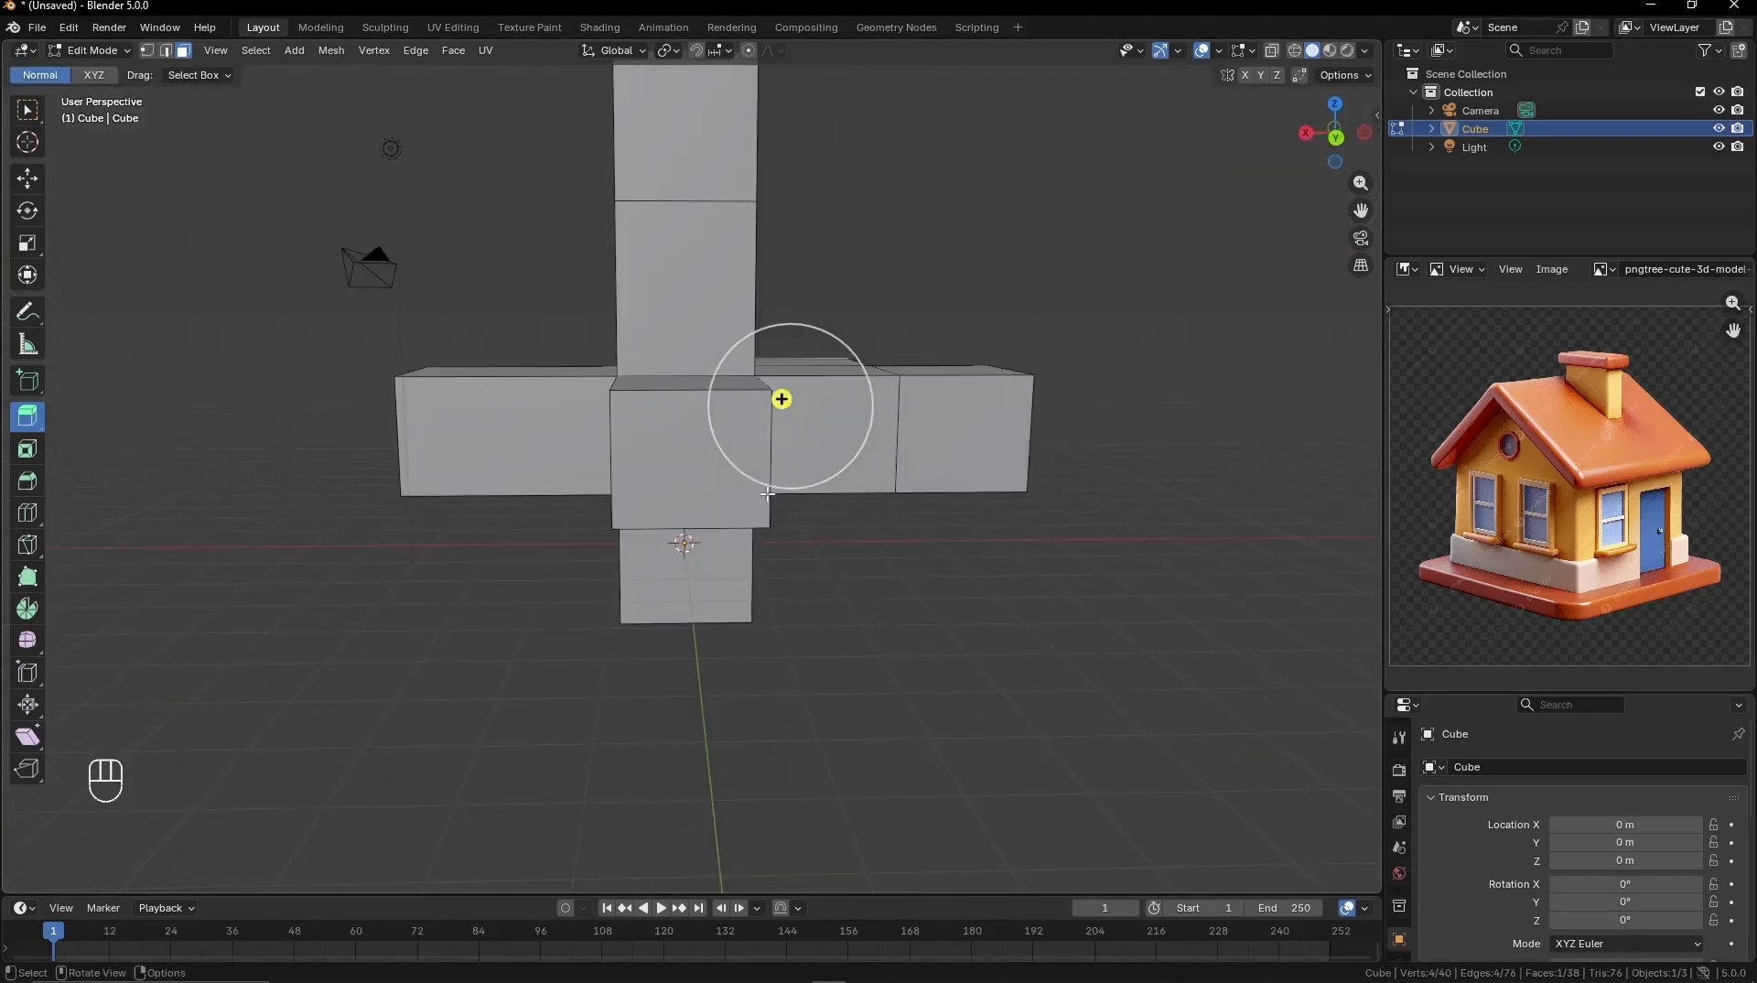
middle_drag(1092, 596, 464, 606)
mouse_move(798, 577)
middle_down()
mouse_move(738, 686)
mouse_move(783, 556)
middle_up()
click(956, 485)
key(e)
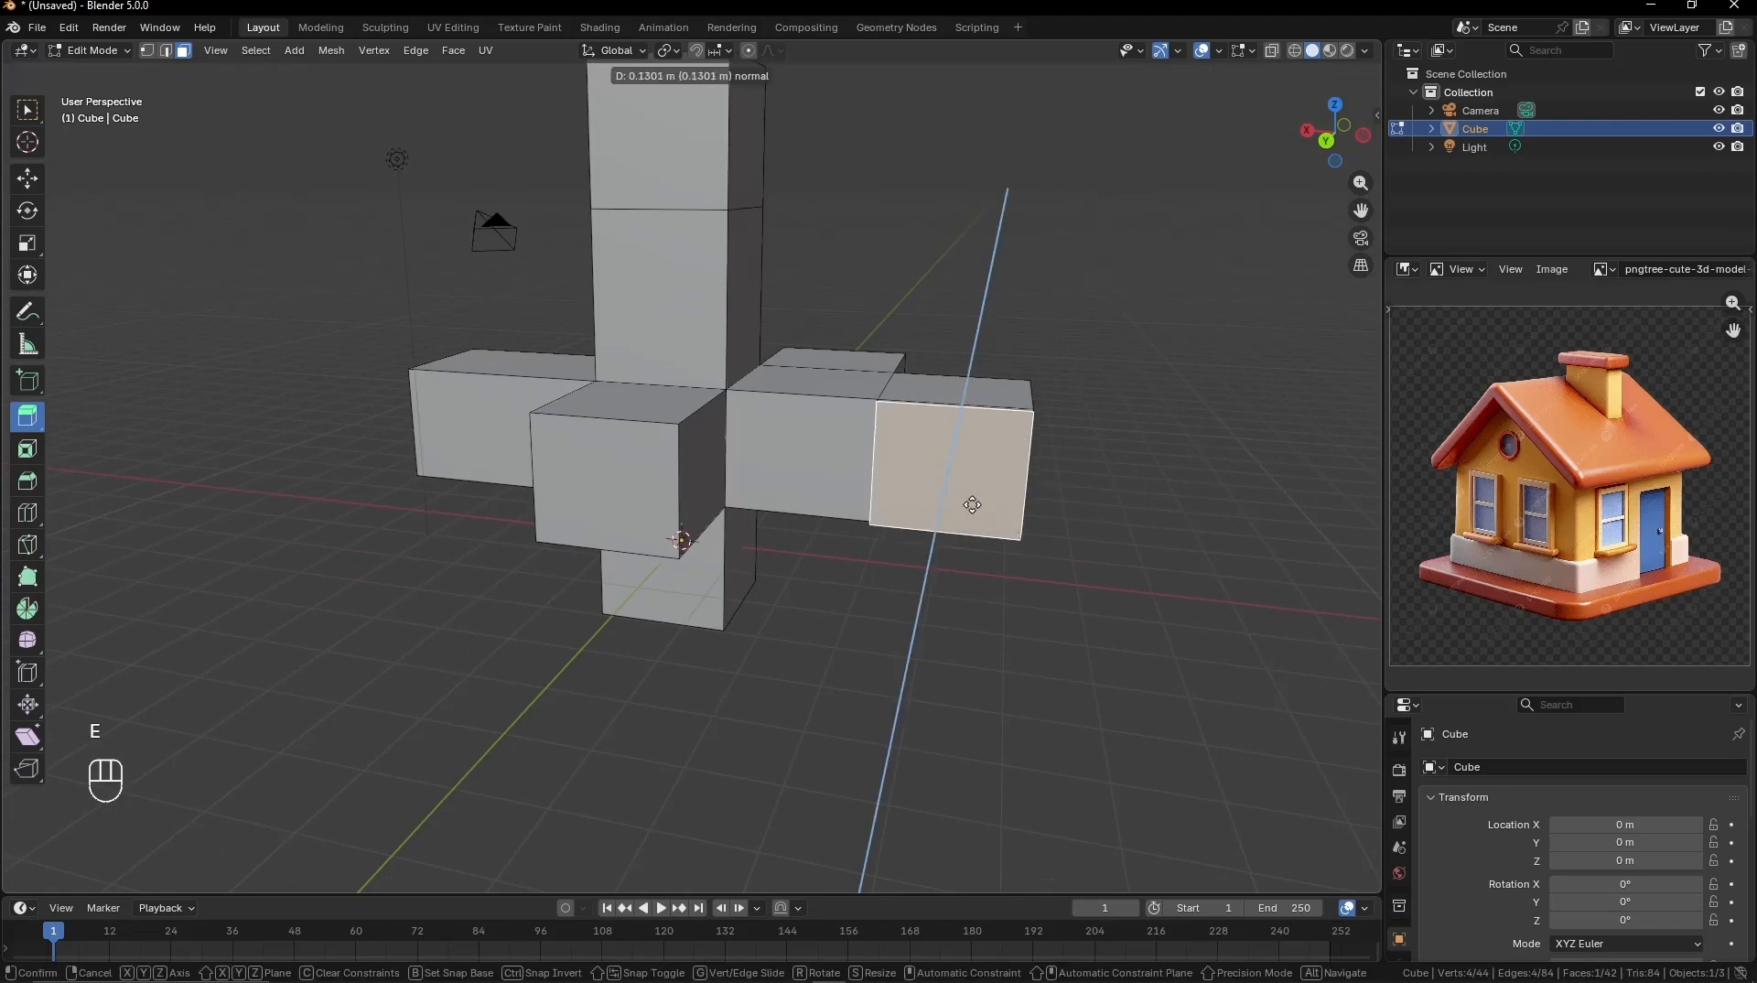
click(956, 589)
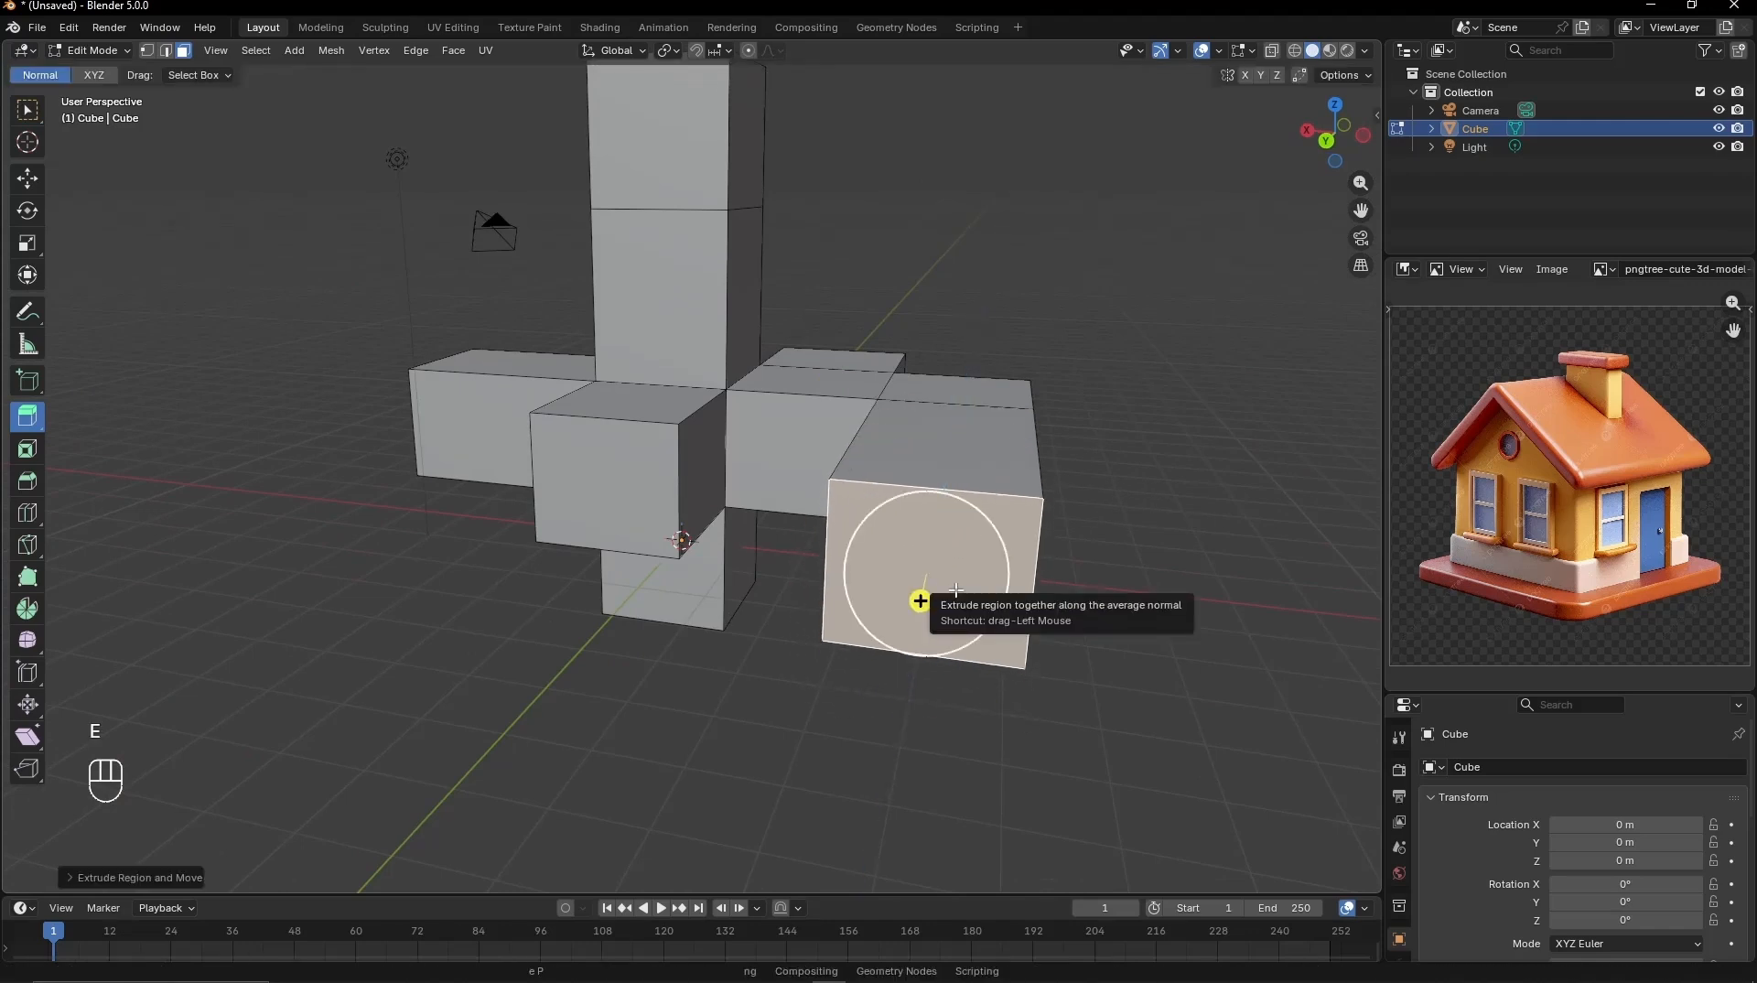
Step: Try insetting the outer negative X face of the arm's end block with the Inset Faces tool, and undo the inset
key(Page_Down)
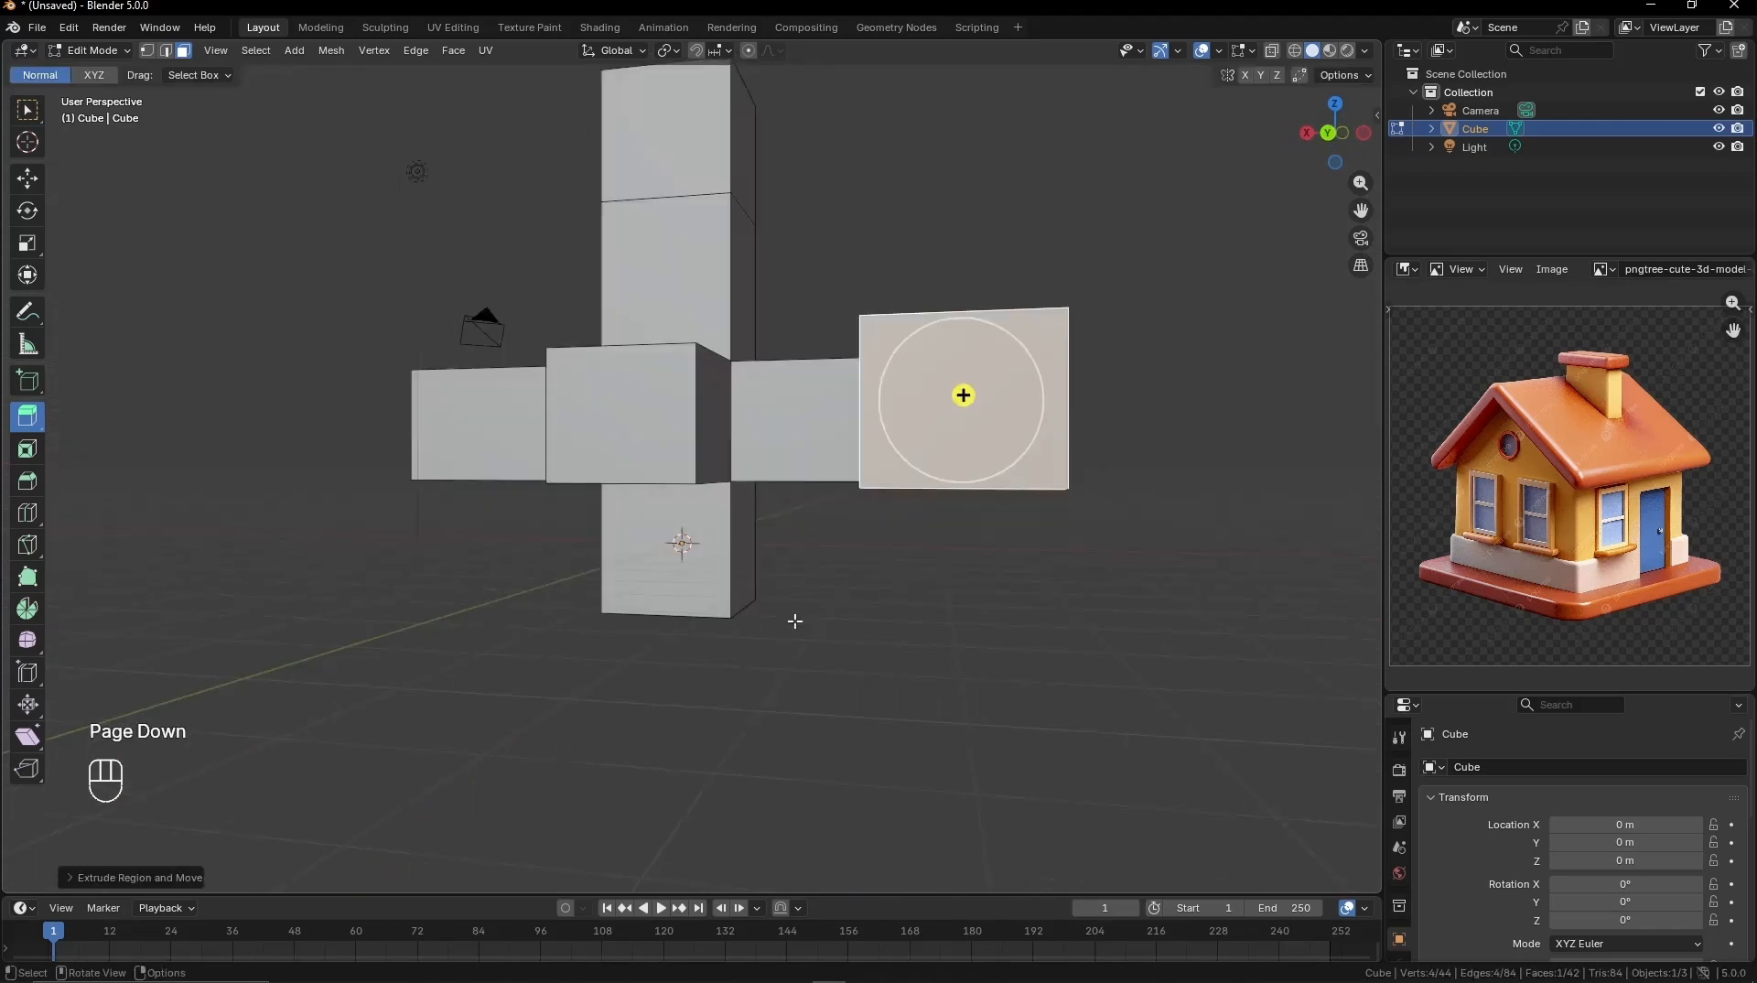
click(28, 448)
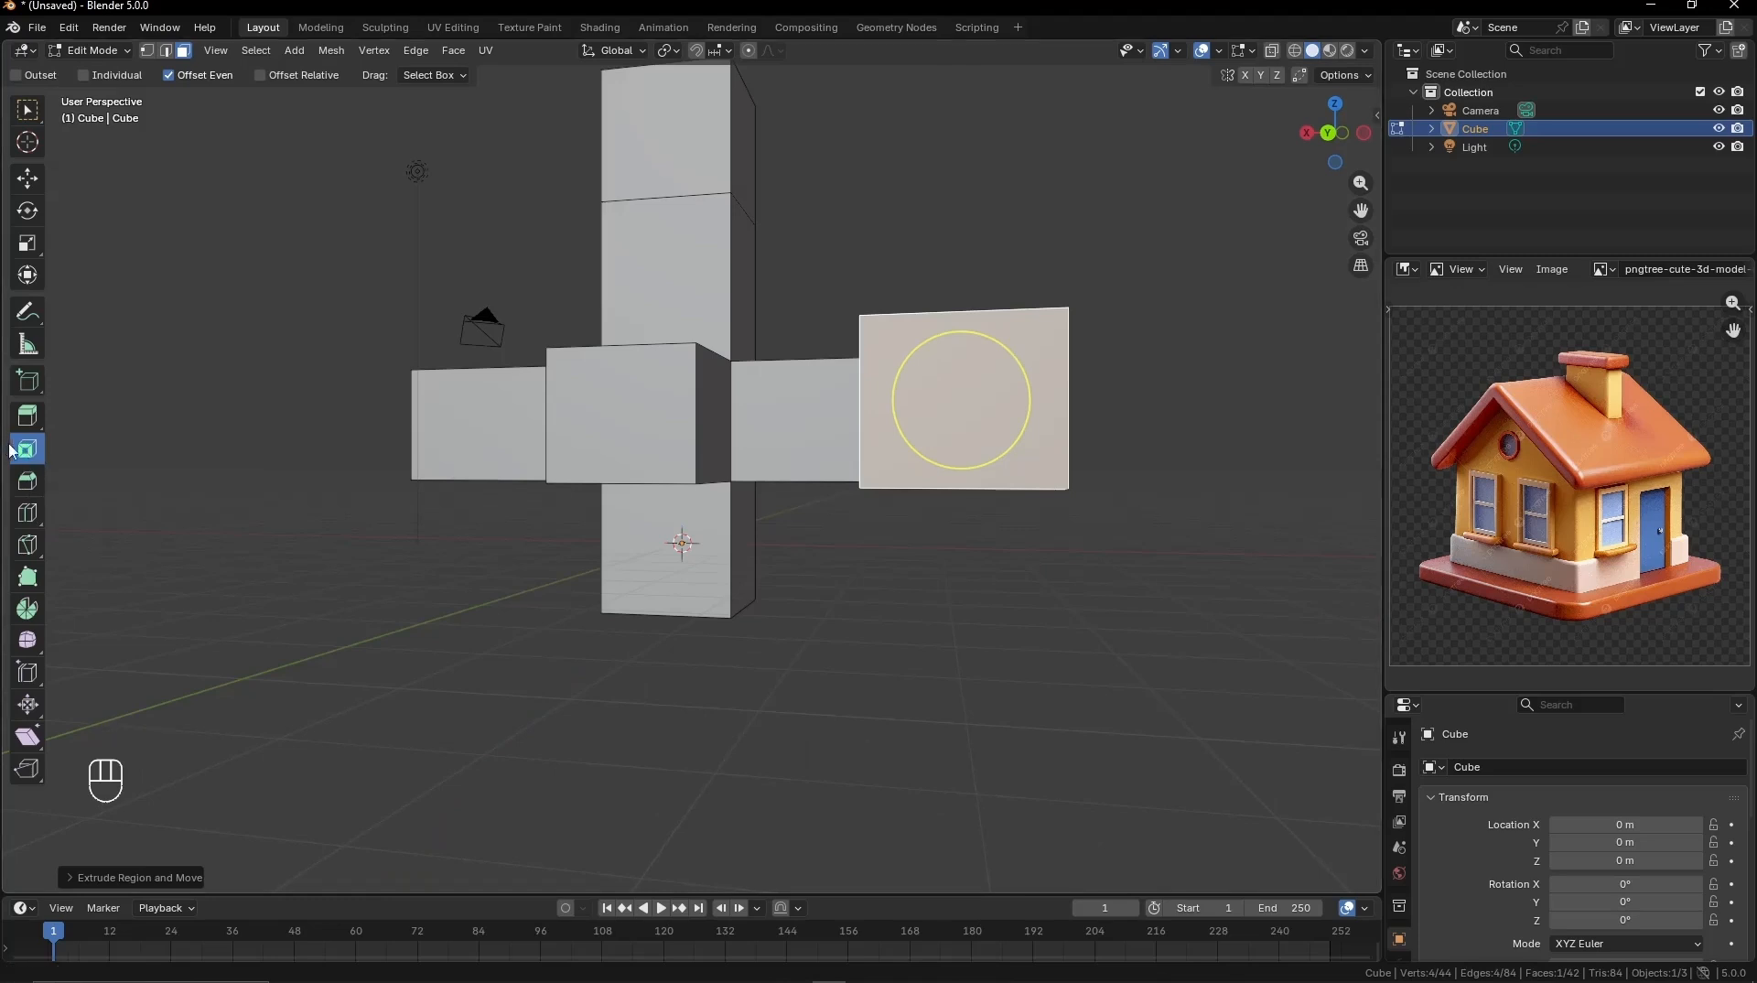
middle_drag(1124, 482, 677, 510)
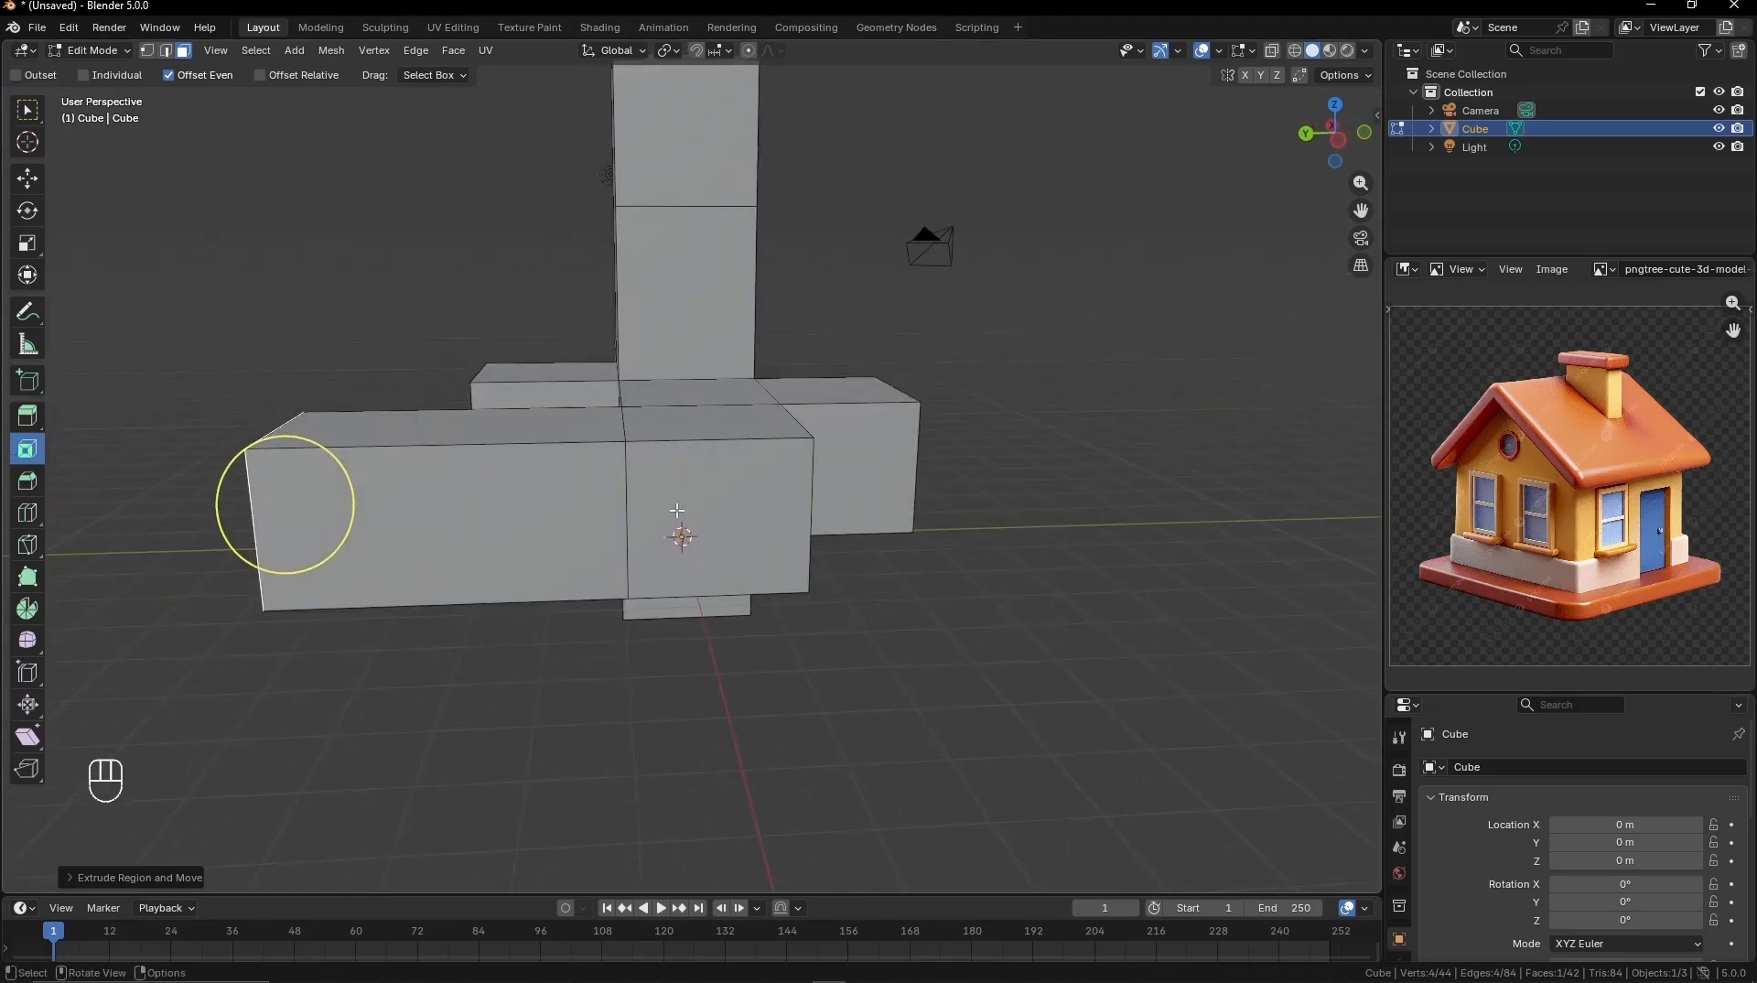
click(677, 511)
scroll(915, 613, up, 2)
middle_drag(956, 650, 915, 604)
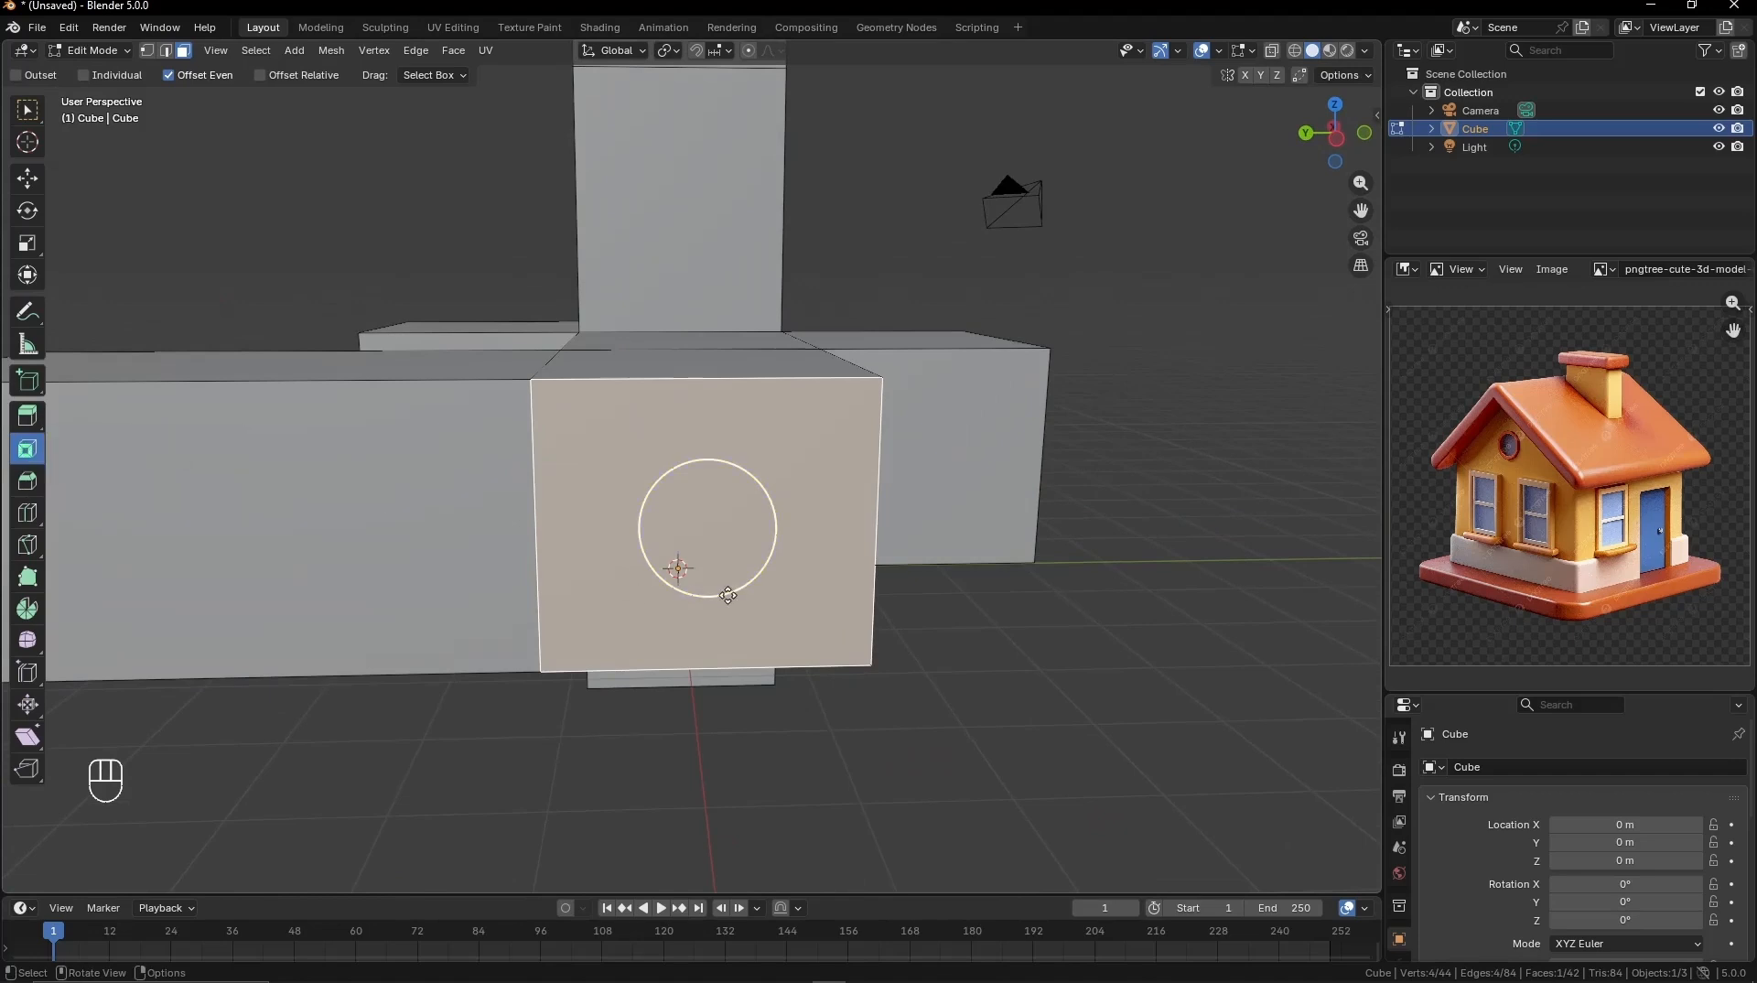
drag(713, 595, 689, 529)
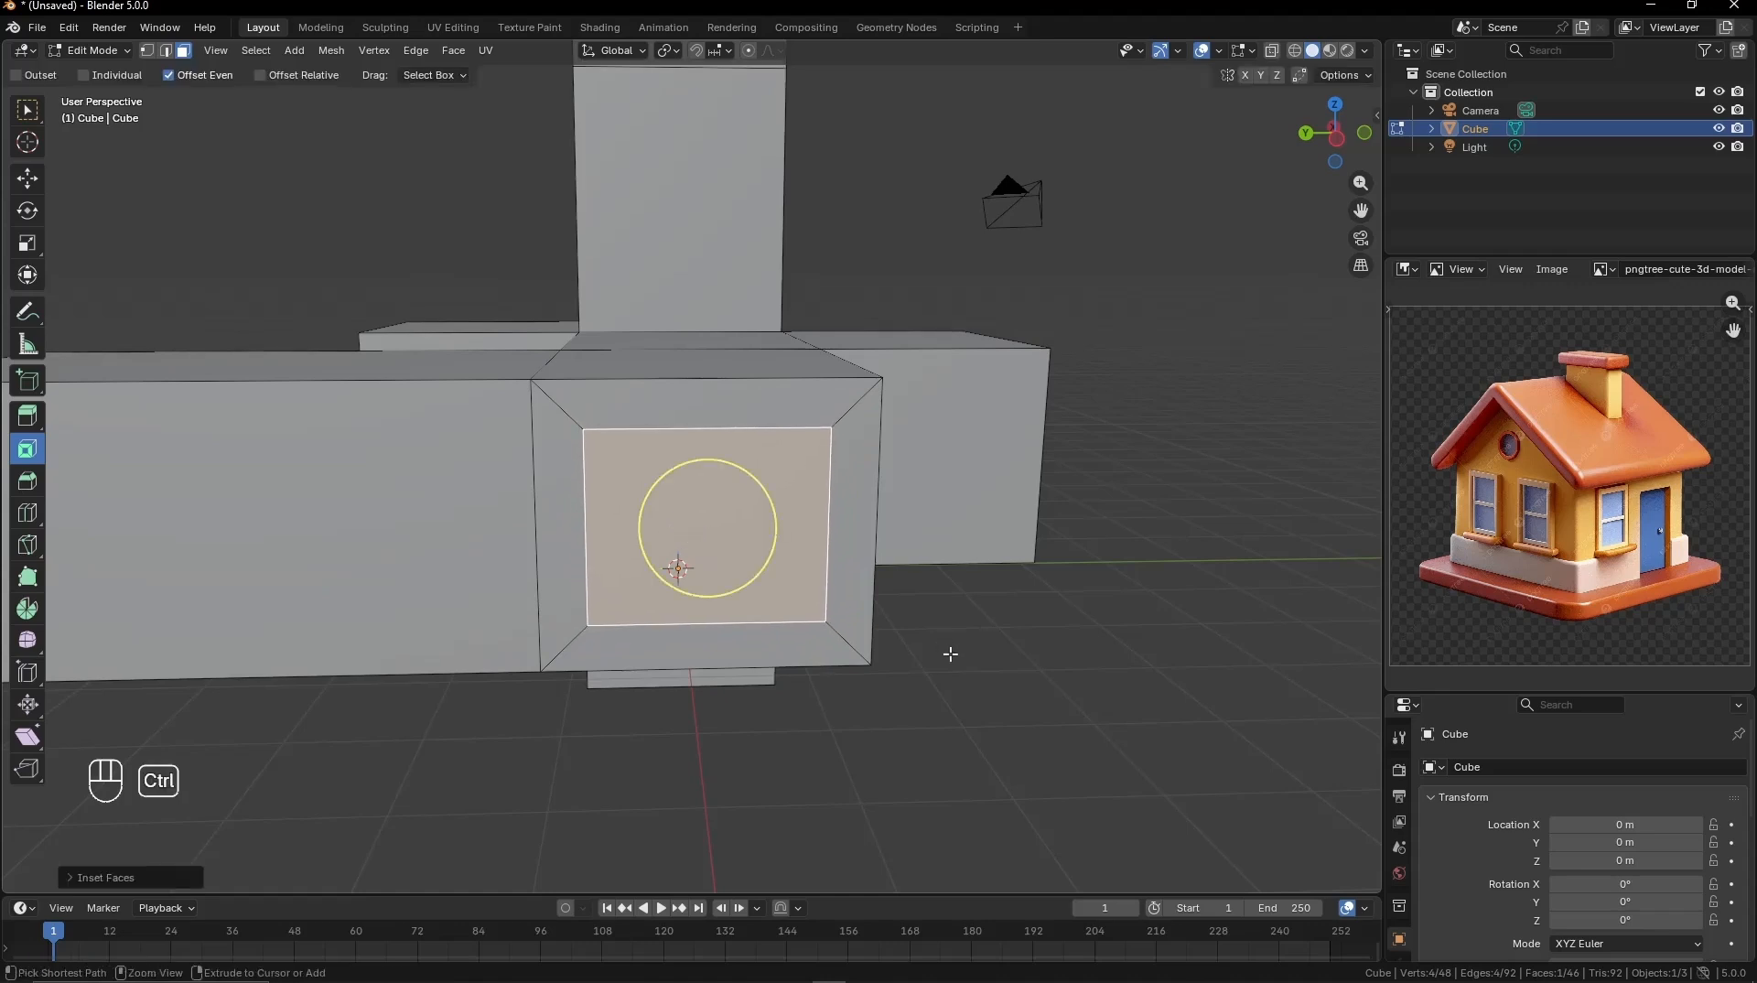
key(ctrl+z)
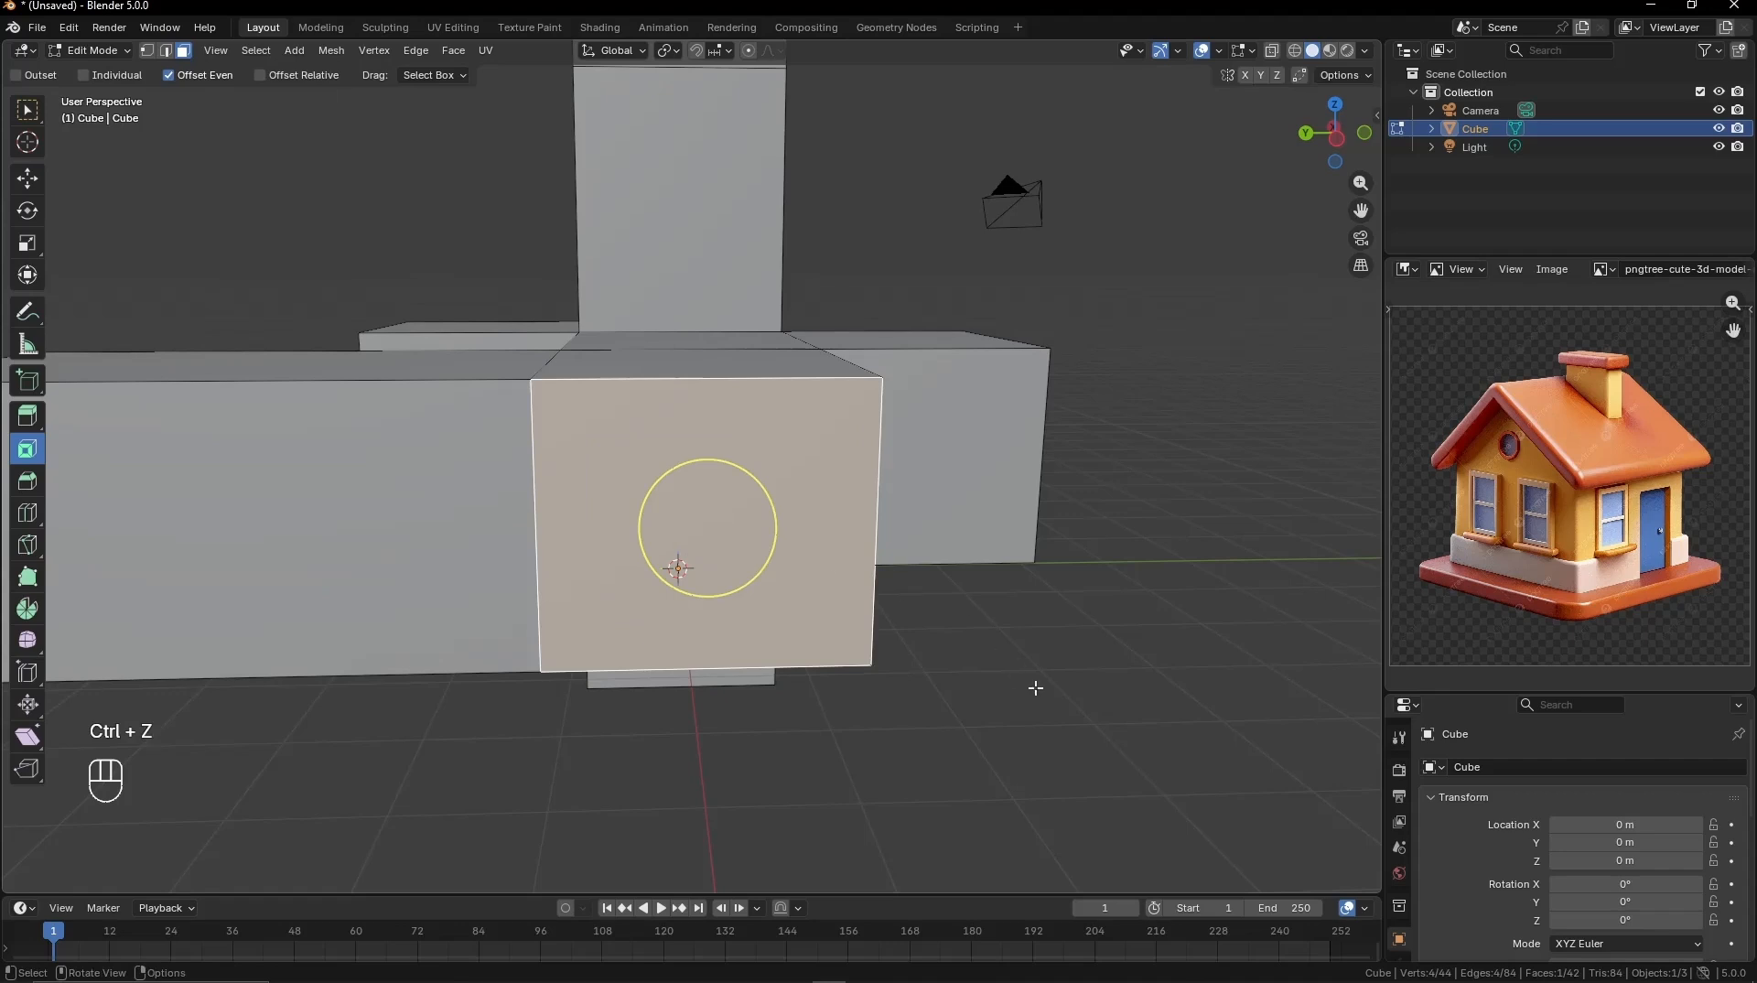
Step: Inset the end block's outer negative X face about 0.36 m and extrude the inner face about 0.75 m inward as a recess
key(i)
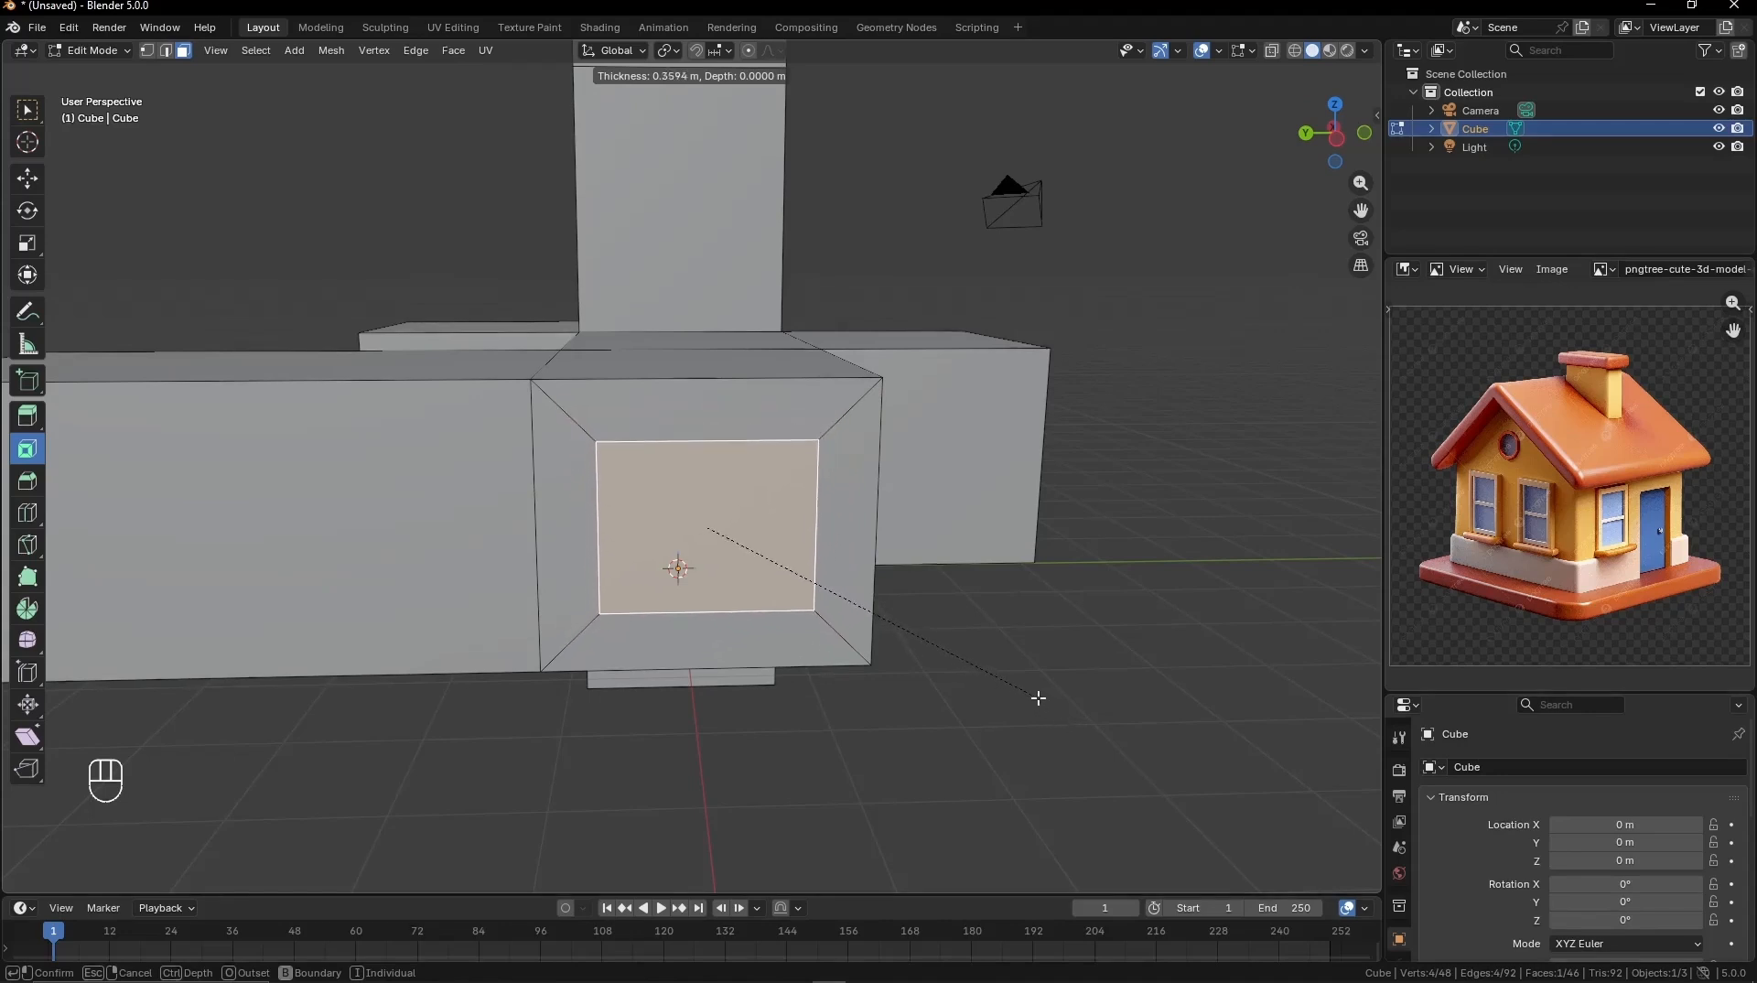
click(1039, 699)
middle_drag(1039, 698, 986, 713)
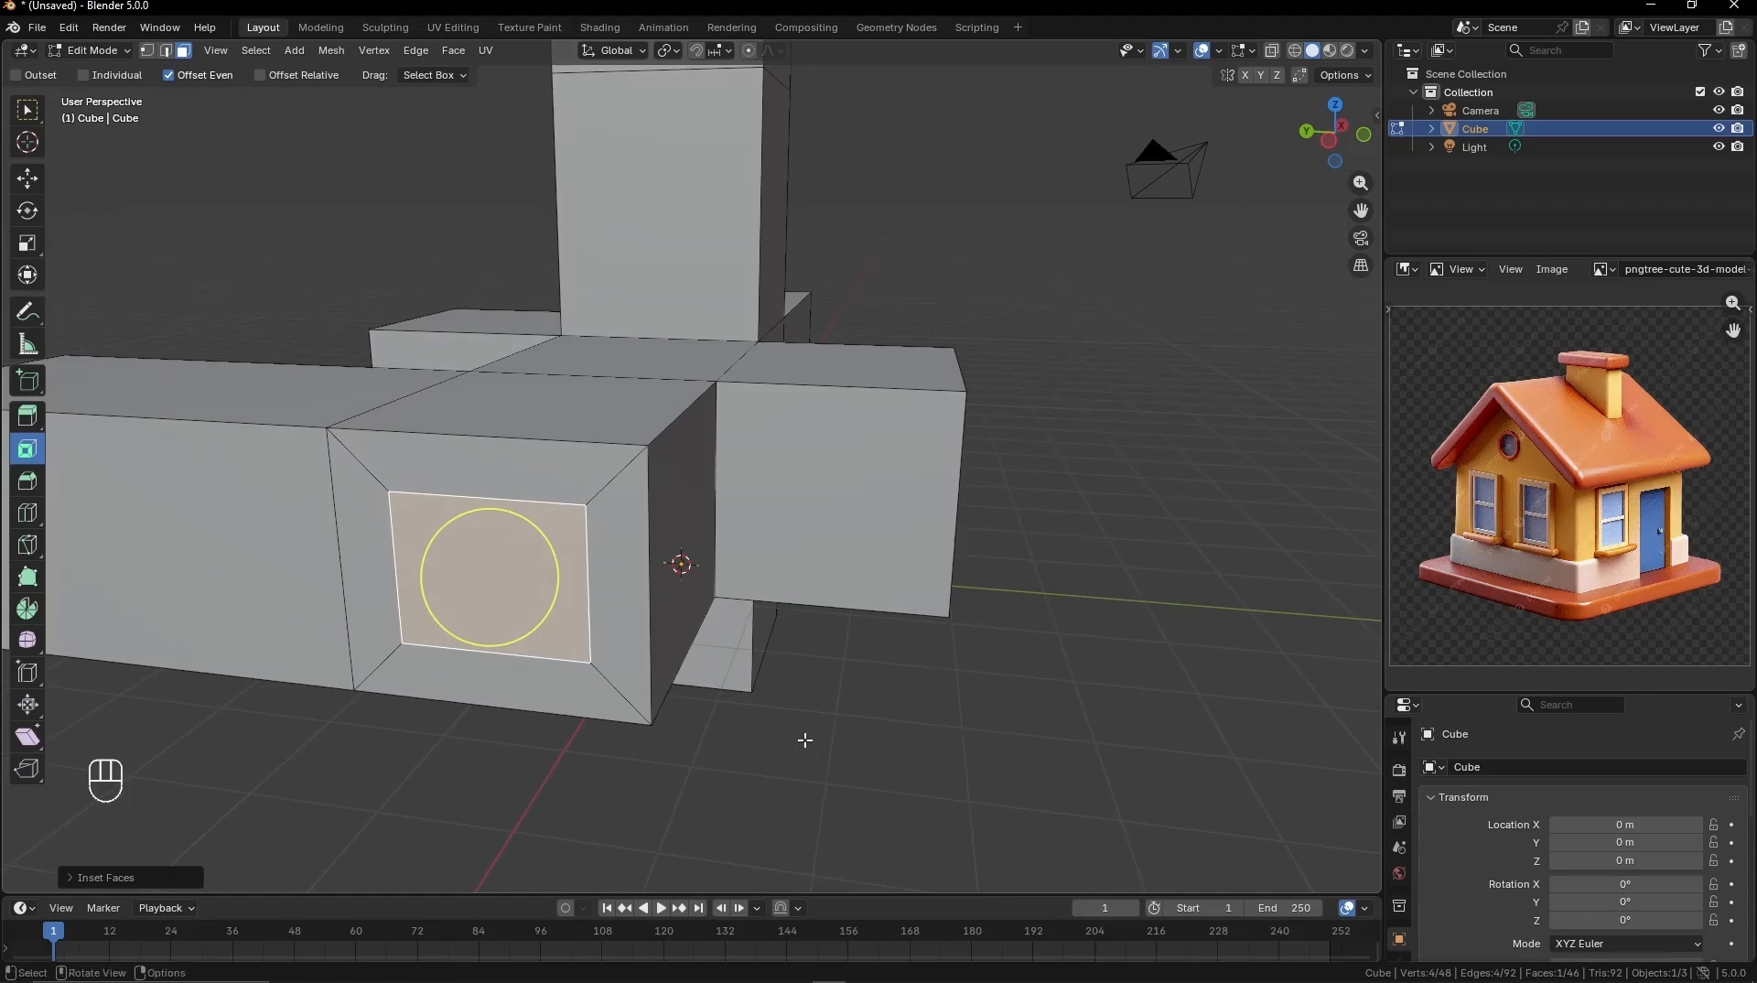
key(e)
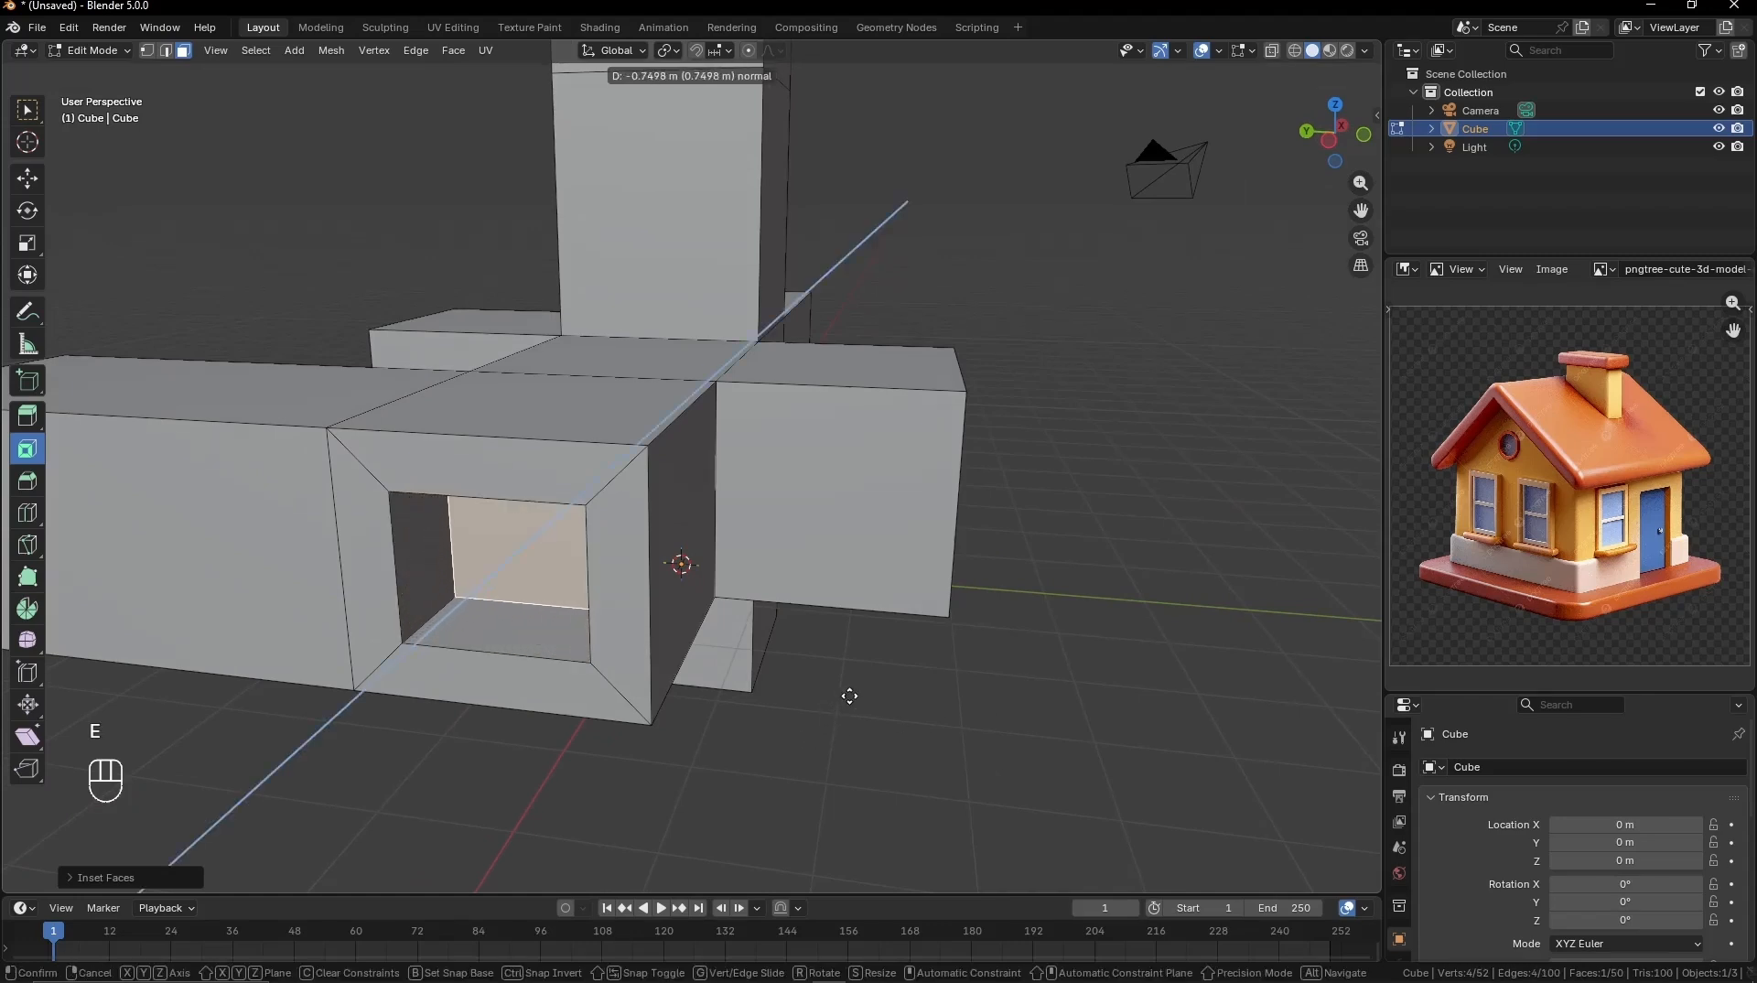
click(854, 693)
middle_drag(884, 692, 947, 726)
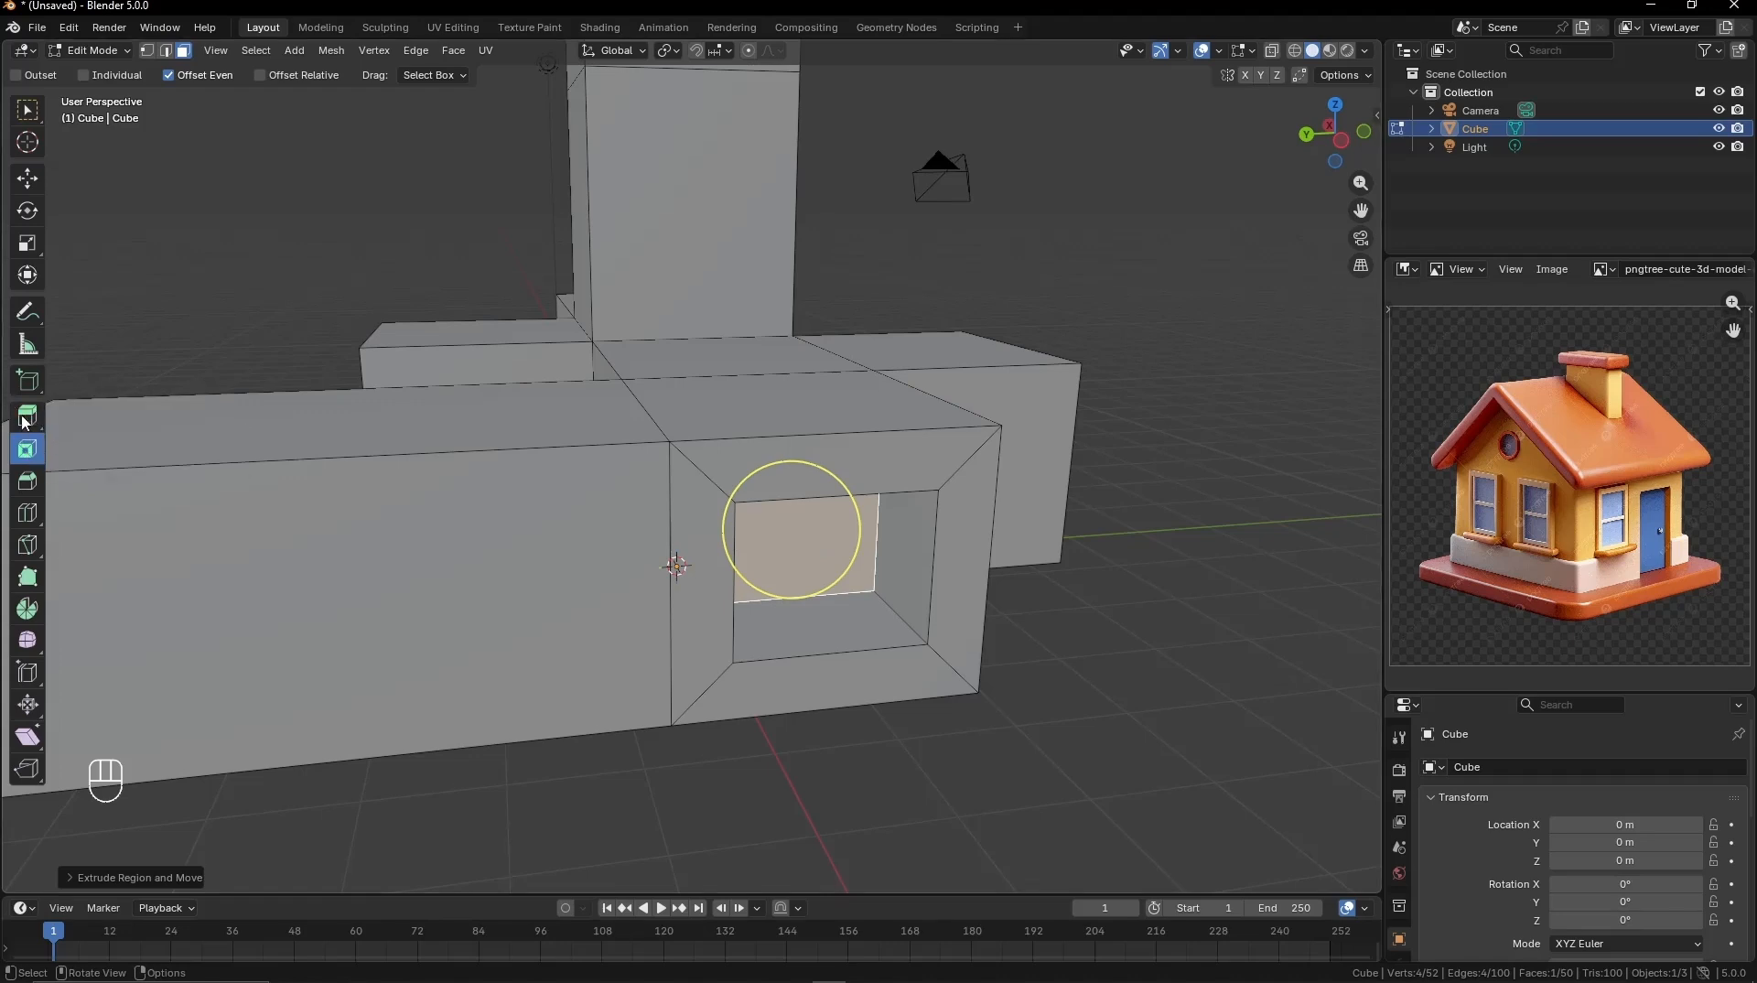
middle_drag(802, 491, 840, 563)
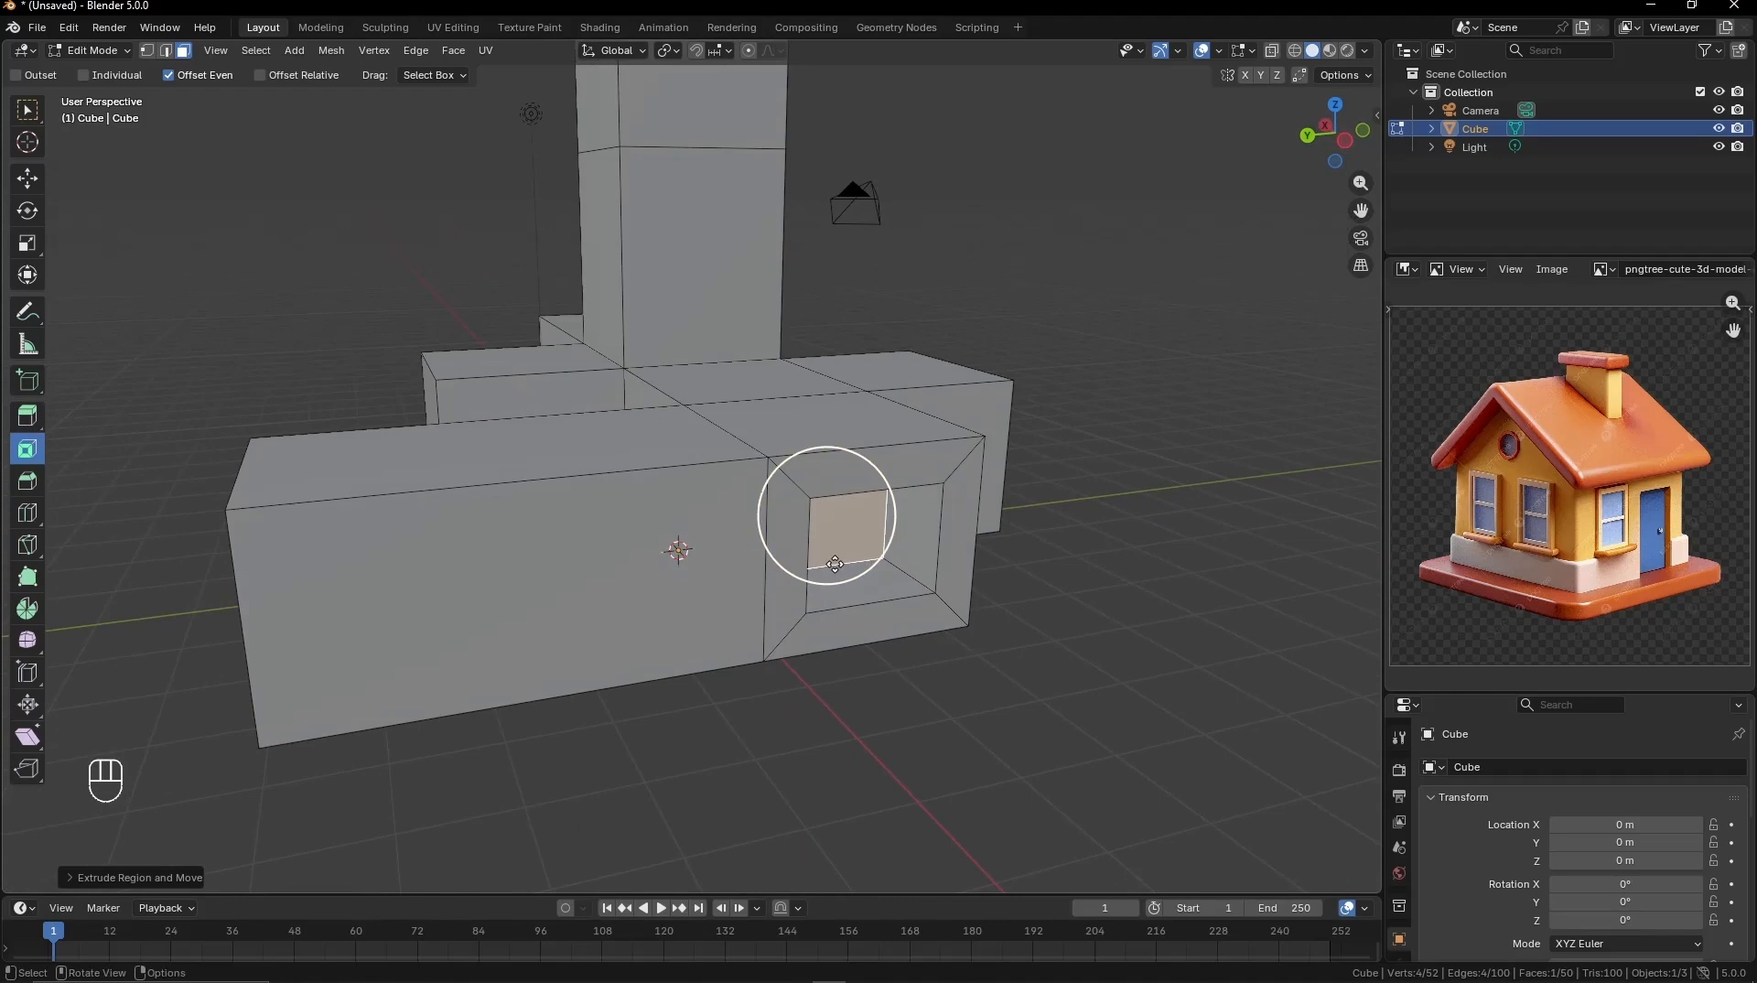
key(Page_Down)
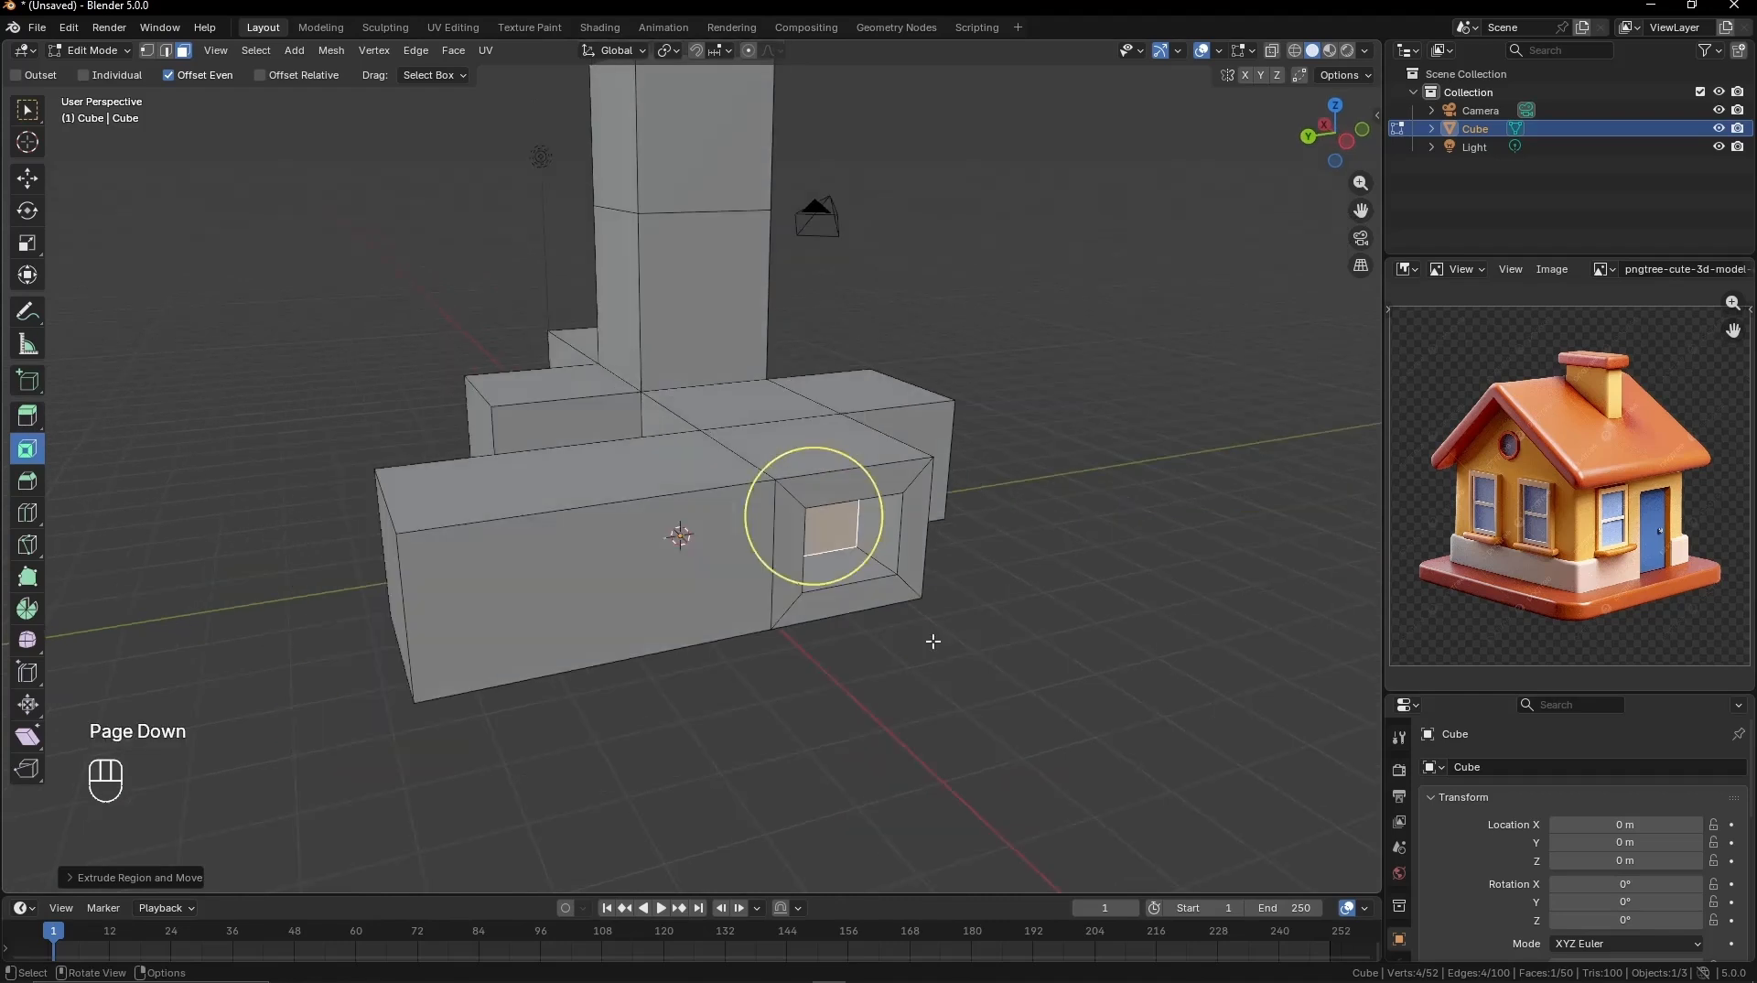
Step: Bevel the top outer edge of the negative Y branch on the arm's inner block in edge selection mode
click(26, 482)
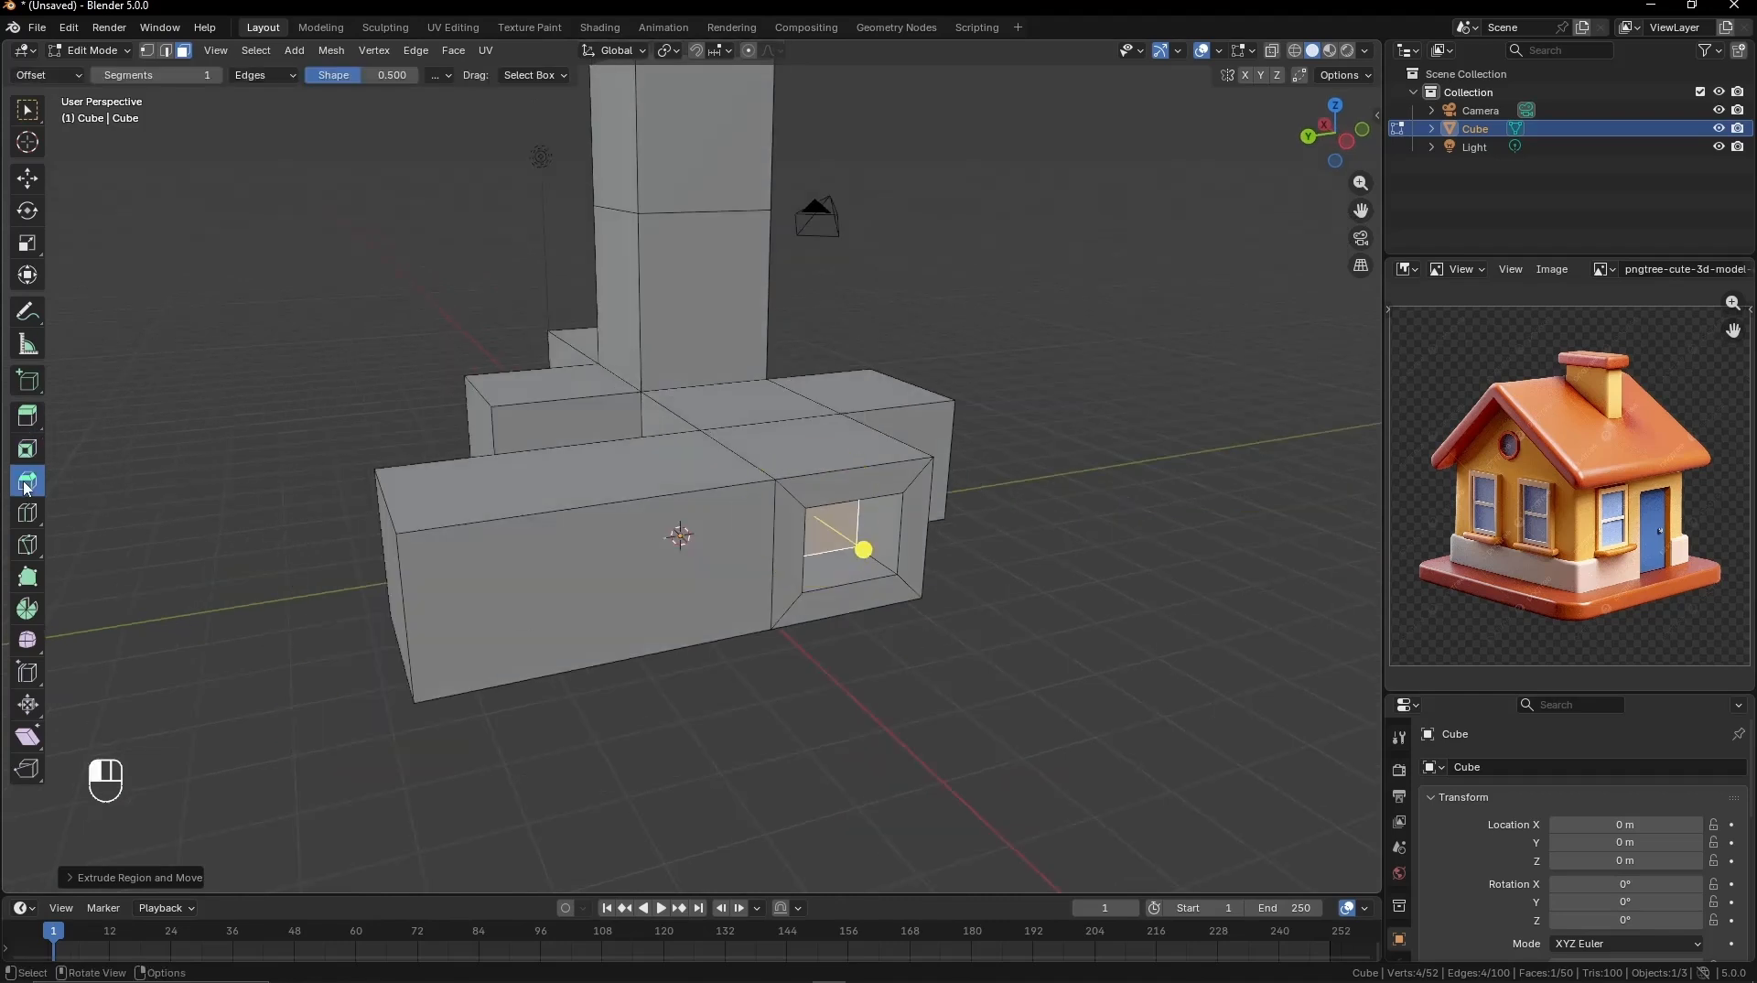
middle_drag(933, 533, 656, 516)
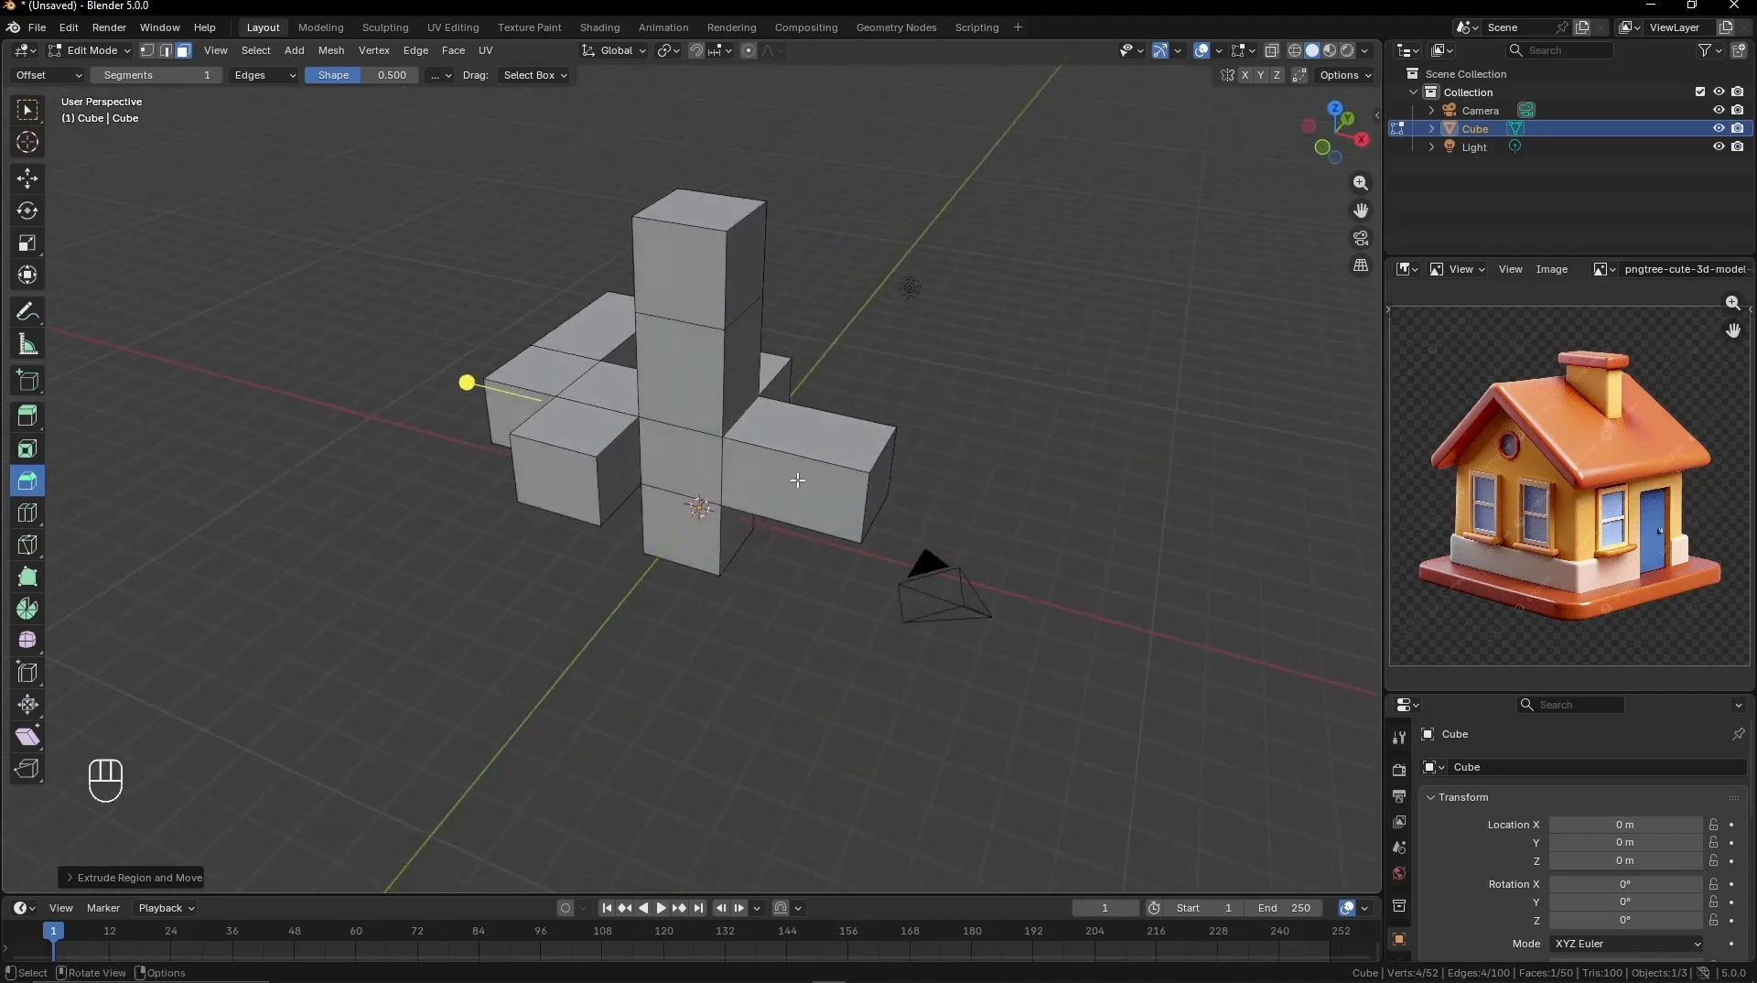
scroll(796, 480, up, 3)
middle_drag(1010, 472, 522, 469)
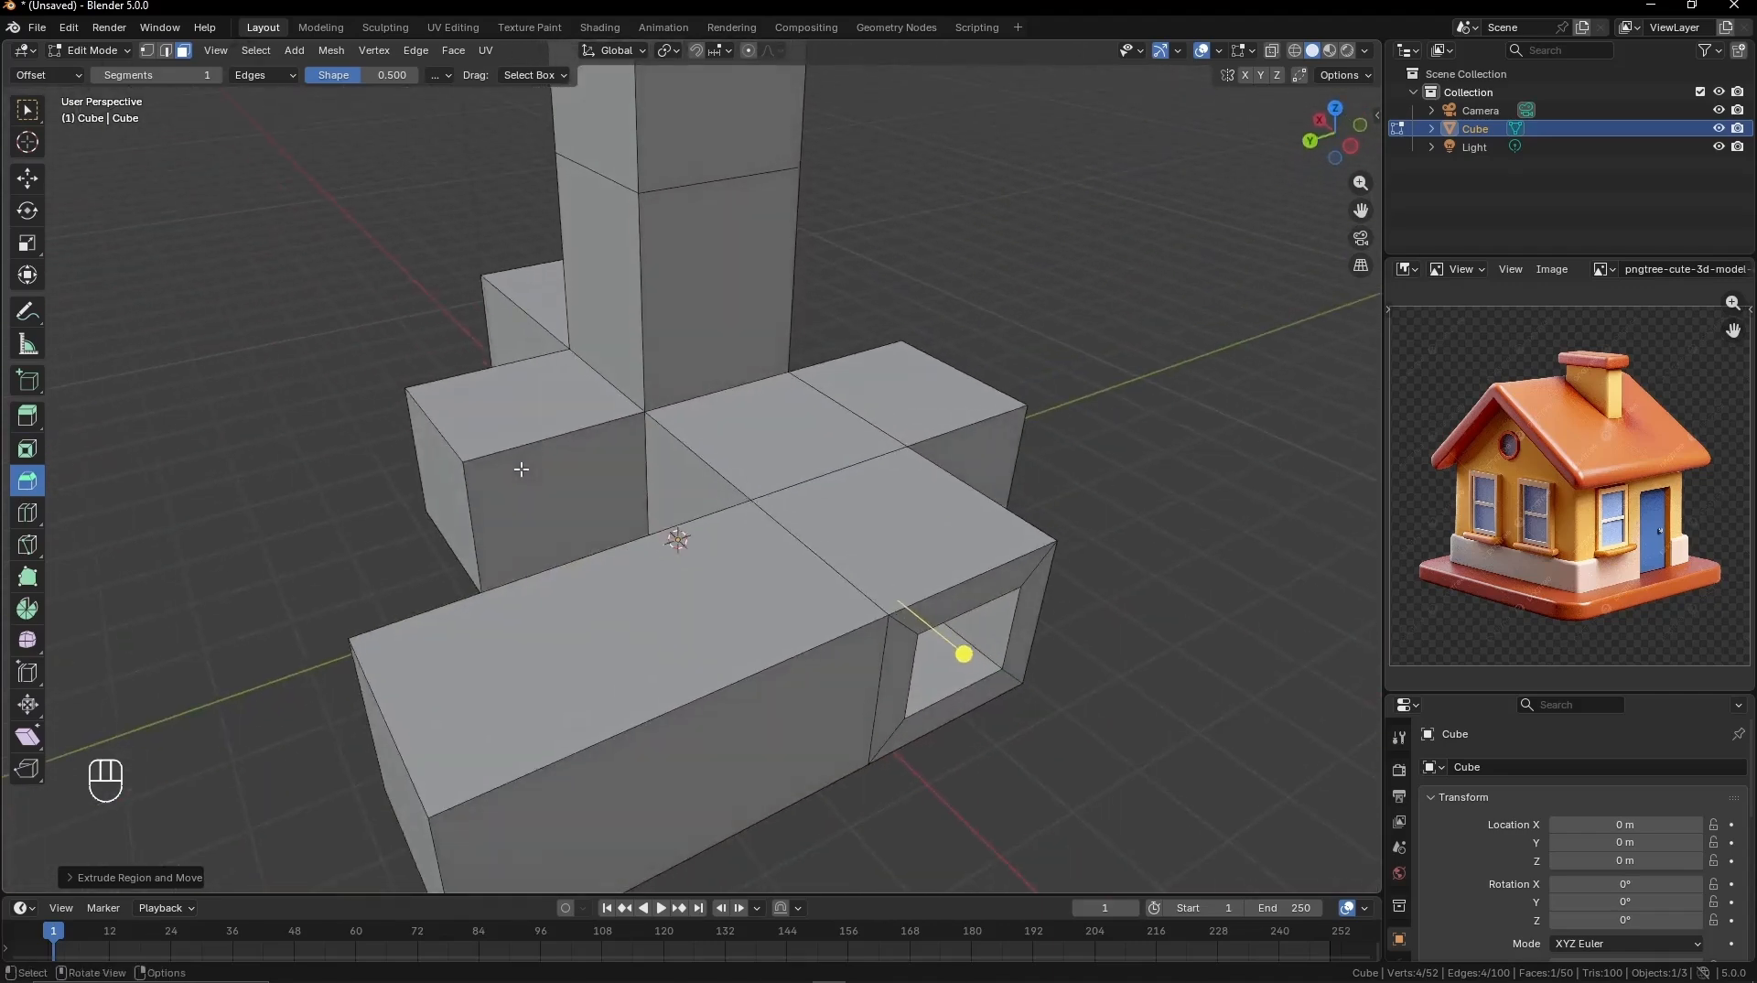
click(755, 671)
middle_drag(756, 671, 819, 650)
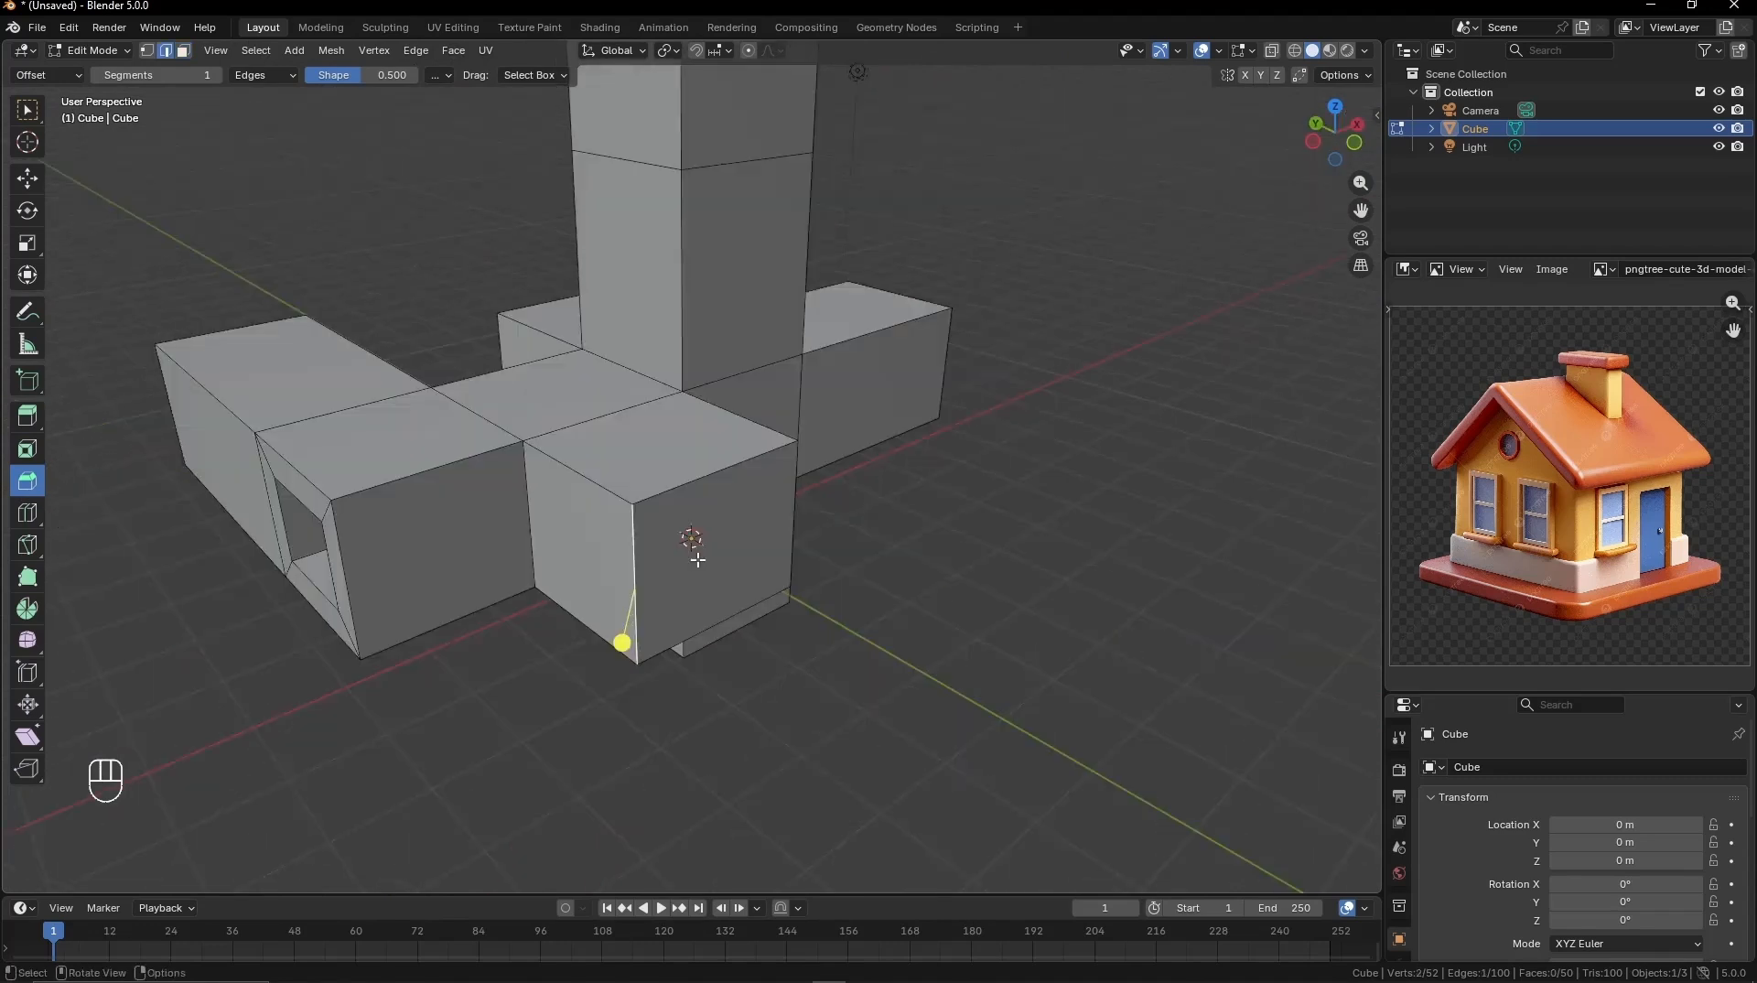
scroll(697, 560, up, 2)
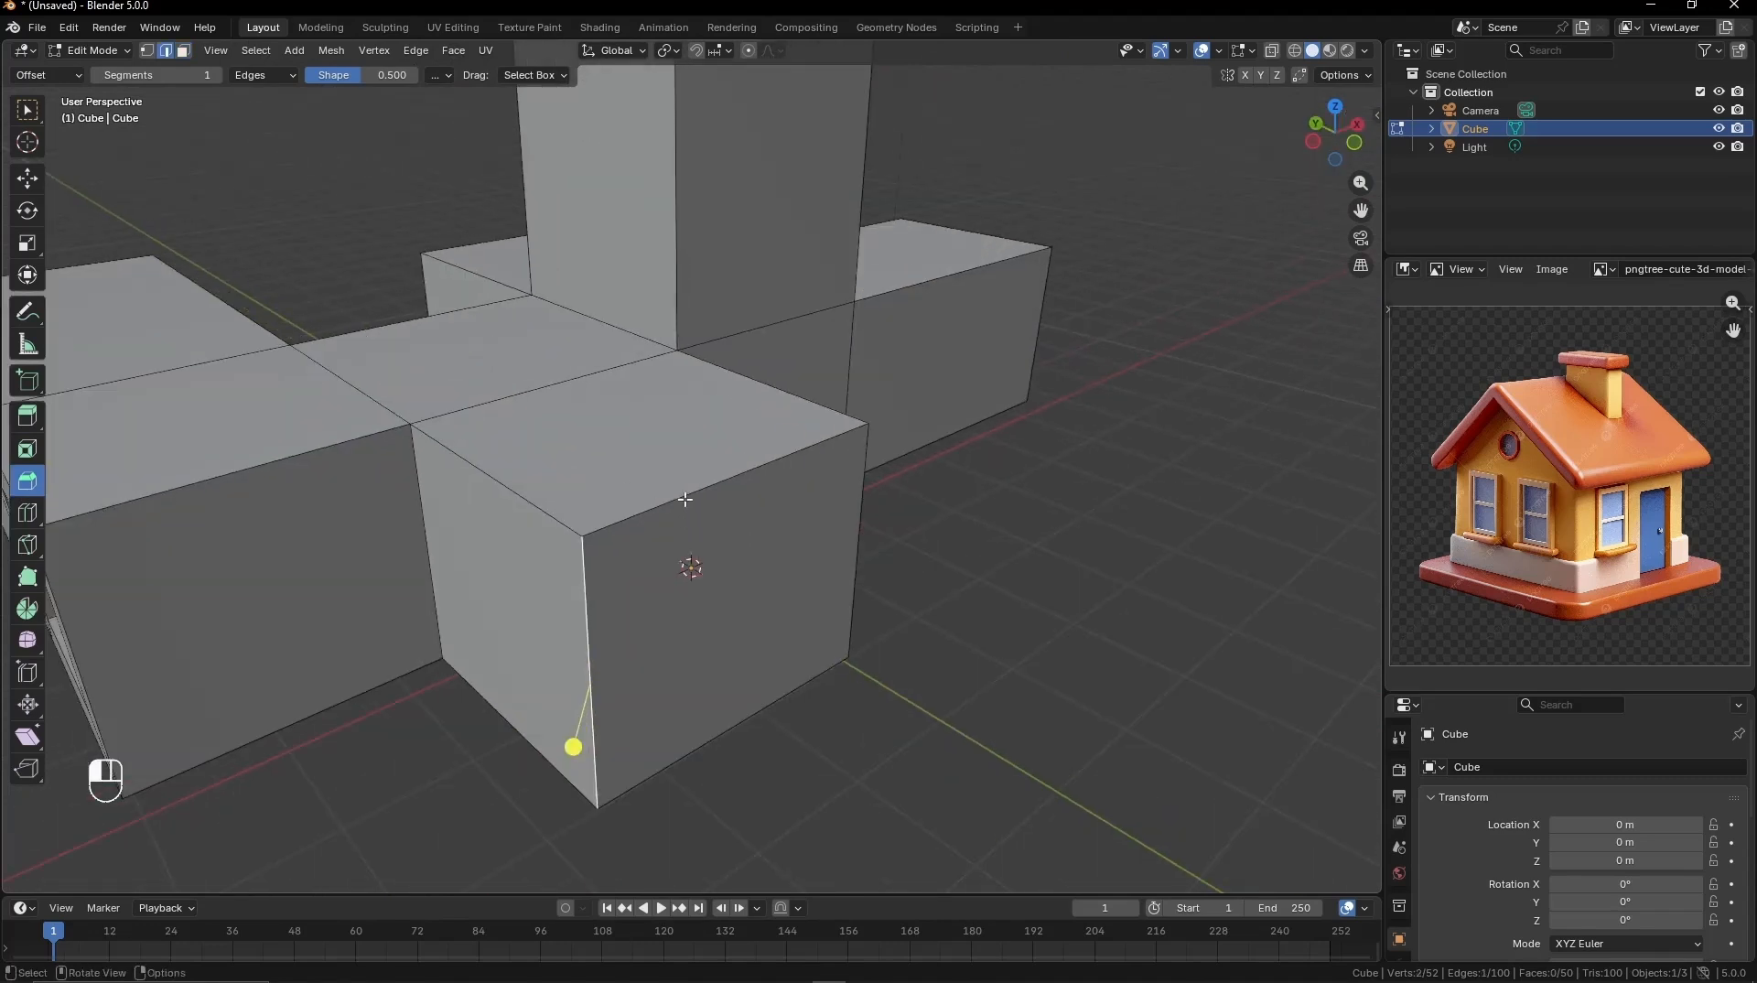
click(685, 499)
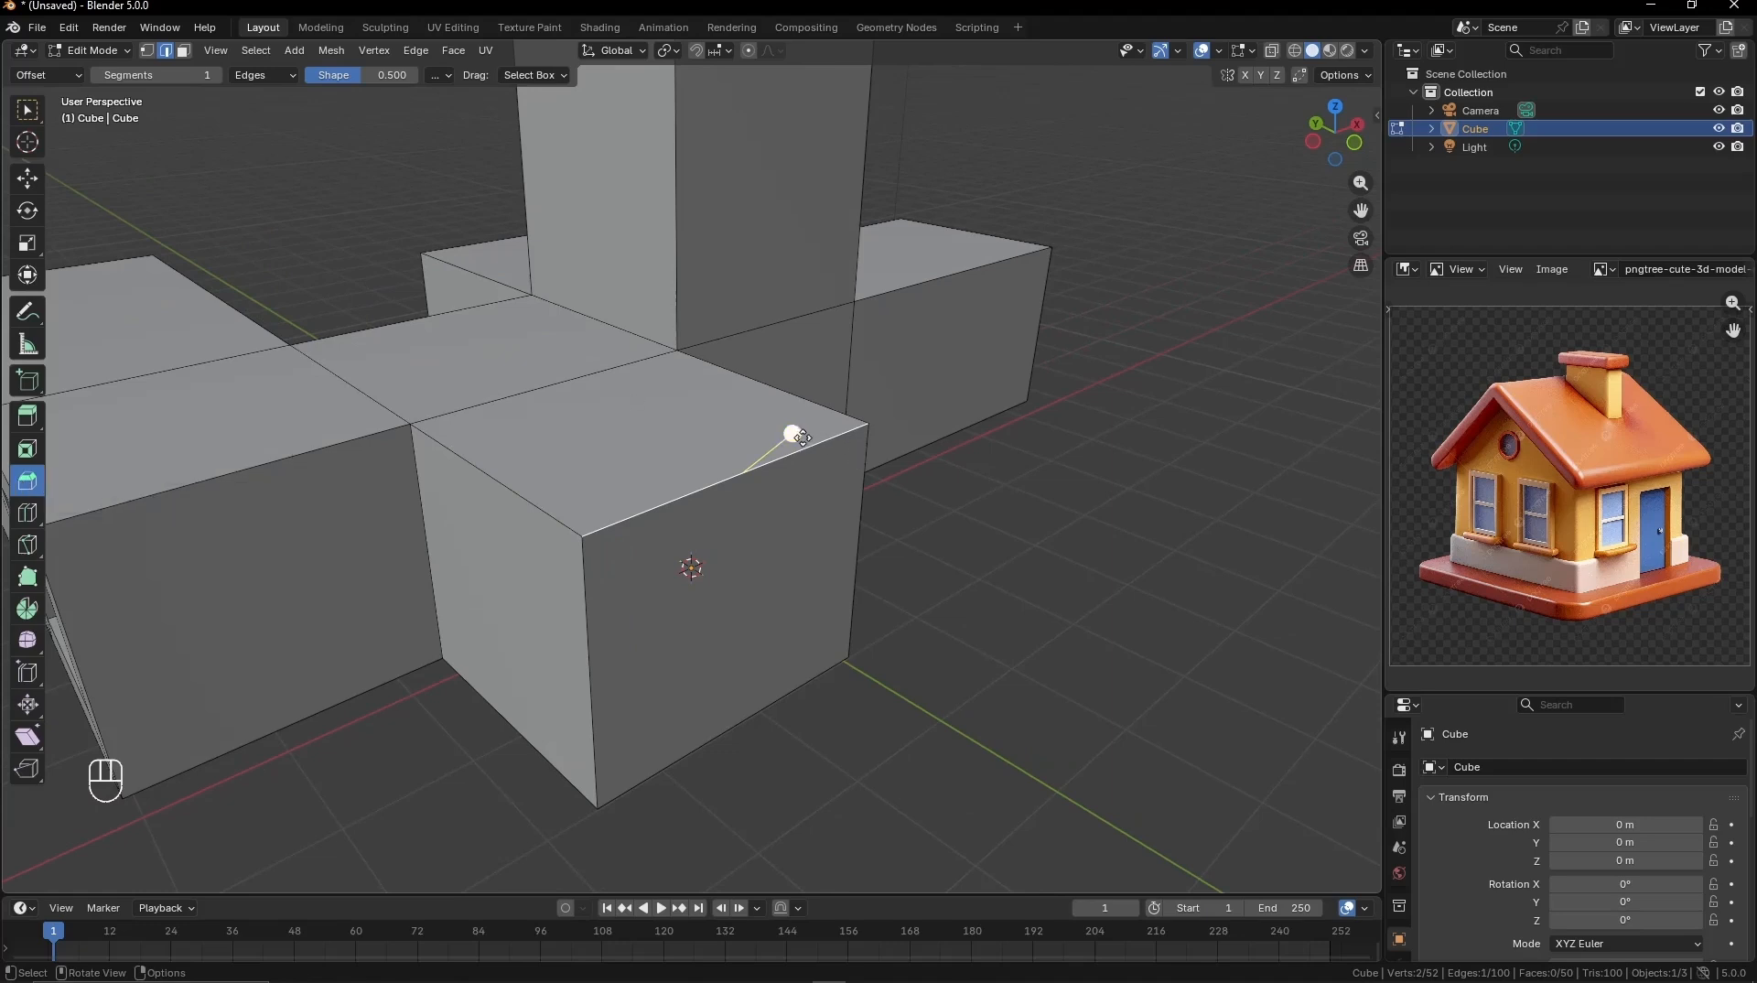
drag(793, 434, 831, 419)
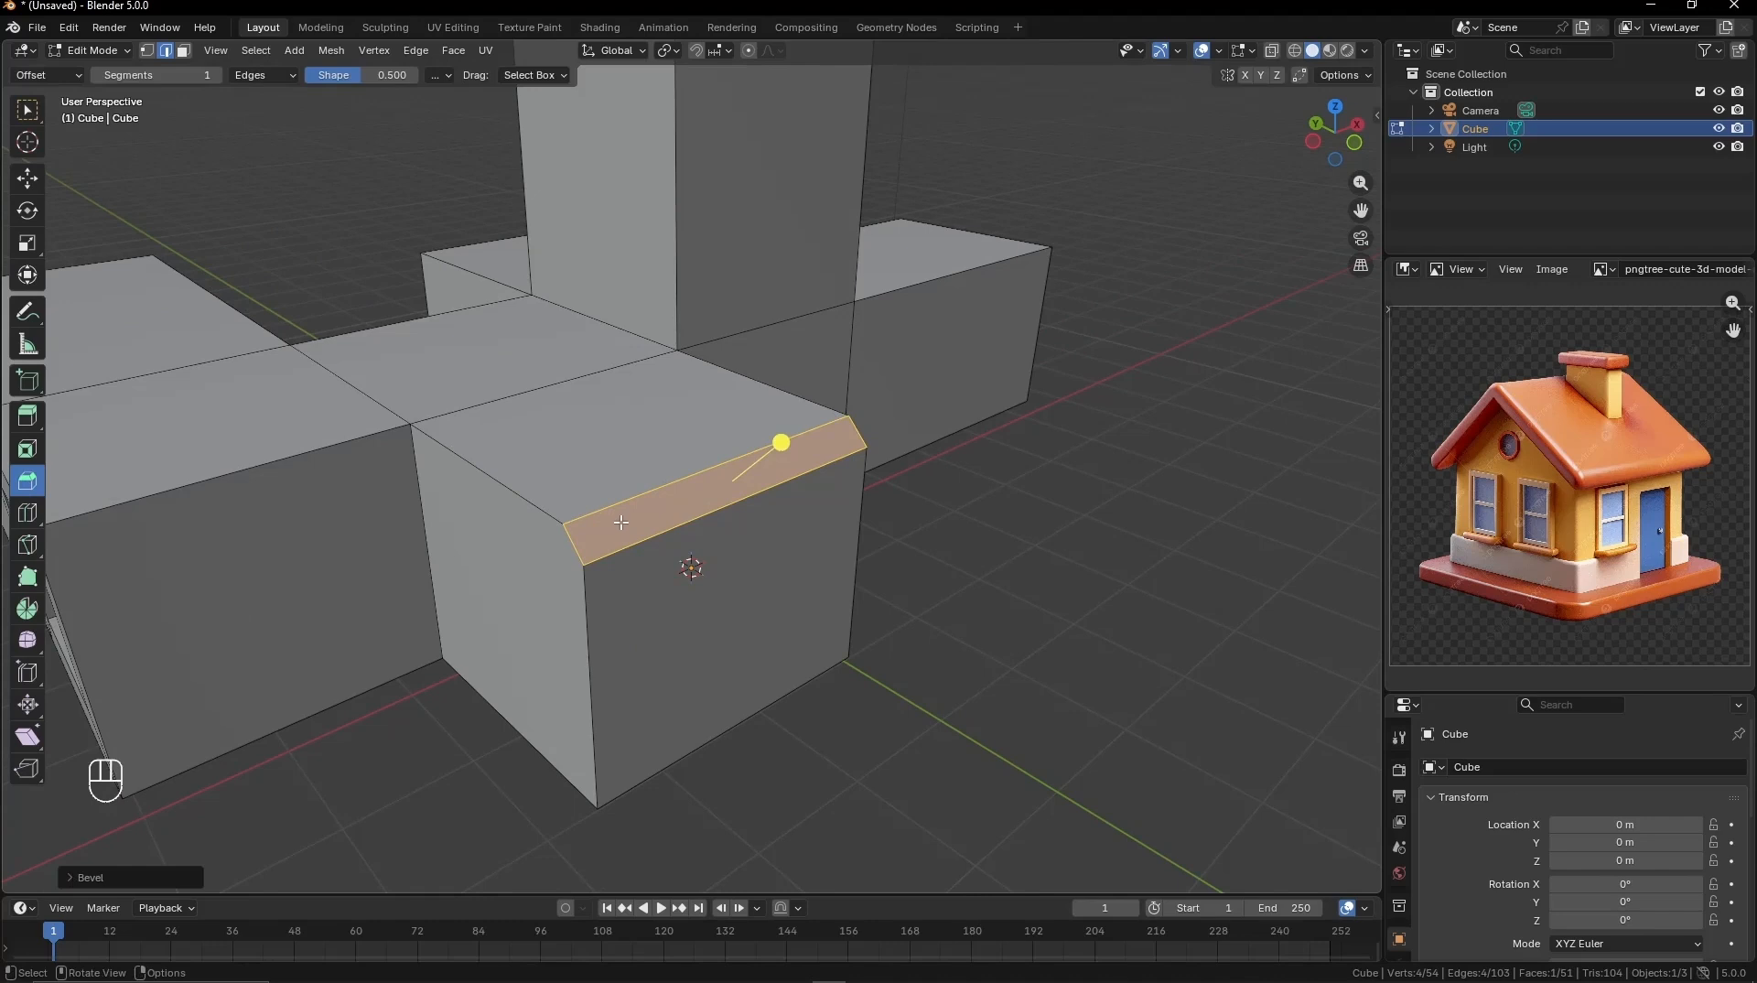
Step: Raise the bevel's segment count to 13 and check the rounded edge in Object Mode
click(98, 874)
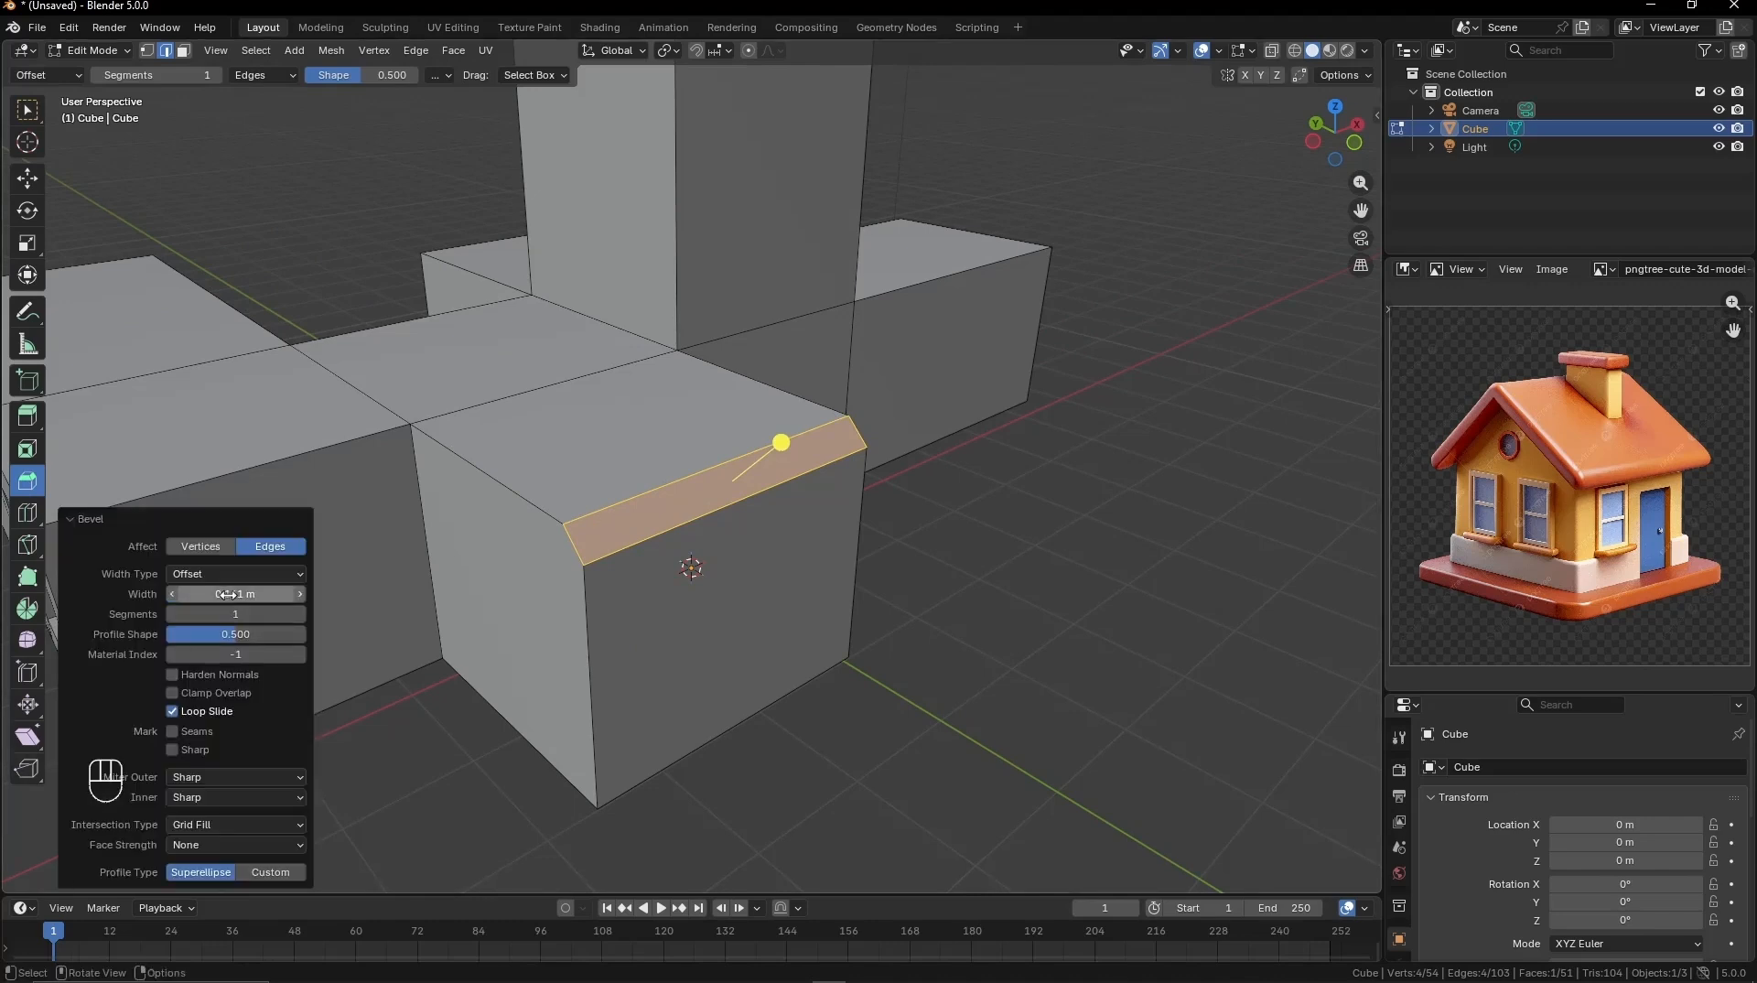
mouse_move(224, 589)
mouse_down()
mouse_move(275, 590)
mouse_move(231, 589)
mouse_move(265, 611)
mouse_move(218, 613)
mouse_up()
click(905, 767)
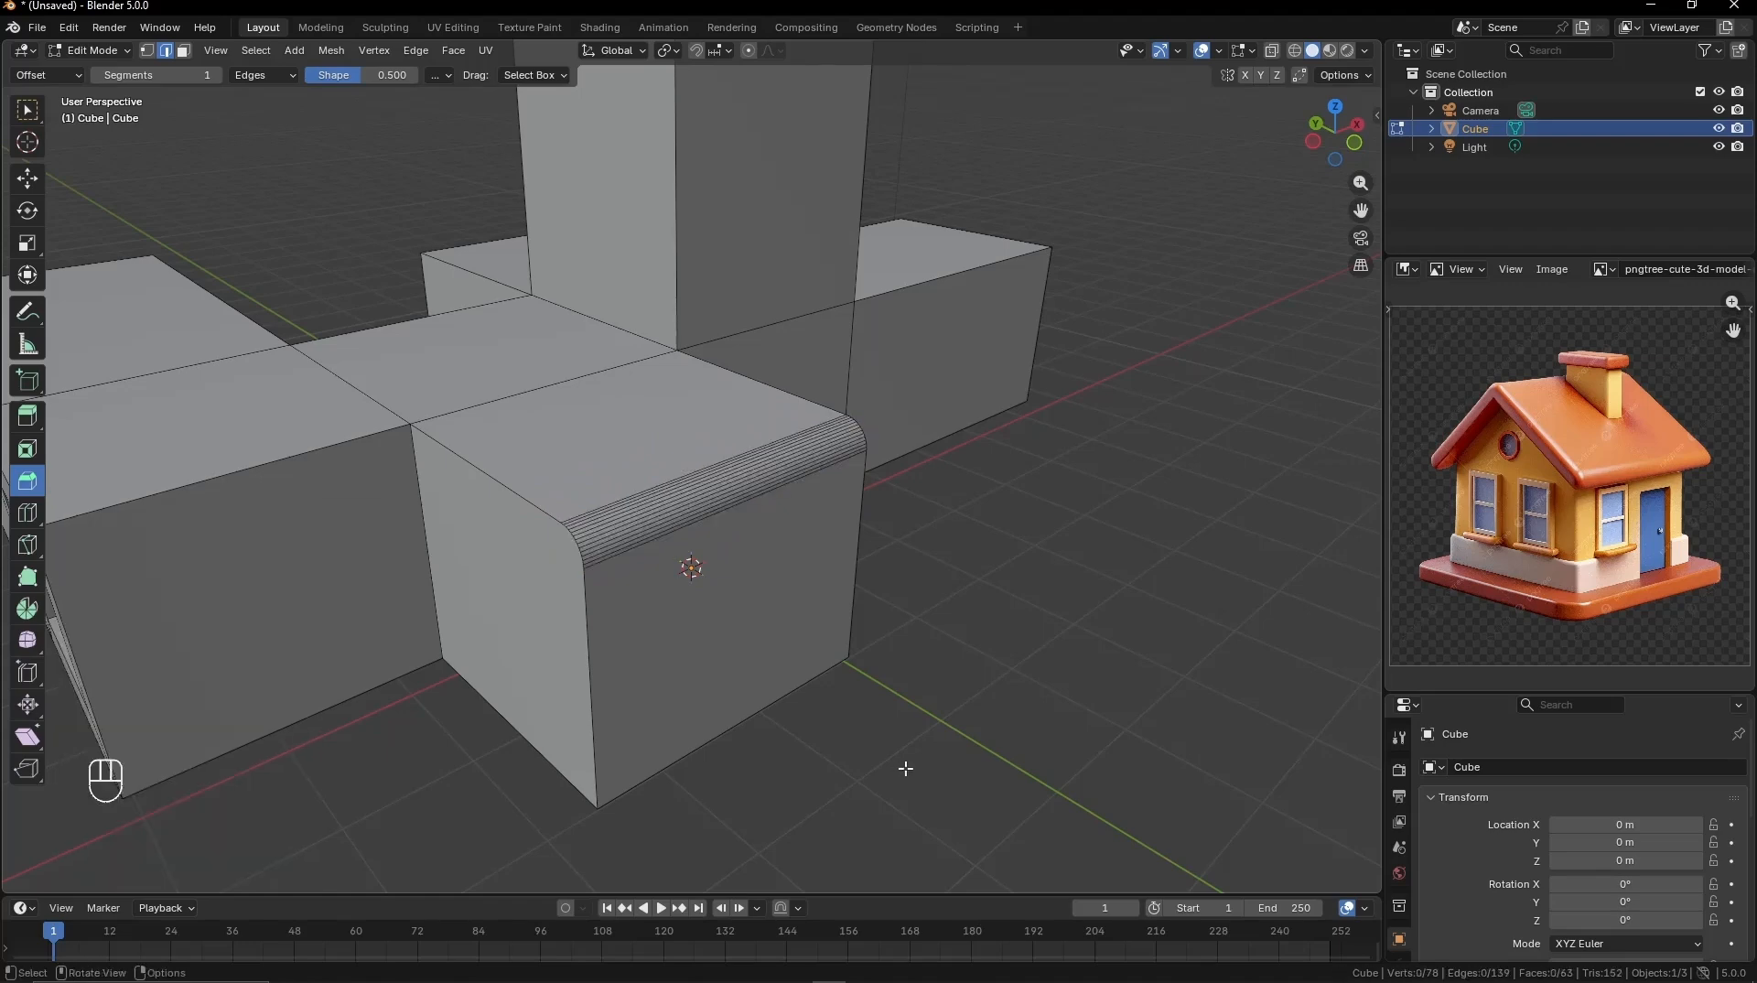
key(Tab)
scroll(879, 611, up, 5)
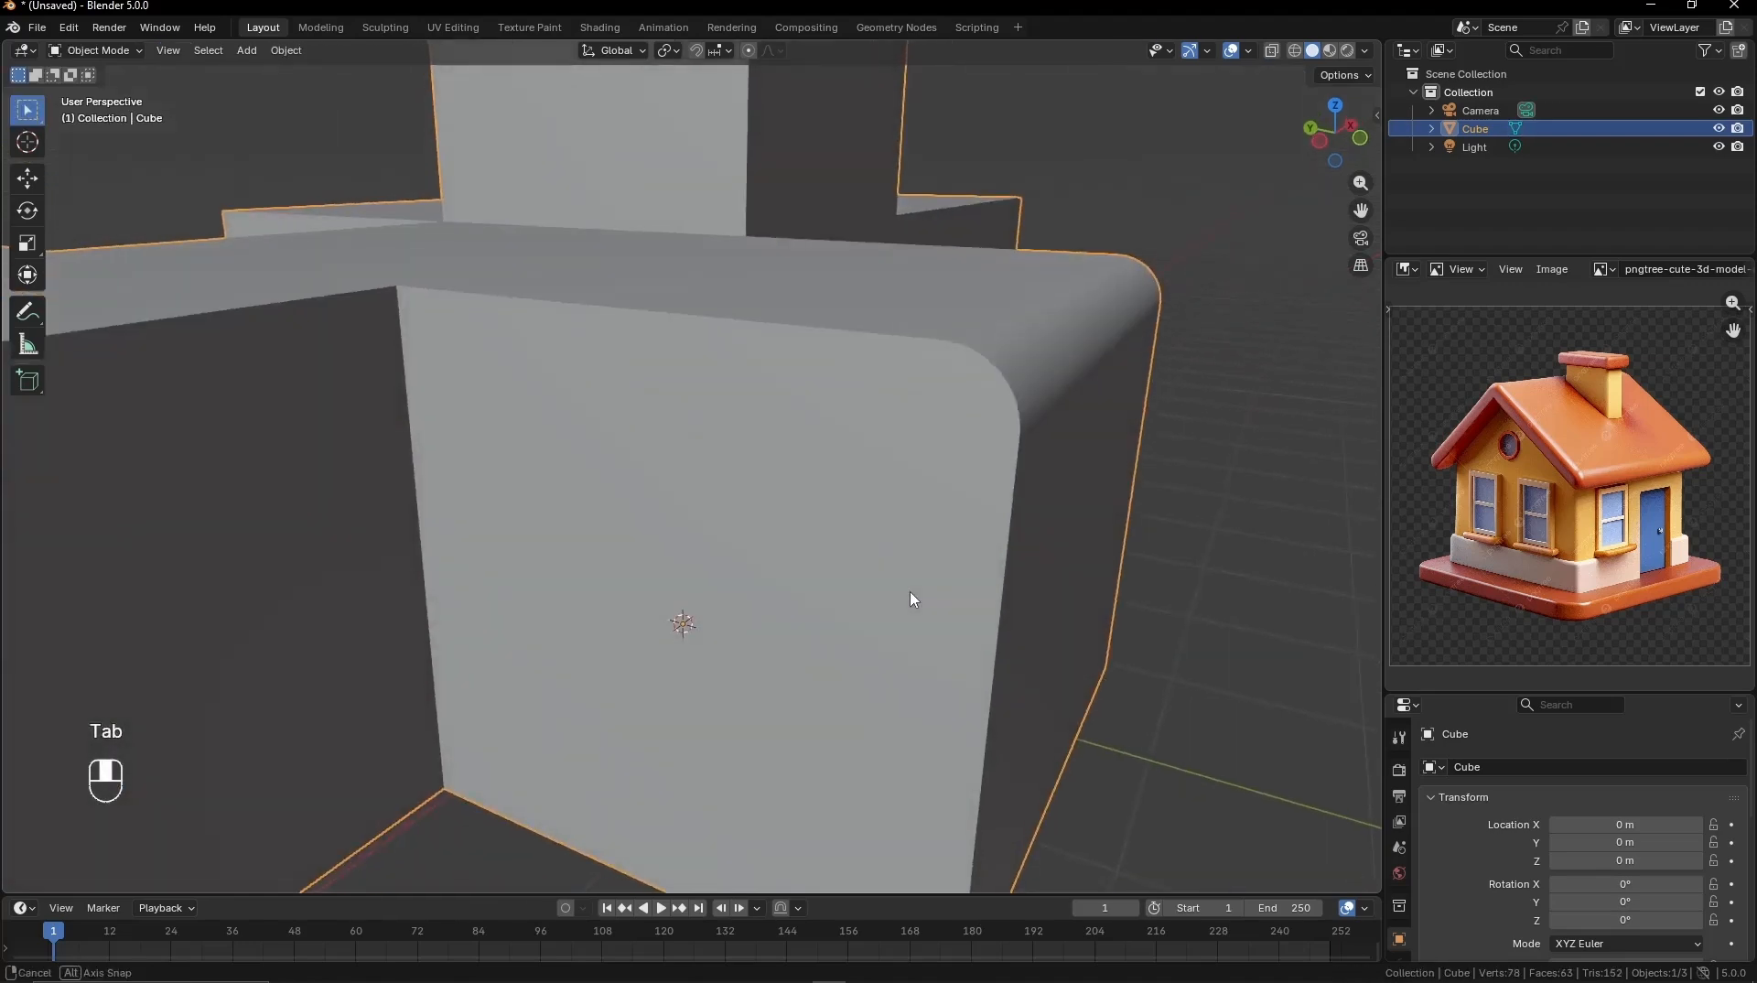
key(Tab)
Step: Bevel the top outer negative X edge of the long positive Y branch about 0.43 m with a single segment
scroll(886, 607, down, 8)
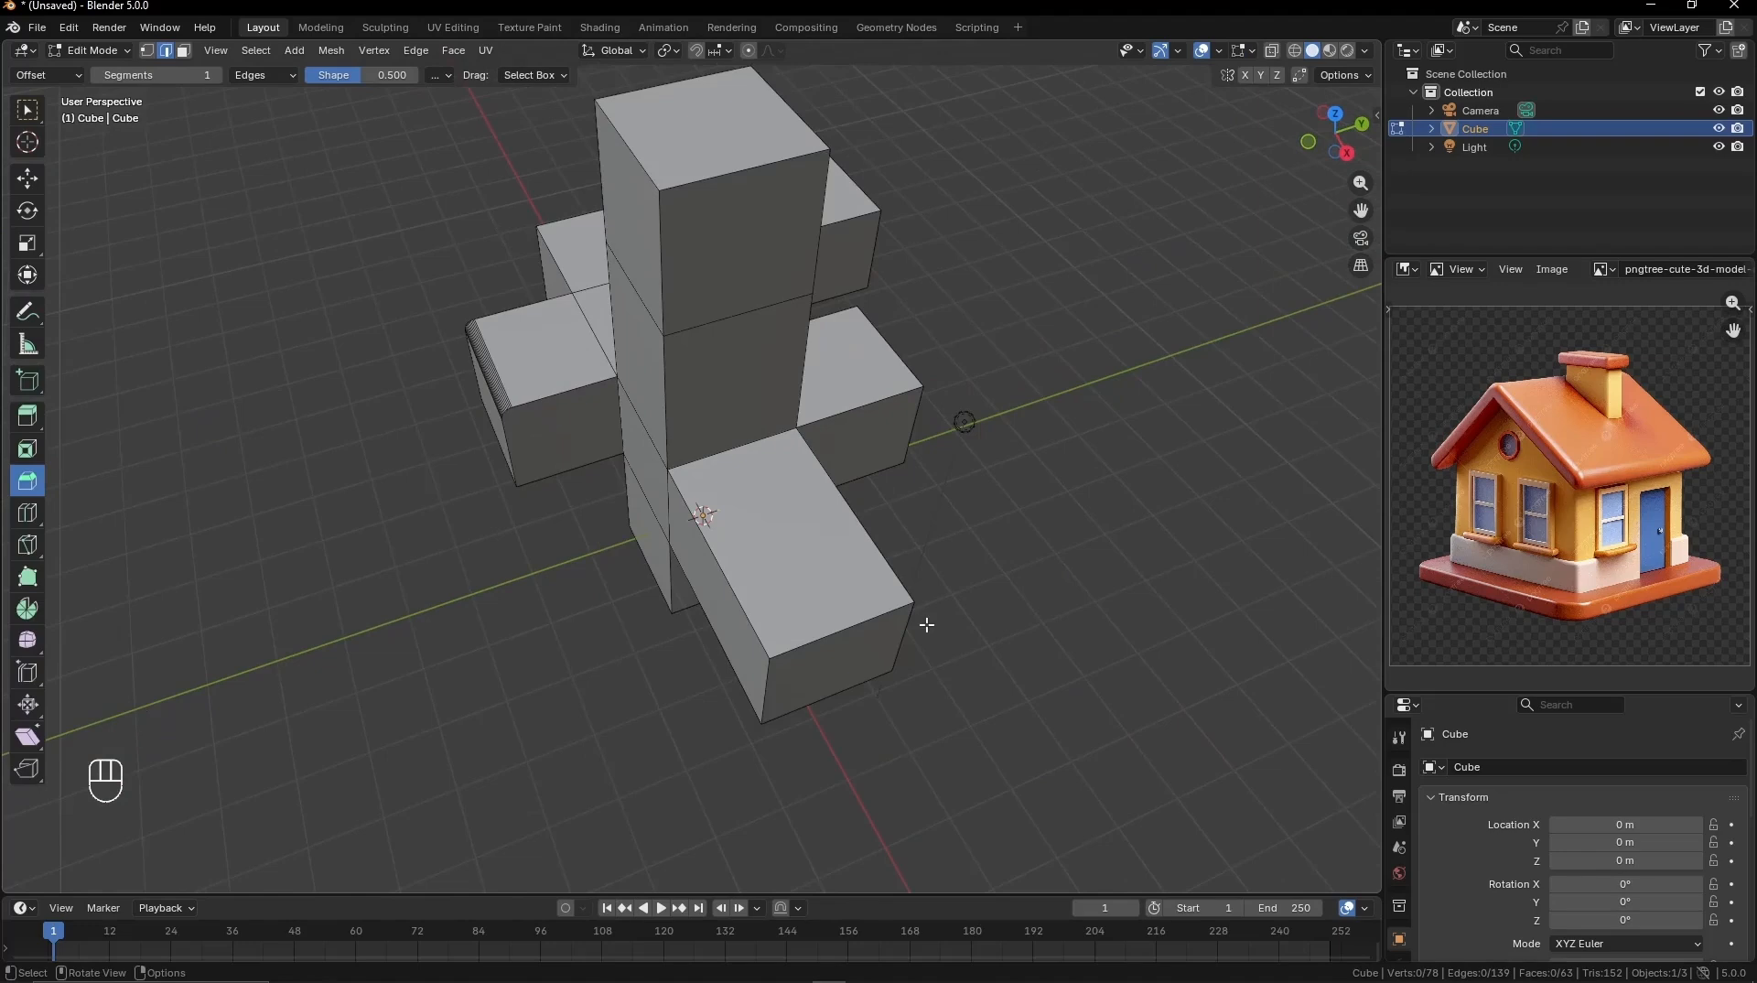
scroll(961, 624, up, 3)
middle_drag(1012, 623, 827, 628)
scroll(922, 638, down, 2)
shift+middle_drag(933, 605, 850, 579)
scroll(837, 574, down, 3)
scroll(819, 576, up, 4)
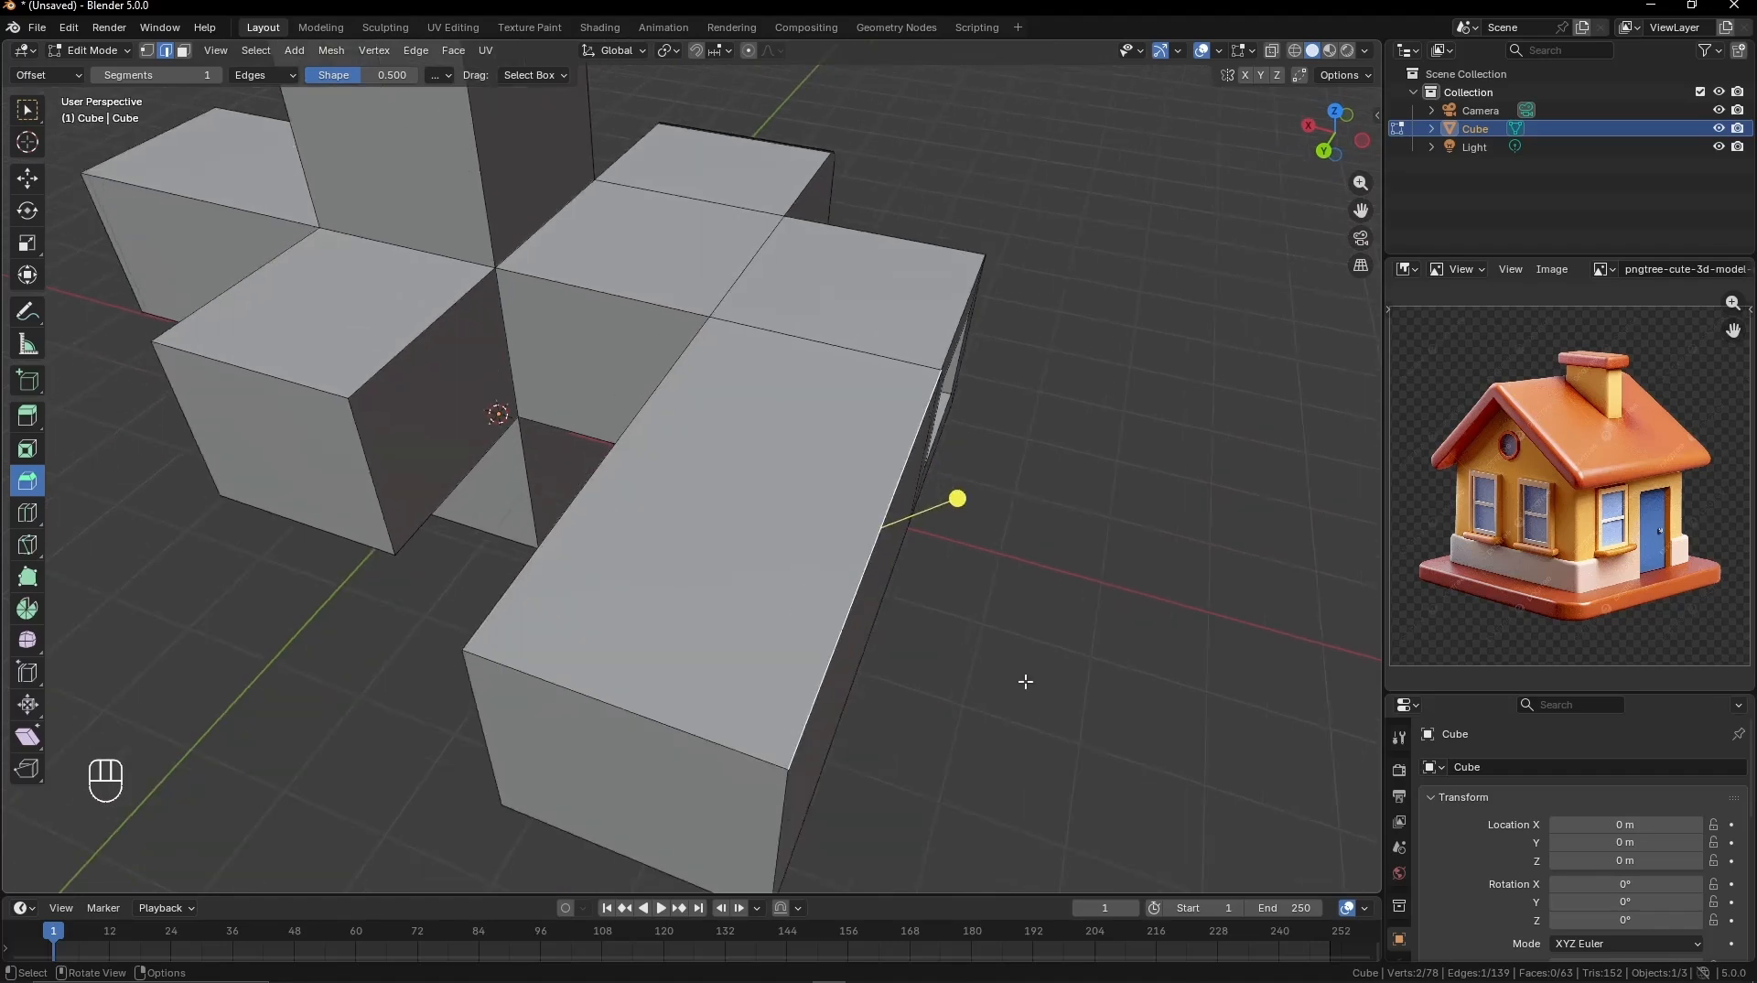
key(ctrl+b)
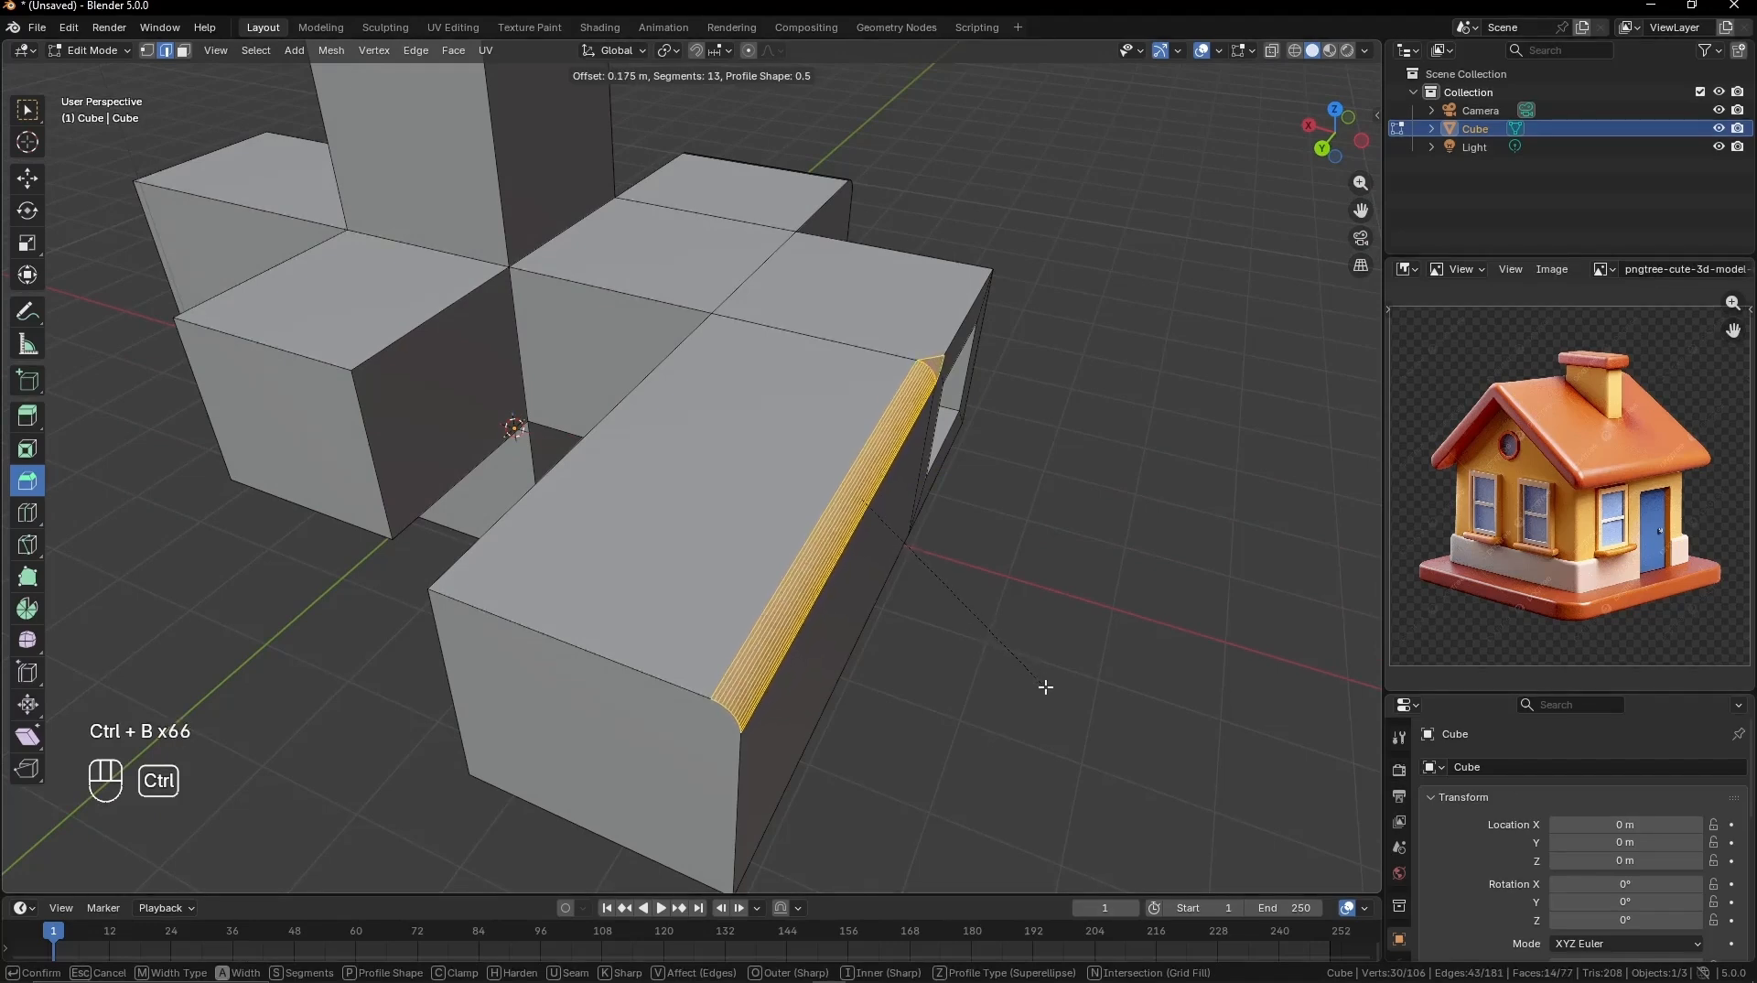
scroll(1050, 691, down, 12)
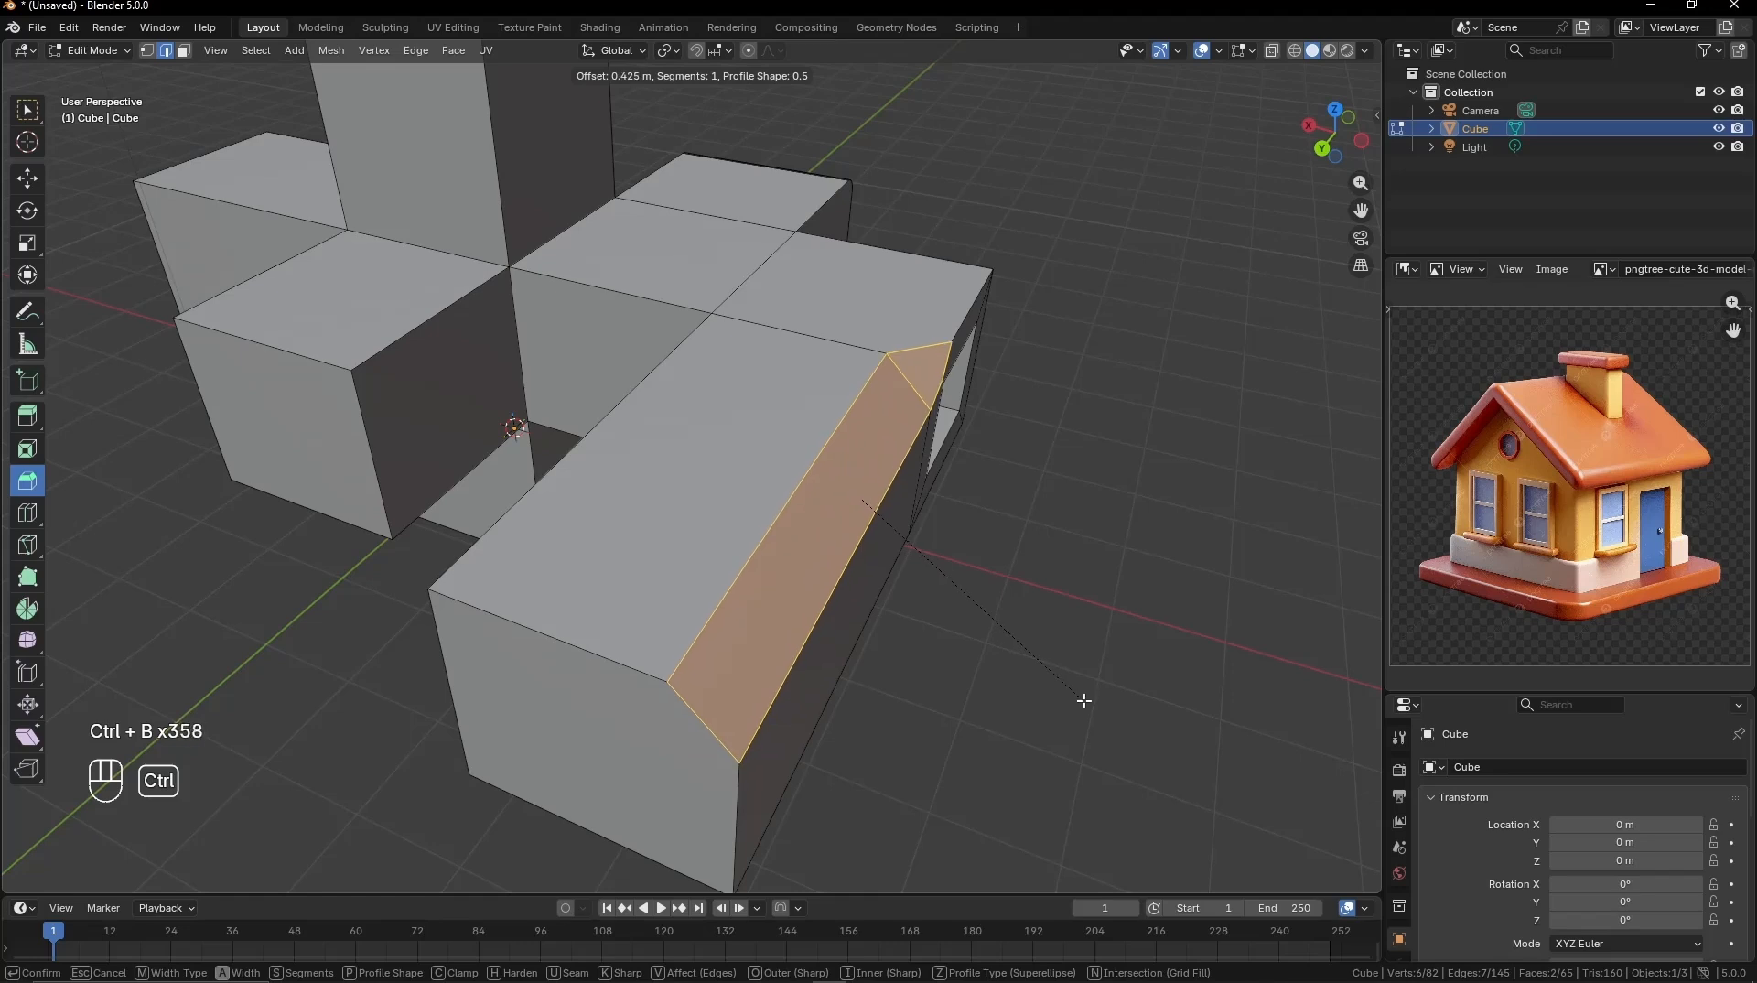
Step: Raise the long branch's edge bevel to 9 segments with an offset of about 0.39 m, and finish the bevel
scroll(1083, 700, up, 1)
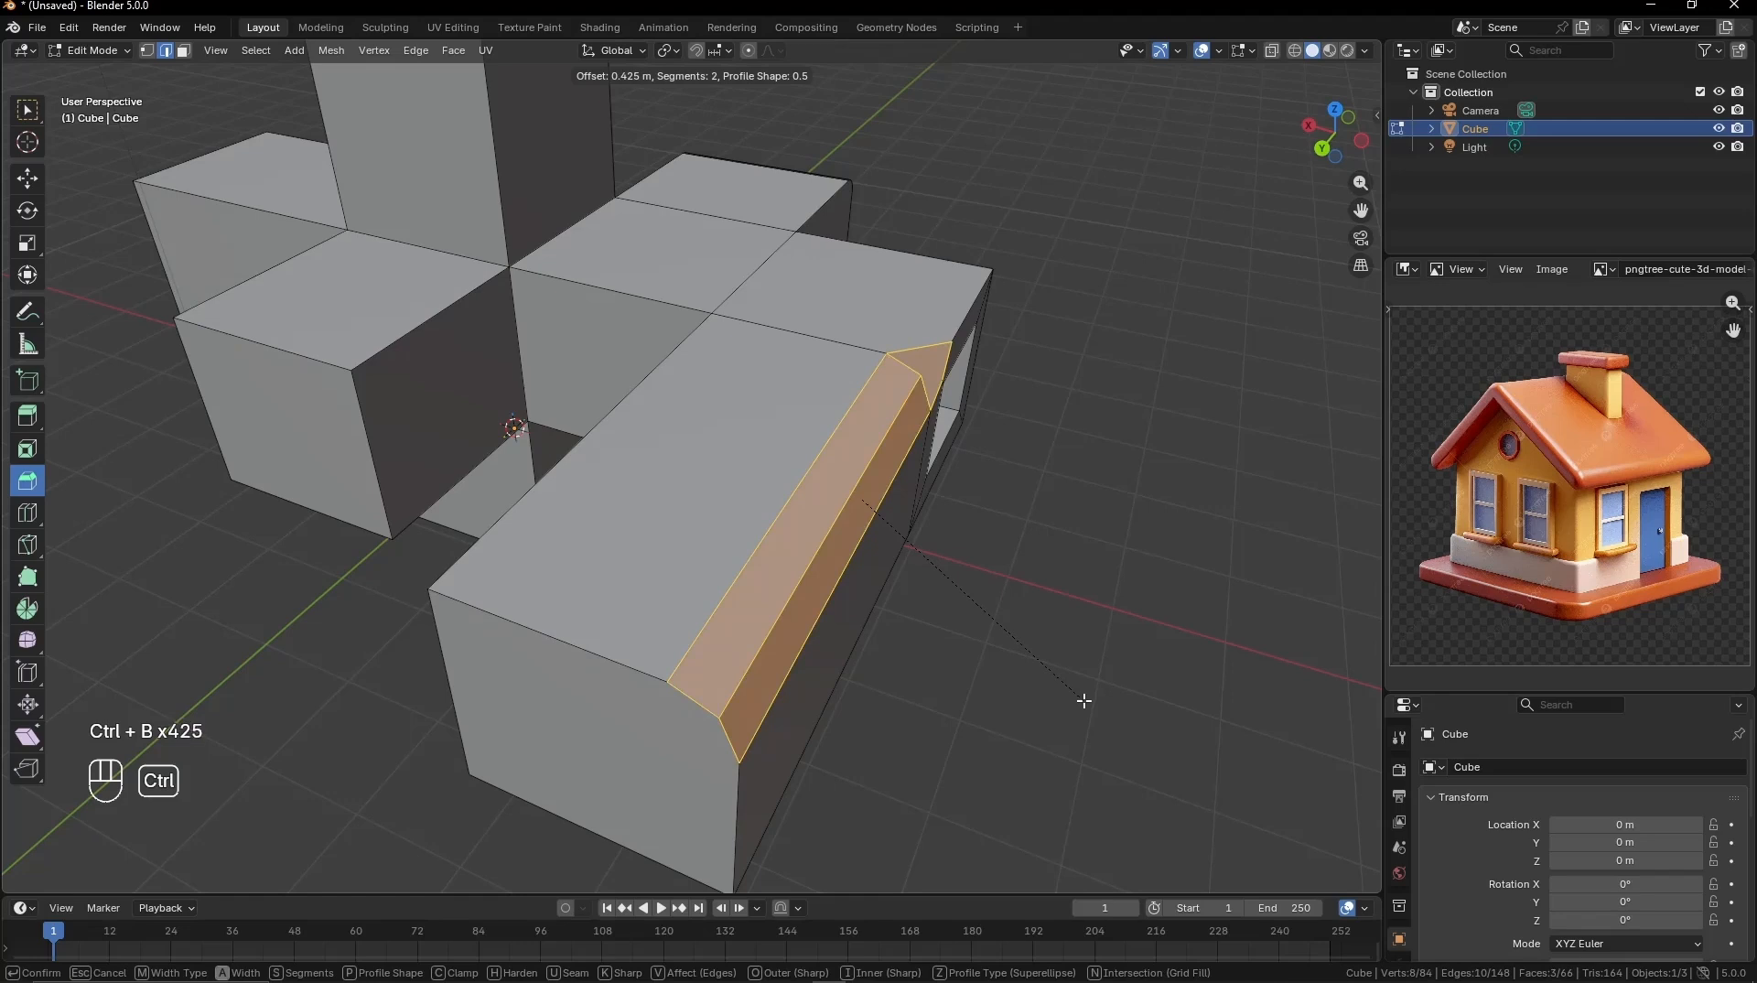
scroll(1083, 699, up, 1)
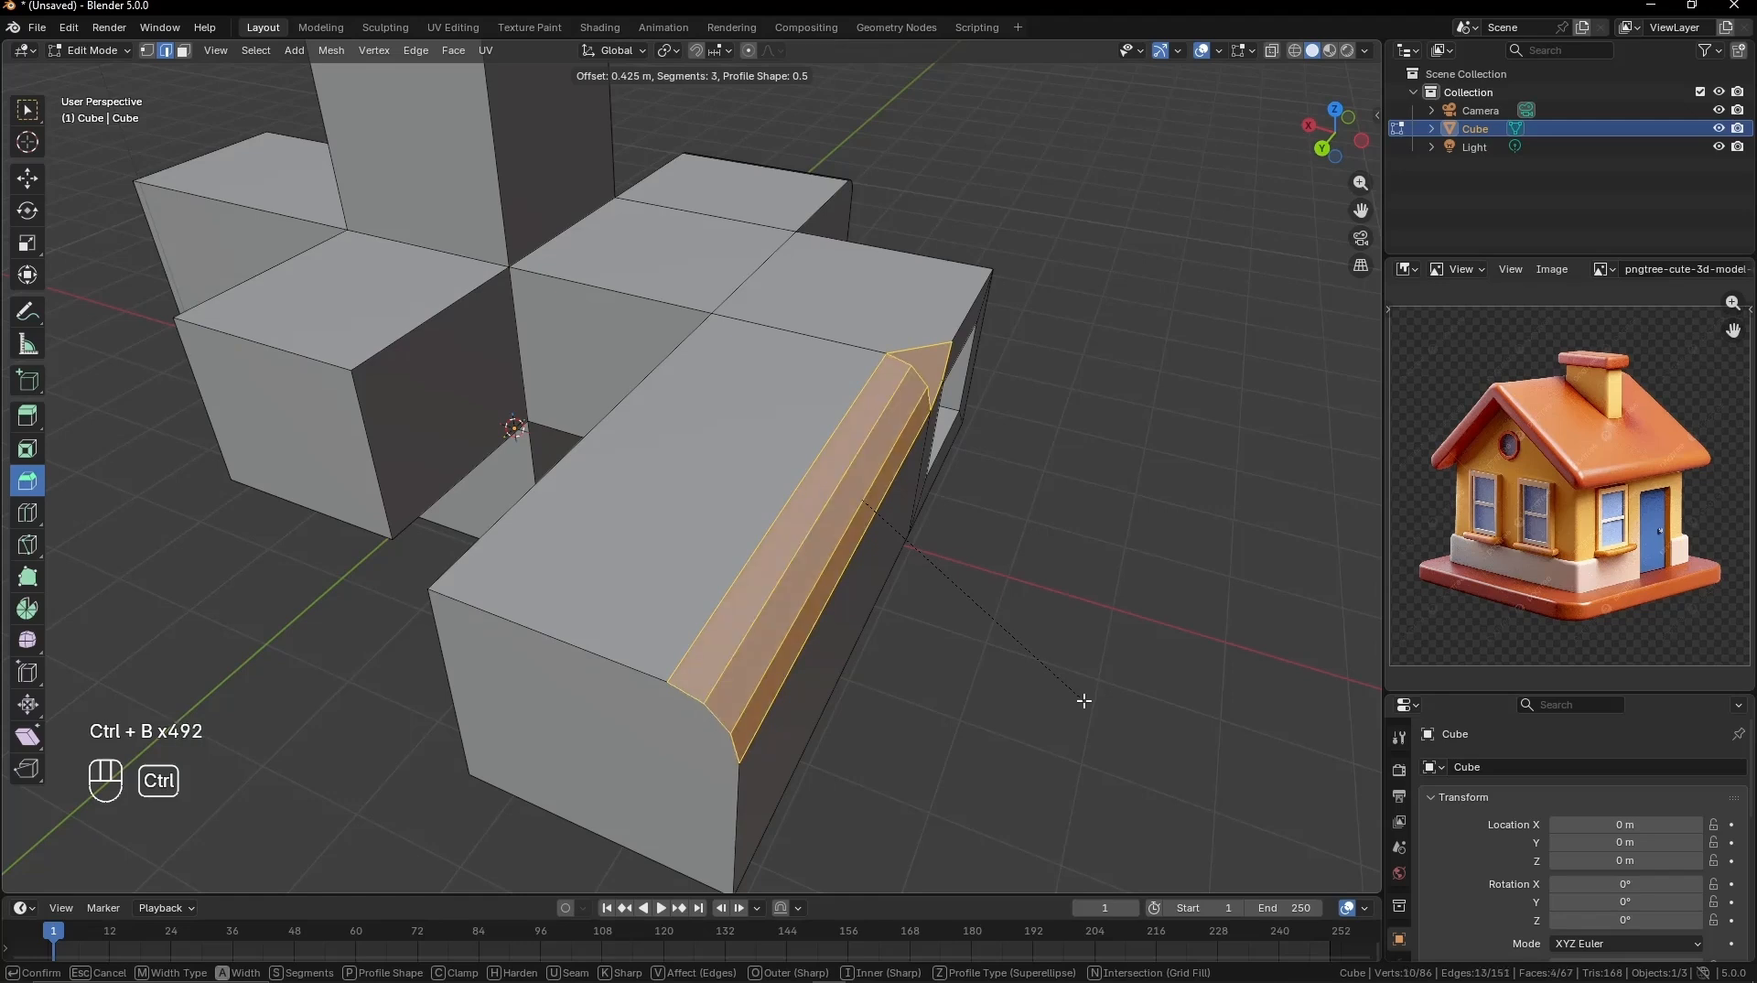
scroll(1084, 700, up, 3)
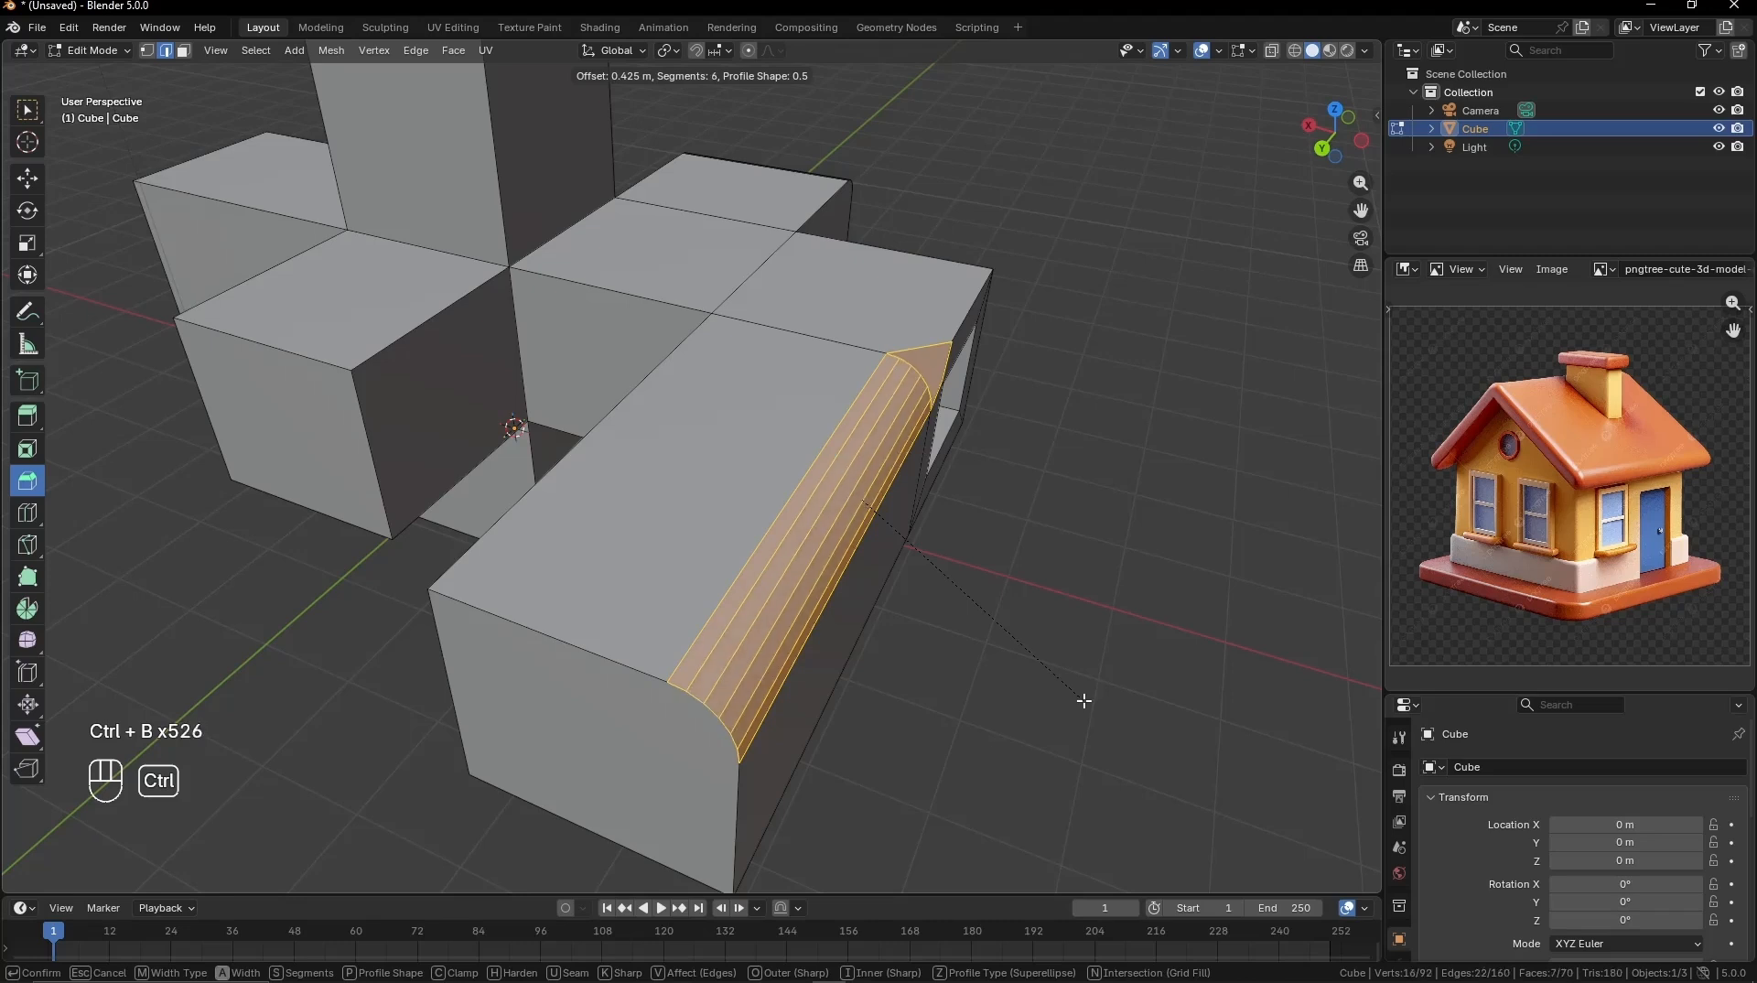
scroll(1084, 699, up, 2)
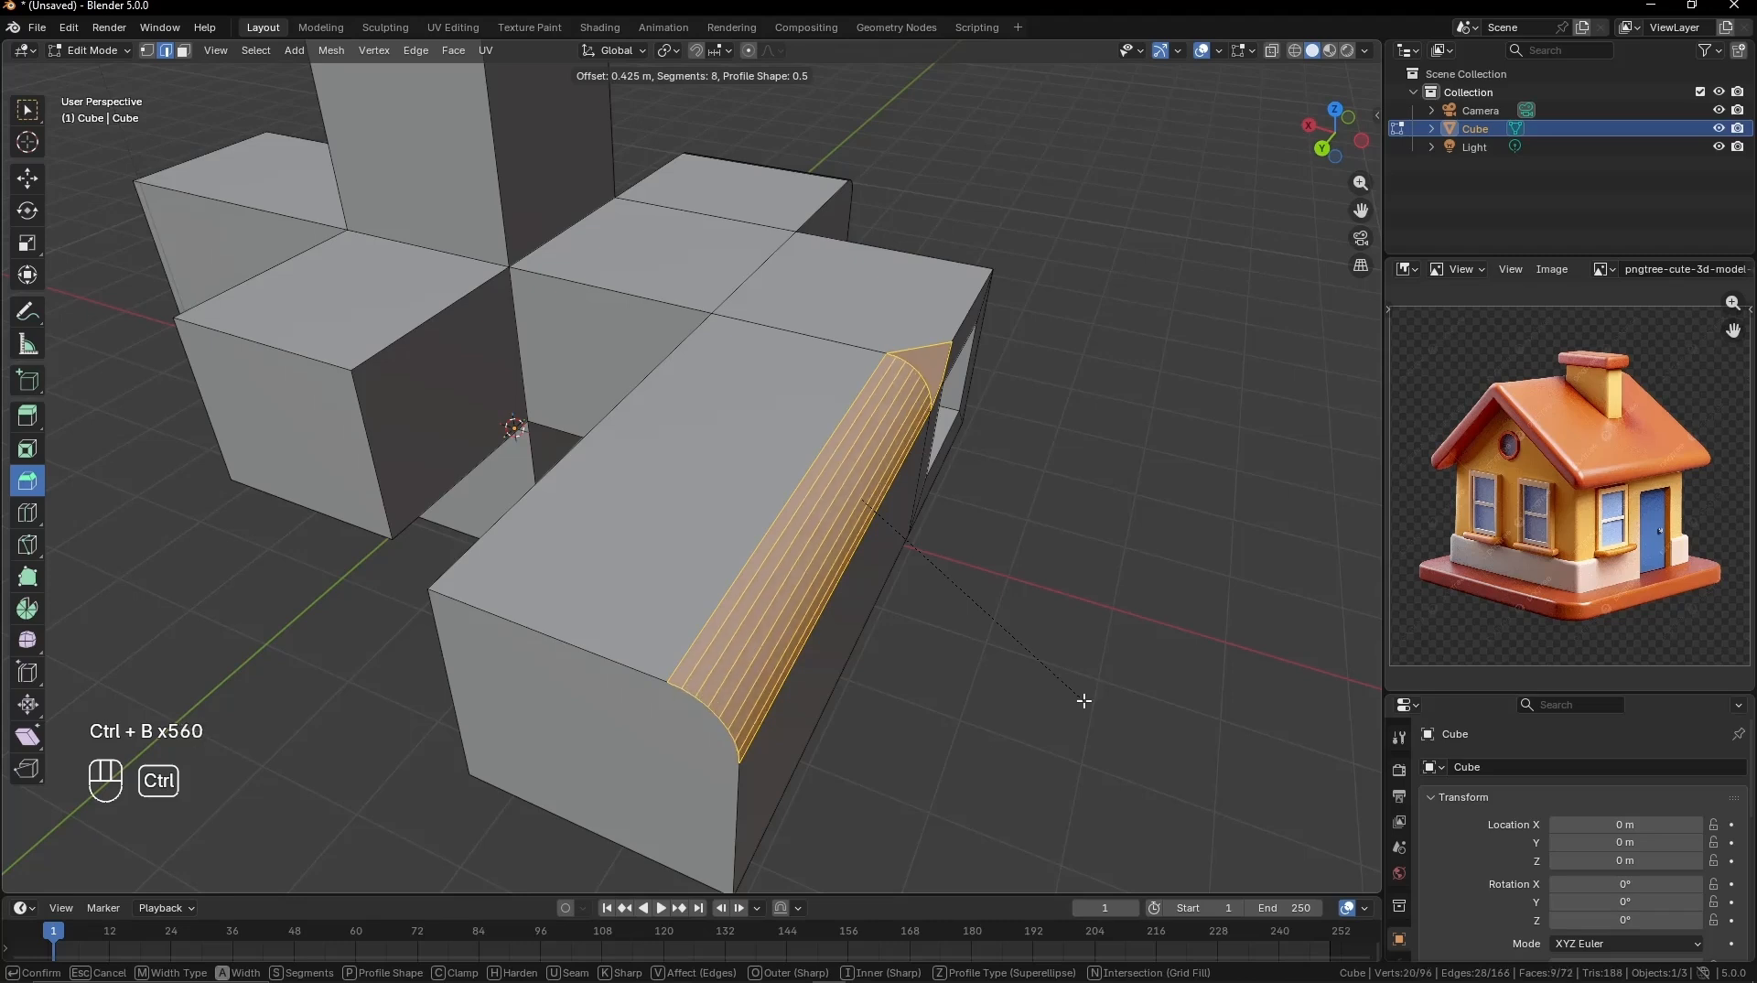
scroll(1083, 700, up, 1)
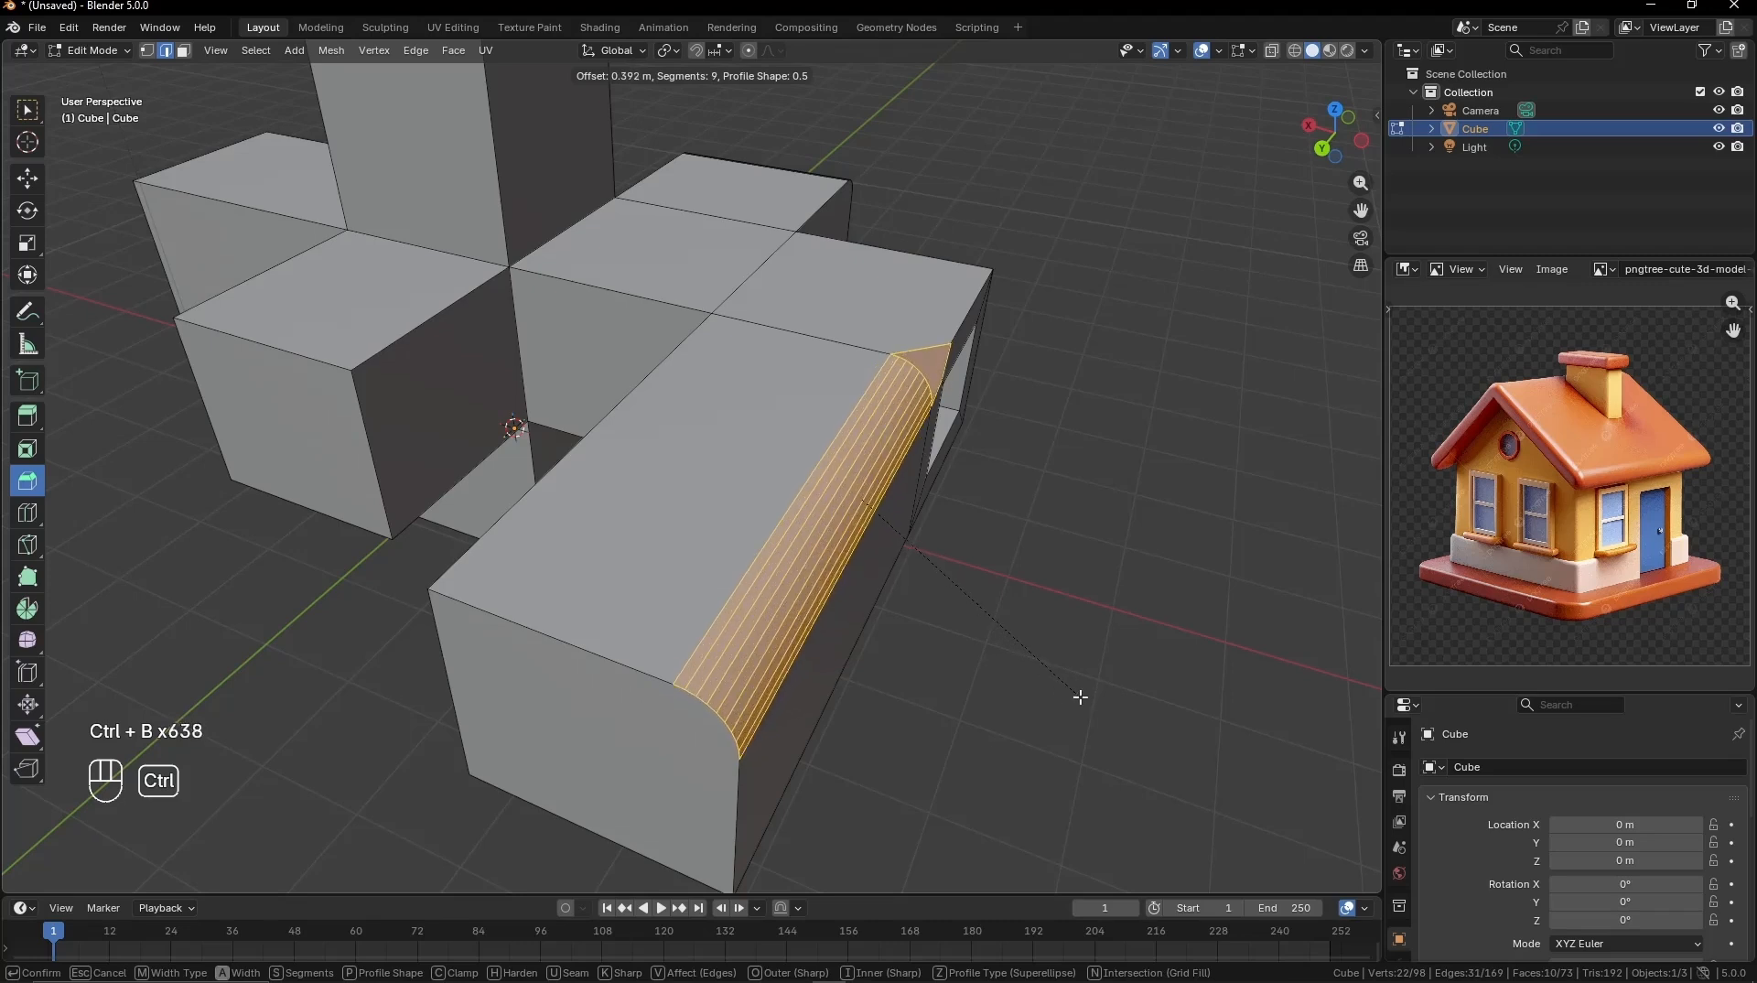
scroll(1080, 696, up, 15)
click(1080, 696)
key(Tab)
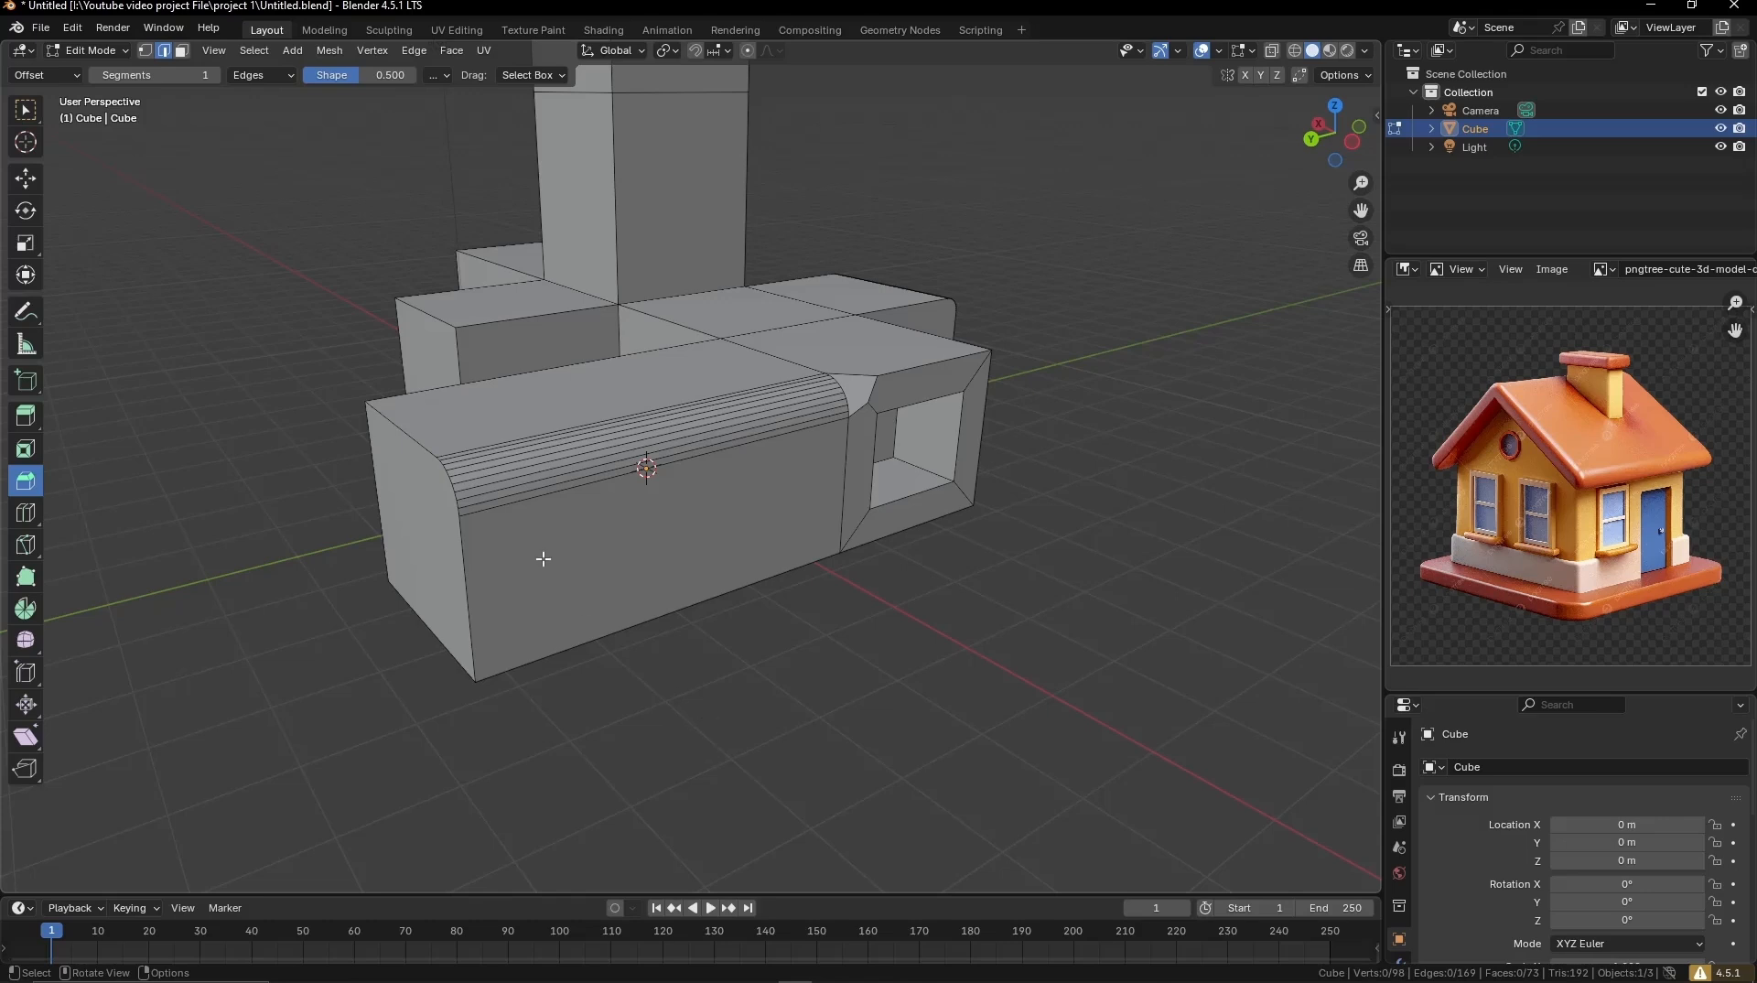
Step: Add a single centred loop cut across the positive X arm and return to the selection tool
click(25, 512)
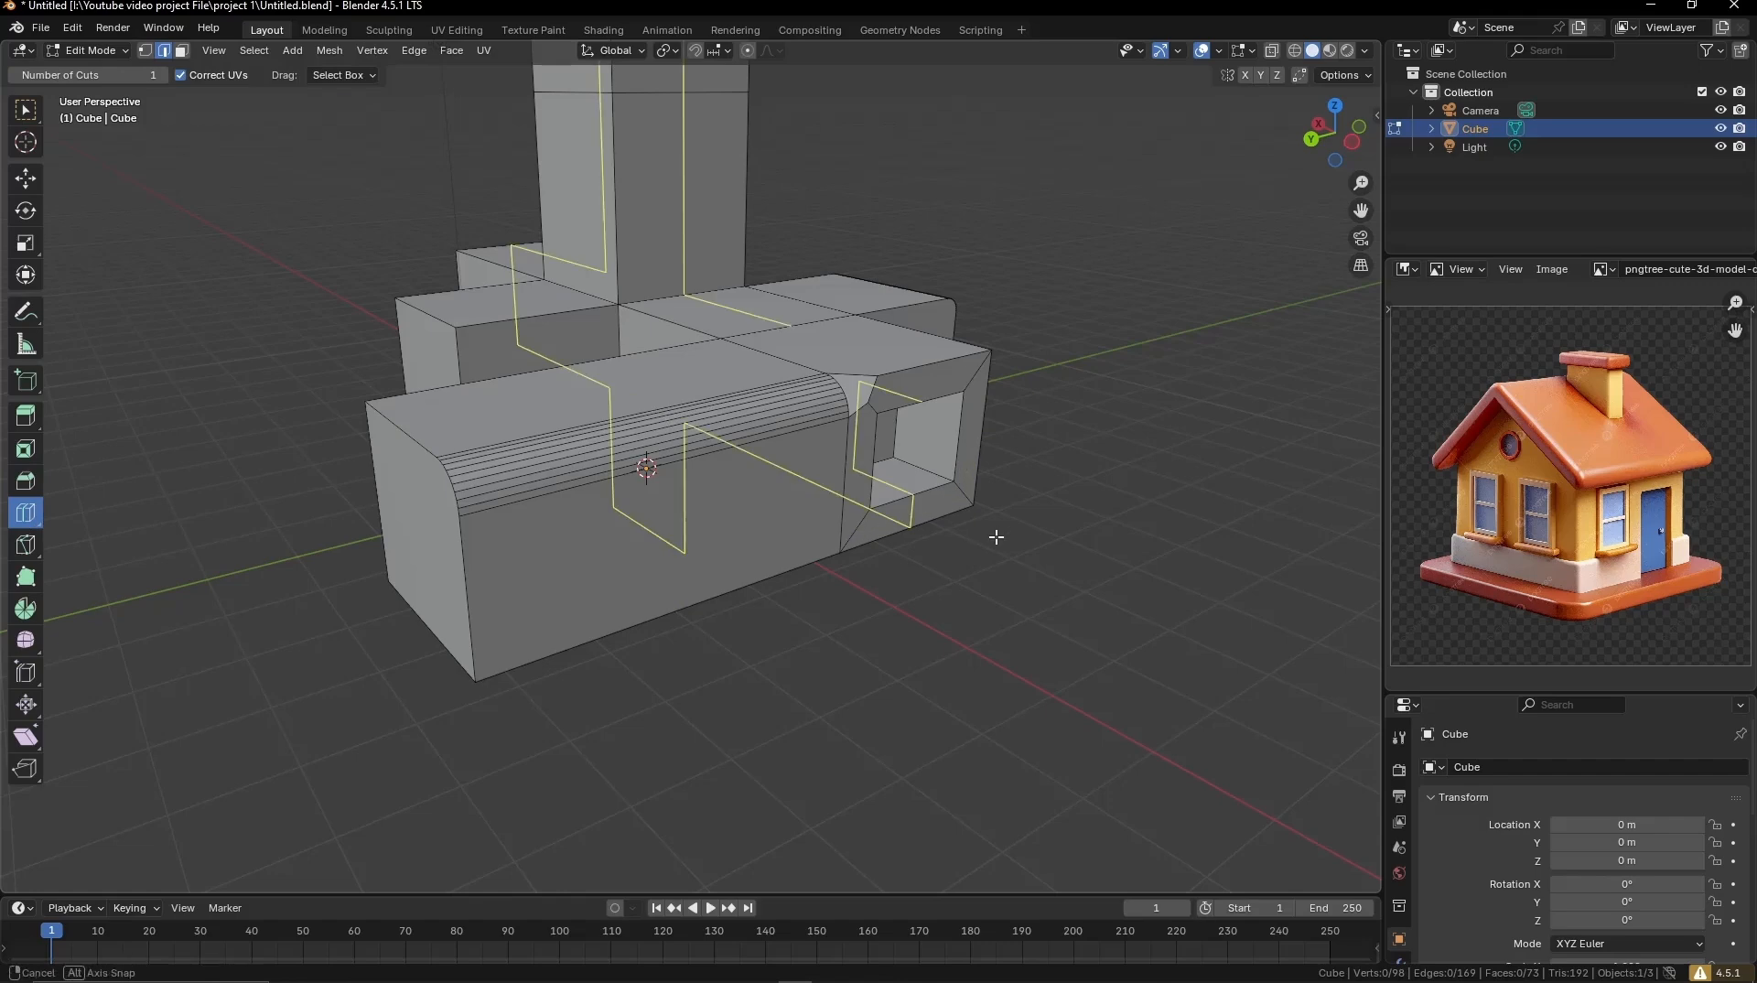
middle_drag(989, 534, 965, 431)
scroll(964, 431, down, 5)
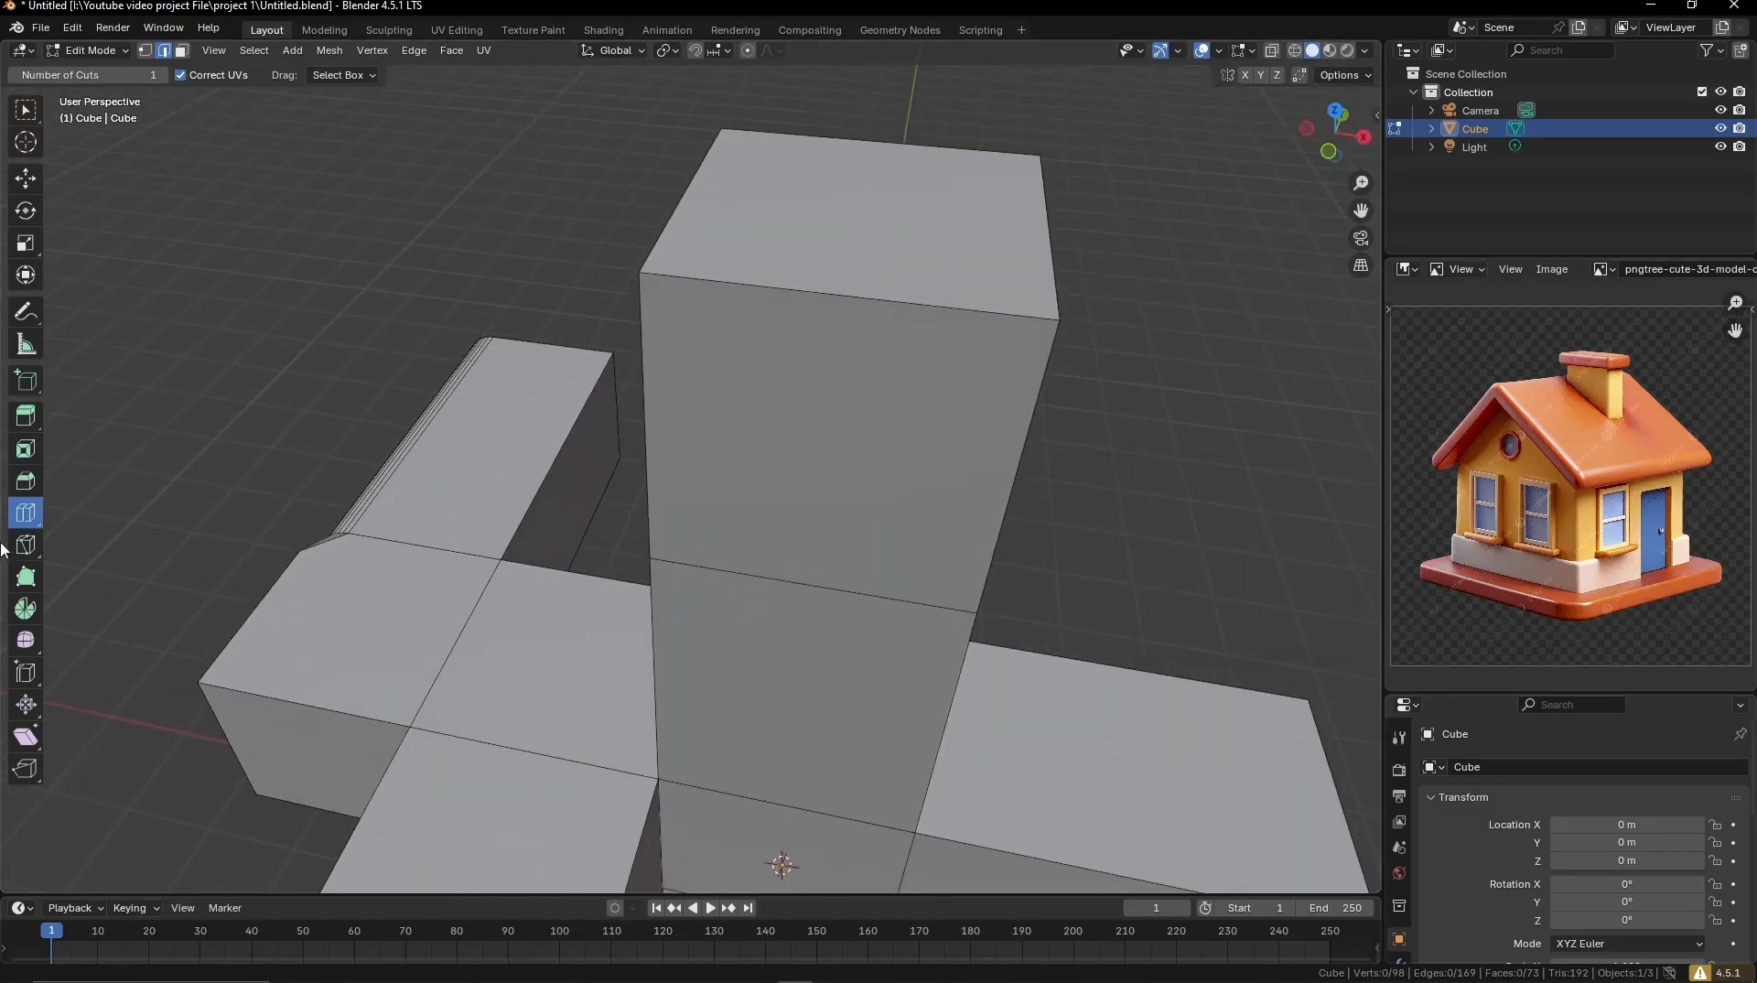
middle_drag(750, 698, 802, 608)
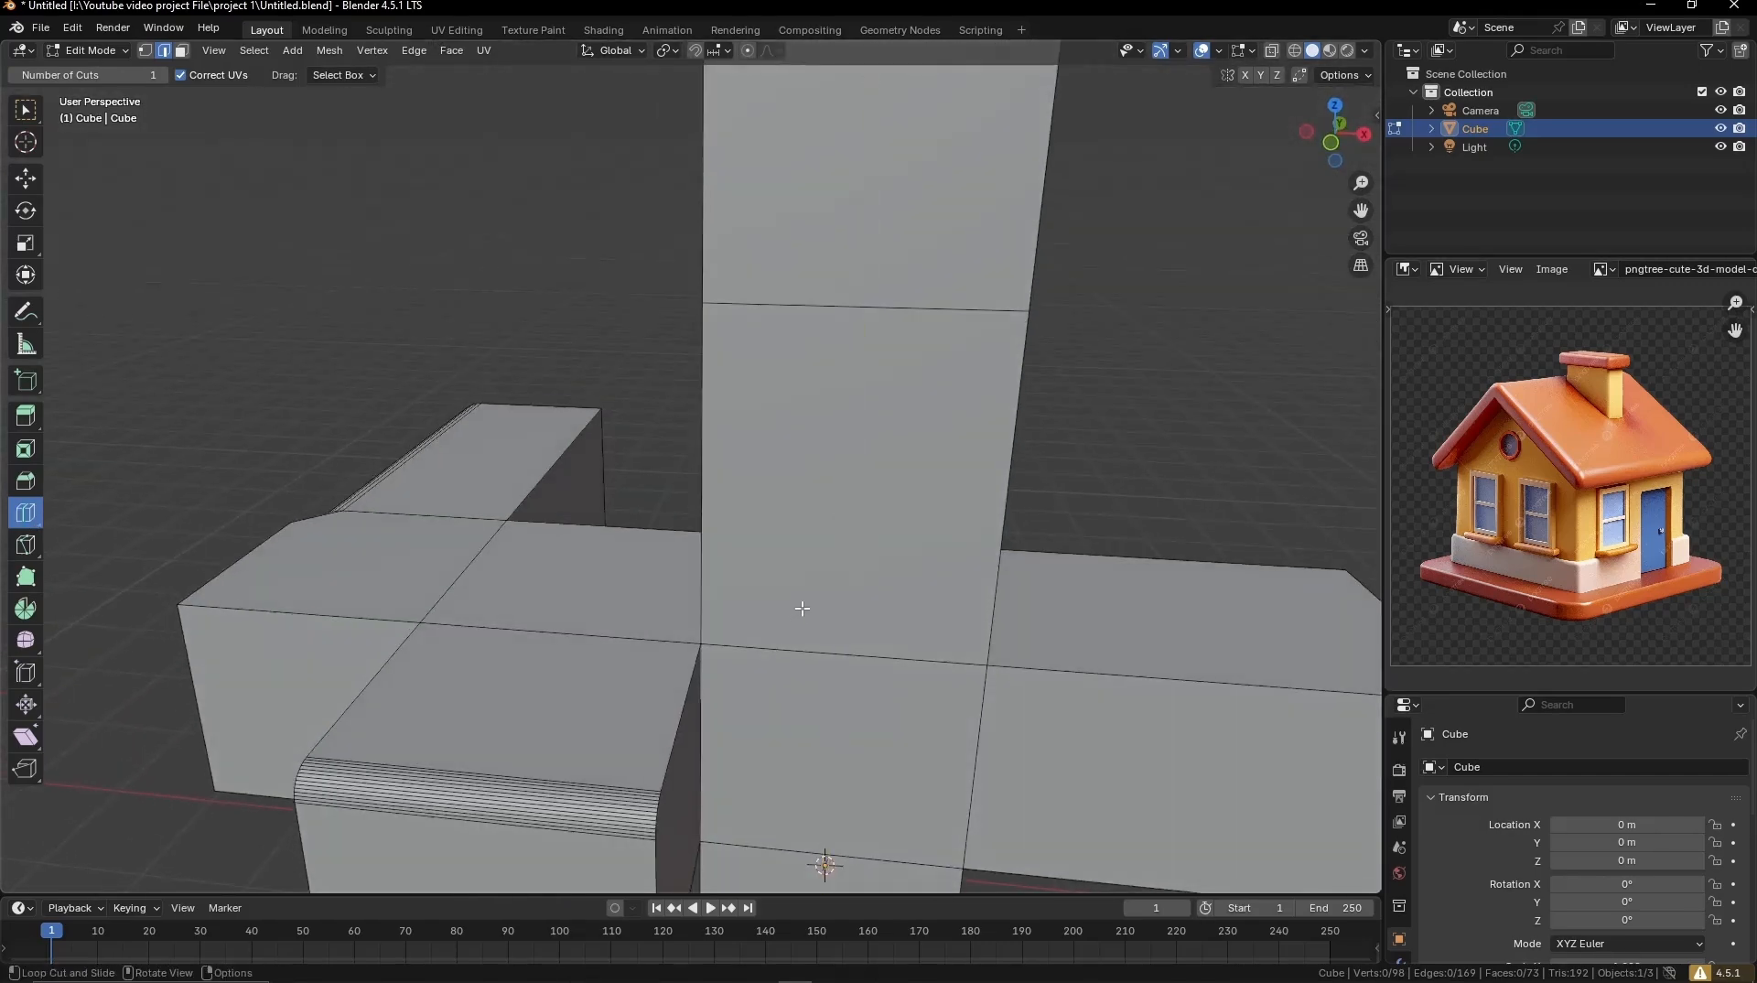
middle_drag(1001, 498, 954, 486)
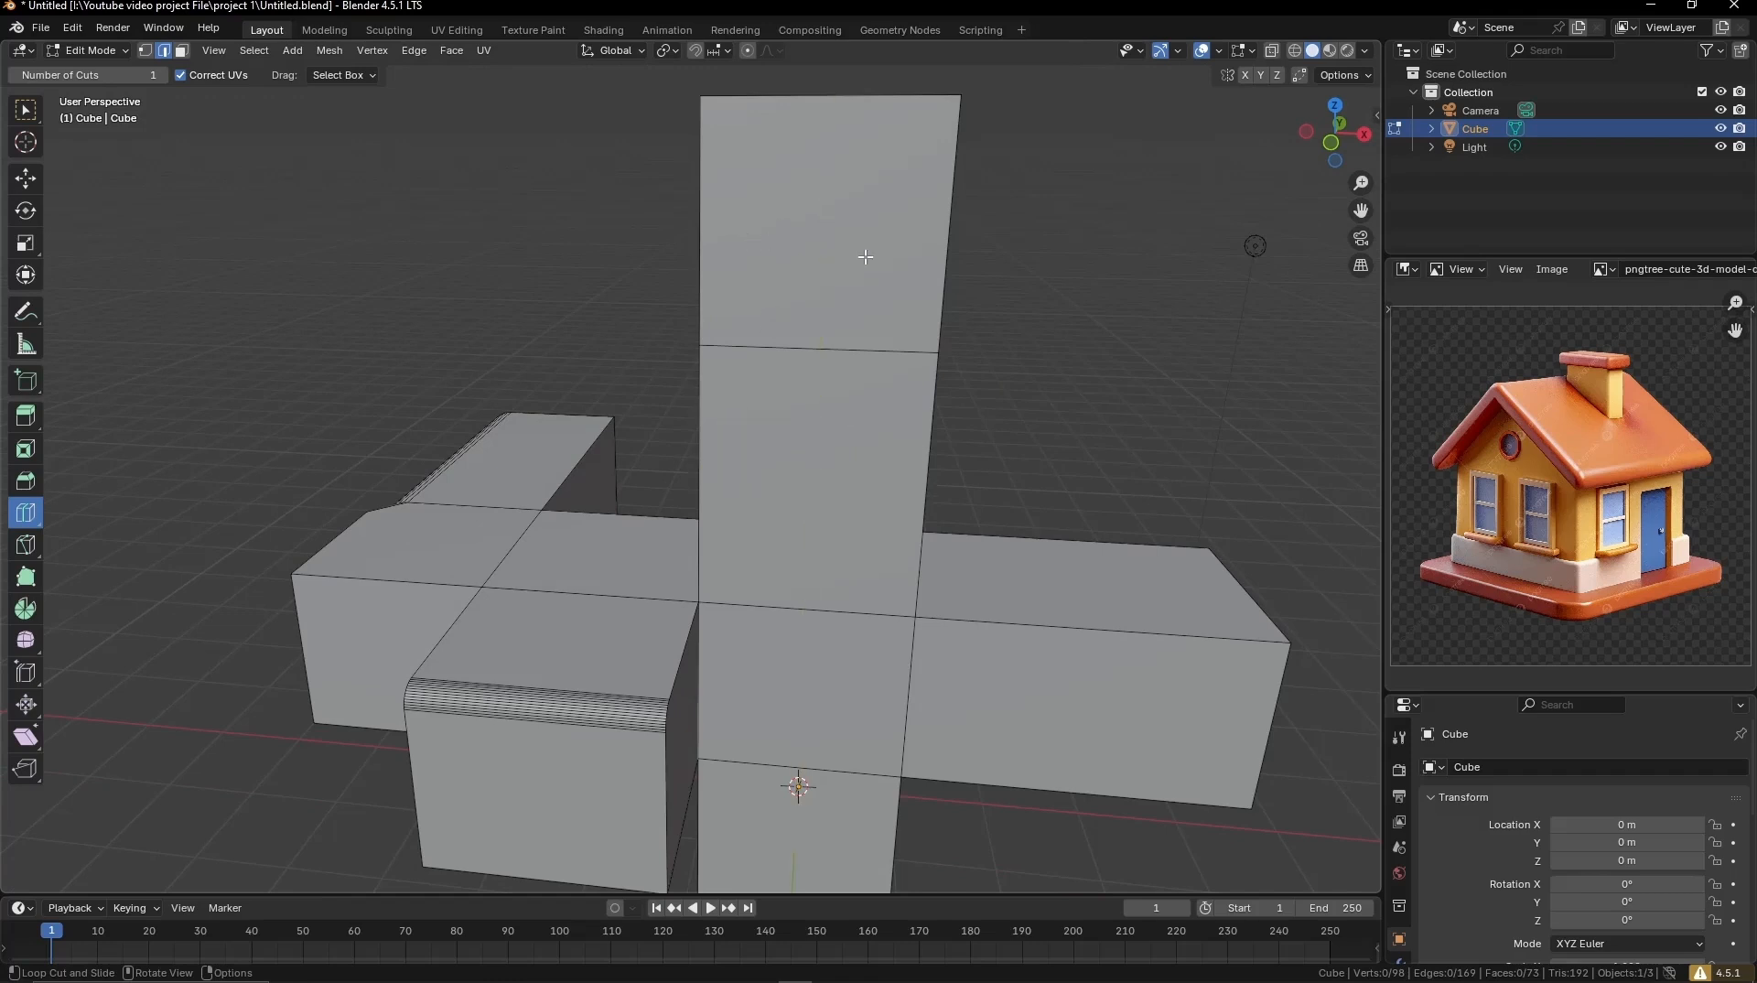
click(1094, 665)
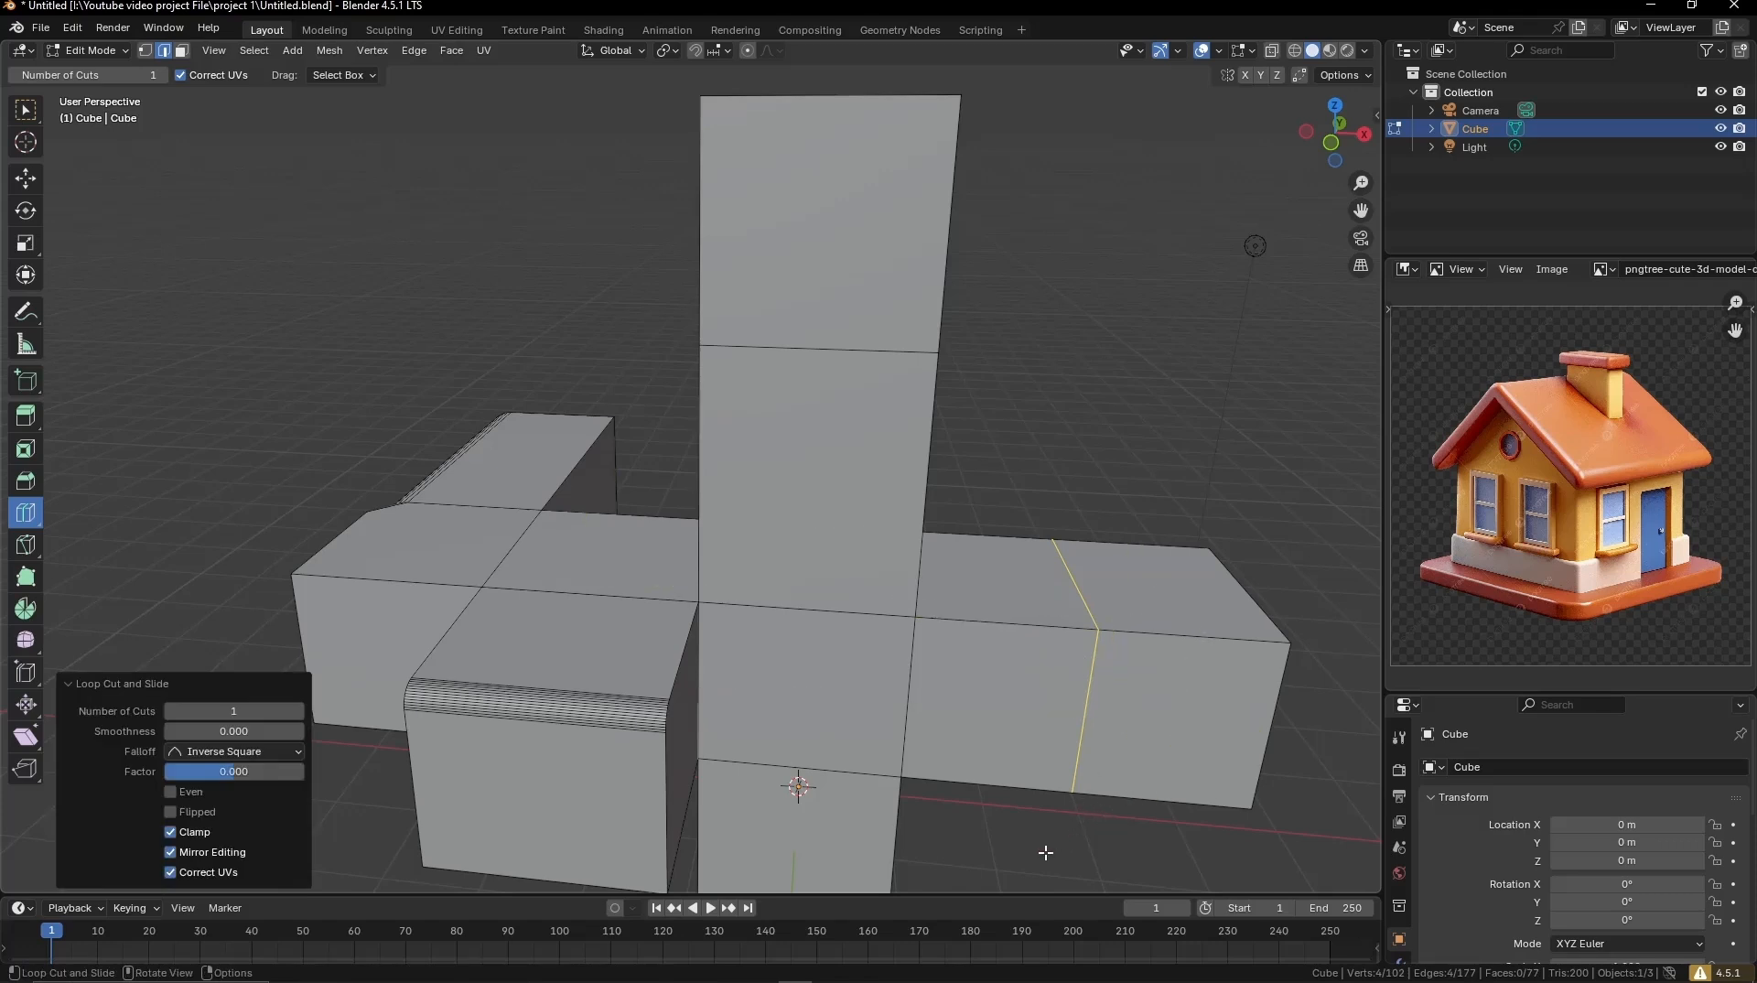
click(27, 113)
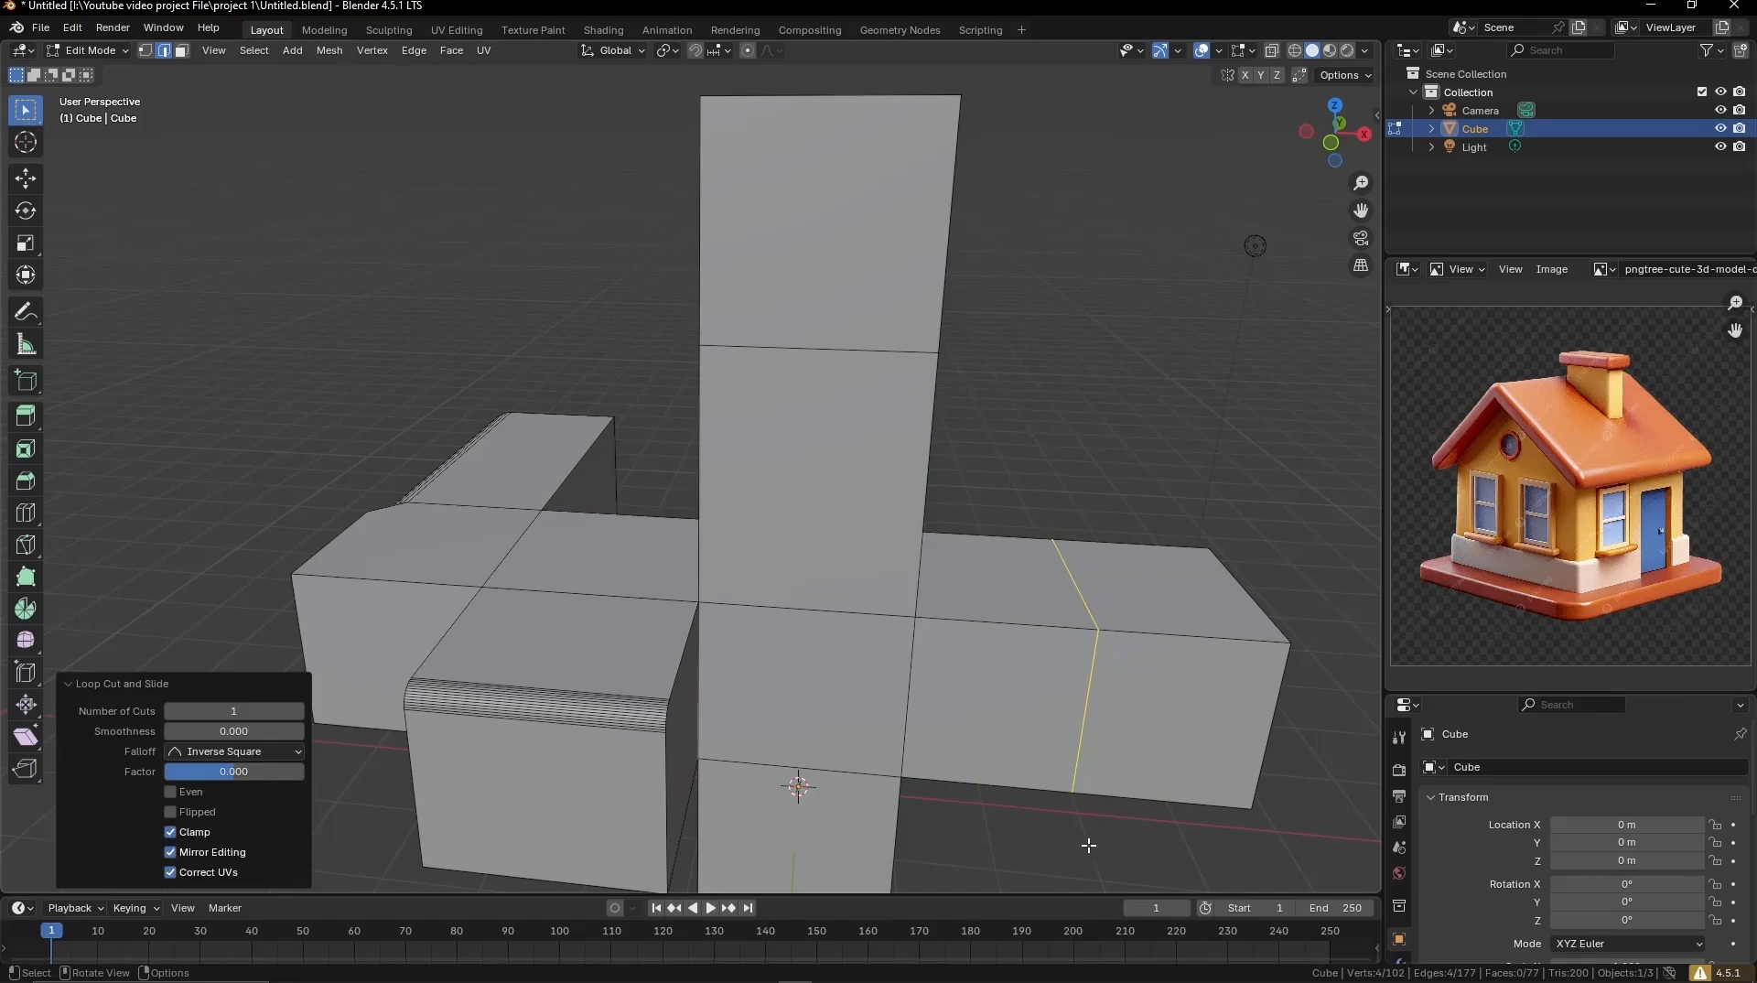
click(896, 485)
middle_drag(897, 485, 854, 686)
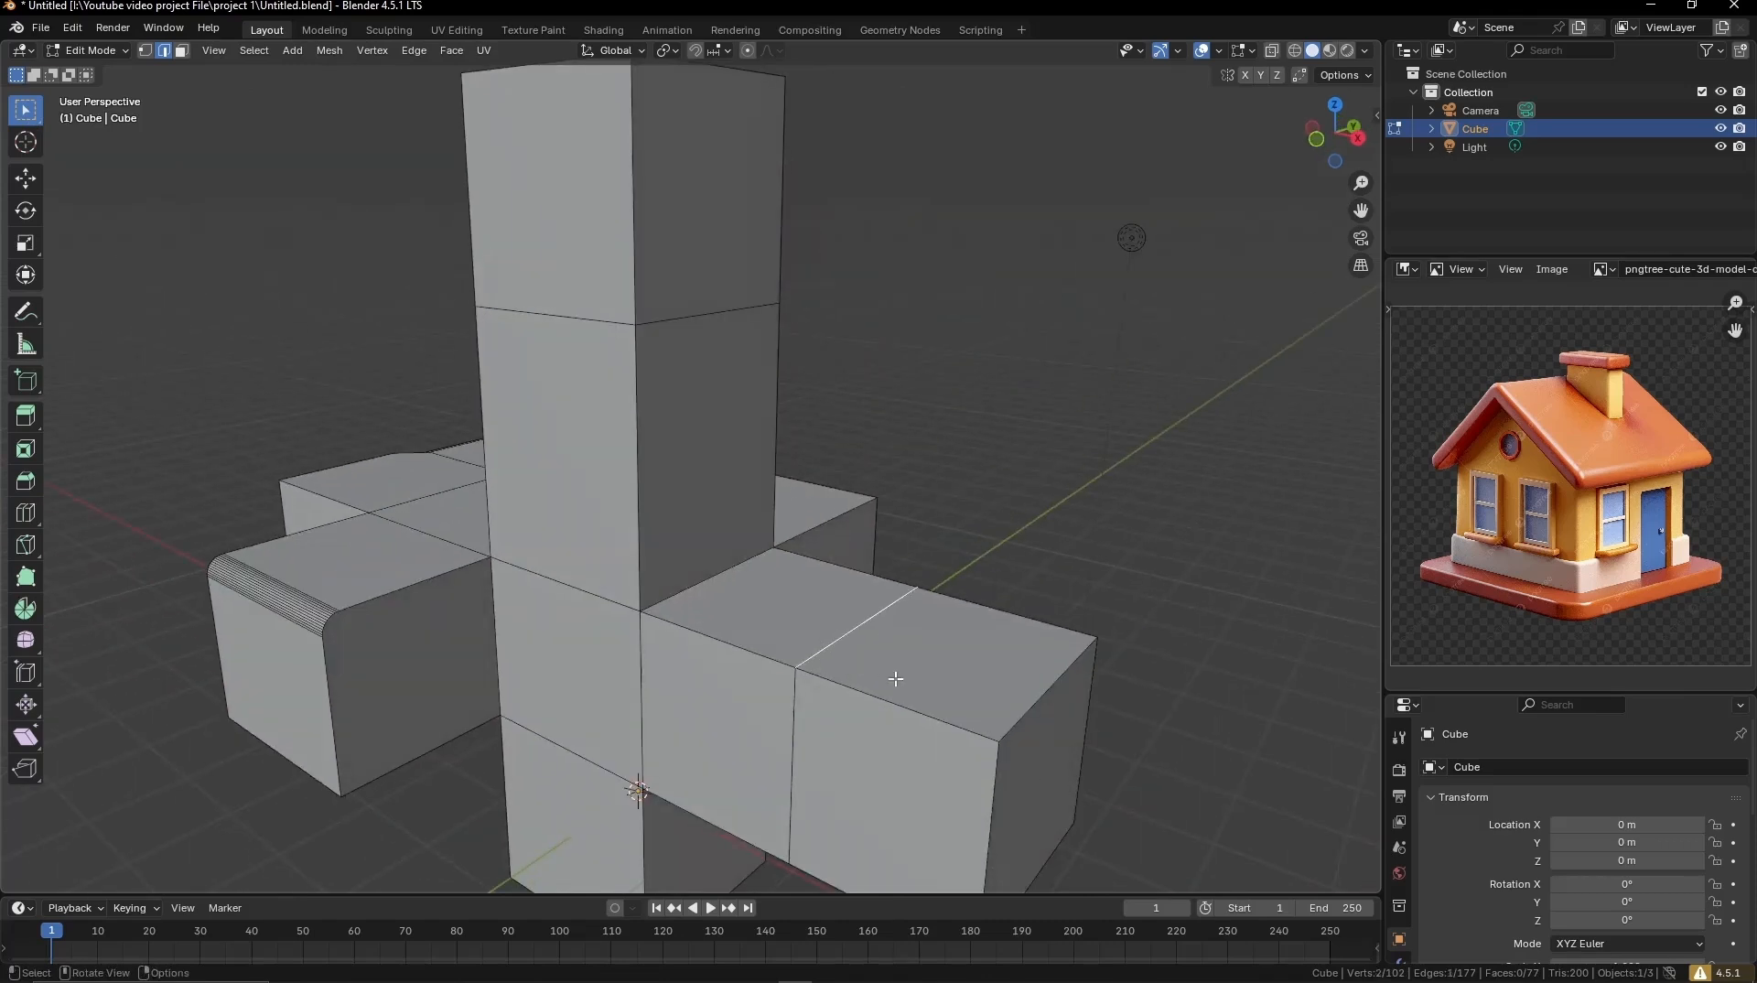
Step: Add a single centred loop cut around the tower's uppermost block and clear the selection
click(24, 514)
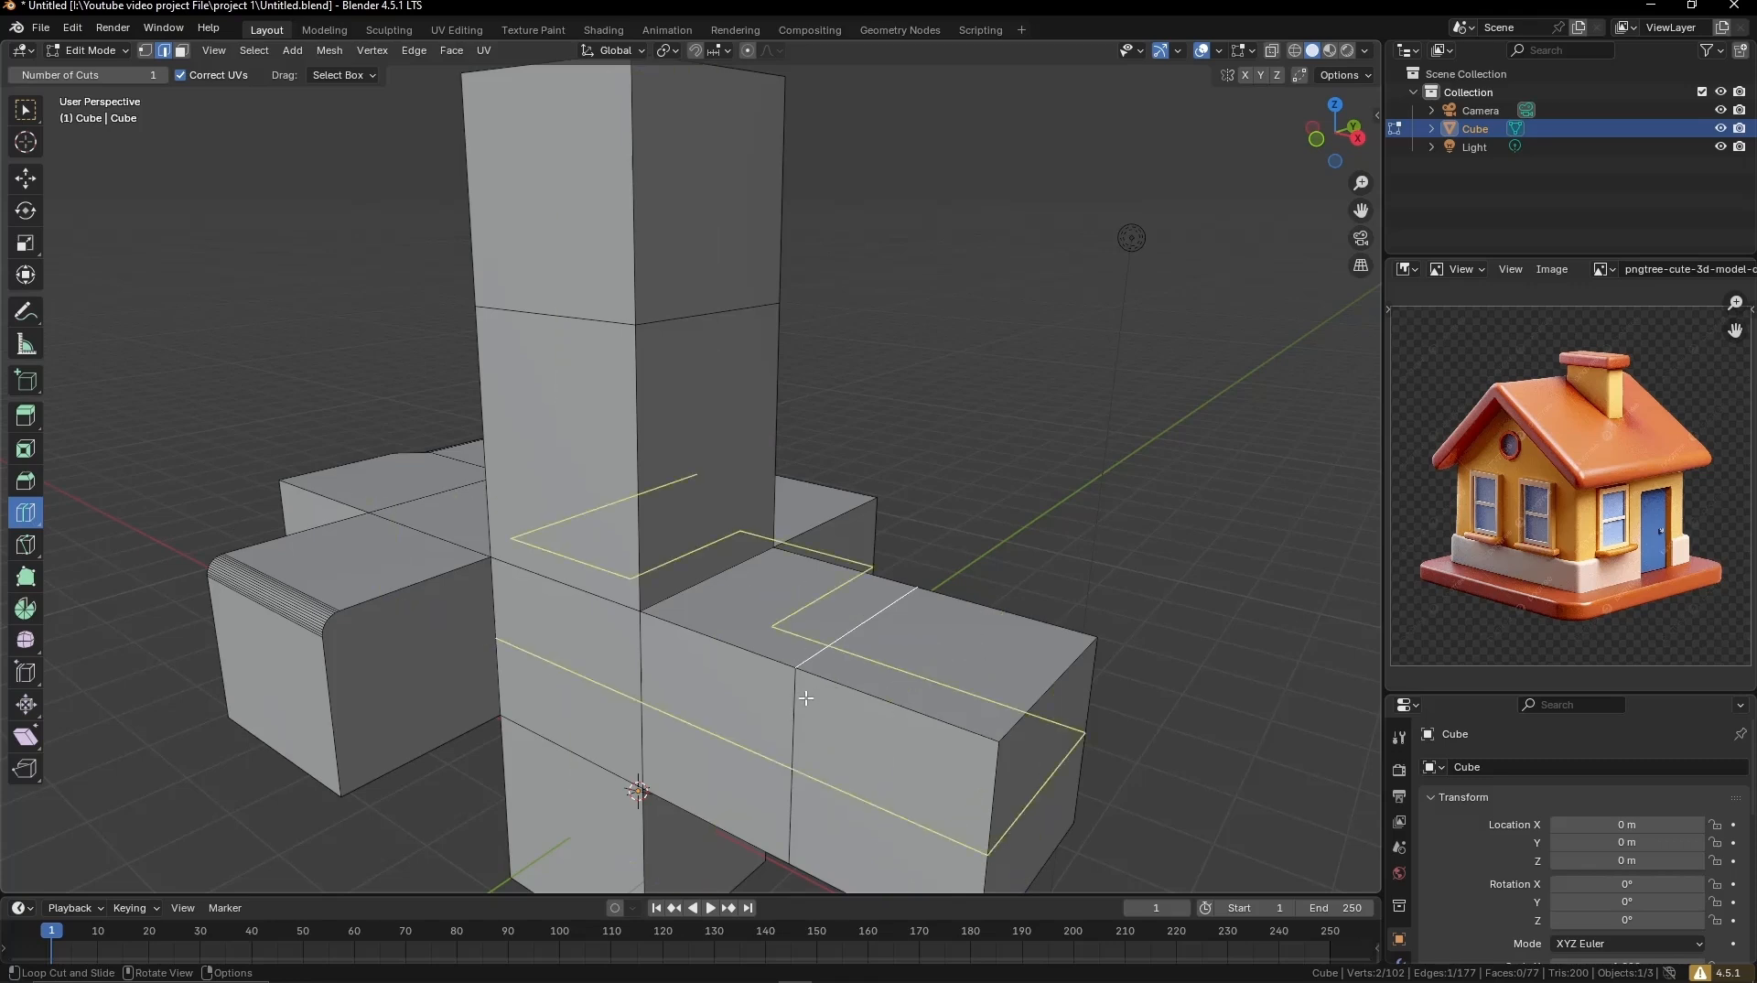
scroll(897, 705, down, 3)
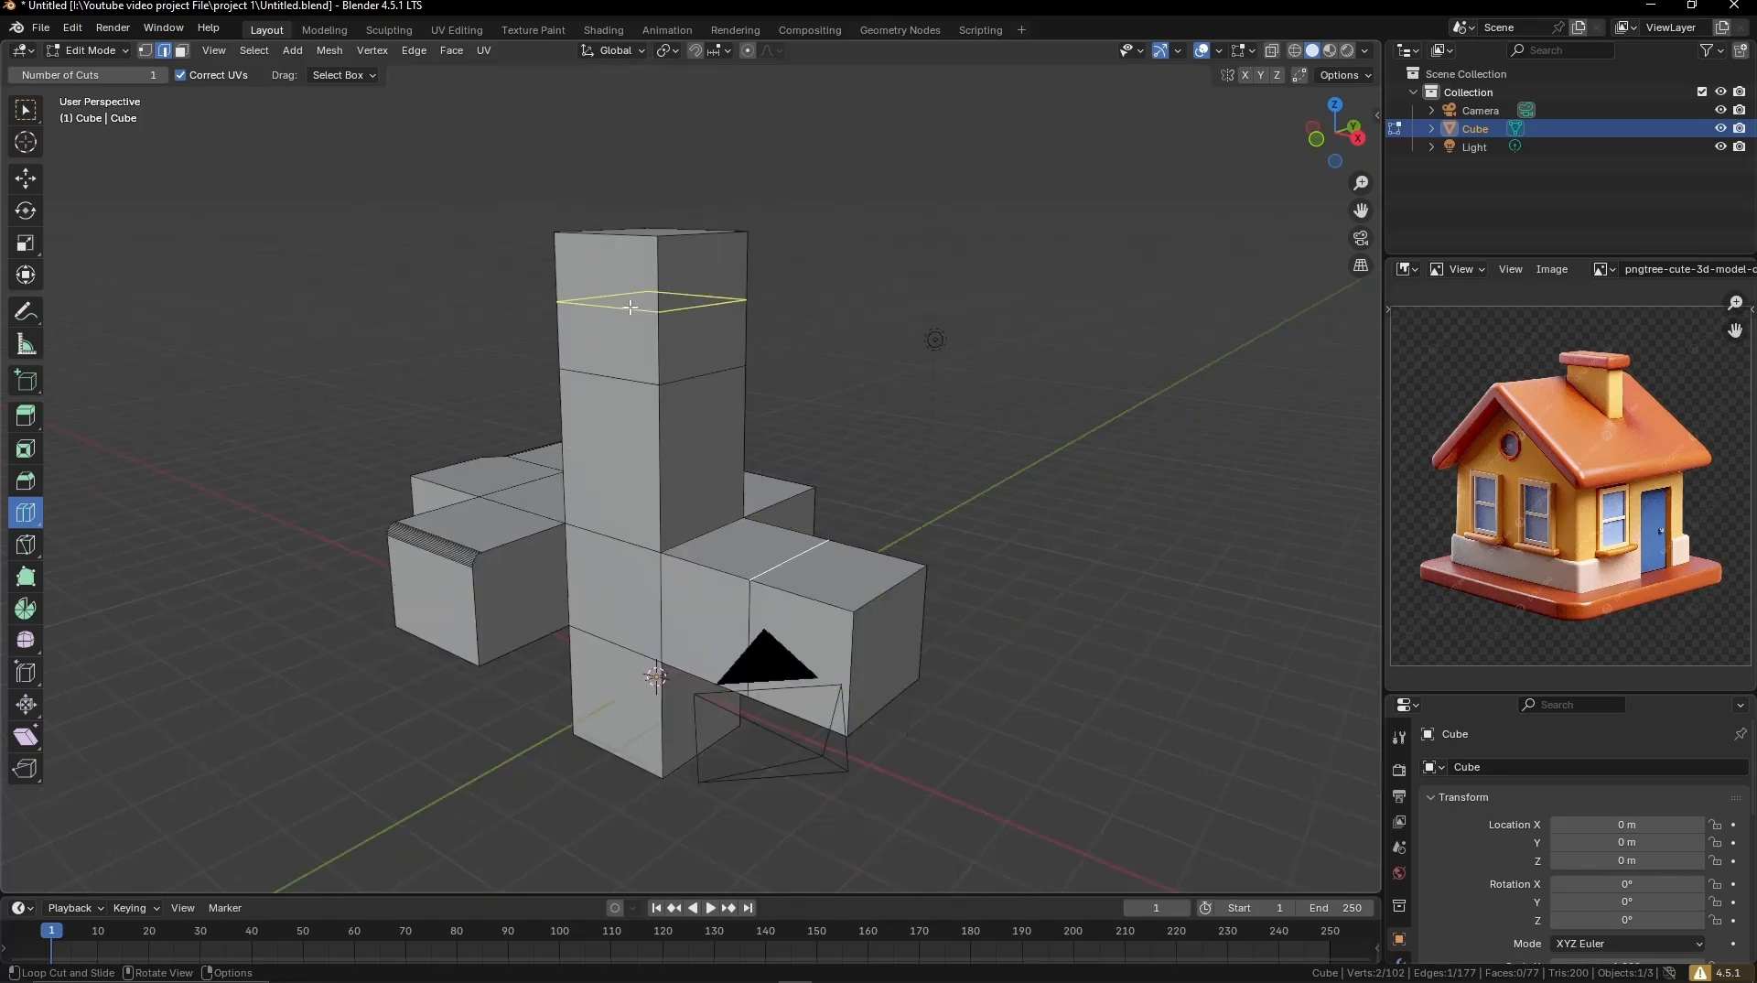
scroll(631, 307, up, 3)
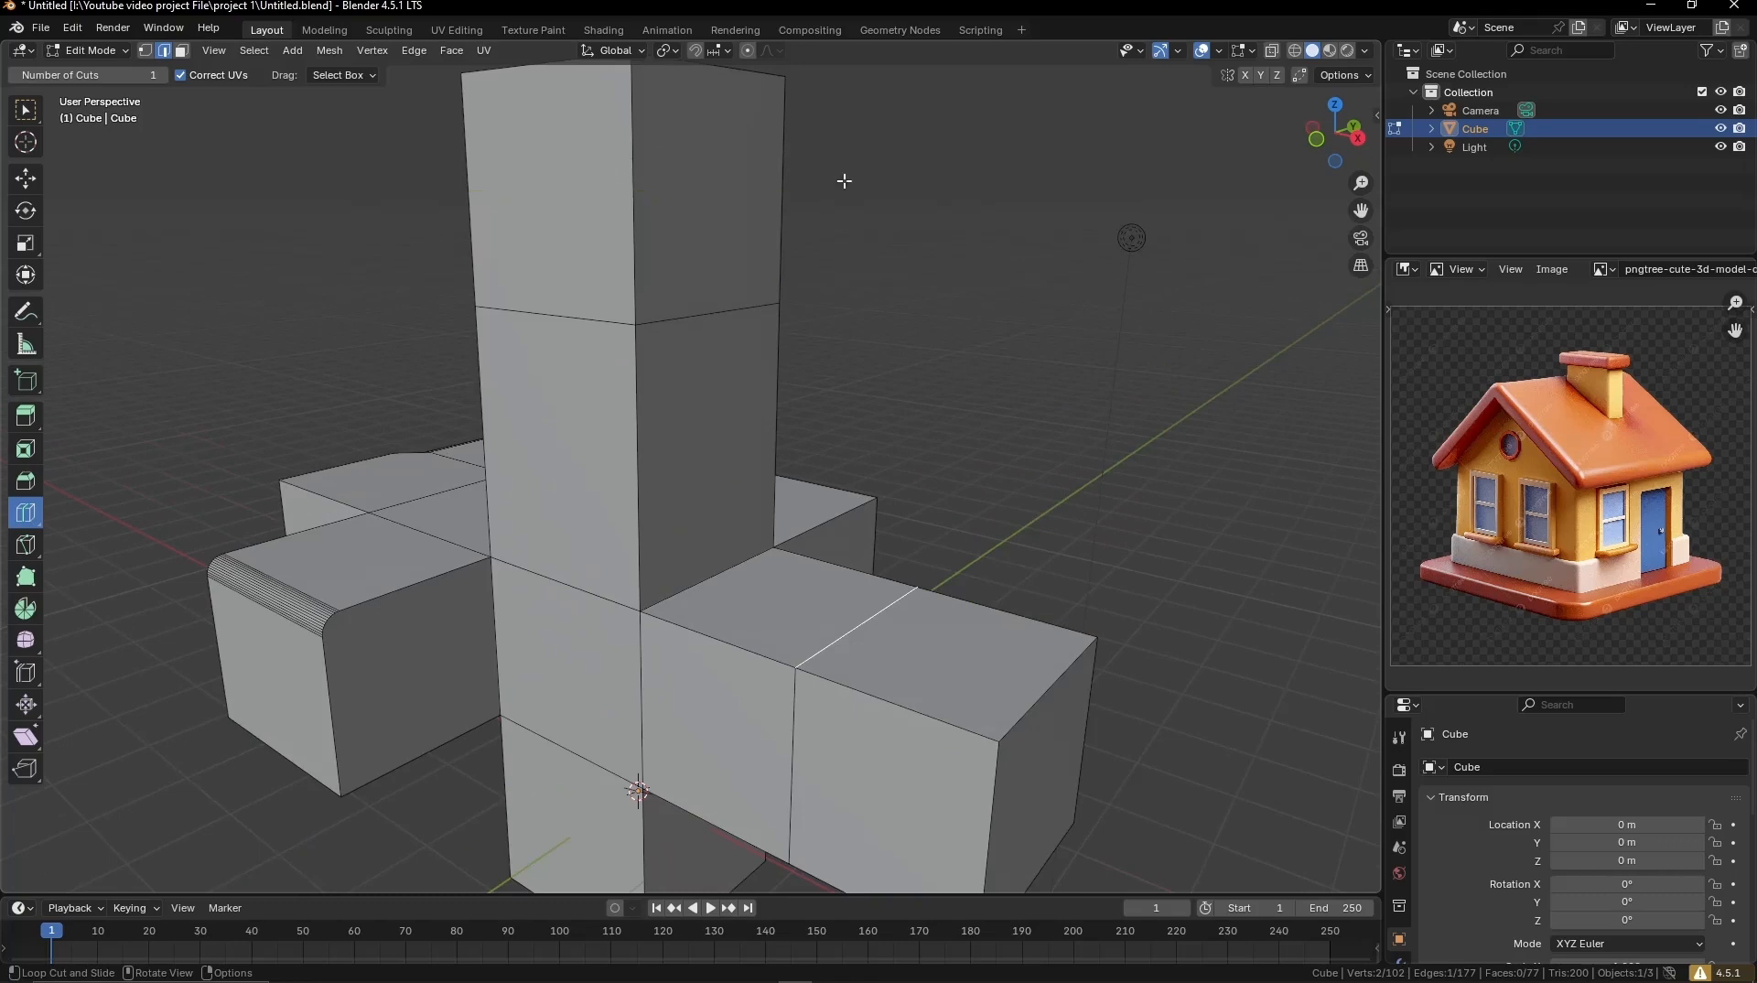
click(793, 194)
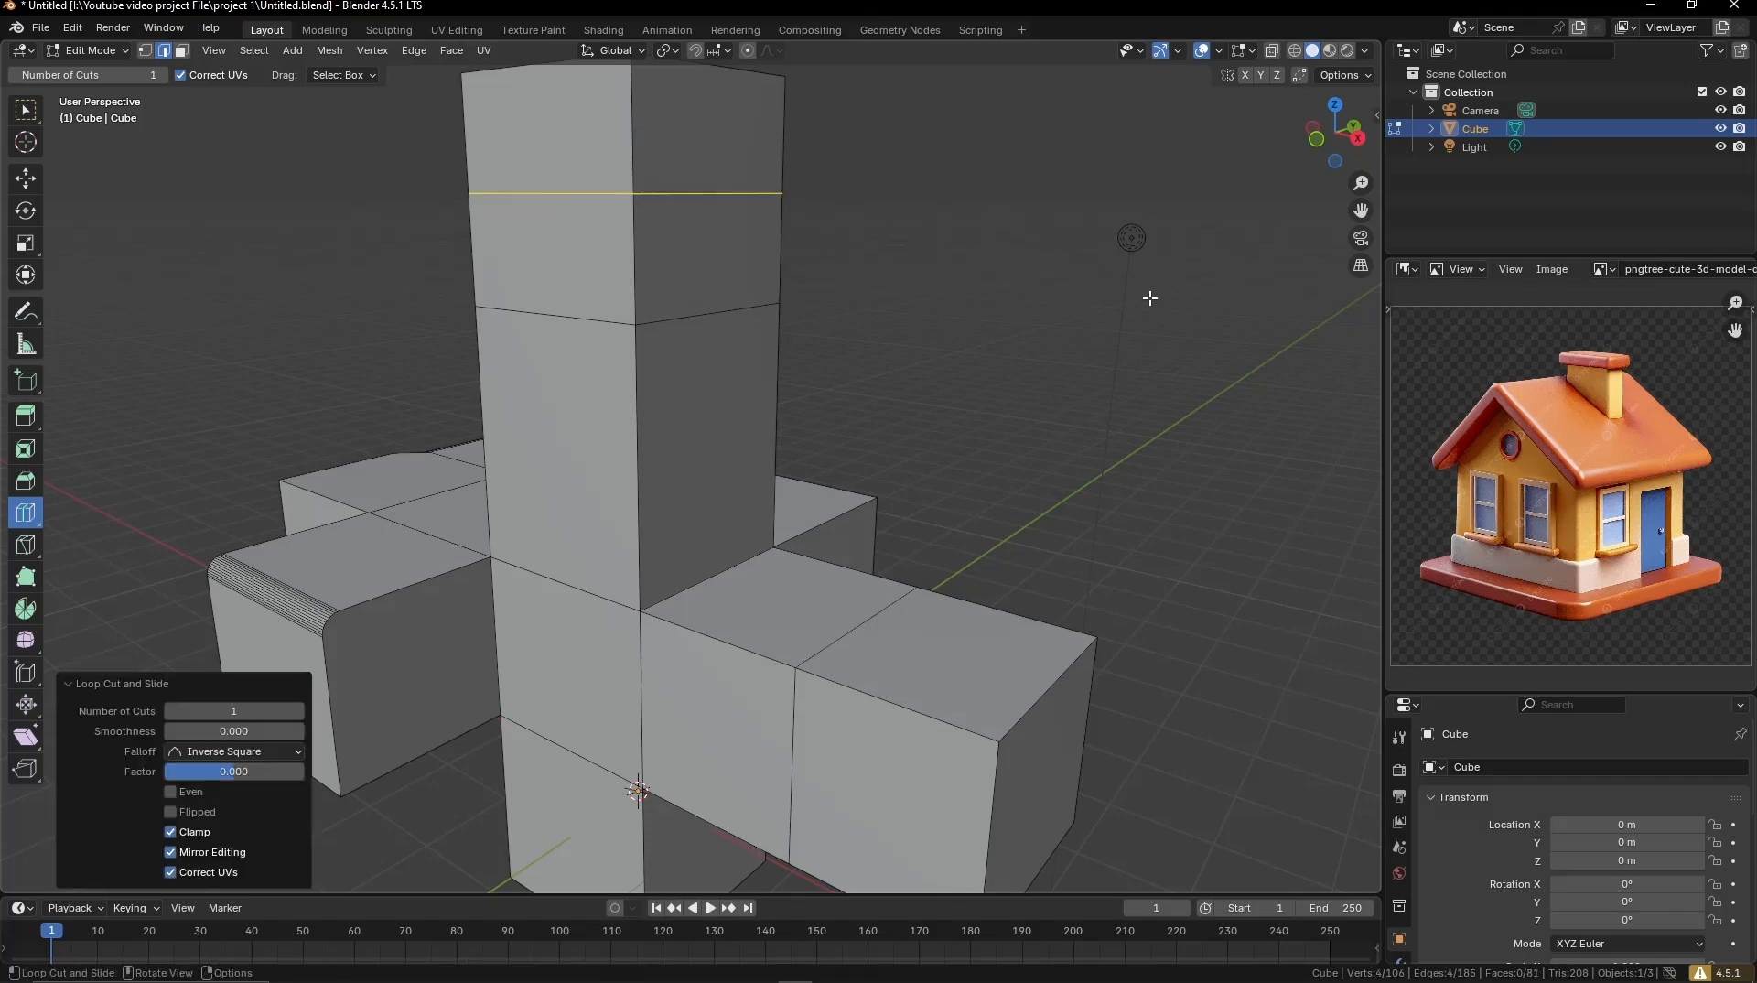
click(27, 111)
click(973, 250)
Step: In face selection mode, select the faces directly above and below the tower's new loop one at a time
middle_drag(831, 267, 935, 408)
click(952, 412)
key(3)
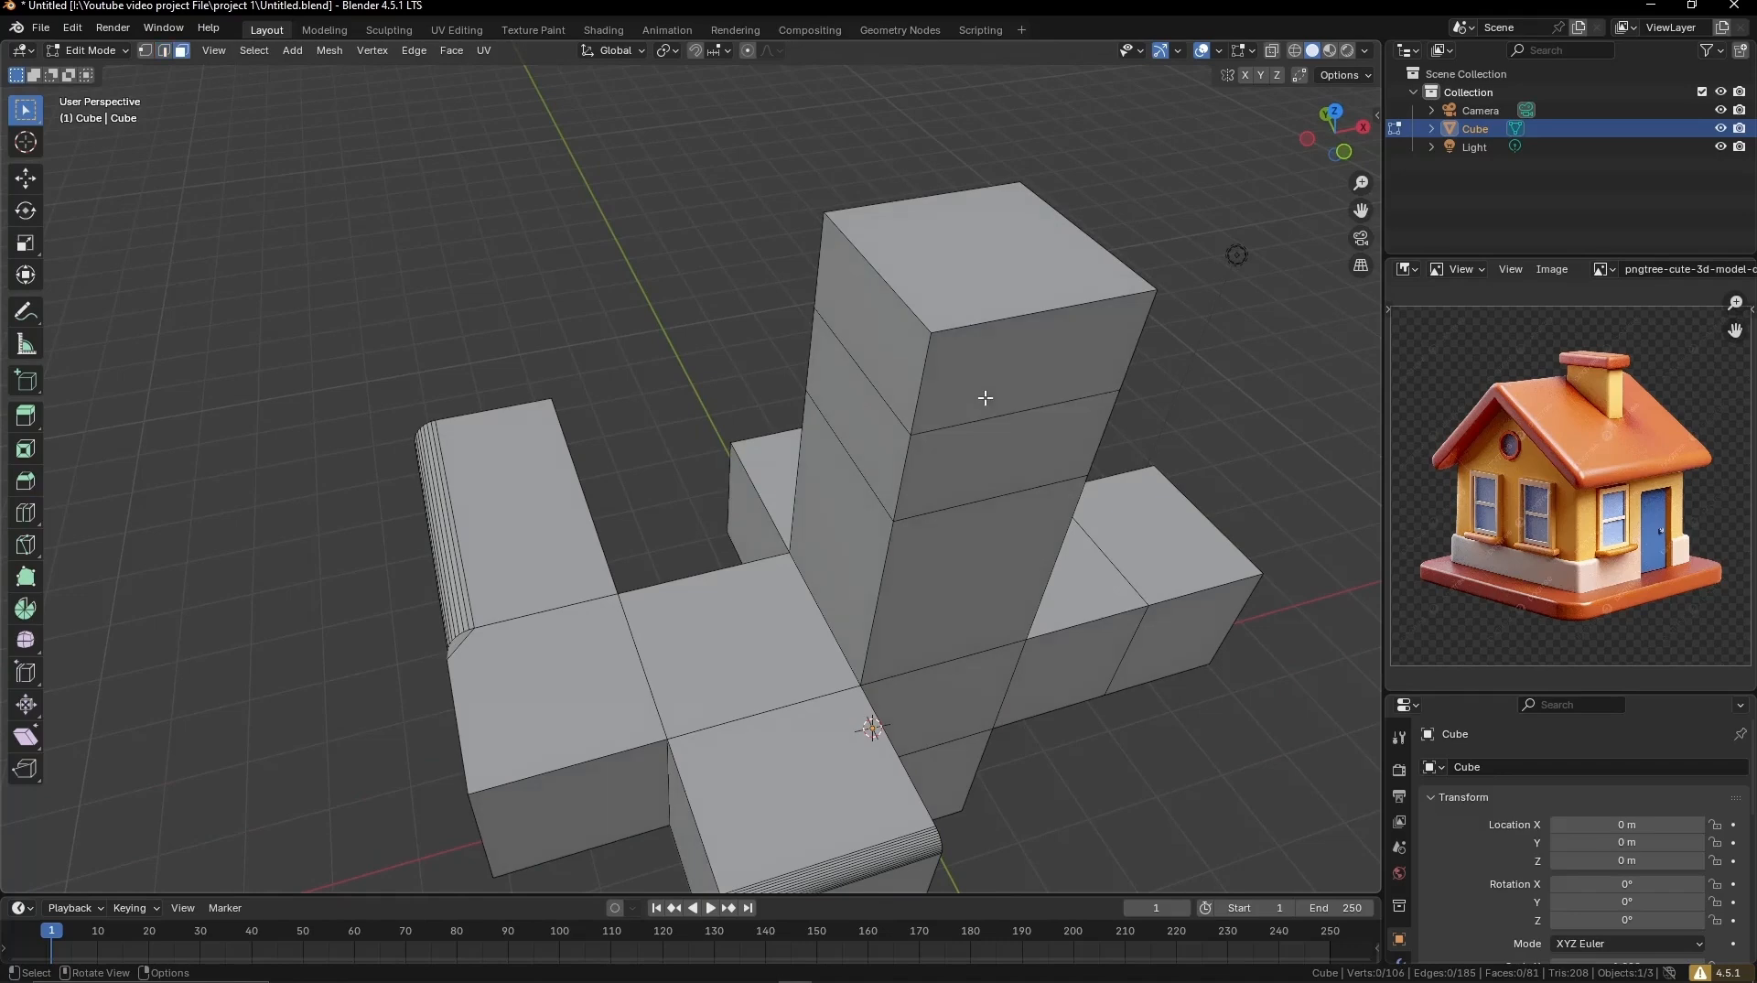
click(985, 394)
middle_drag(1062, 447, 1026, 483)
click(915, 317)
scroll(967, 376, down, 1)
scroll(1017, 442, up, 2)
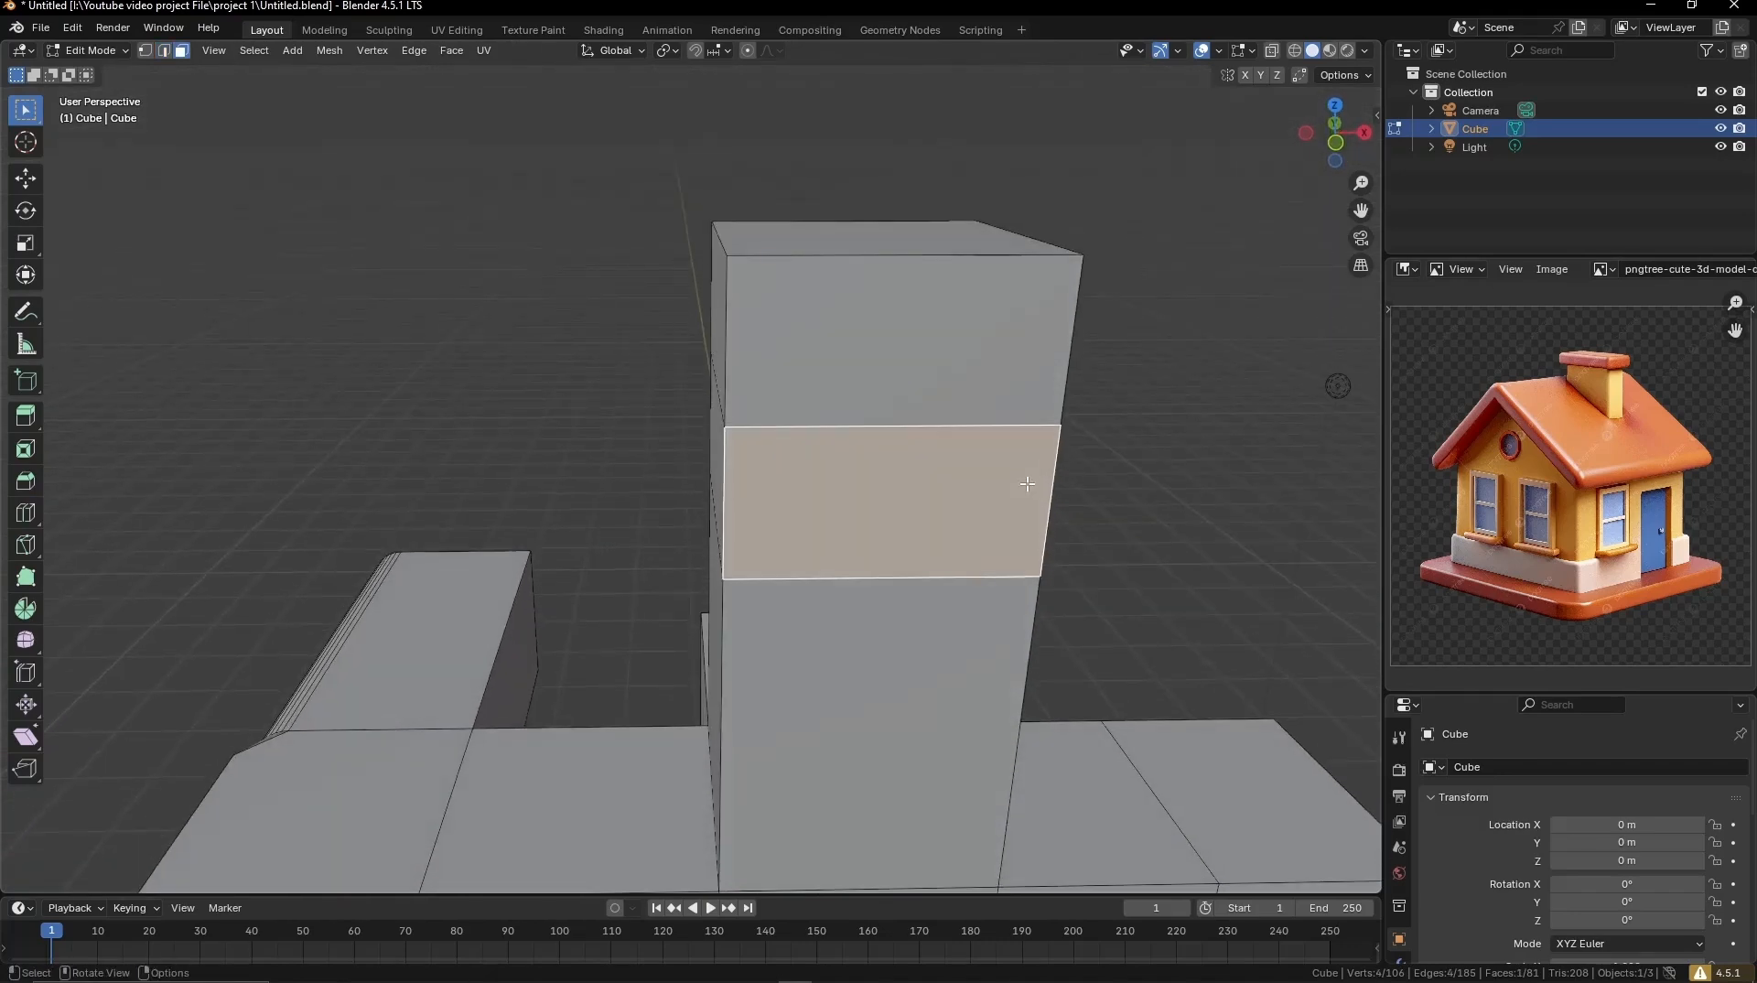
click(906, 329)
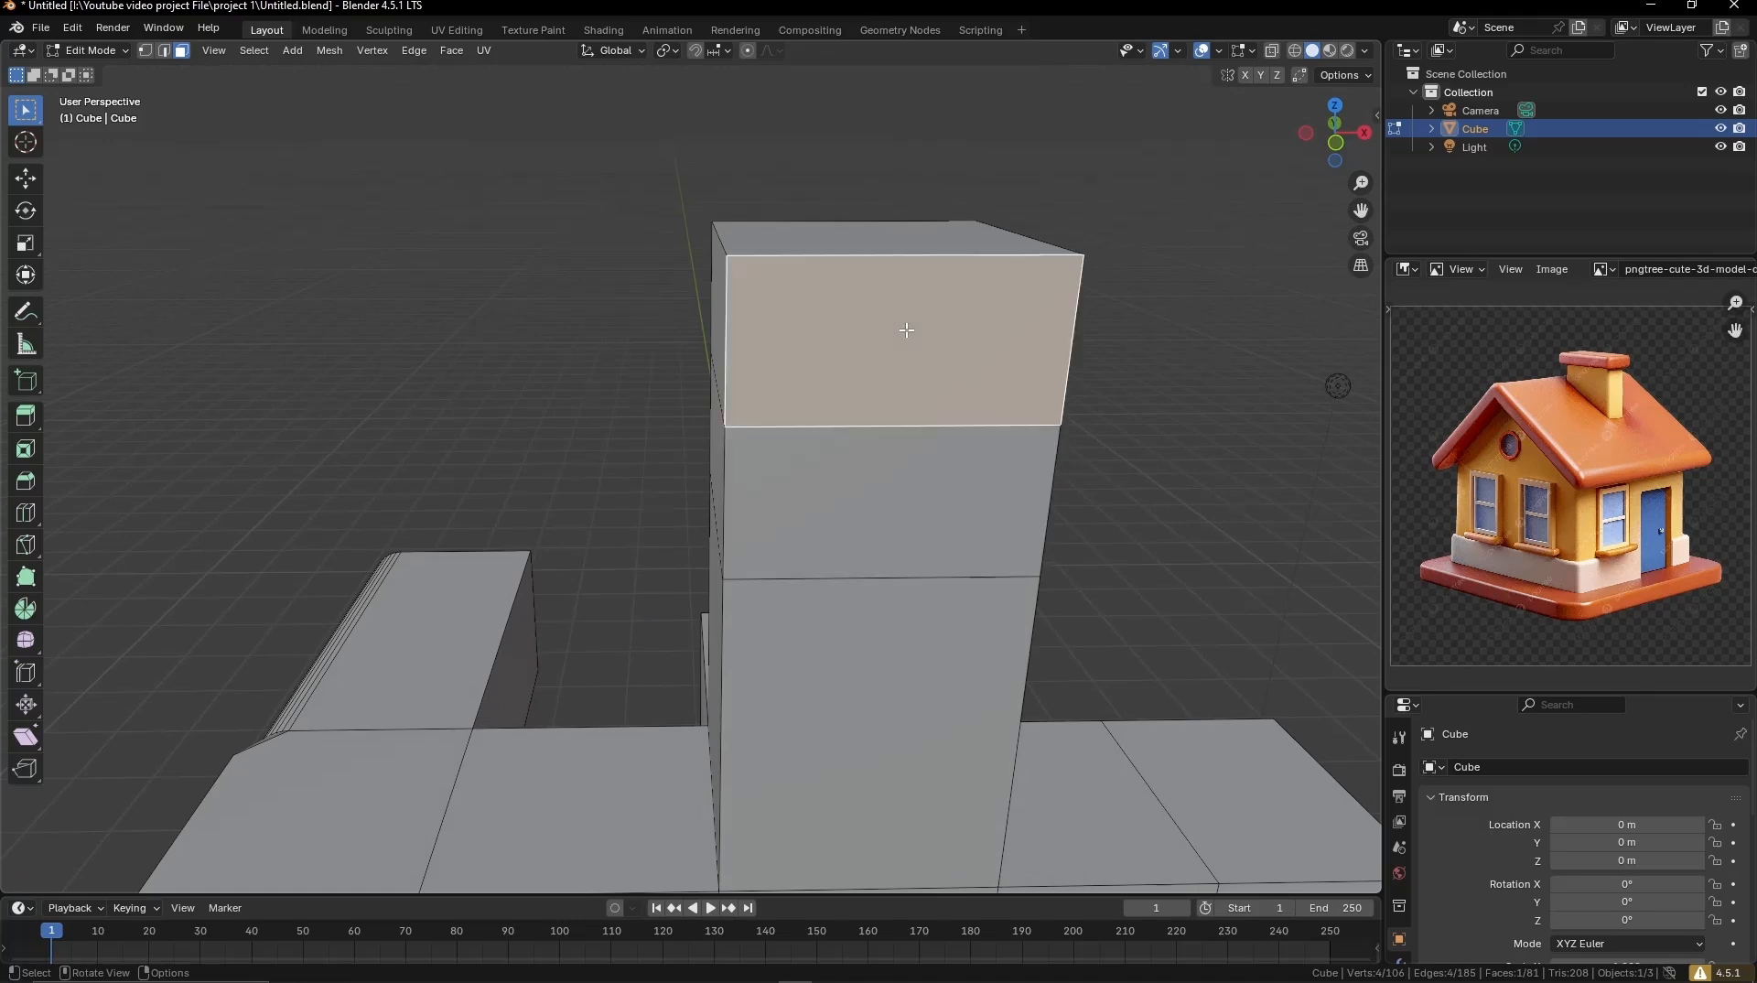
click(885, 520)
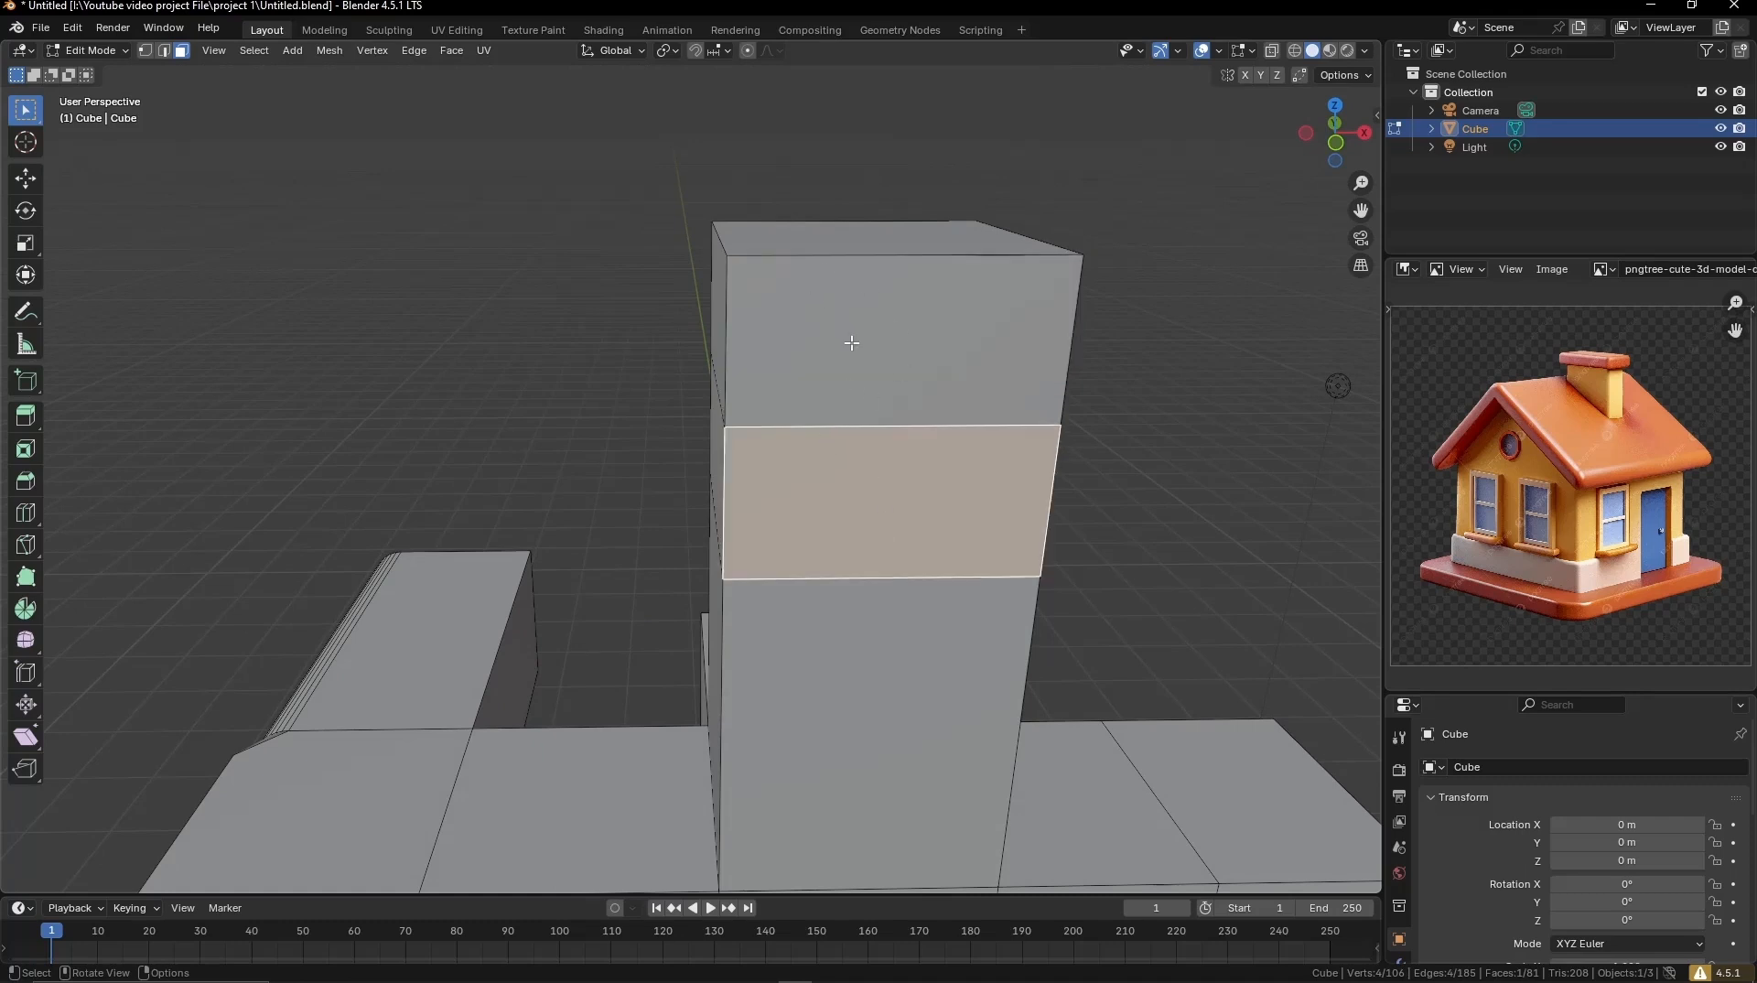
Step: Select the tower's three negative Y faces together with both top faces of the positive X arm
click(851, 343)
scroll(838, 555, down, 2)
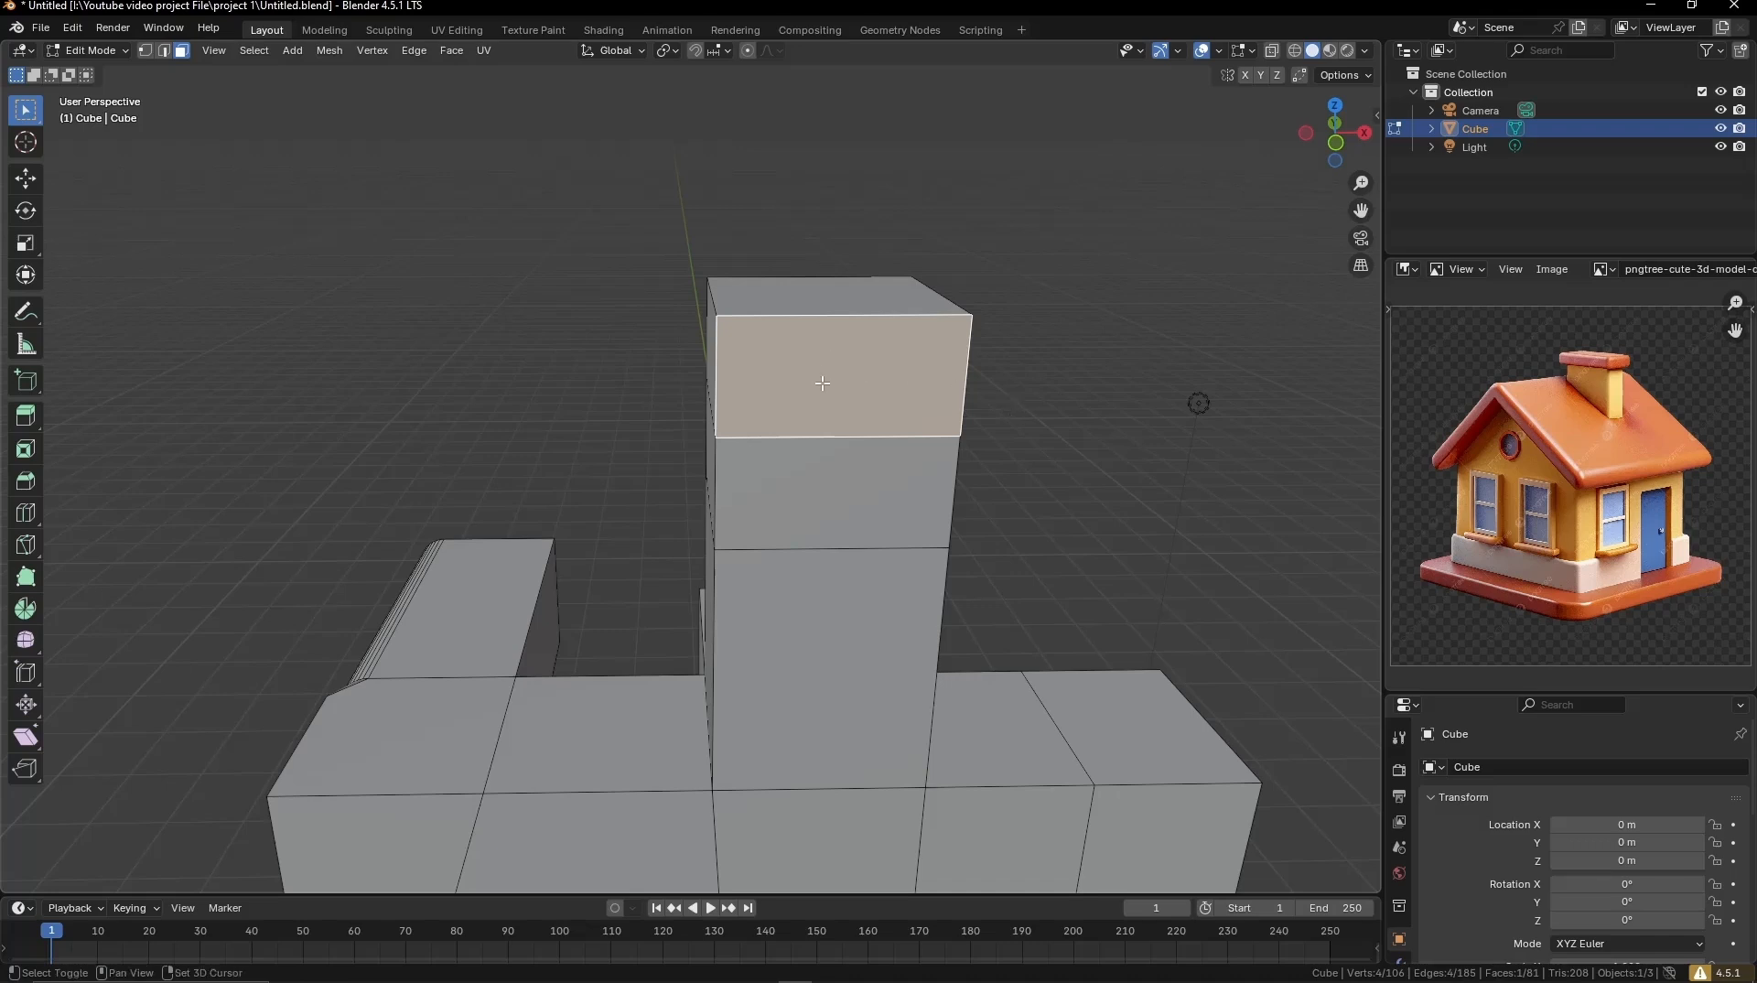
shift+click(823, 506)
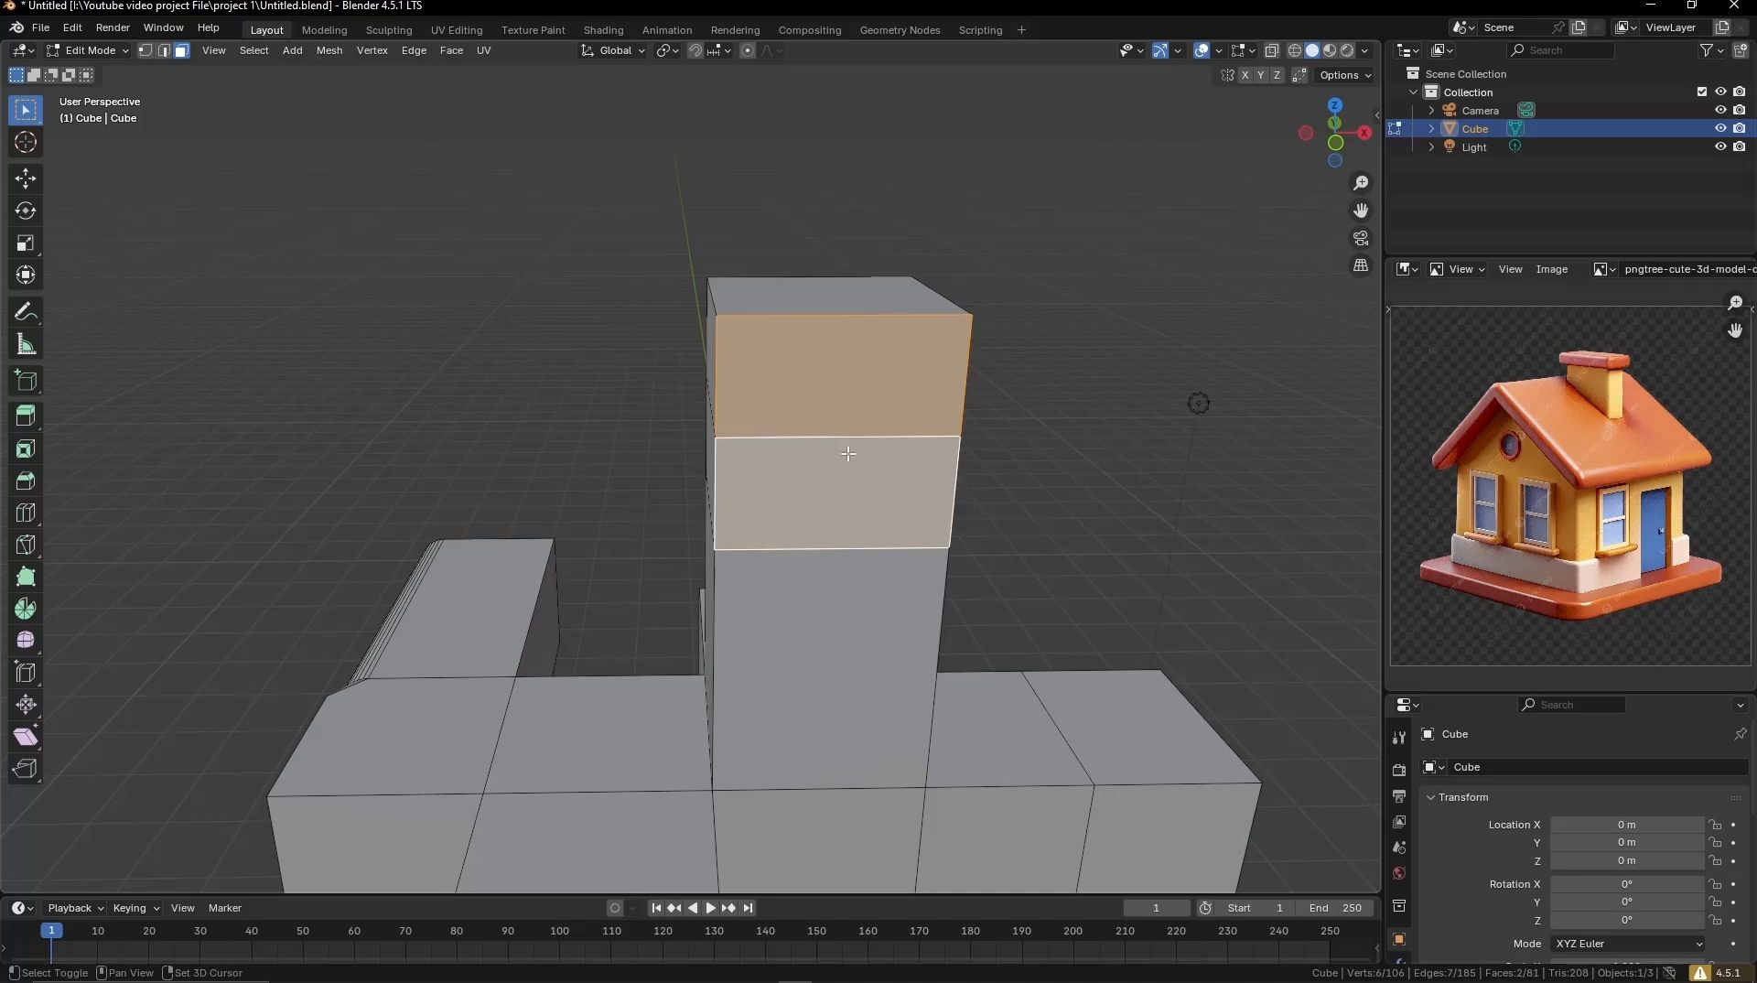
shift+click(818, 634)
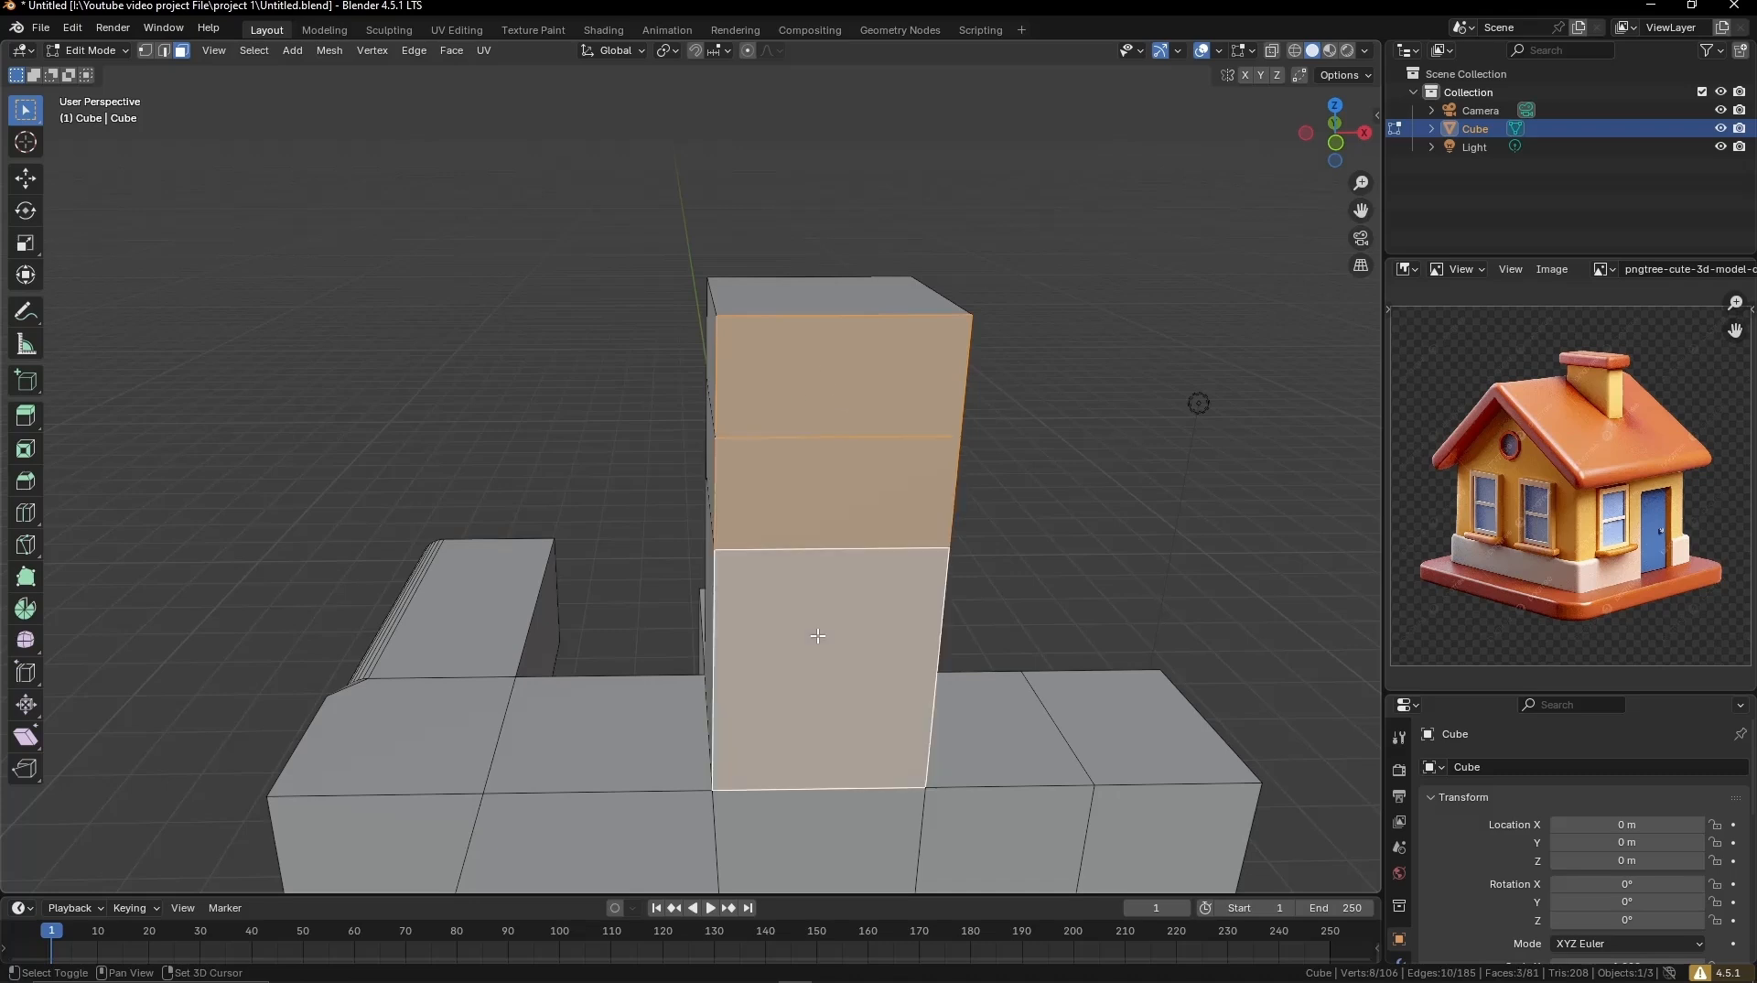
shift+click(1043, 783)
shift+click(1147, 744)
scroll(1147, 744, down, 2)
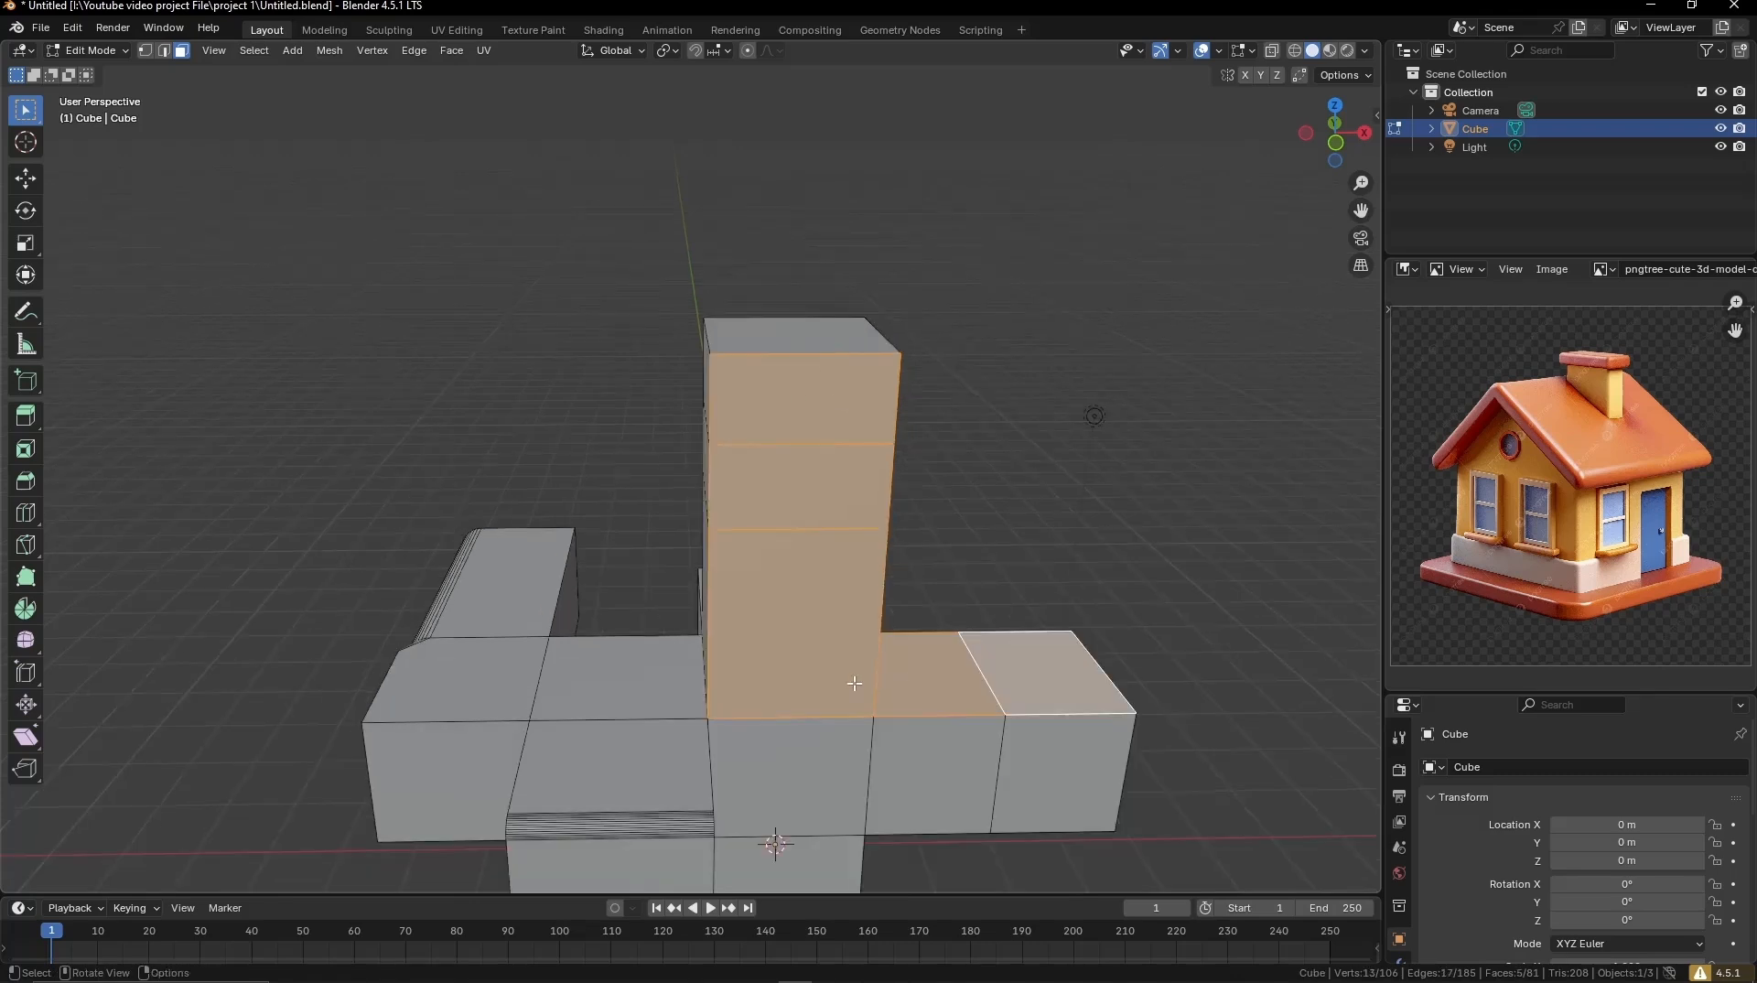
Step: Extend the selection with the negative X arm's inner top face, the negative Y branch's top face and the face directly below the tower
shift+click(604, 667)
shift+click(602, 760)
shift+click(829, 796)
scroll(765, 597, up, 2)
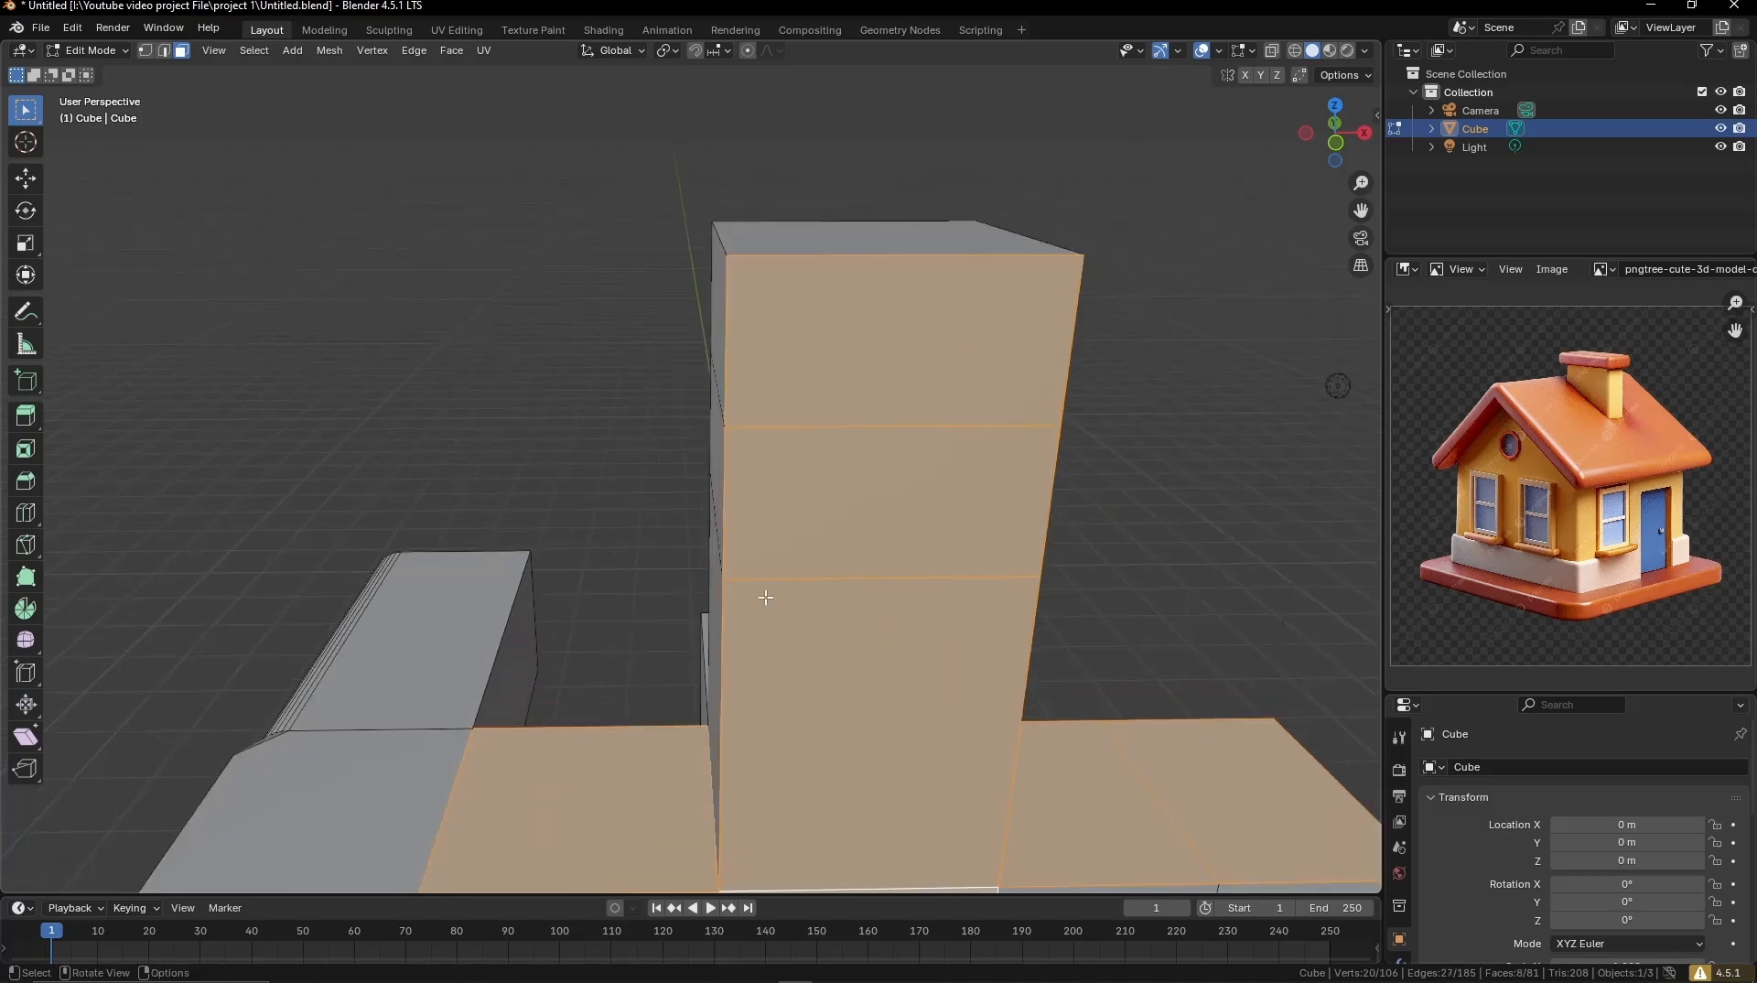
scroll(734, 507, down, 4)
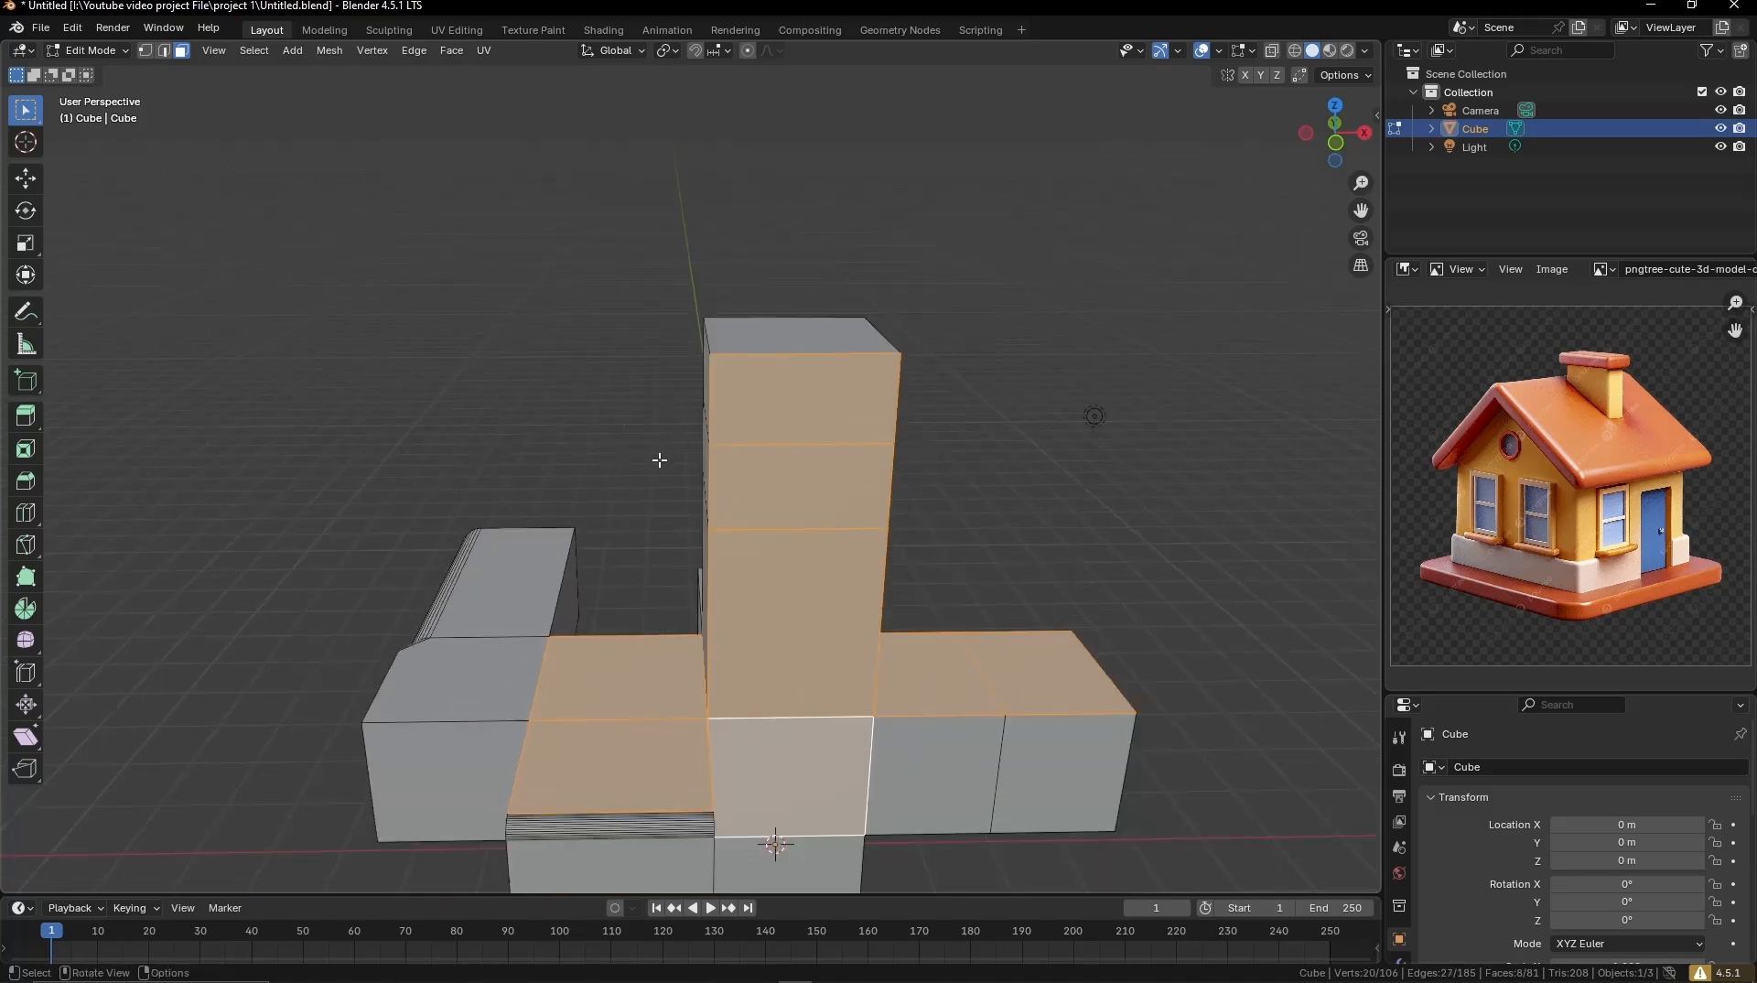
scroll(659, 460, up, 2)
scroll(664, 465, down, 2)
Step: Select only the tower's three negative Y faces, and clear the selection
click(800, 414)
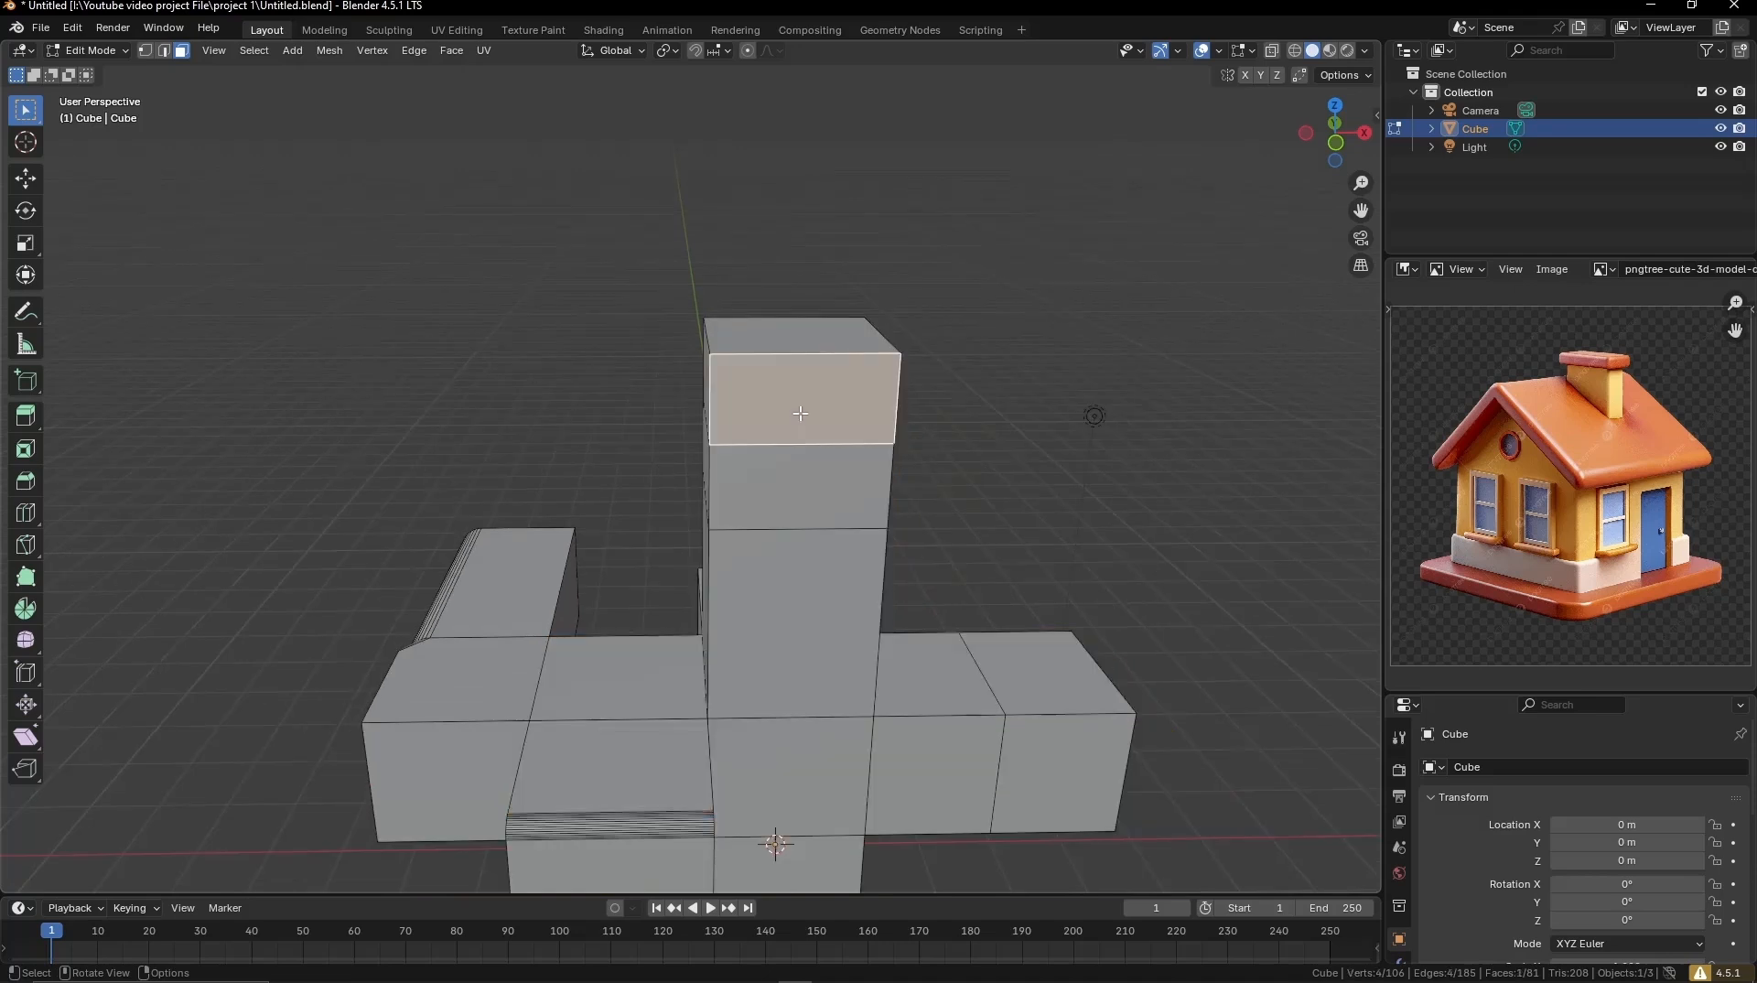
shift+click(793, 484)
shift+click(791, 613)
click(968, 536)
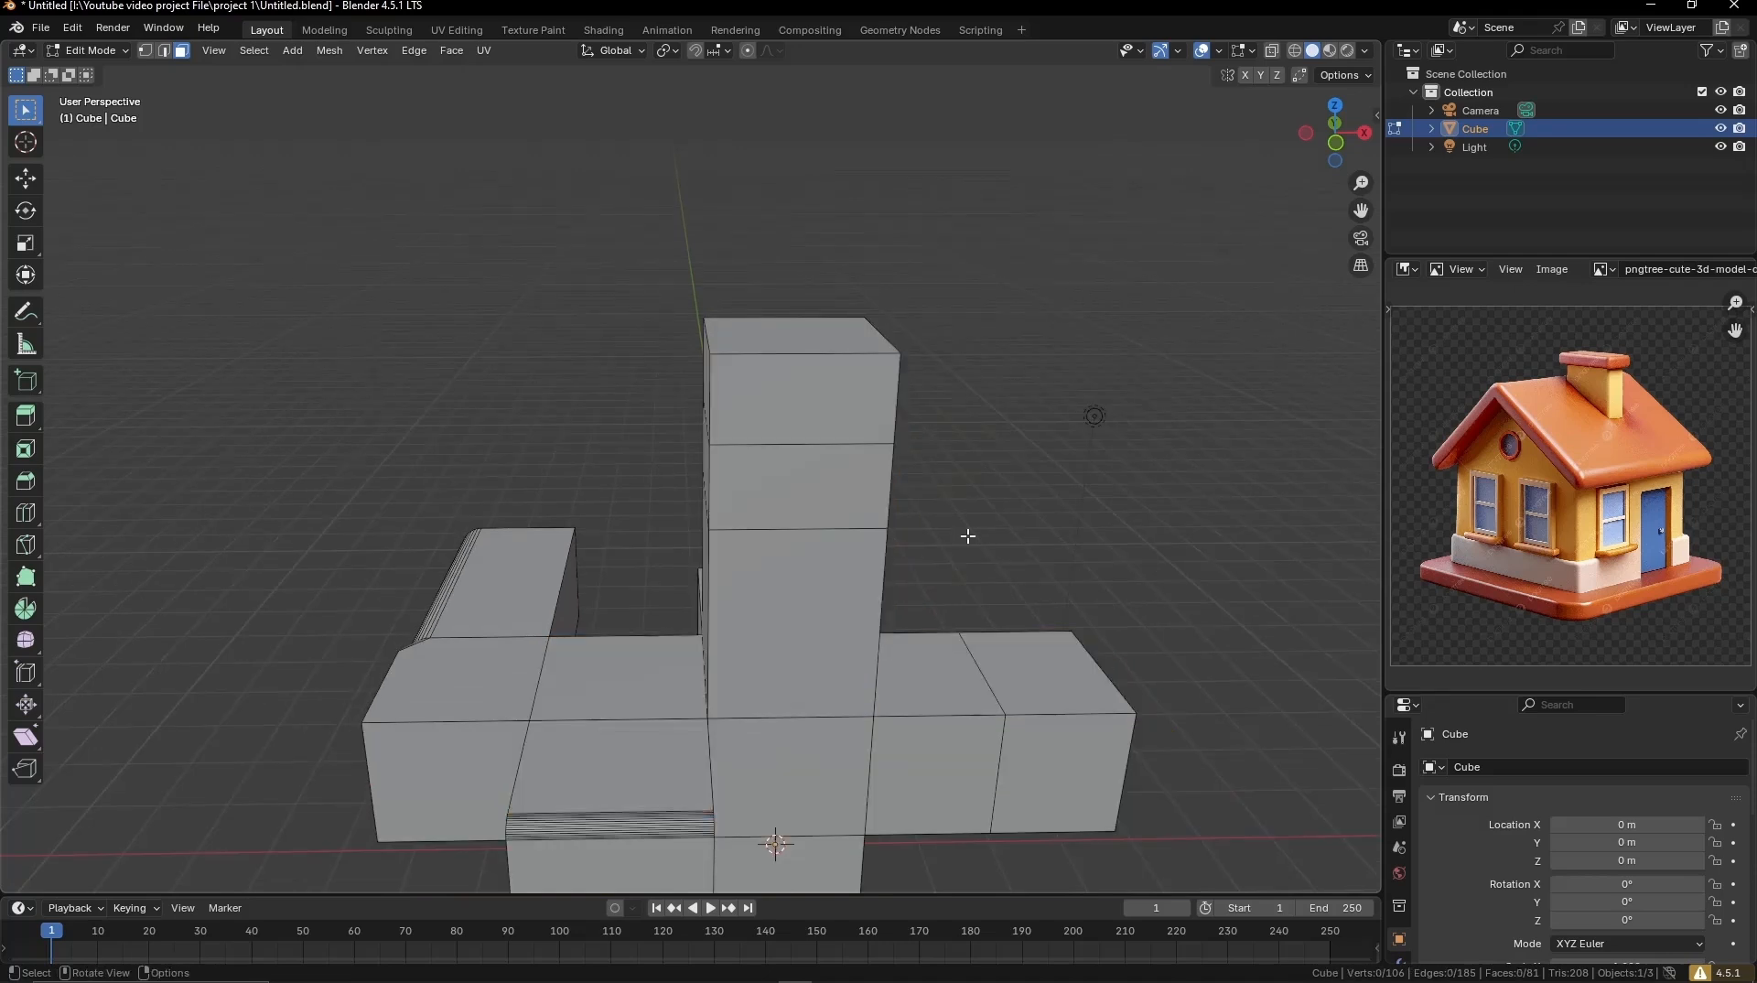
Step: Add a single loop cut around the tower's lowest section above the arms, with a slide factor of about -0.060
middle_drag(588, 602, 450, 593)
scroll(699, 596, up, 4)
scroll(699, 596, down, 3)
middle_drag(699, 596, 385, 636)
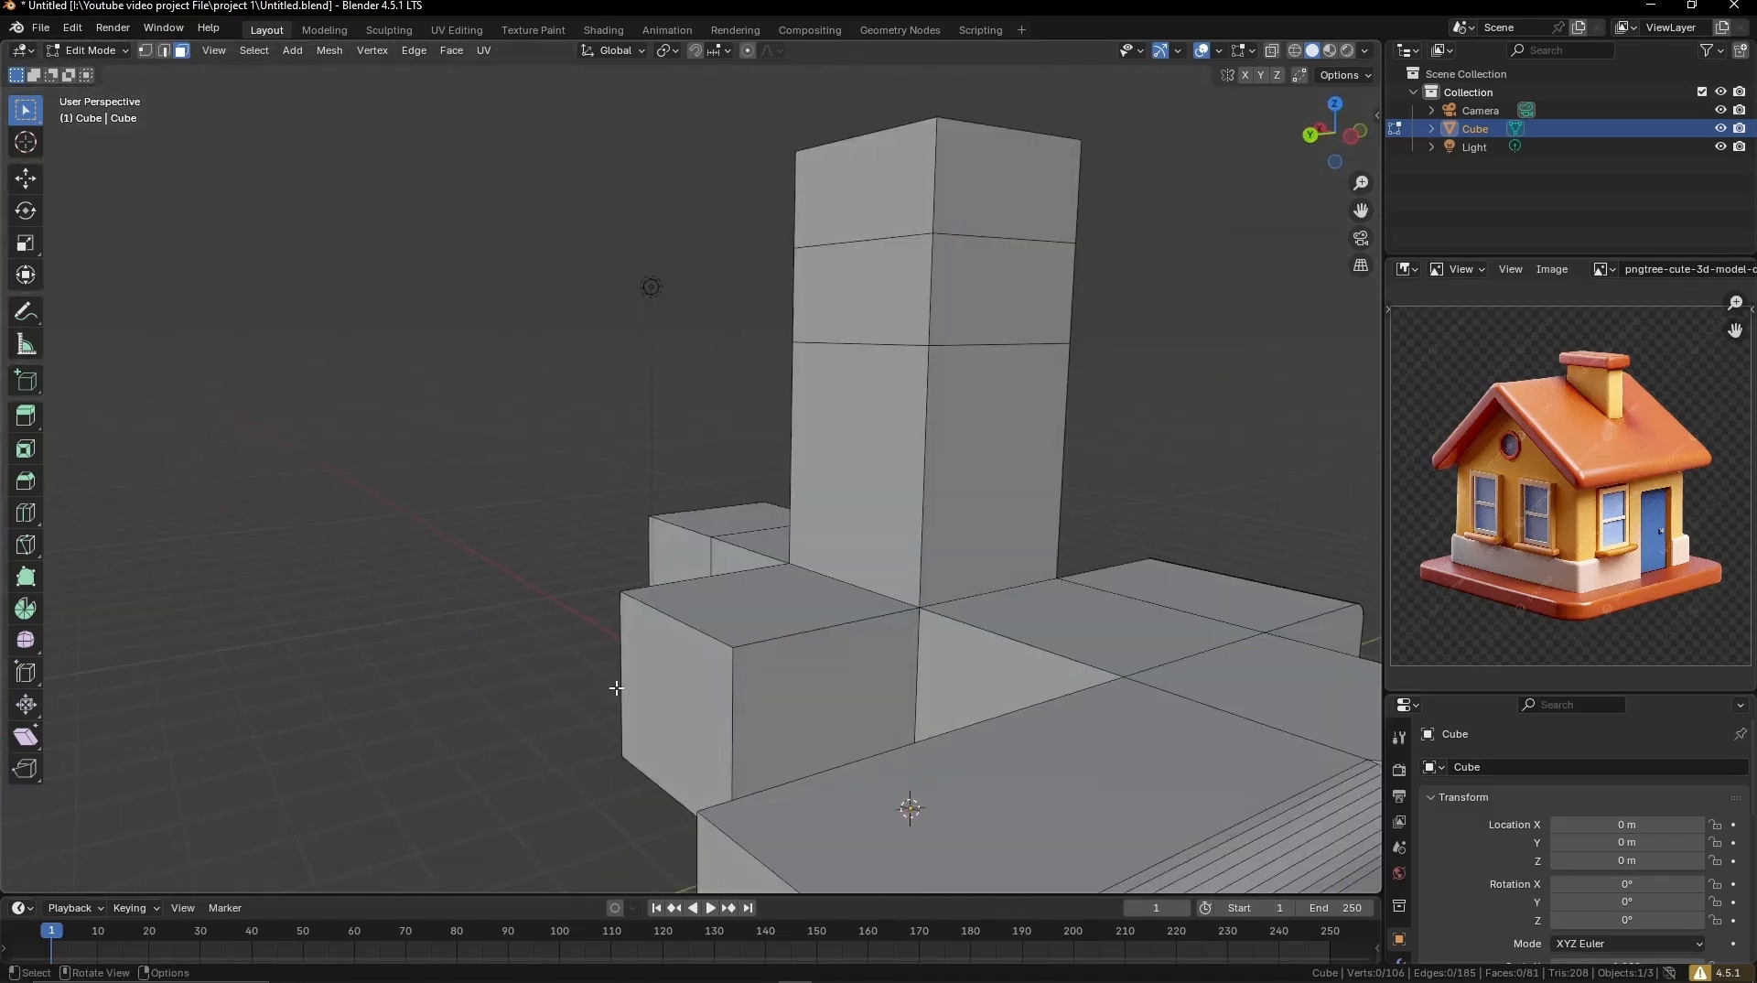
scroll(793, 689, down, 3)
middle_drag(917, 669, 1066, 513)
scroll(832, 549, up, 2)
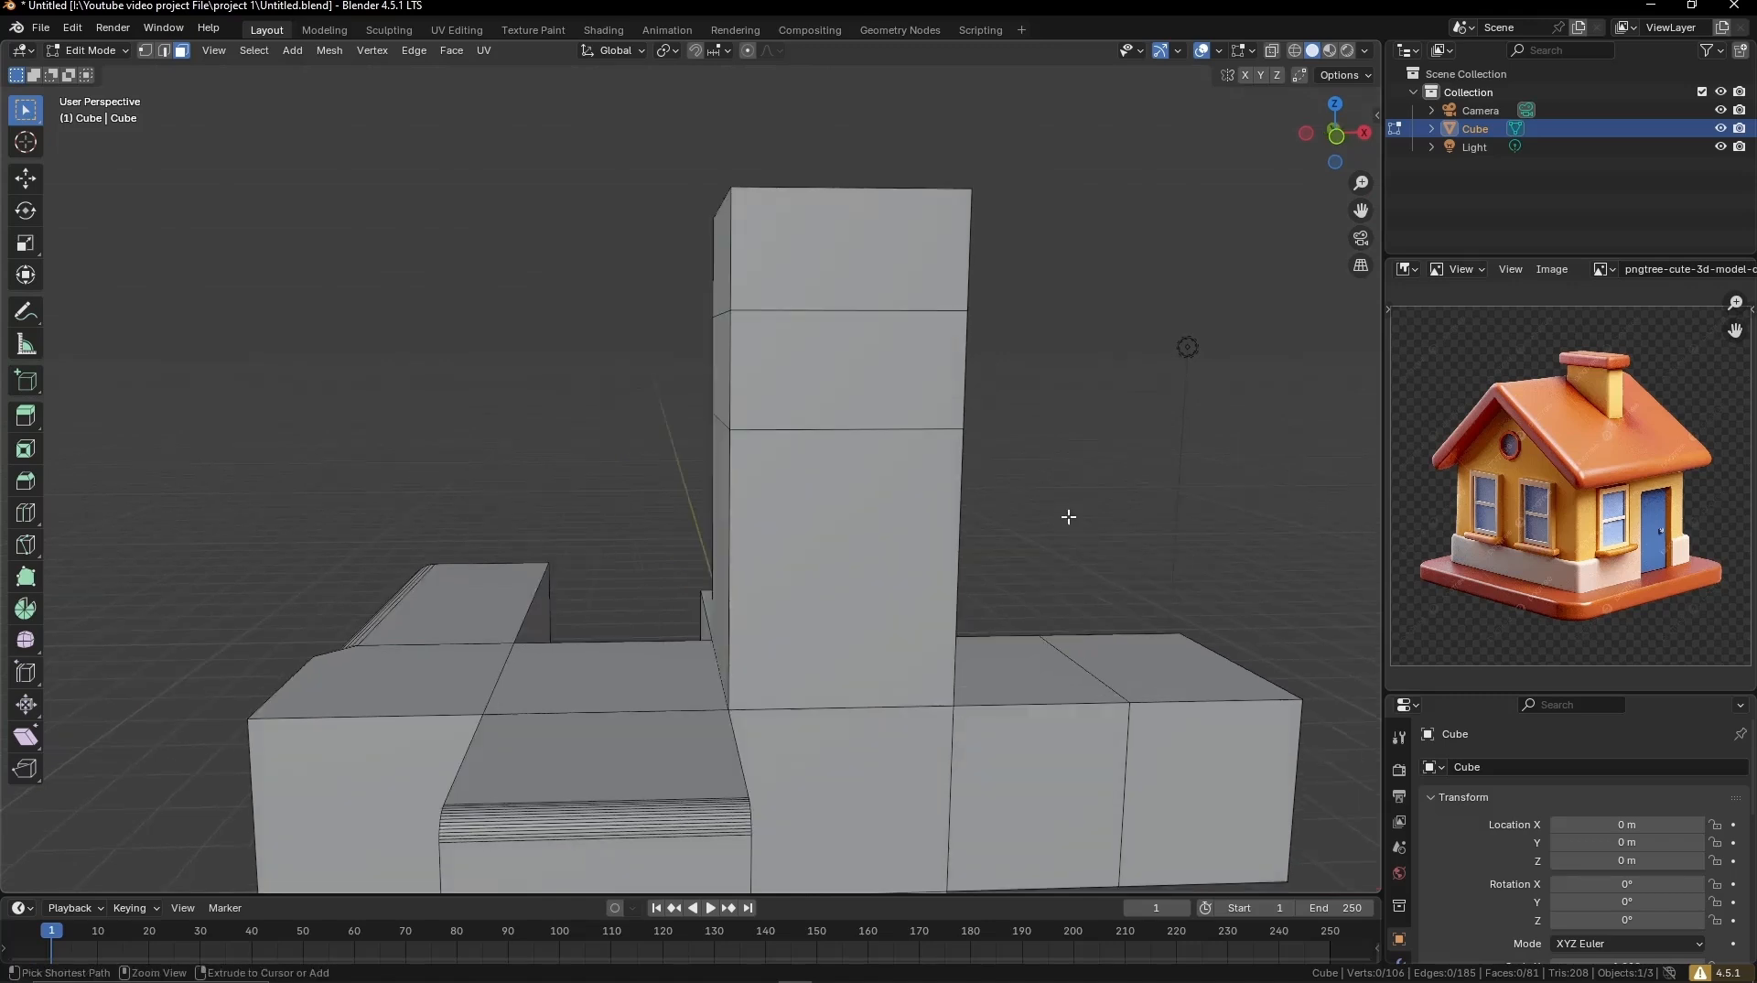
key(ctrl+r)
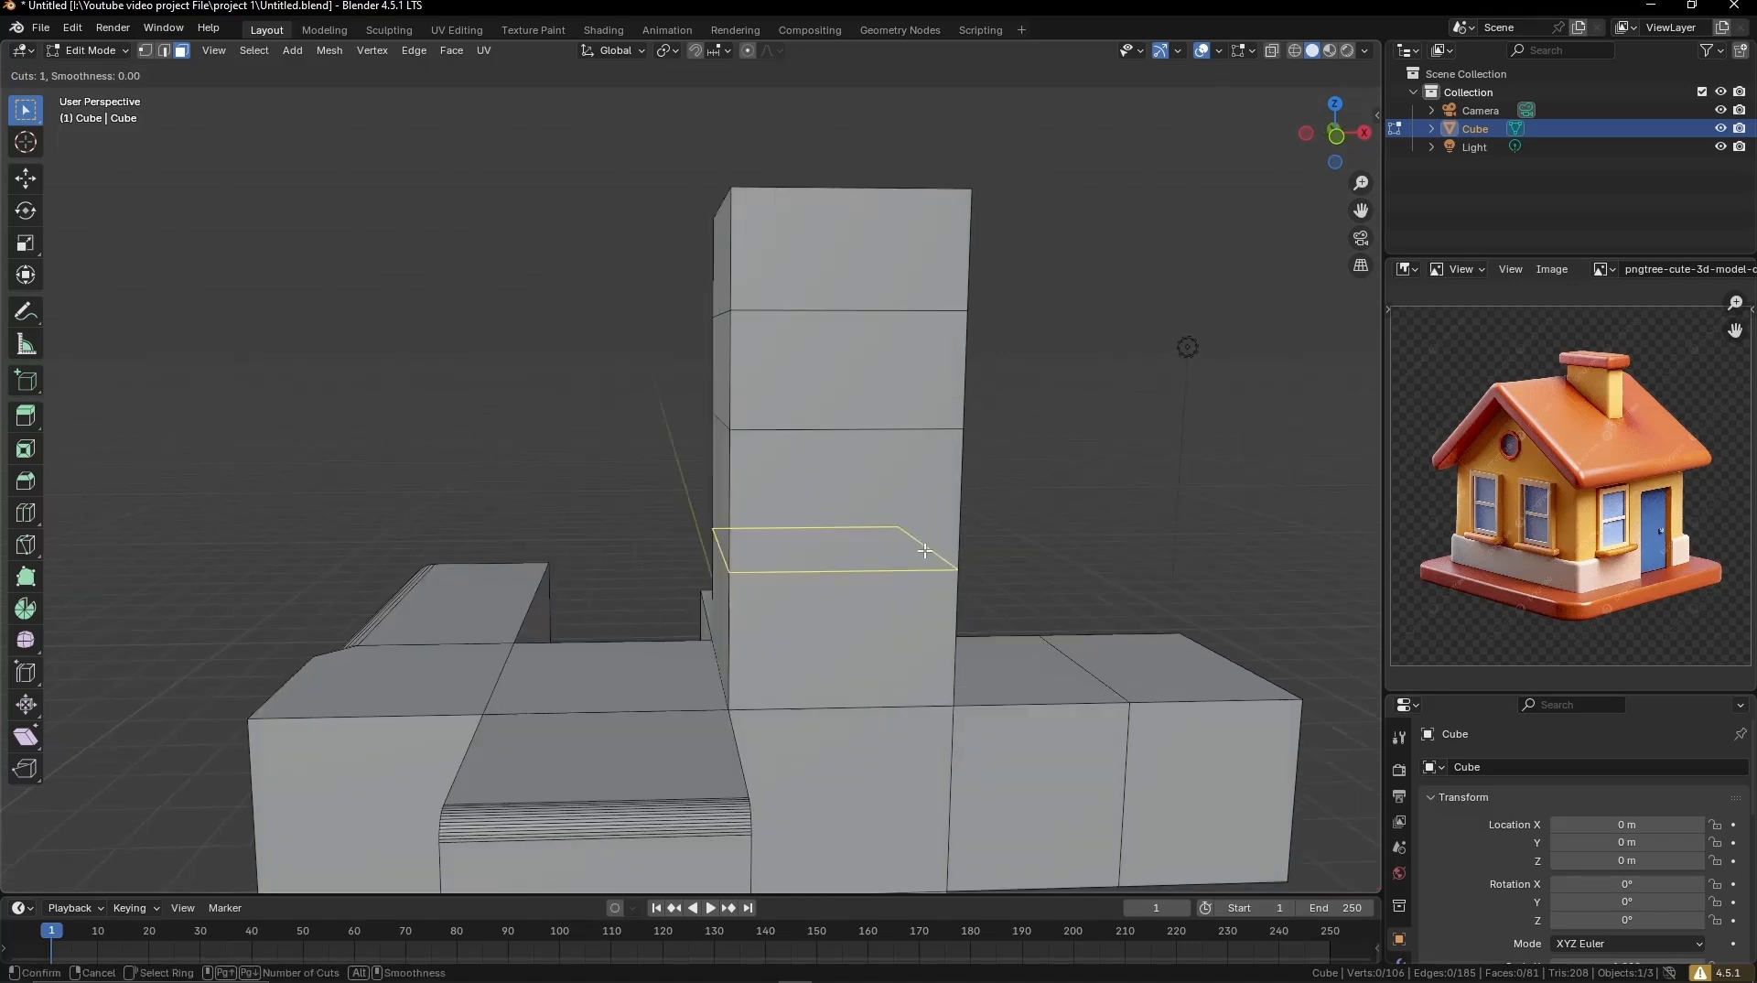
click(968, 573)
click(1046, 560)
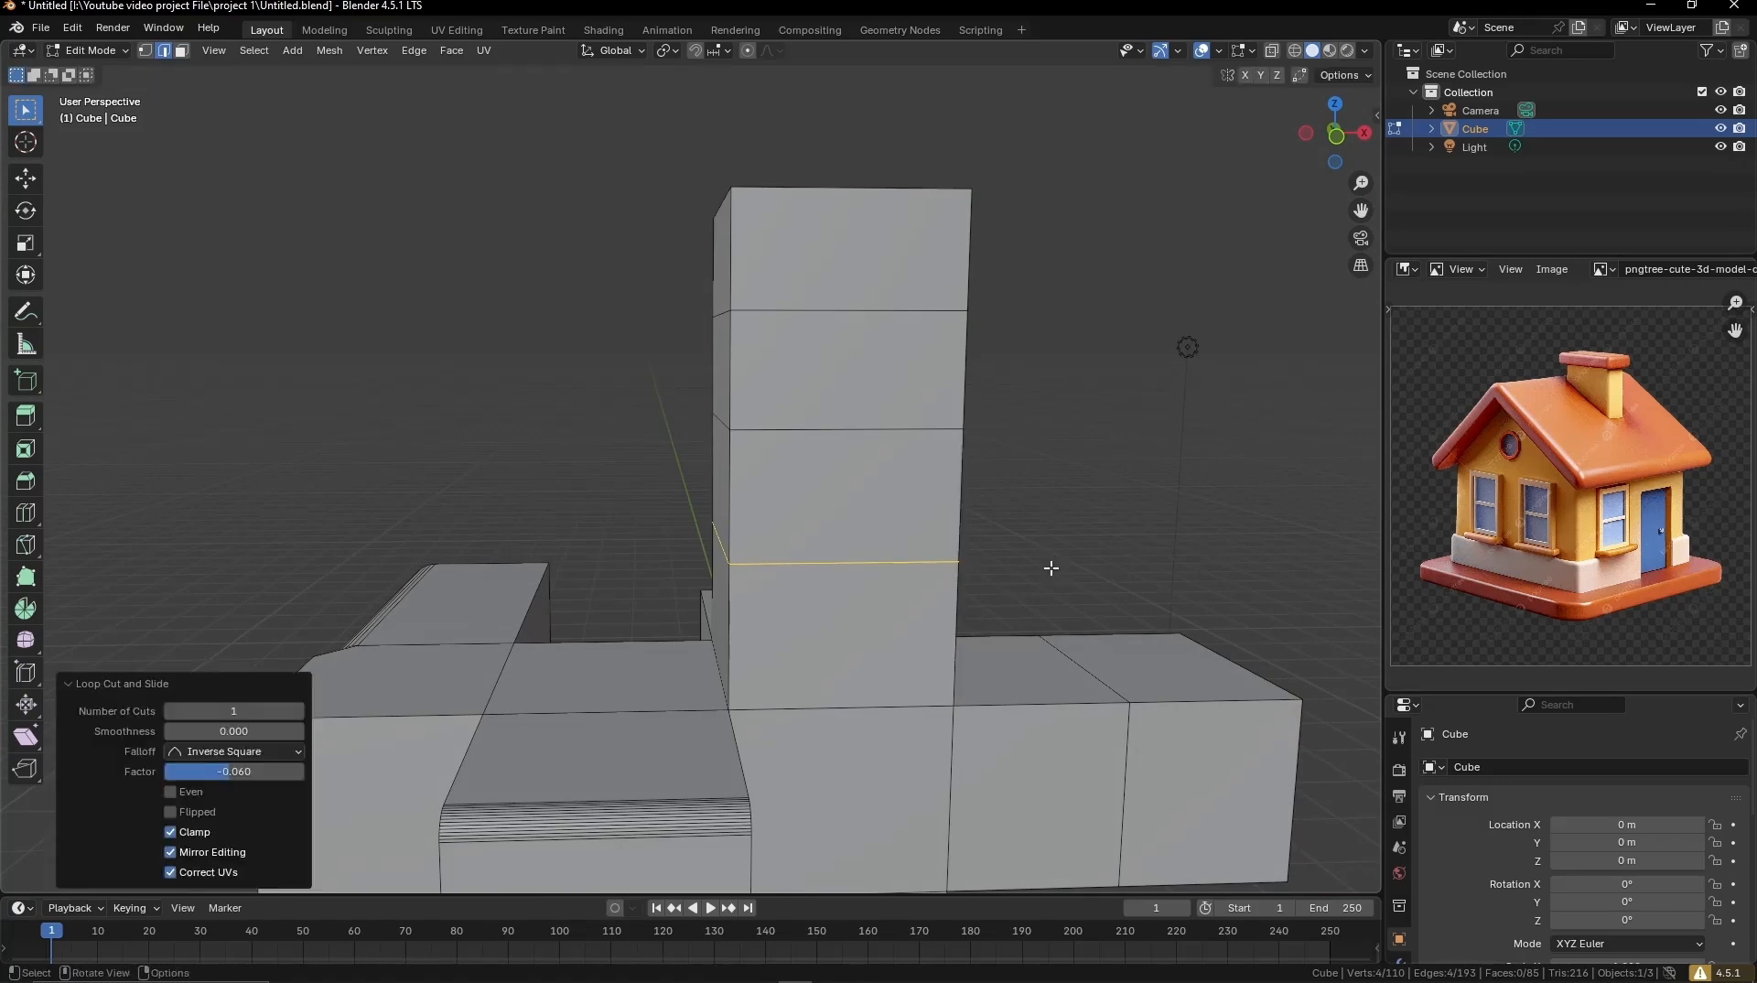
Step: Add two loop cuts around the tower between the newest loop and the loop above it, and clear the selection
middle_drag(1046, 560, 807, 516)
key(ctrl+r)
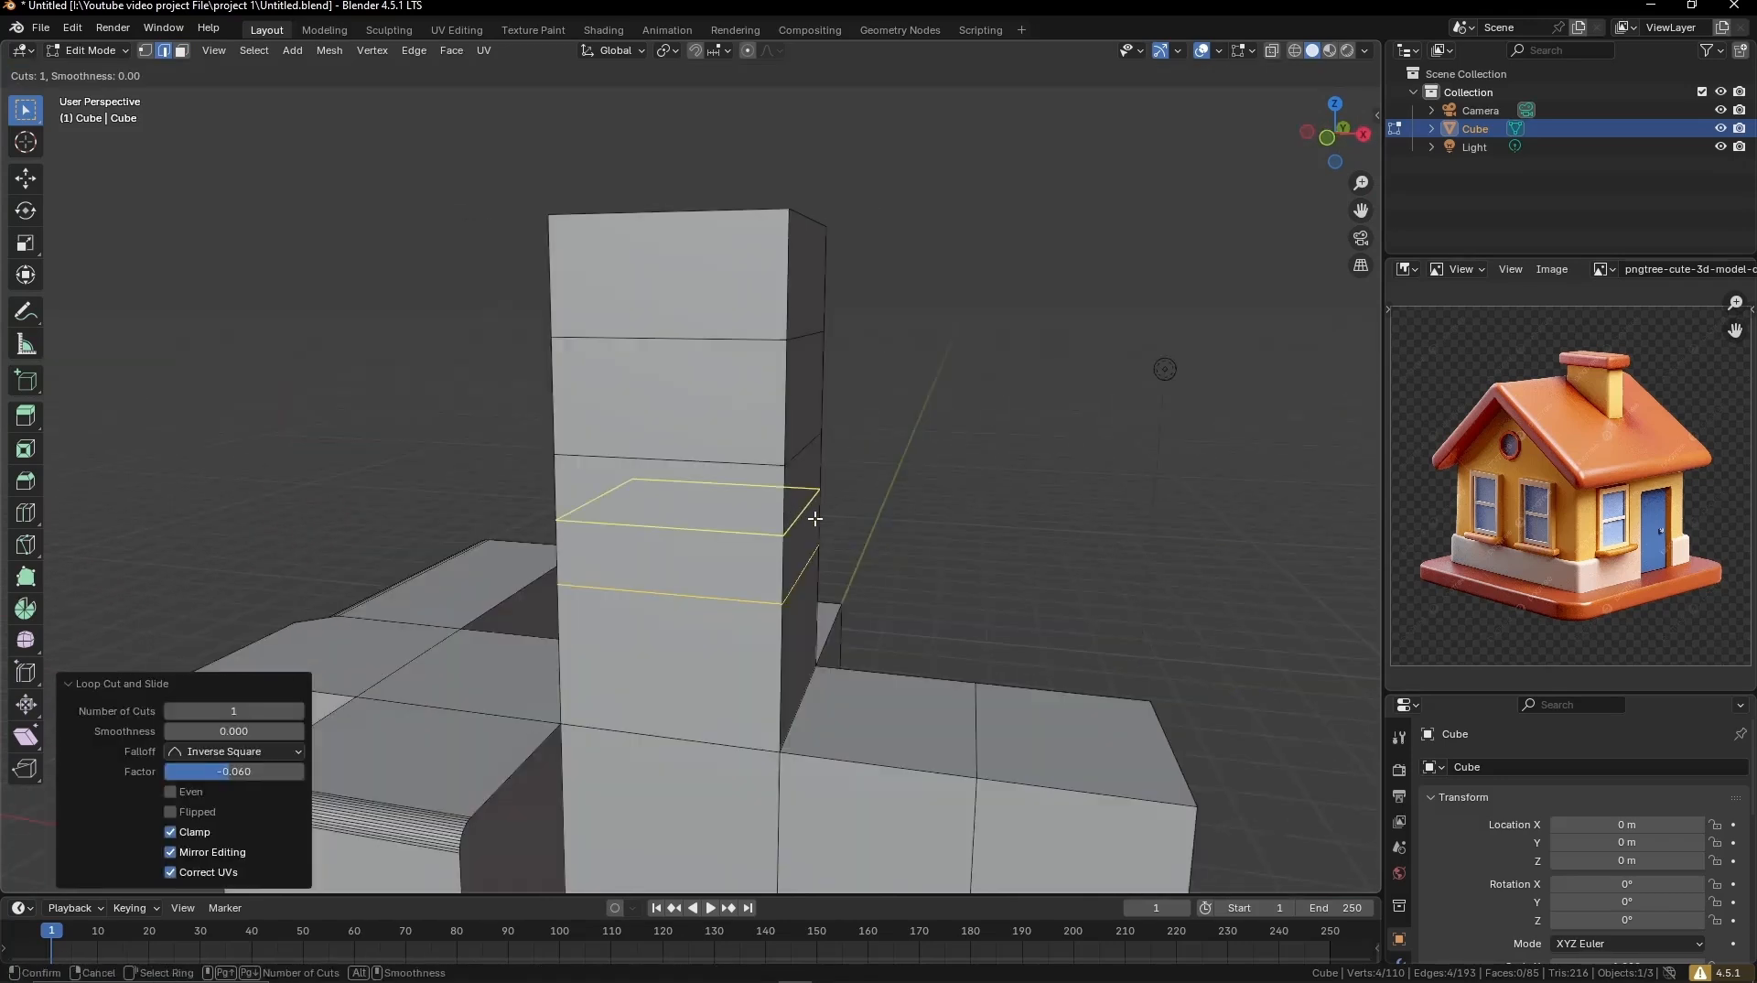
scroll(816, 518, up, 1)
scroll(815, 519, up, 1)
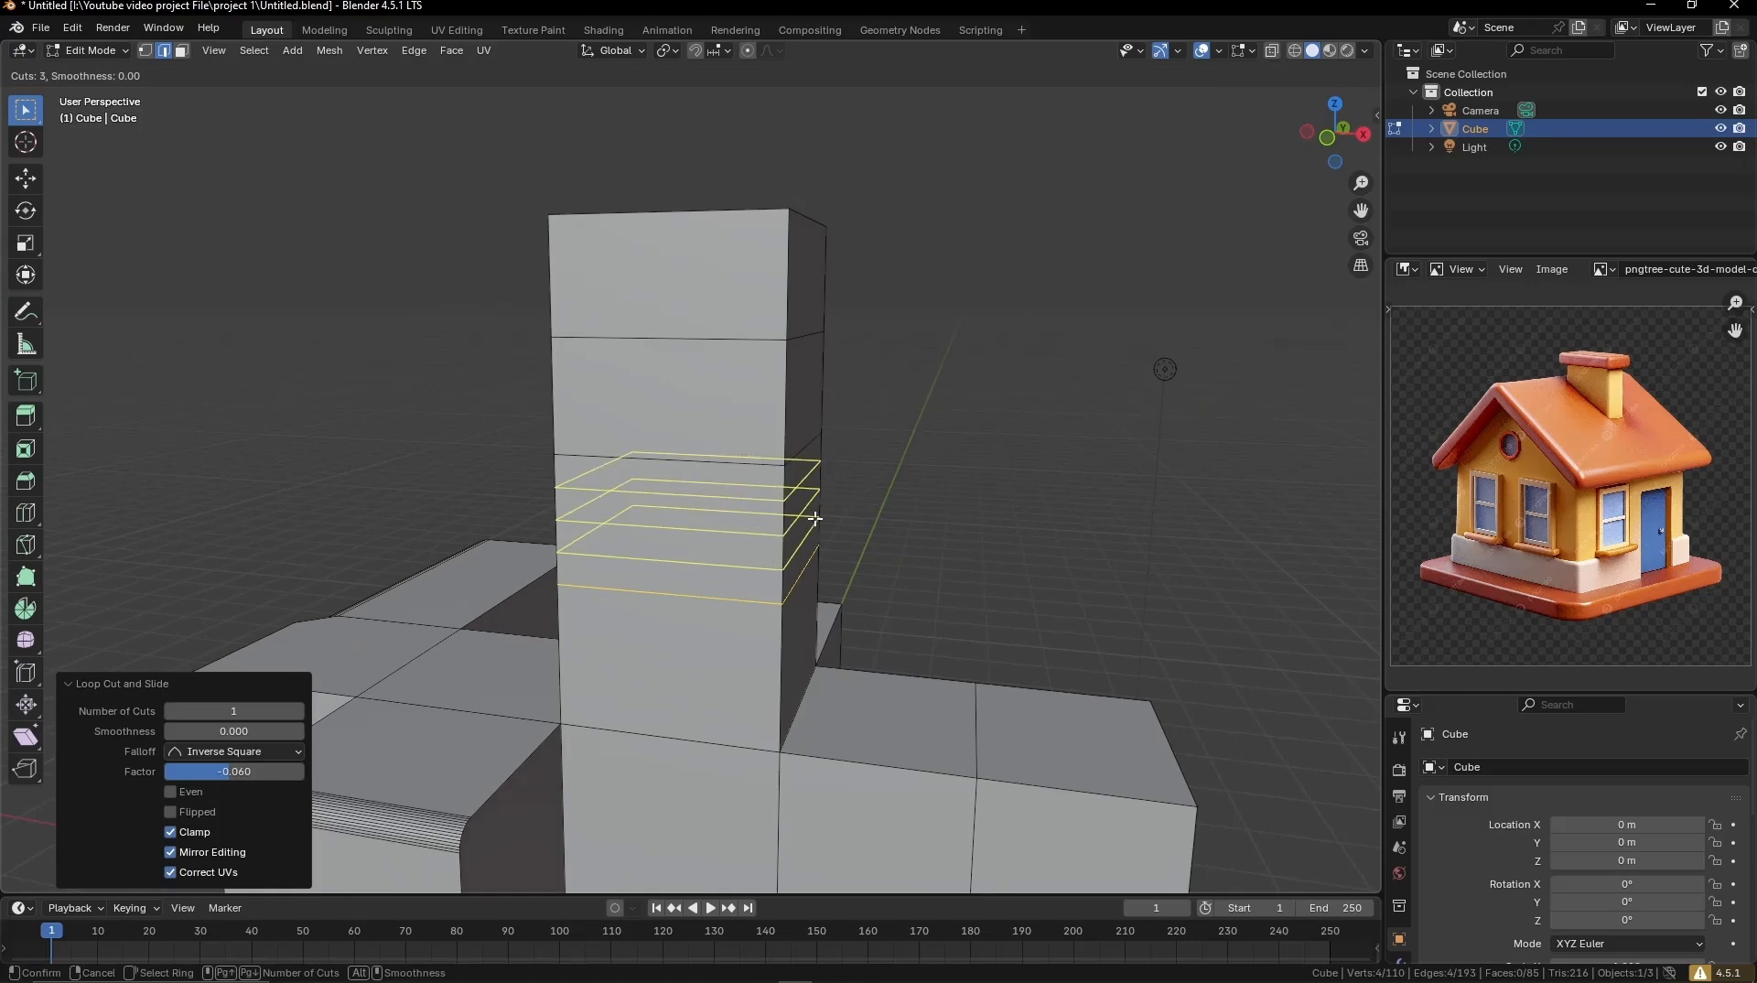
scroll(816, 518, down, 2)
scroll(815, 518, up, 1)
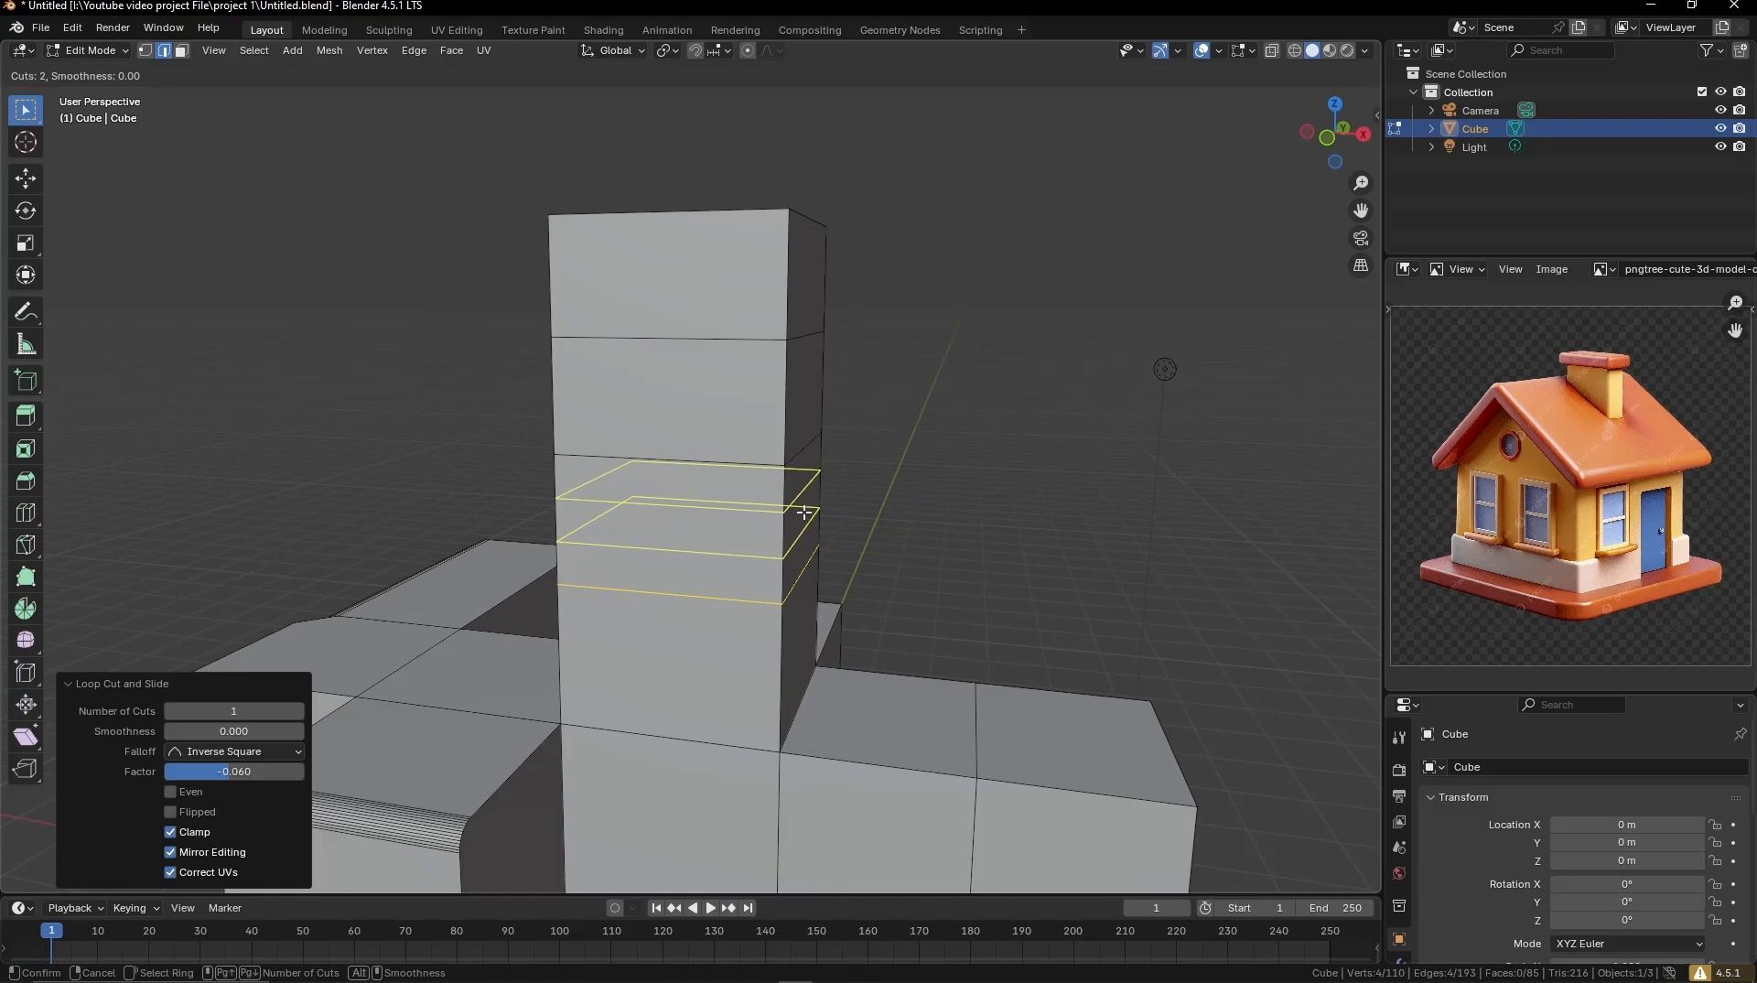
scroll(803, 513, down, 1)
scroll(803, 513, up, 1)
click(809, 512)
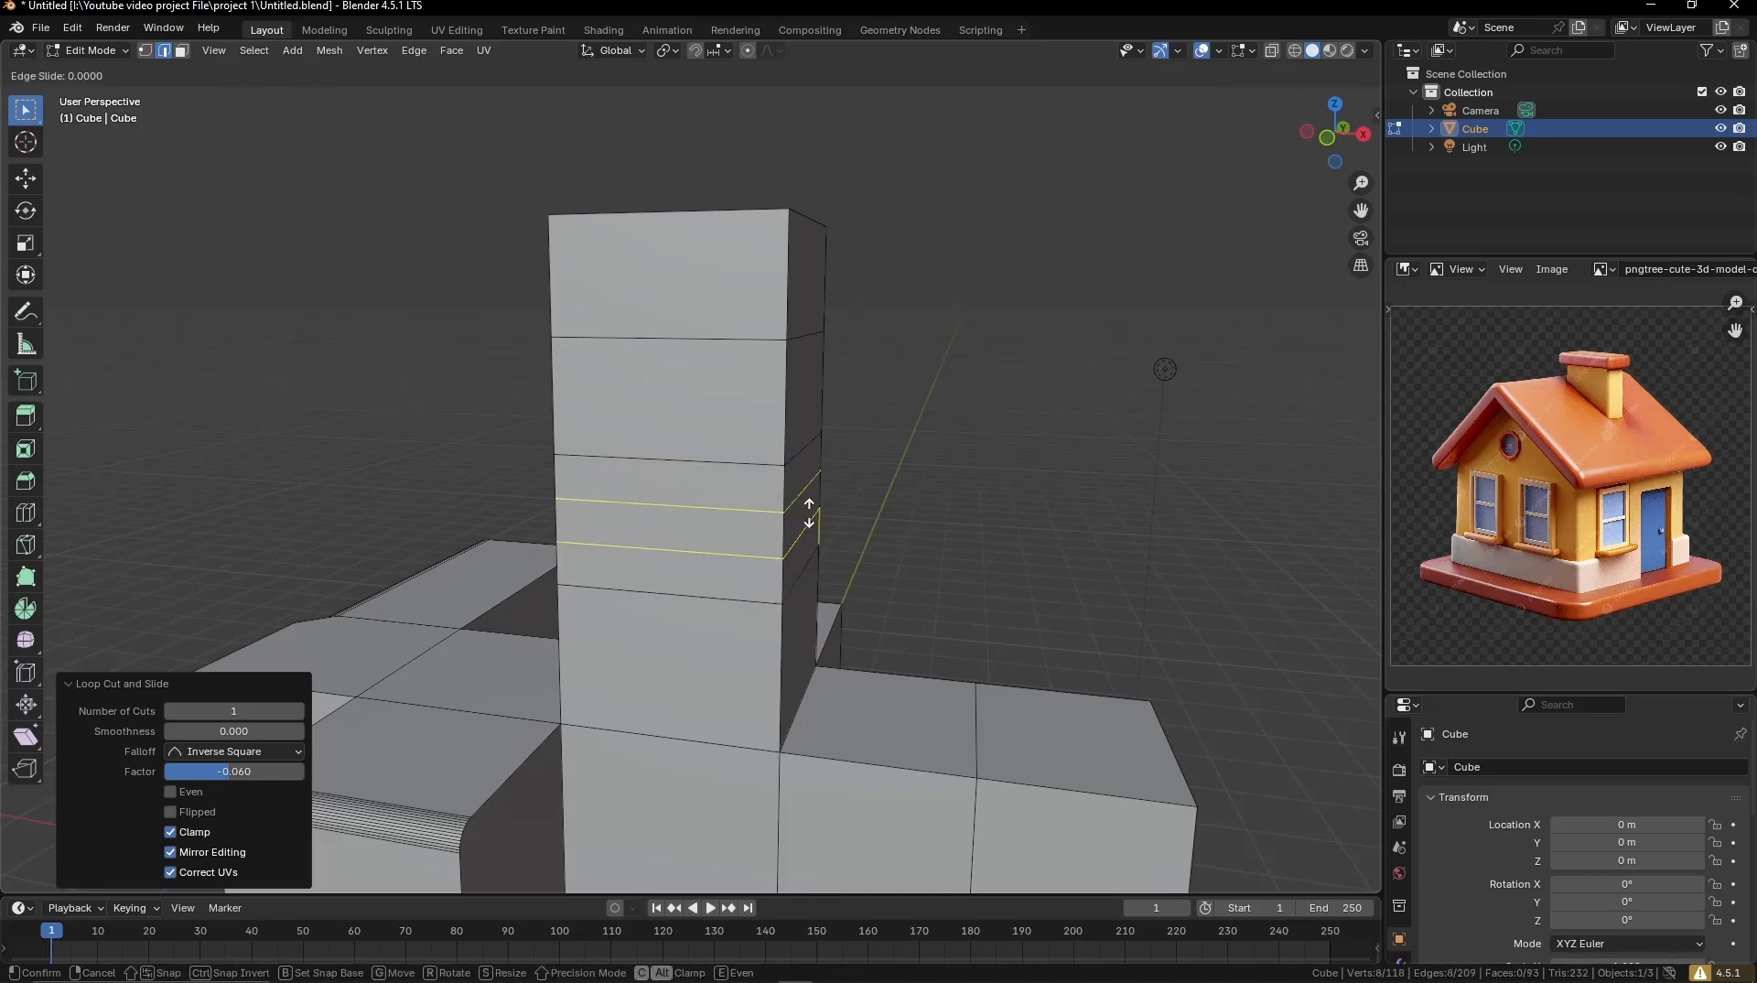
click(975, 520)
click(975, 519)
scroll(913, 544, up, 3)
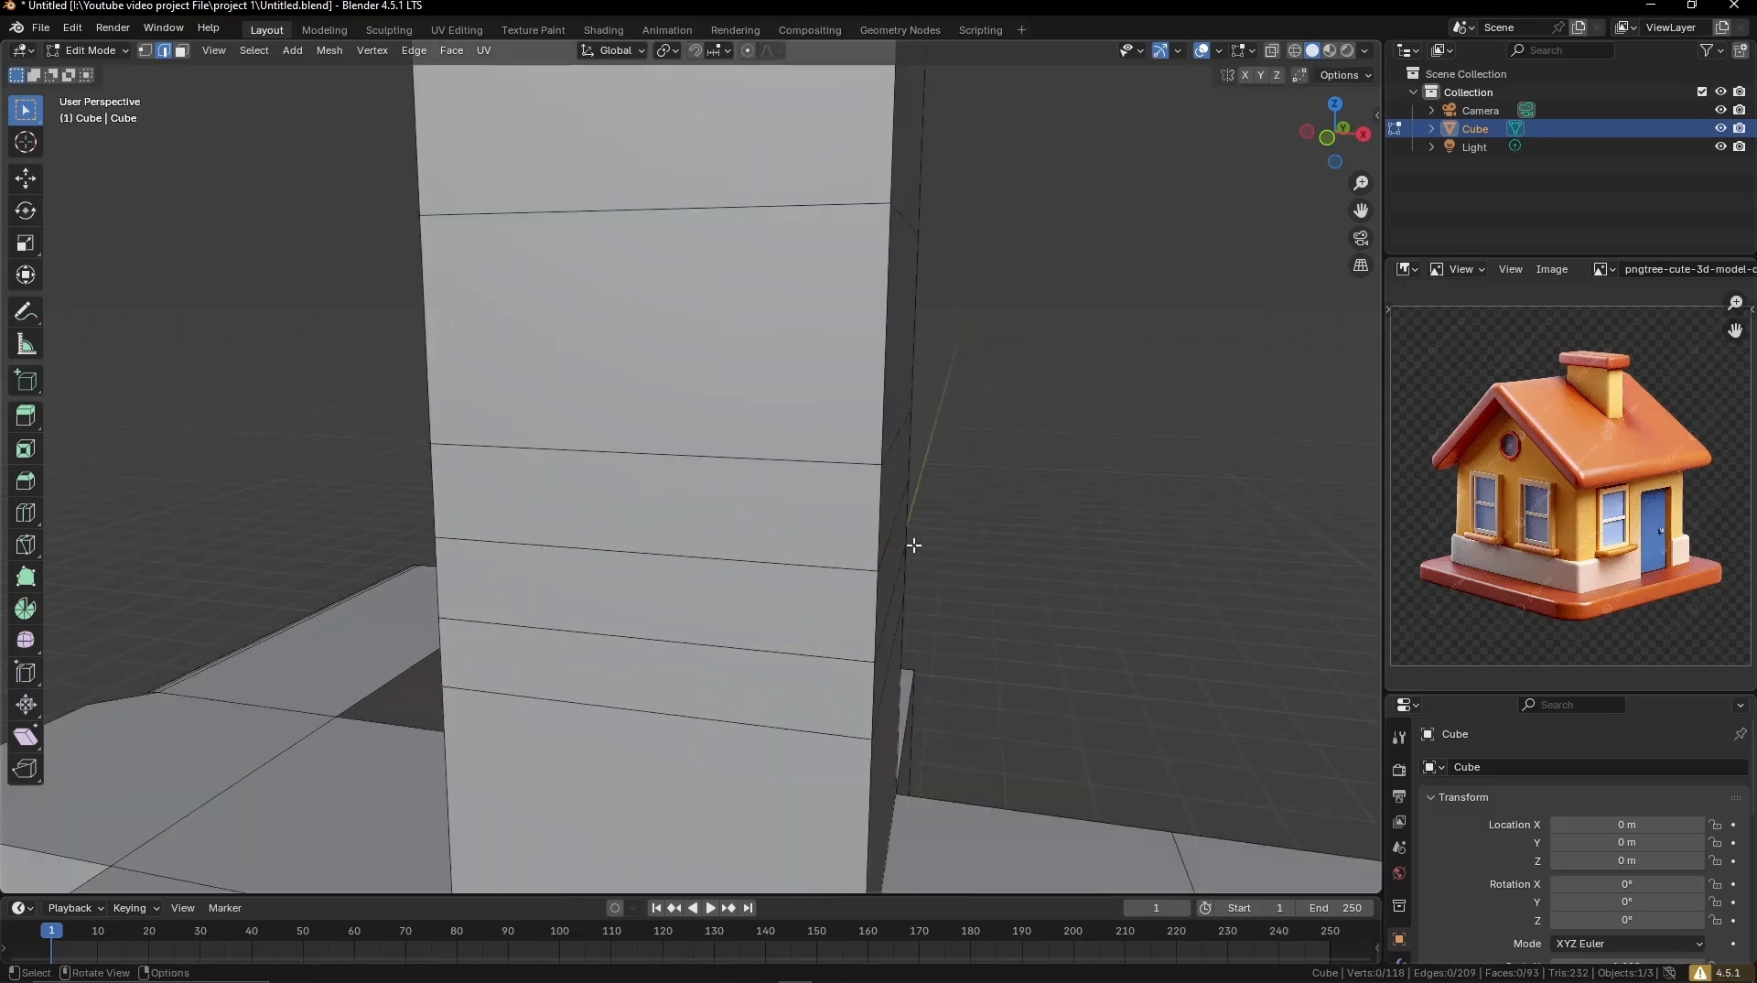
Step: Add six evenly spaced loop cuts to the outer section of the positive X arm and select one vertical edge at its end
scroll(956, 504, down, 5)
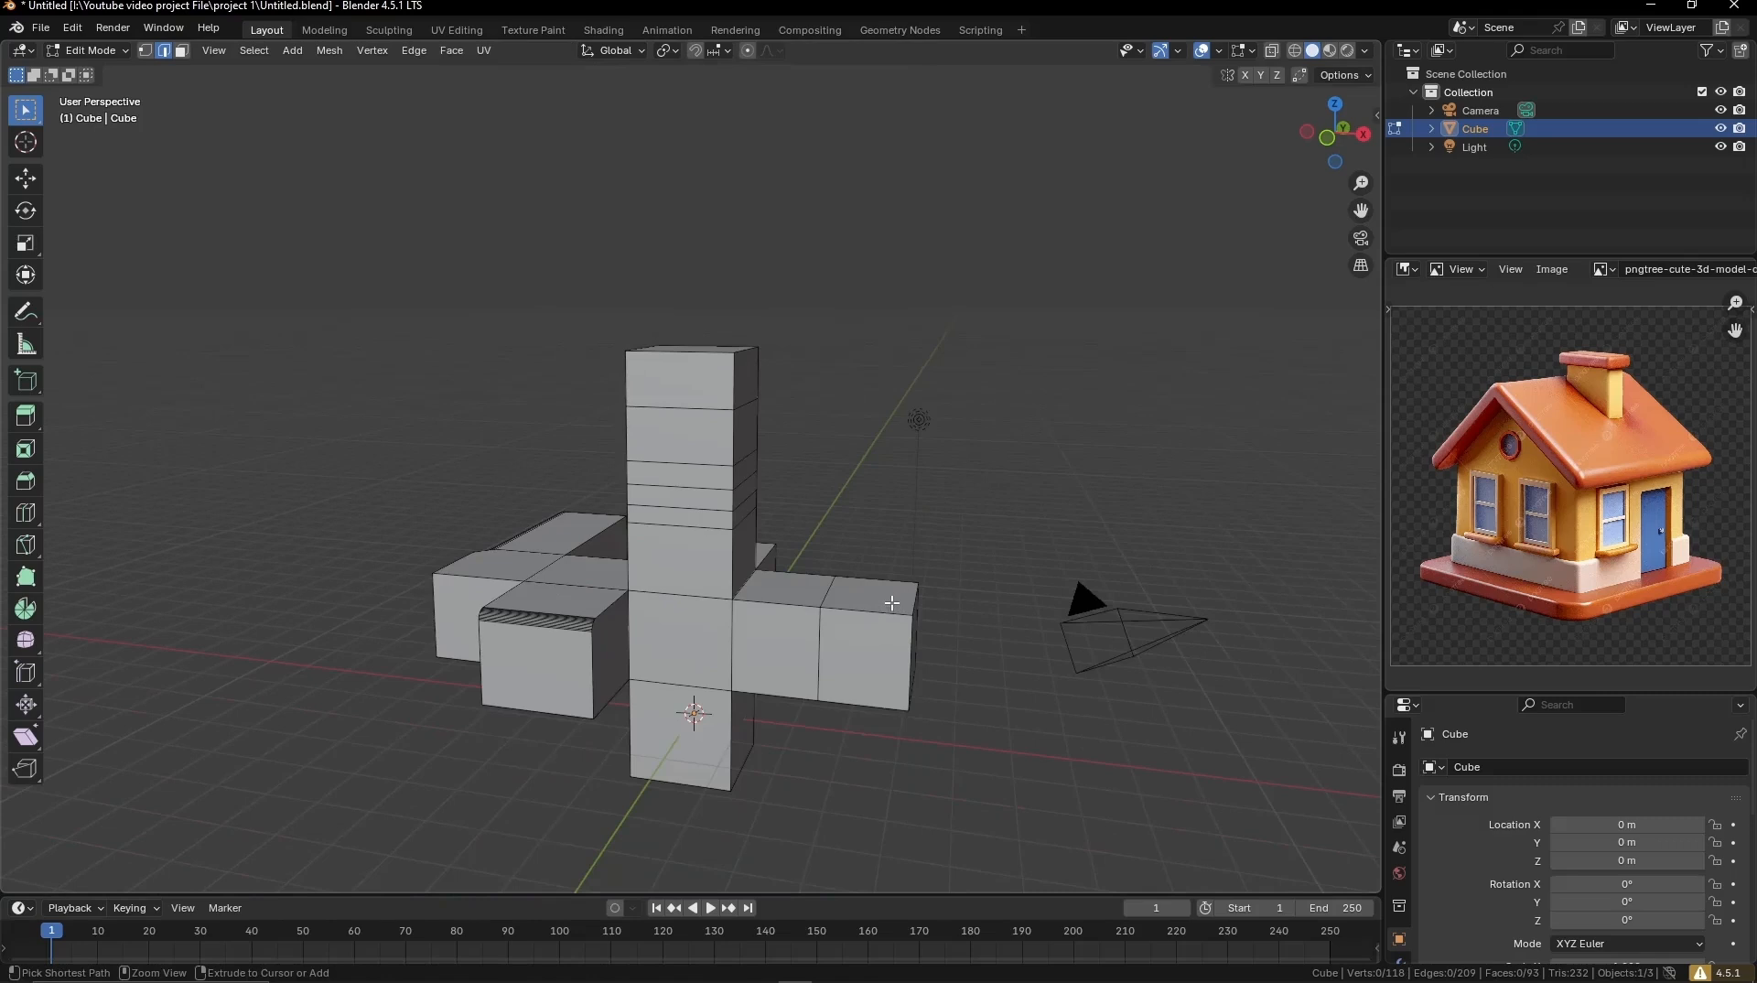
key(ctrl+r)
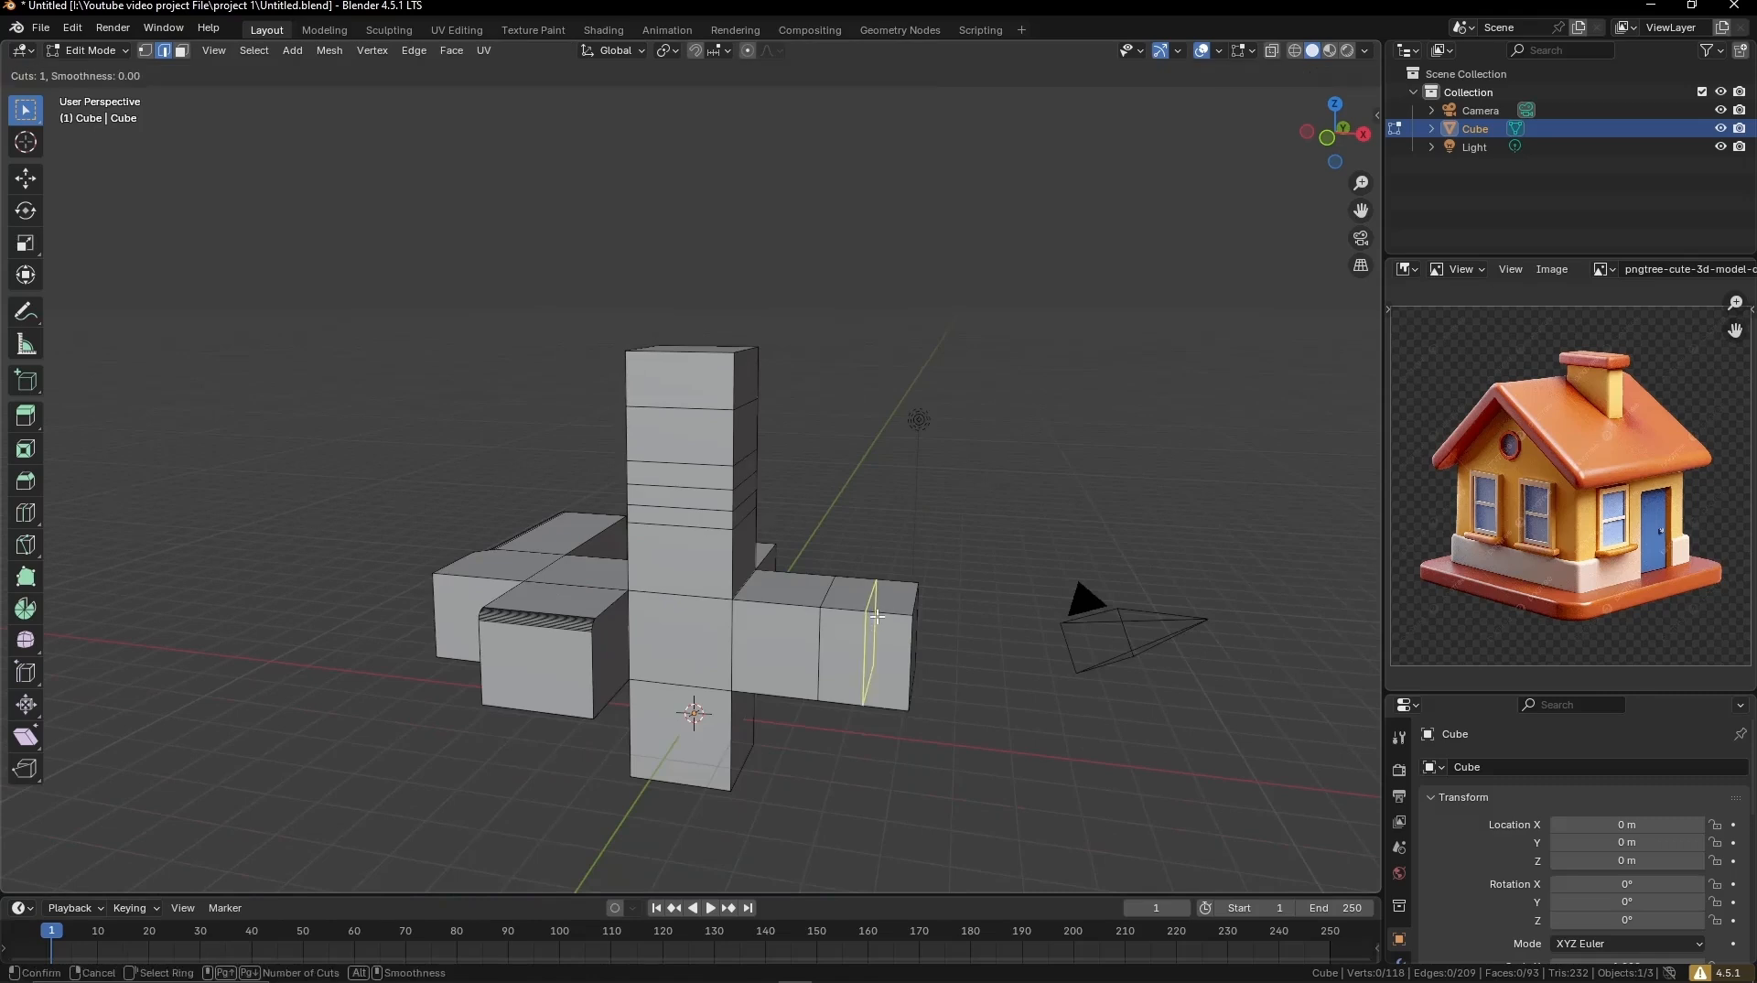
scroll(876, 617, up, 1)
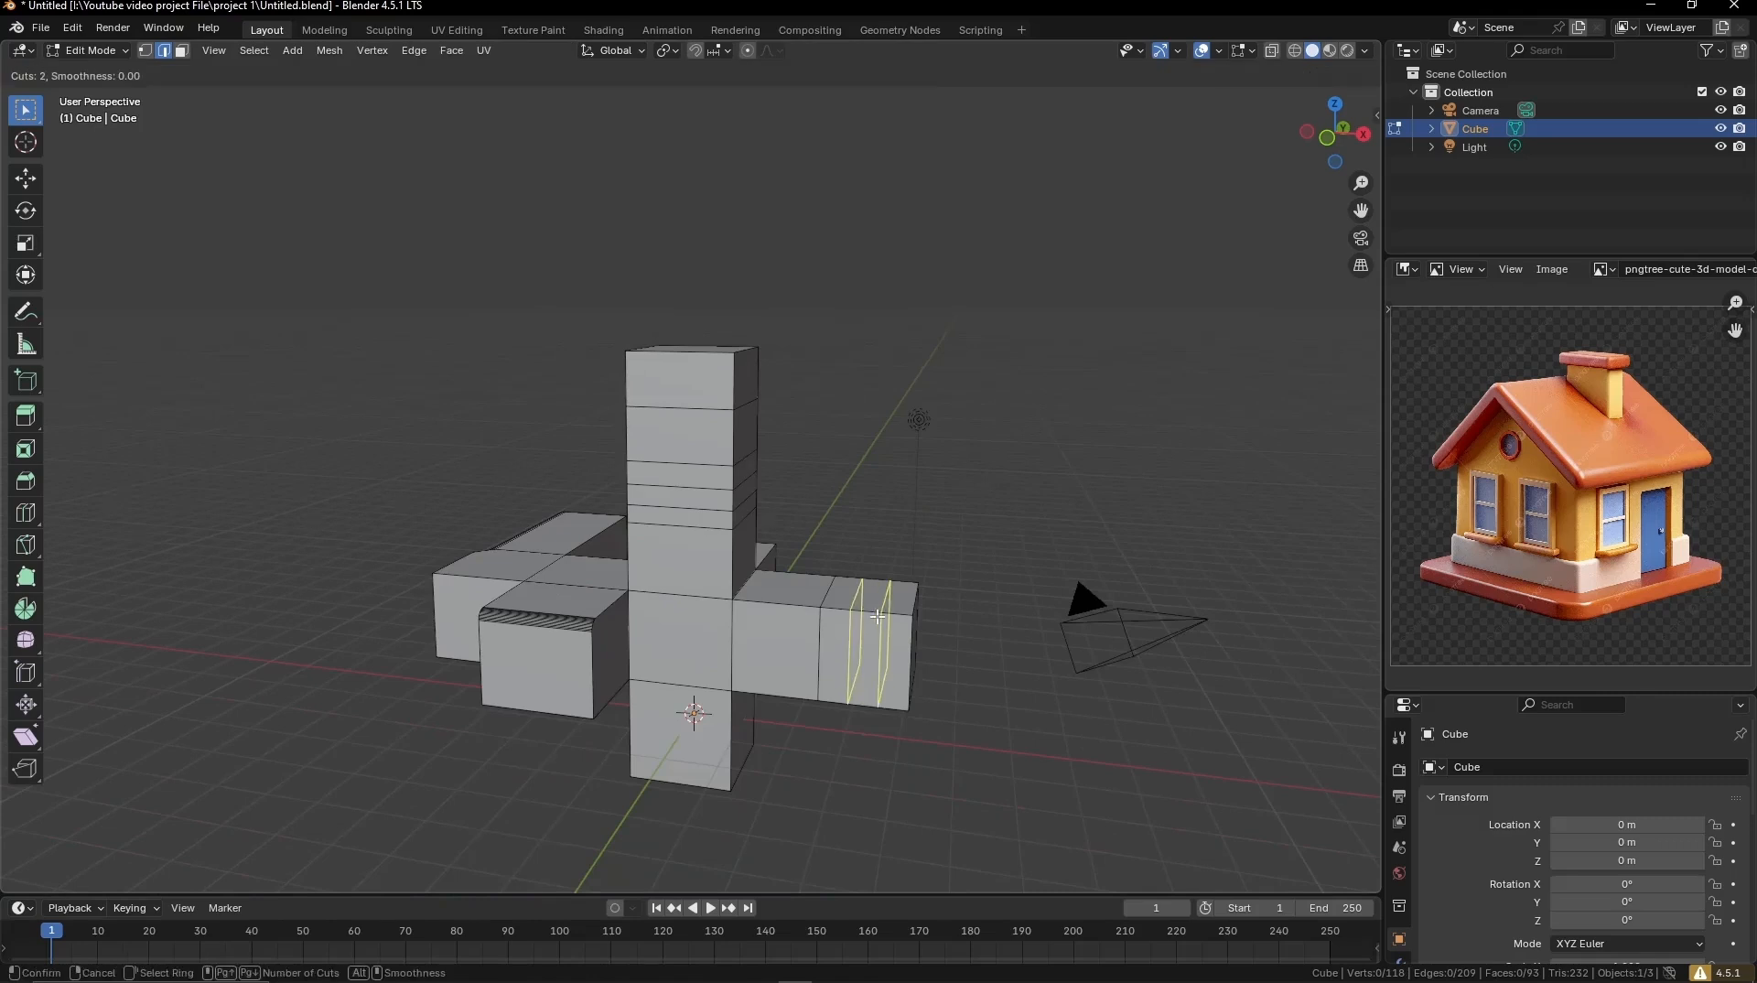
scroll(877, 617, up, 10)
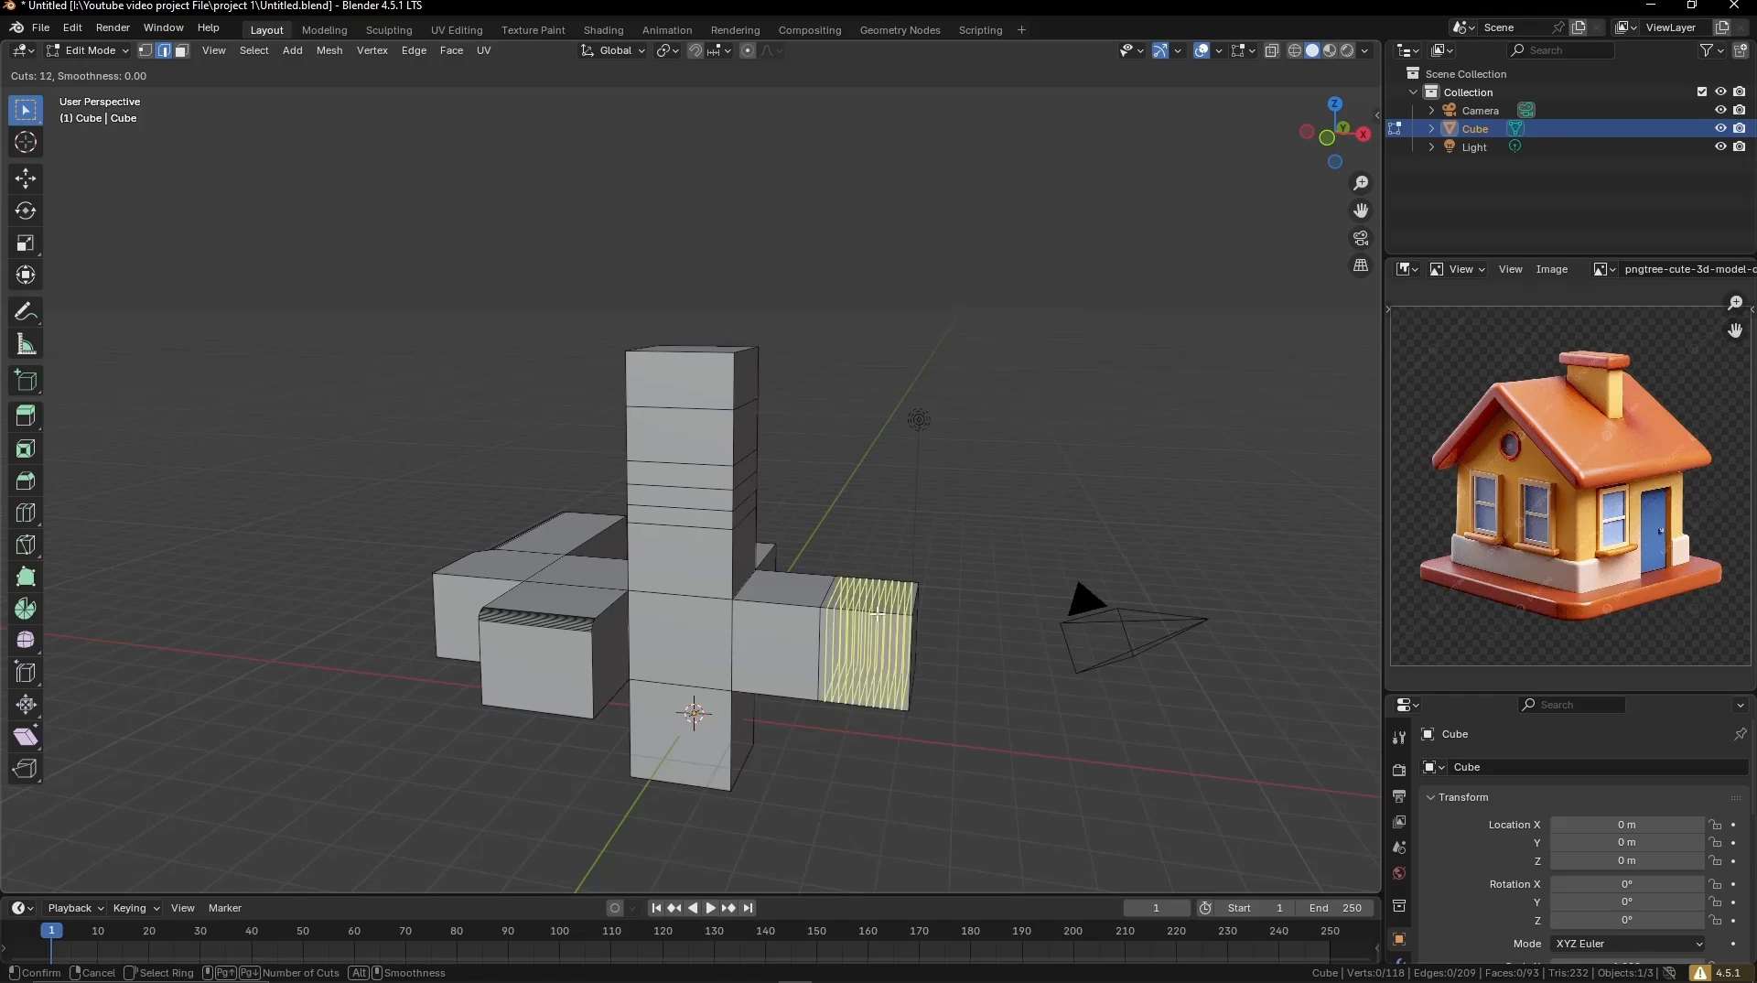
scroll(876, 615, up, 2)
scroll(876, 614, down, 8)
click(876, 615)
click(872, 617)
click(956, 665)
scroll(976, 671, up, 1)
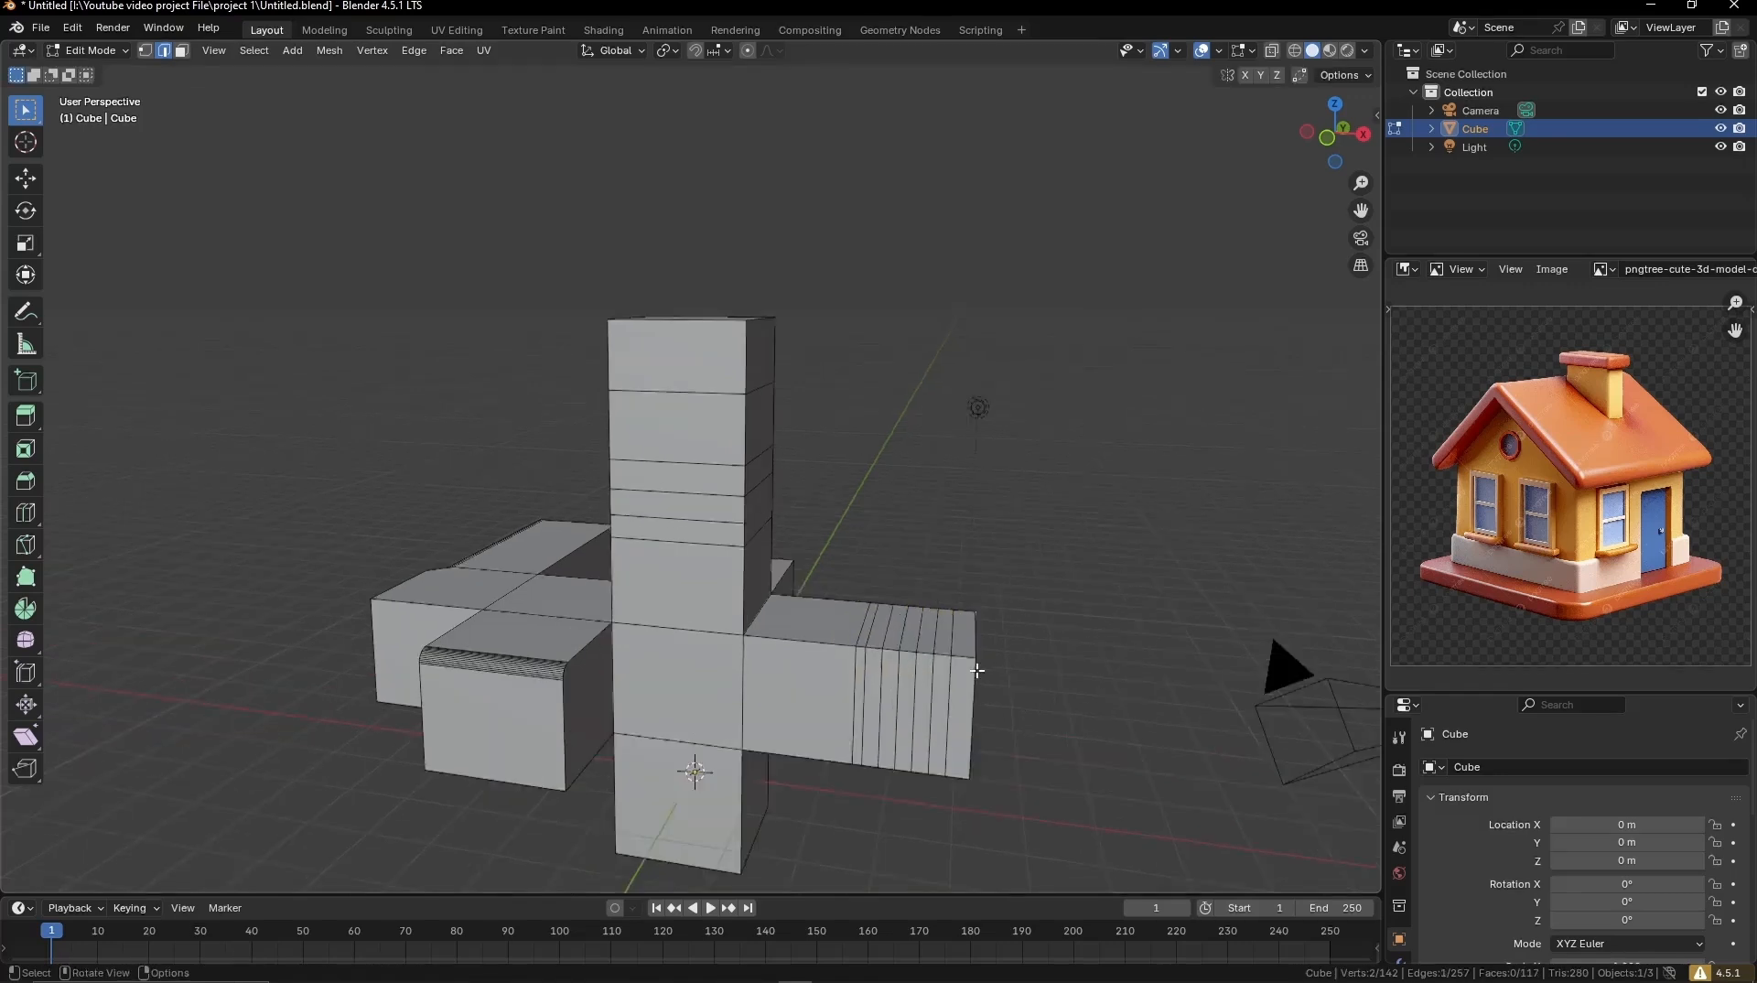
scroll(918, 614, up, 3)
scroll(837, 442, up, 2)
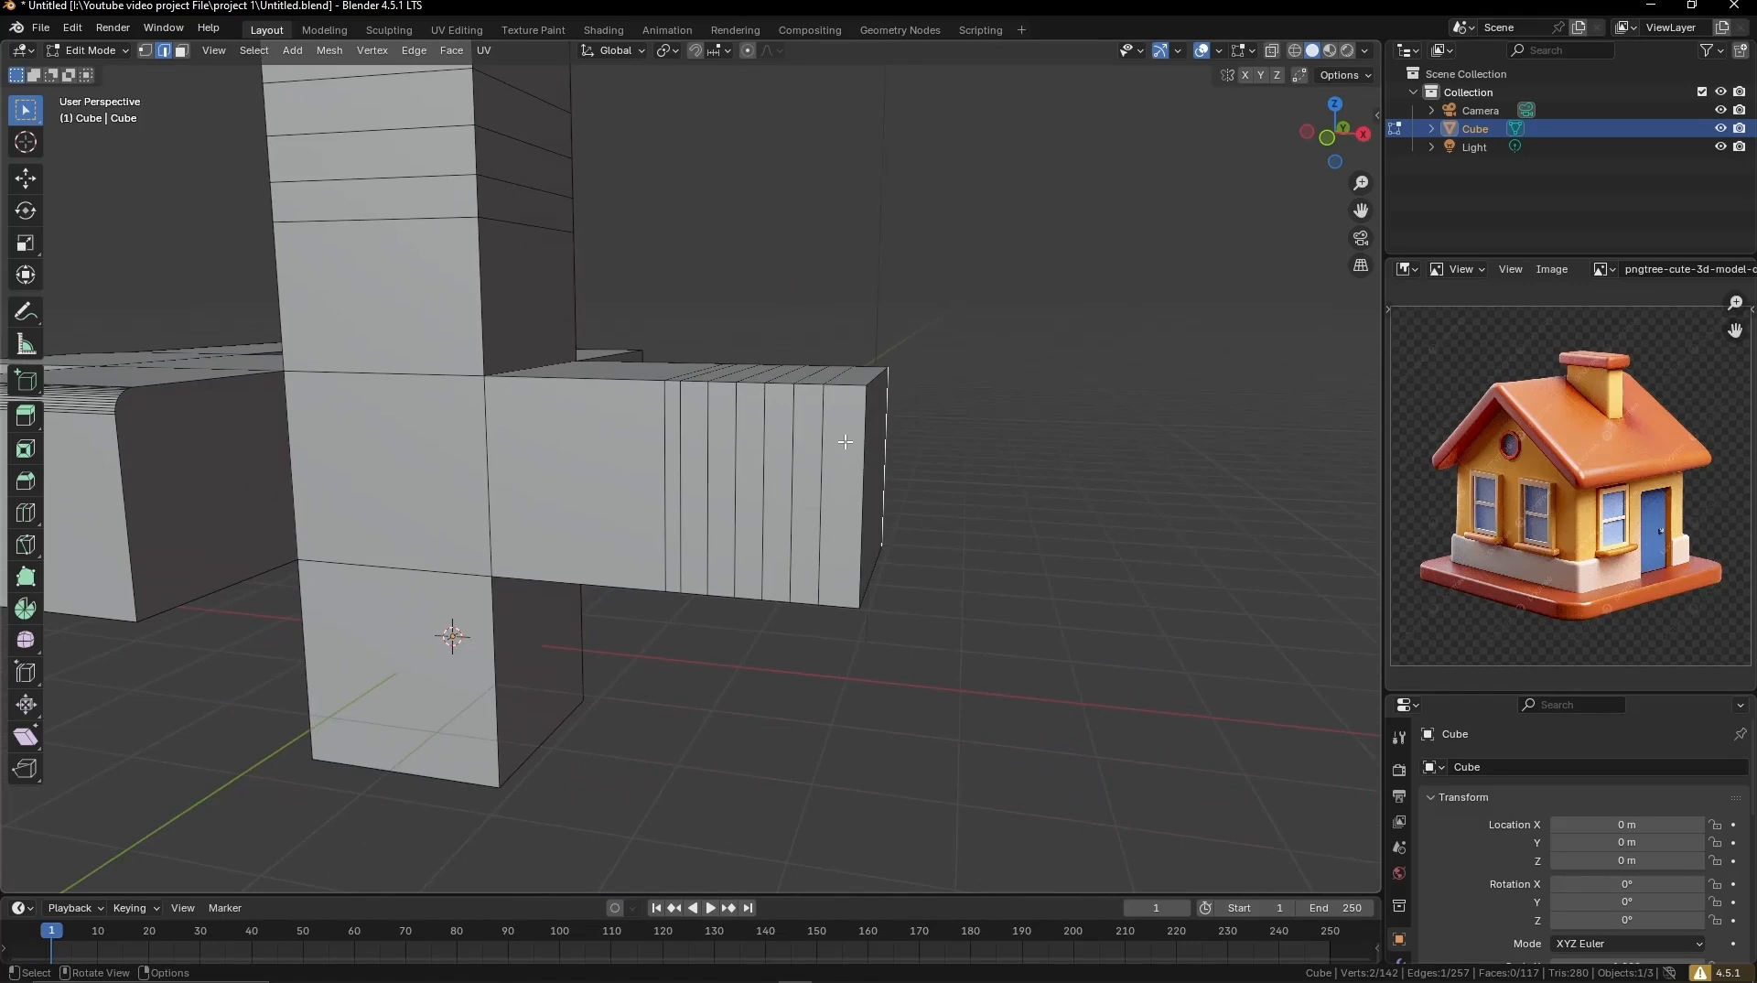
Step: Cut lines with the Knife across the top face of the long bevelled block, from its outer end edge towards the adjoining arm face
middle_drag(845, 442, 640, 403)
scroll(640, 402, down, 5)
key(c)
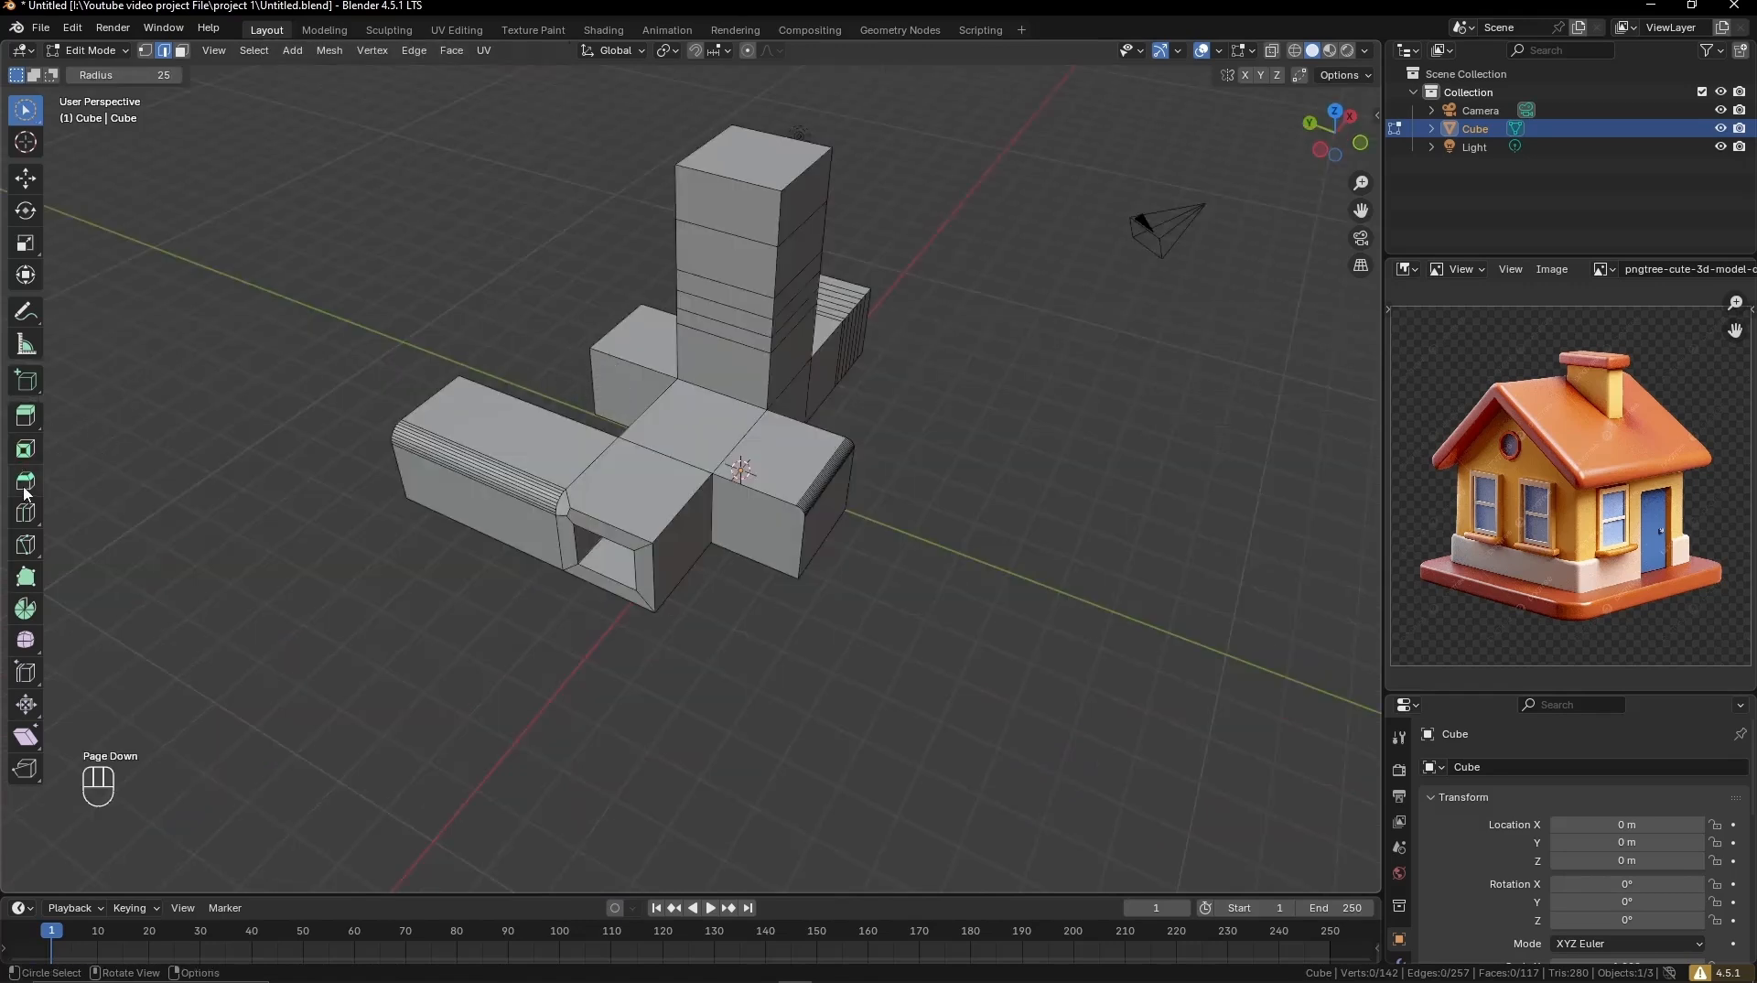
click(28, 549)
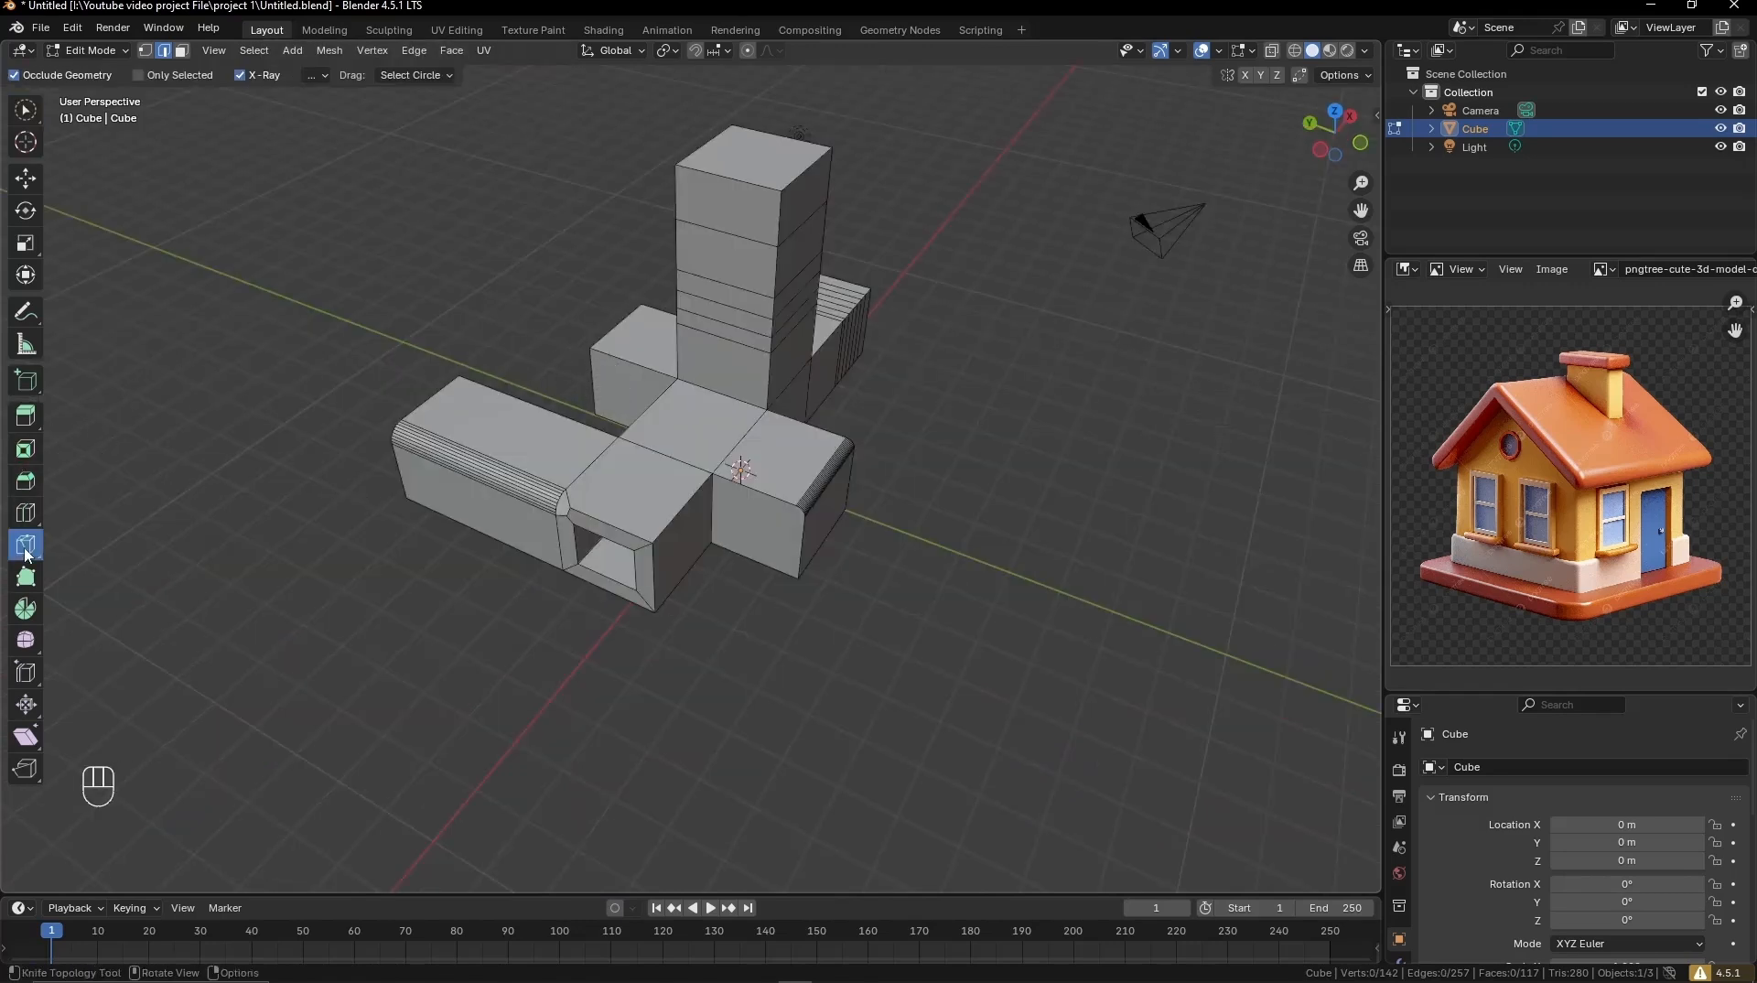
scroll(769, 477, up, 6)
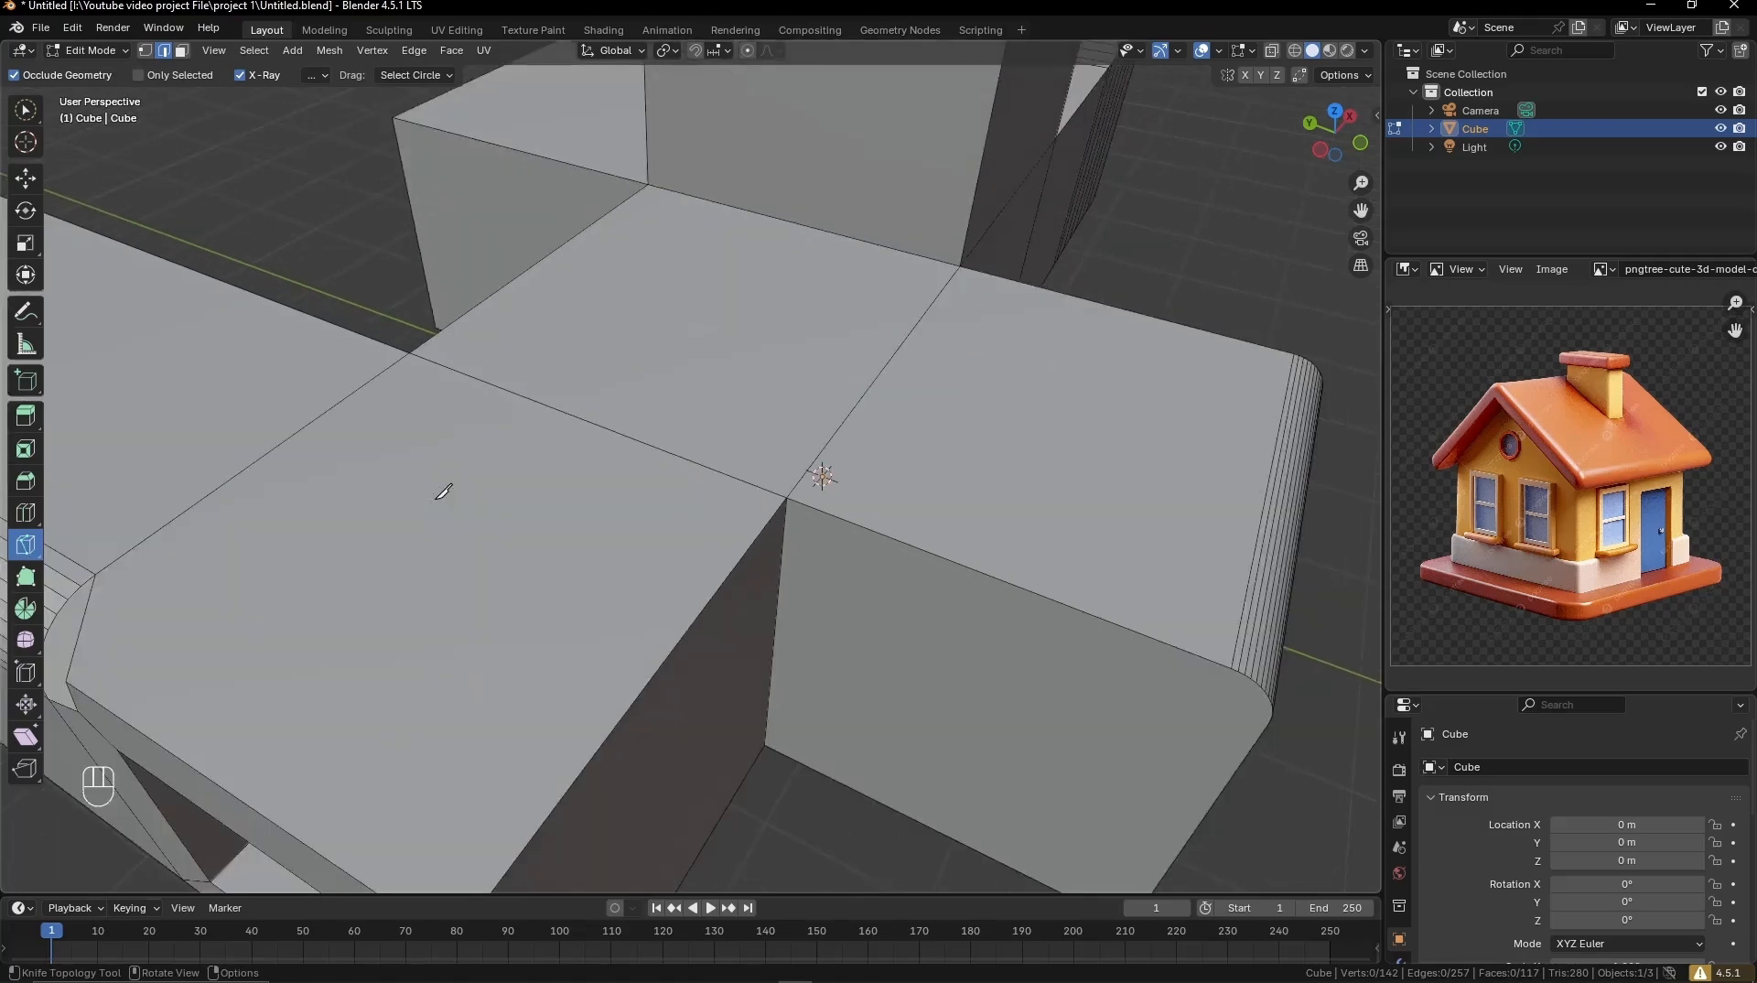
scroll(617, 477, down, 2)
middle_drag(617, 477, 702, 436)
scroll(672, 464, up, 3)
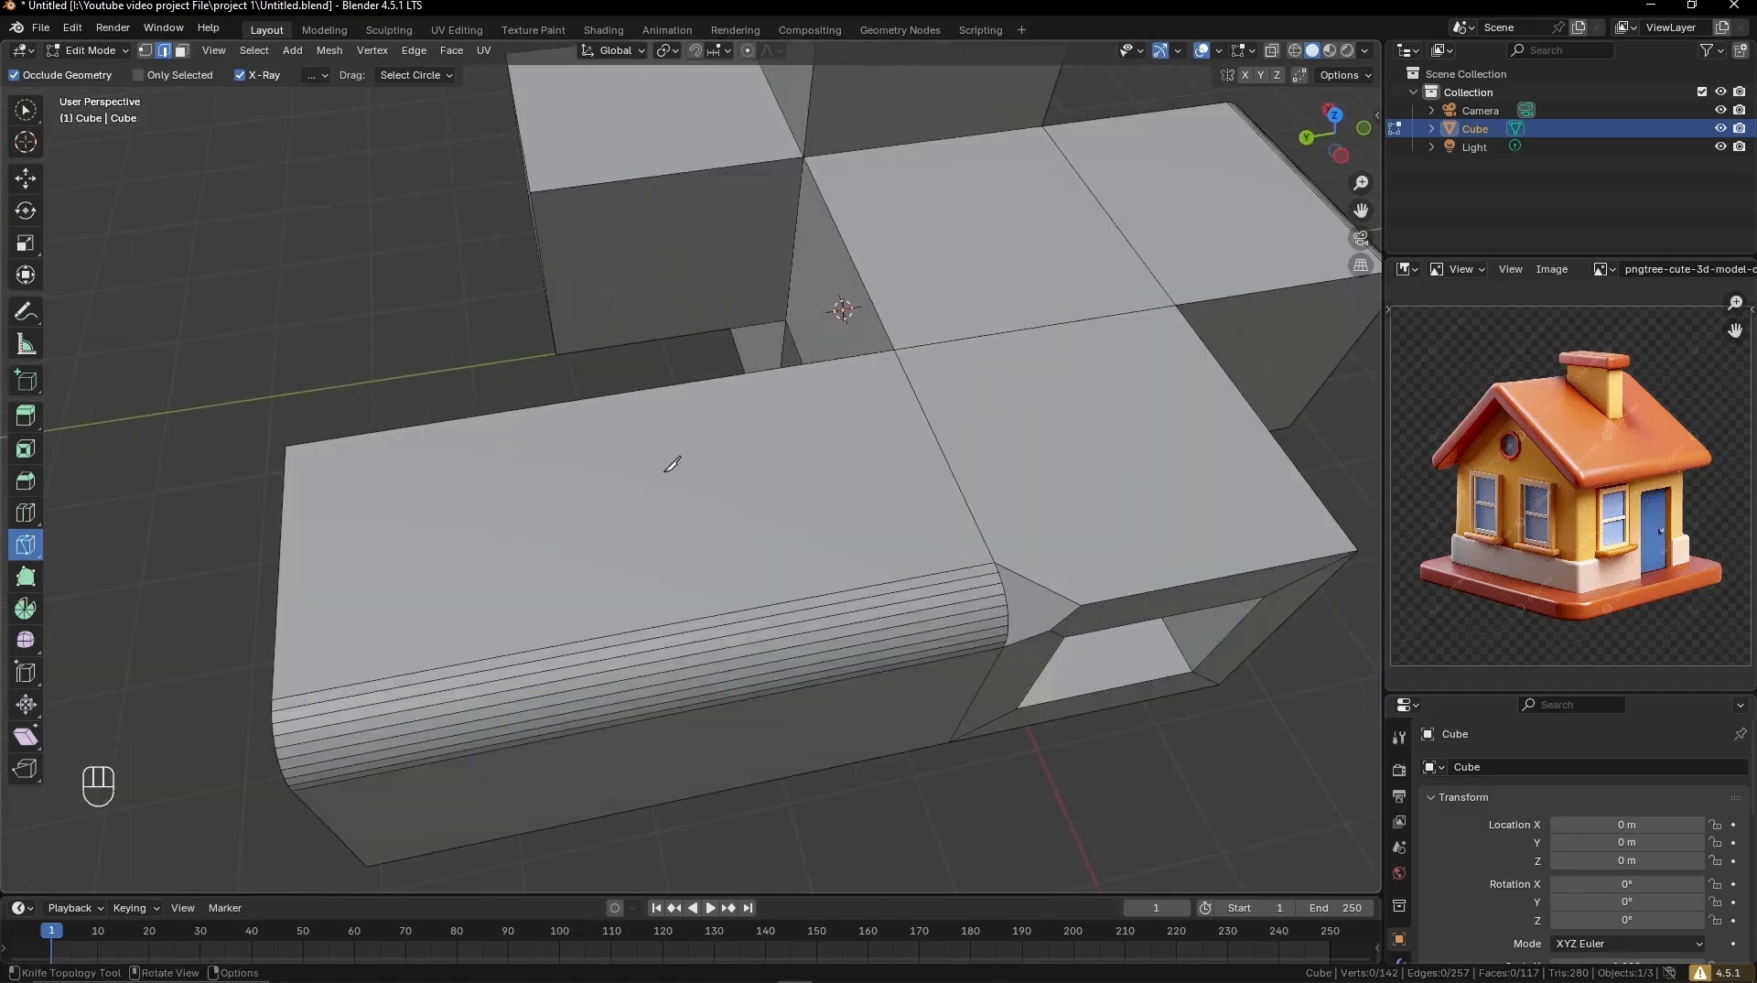
click(281, 511)
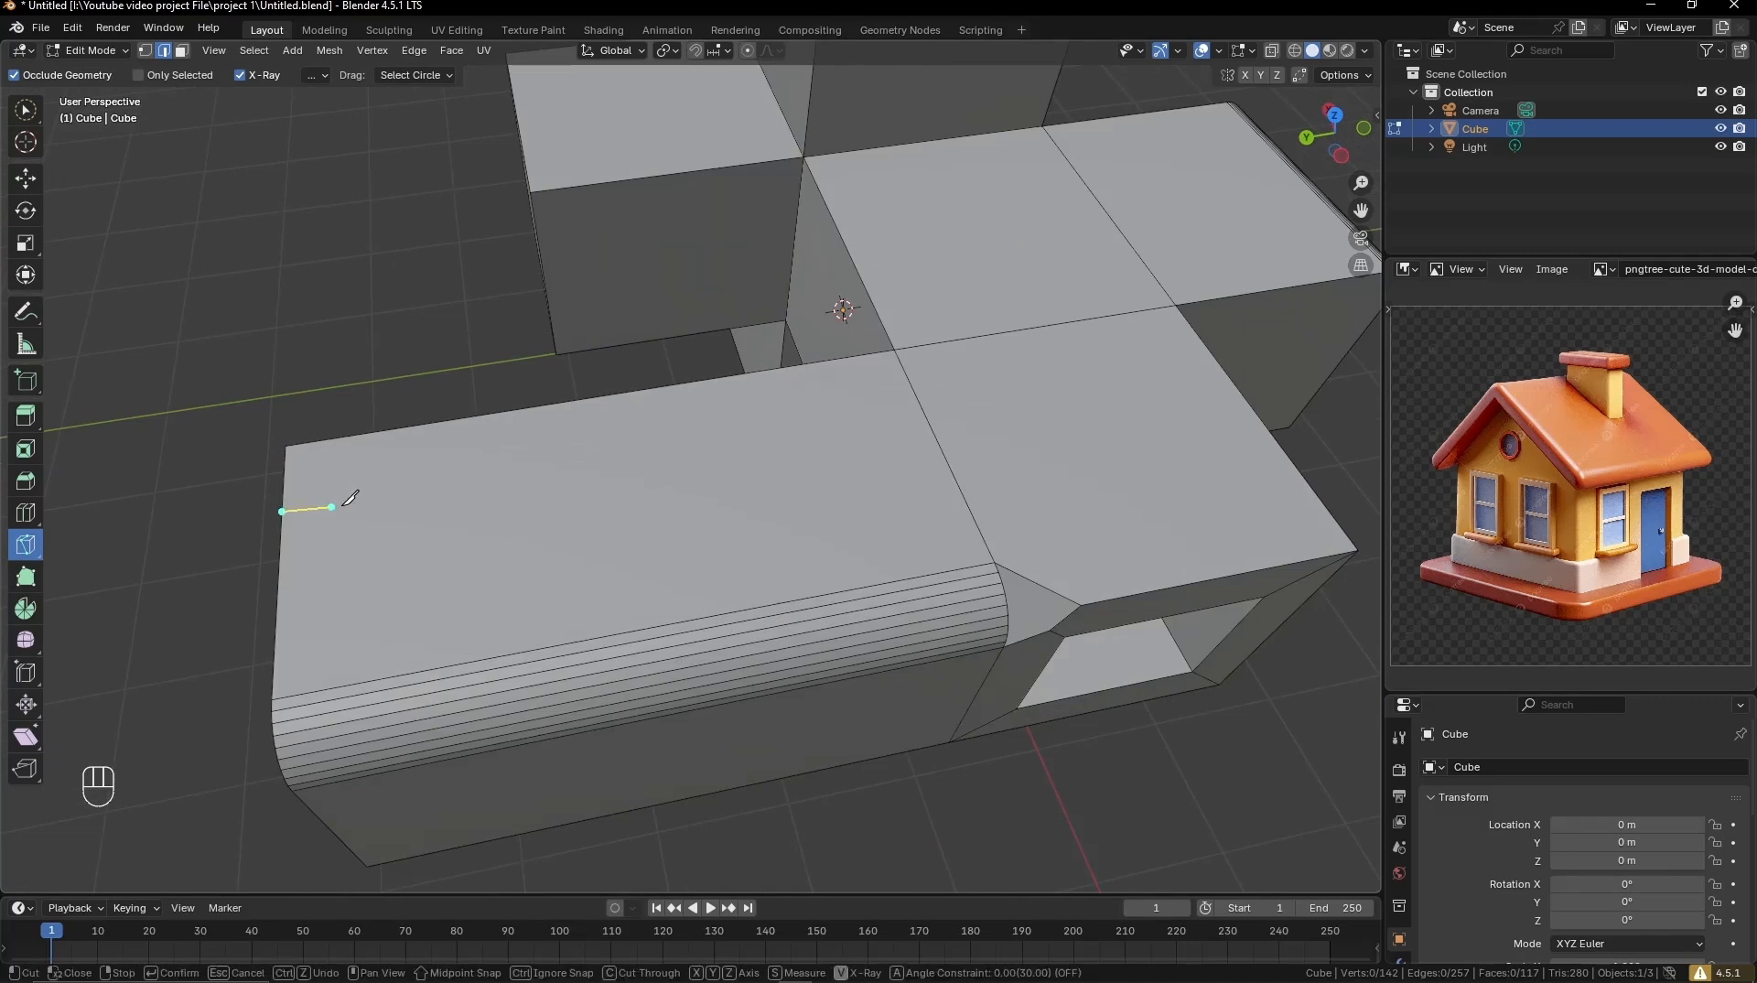
click(920, 403)
click(935, 549)
key(Return)
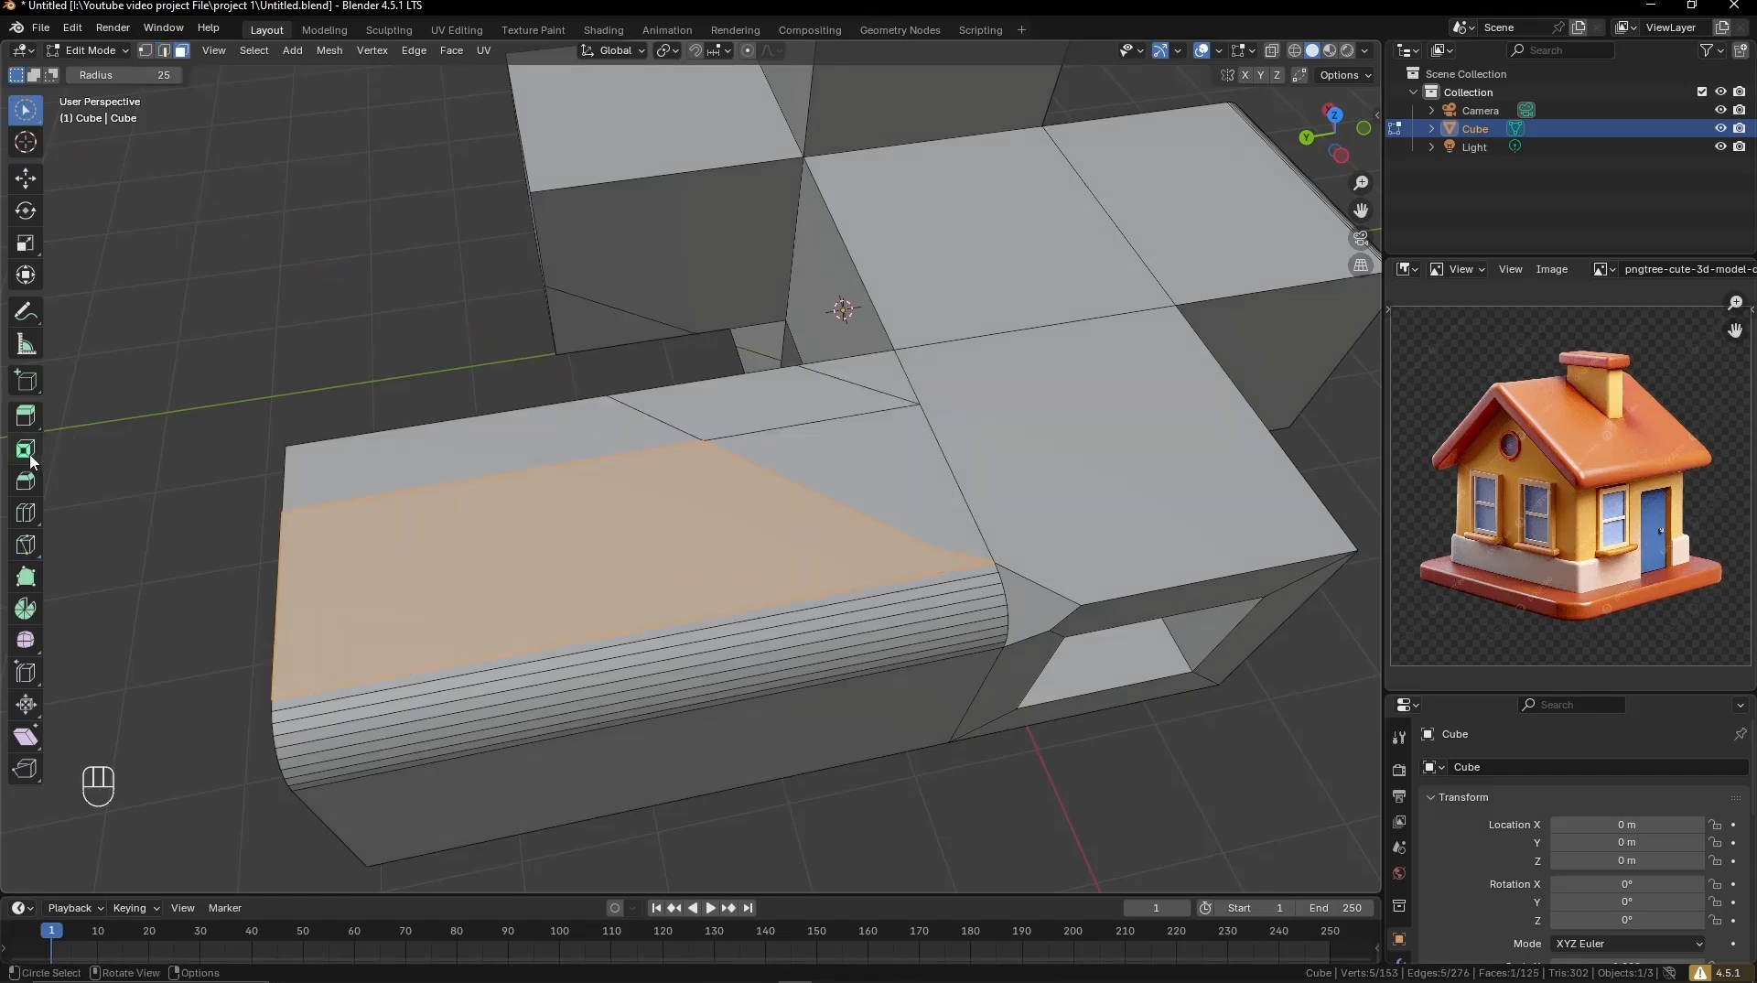
Step: Try the Poly Build tool and spin the separate cube around the 3D cursor about the Z axis in 12 steps
click(31, 578)
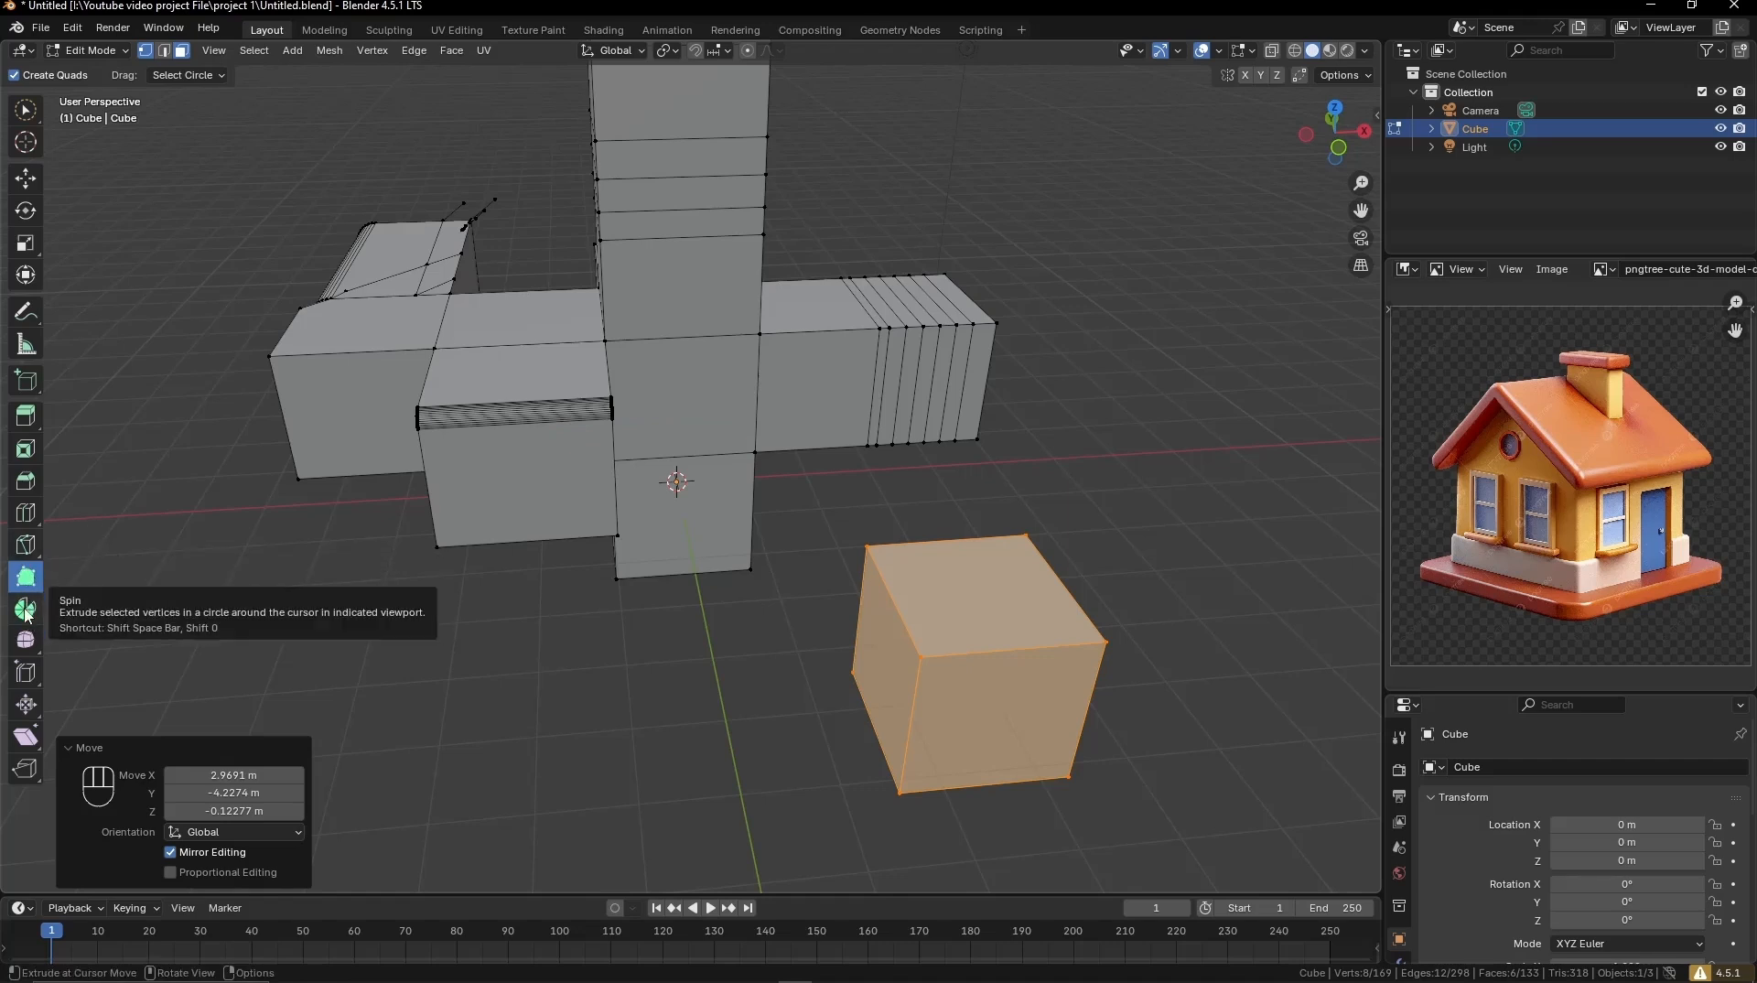
click(25, 611)
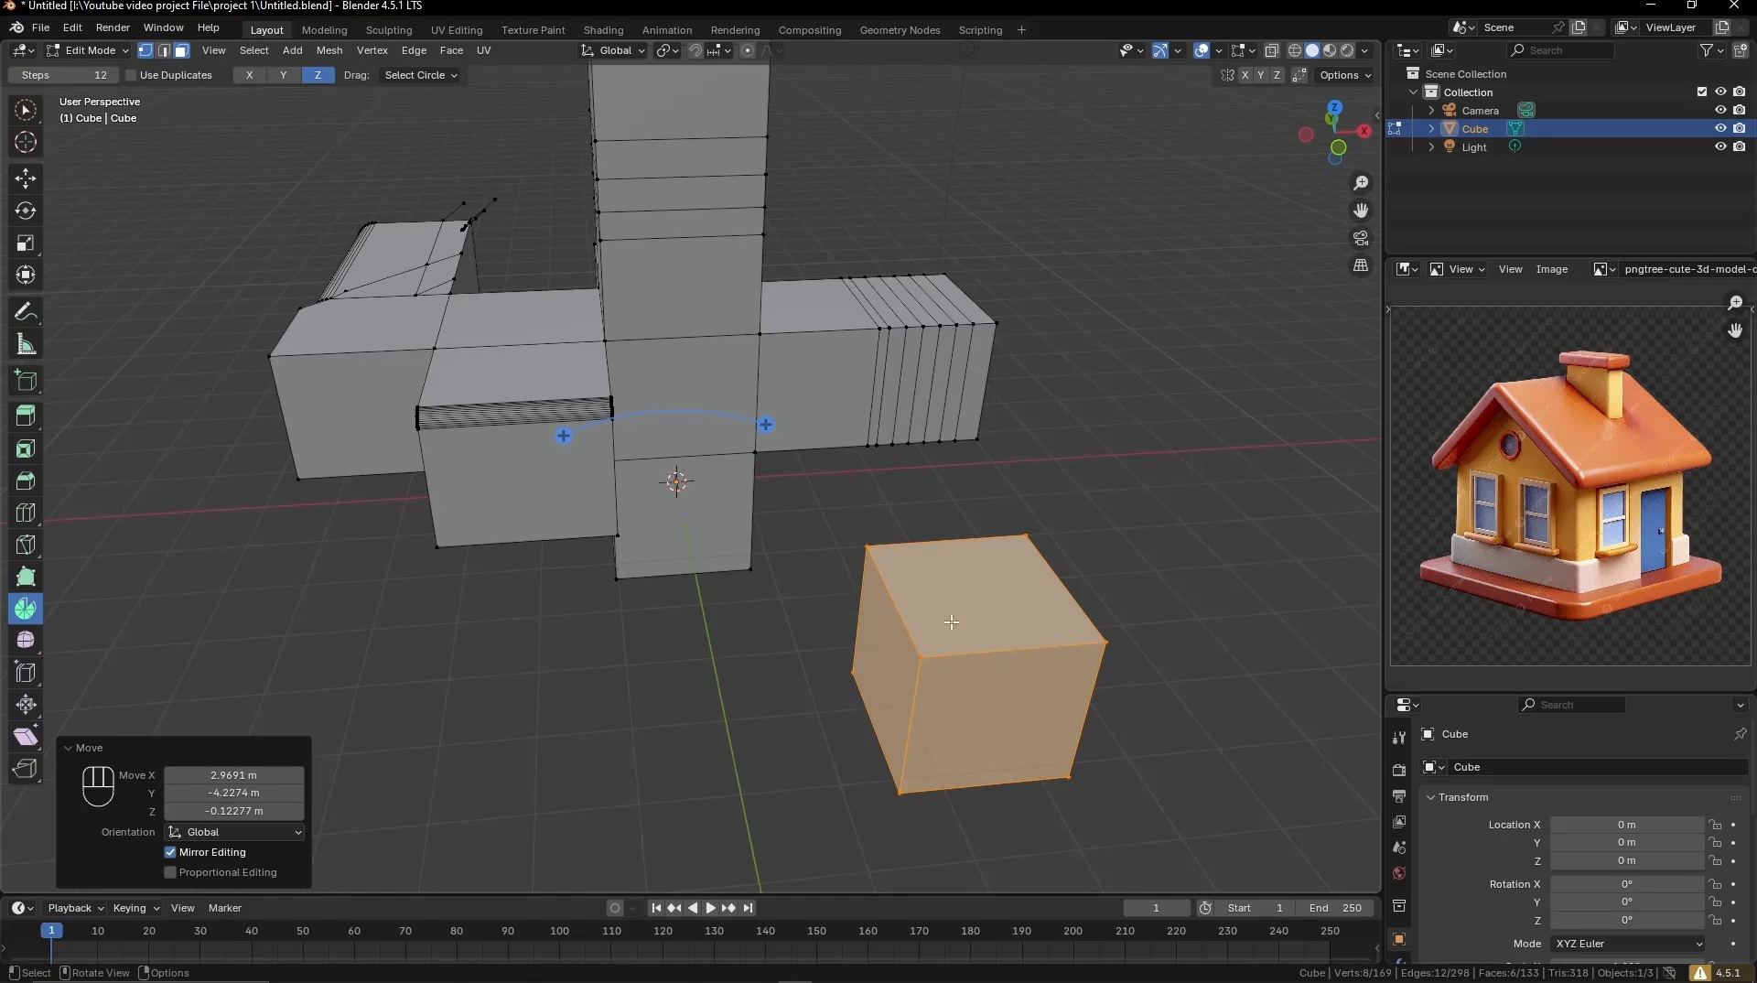
drag(766, 424, 944, 371)
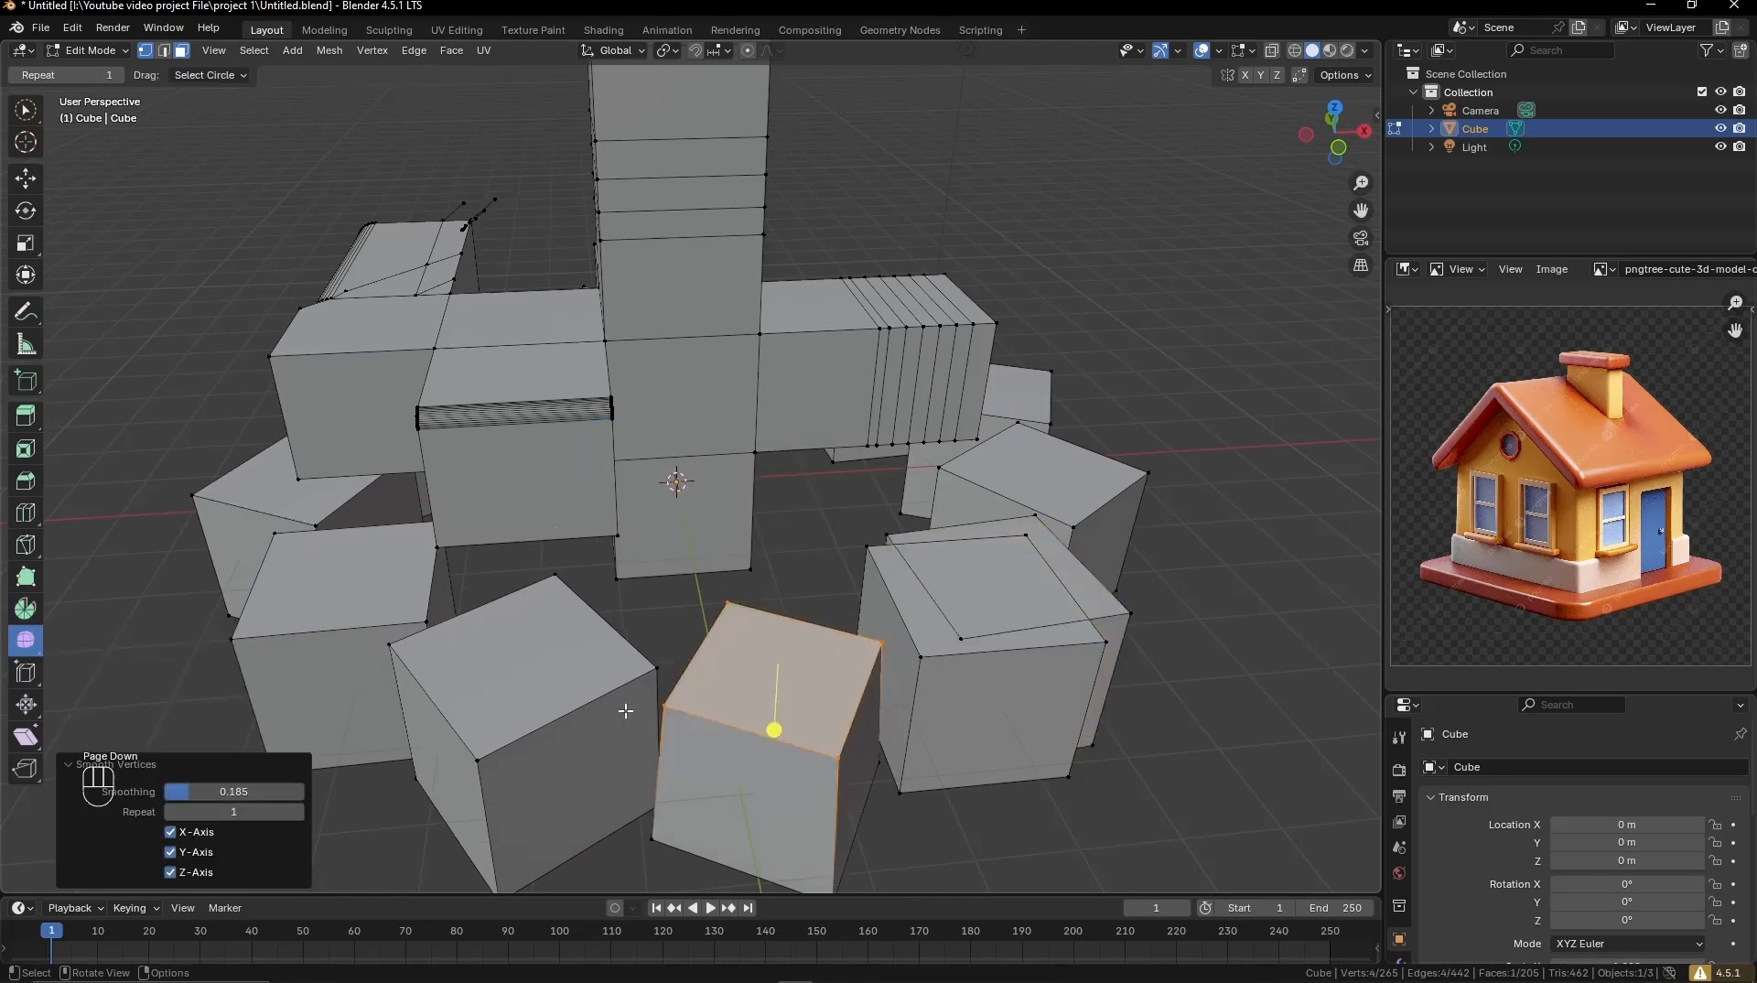
Step: Smooth the top face of the spun cube in front of the negative Y branch twice, first by 0.074, and switch shading to Material Preview
click(518, 676)
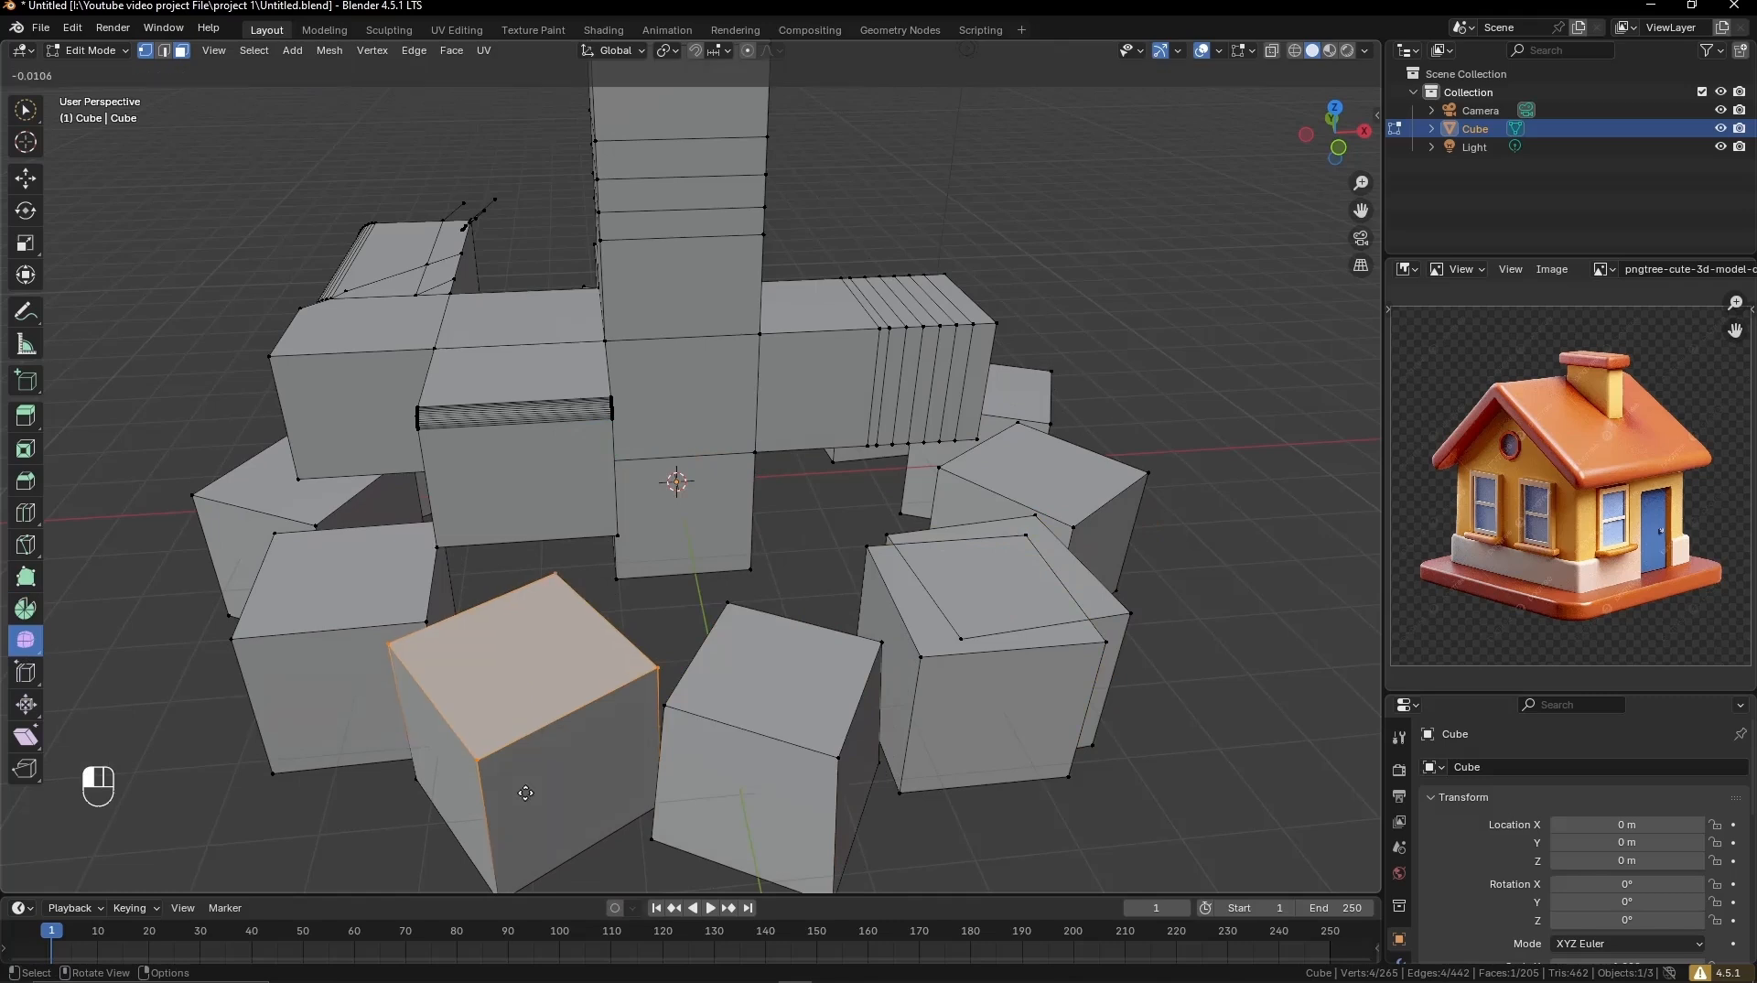
drag(528, 723, 549, 632)
key(z)
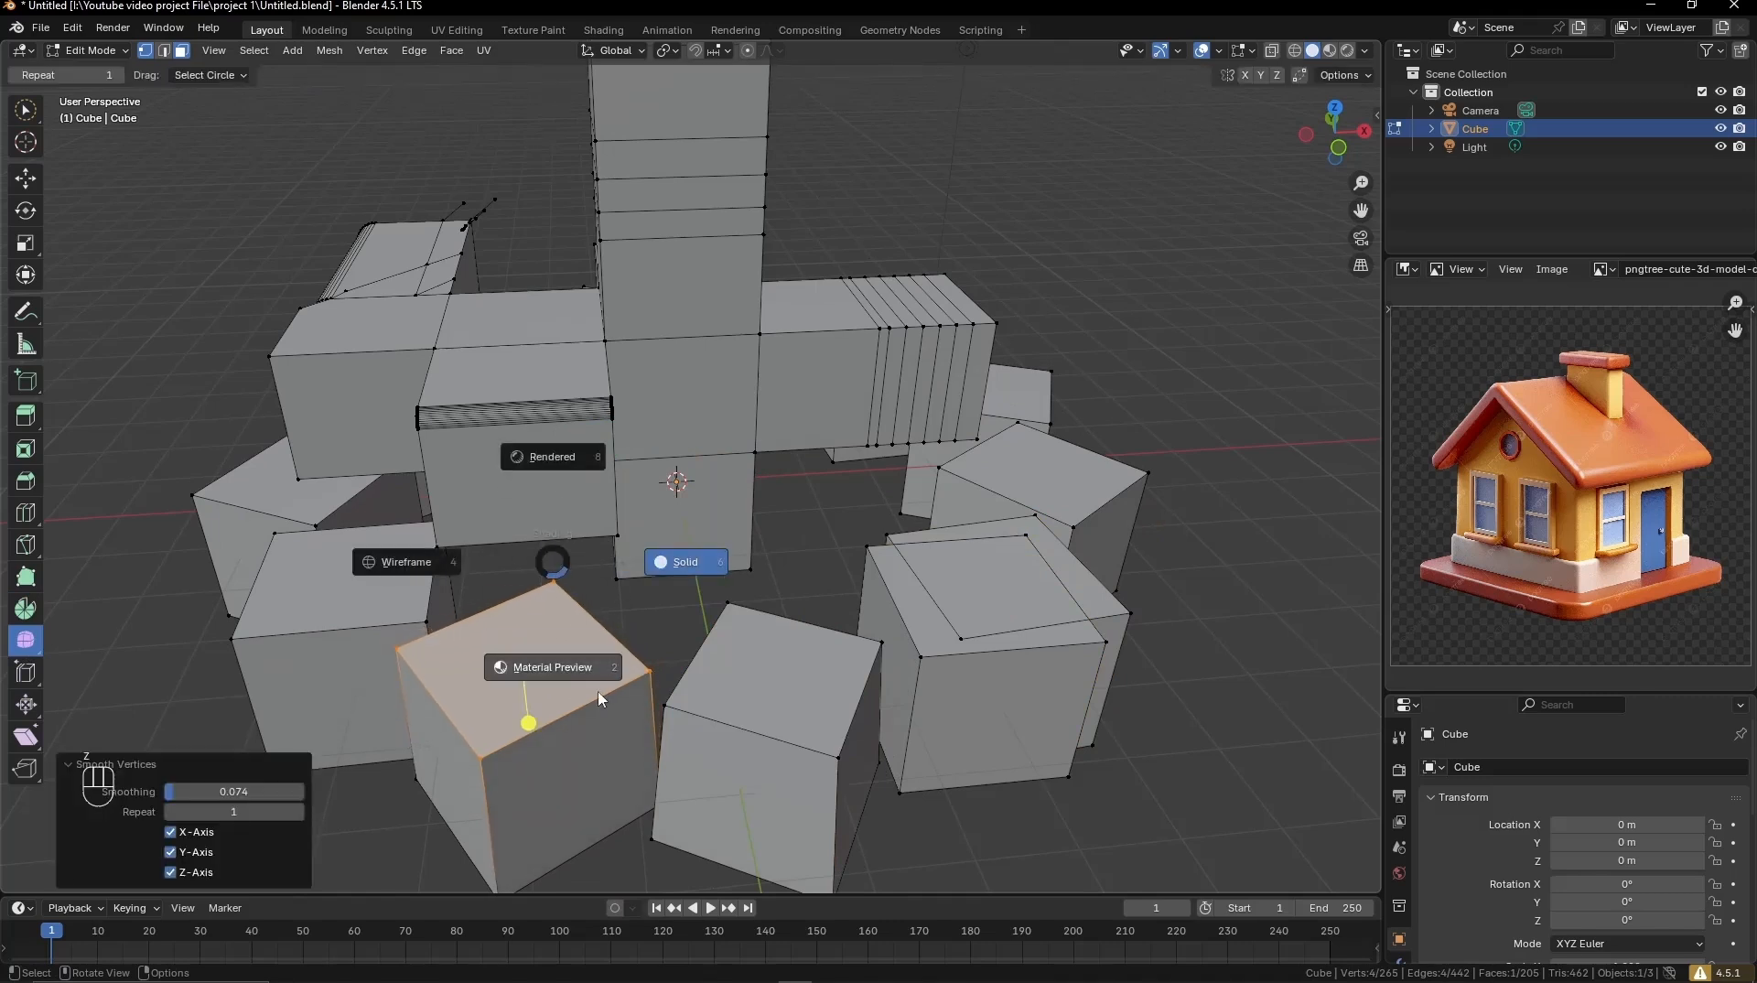
click(561, 755)
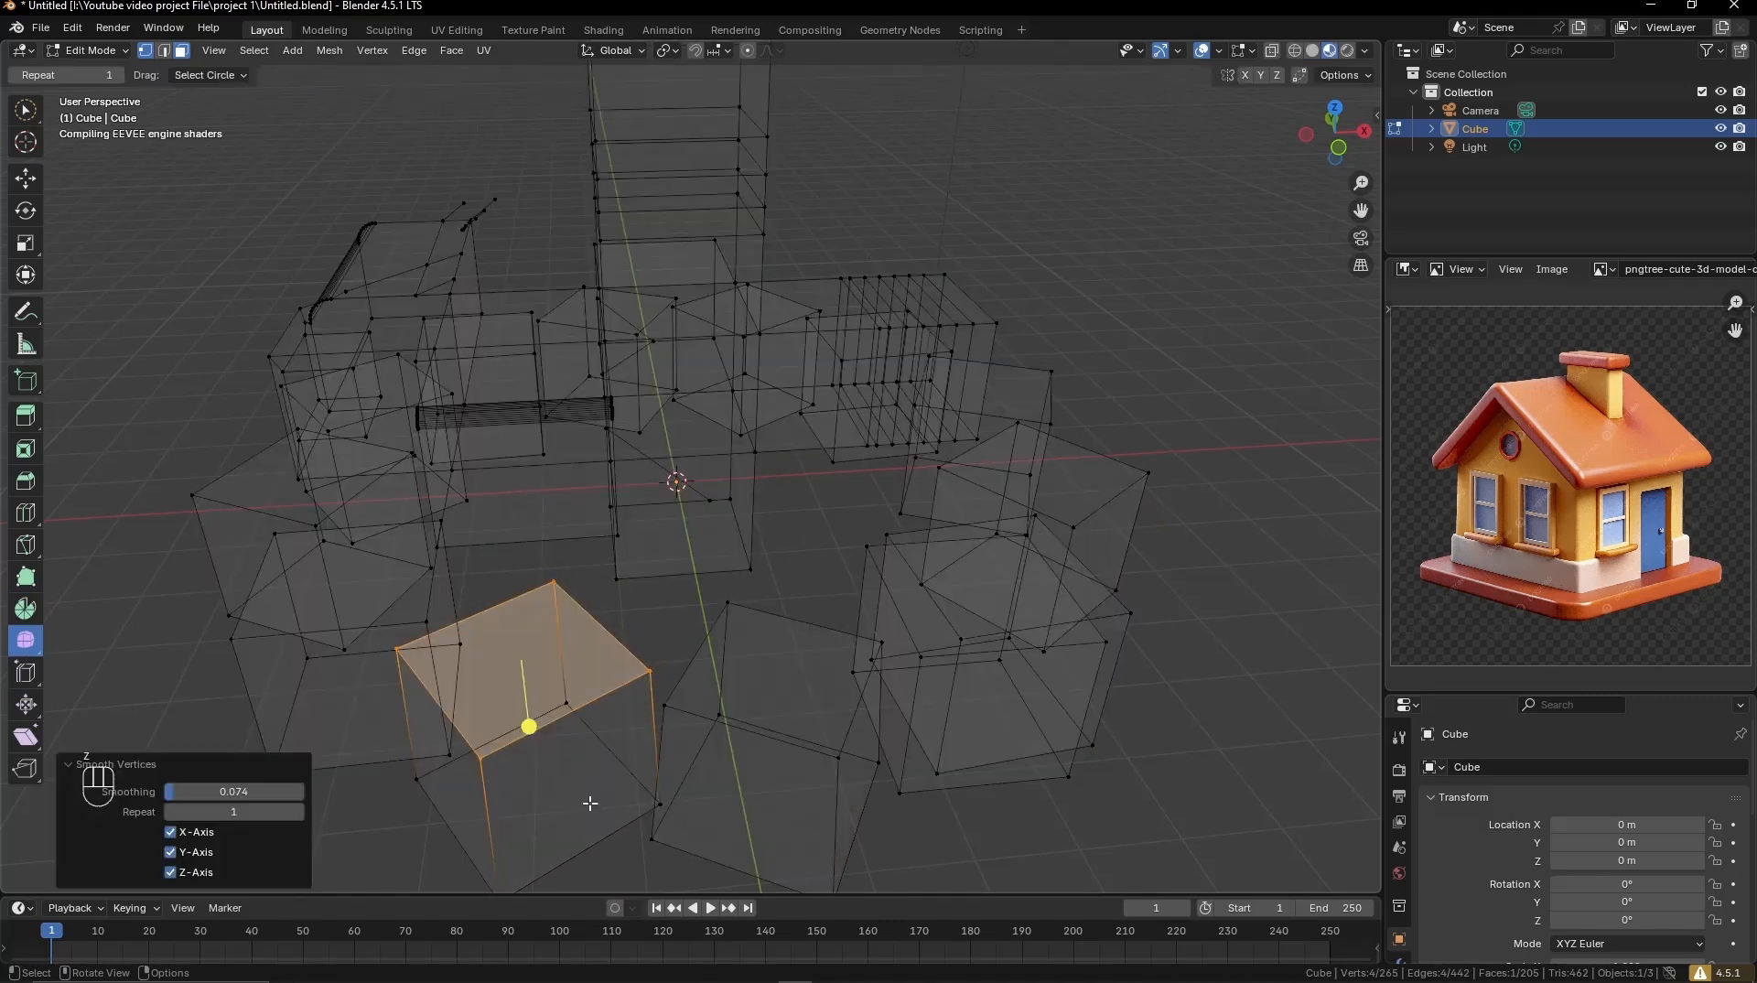
drag(528, 726, 565, 558)
Step: Select the whole mesh and smooth all its vertices strongly with the Smooth tool in two passes
click(756, 704)
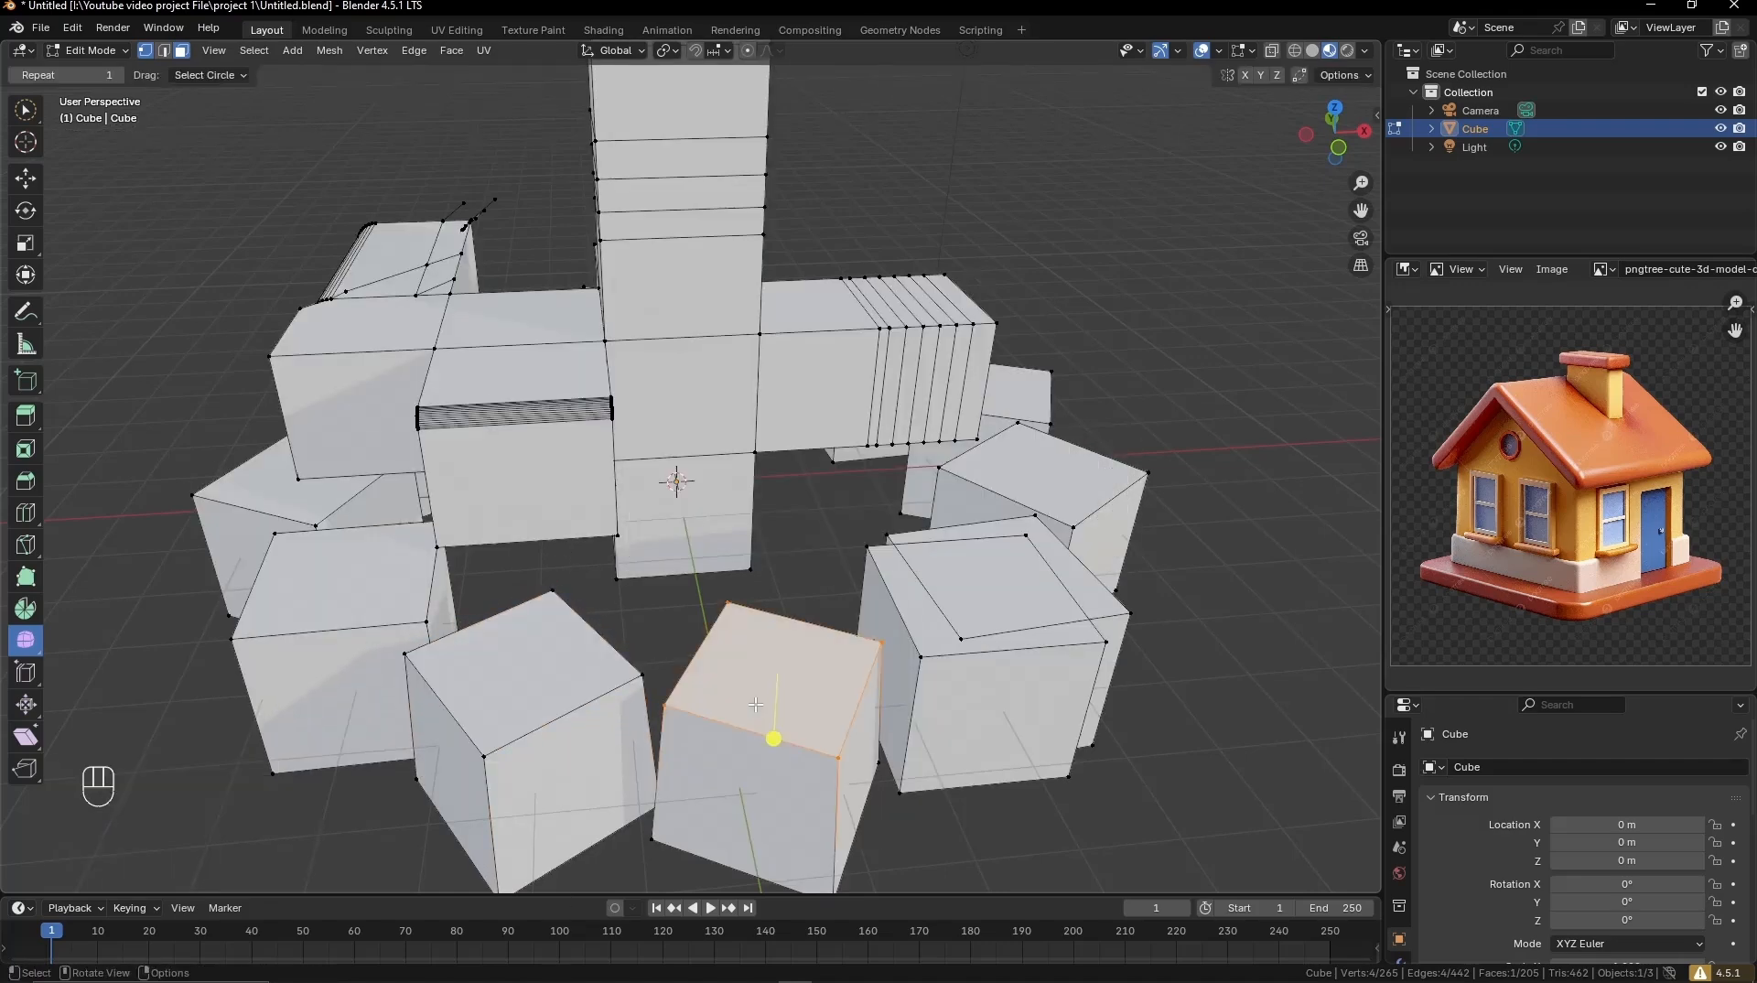
key(a)
drag(580, 332, 1062, 549)
drag(576, 329, 556, 354)
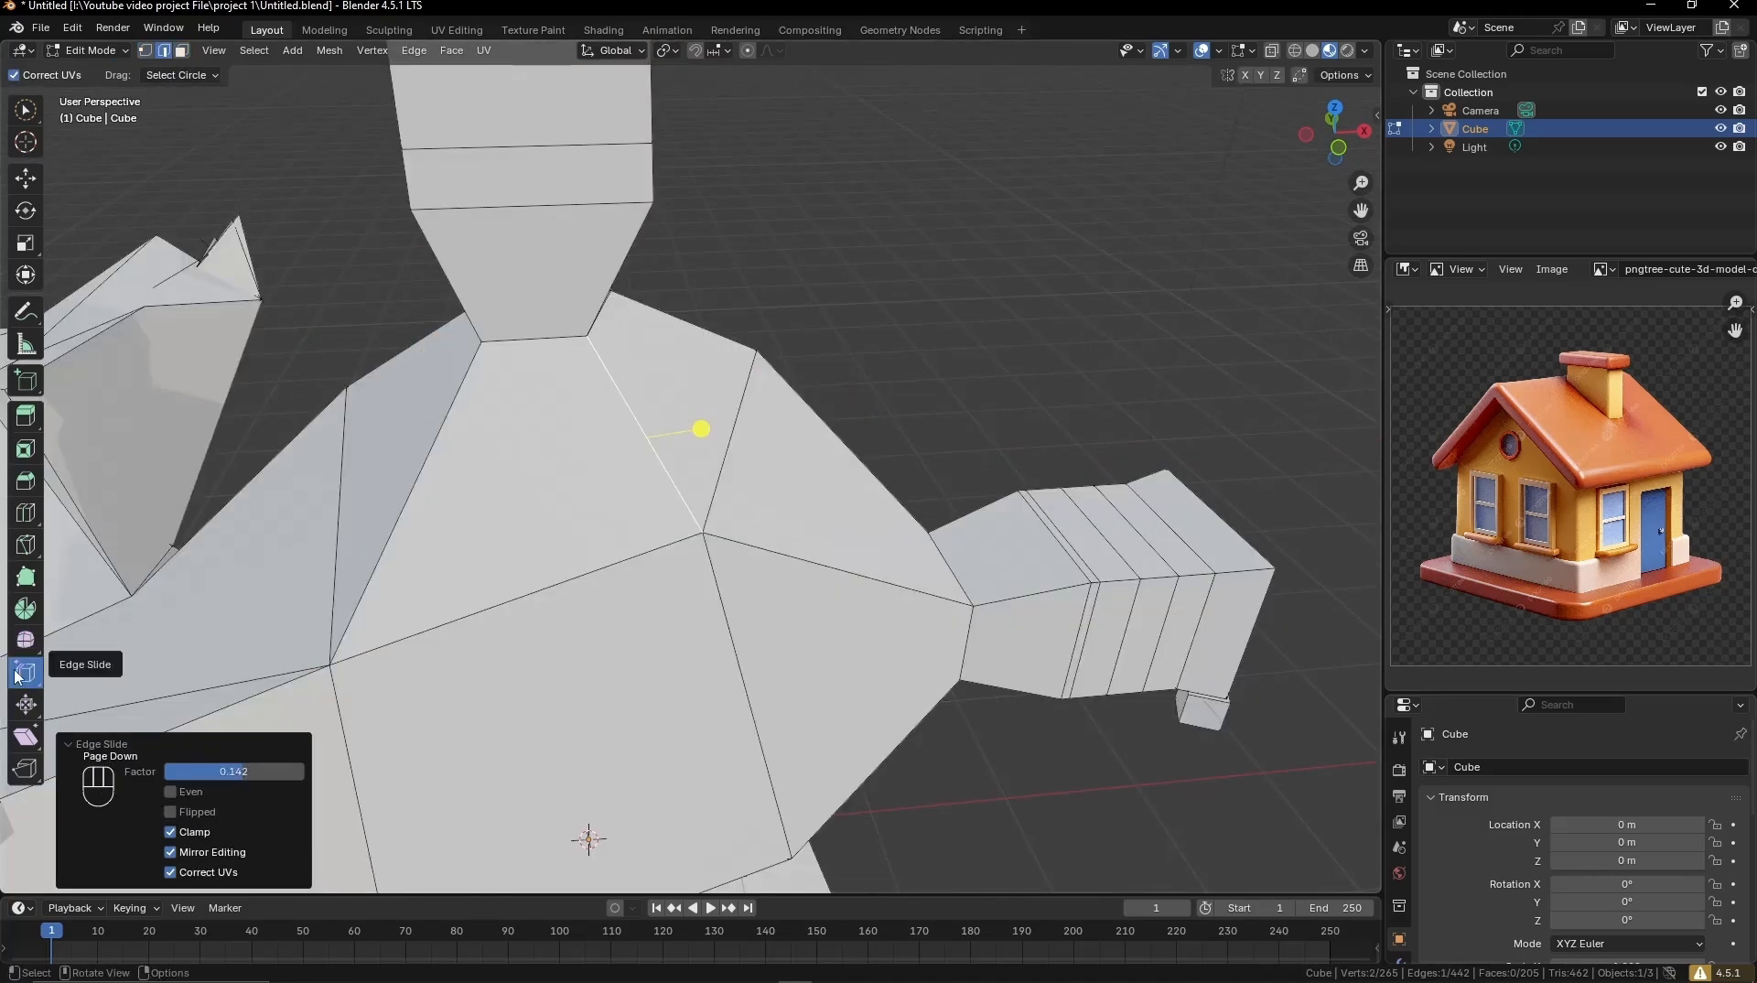
Step: Try Edge Slide on the central body's front edge below the tower's neck, and on the edge leading to the positive X arm by 0.025
click(25, 673)
click(20, 674)
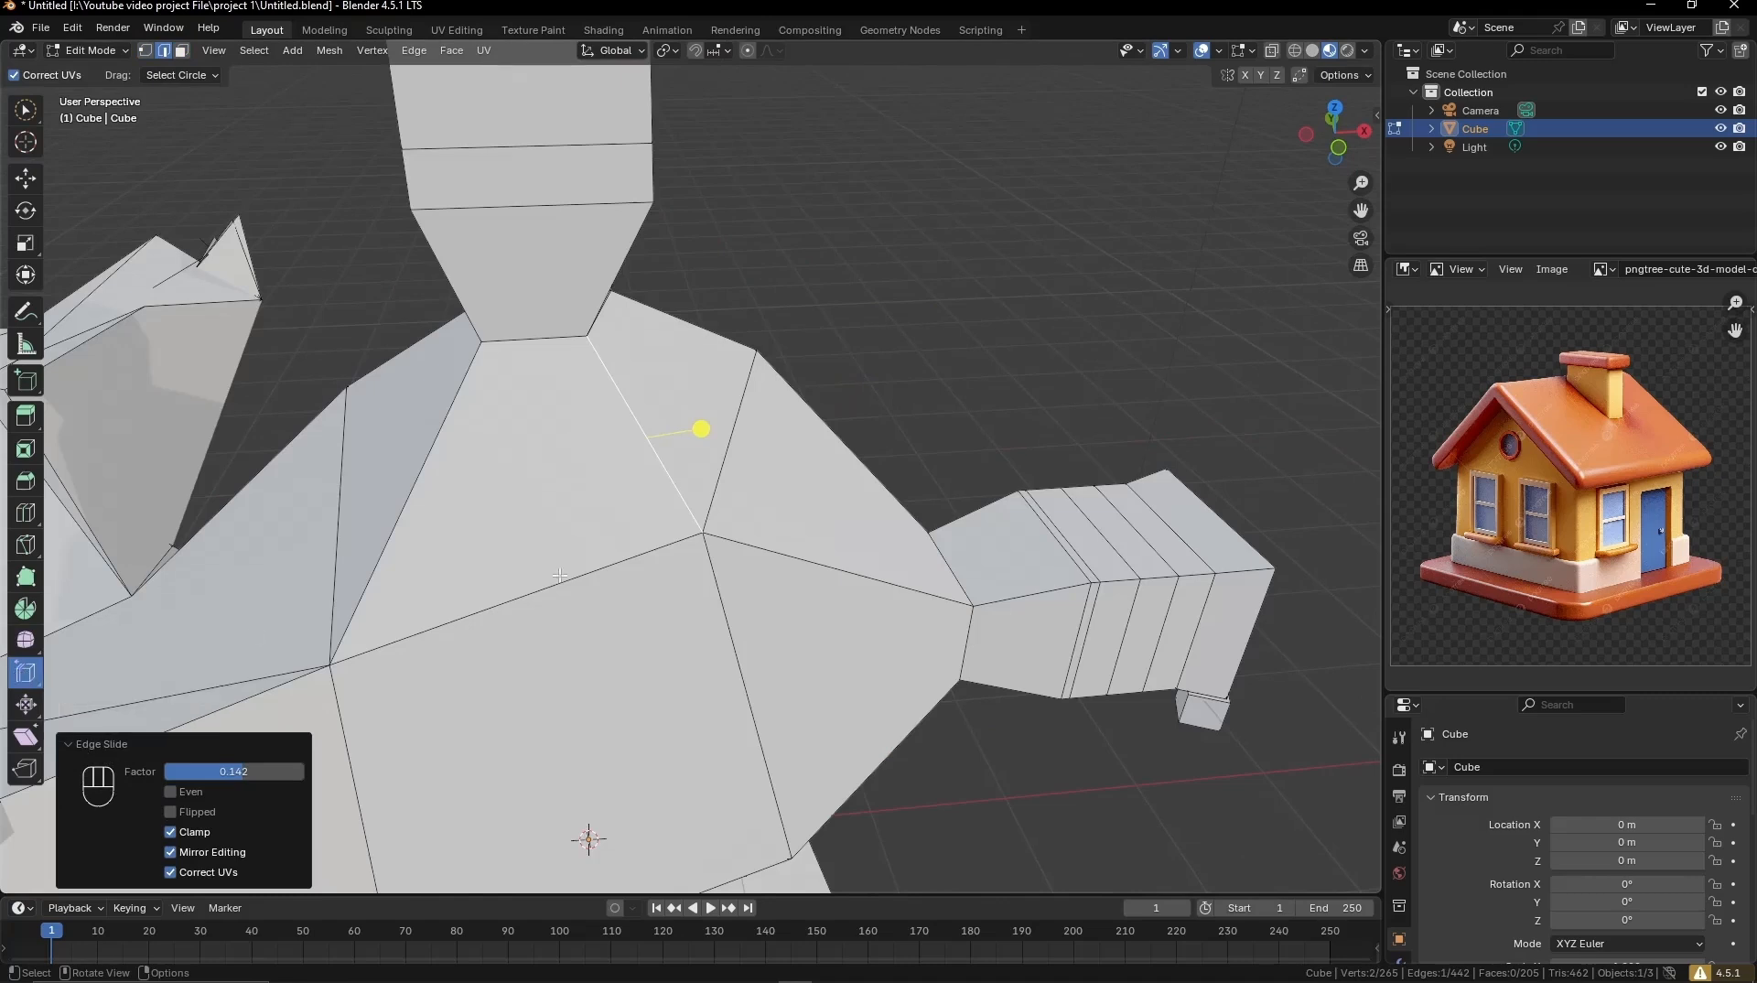
click(608, 568)
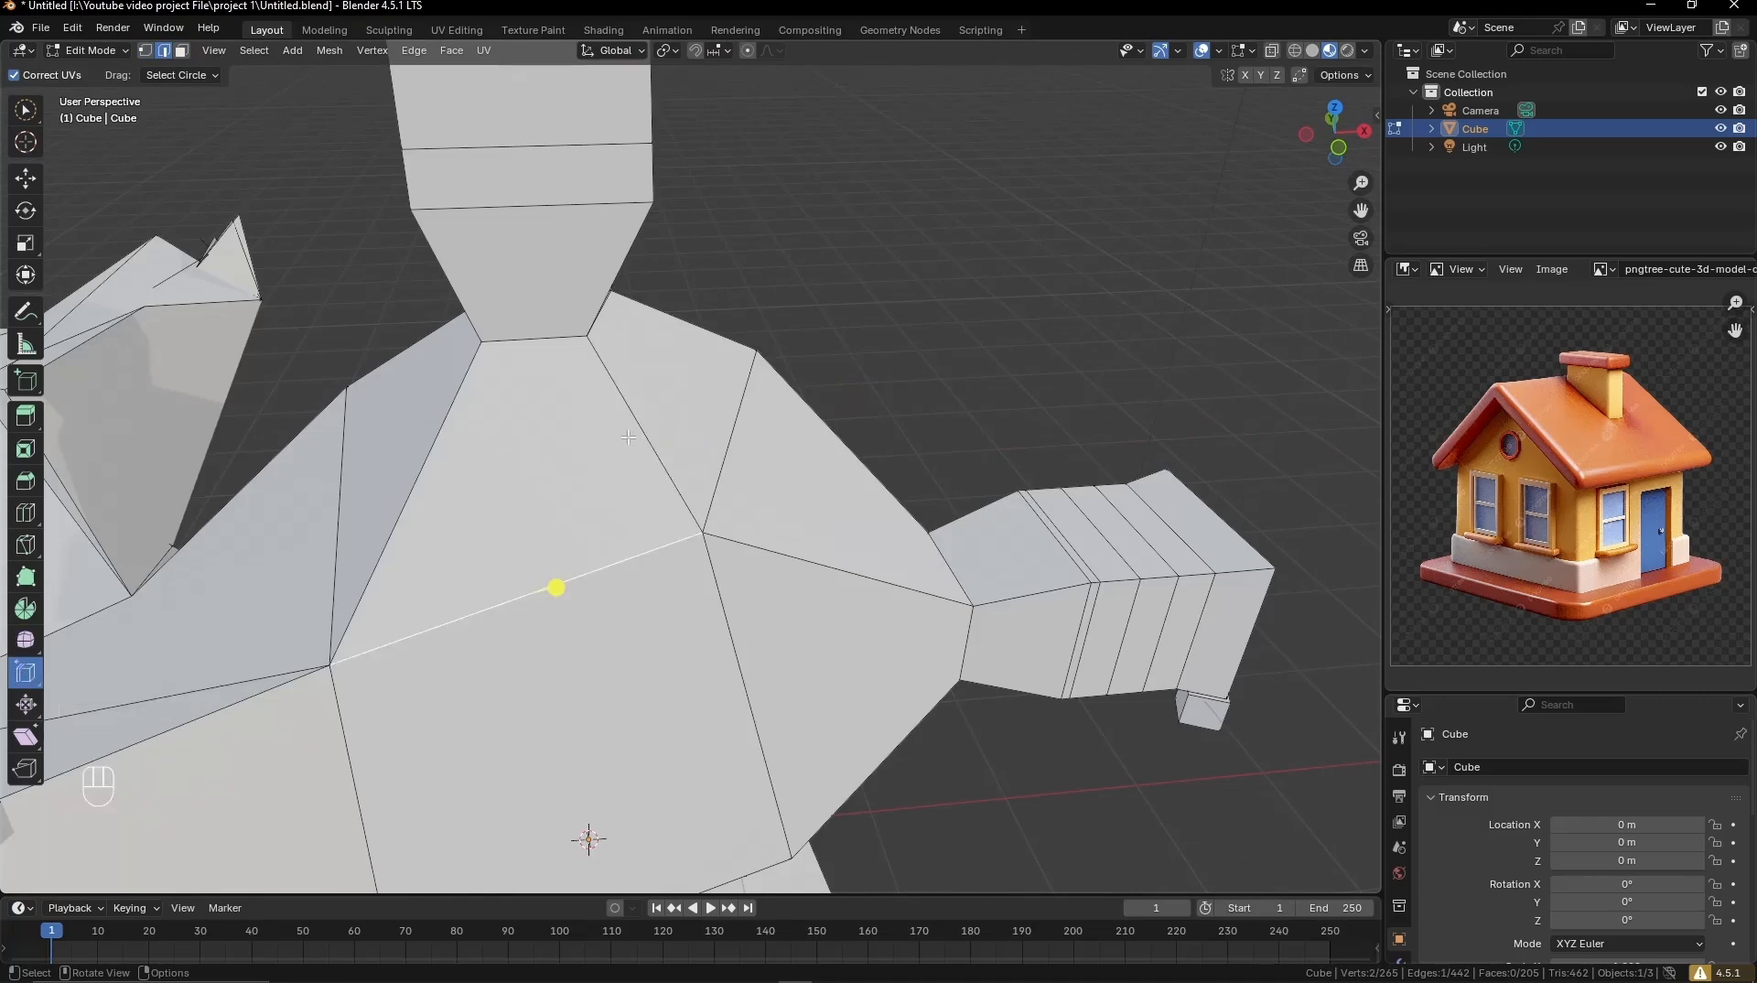
click(644, 433)
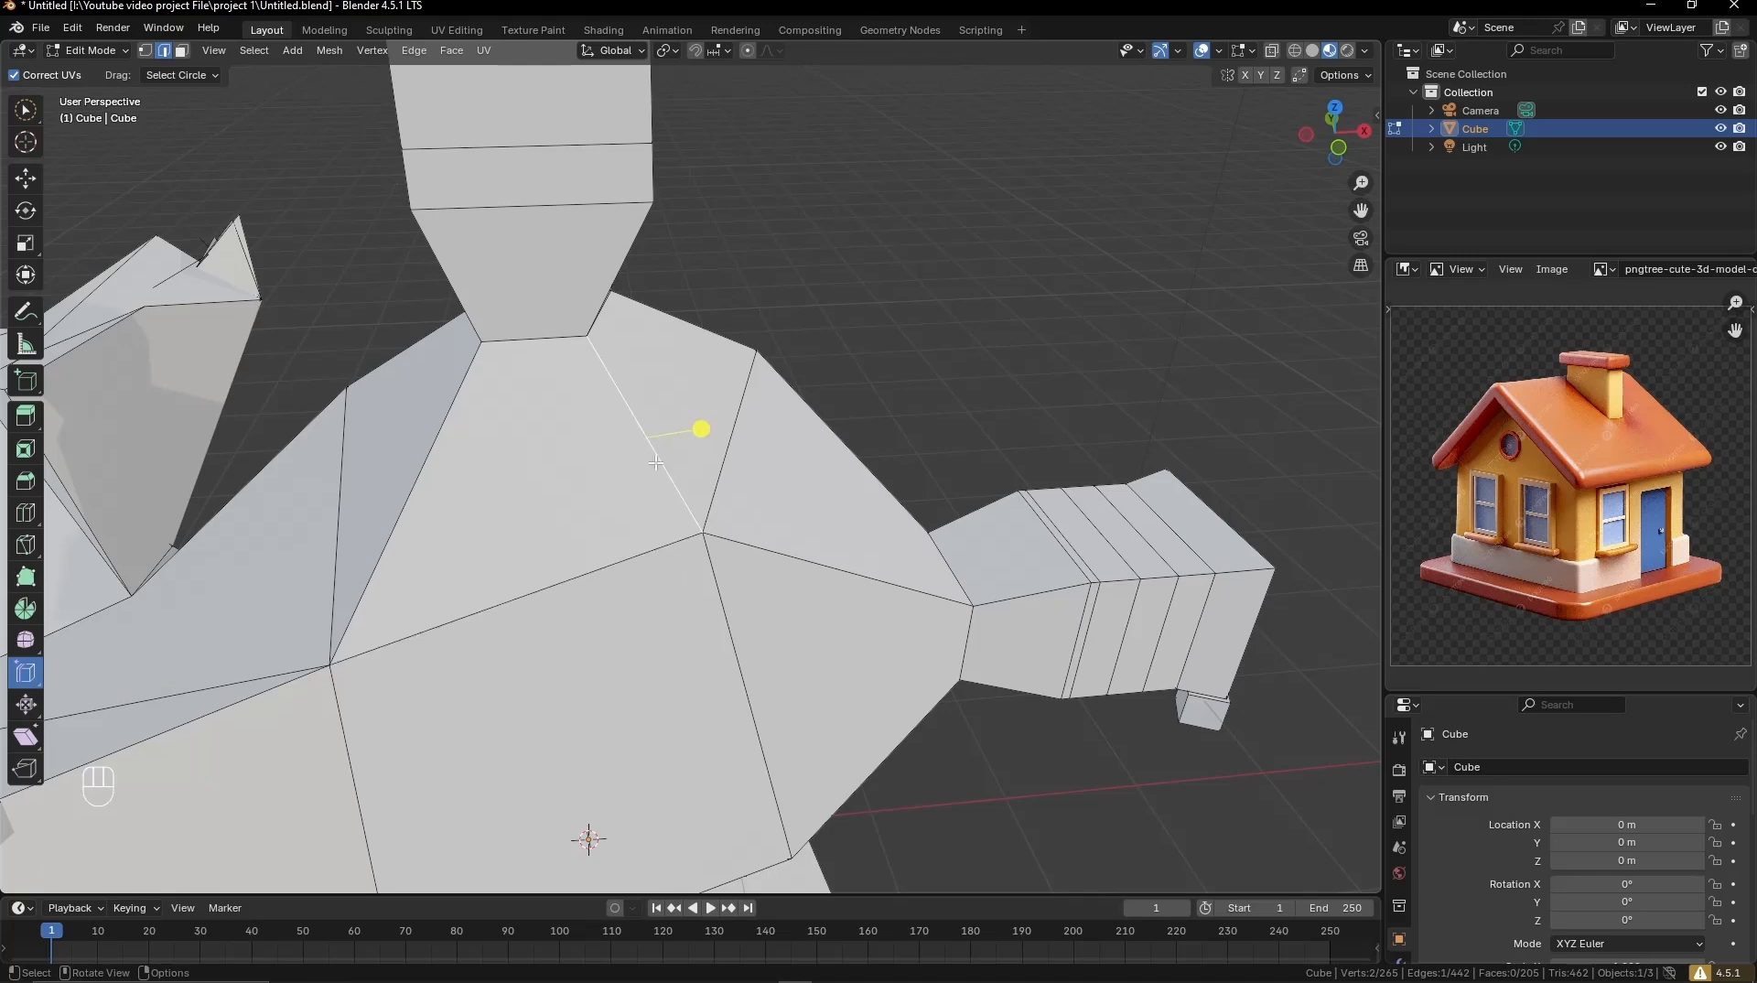
drag(701, 428, 783, 476)
click(878, 580)
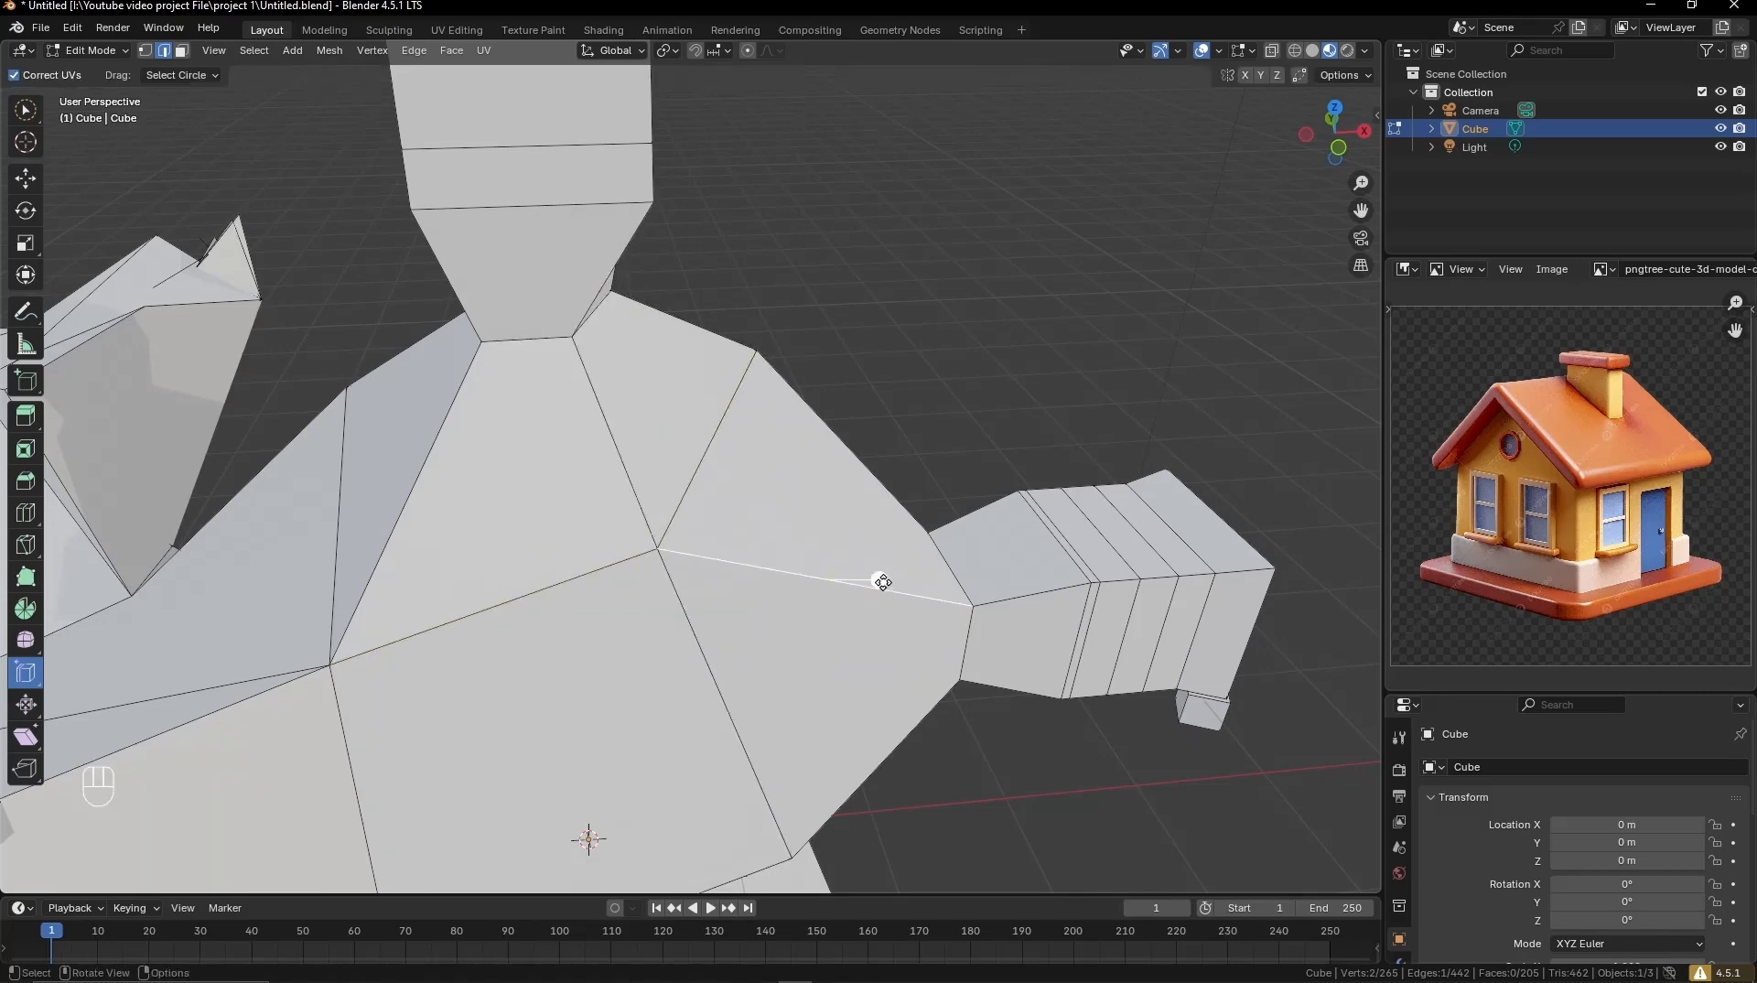
drag(877, 581, 713, 612)
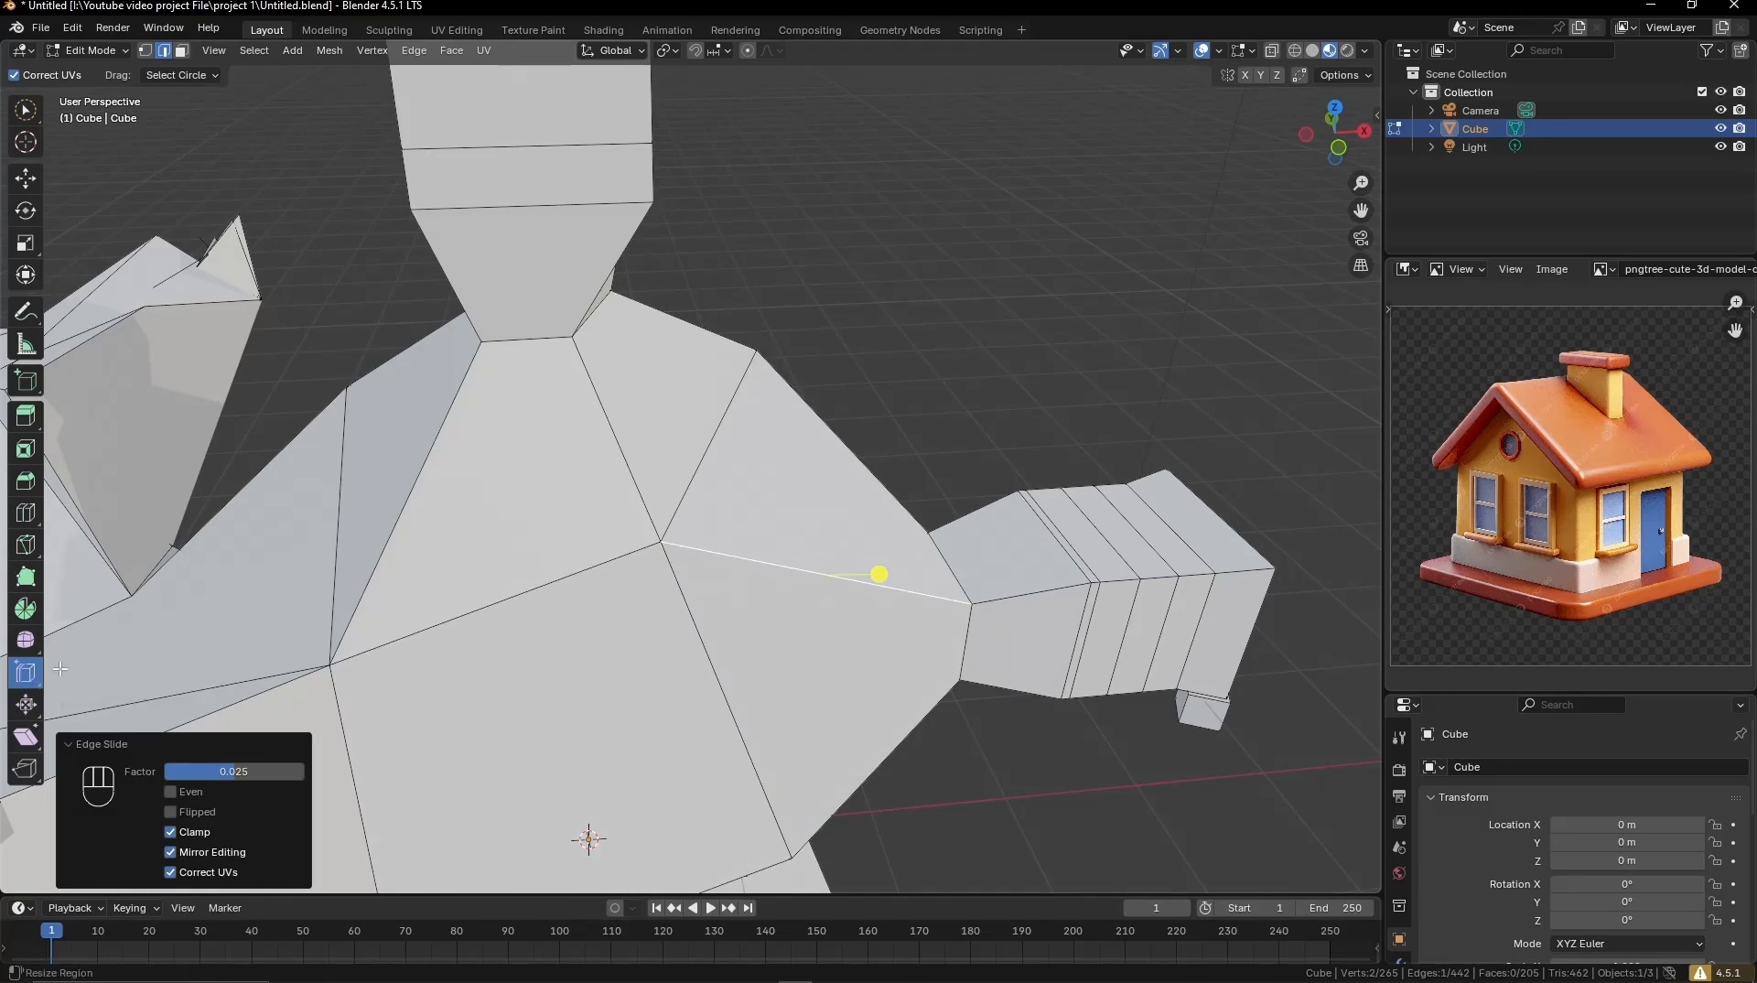
Step: Pick the different edges that meet at the central body's upper front corner
click(683, 604)
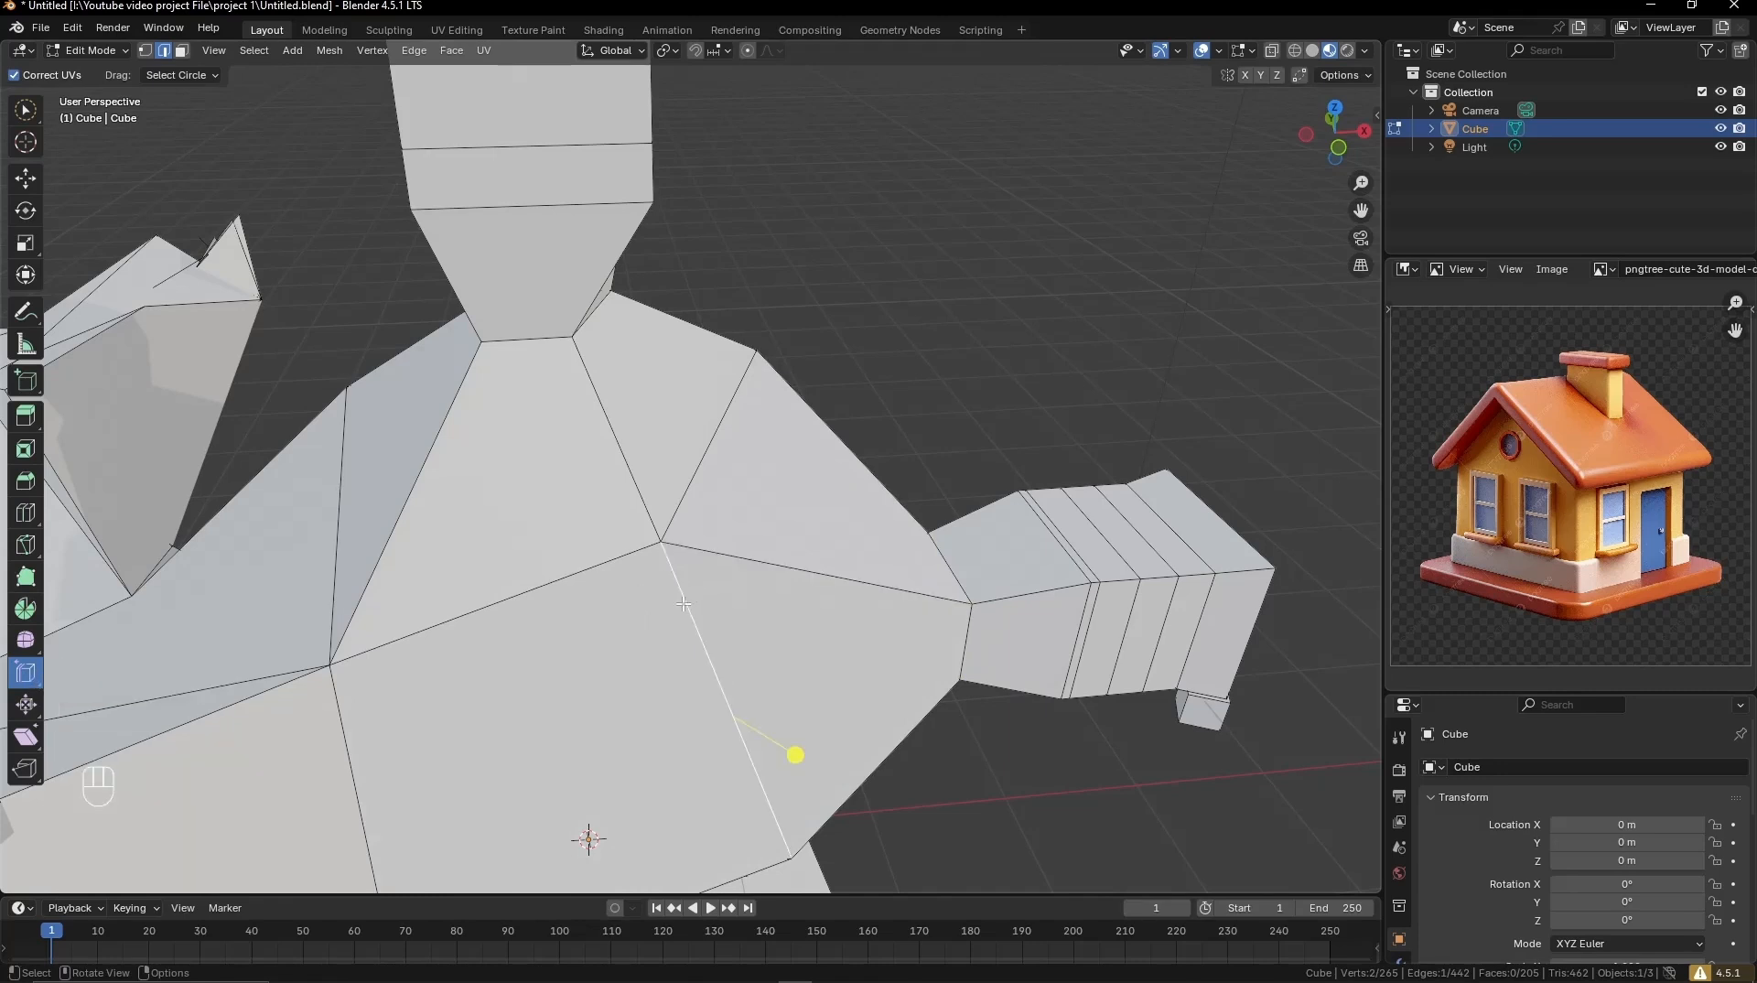
click(638, 494)
click(618, 561)
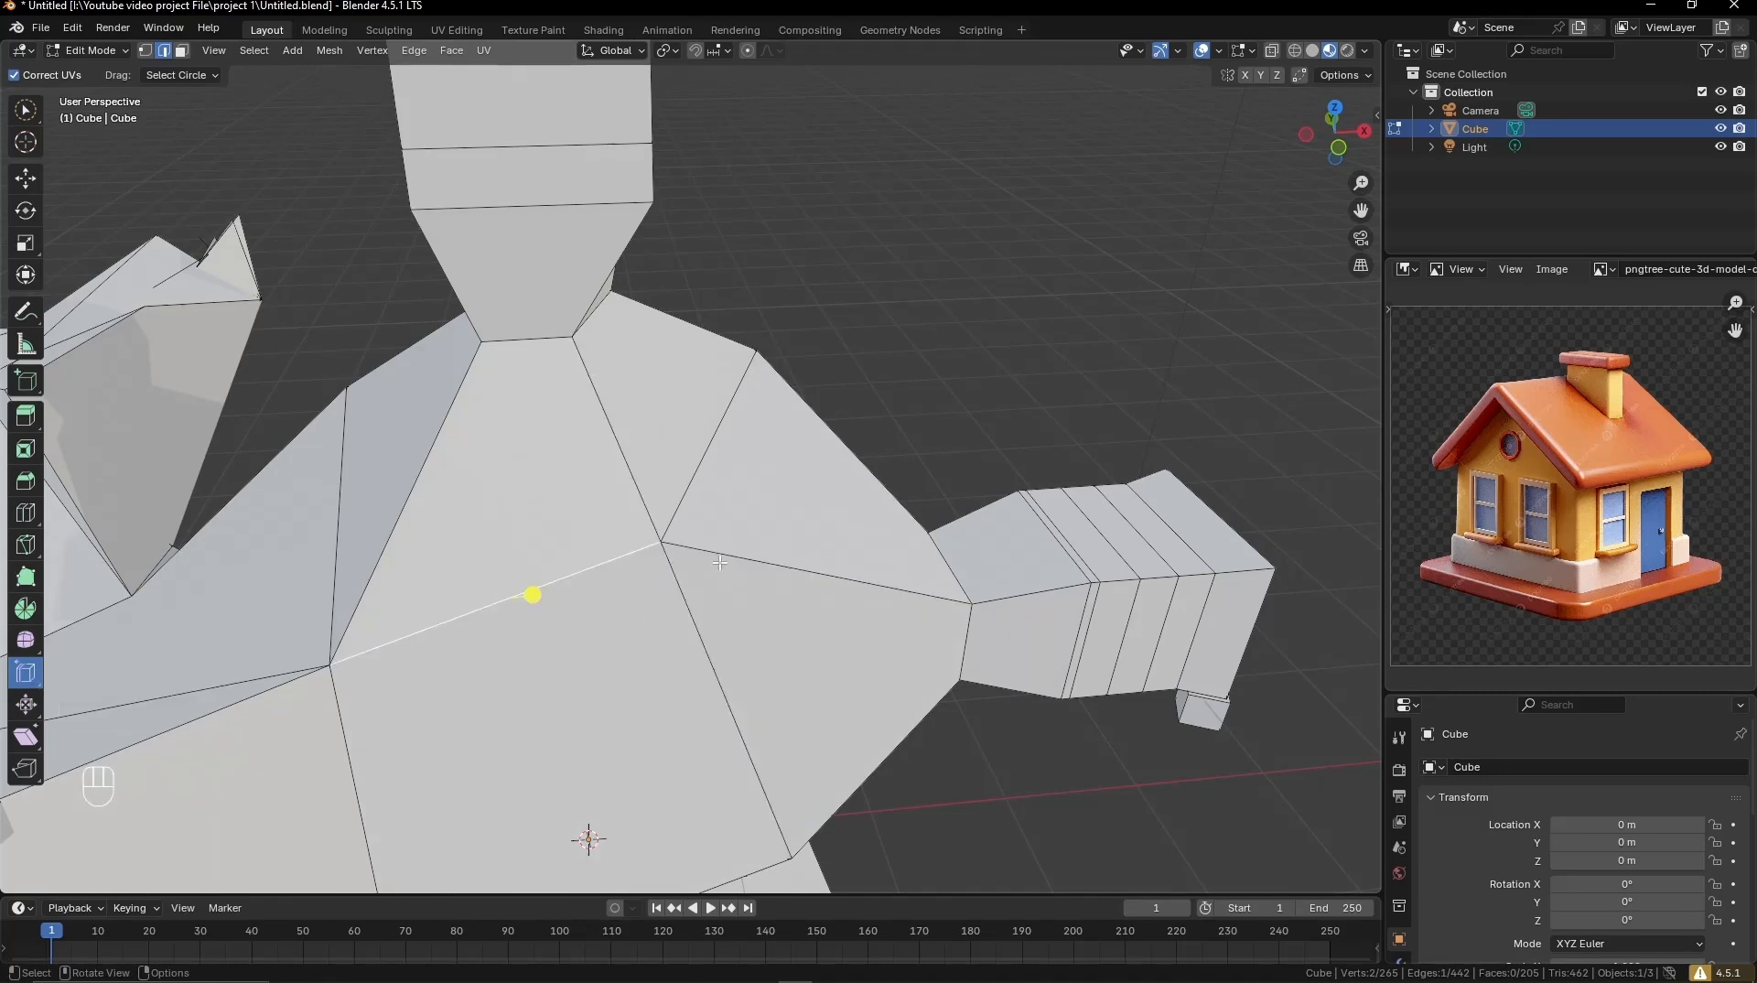
click(722, 558)
click(684, 485)
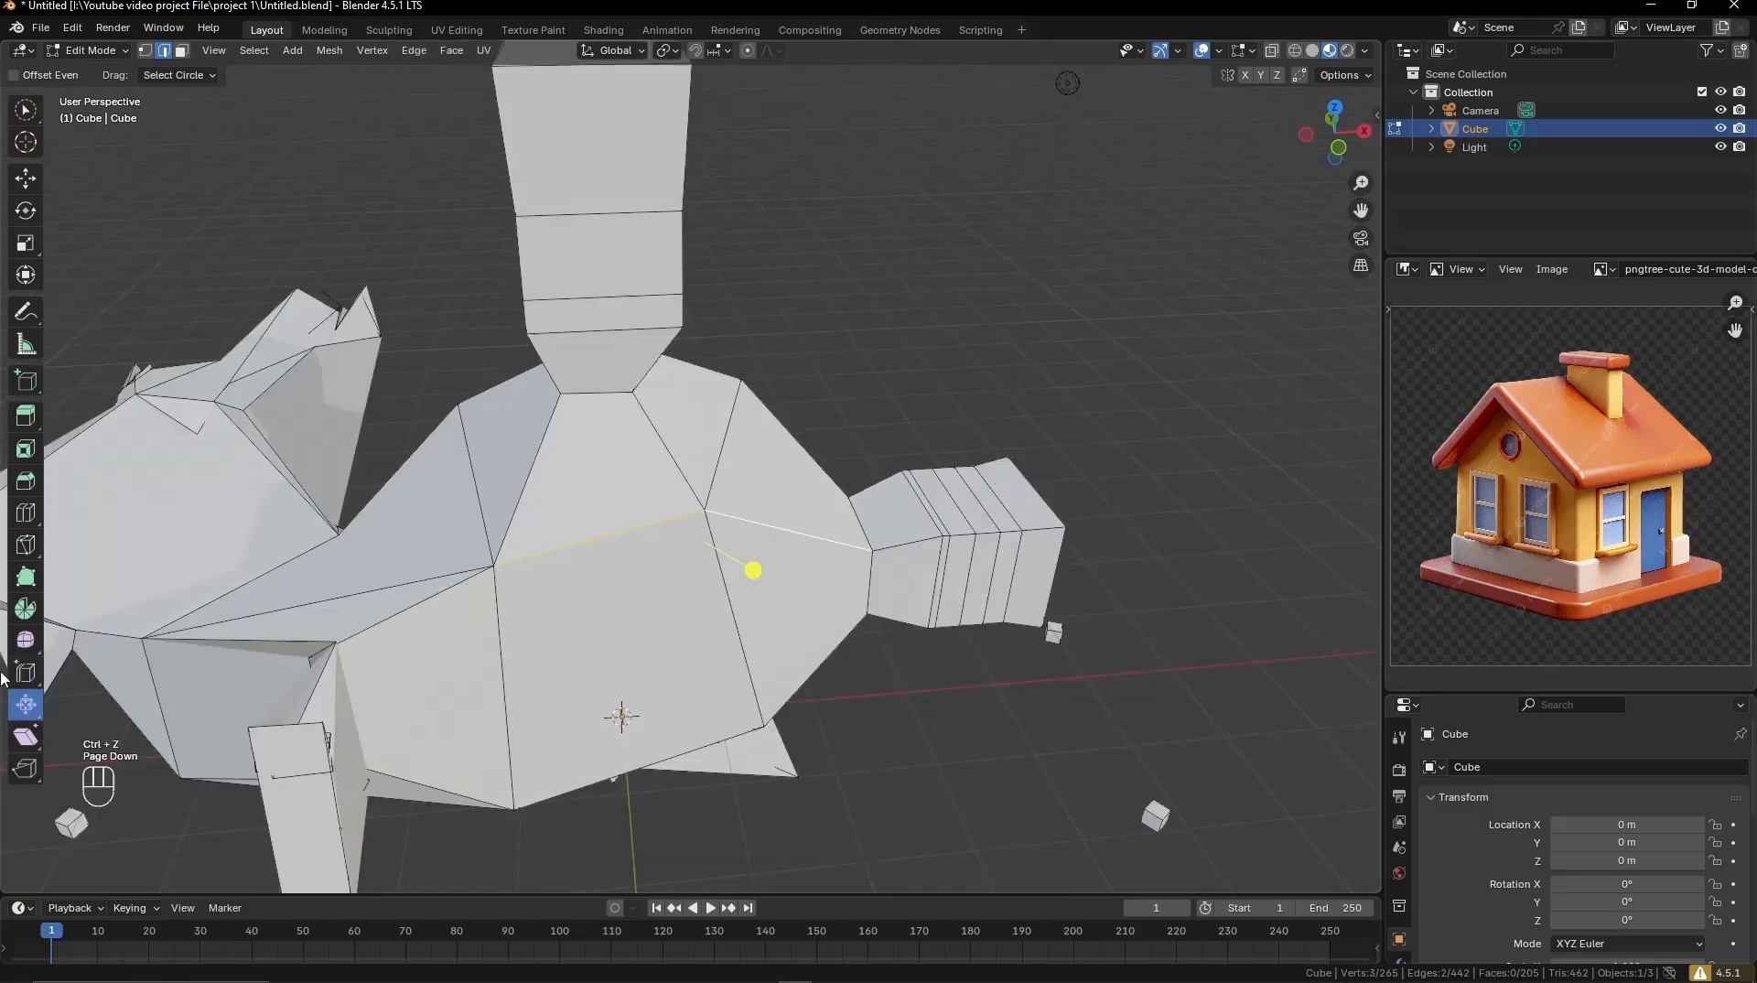
Step: Select the entire mesh and fatten it outward along its normals with Shrink/Fatten
click(28, 707)
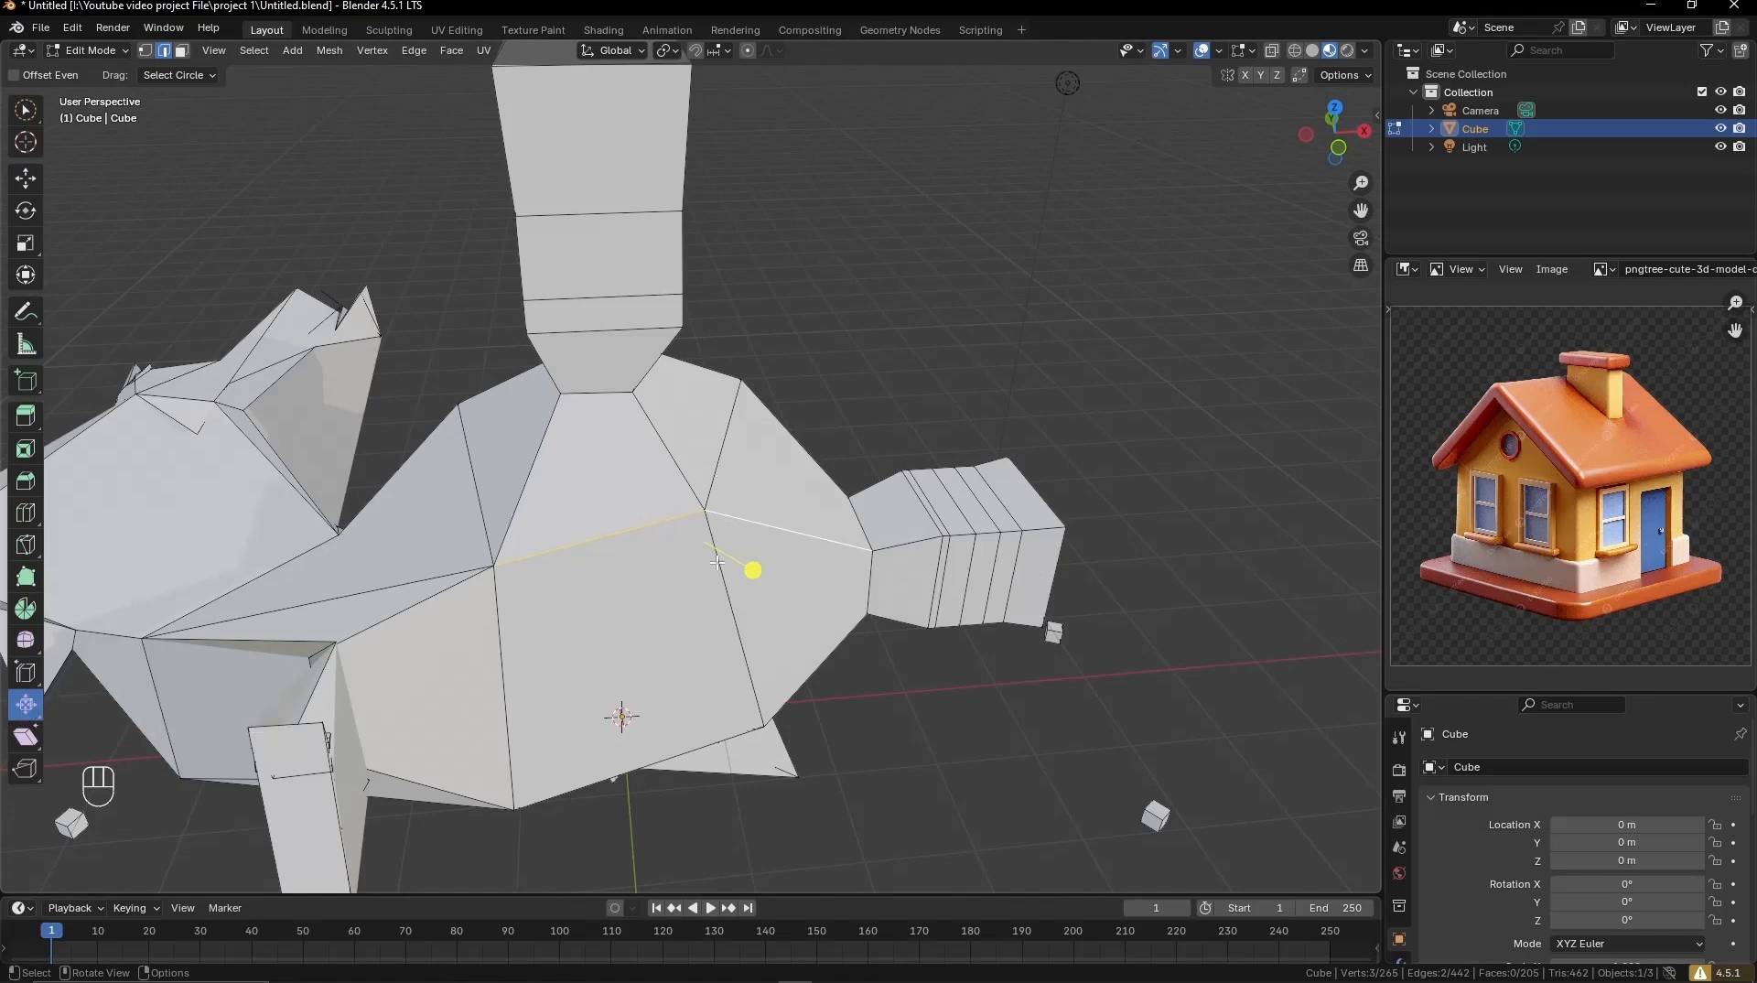
key(a)
middle_drag(644, 511, 667, 502)
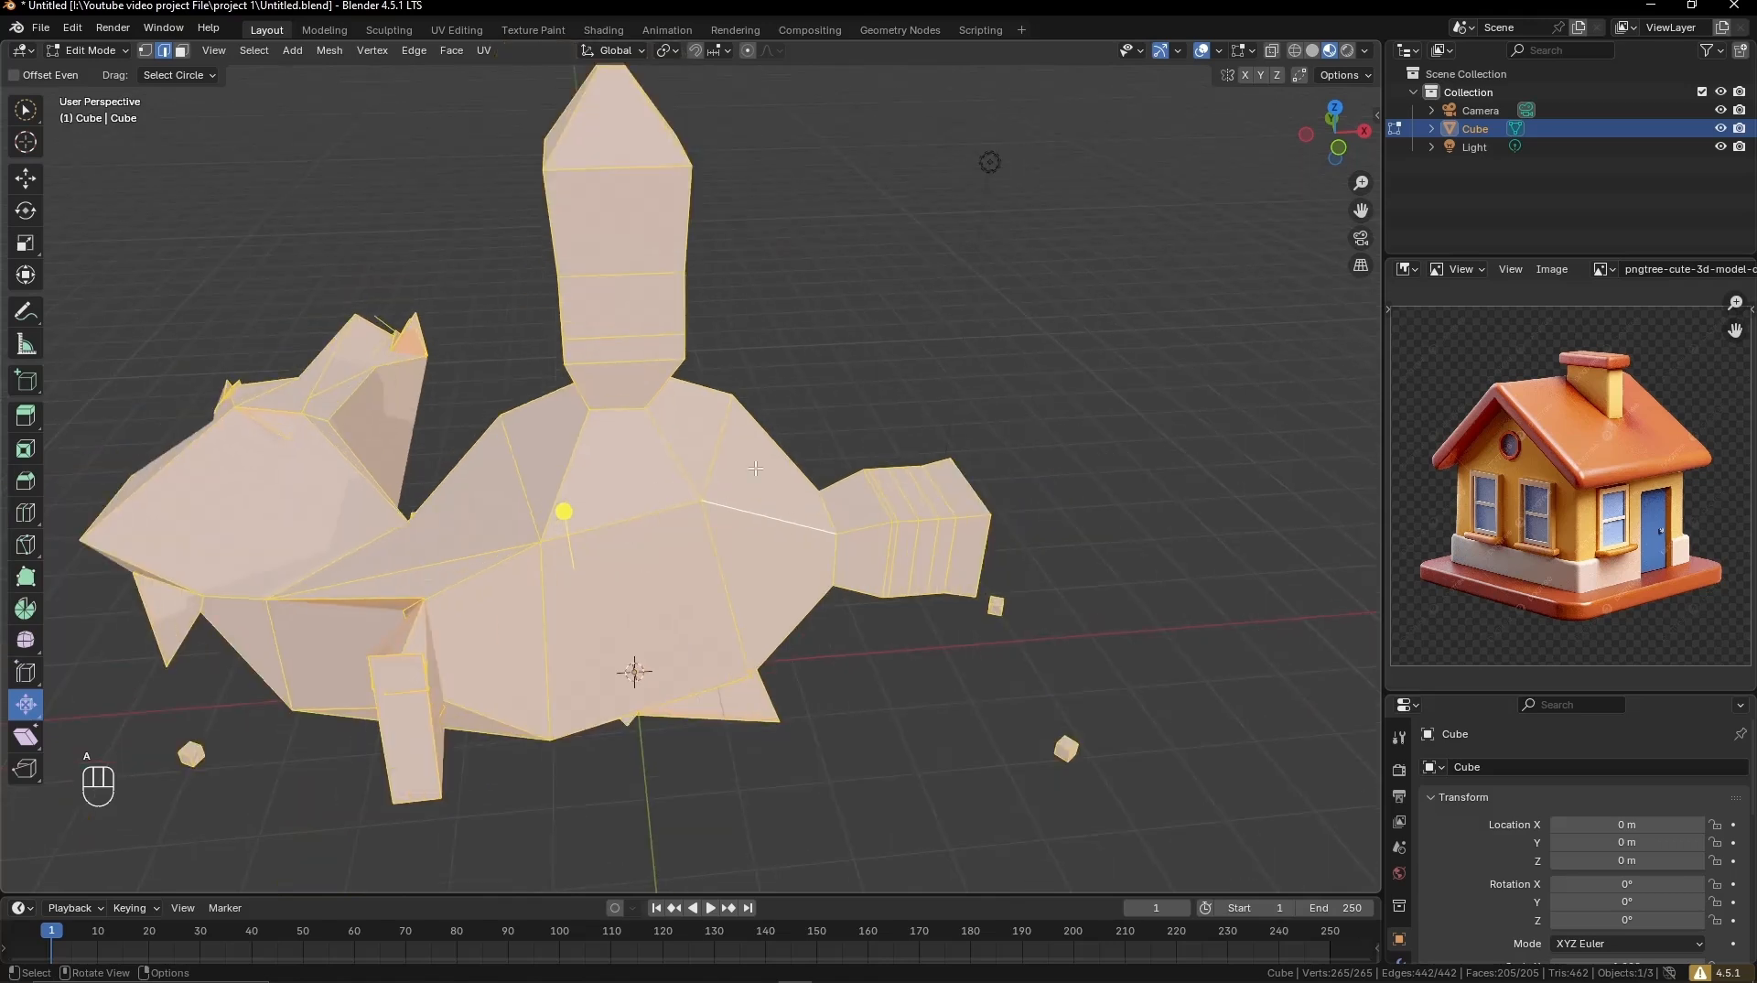
scroll(512, 530, up, 2)
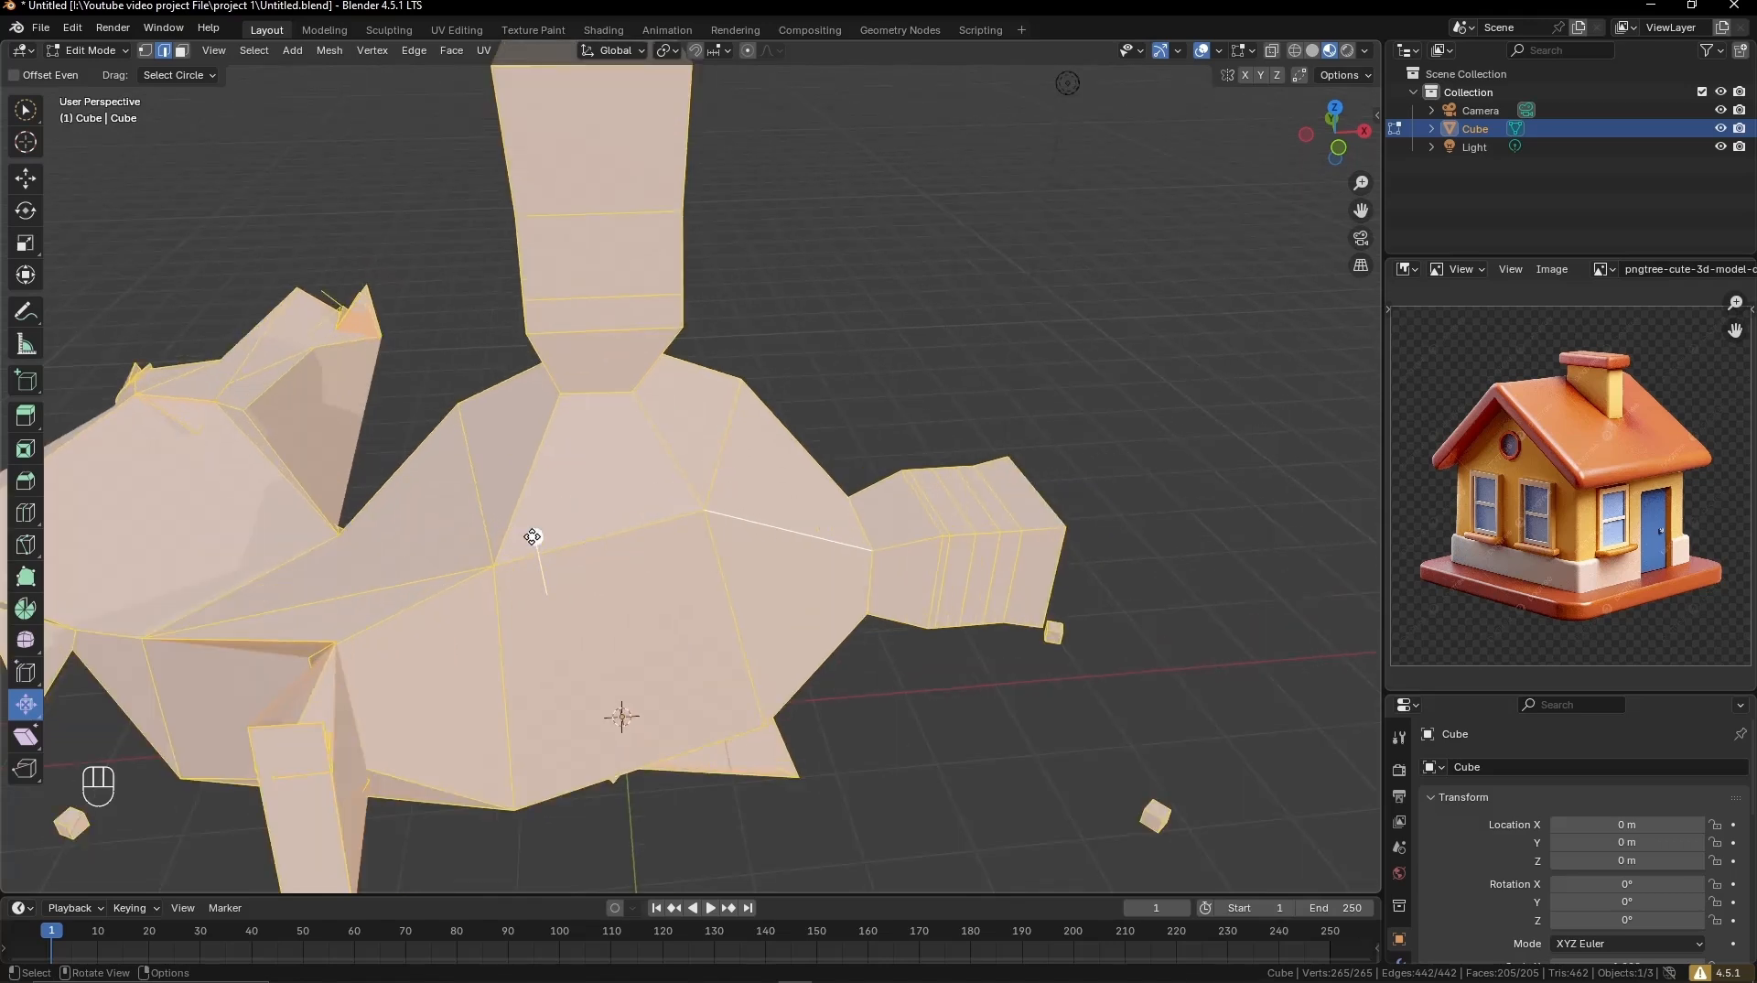
key(alt+s)
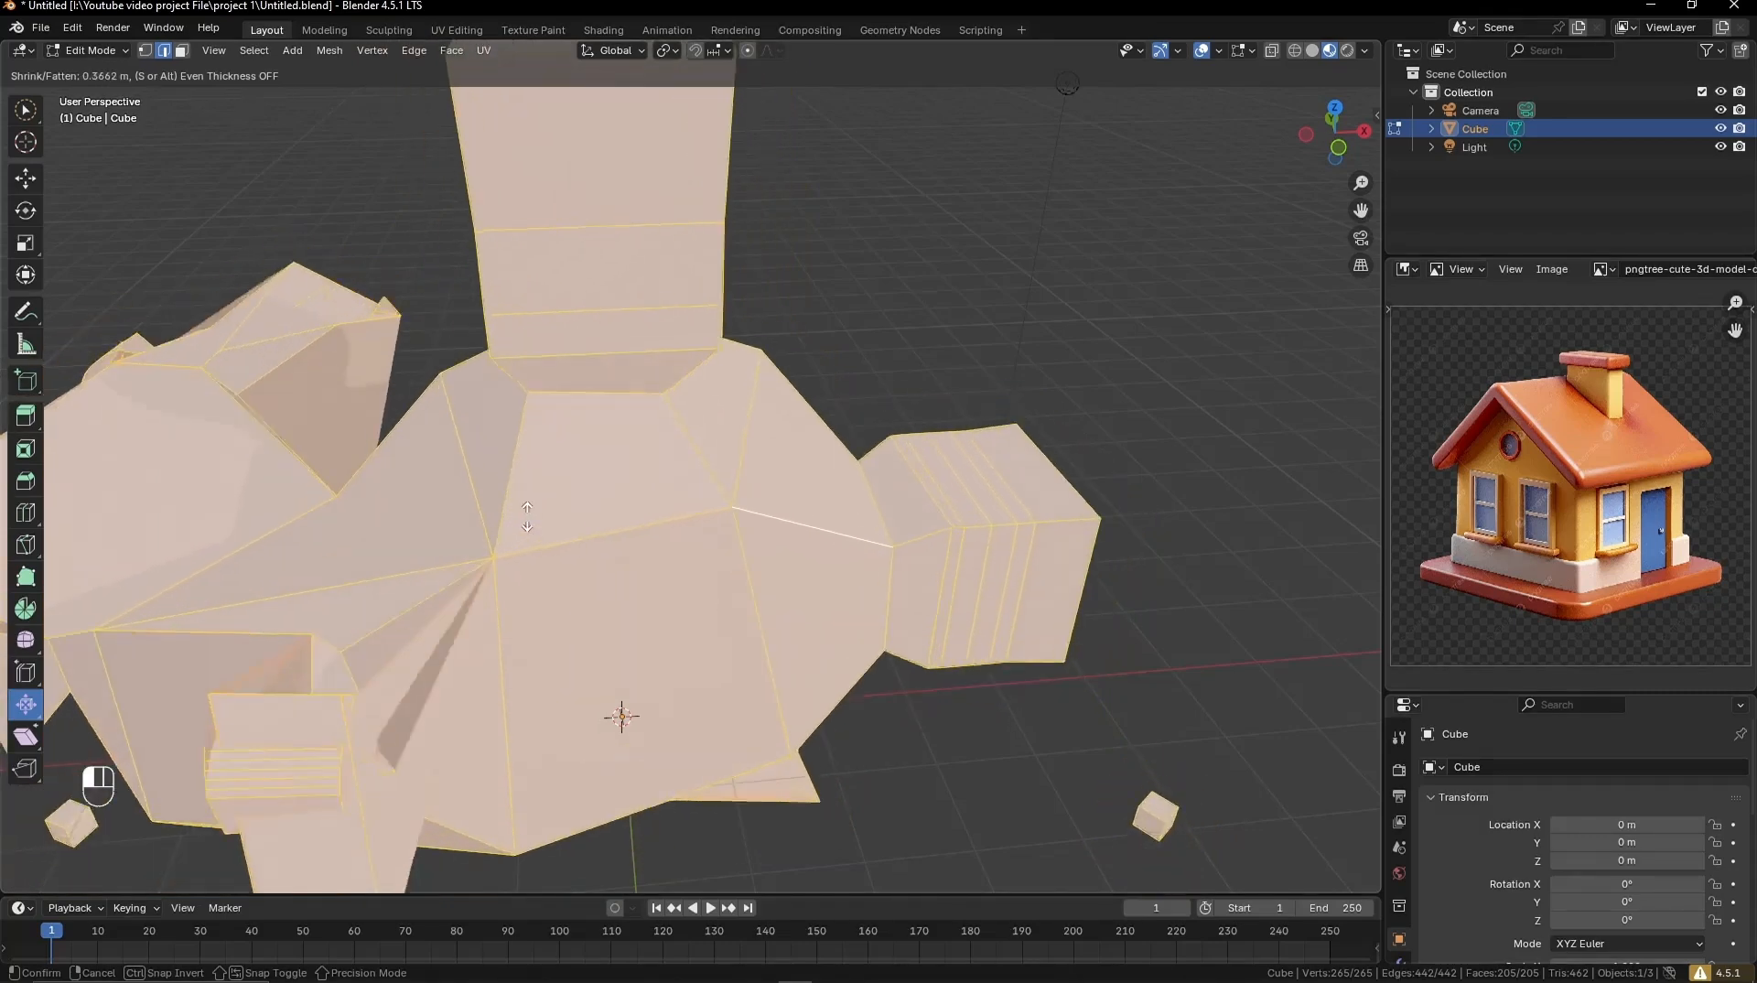
drag(538, 543, 534, 535)
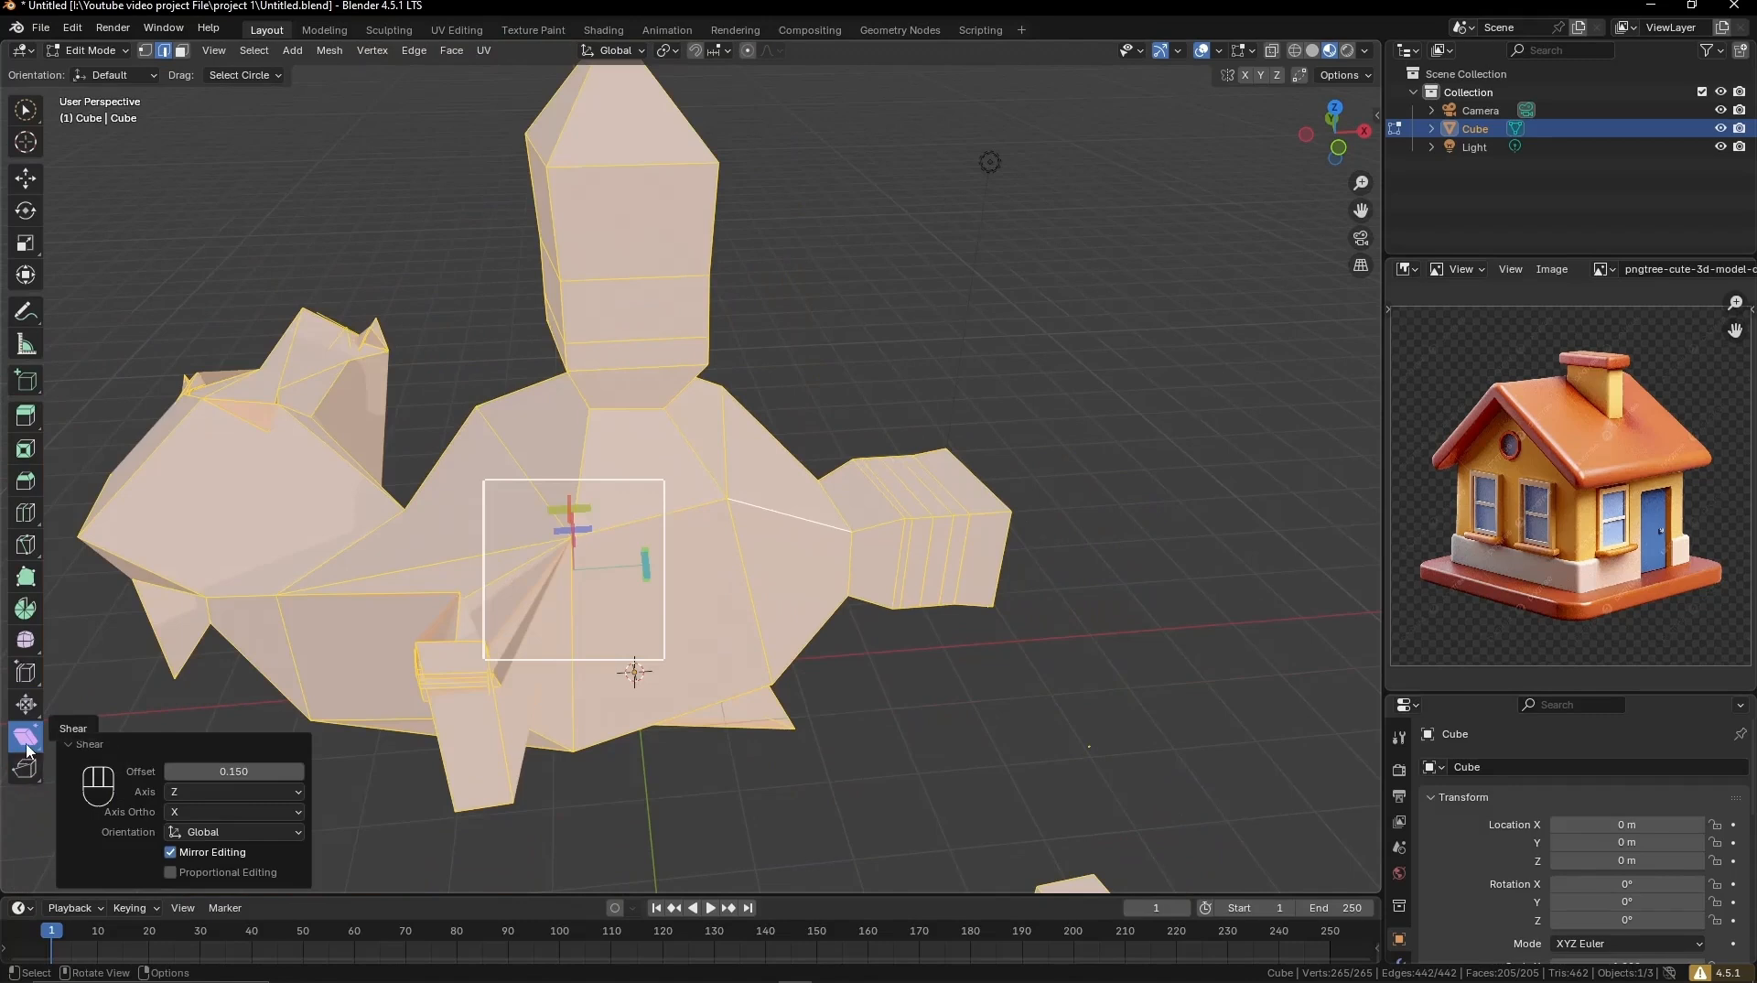
click(30, 768)
click(30, 738)
click(27, 769)
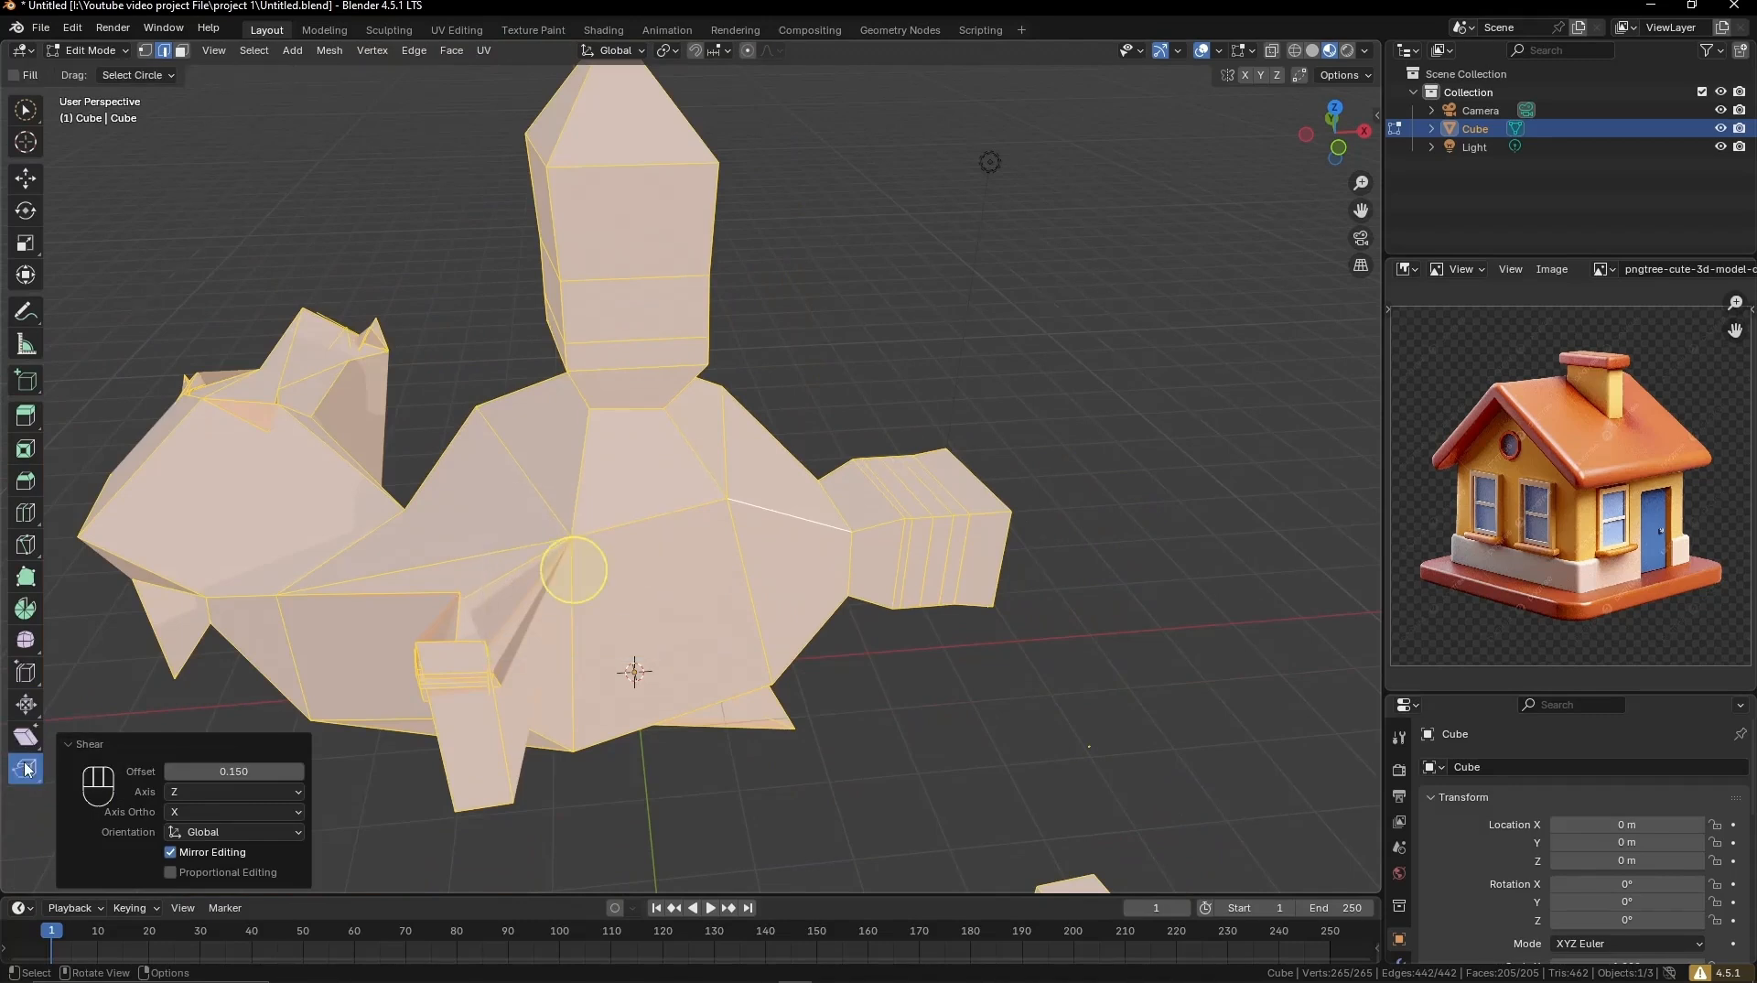
click(30, 740)
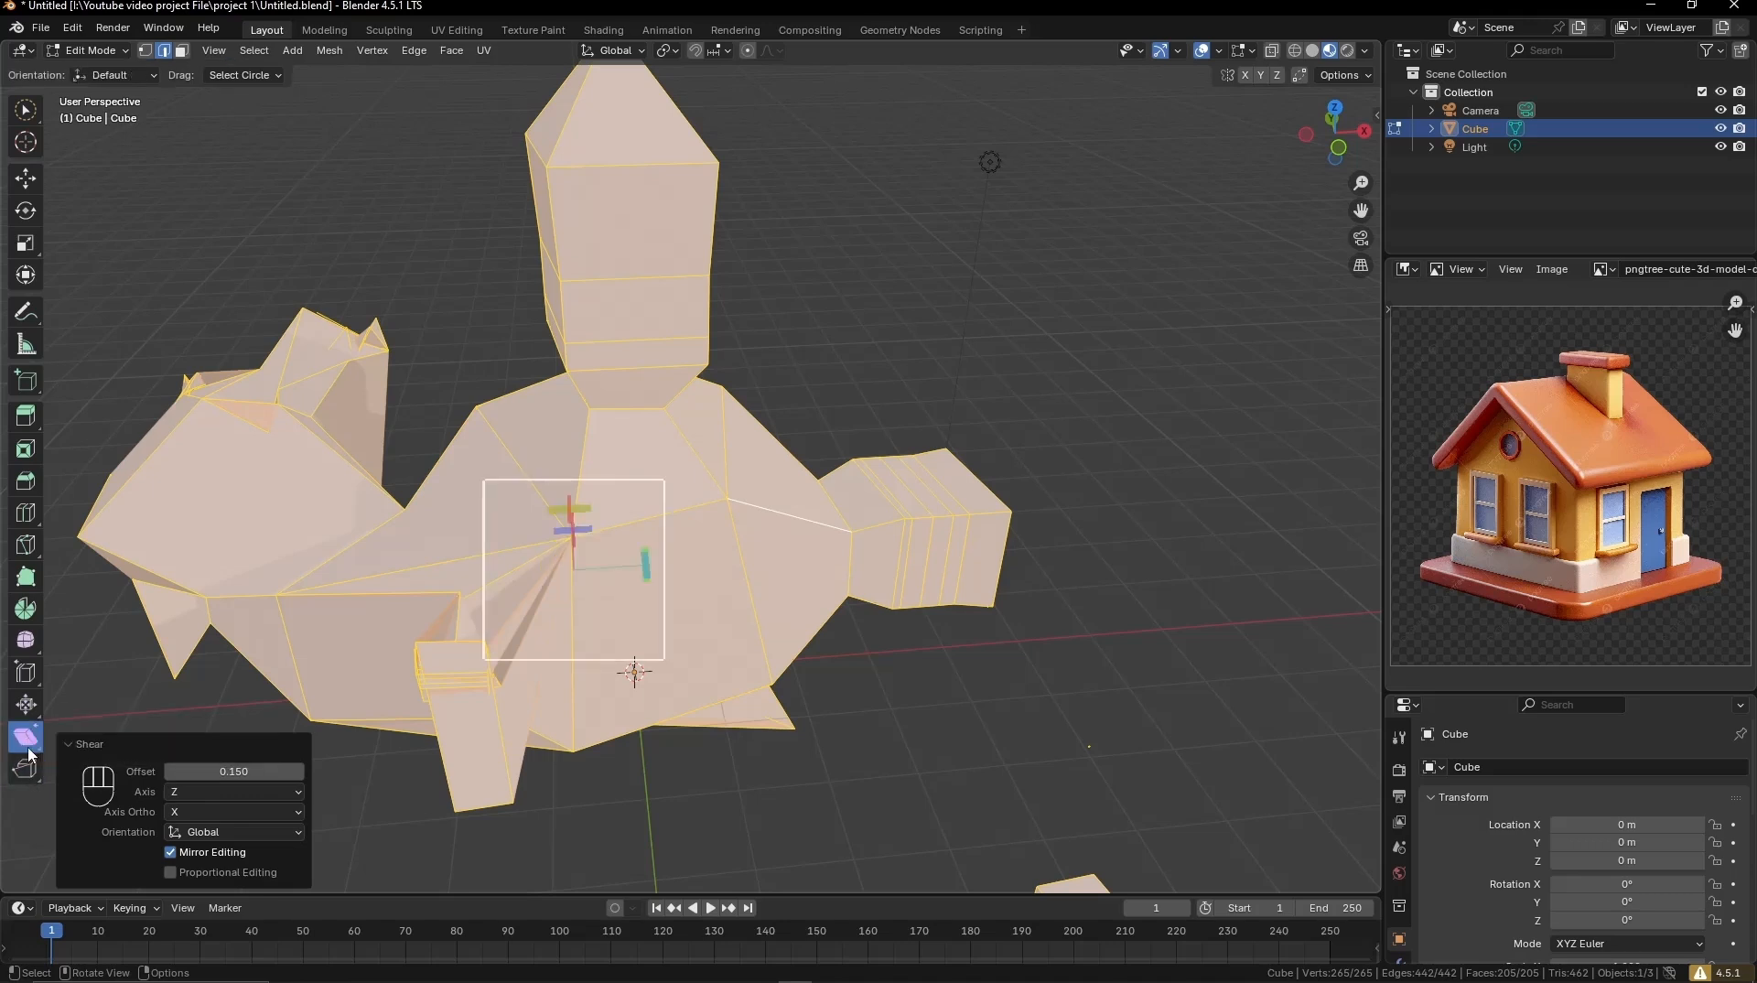
key(Page_Down)
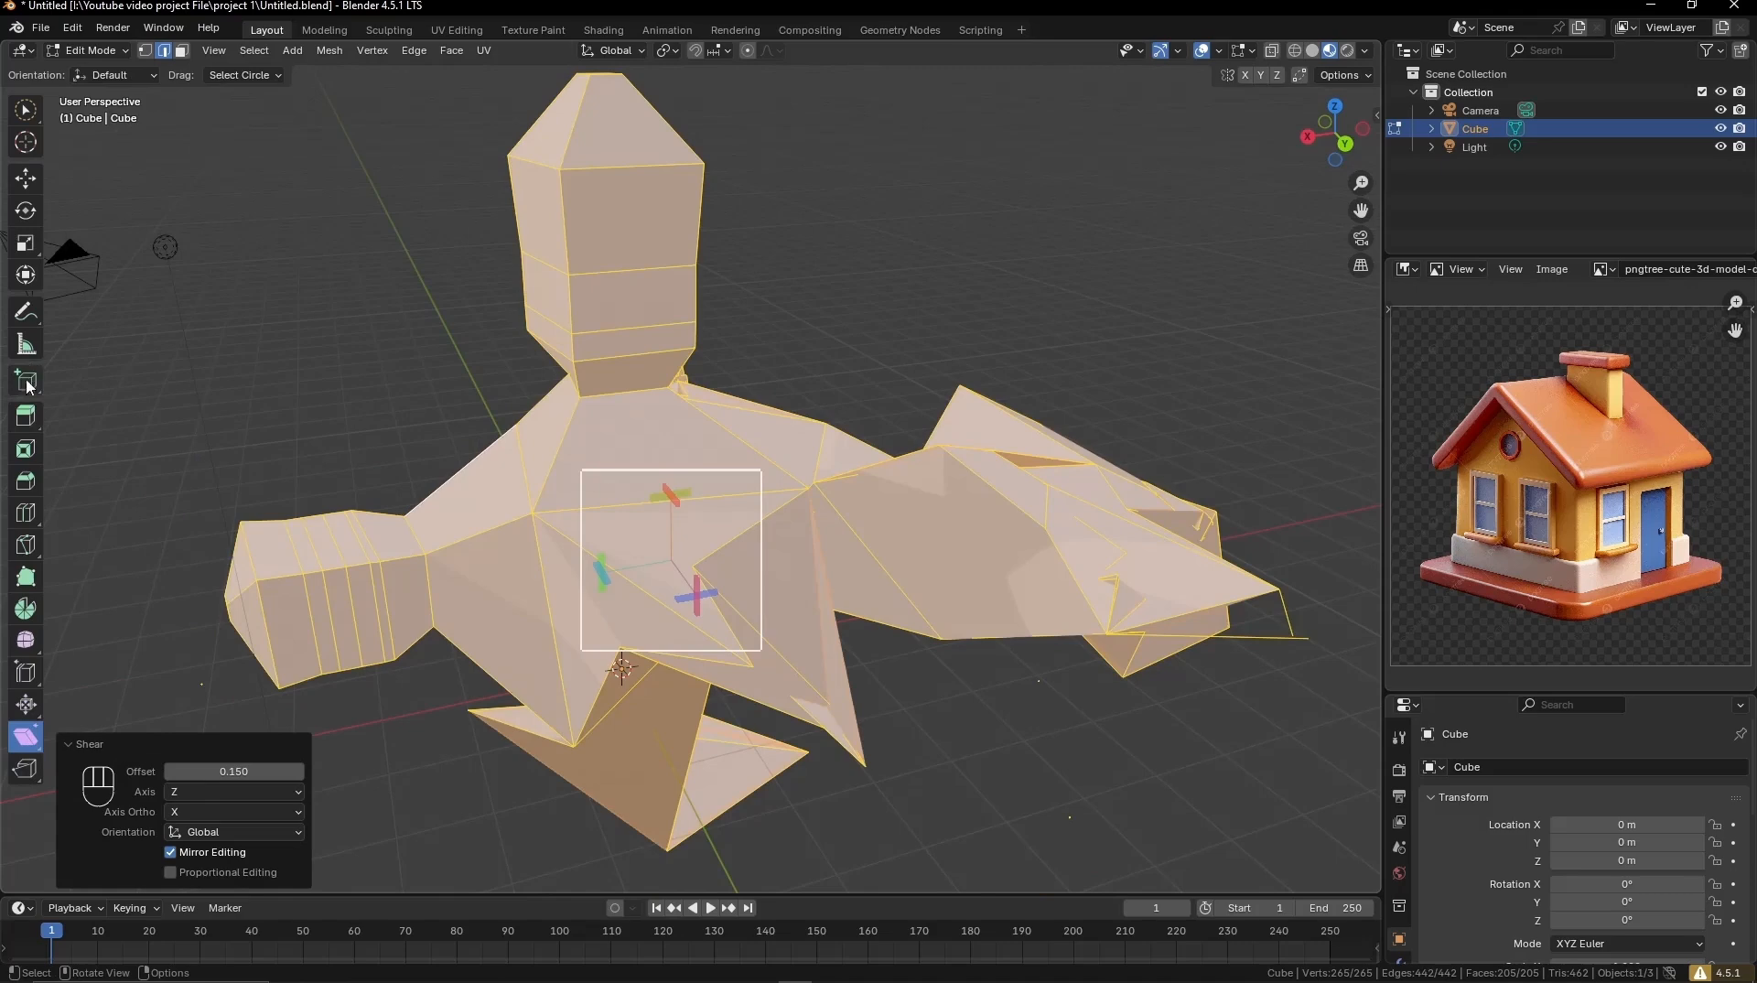
middle_drag(716, 509, 706, 541)
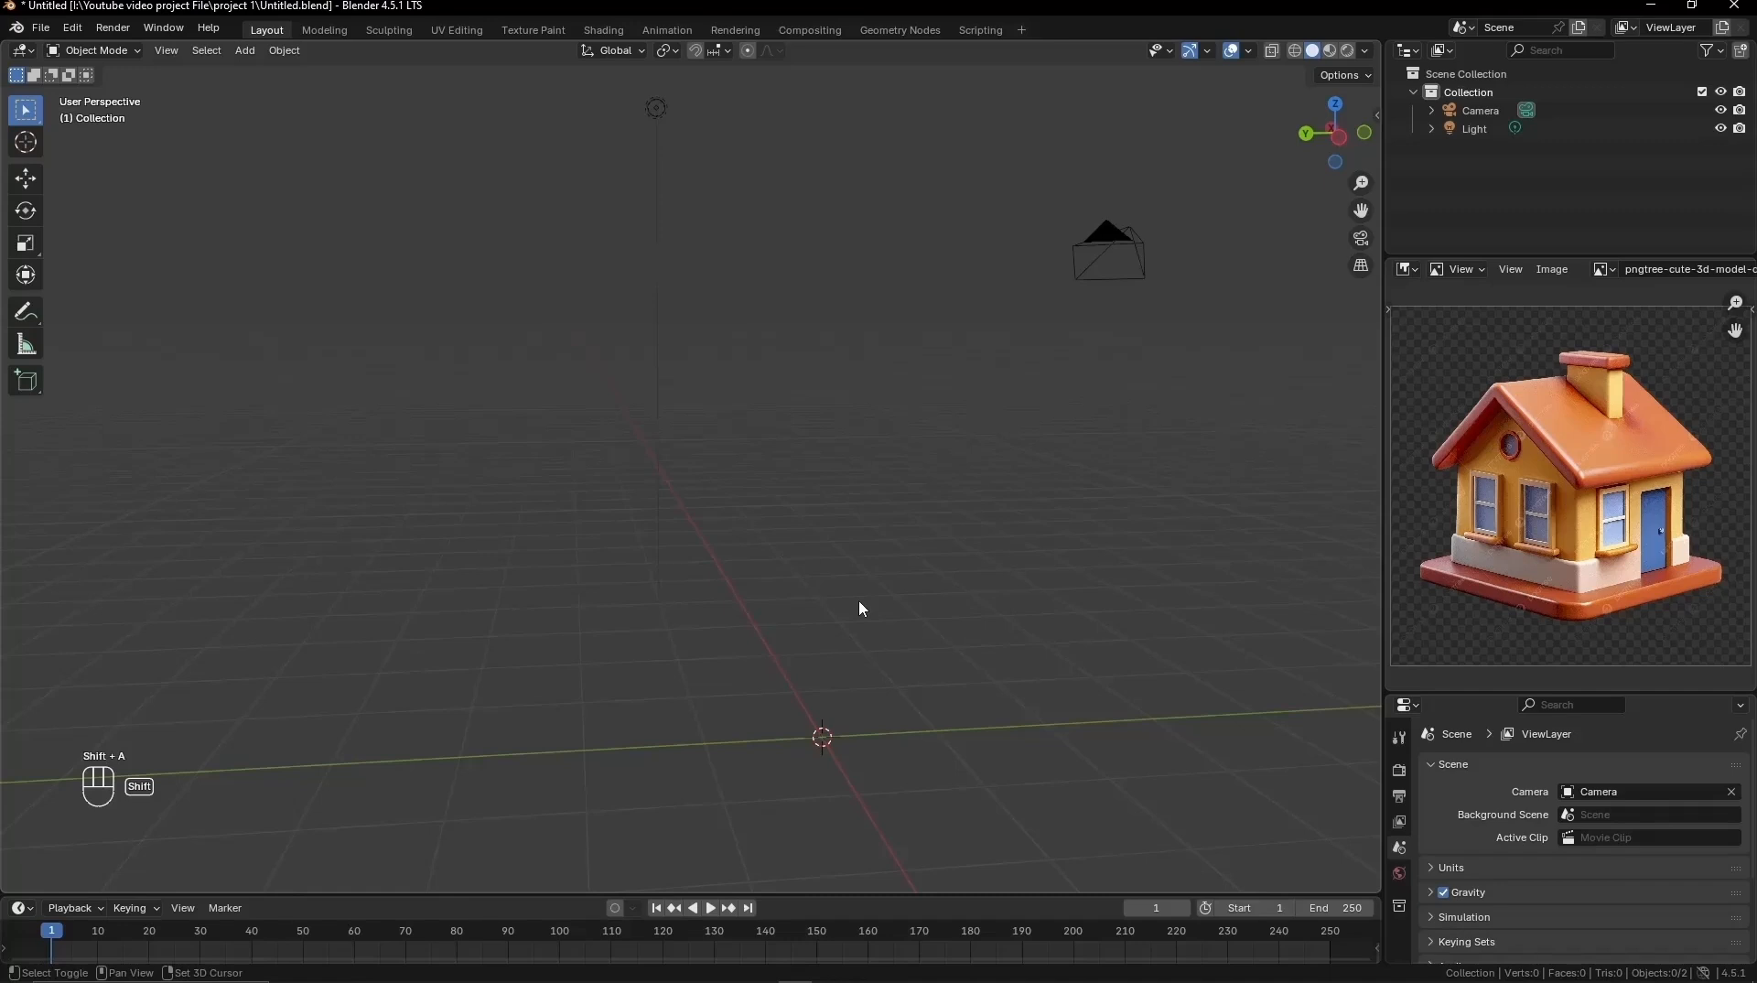
Step: Add a cube at the world origin and flatten it along Z to about a tenth of its height
key(shift+a)
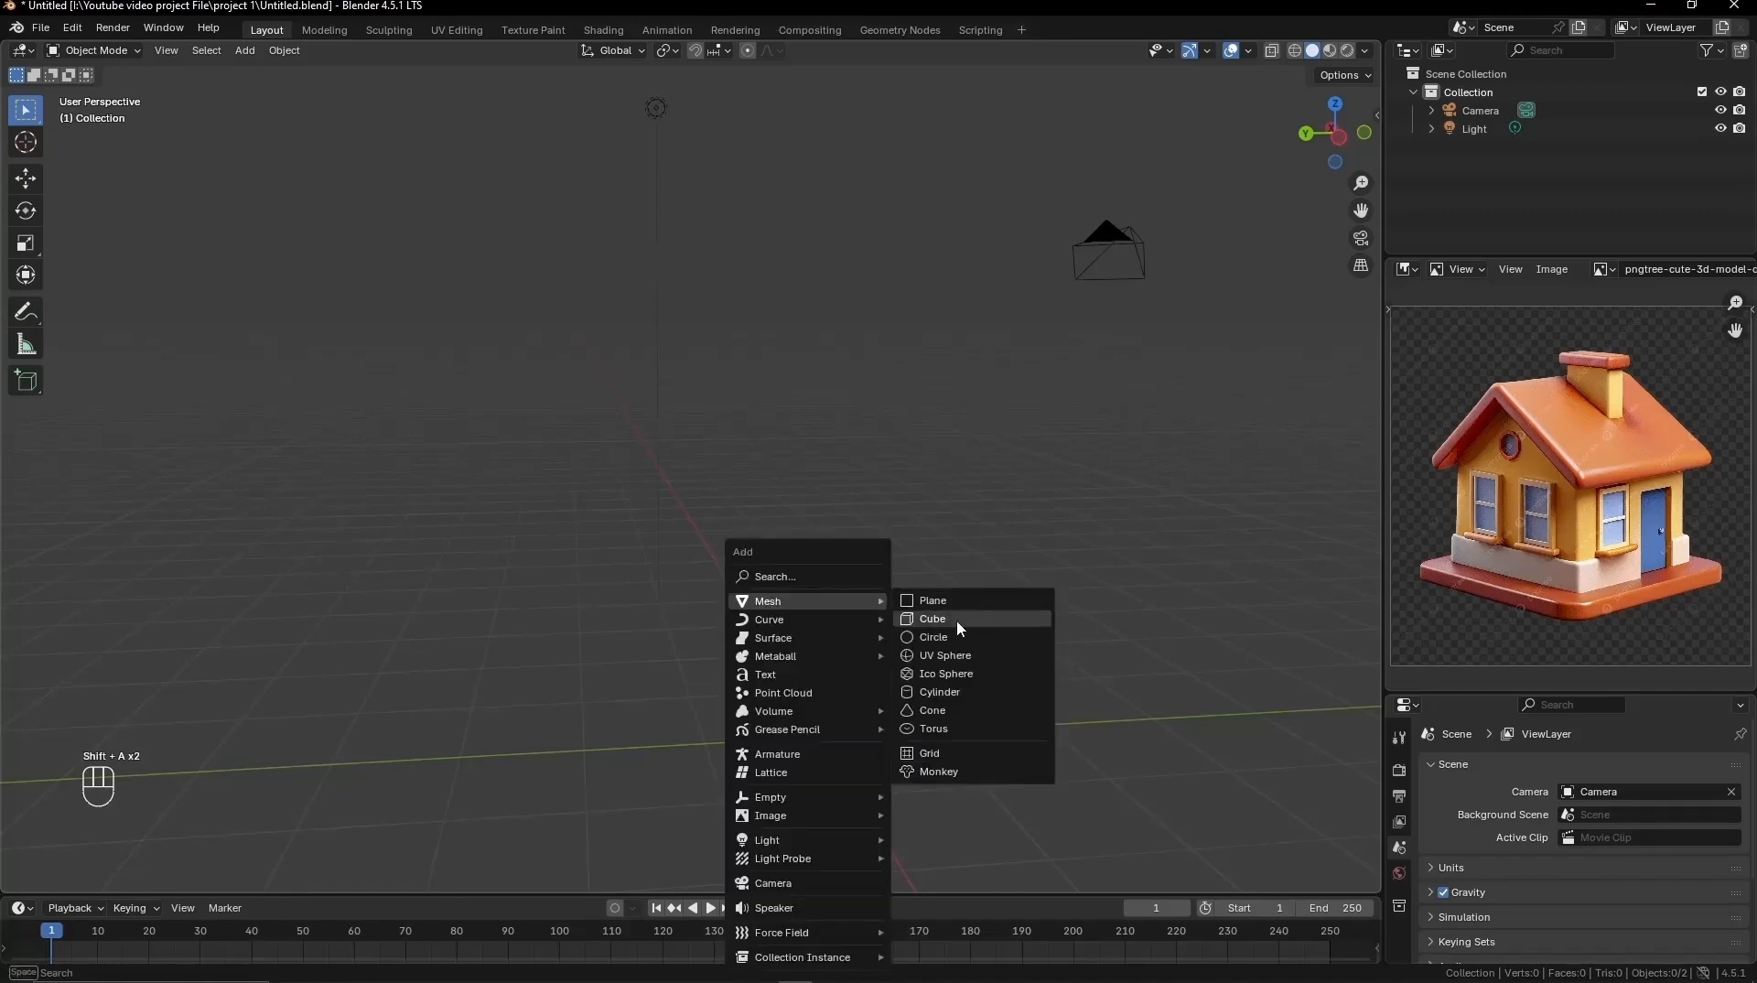
click(957, 619)
scroll(980, 689, down, 1)
key(s)
key(z)
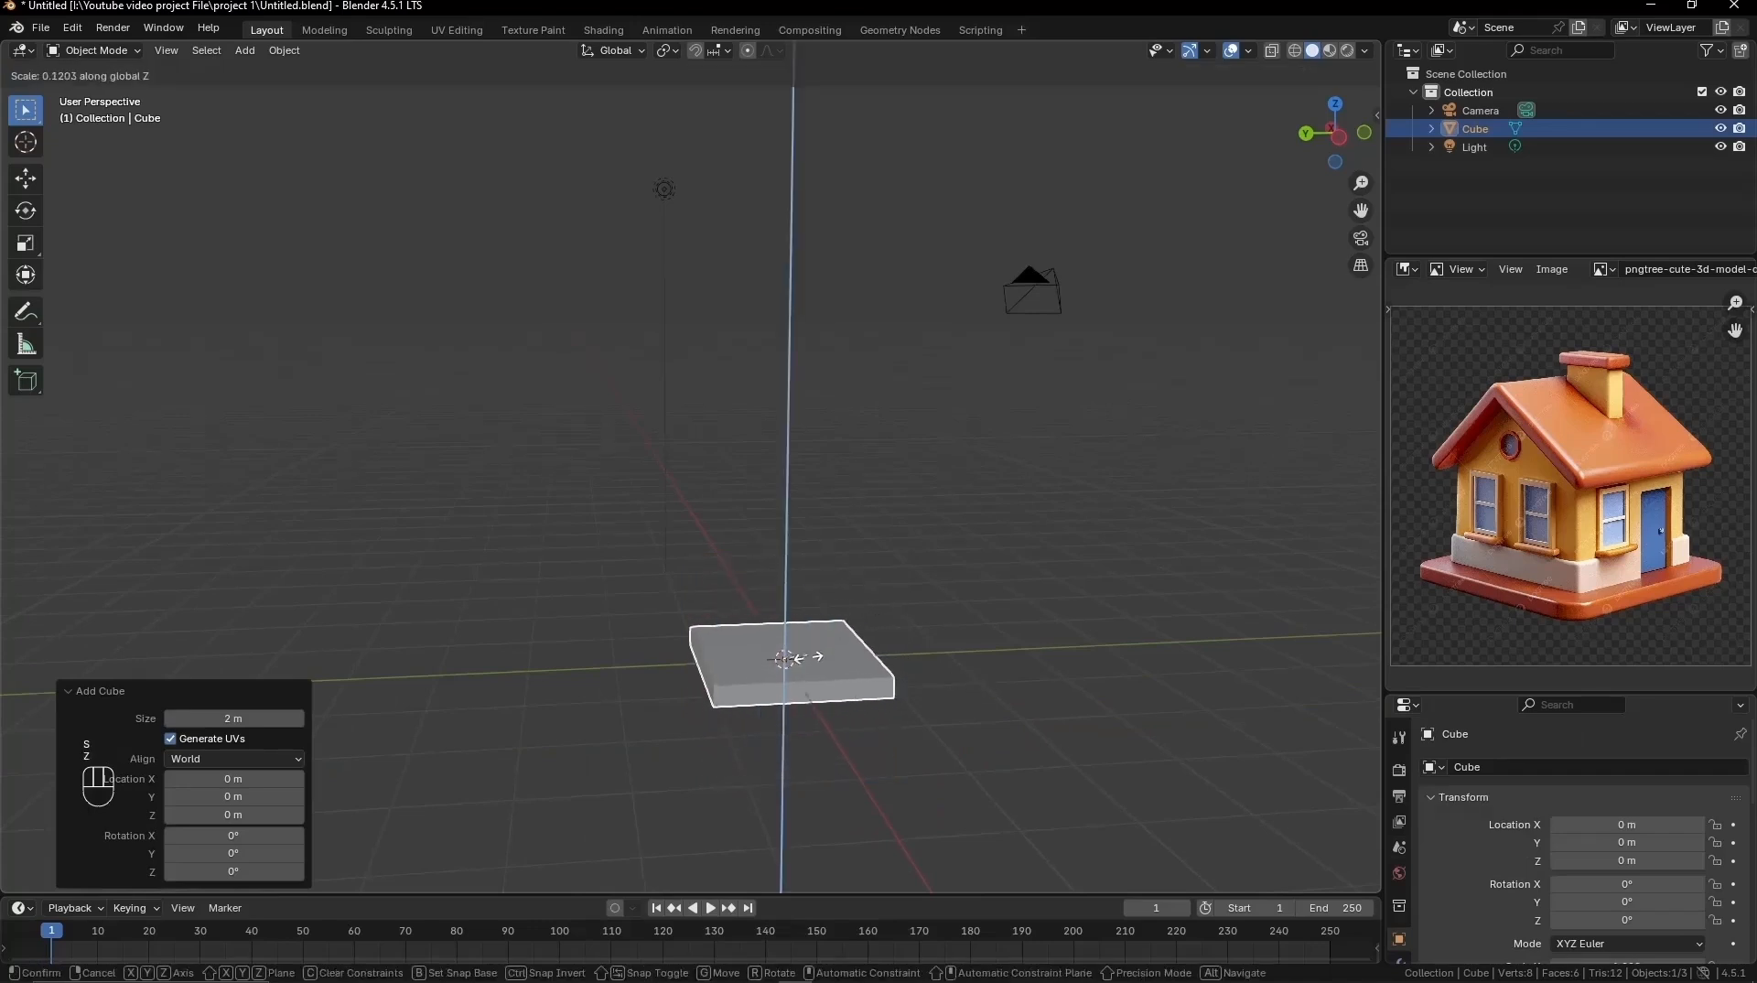
click(804, 666)
Step: Raise the flattened cube about 0.08 m along Z and scale it horizontally by about 2.49, keeping its thickness
key(g)
key(z)
click(802, 655)
key(s)
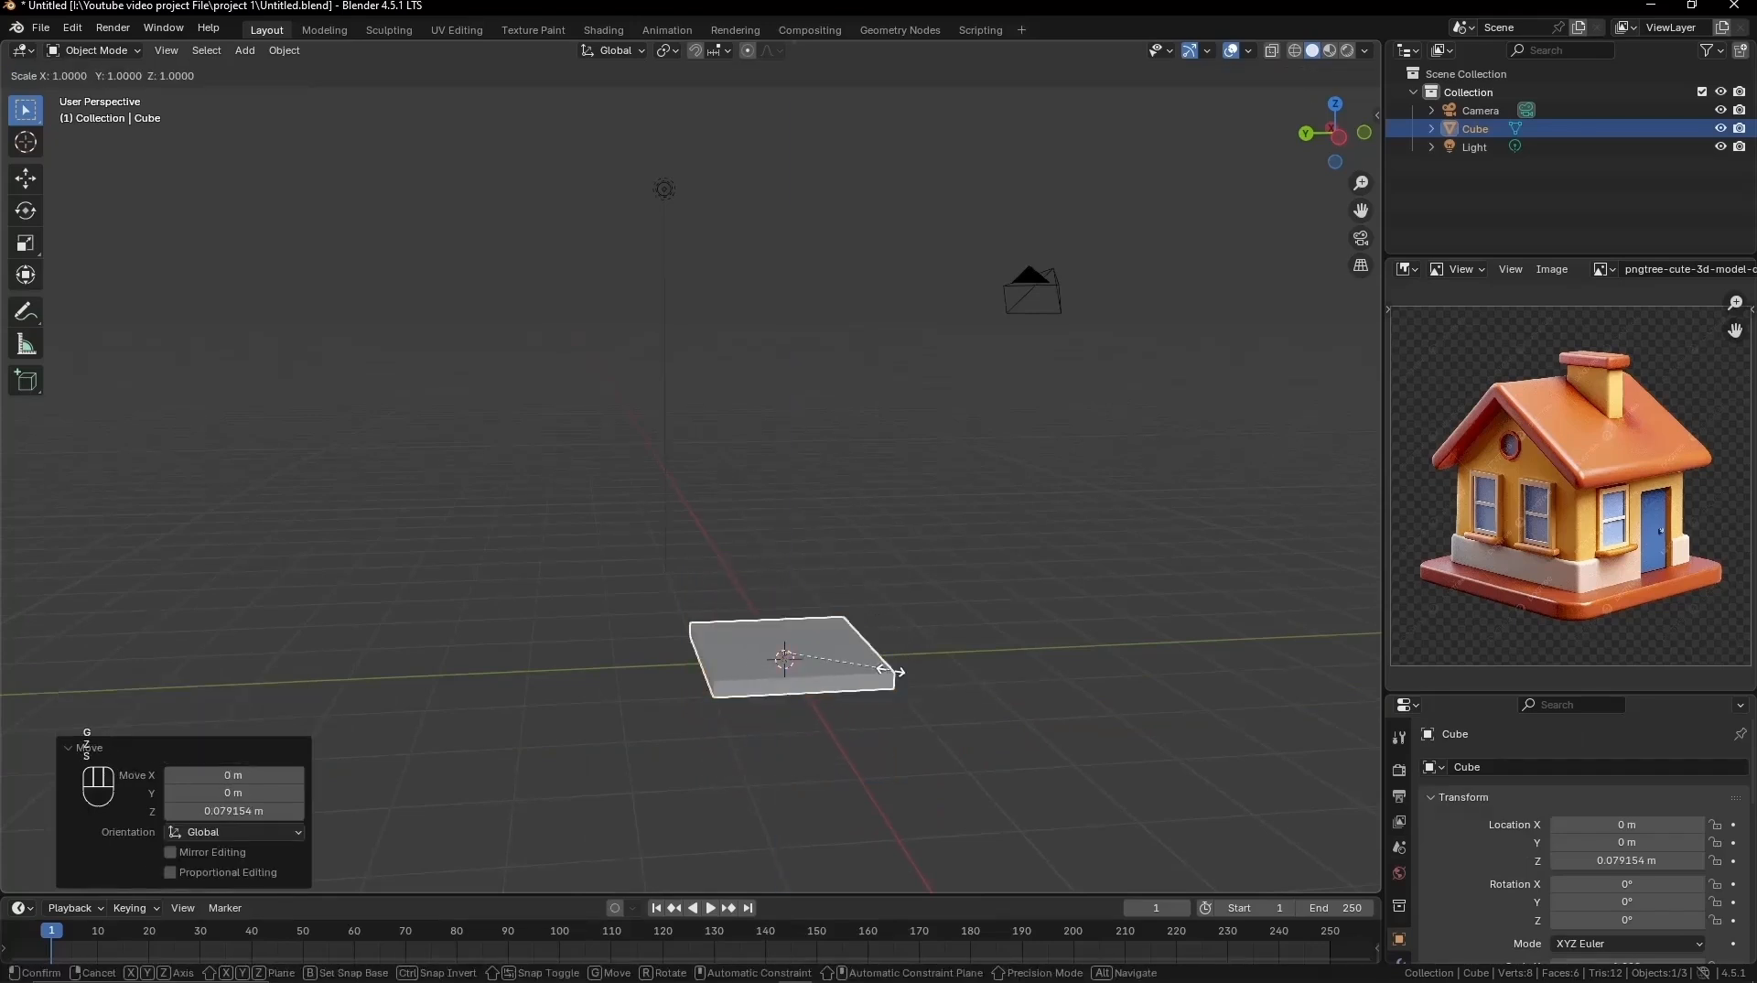
key(shift+z)
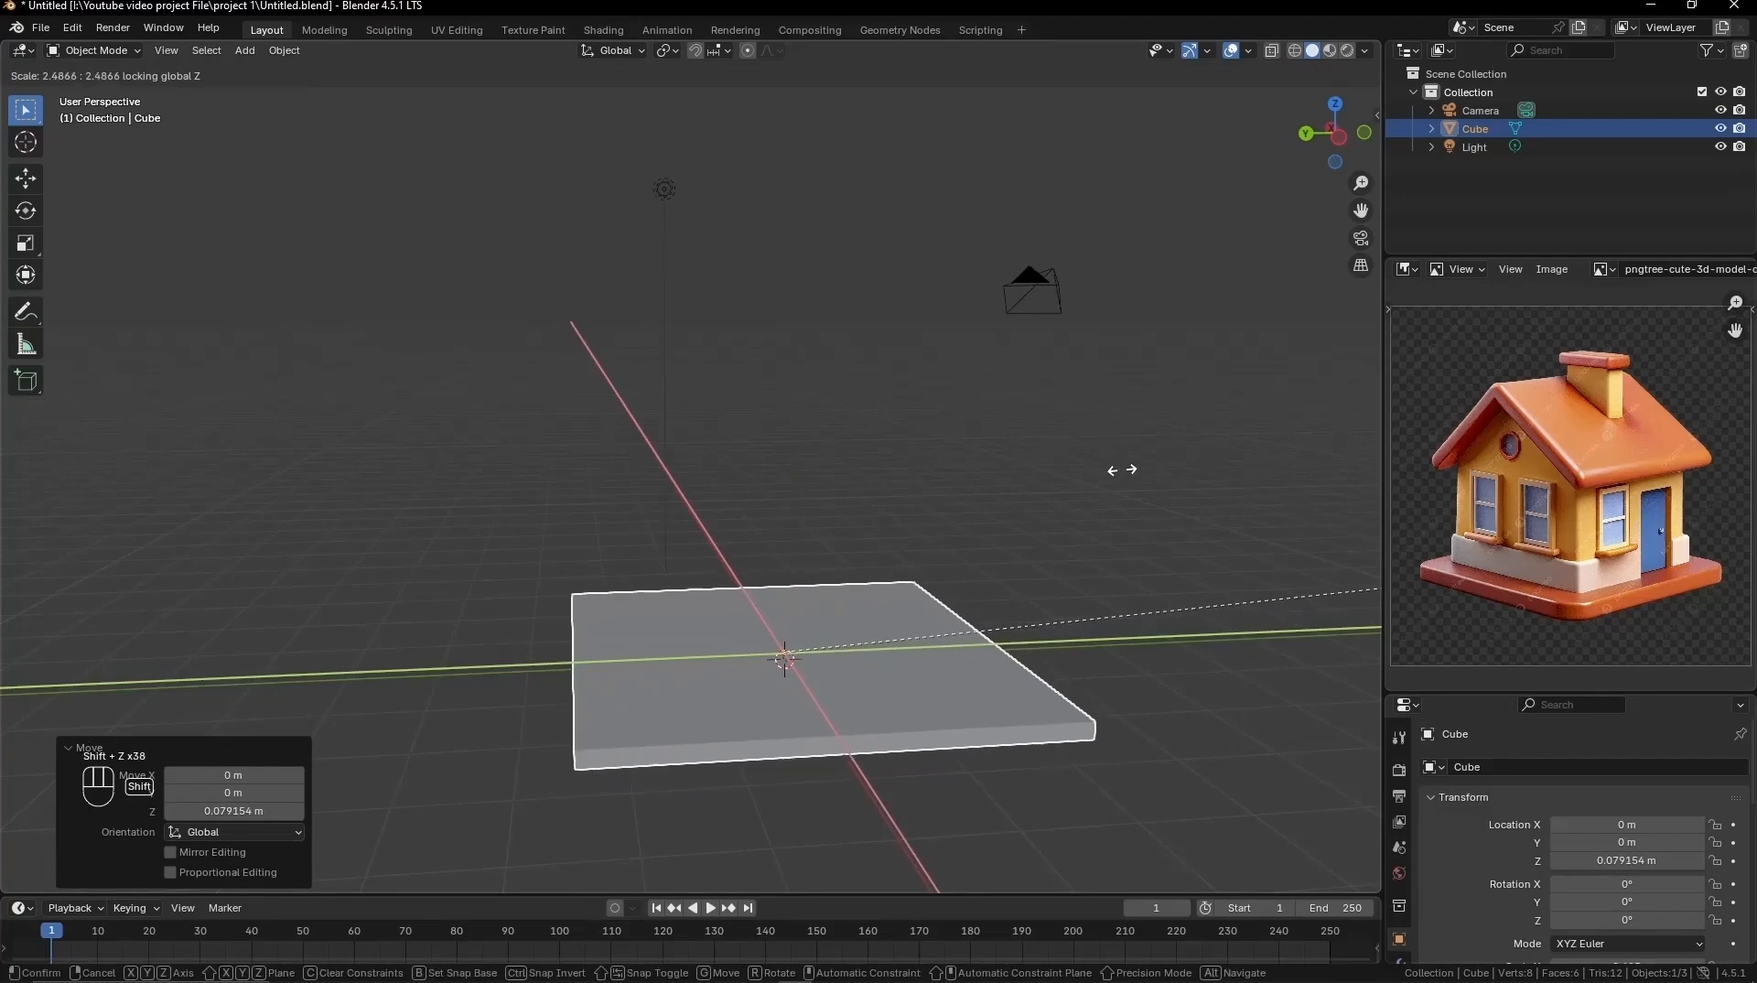
click(882, 607)
Step: Apply all transforms to the slab and bevel its edges by about 0.05 m with 5 segments
key(ctrl+a)
click(790, 654)
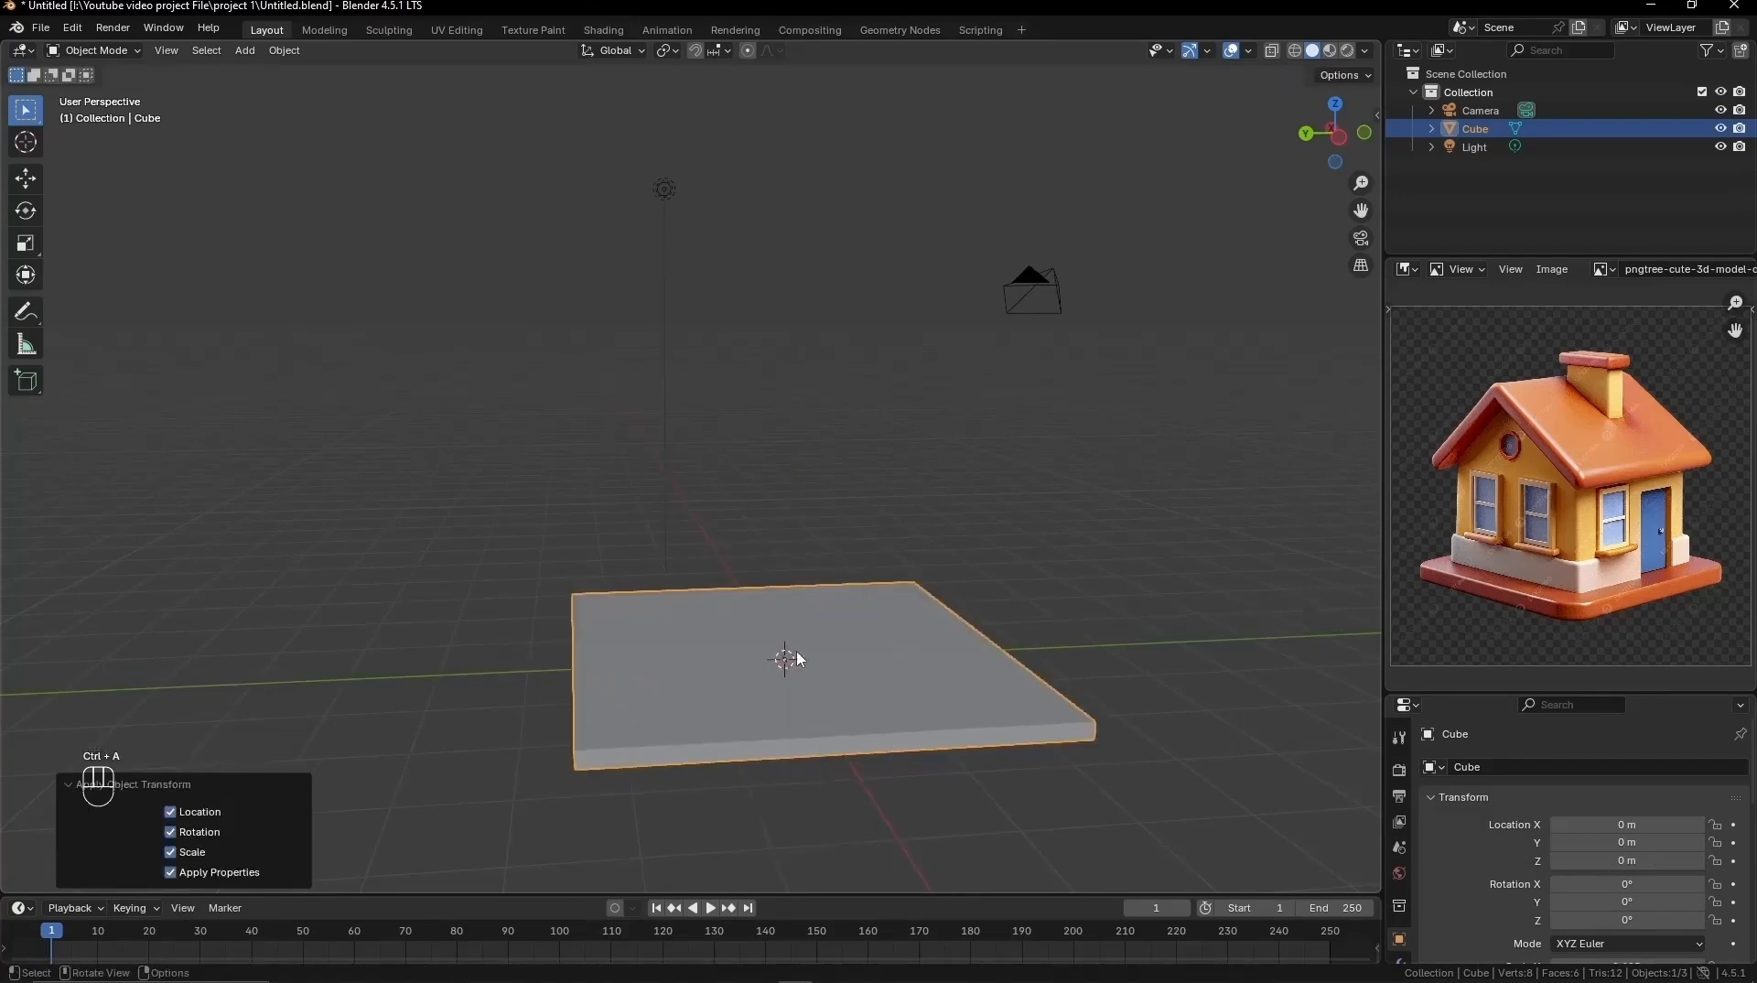
key(Tab)
key(ctrl+b)
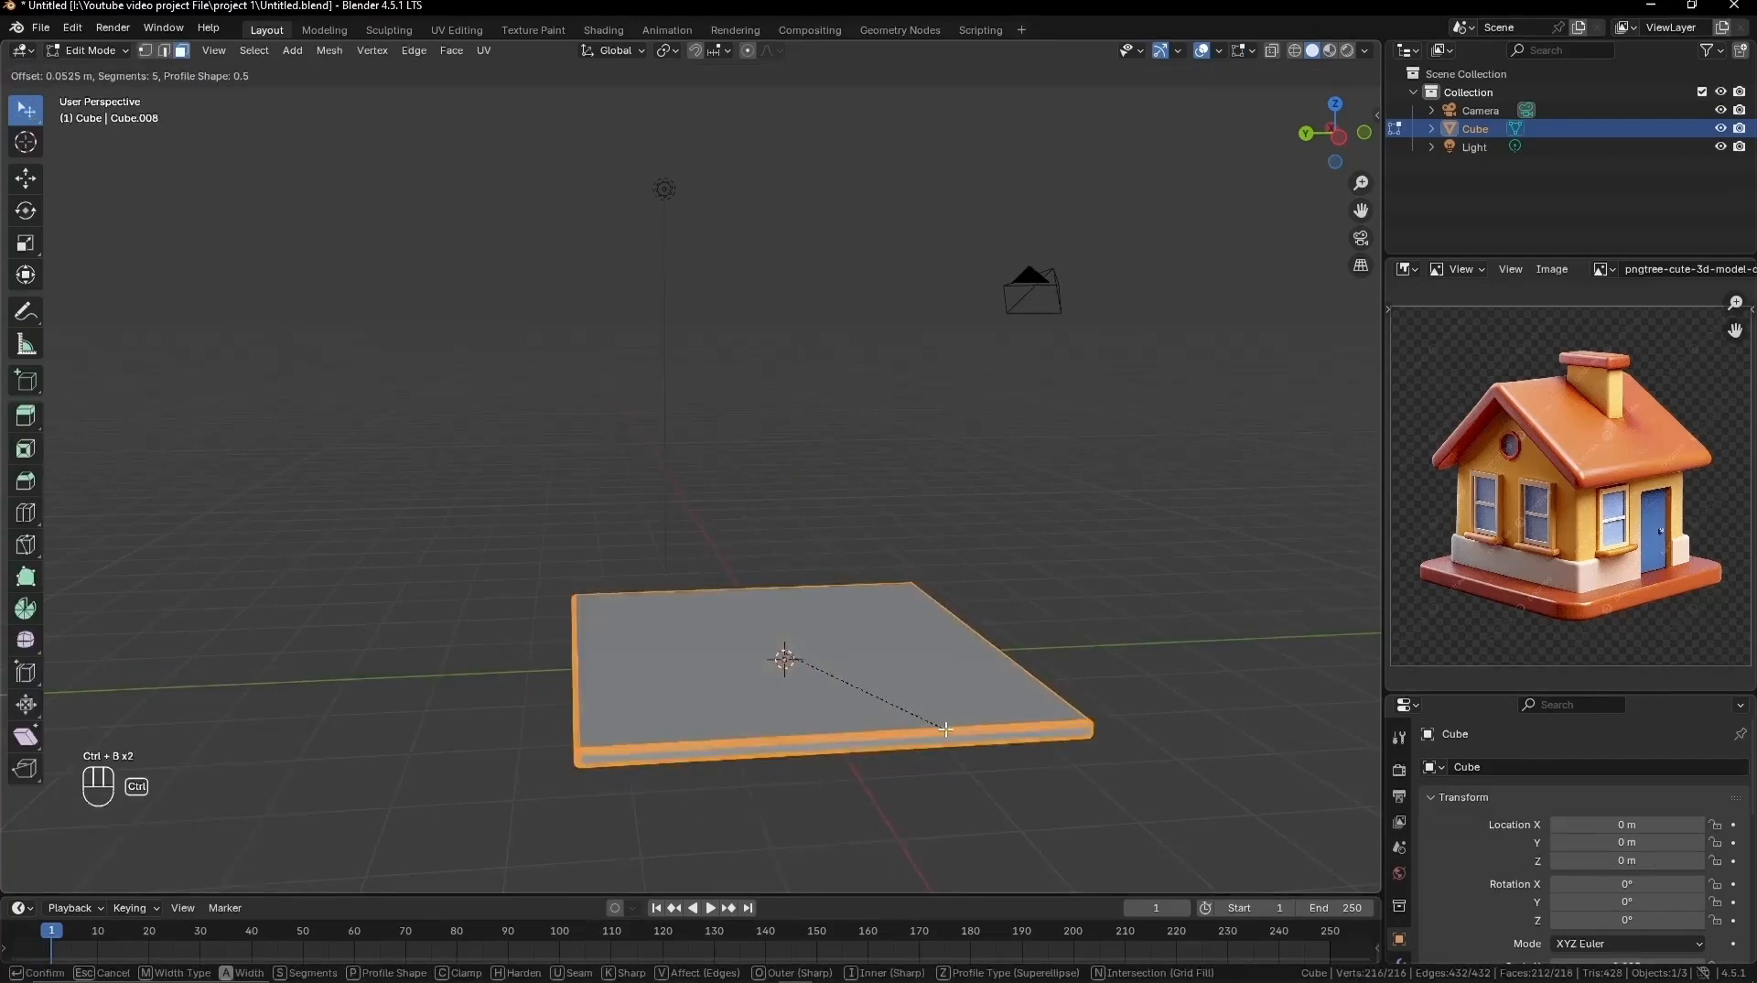
click(942, 729)
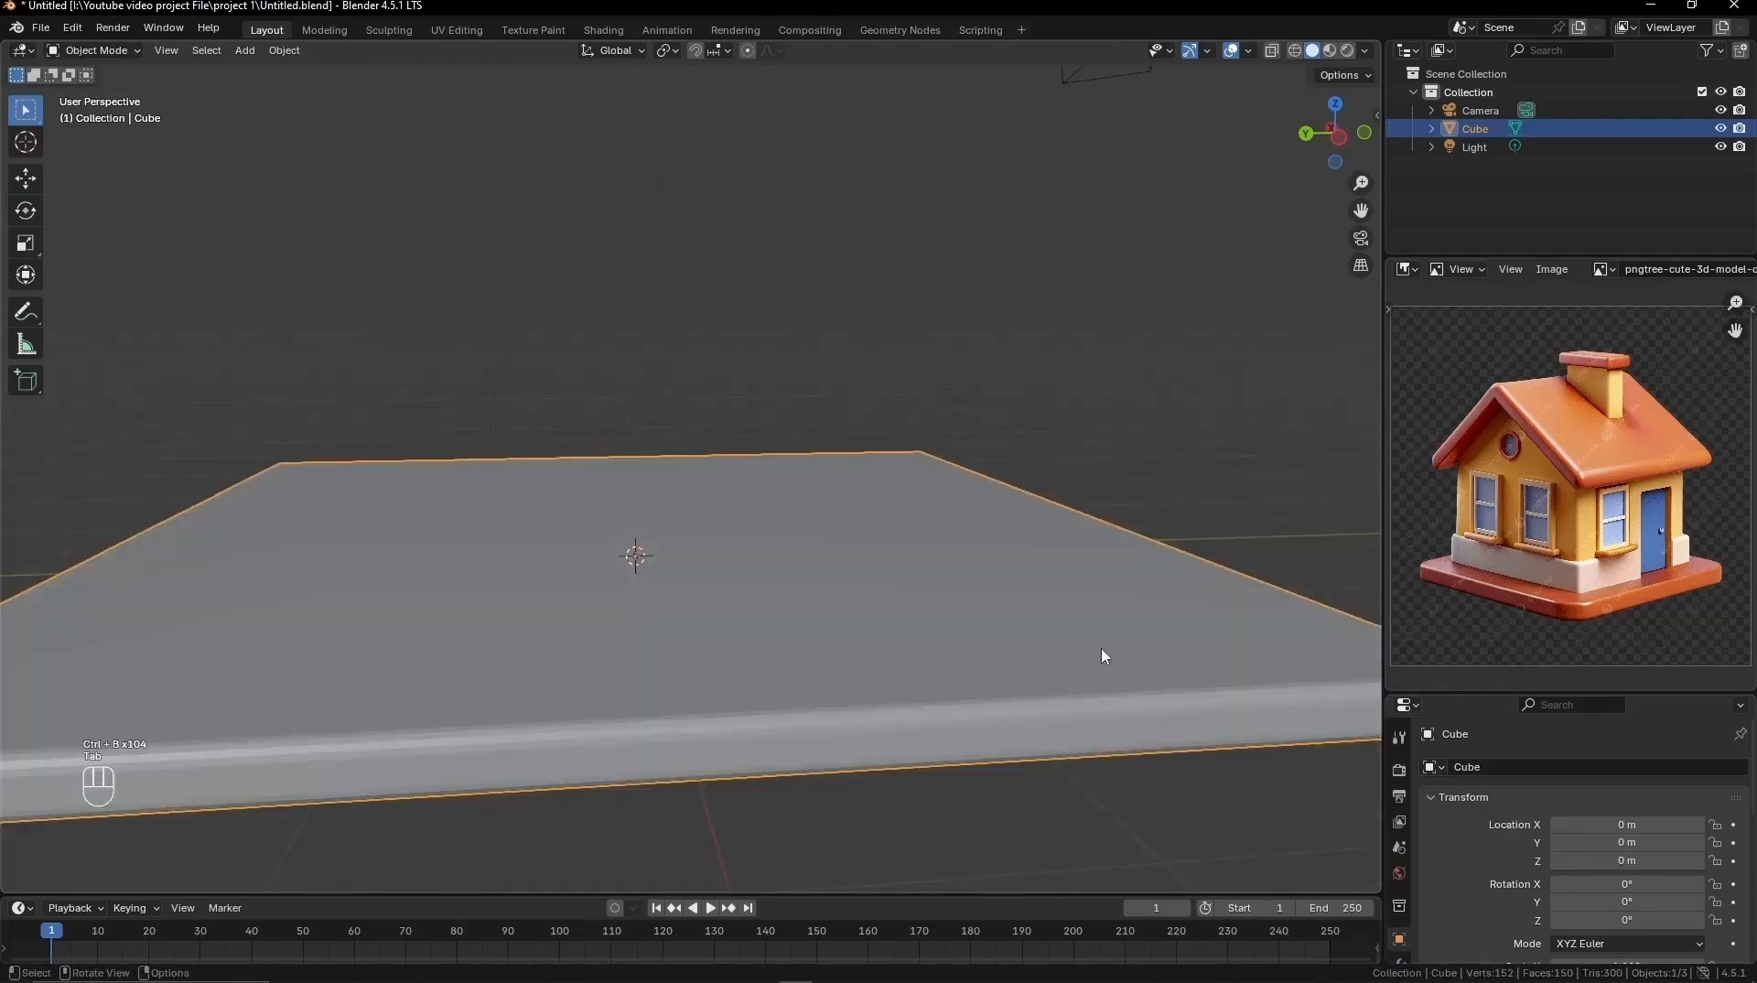
Step: Apply auto smooth shading to the bevelled slab
scroll(1101, 648, down, 2)
middle_drag(1052, 639, 766, 597)
right_click(773, 597)
click(775, 597)
key(Tab)
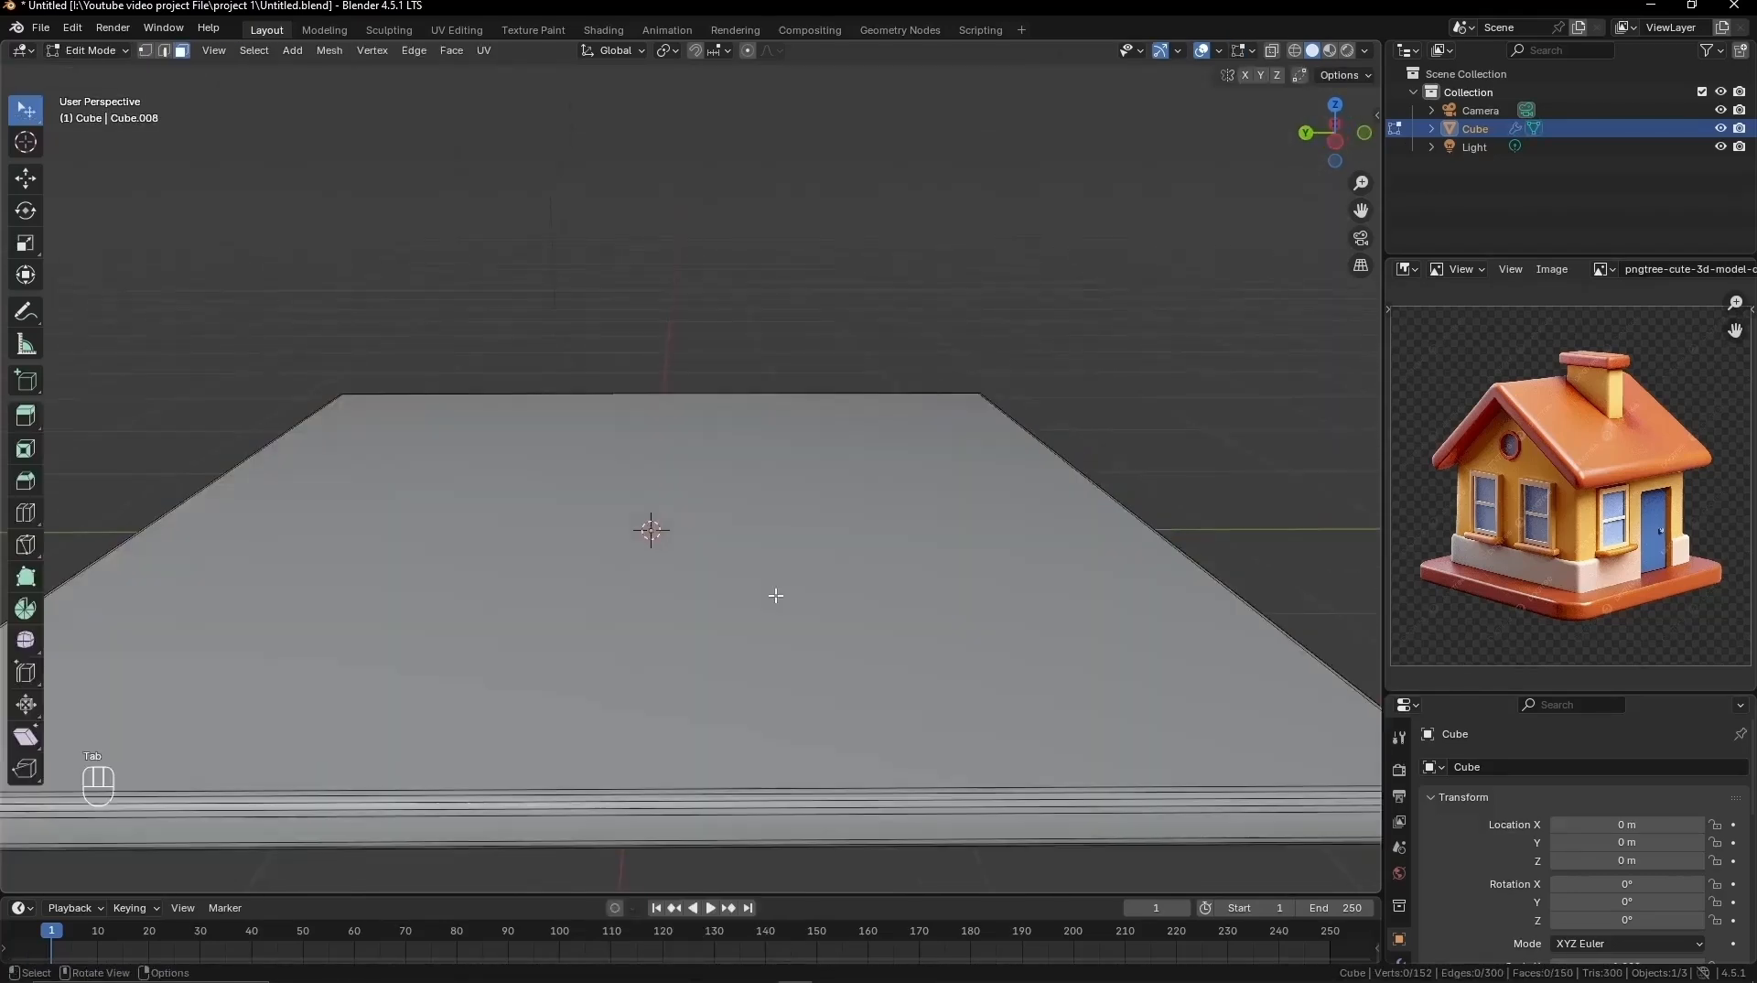
key(Tab)
Step: Add a second cube at the slab's centre and raise it along Z to about 0.83 m
key(shift+a)
mouse_move(741, 587)
click(855, 604)
key(g)
key(z)
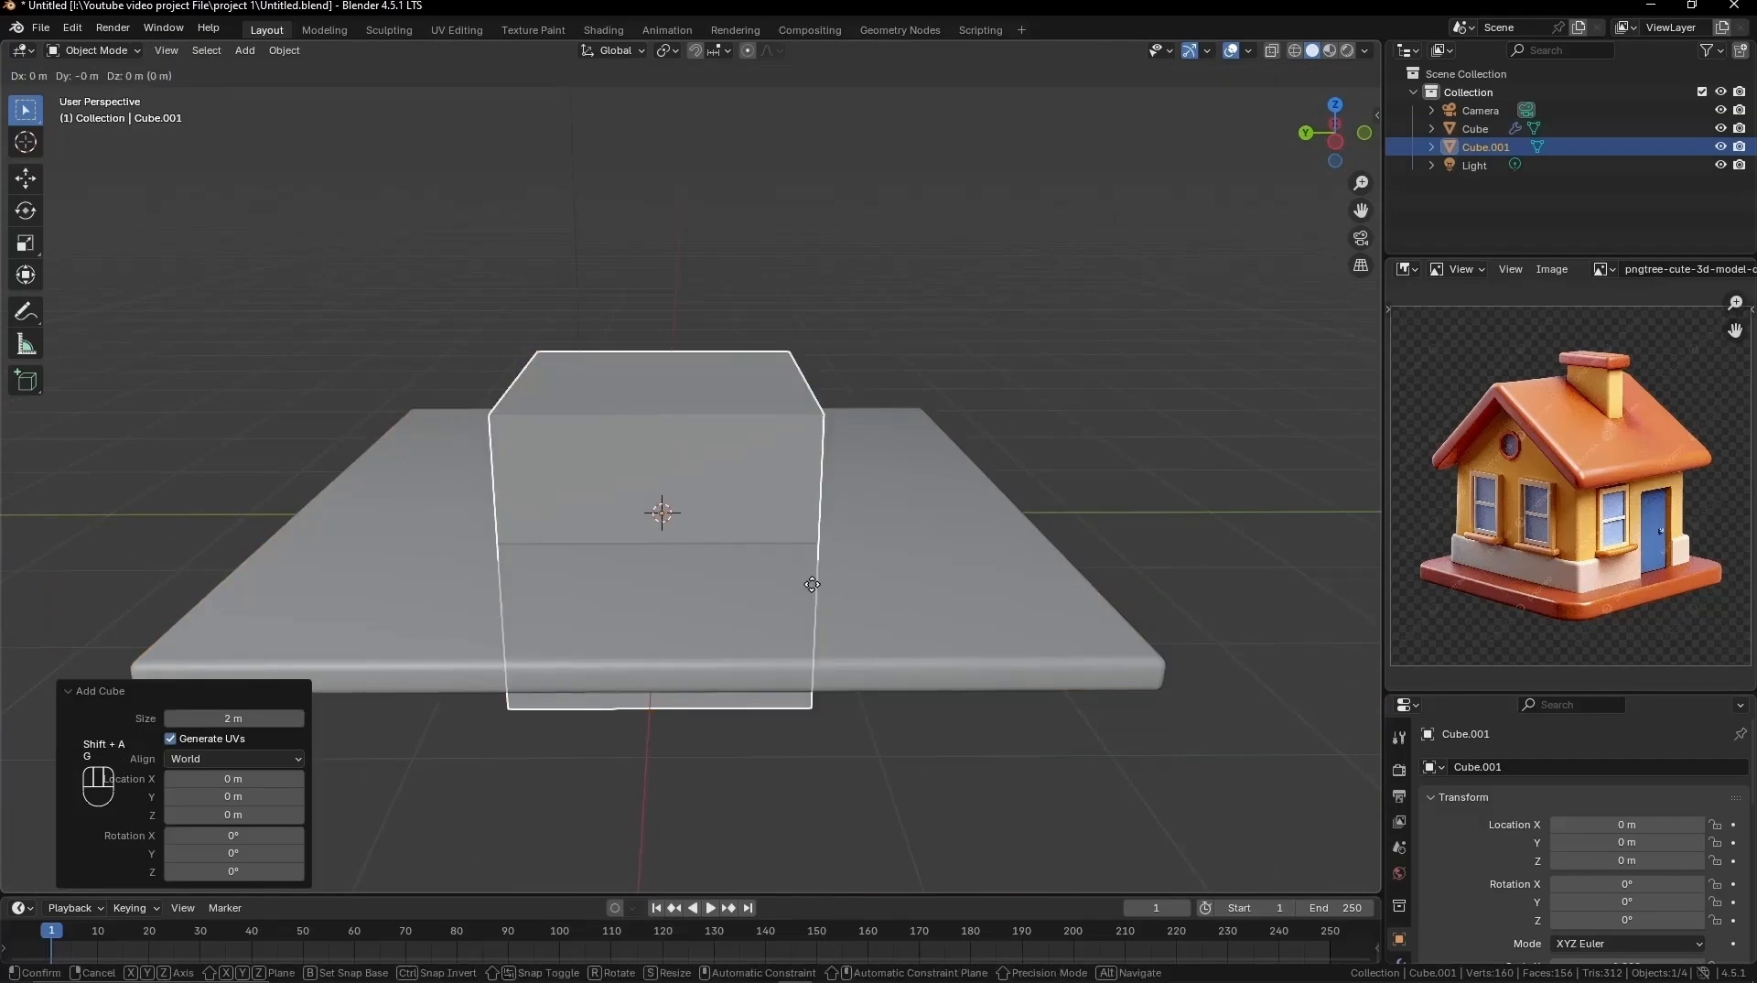
click(885, 440)
Step: Stretch the second cube's height by about 1.08 and raise it to Z about 0.88 m
key(s)
key(g)
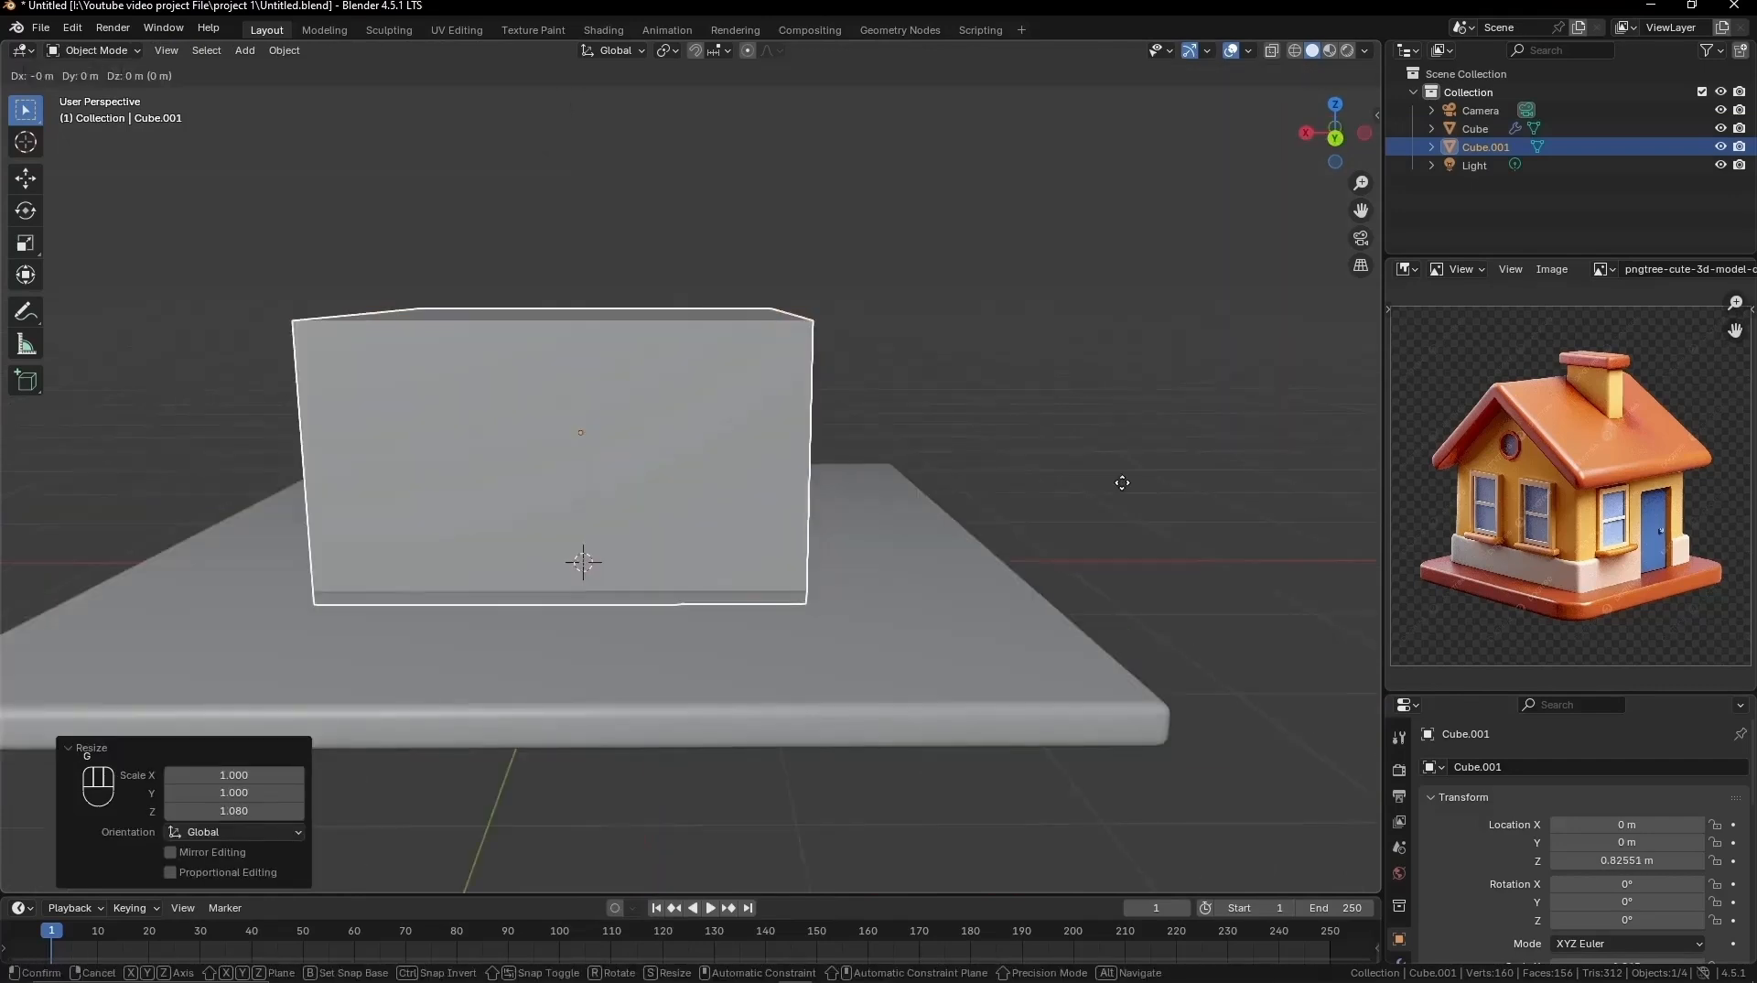
key(z)
click(1125, 474)
Step: Extrude the second cube's top face upward about 0.8 m
key(Tab)
middle_drag(1082, 413, 1051, 615)
key(Tab)
scroll(1050, 614, up, 2)
key(Tab)
scroll(1051, 623, down, 3)
click(740, 541)
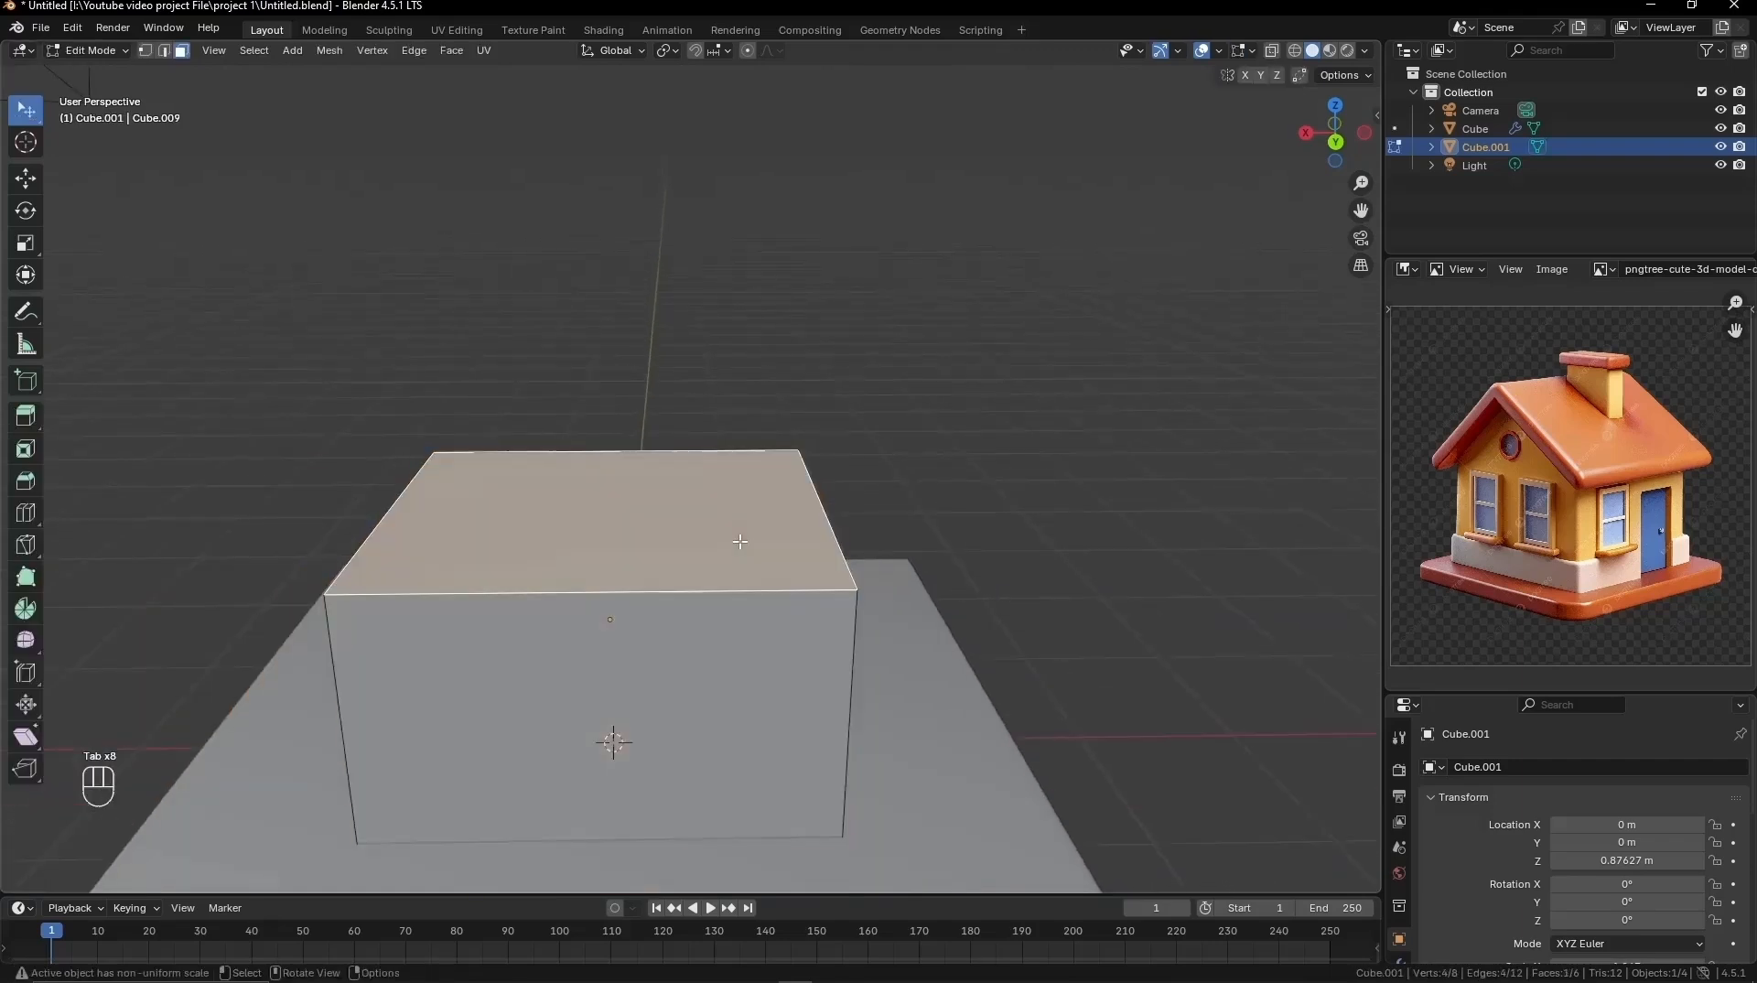
key(e)
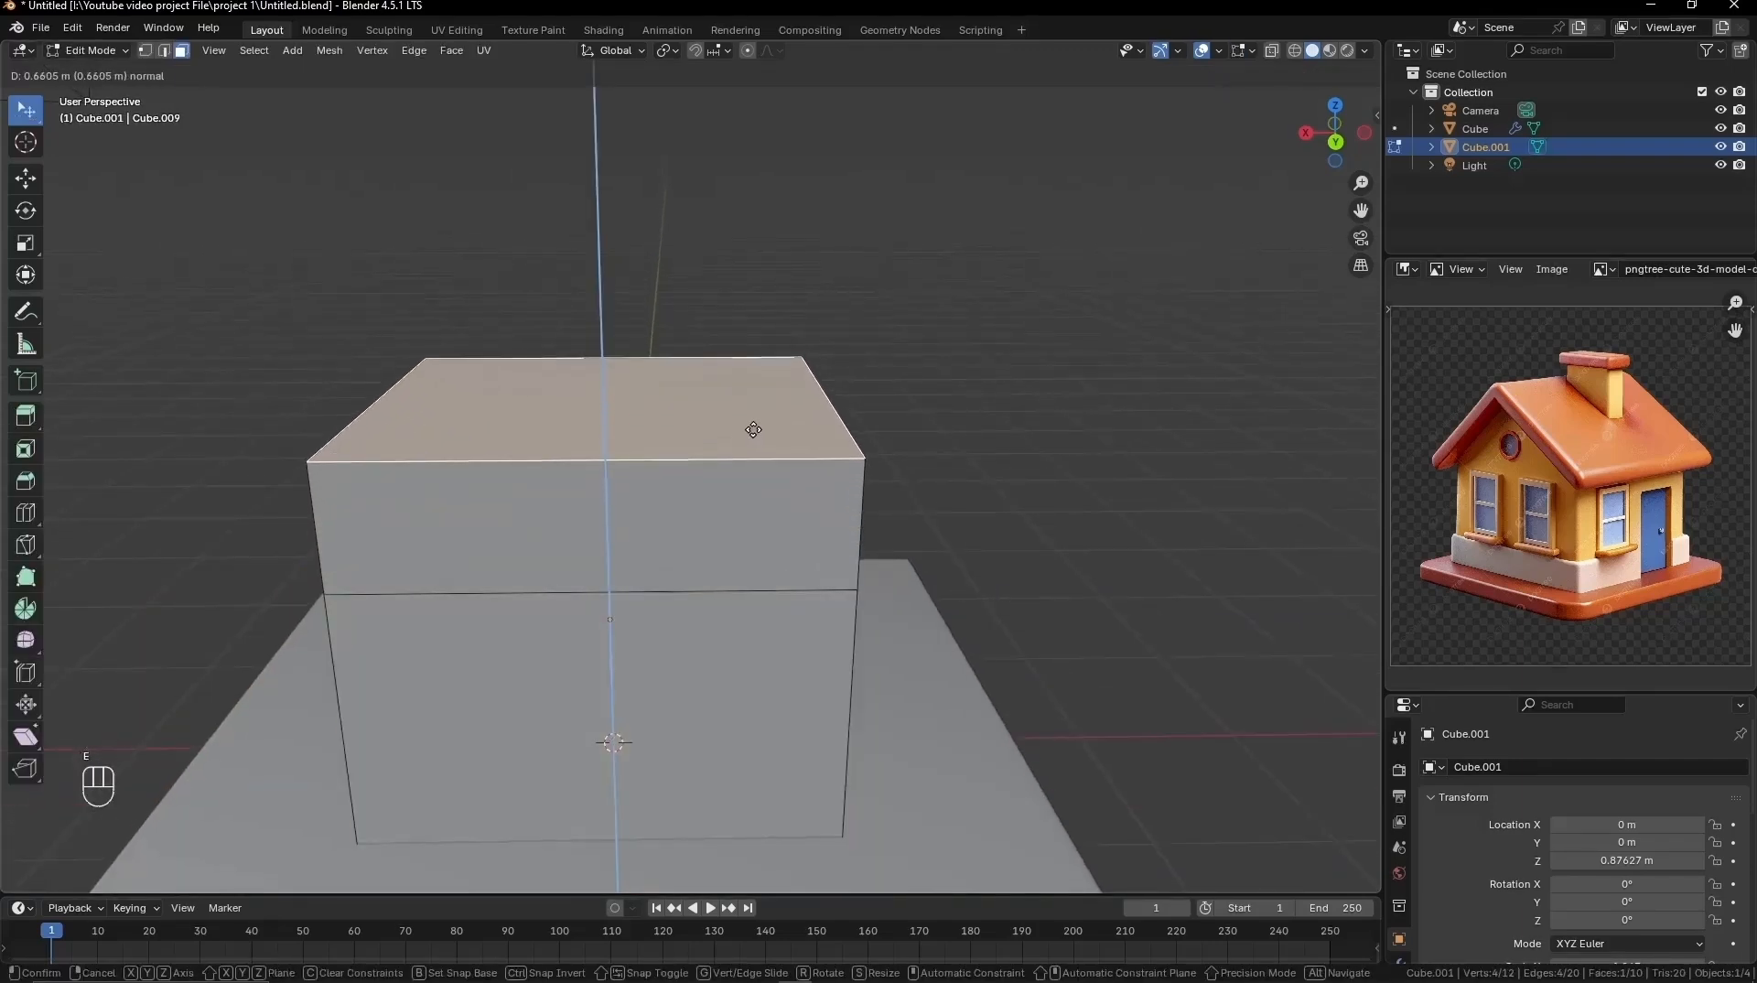
click(762, 409)
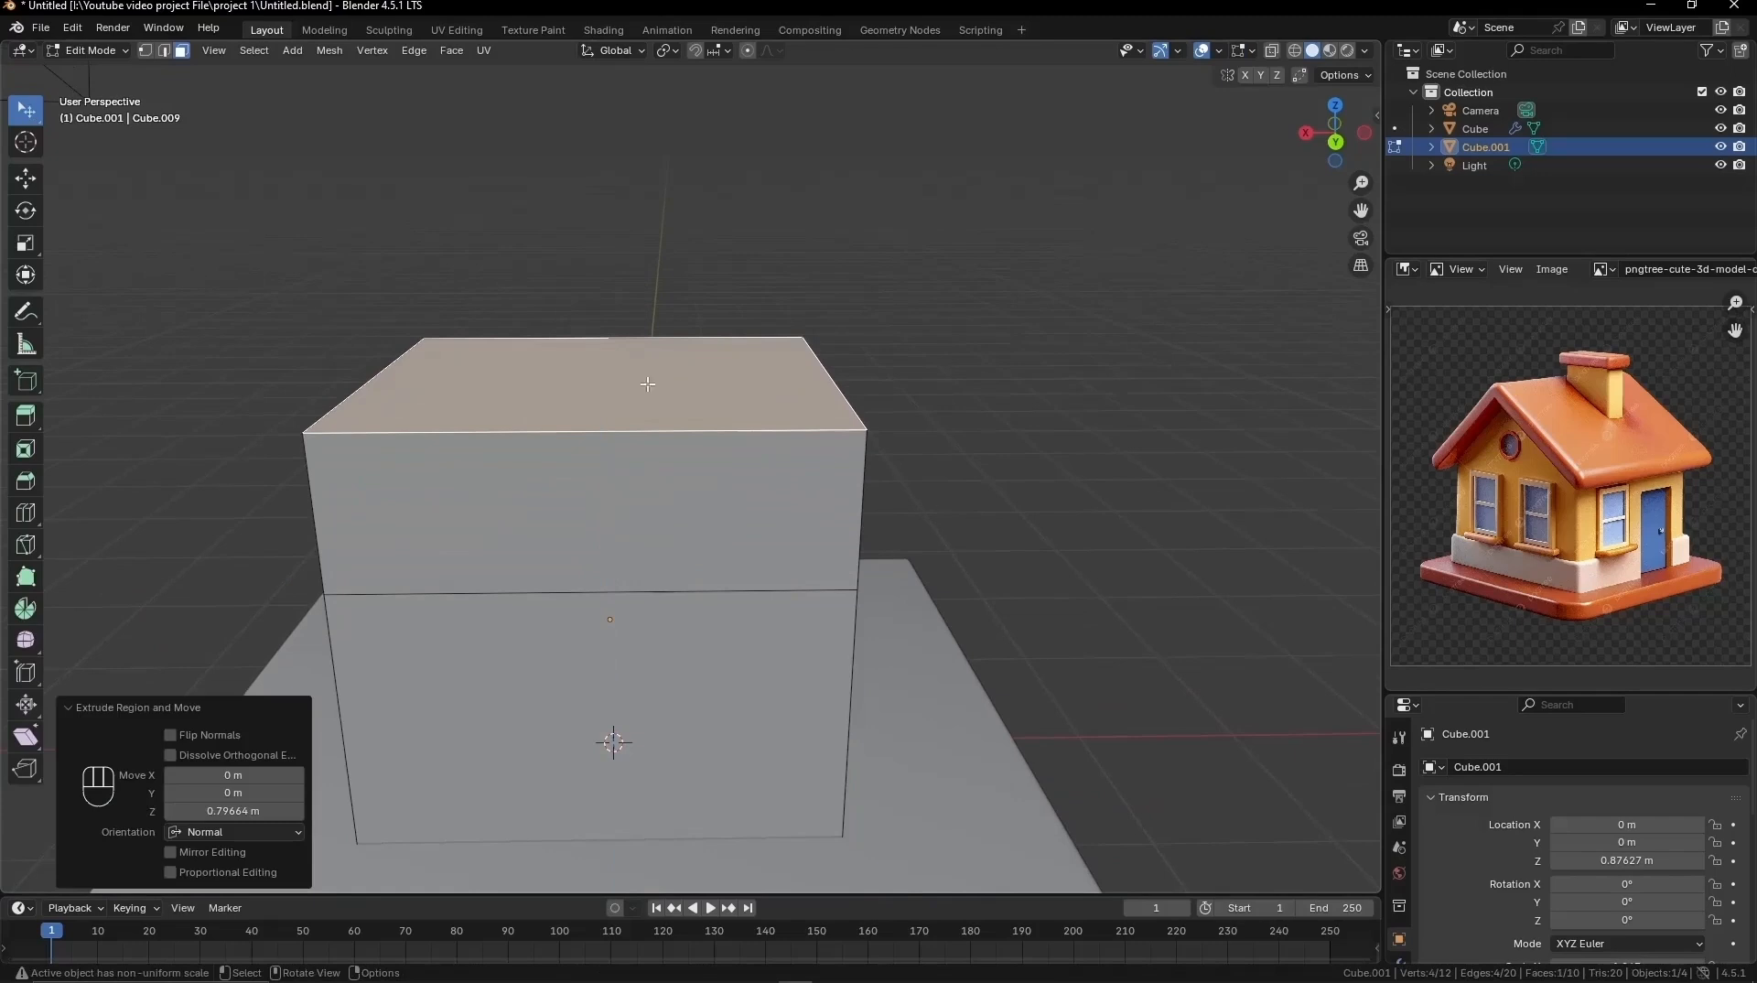
Step: Merge the two top corner vertices at each gable end at their centre to form the roof ridge
key(1)
click(327, 427)
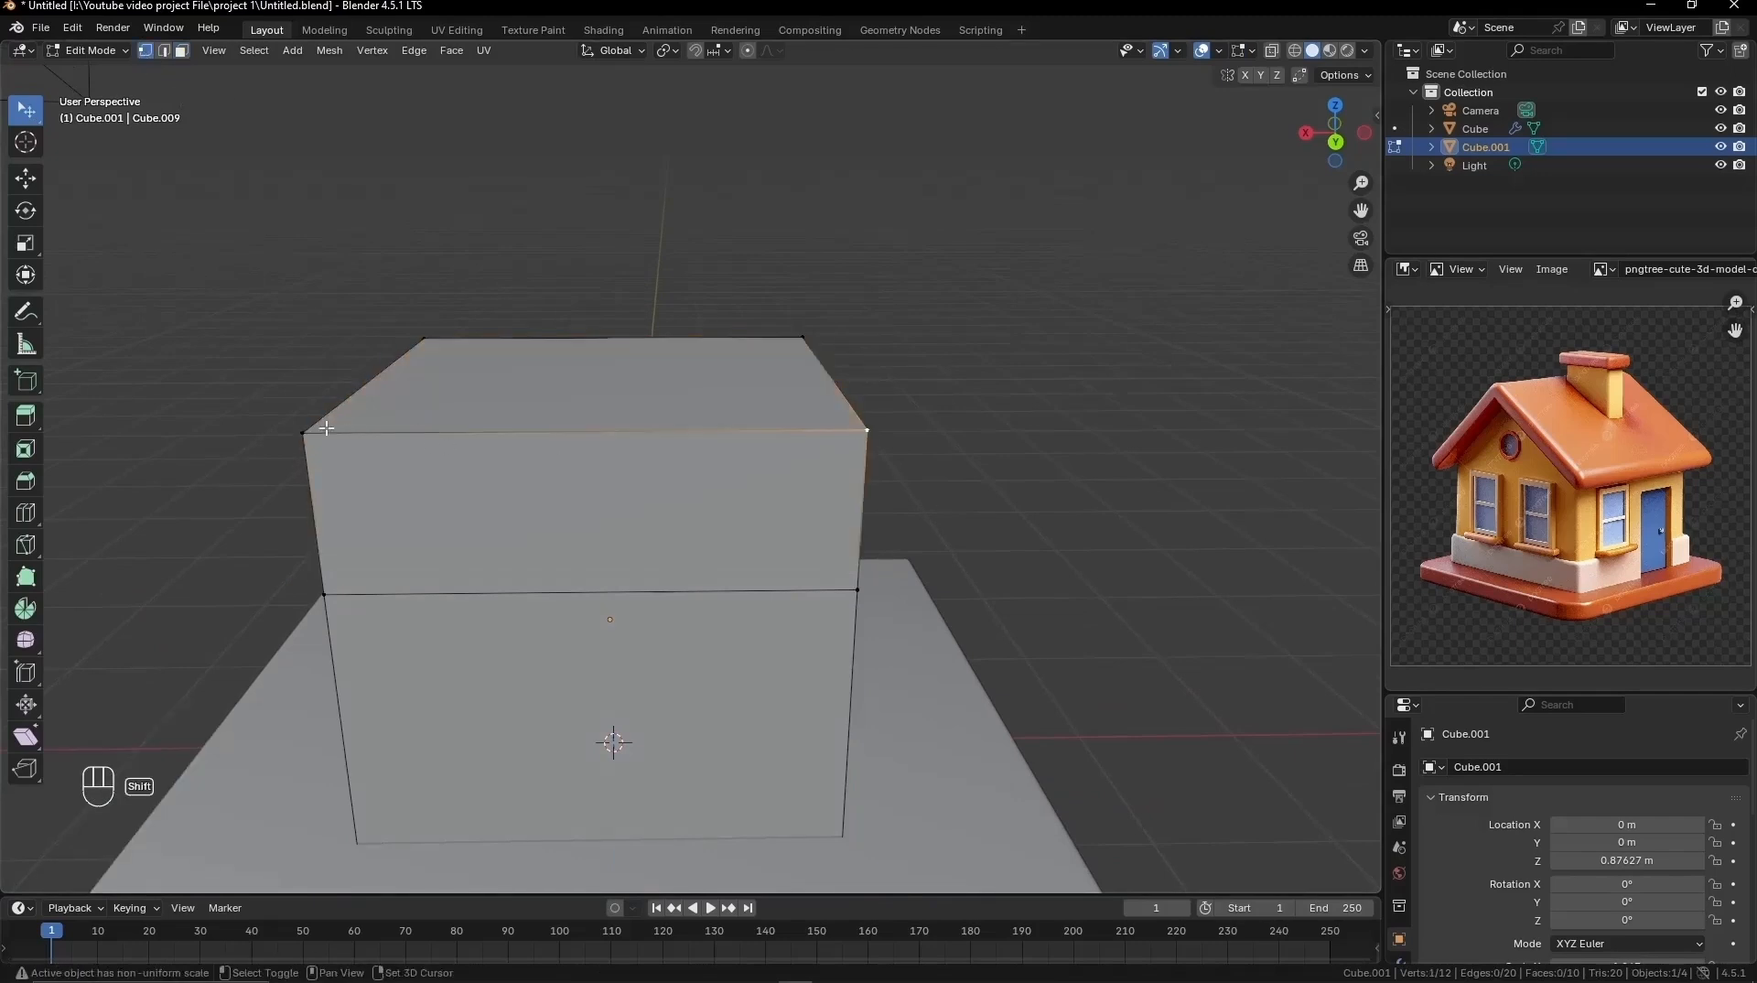
key(m)
key(m)
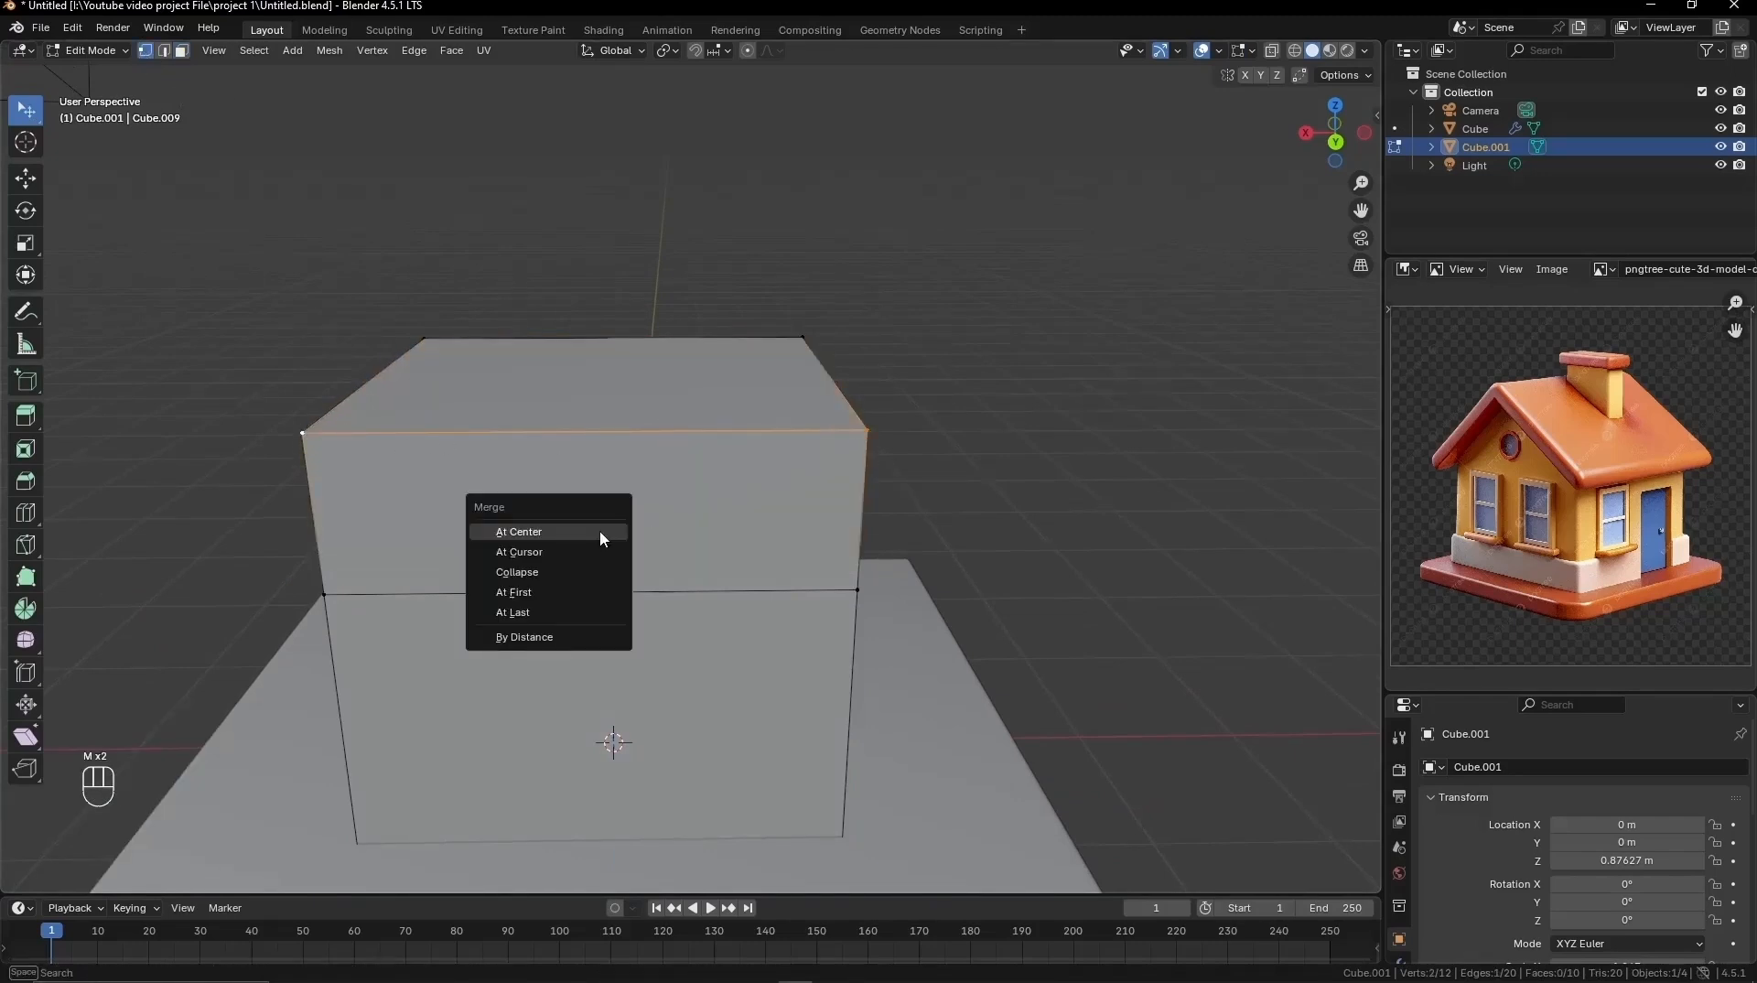
key(m)
click(708, 477)
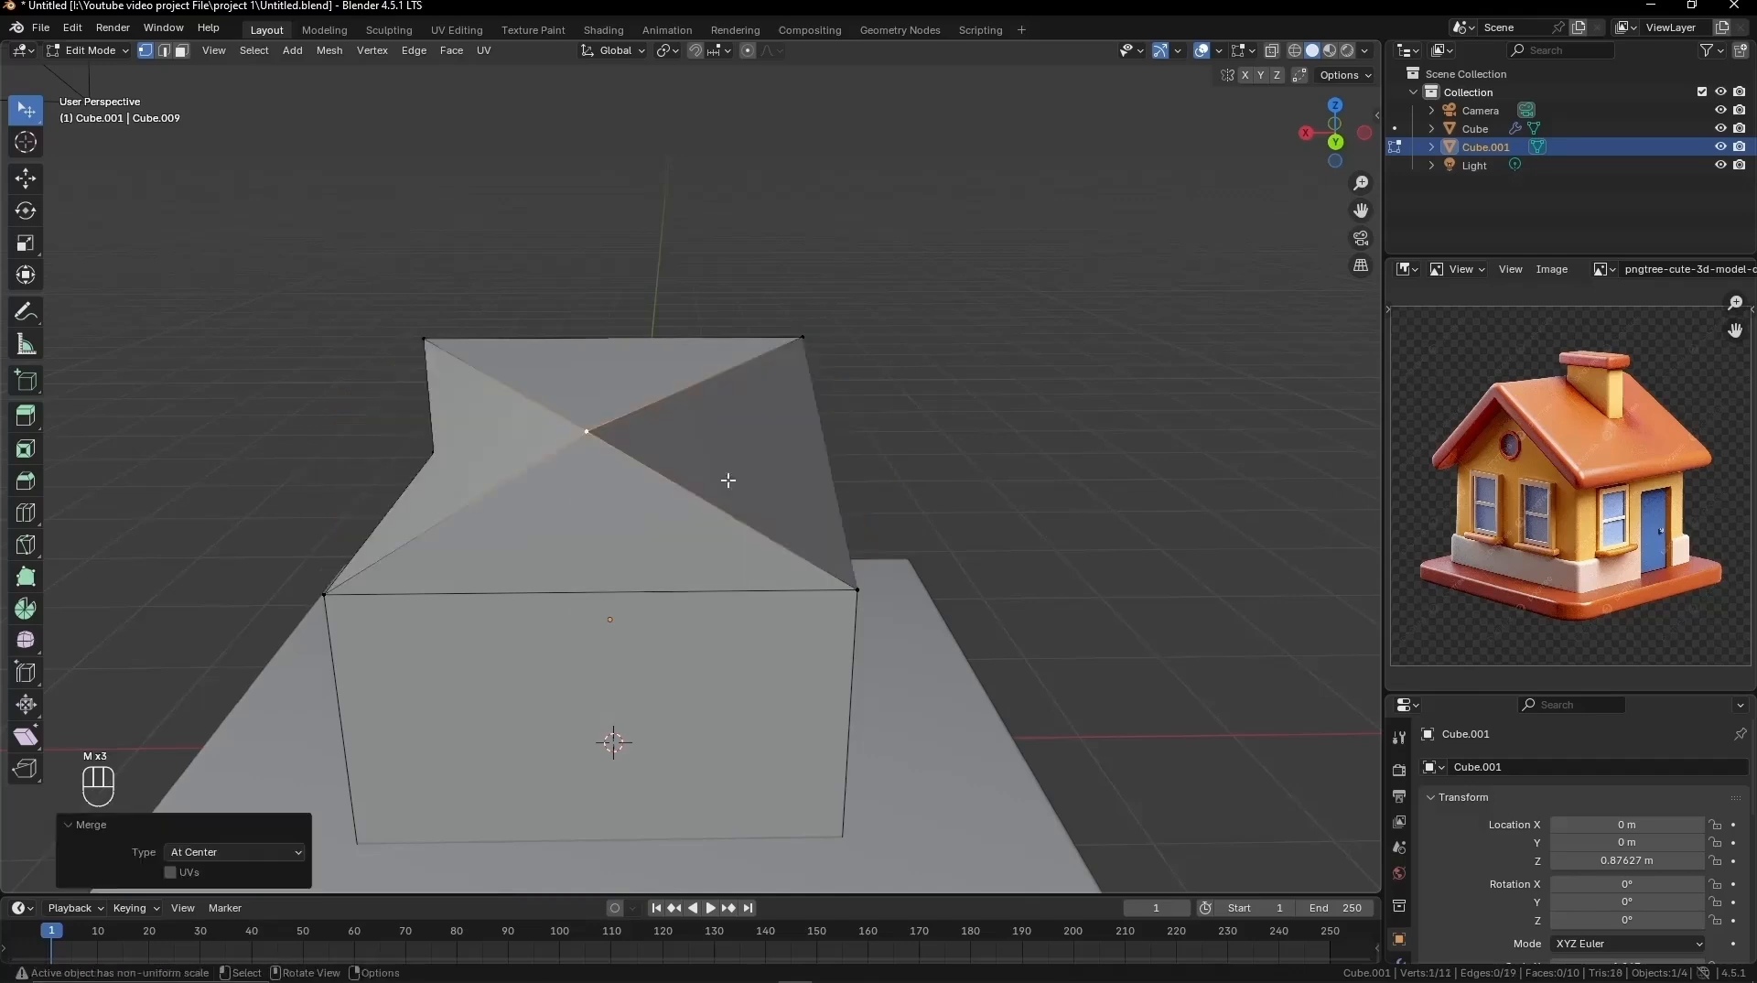
middle_drag(725, 482, 1122, 416)
ctrl+click(991, 353)
key(m)
click(944, 356)
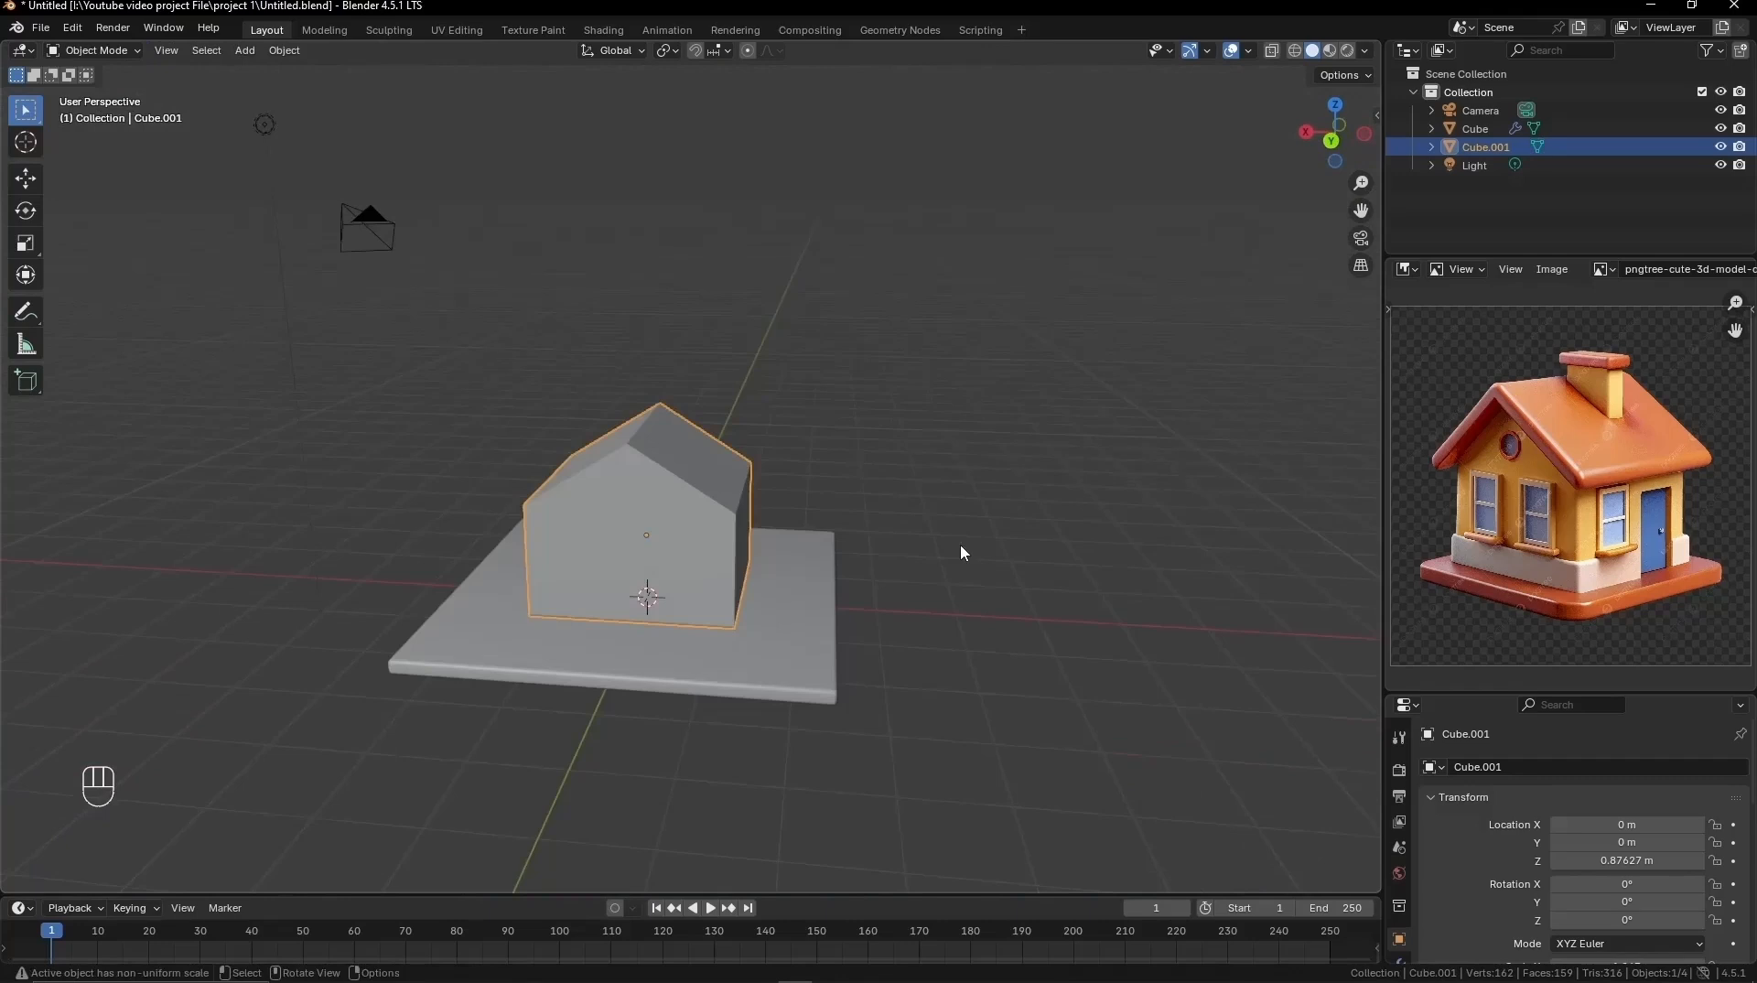
Step: Scale the house body horizontally by about 0.82 while keeping its height
key(s)
key(shift+z)
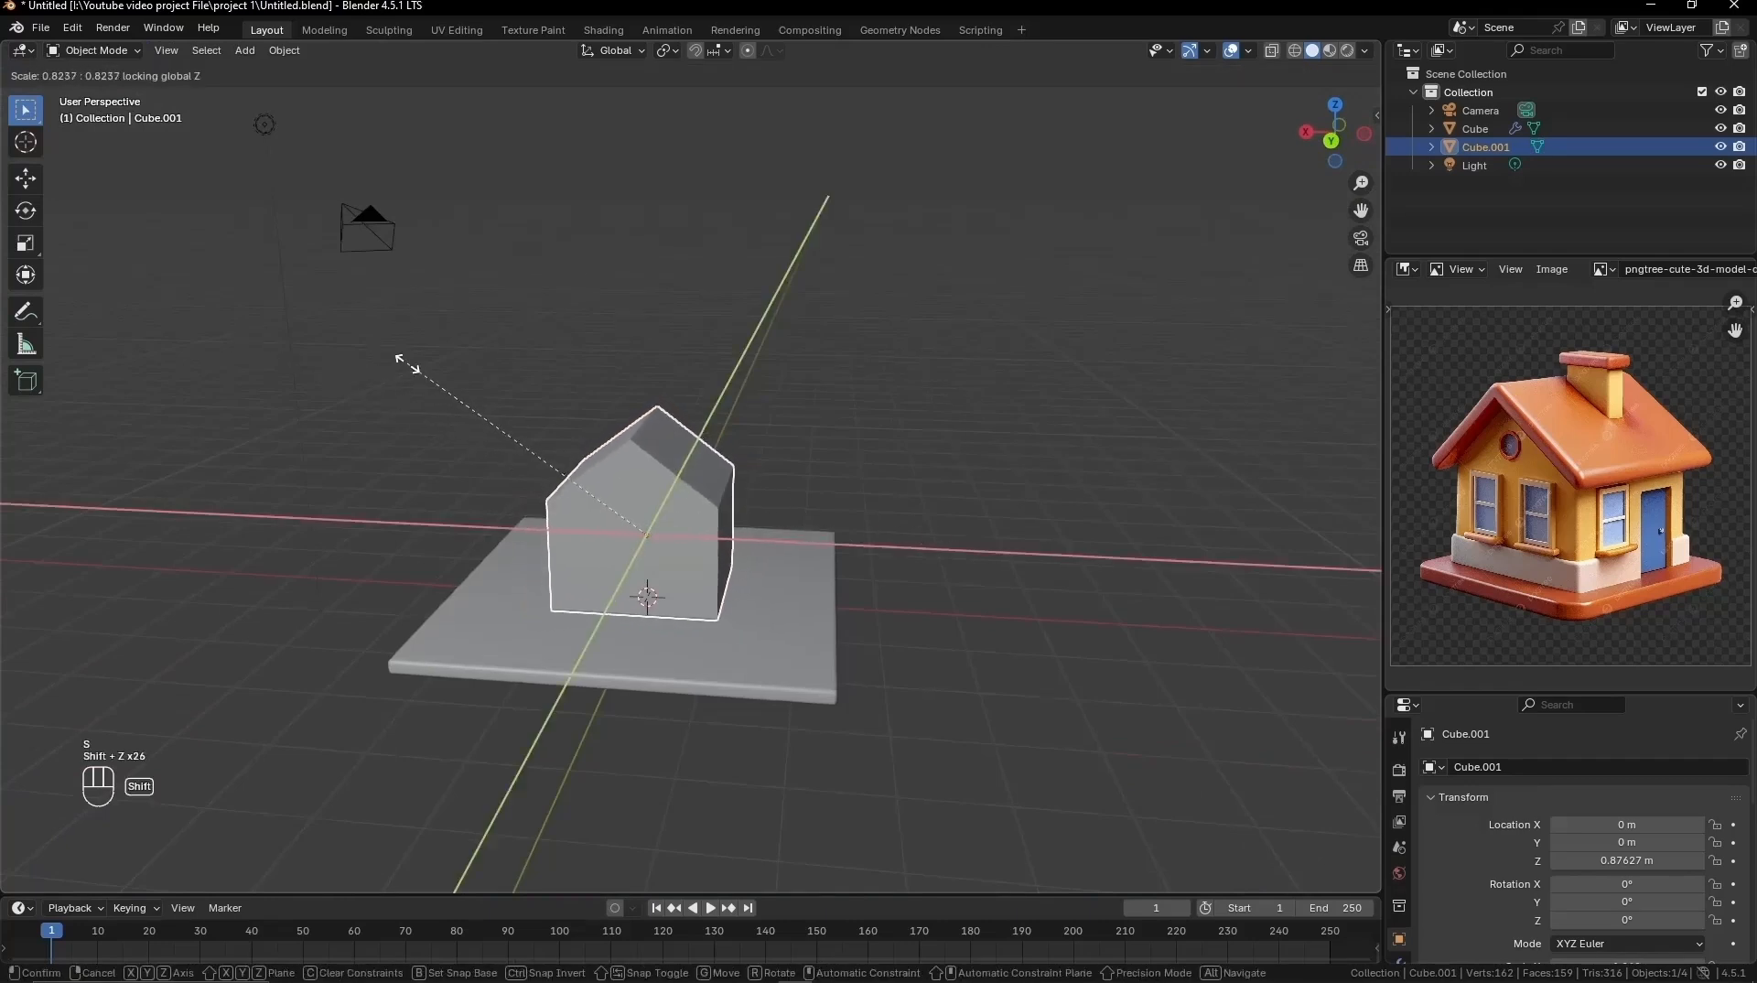
click(405, 368)
middle_drag(835, 501, 876, 443)
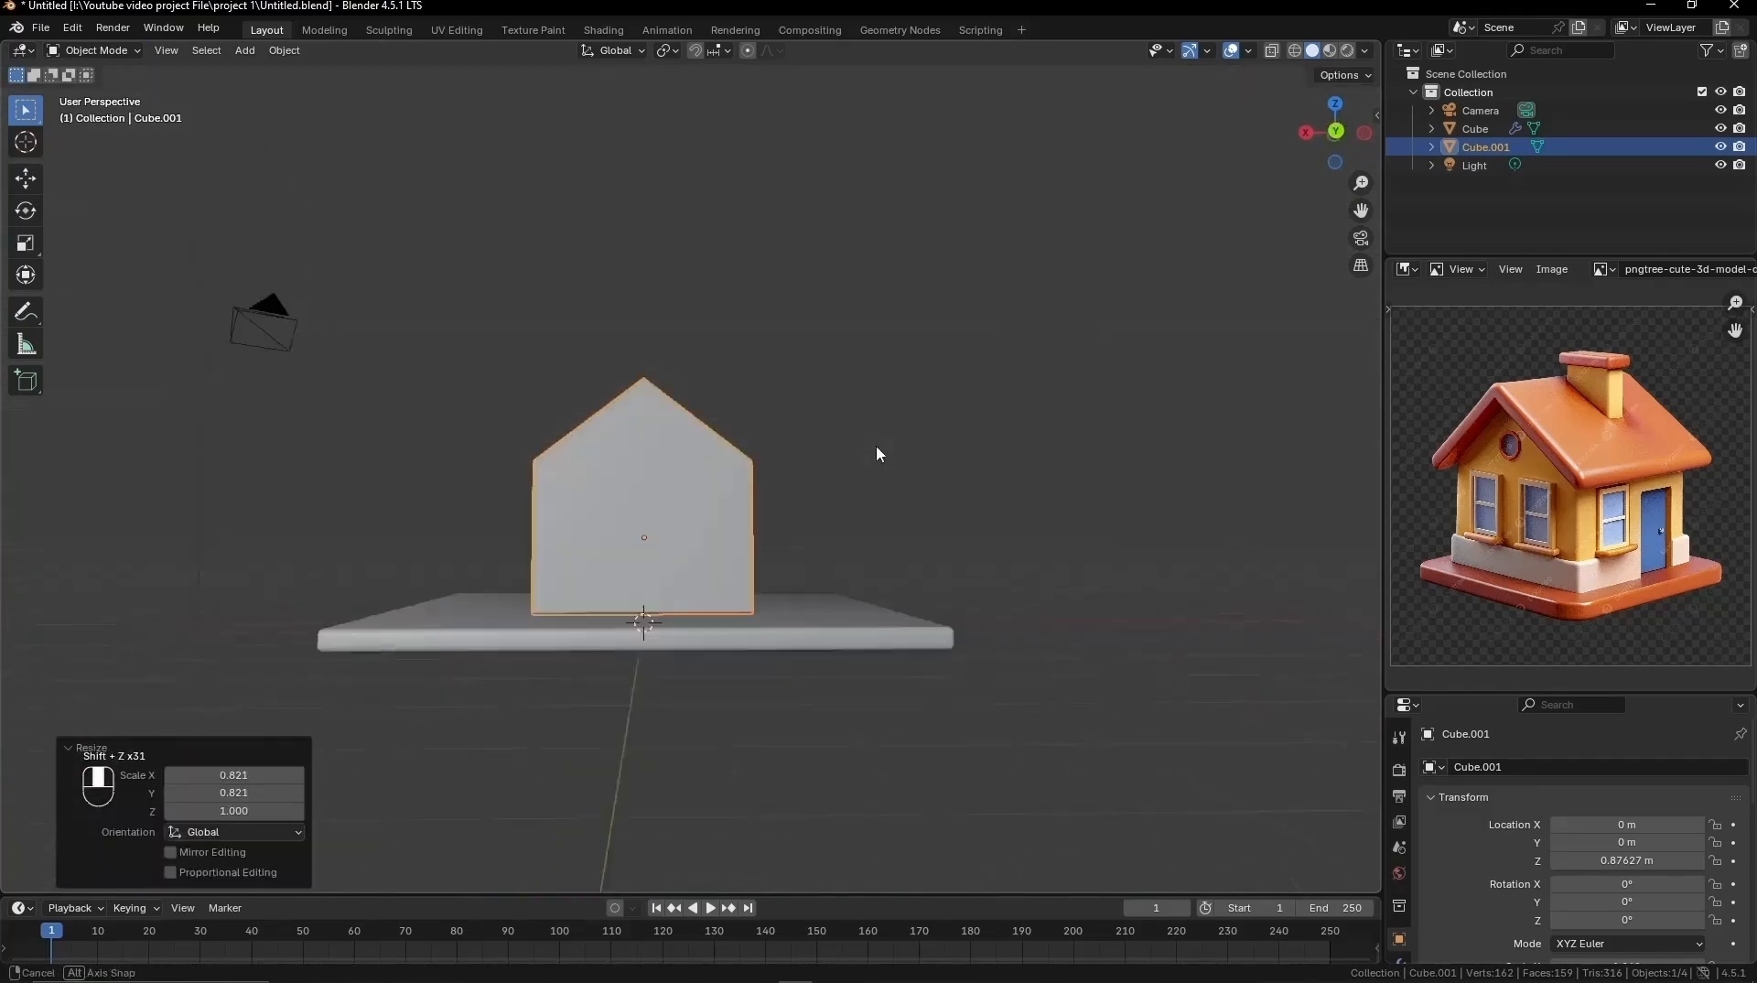
key(Tab)
key(3)
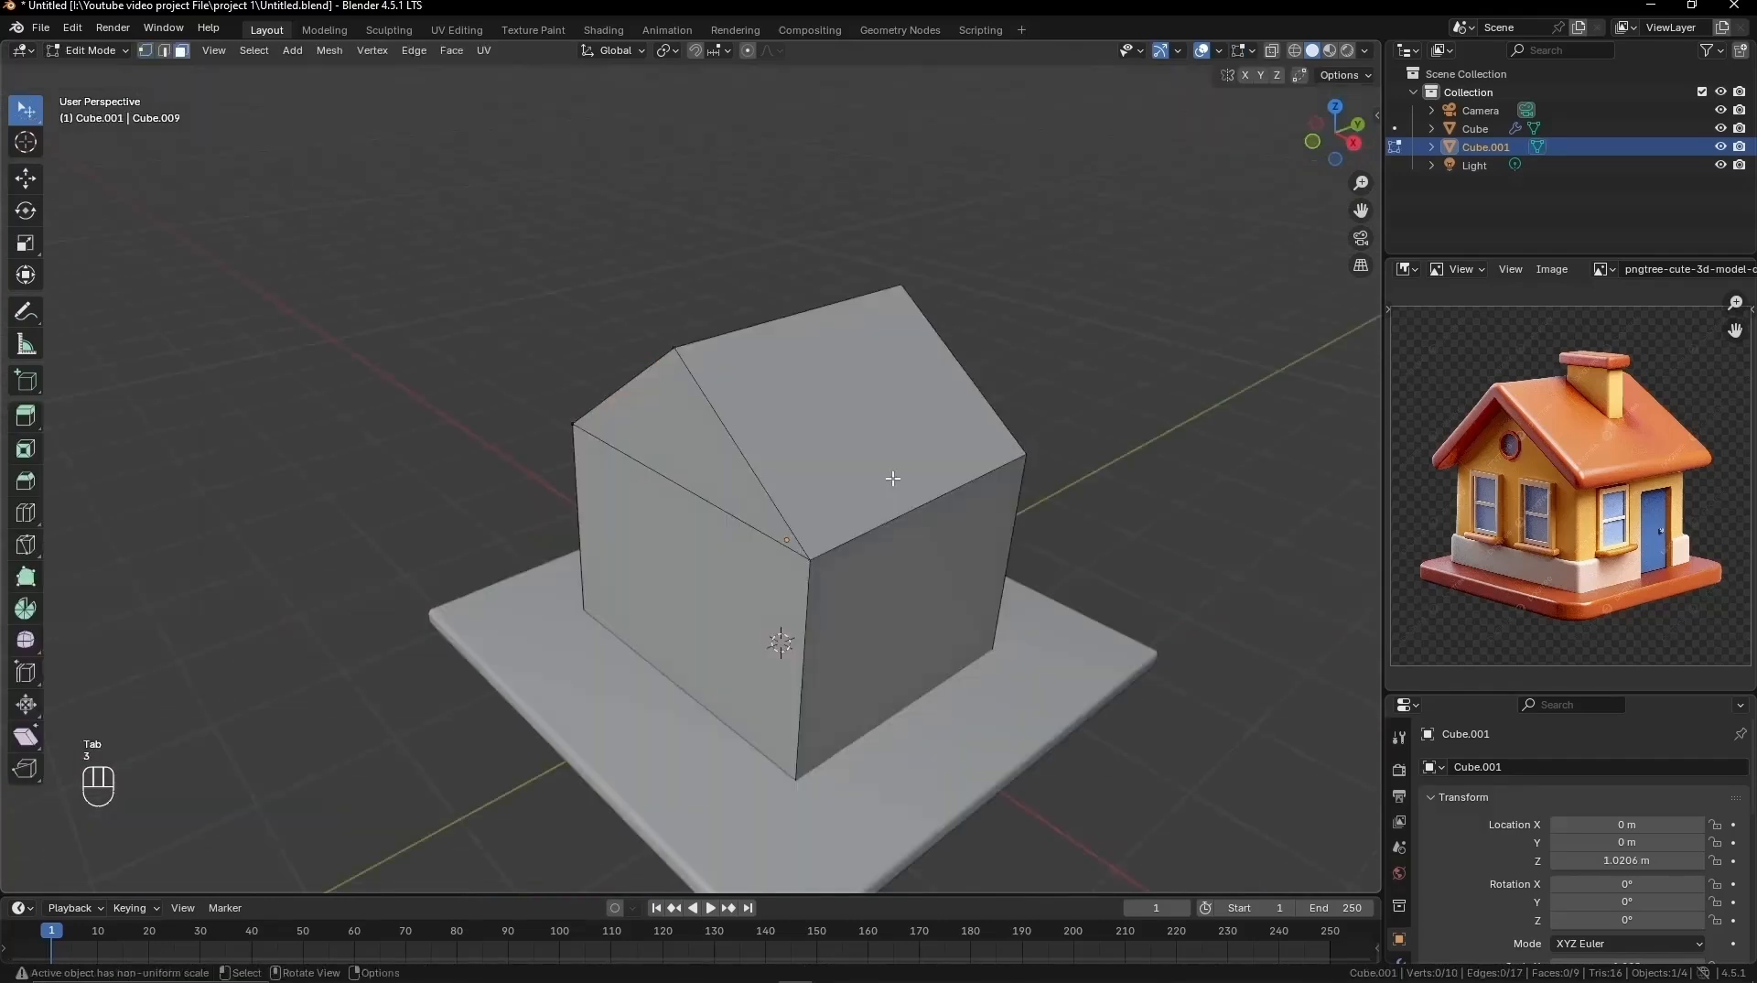
middle_drag(892, 478, 853, 682)
key(Tab)
Step: Rename the slab object as ground and the house body object as house
click(893, 684)
double_click(1492, 131)
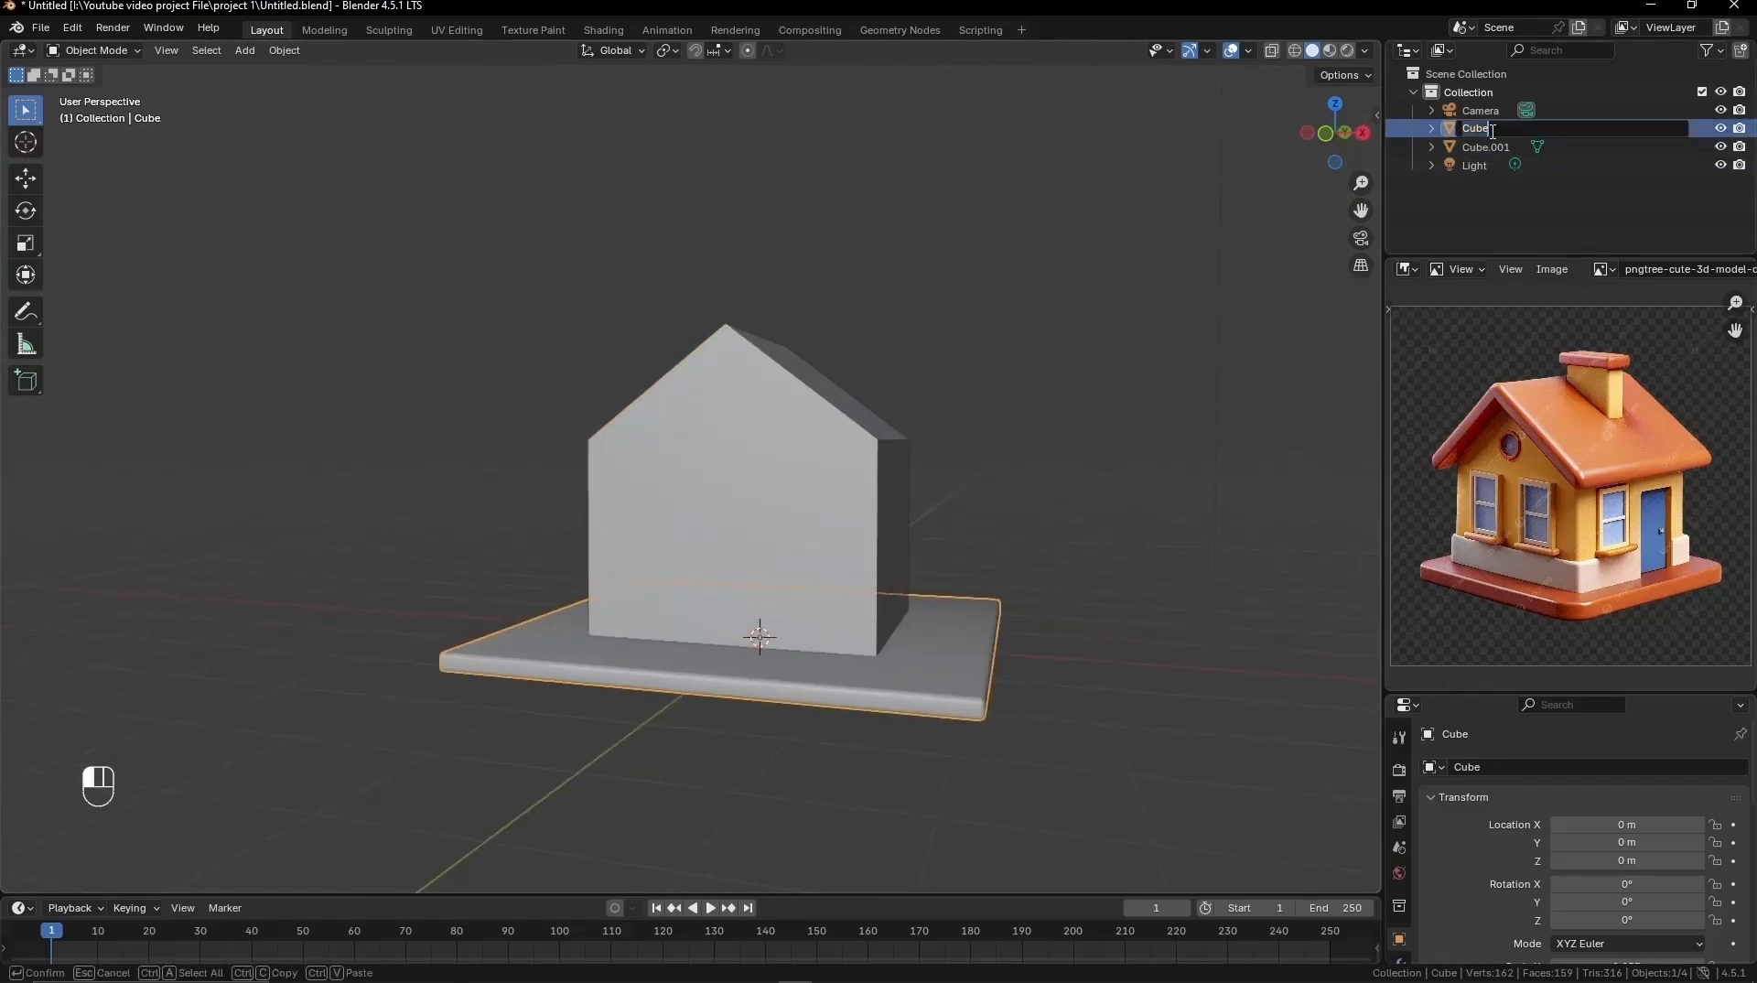
text(ground)
key(Return)
click(699, 577)
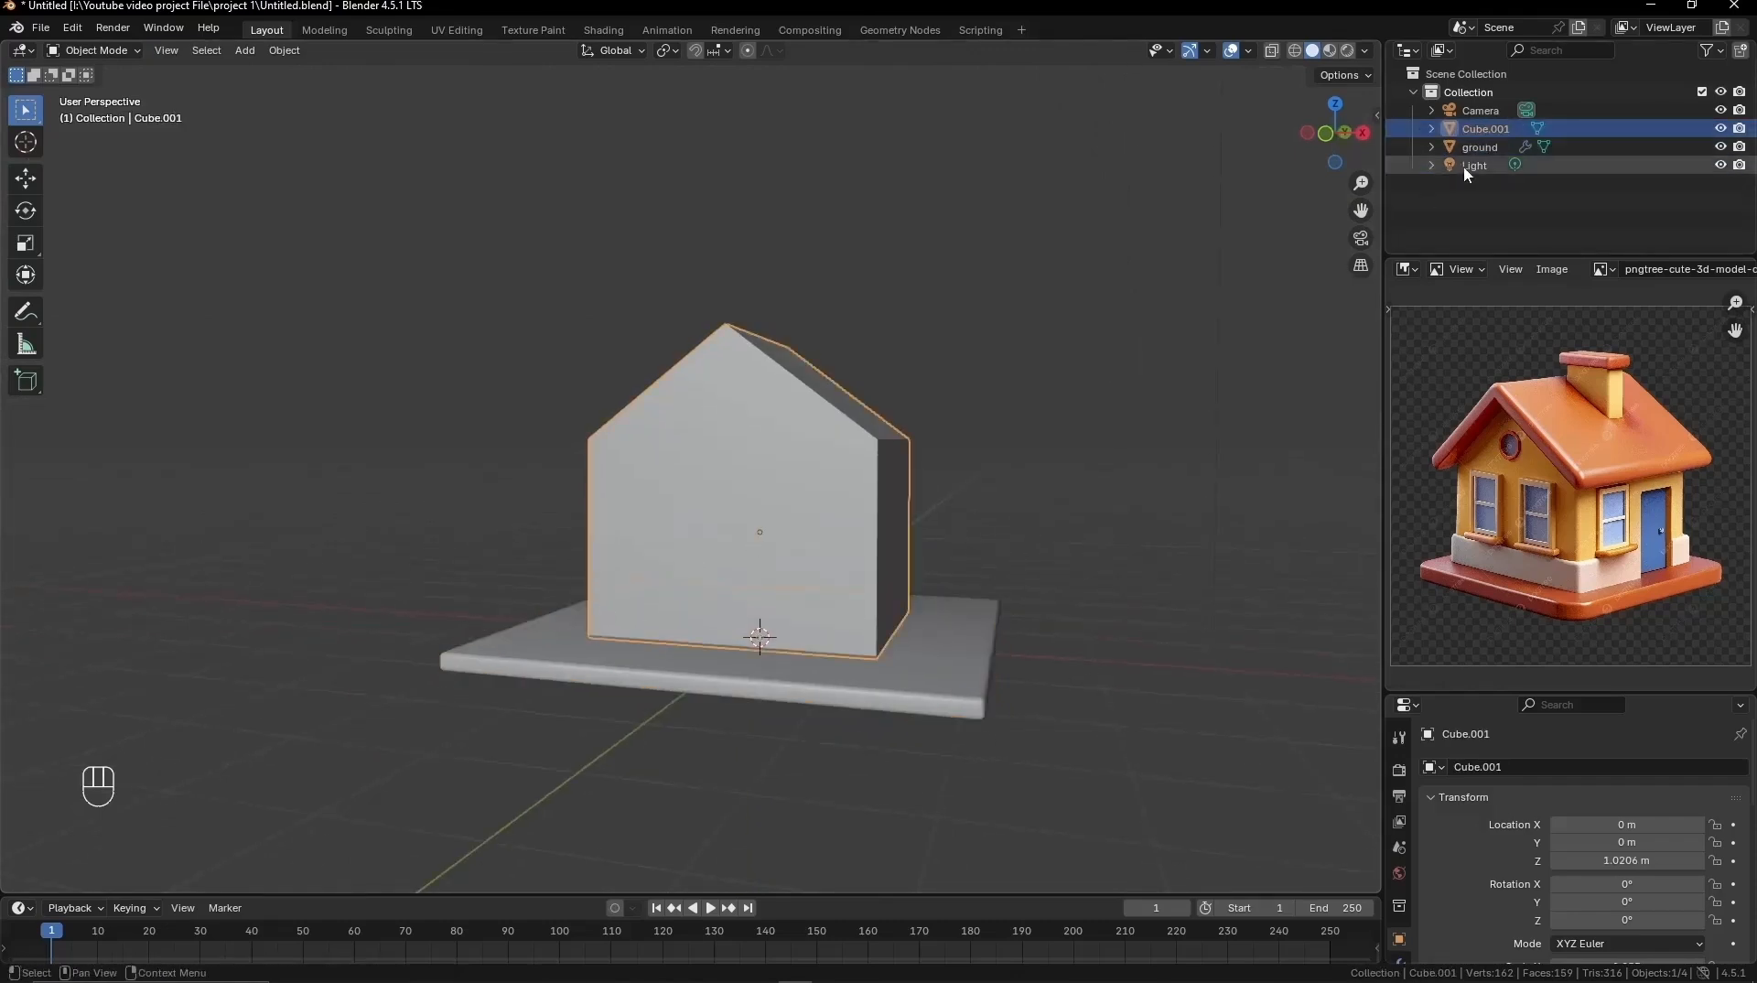
double_click(1475, 128)
text(hou)
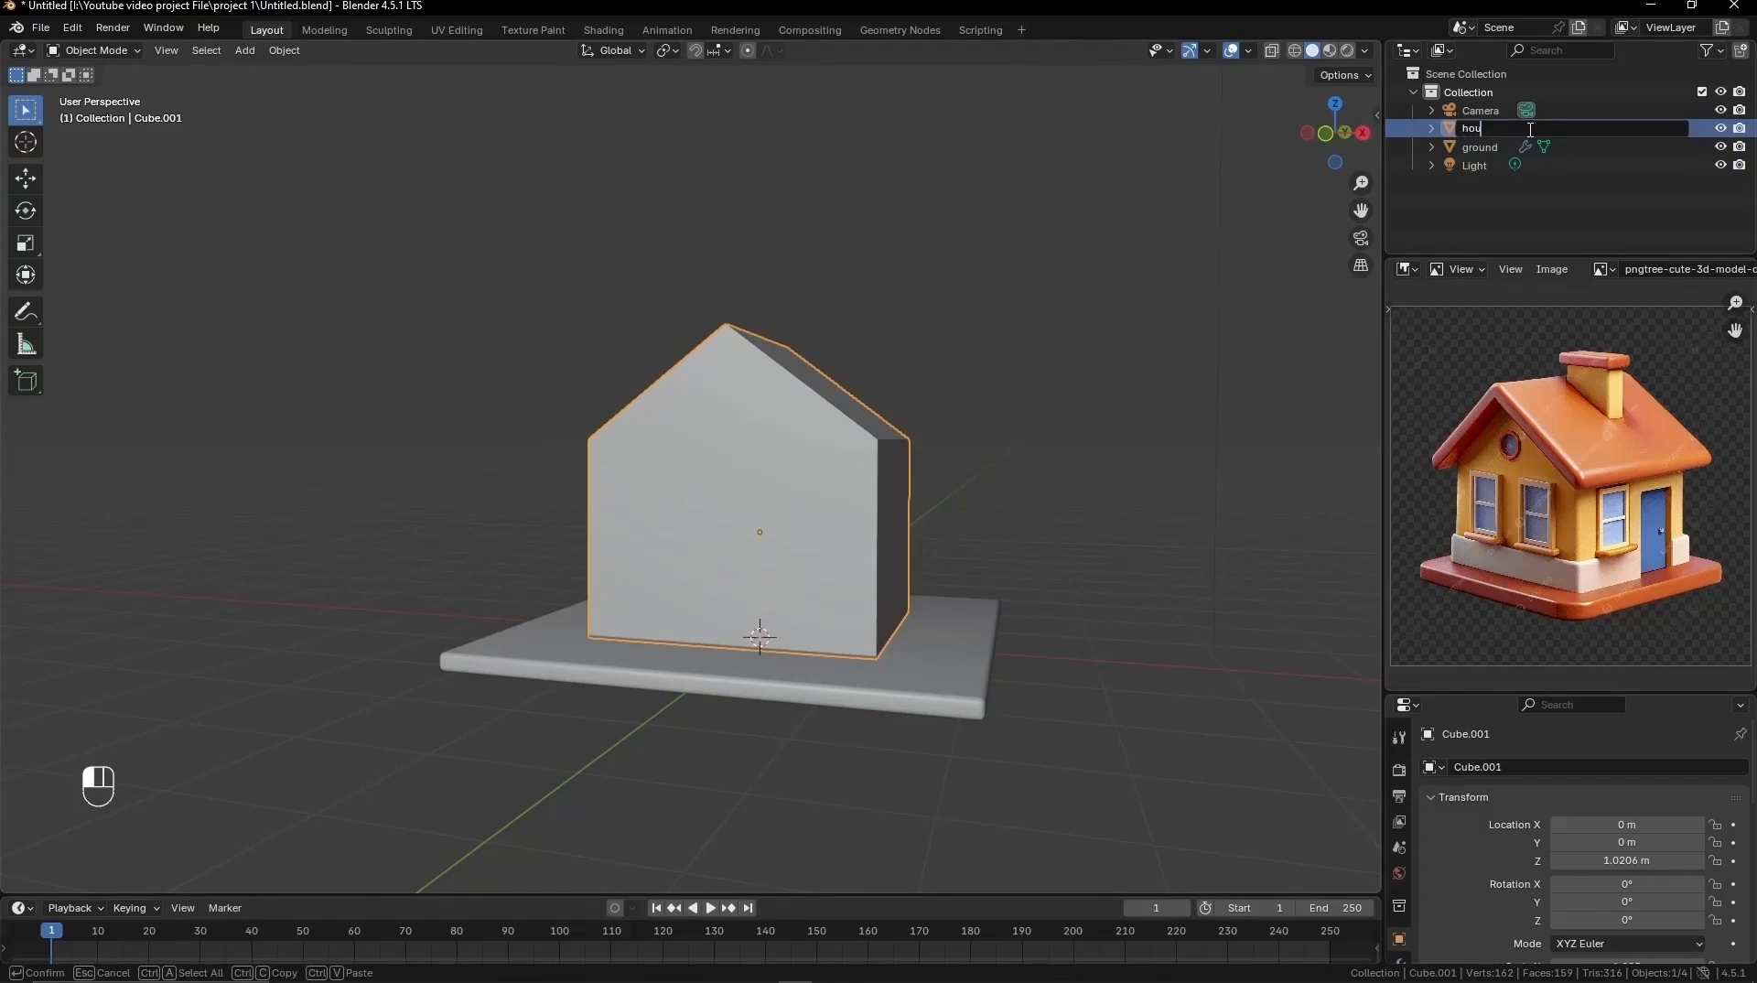
text(se)
key(Return)
Step: Separate the house's two sloped roof faces into their own object and name it roof
key(Tab)
middle_drag(887, 480, 794, 448)
key(p)
click(794, 448)
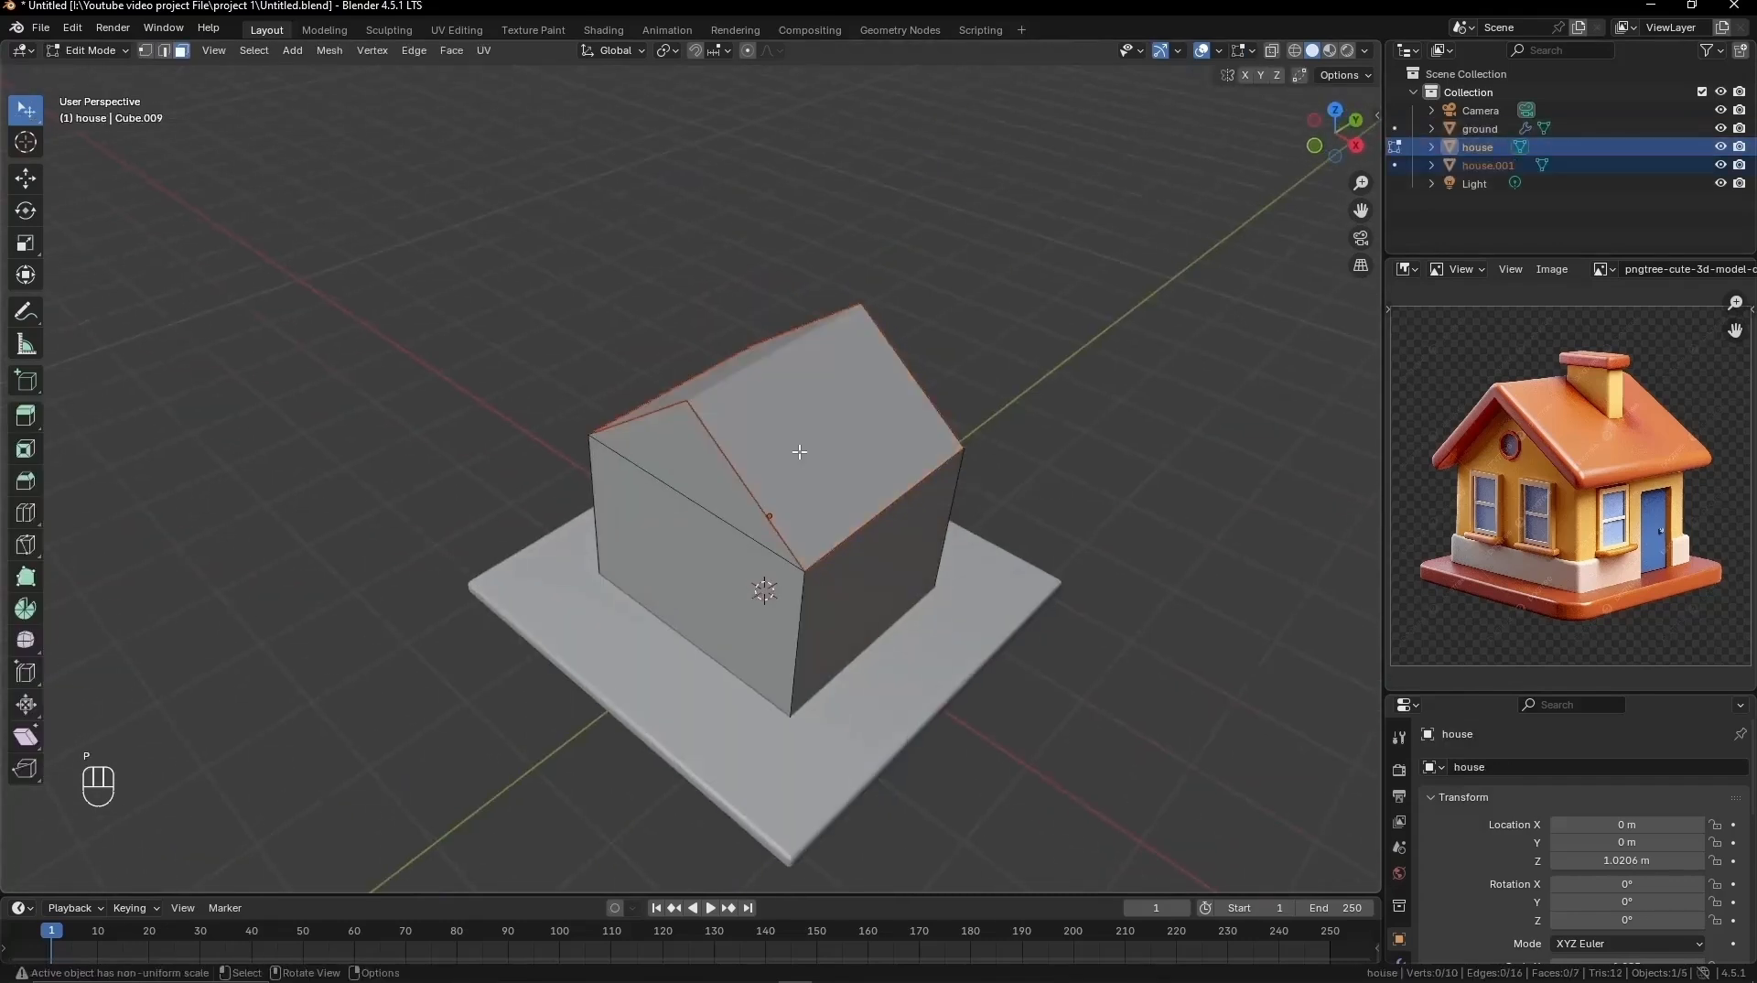
key(Tab)
click(1490, 163)
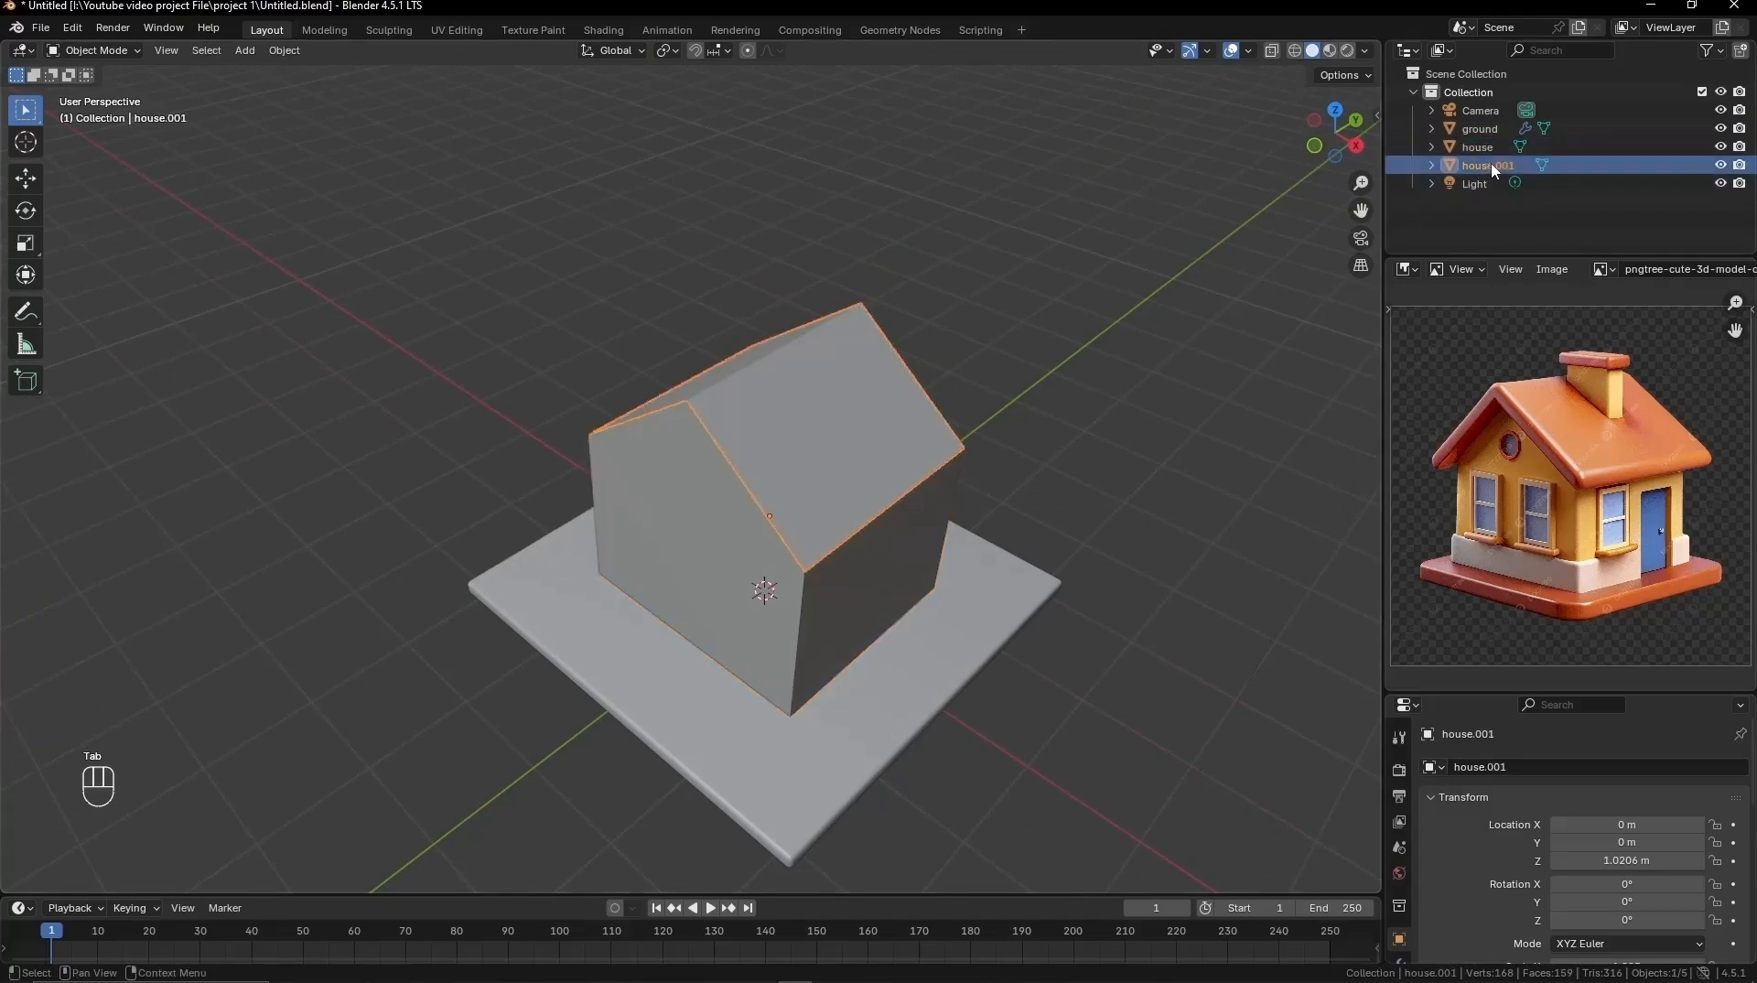
double_click(1490, 164)
text(roof)
key(Return)
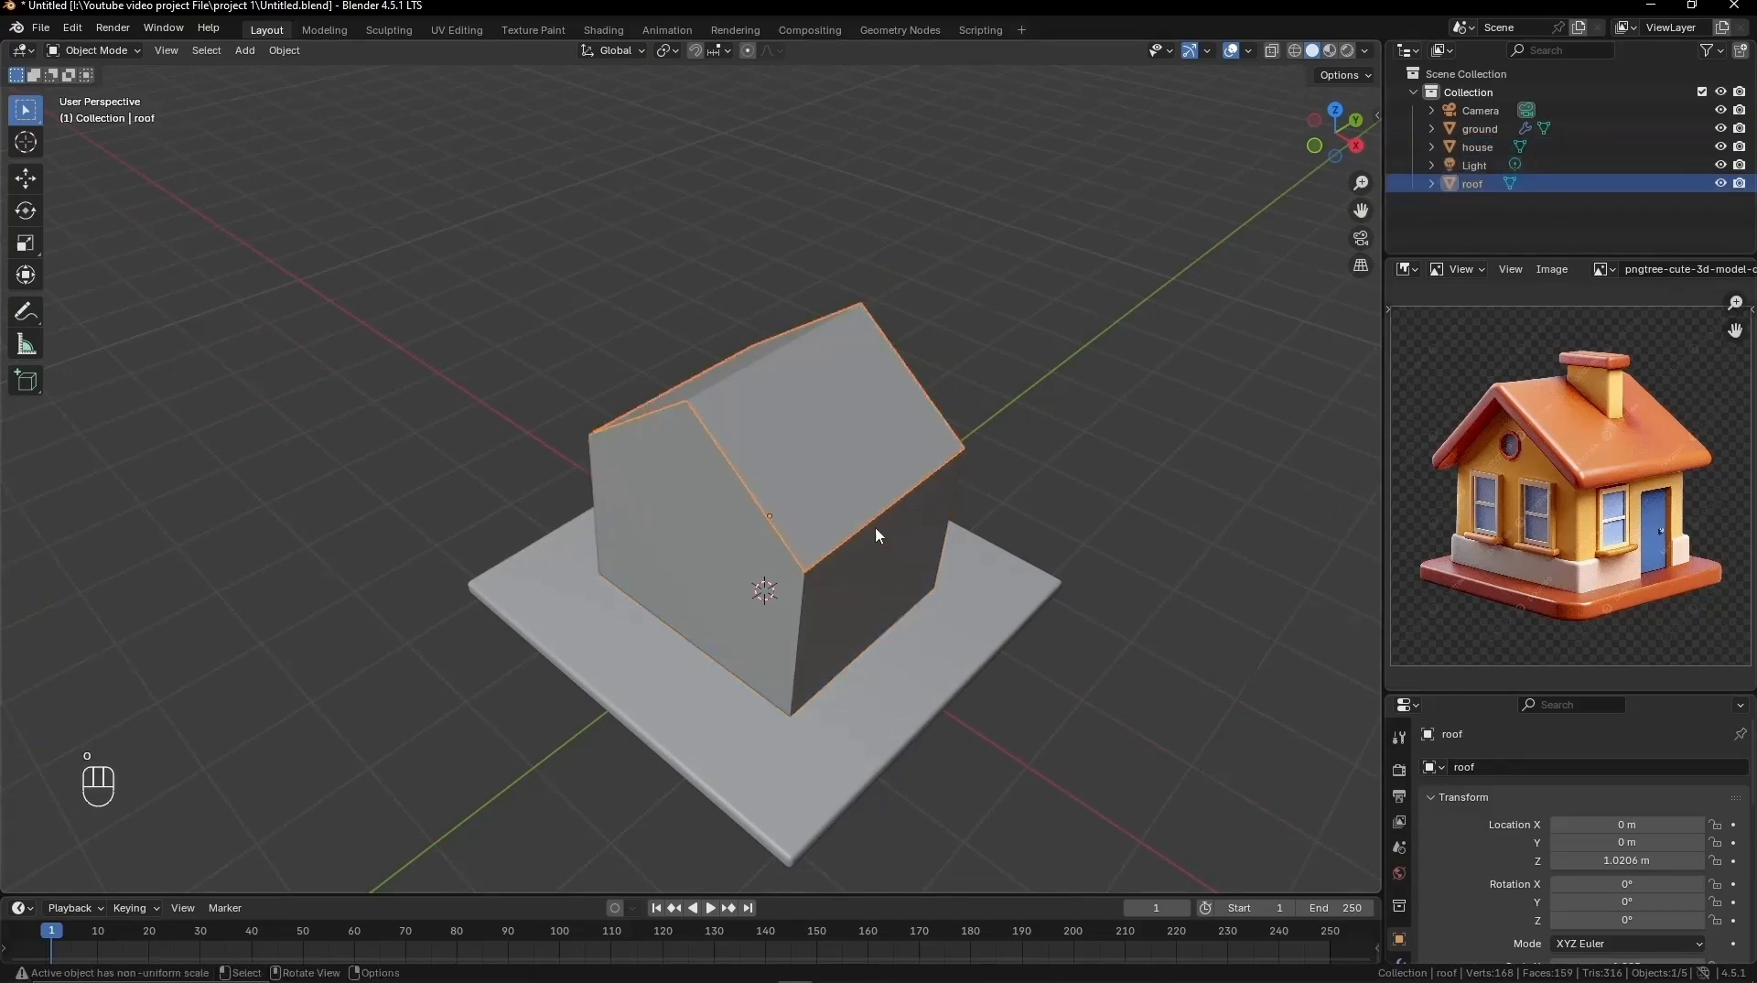
middle_drag(875, 525, 854, 560)
key(g)
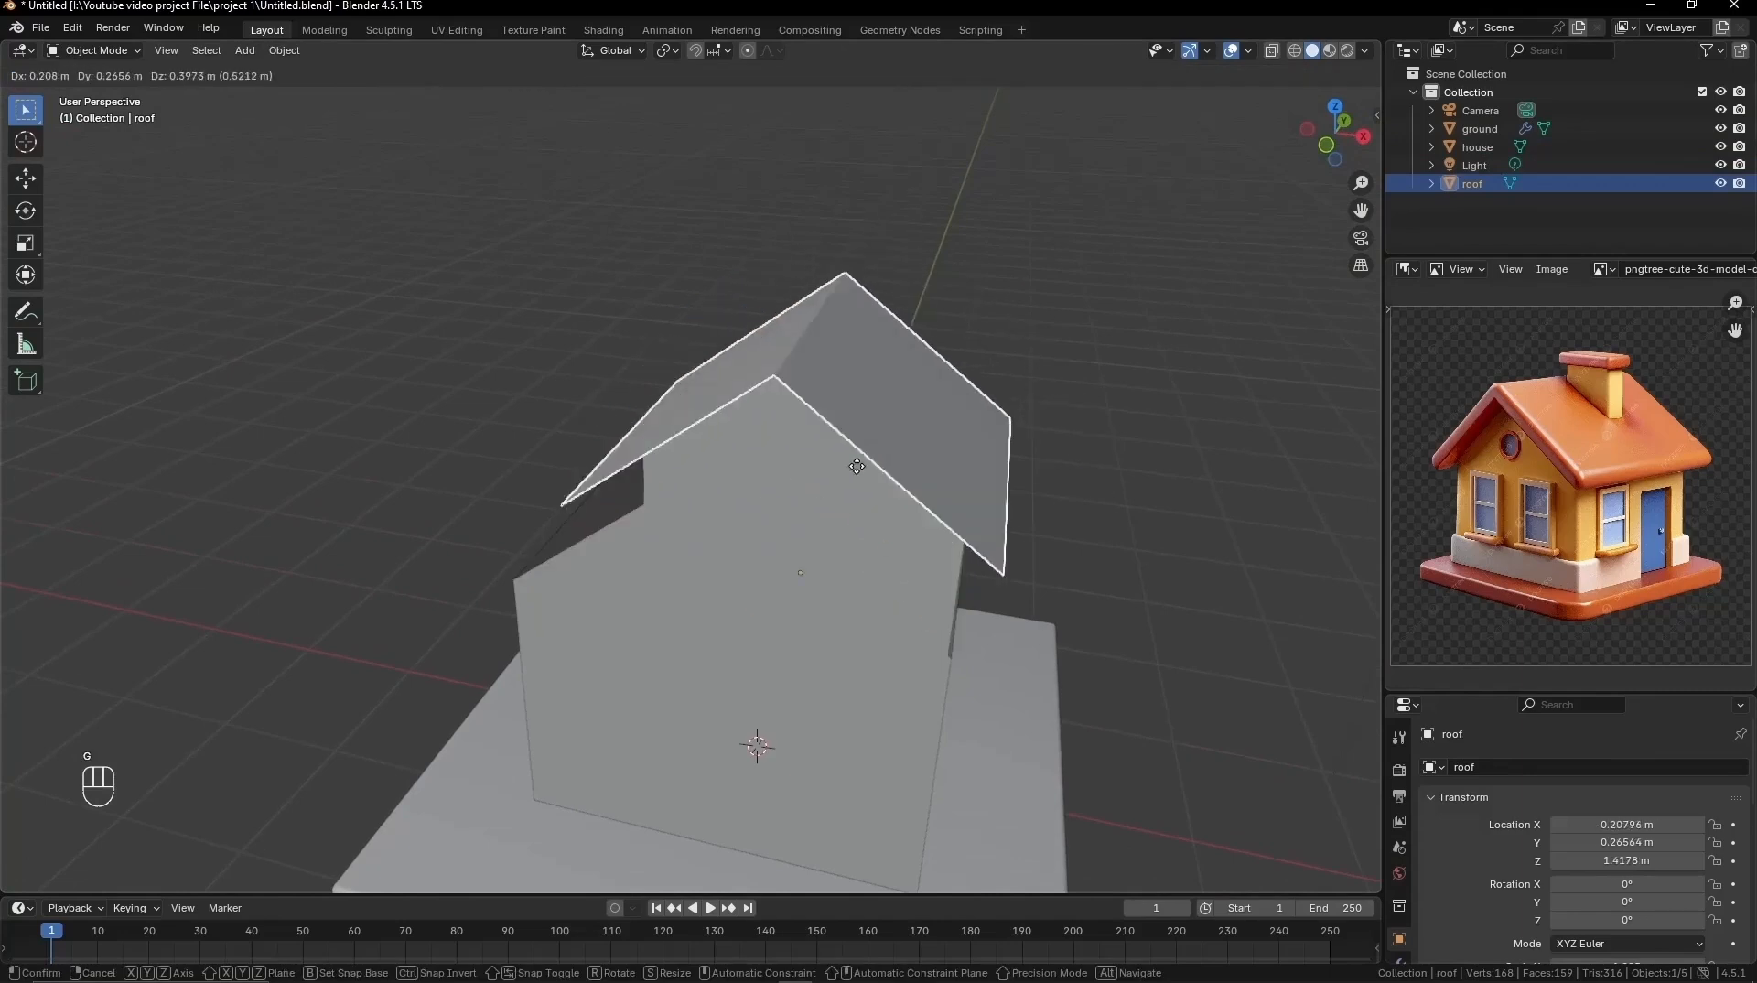
click(979, 401)
key(ctrl+z)
Step: Enlarge the roof so it overhangs the walls, refine its size by a factor of 0.859, and lower it about 0.29 m
key(s)
click(792, 622)
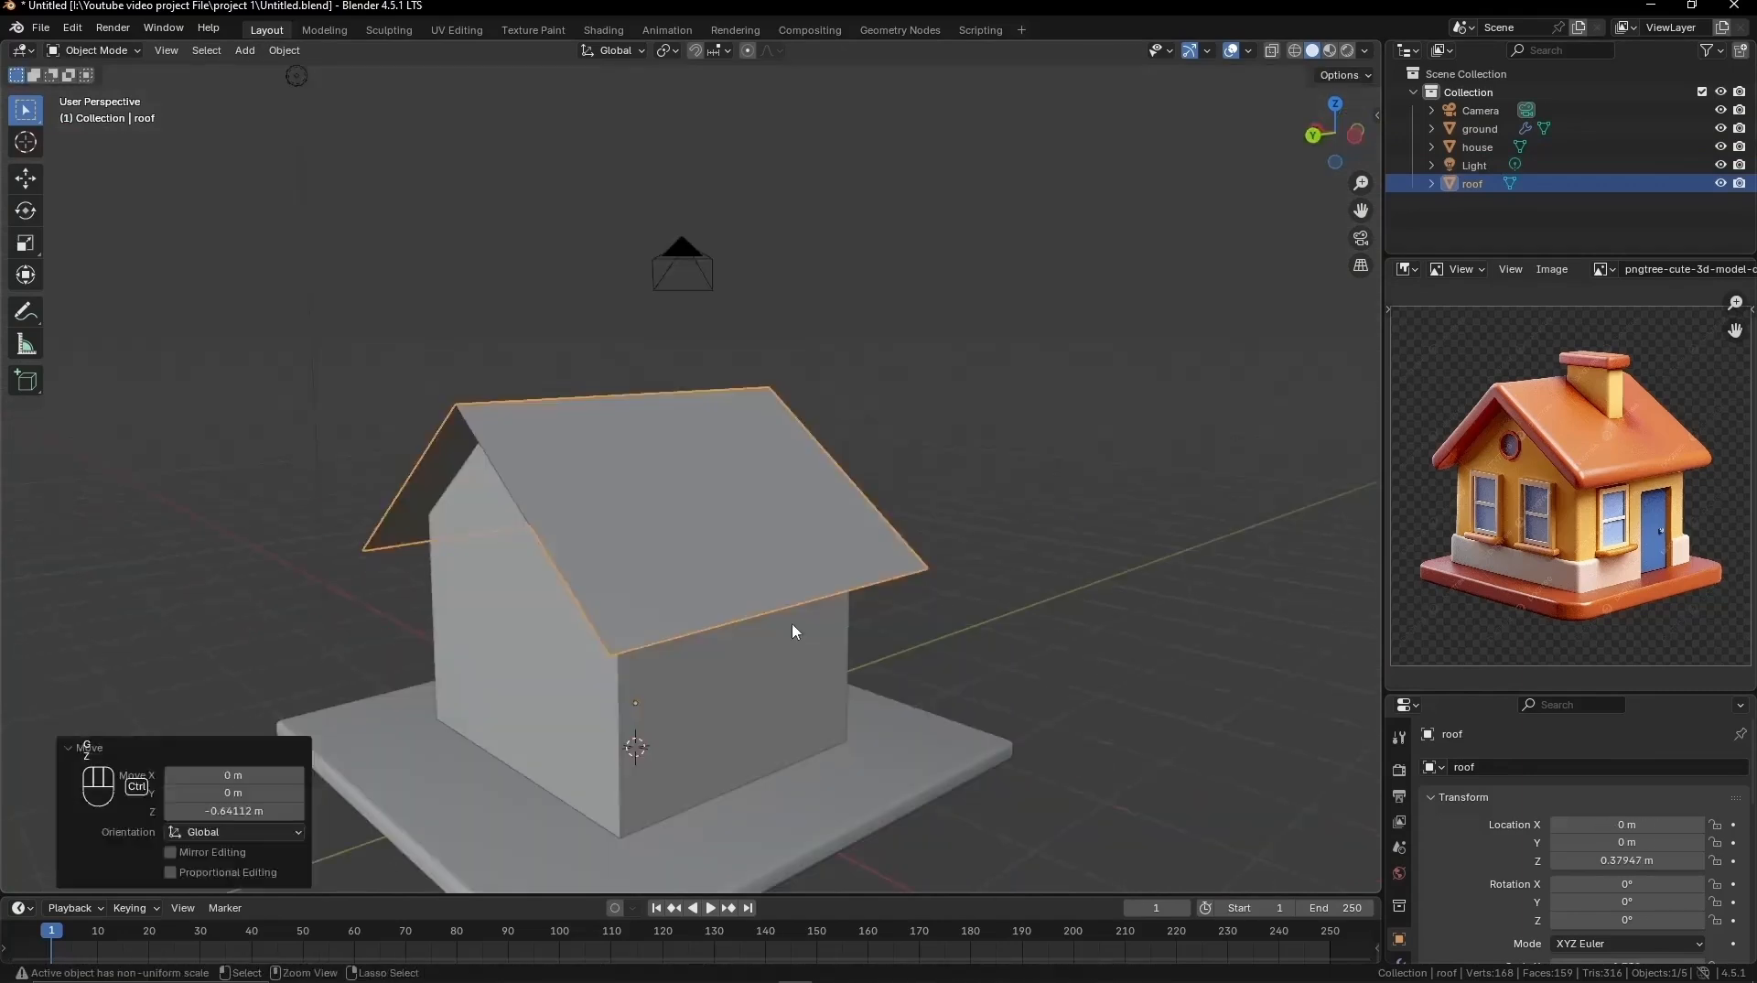
key(ctrl+z)
key(s)
click(895, 646)
key(g)
key(z)
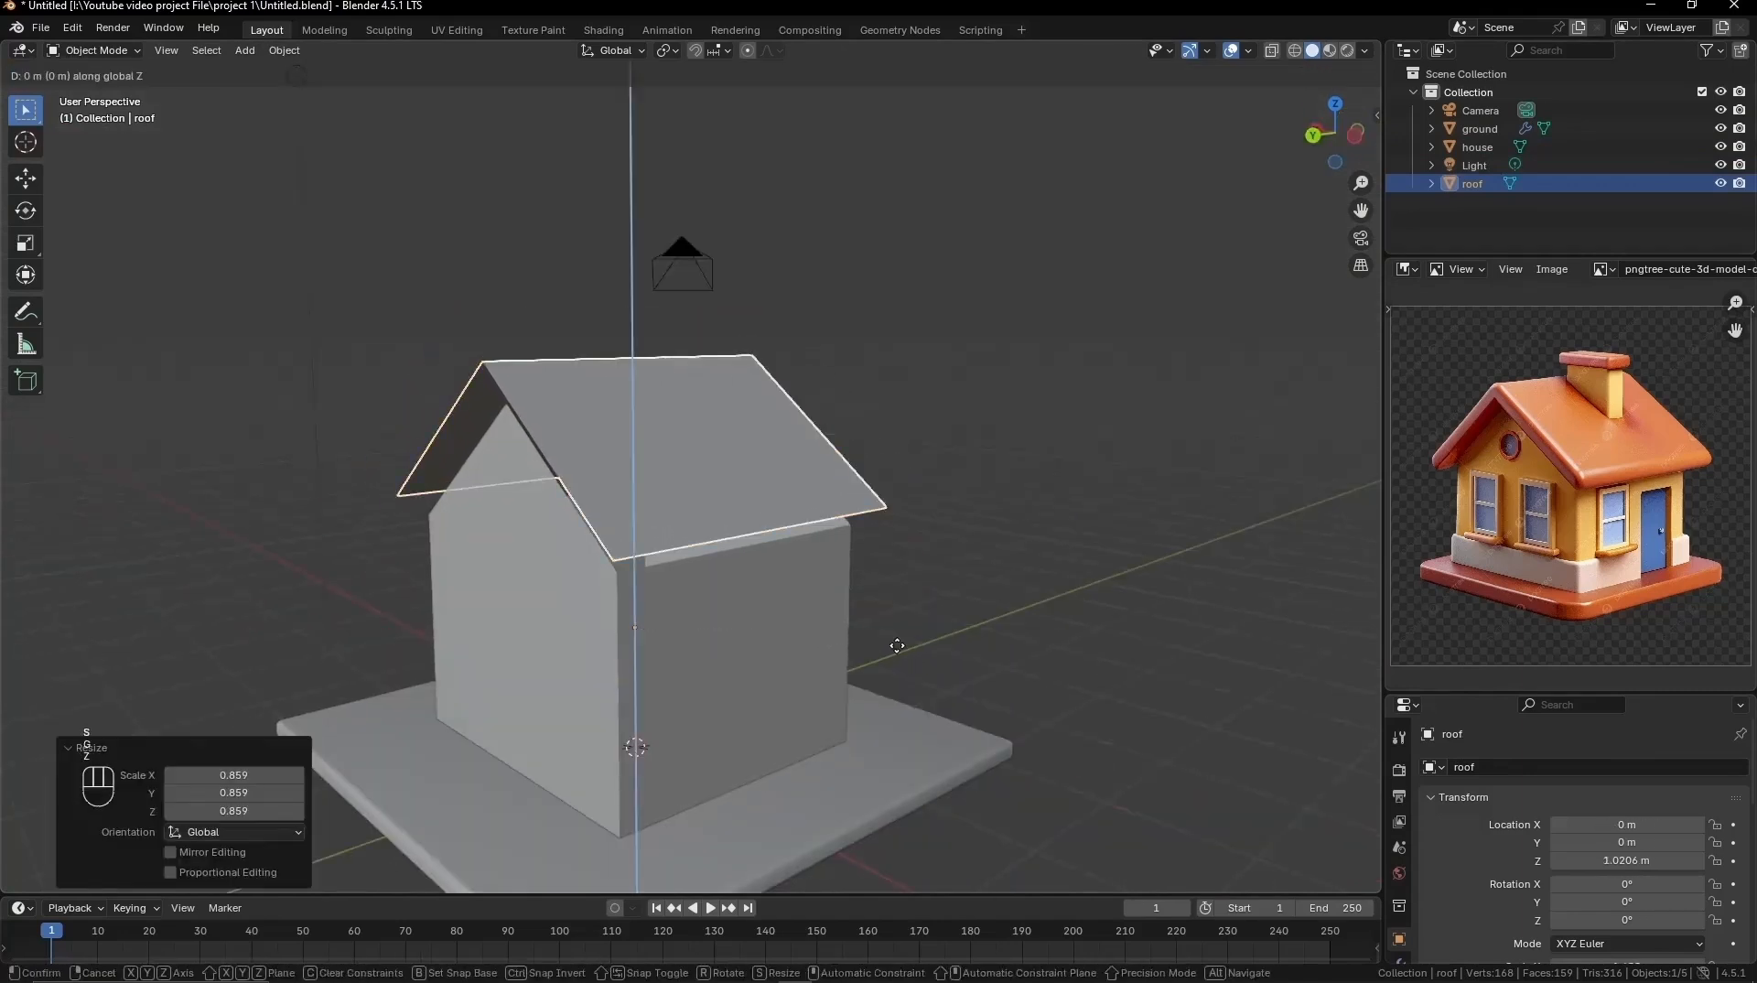
click(906, 680)
Step: Extrude both sloped roof faces together by about 0.14 m to give the roof thickness
middle_drag(906, 680, 608, 642)
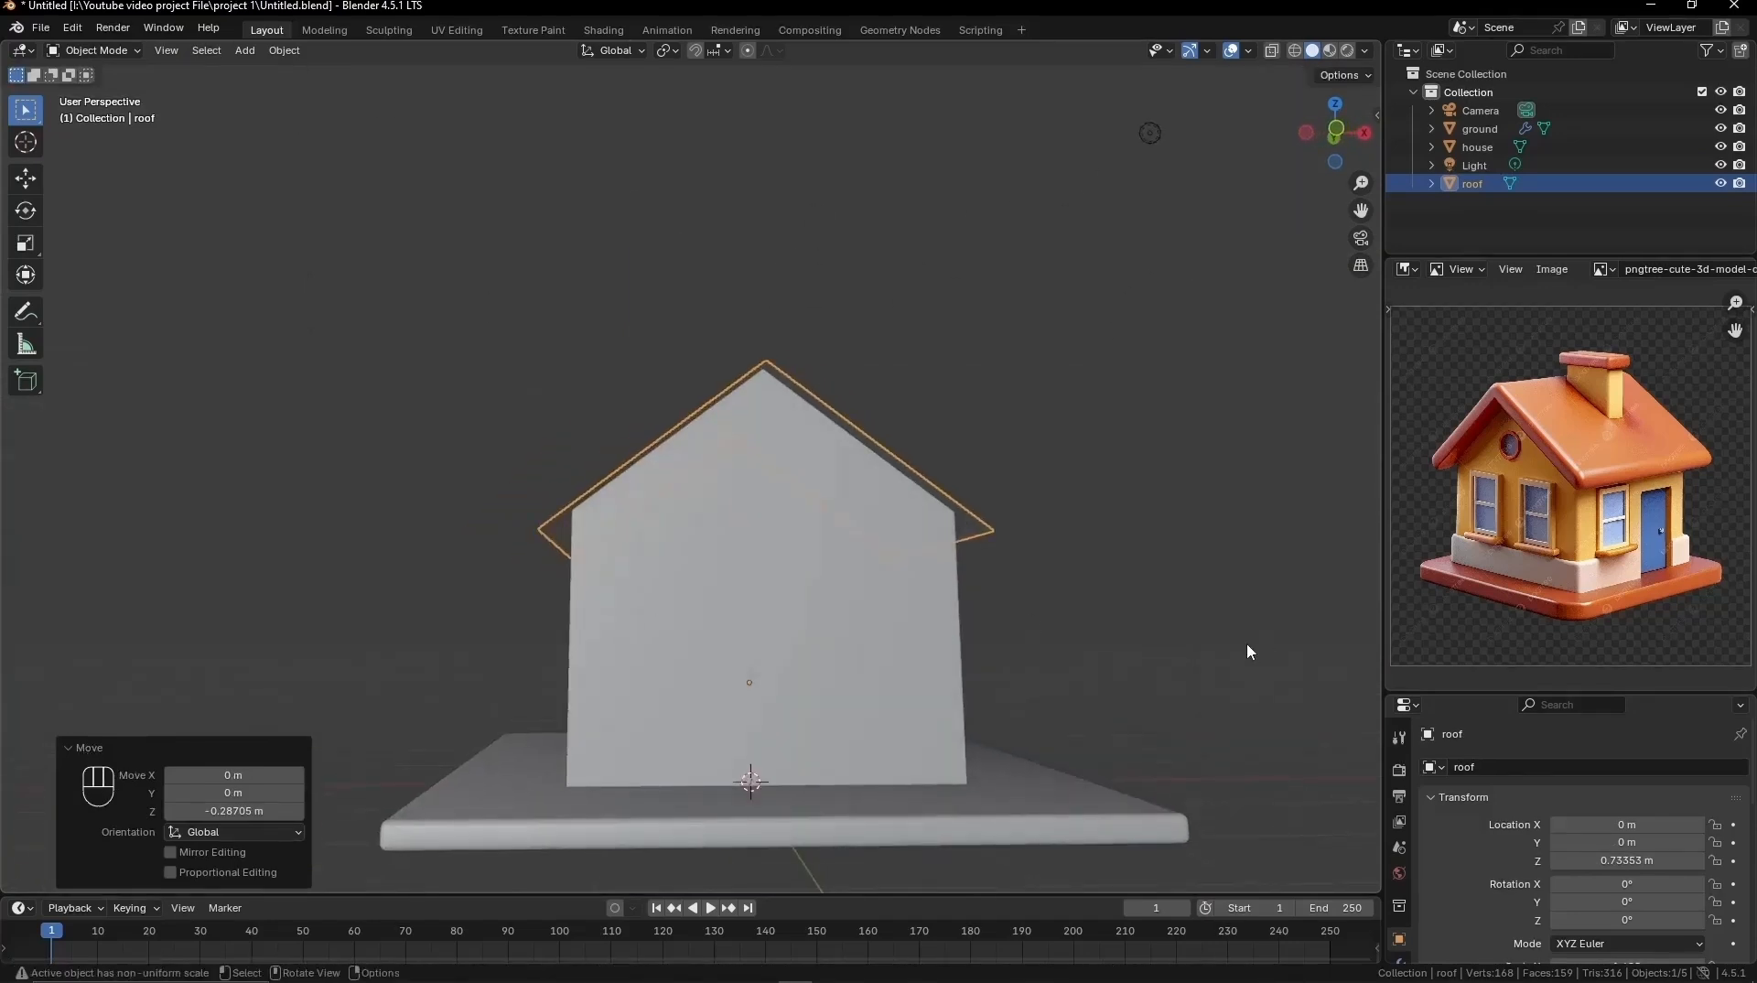
click(623, 454)
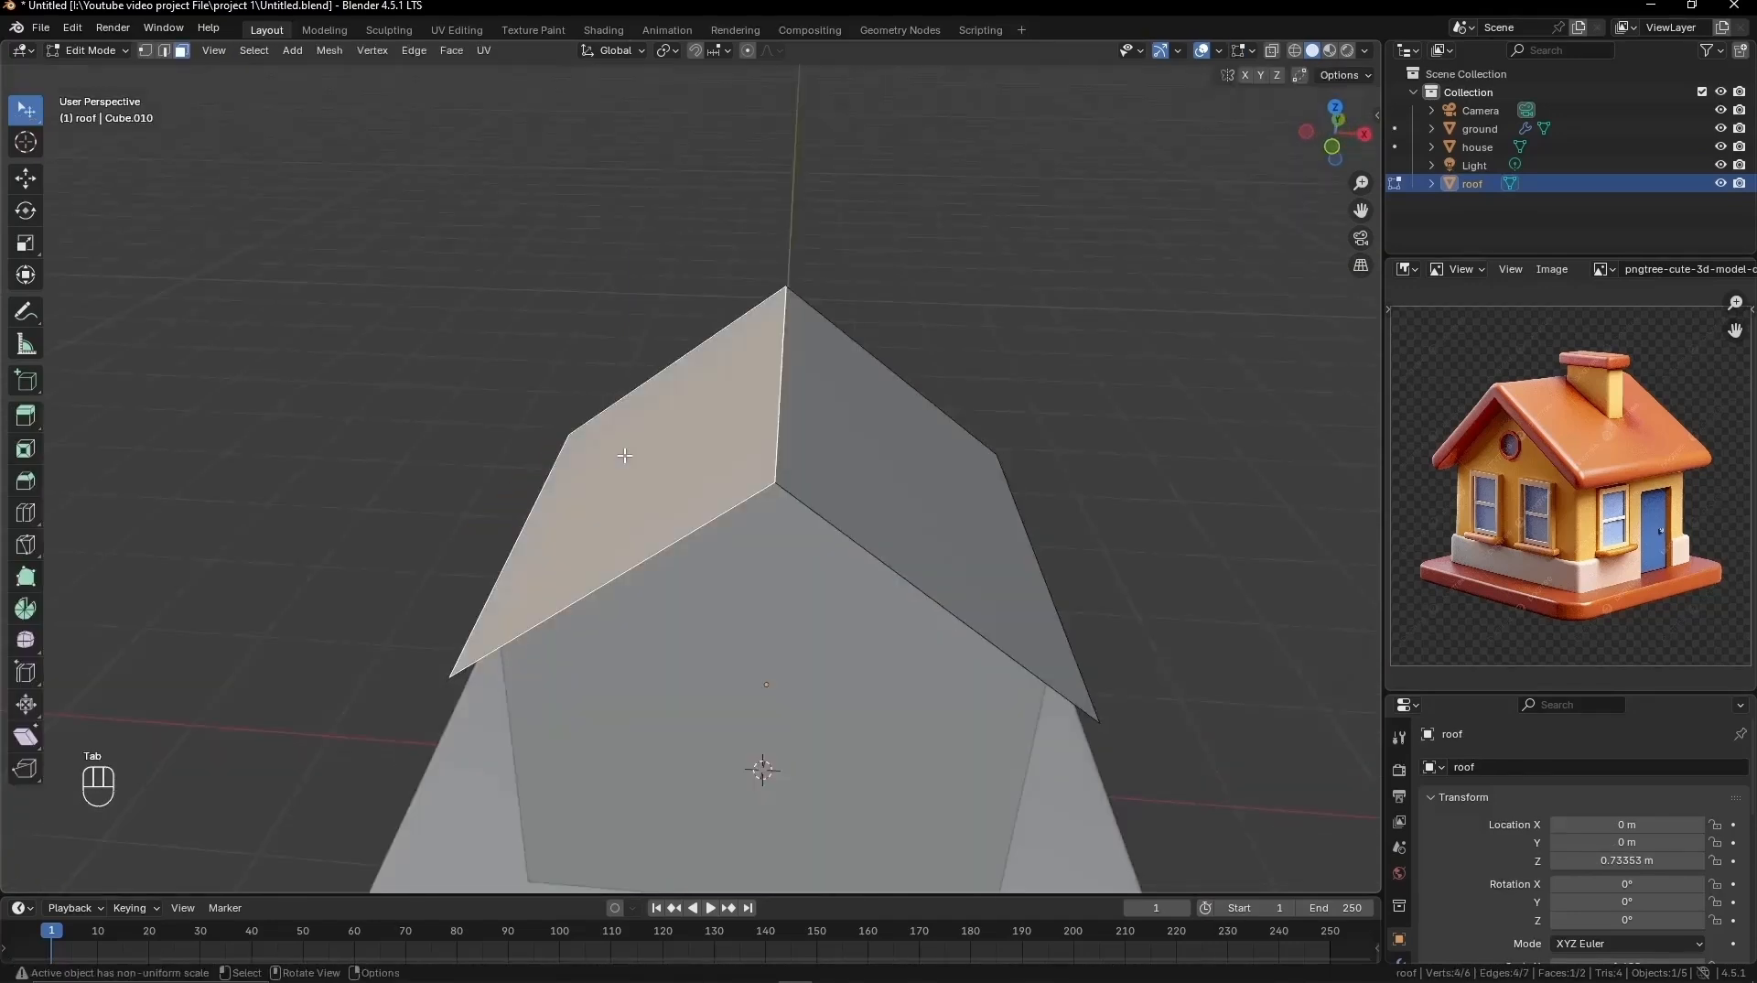
shift+click(1041, 635)
key(e)
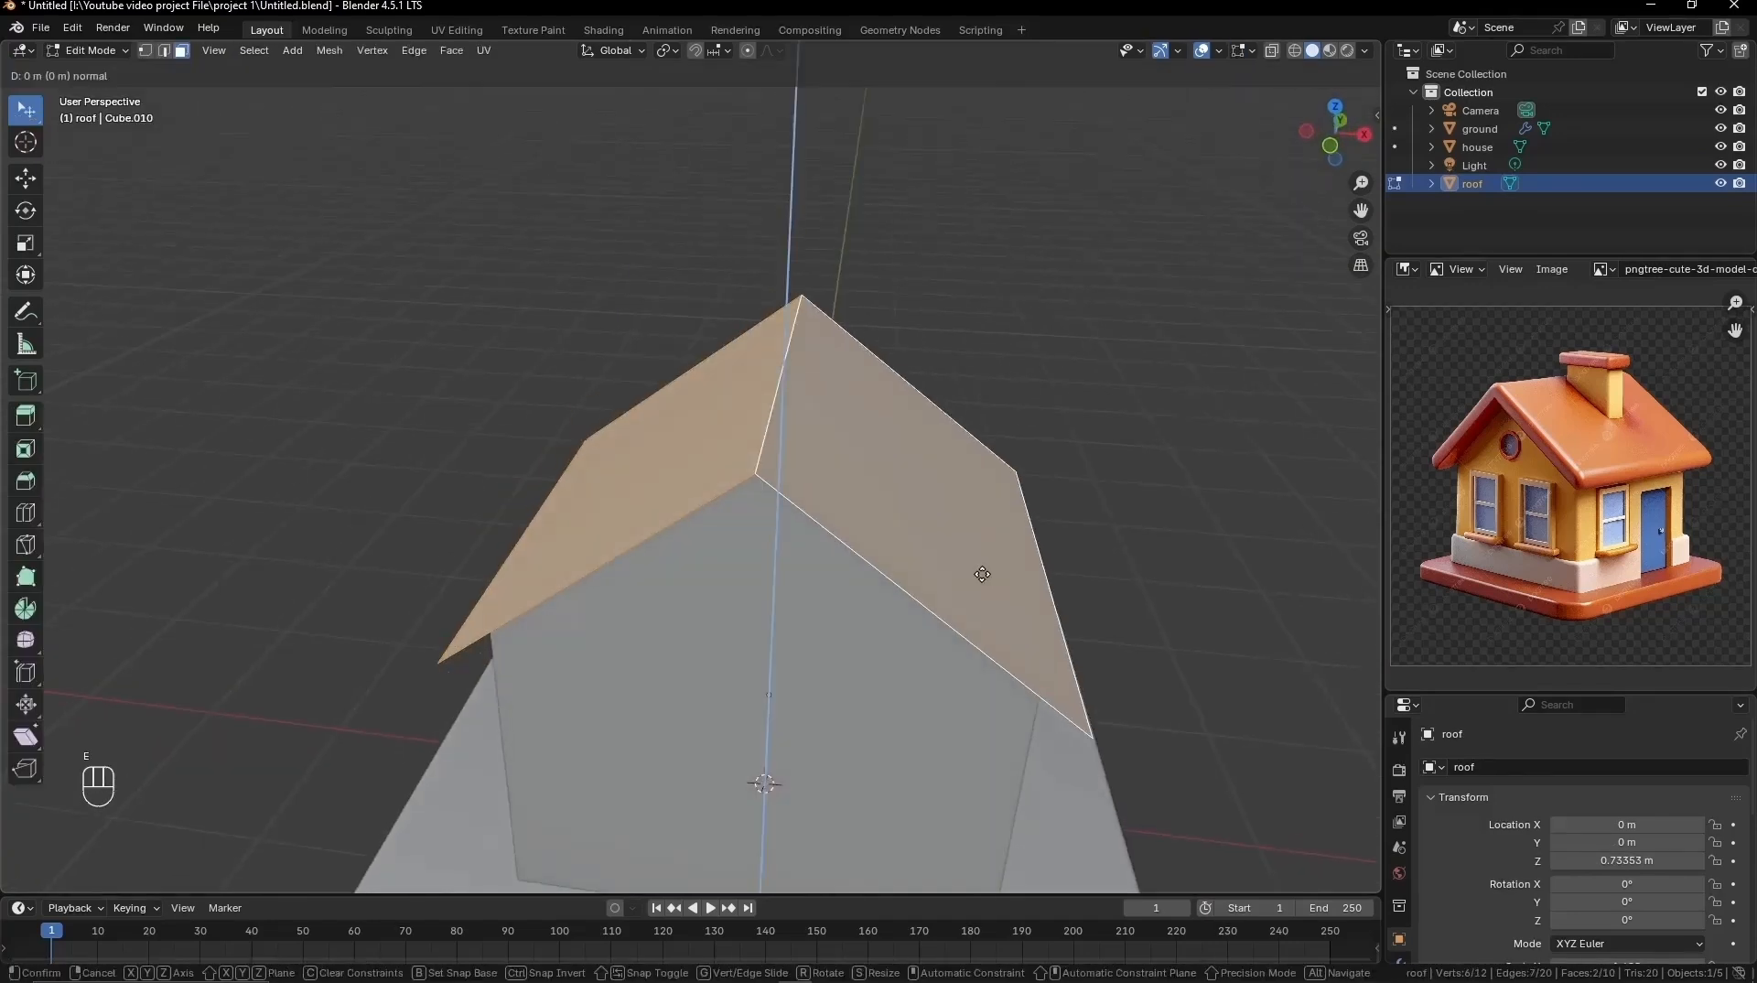
click(988, 567)
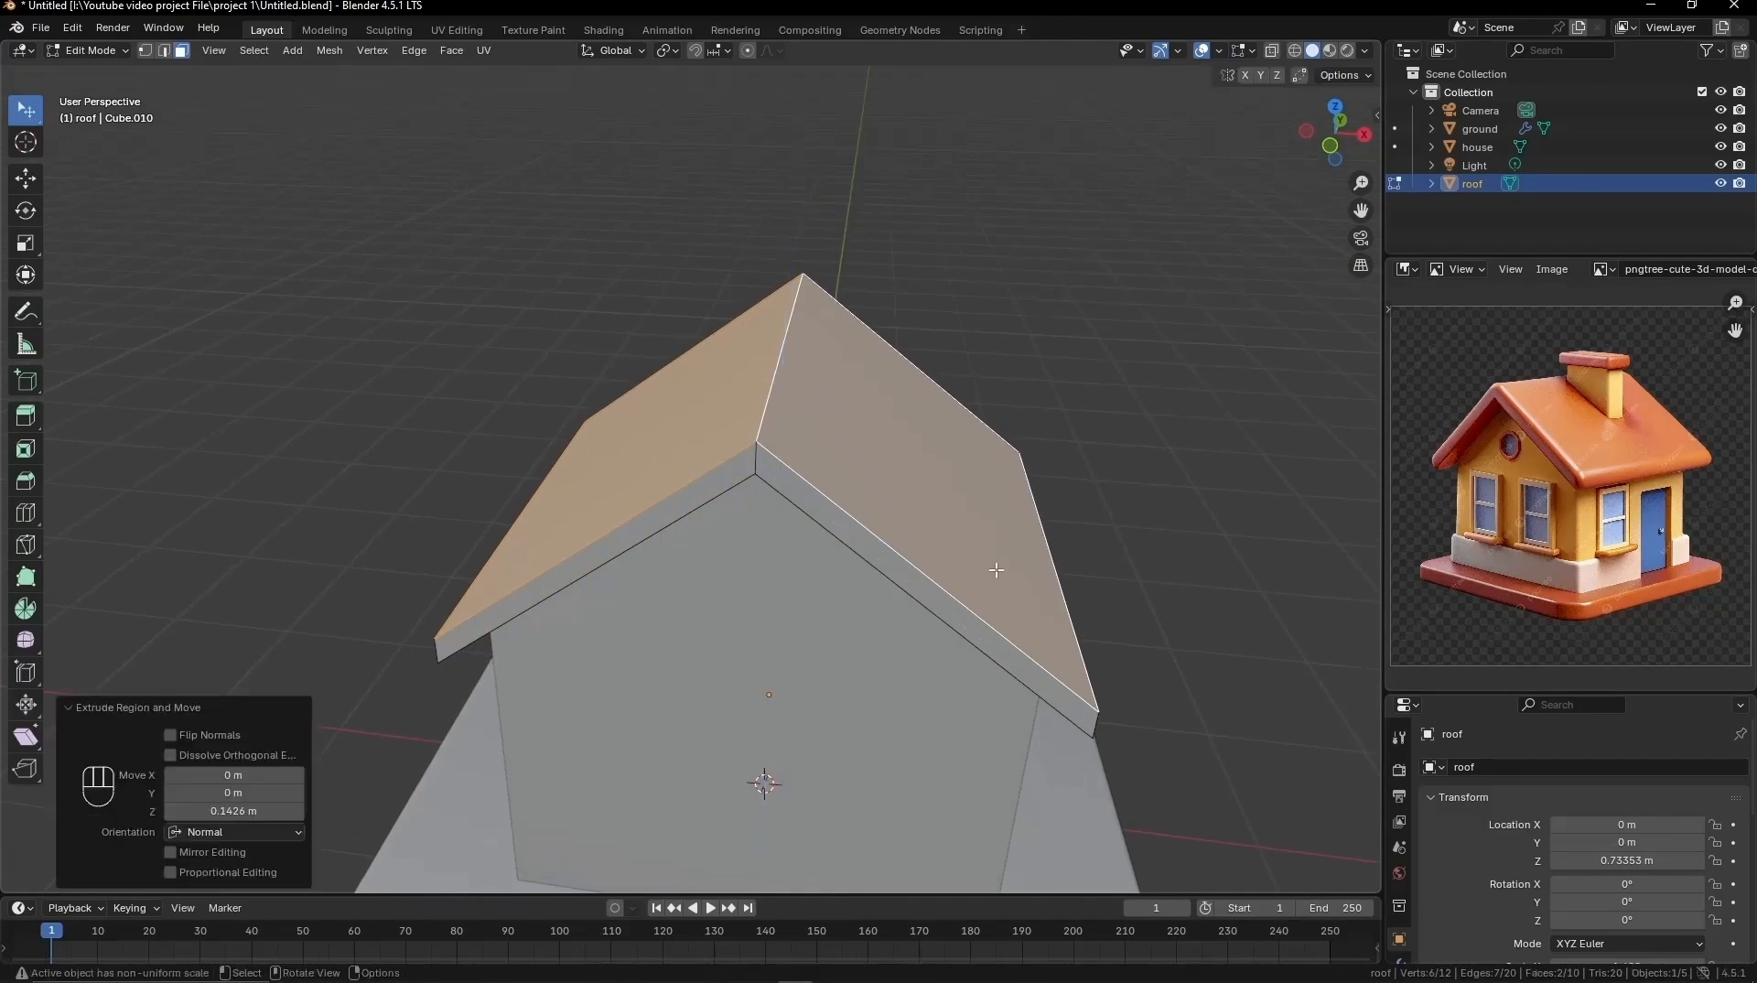
Step: Bevel the house body's four vertical corner edges with 5 segments and an offset of about 0.08 m
key(2)
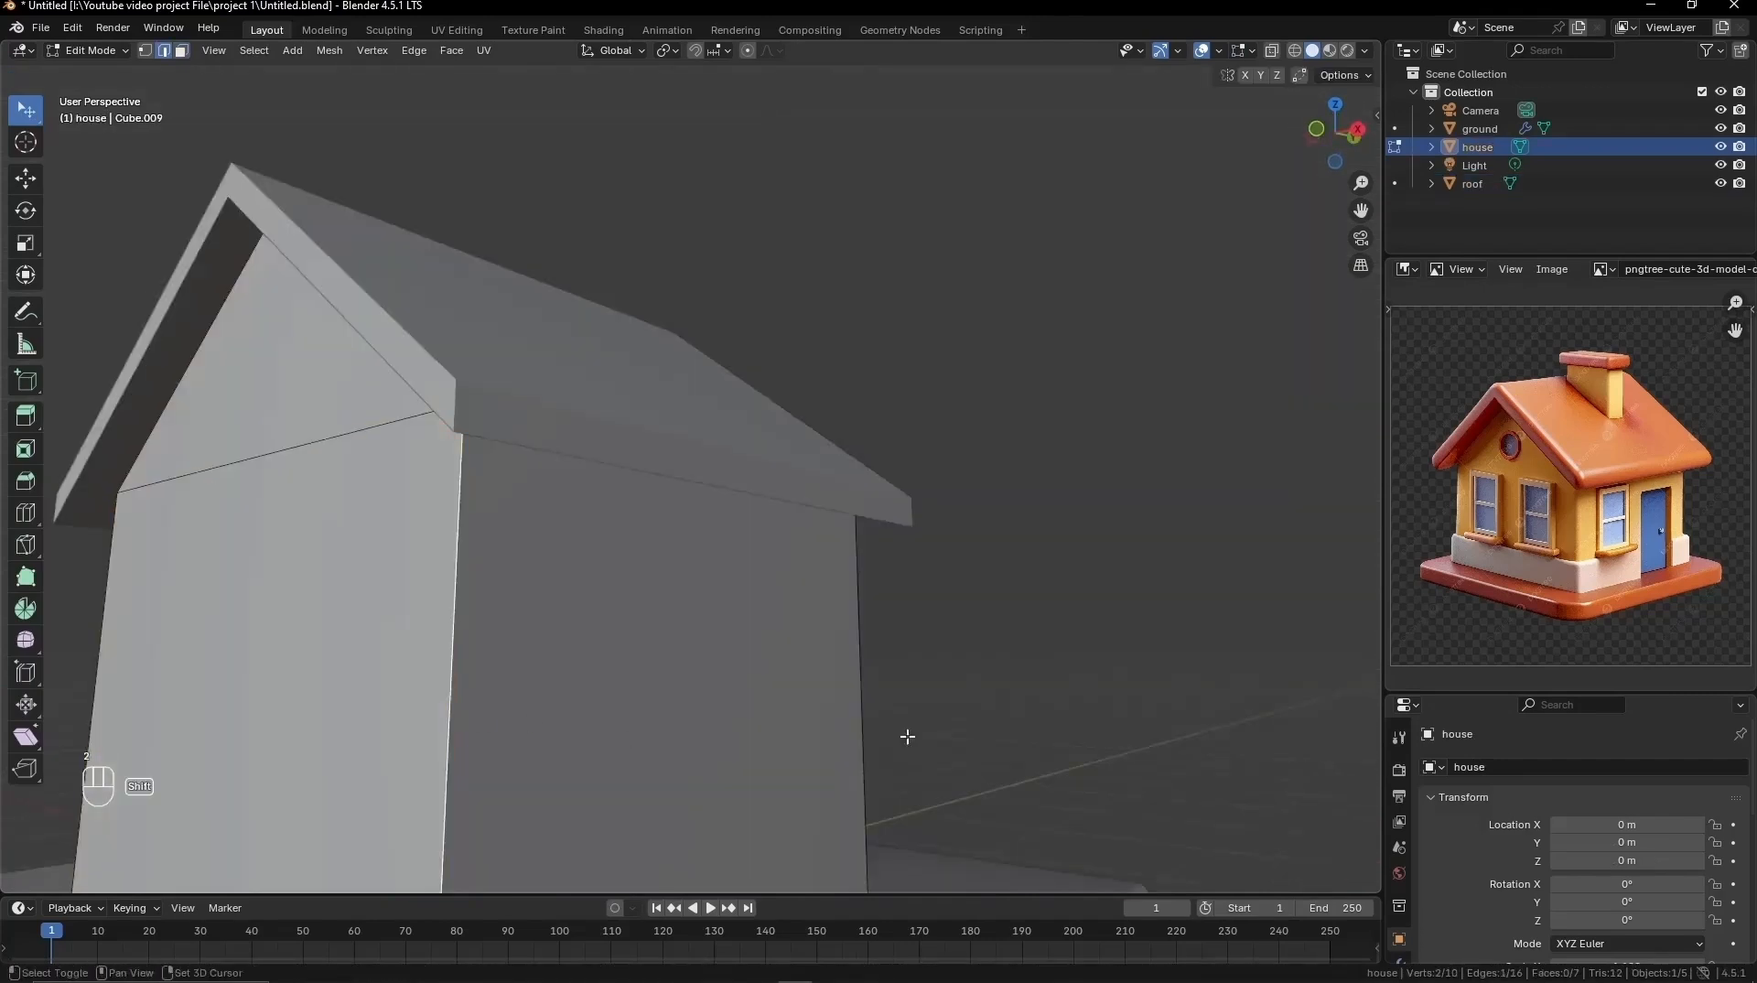
middle_drag(906, 733, 695, 746)
shift+click(834, 640)
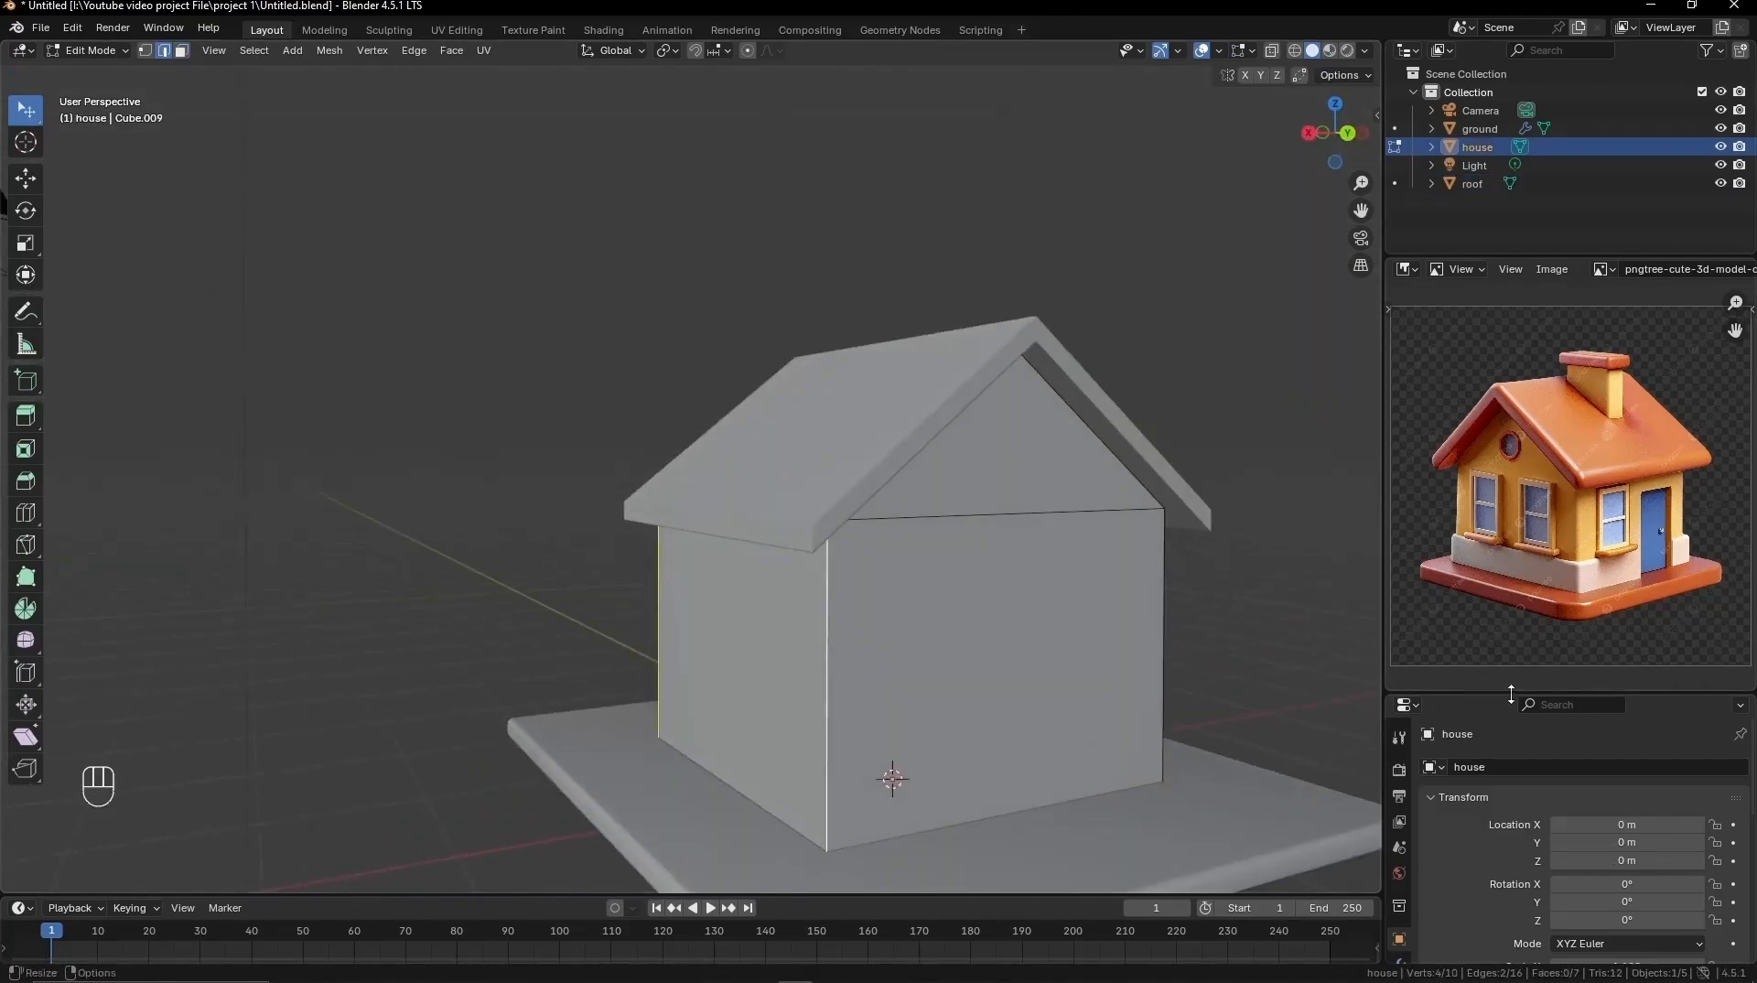
middle_drag(1287, 658, 842, 669)
shift+click(997, 623)
scroll(841, 670, down, 2)
key(ctrl+b)
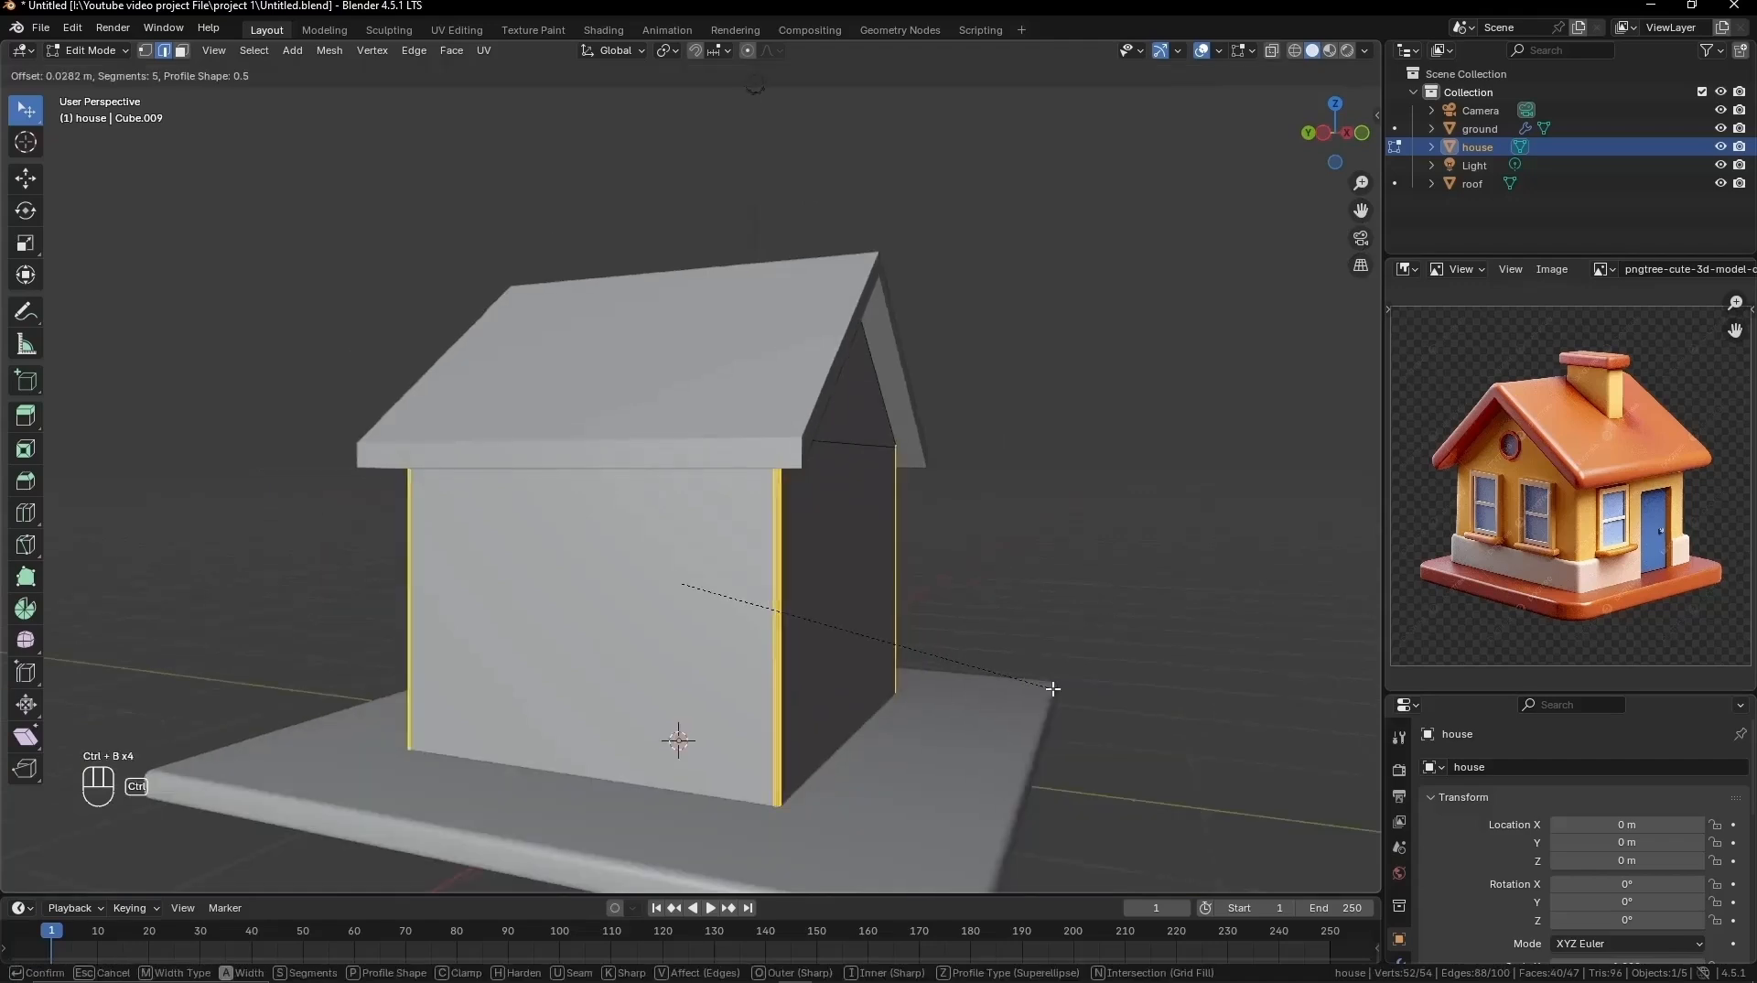
scroll(1055, 691, up, 4)
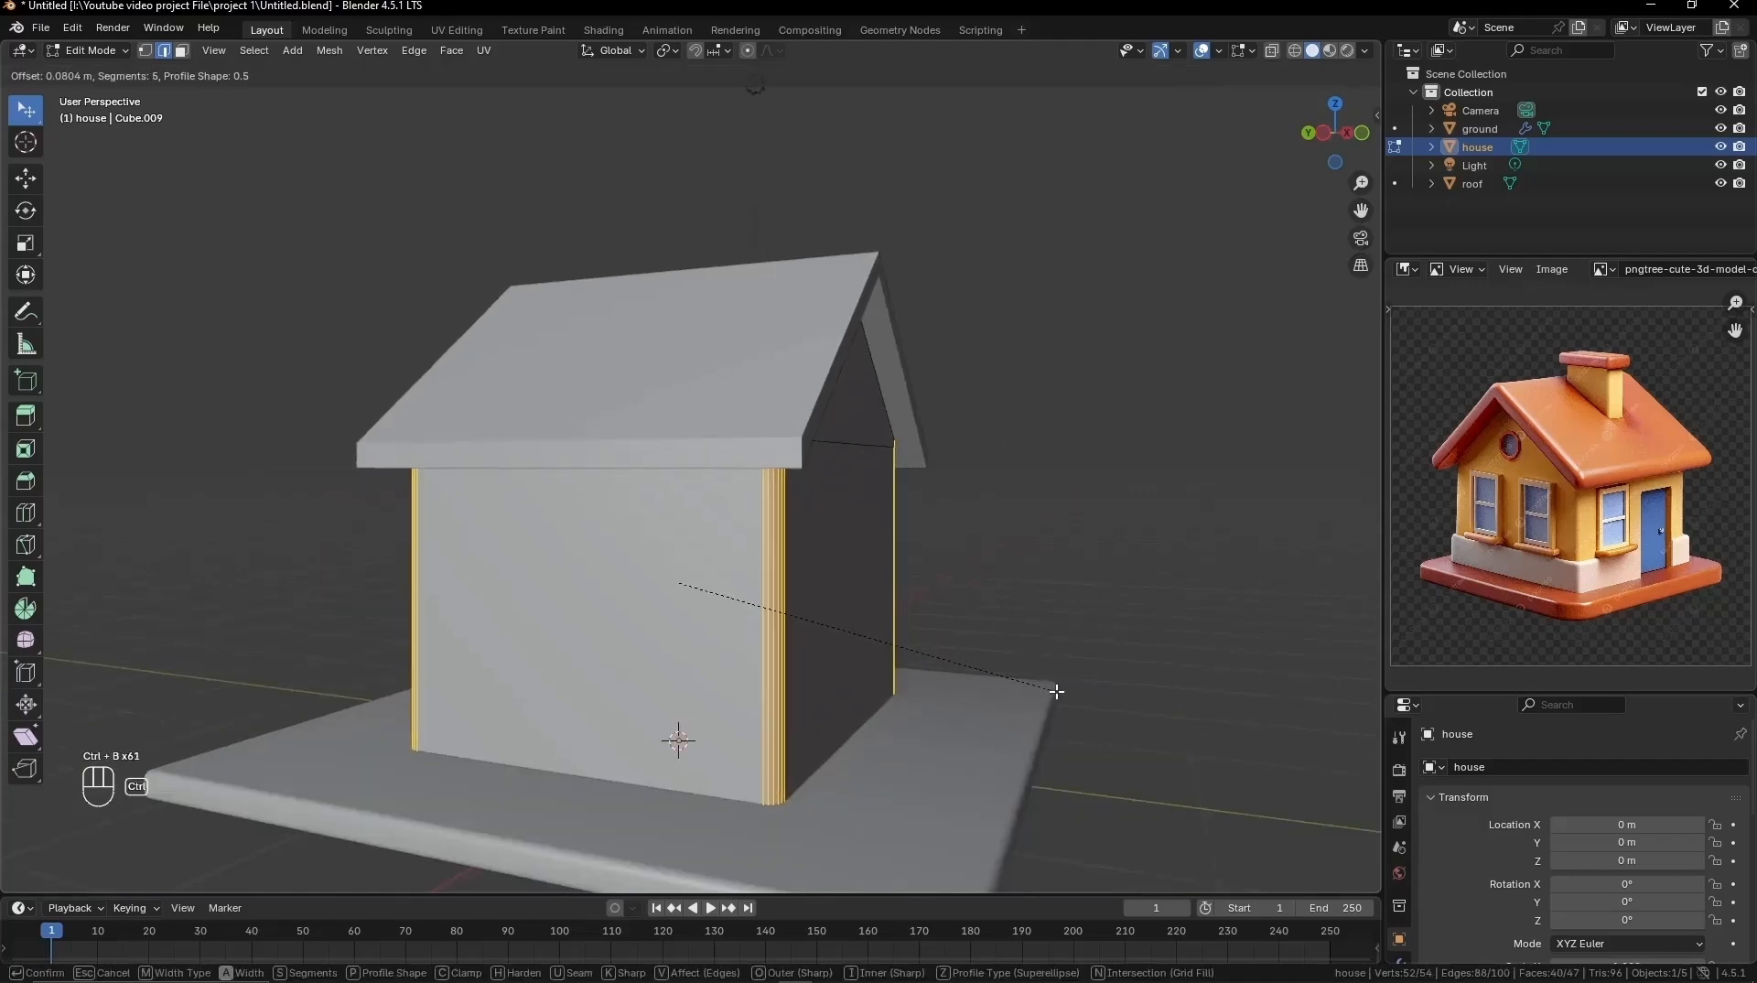
click(1055, 692)
key(alt+a)
Step: Add a horizontal loop cut around the house walls, lower it near the ground, and fine-tune it upward by about 0.11 m
middle_drag(1056, 692, 1109, 708)
key(ctrl+r)
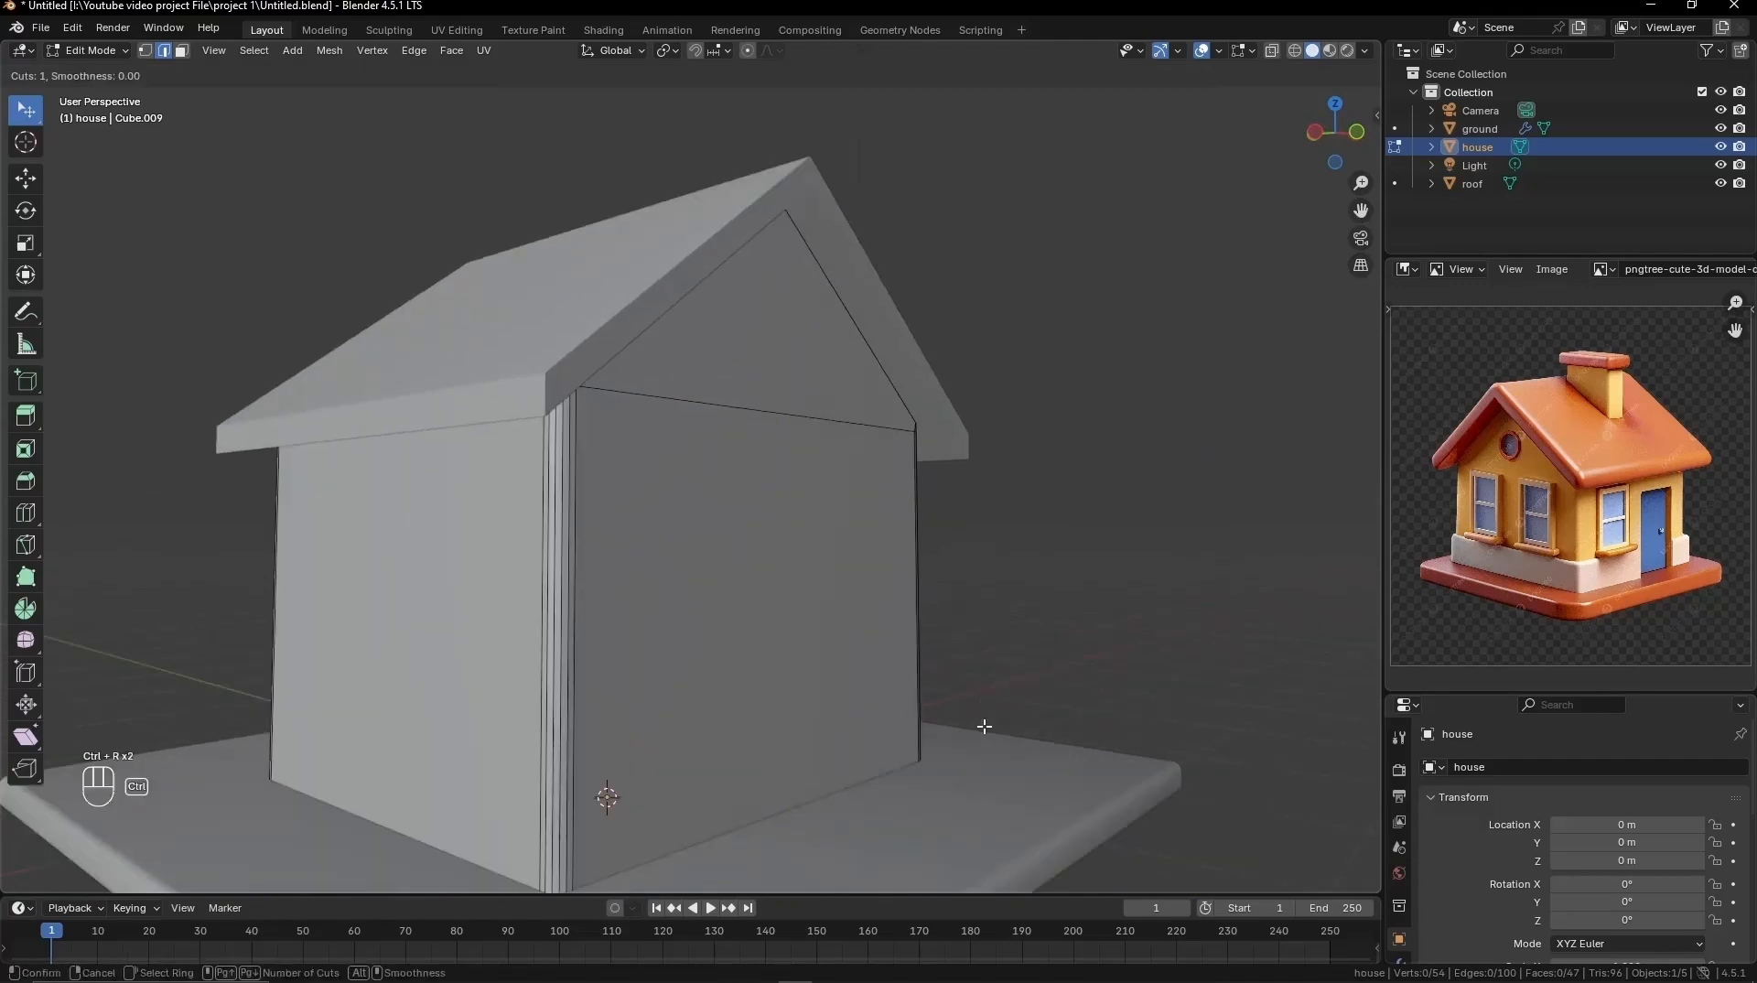
click(940, 669)
right_click(943, 669)
key(g)
key(z)
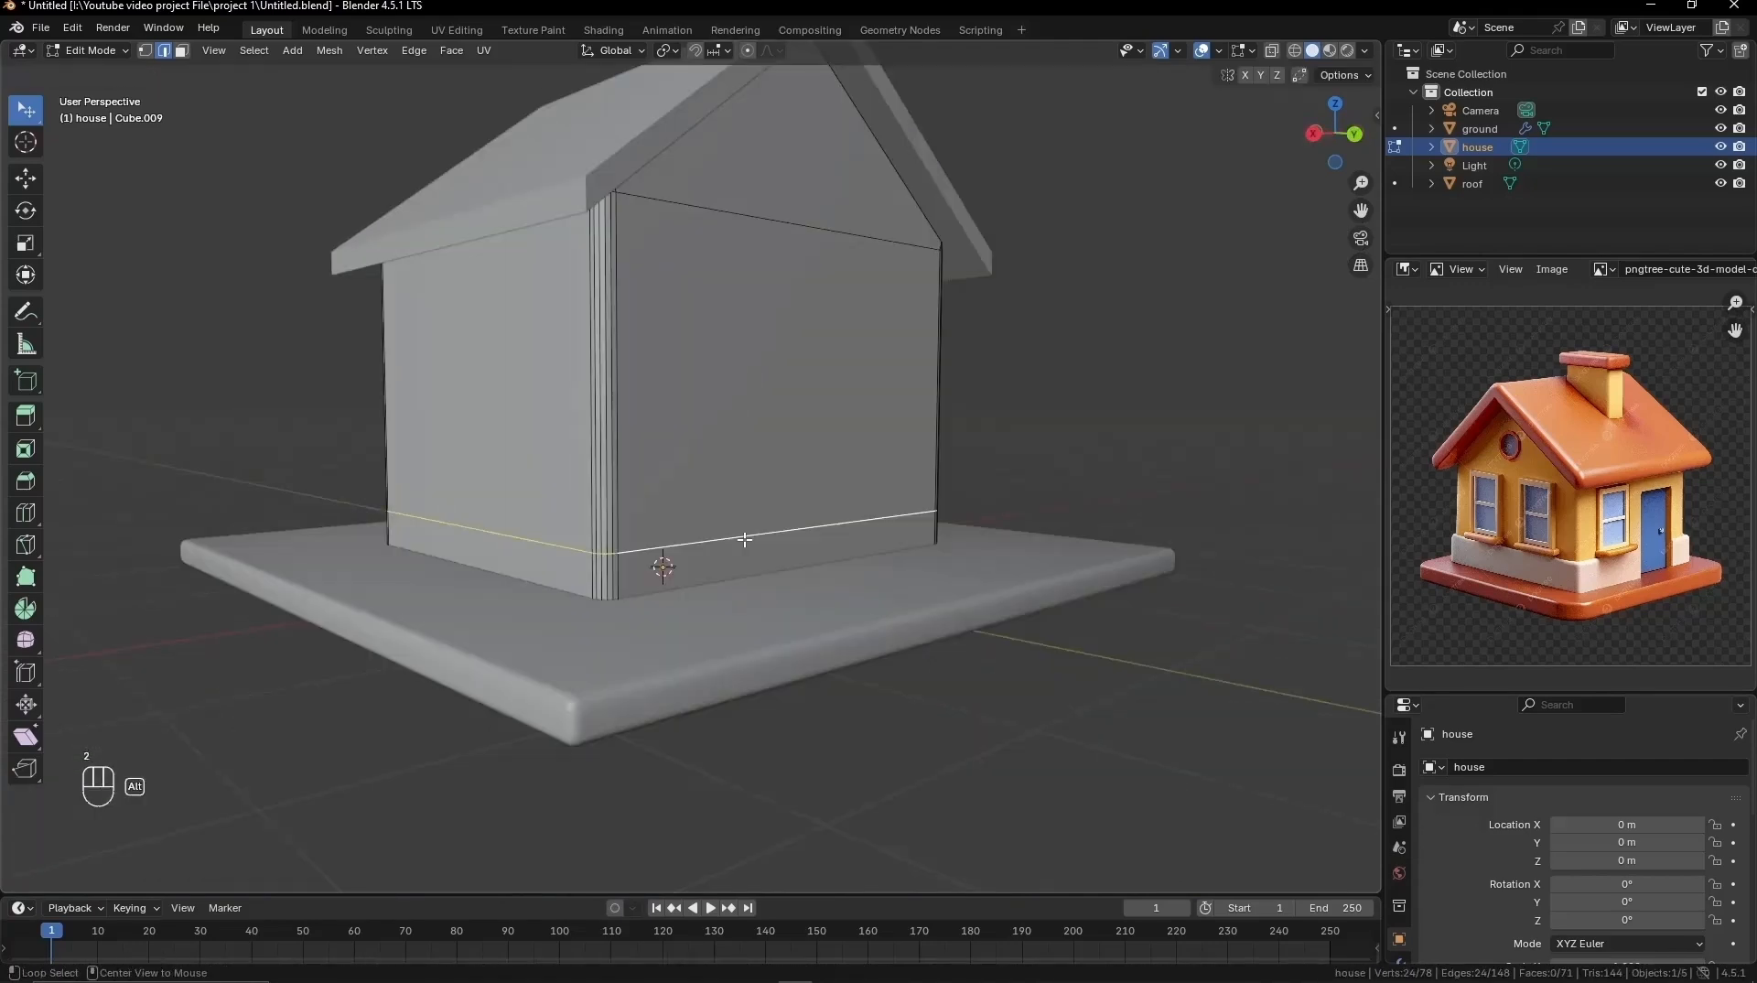
key(g)
key(z)
click(734, 544)
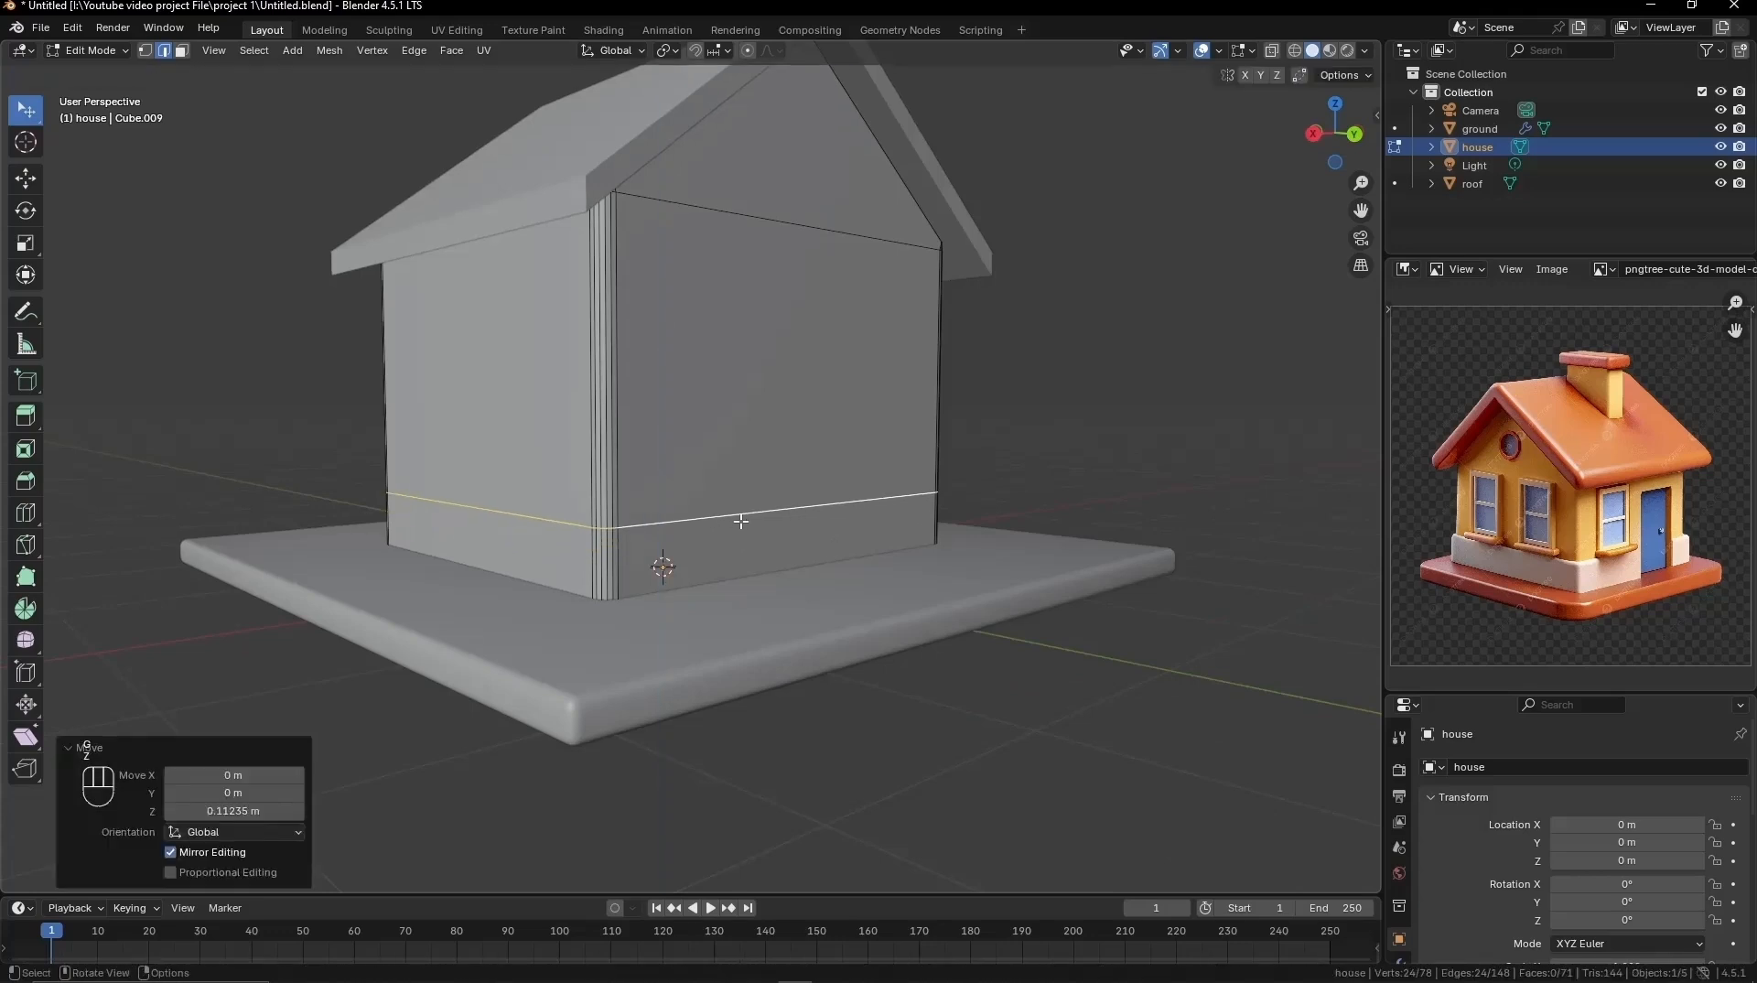
Step: Extrude the full ring of faces around the base of the house outward along normals by about 0.07 m
click(732, 545)
key(3)
click(732, 544)
click(778, 366)
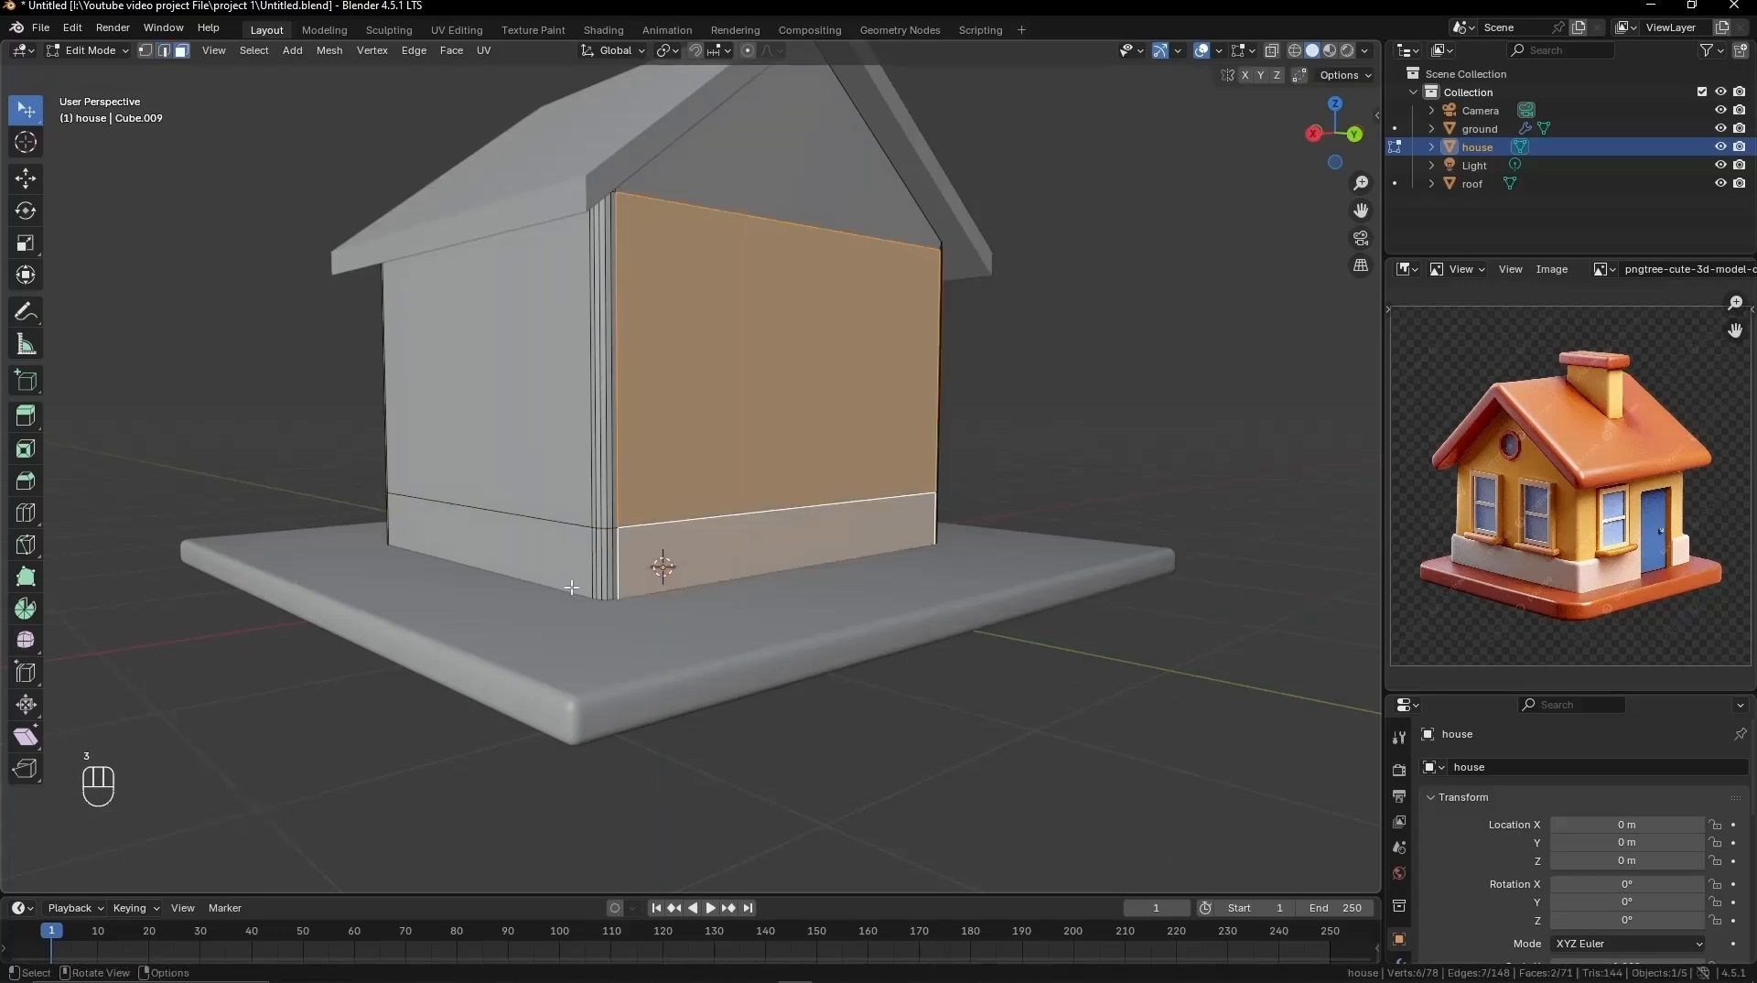
click(692, 565)
alt+click(691, 566)
middle_drag(882, 578, 866, 588)
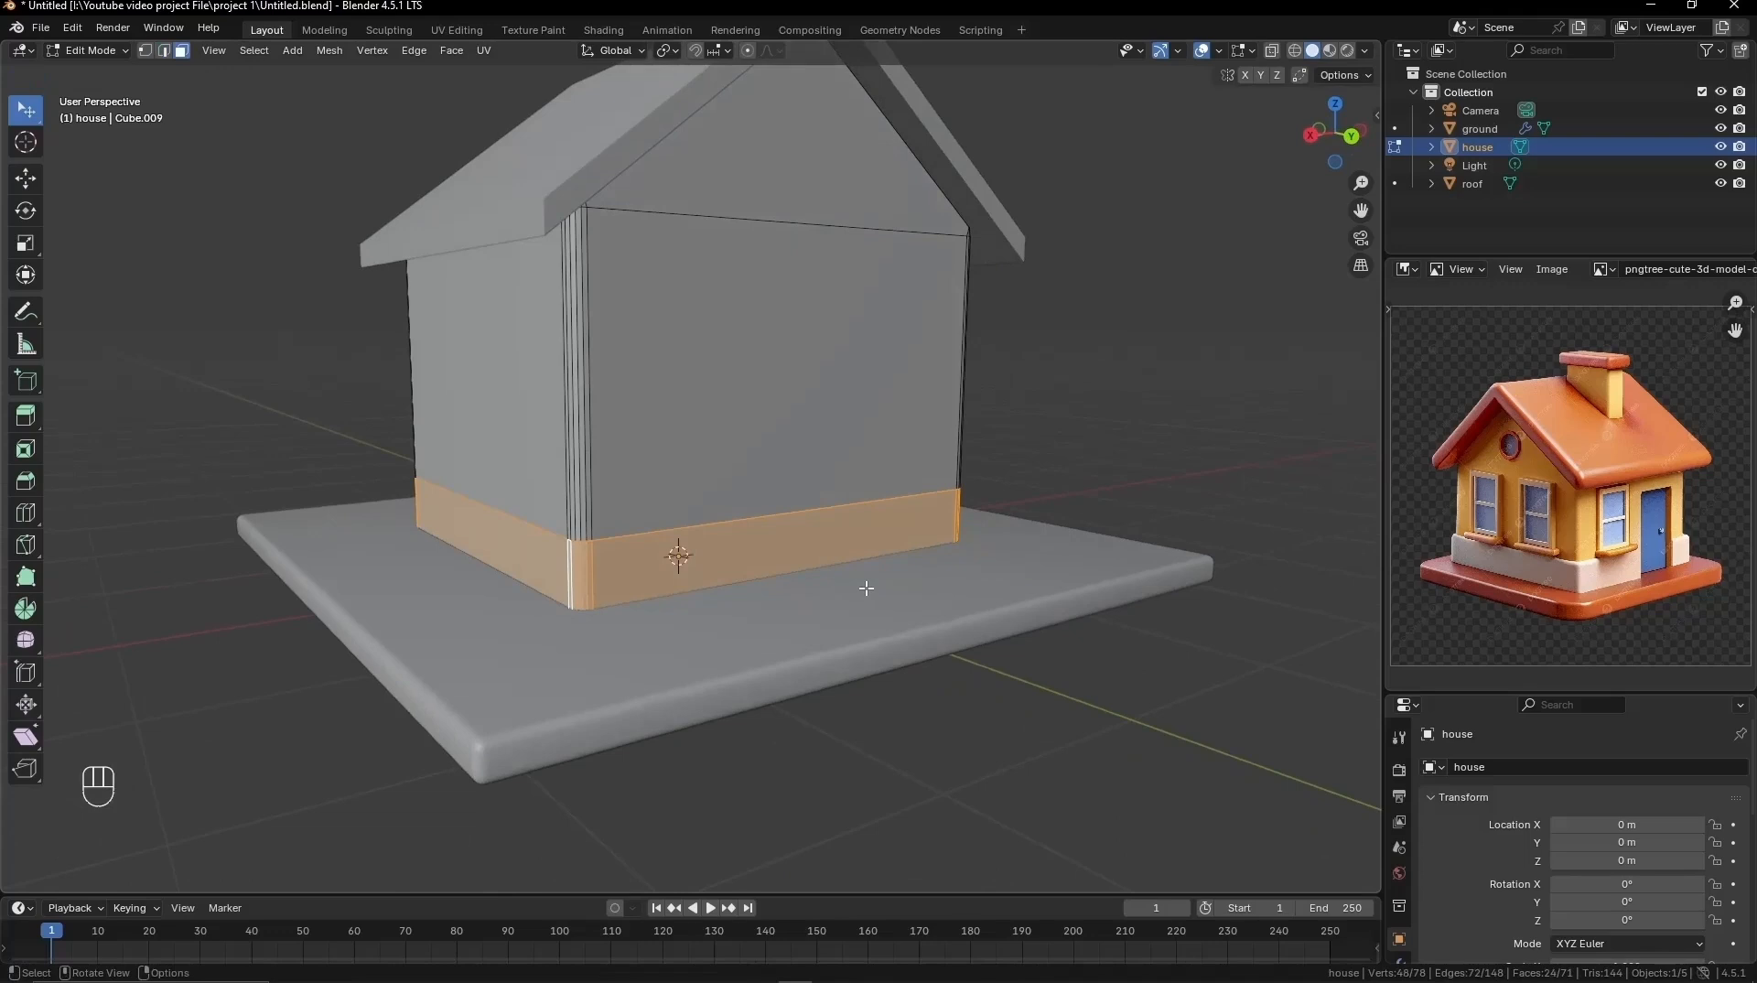
key(alt+e)
click(866, 586)
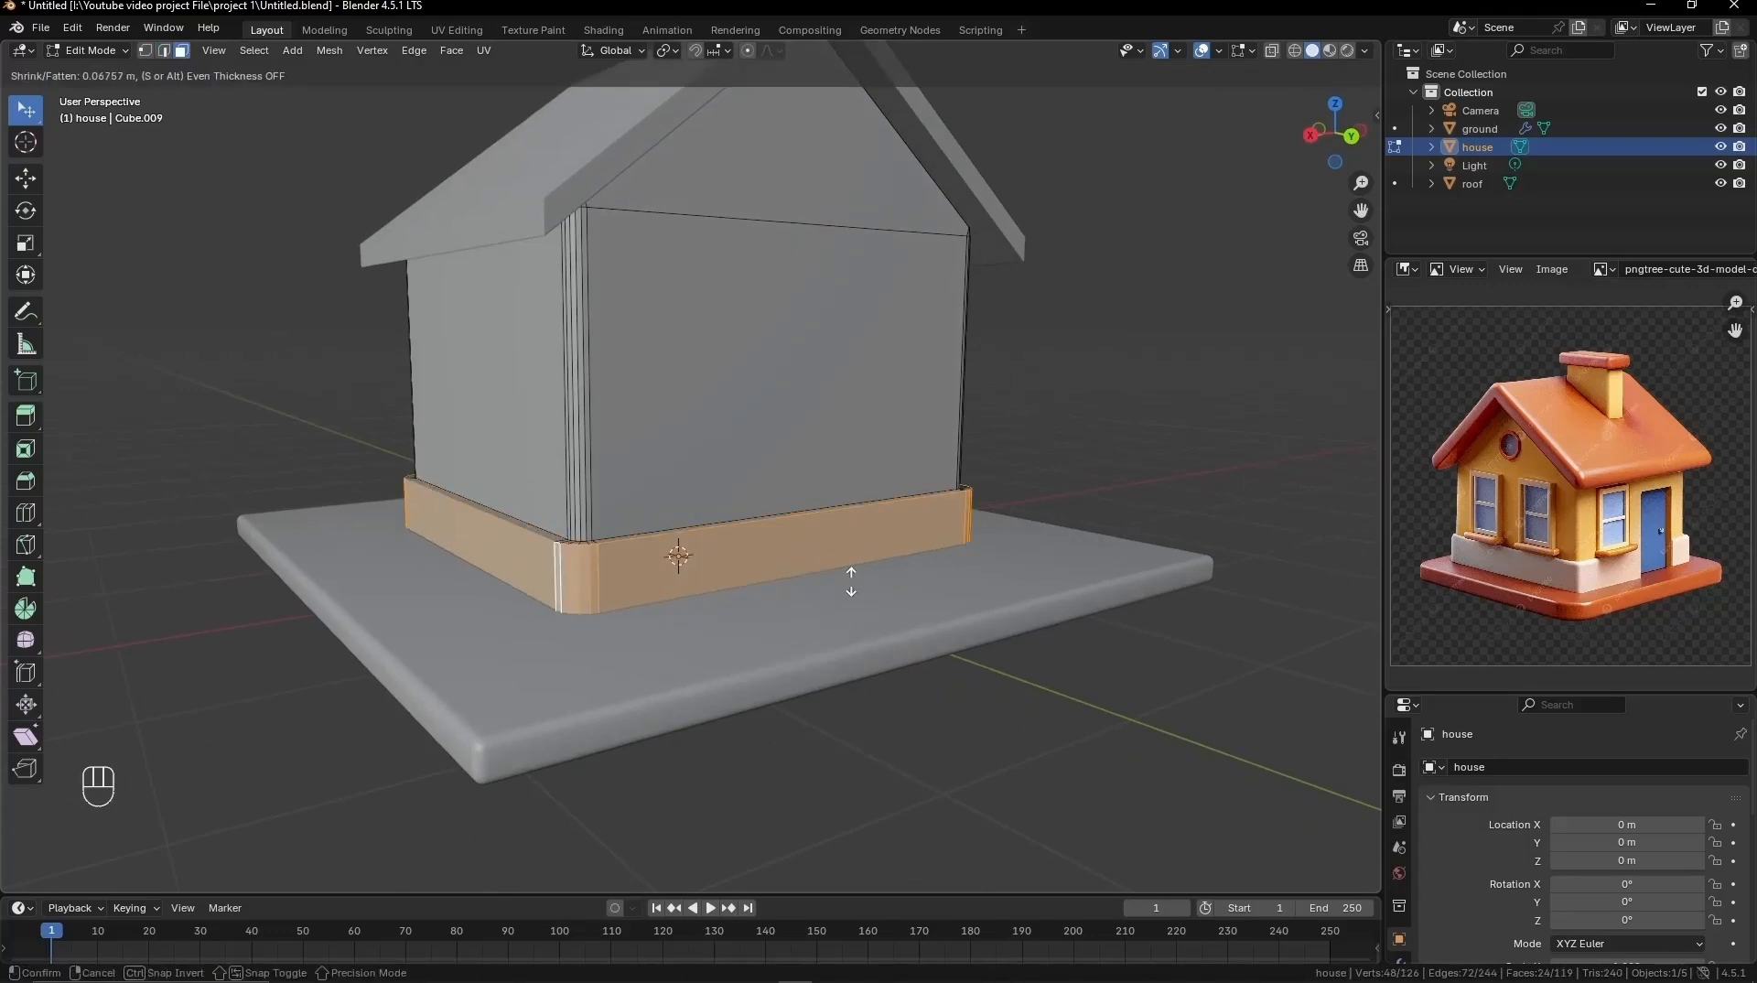
click(851, 581)
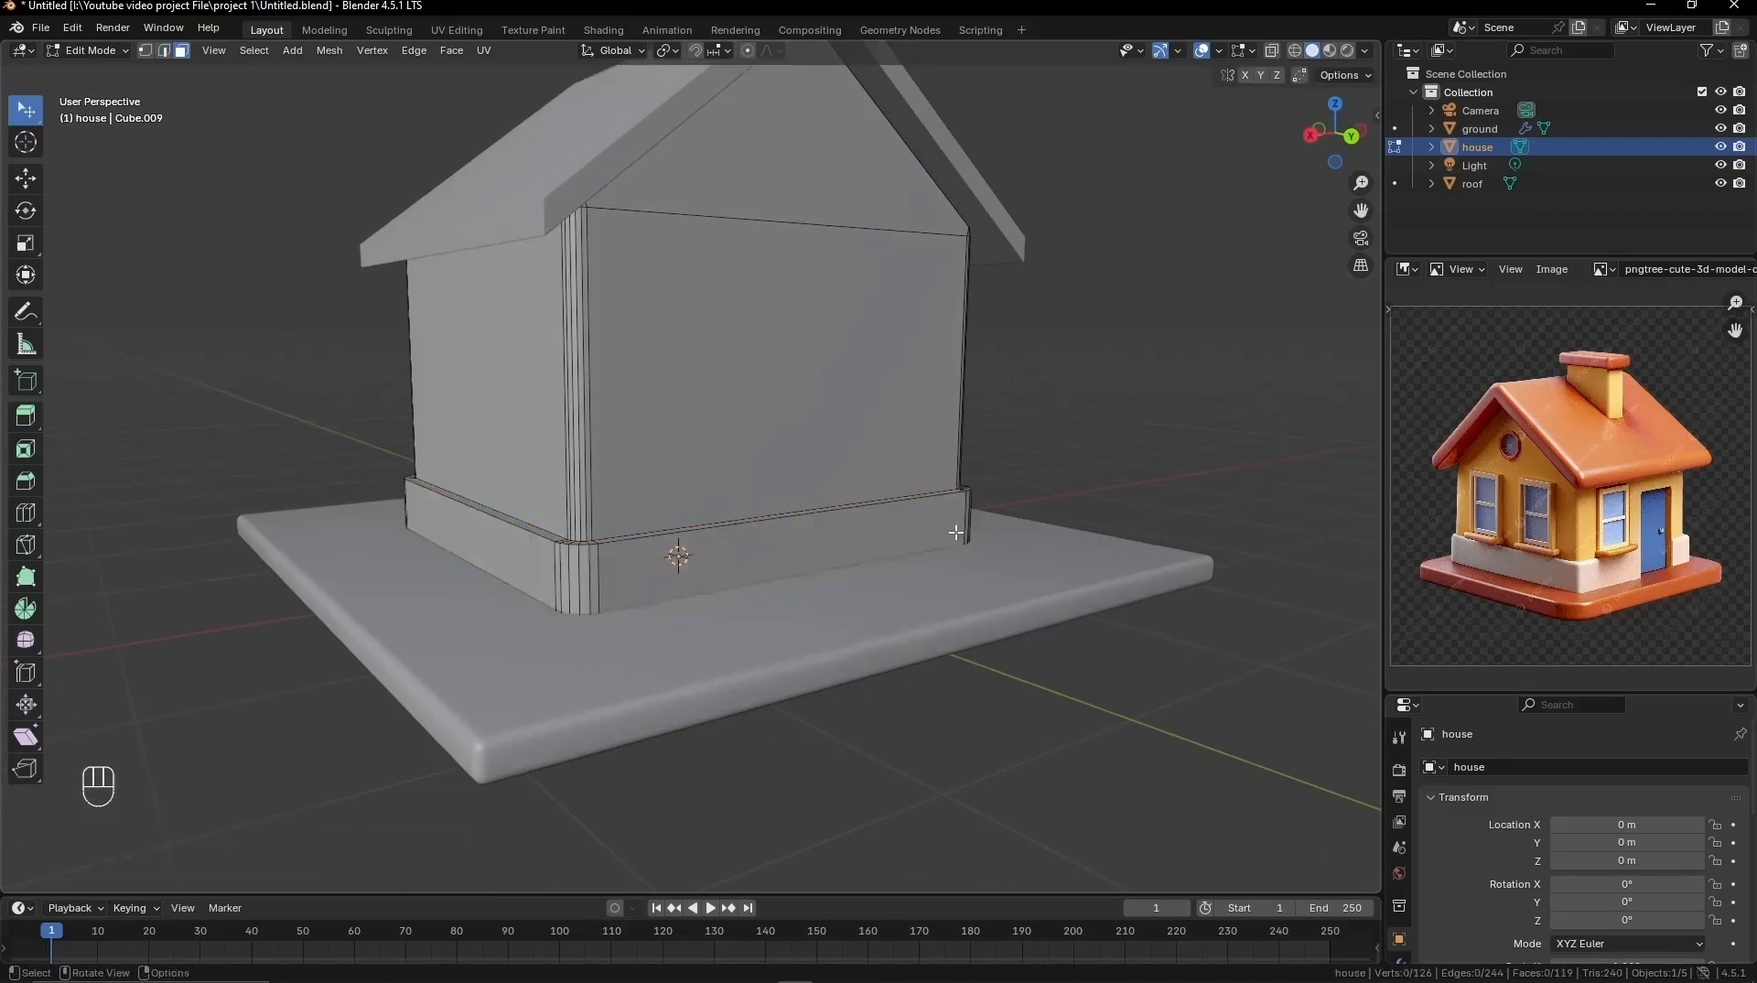
Step: Bevel the outer top edge loop of the house's base band with several segments and finish editing the house mesh
scroll(805, 581, up, 3)
key(2)
alt+click(756, 578)
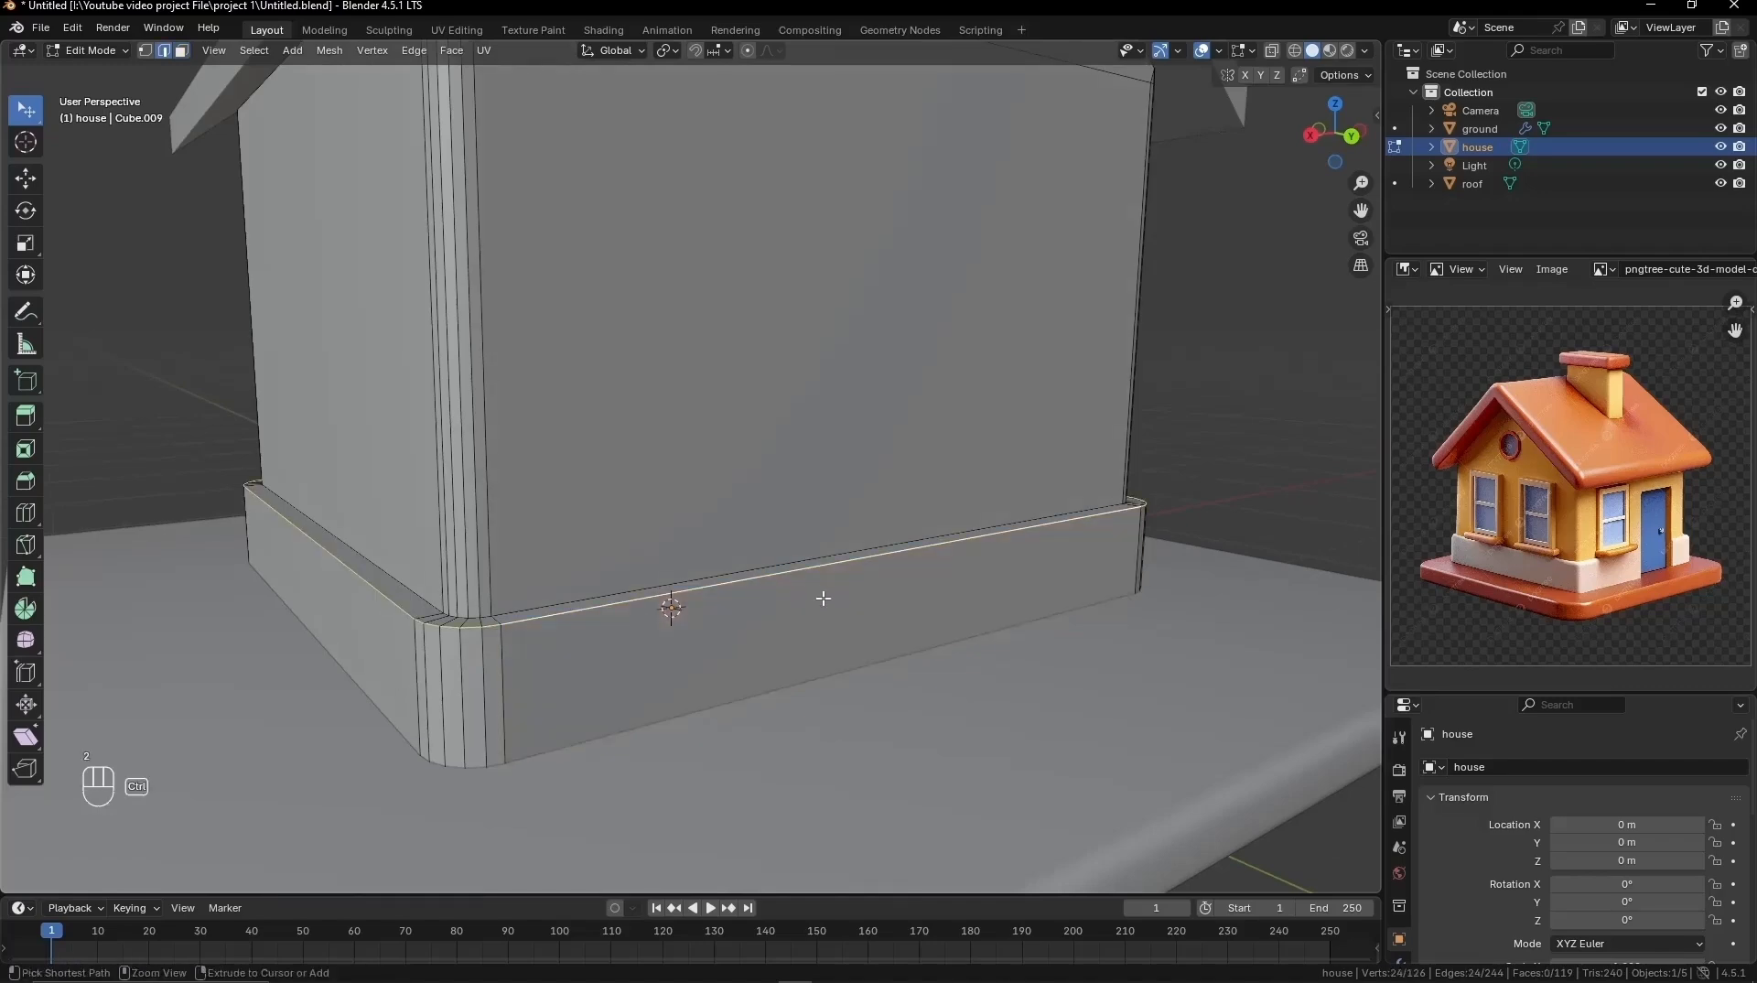
key(ctrl+b)
click(875, 587)
scroll(1281, 427, down, 3)
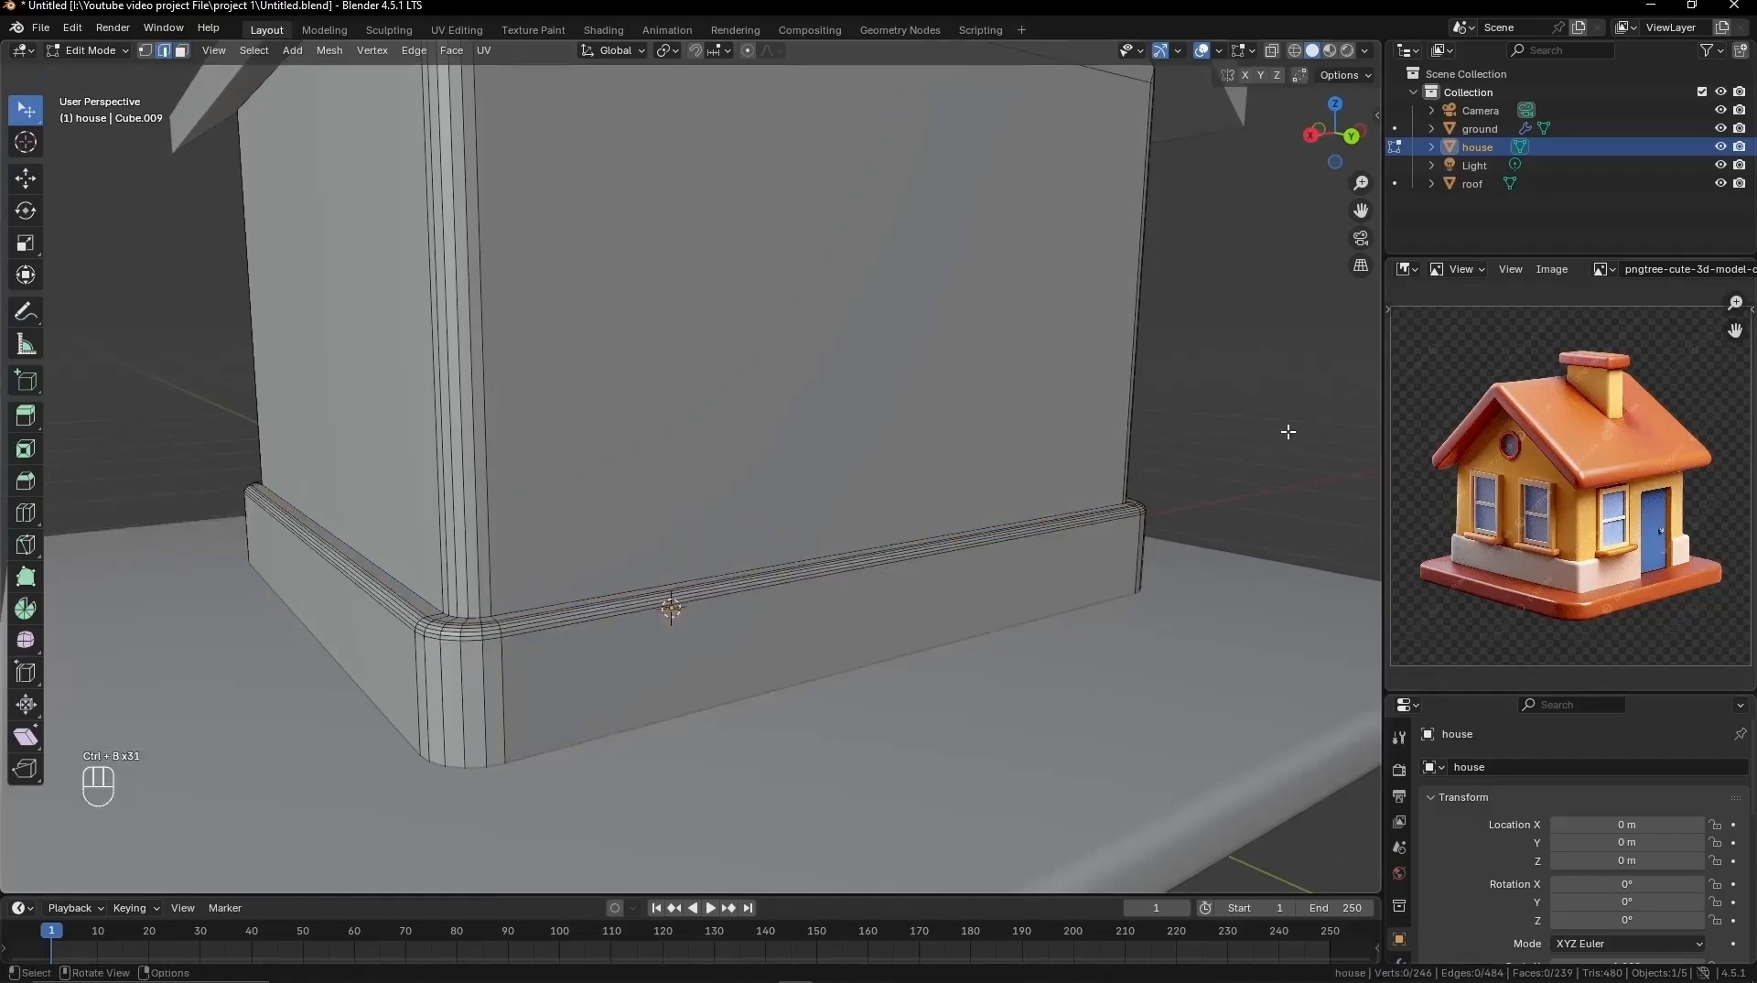
middle_drag(1282, 426, 925, 595)
key(Tab)
scroll(1016, 632, down, 3)
middle_drag(1016, 632, 845, 623)
scroll(844, 623, down, 3)
Step: Bevel all edges of the roof with 5 segments and an offset of about 0.025 m
click(924, 311)
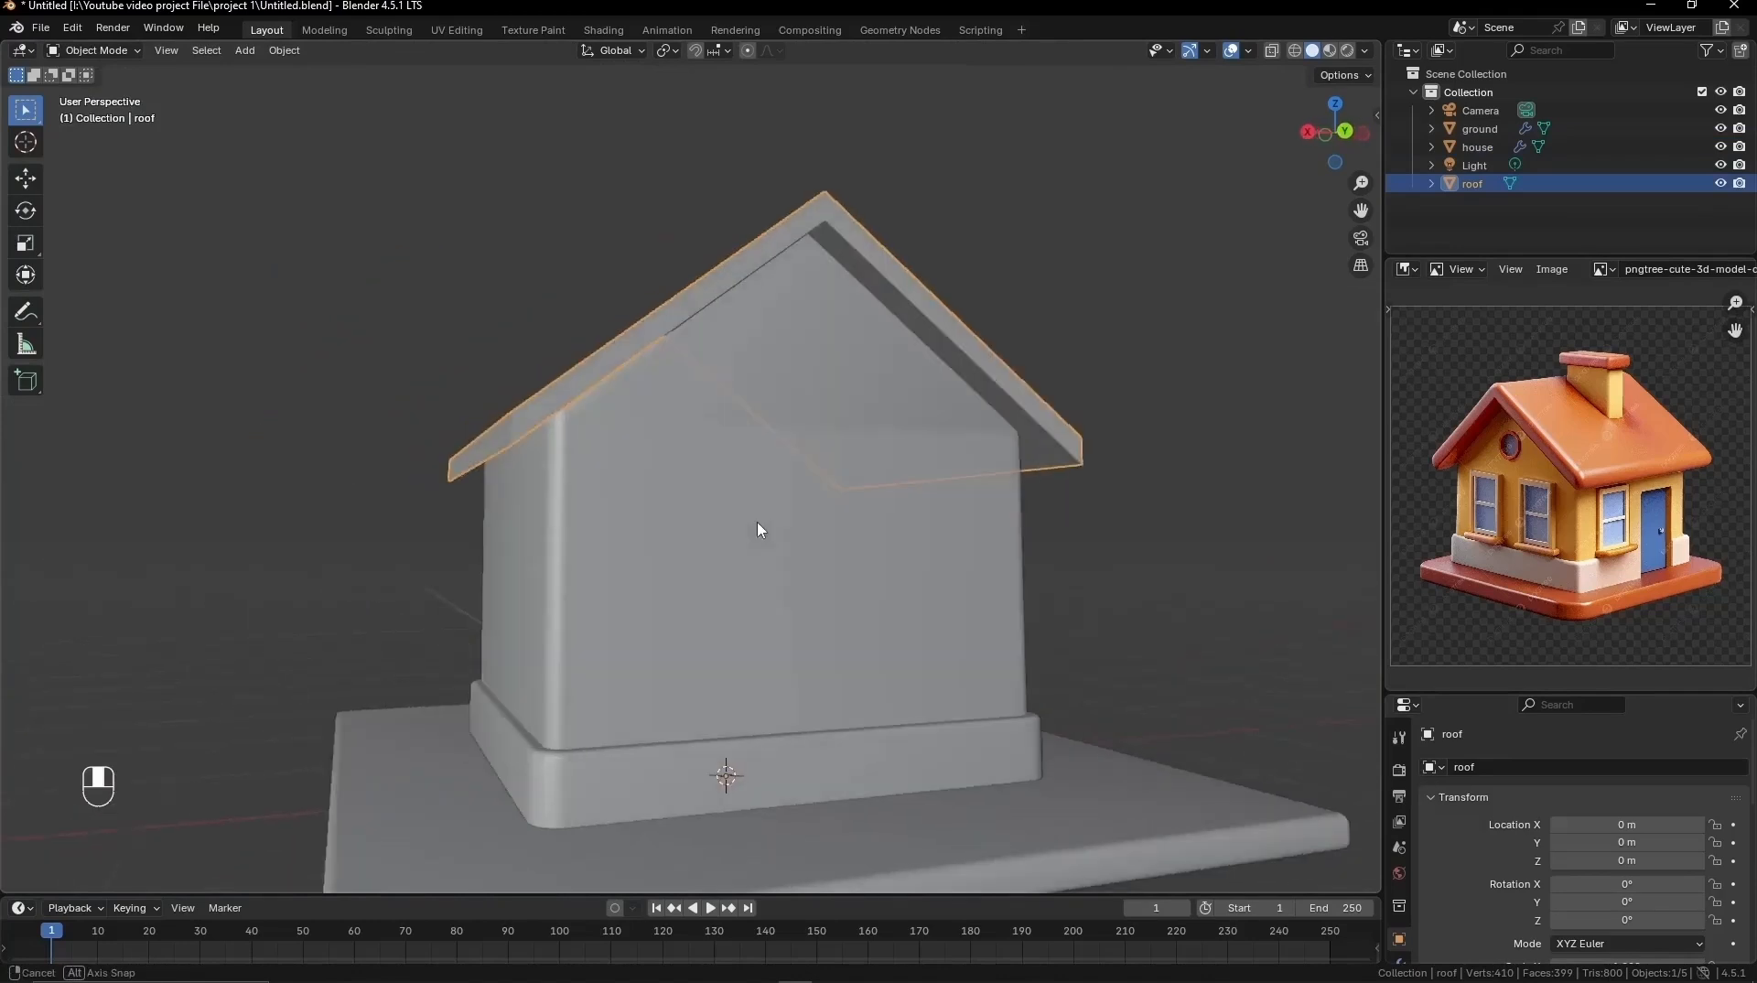
middle_drag(756, 525, 792, 523)
key(Tab)
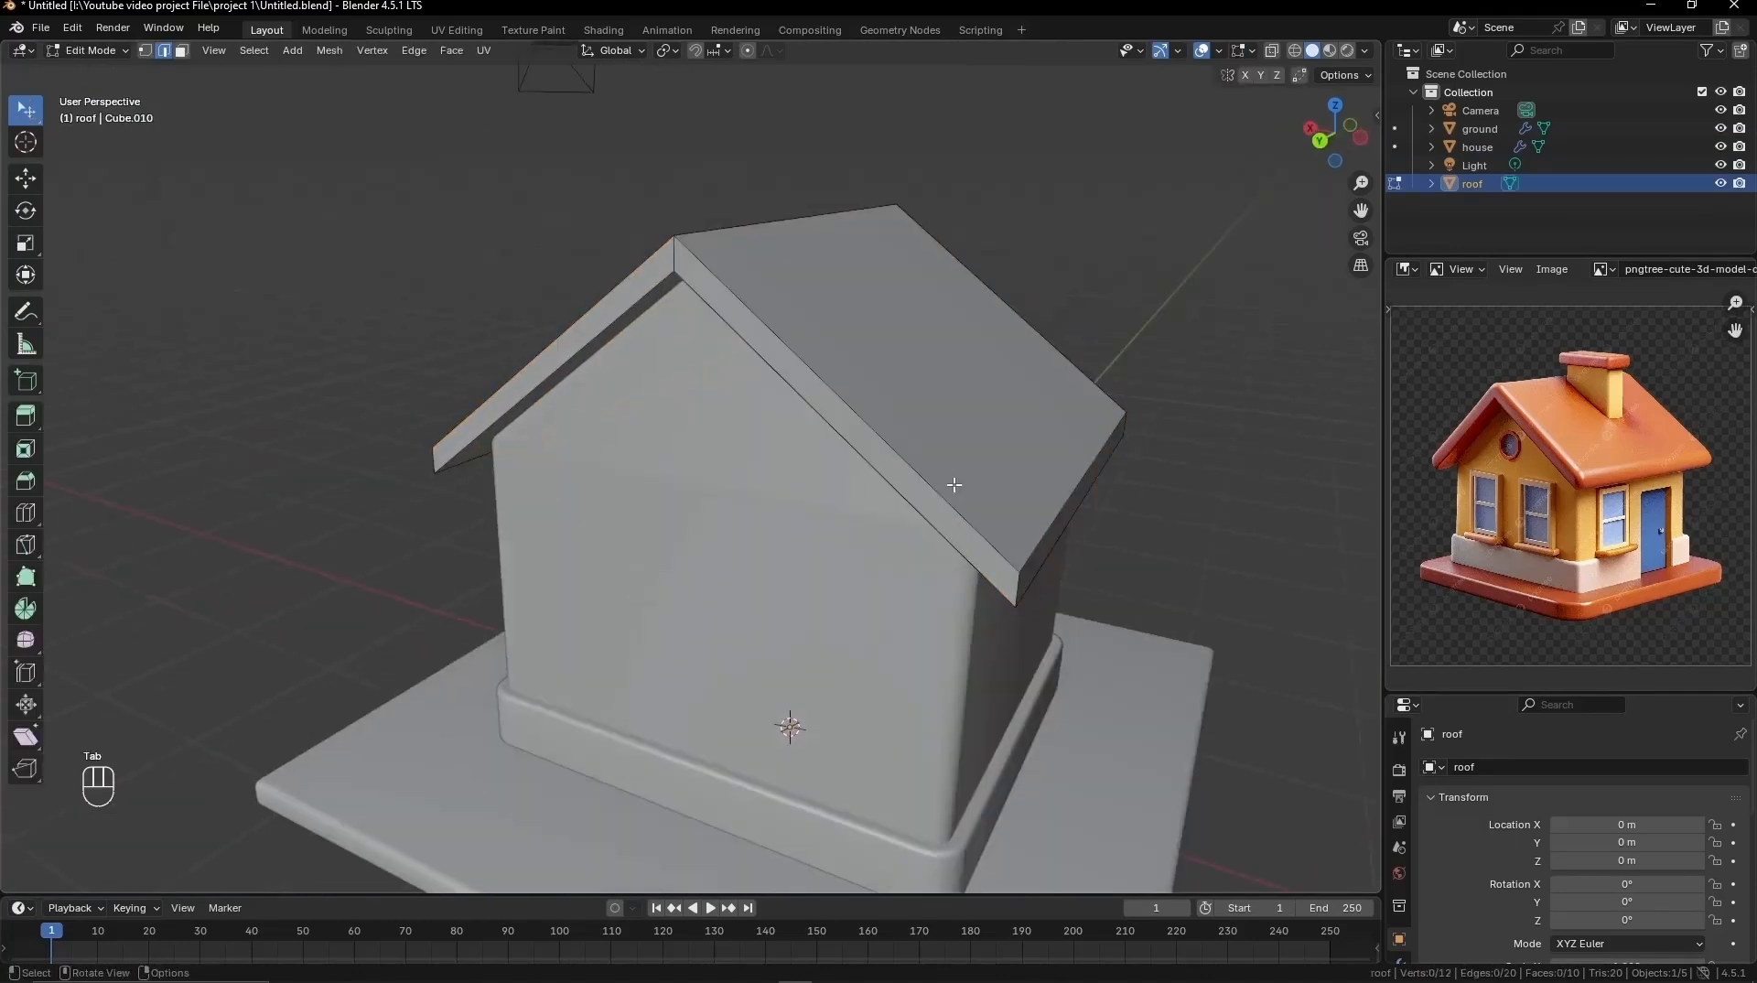
key(a)
key(ctrl+b)
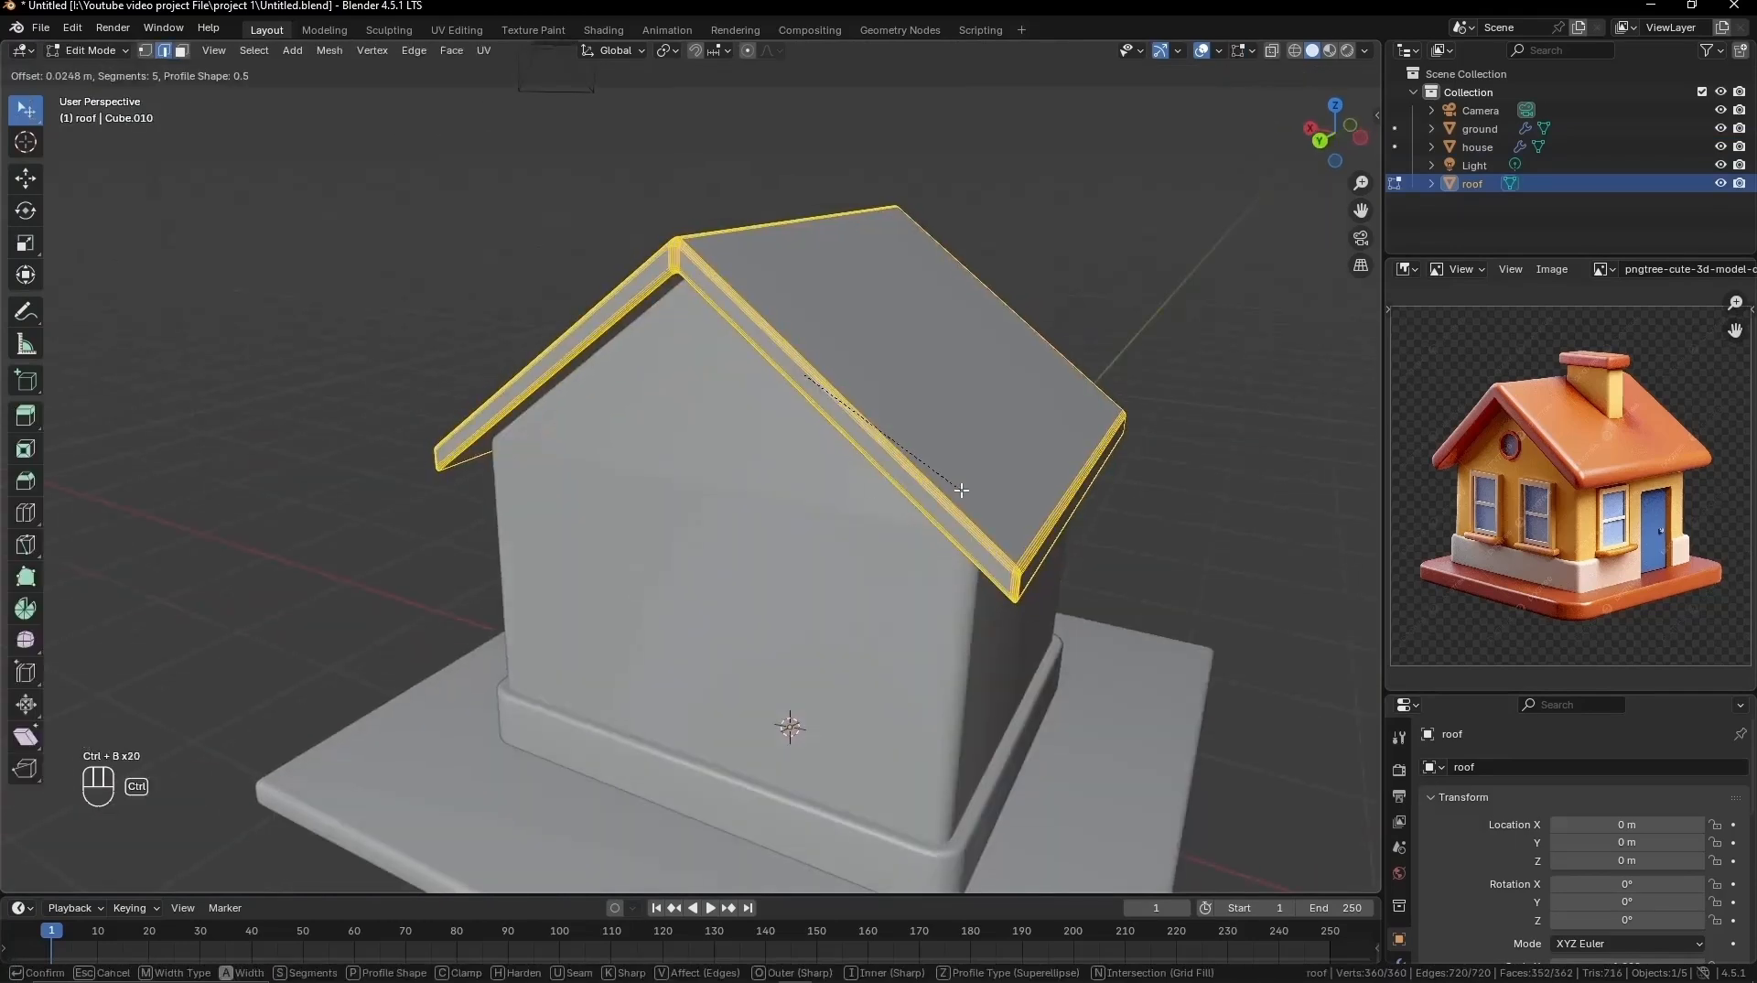
click(960, 490)
key(Tab)
middle_drag(836, 424, 693, 419)
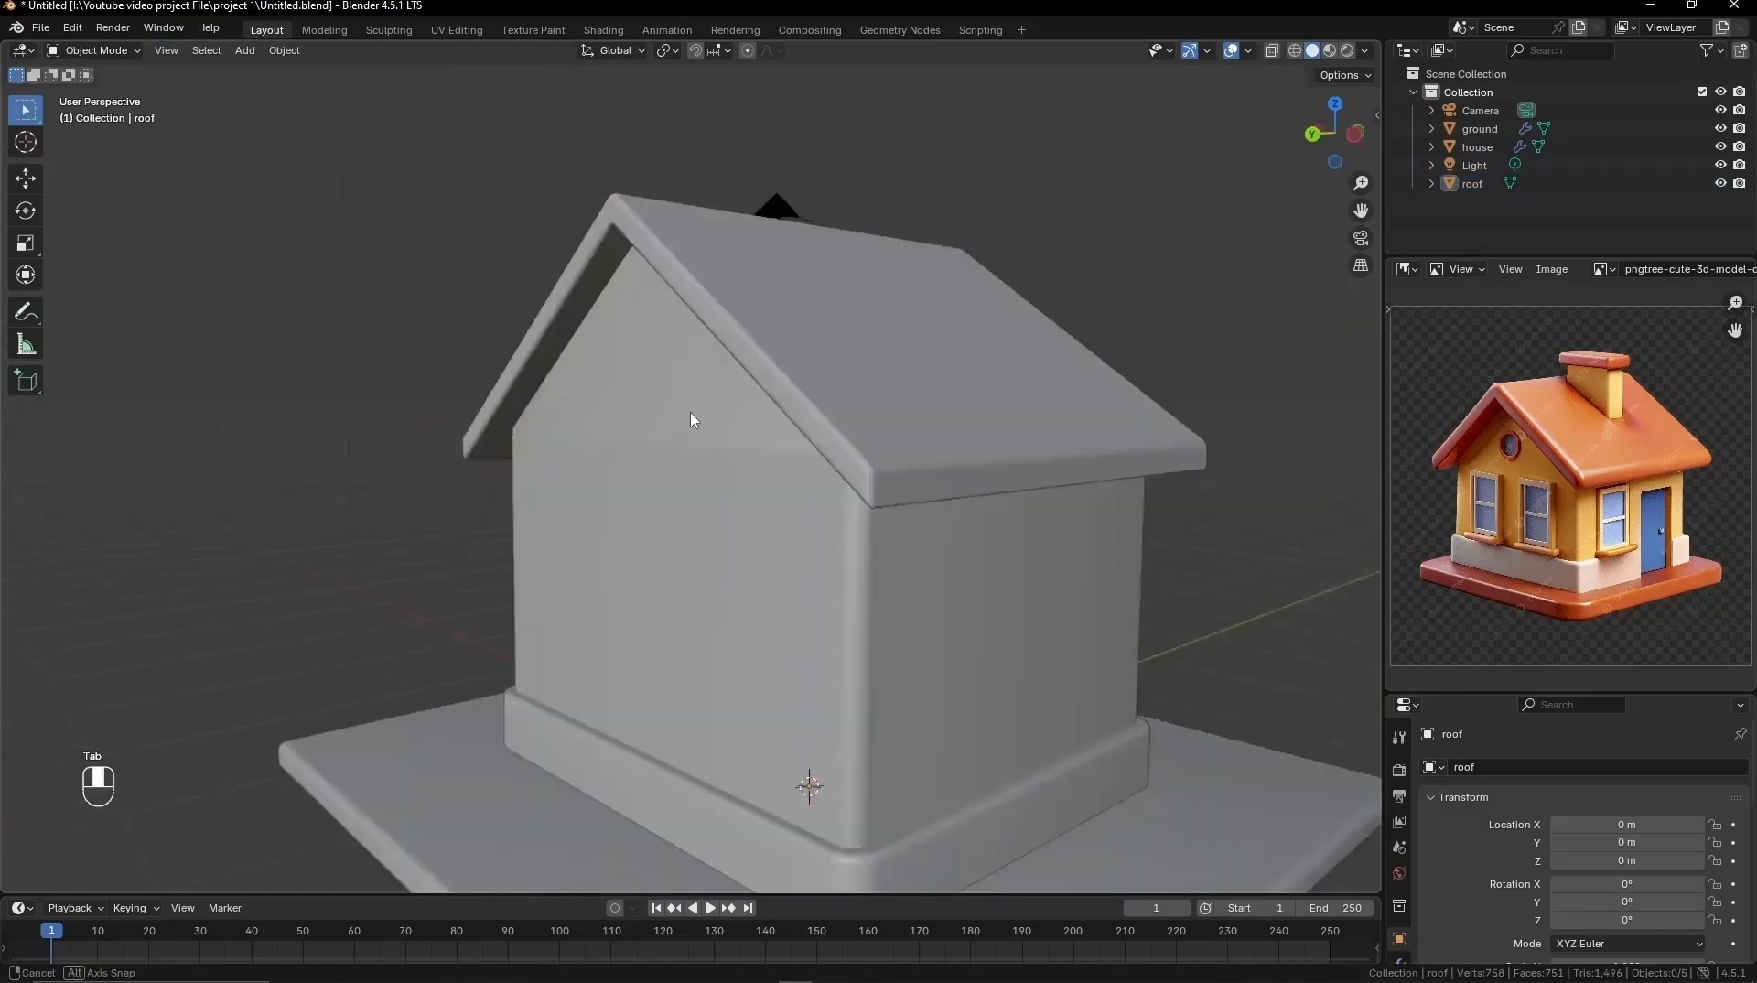
Step: Add a cube for the window, move it to the front gable wall, and scale it to 0.302
scroll(692, 419, down, 5)
key(shift+a)
mouse_move(672, 481)
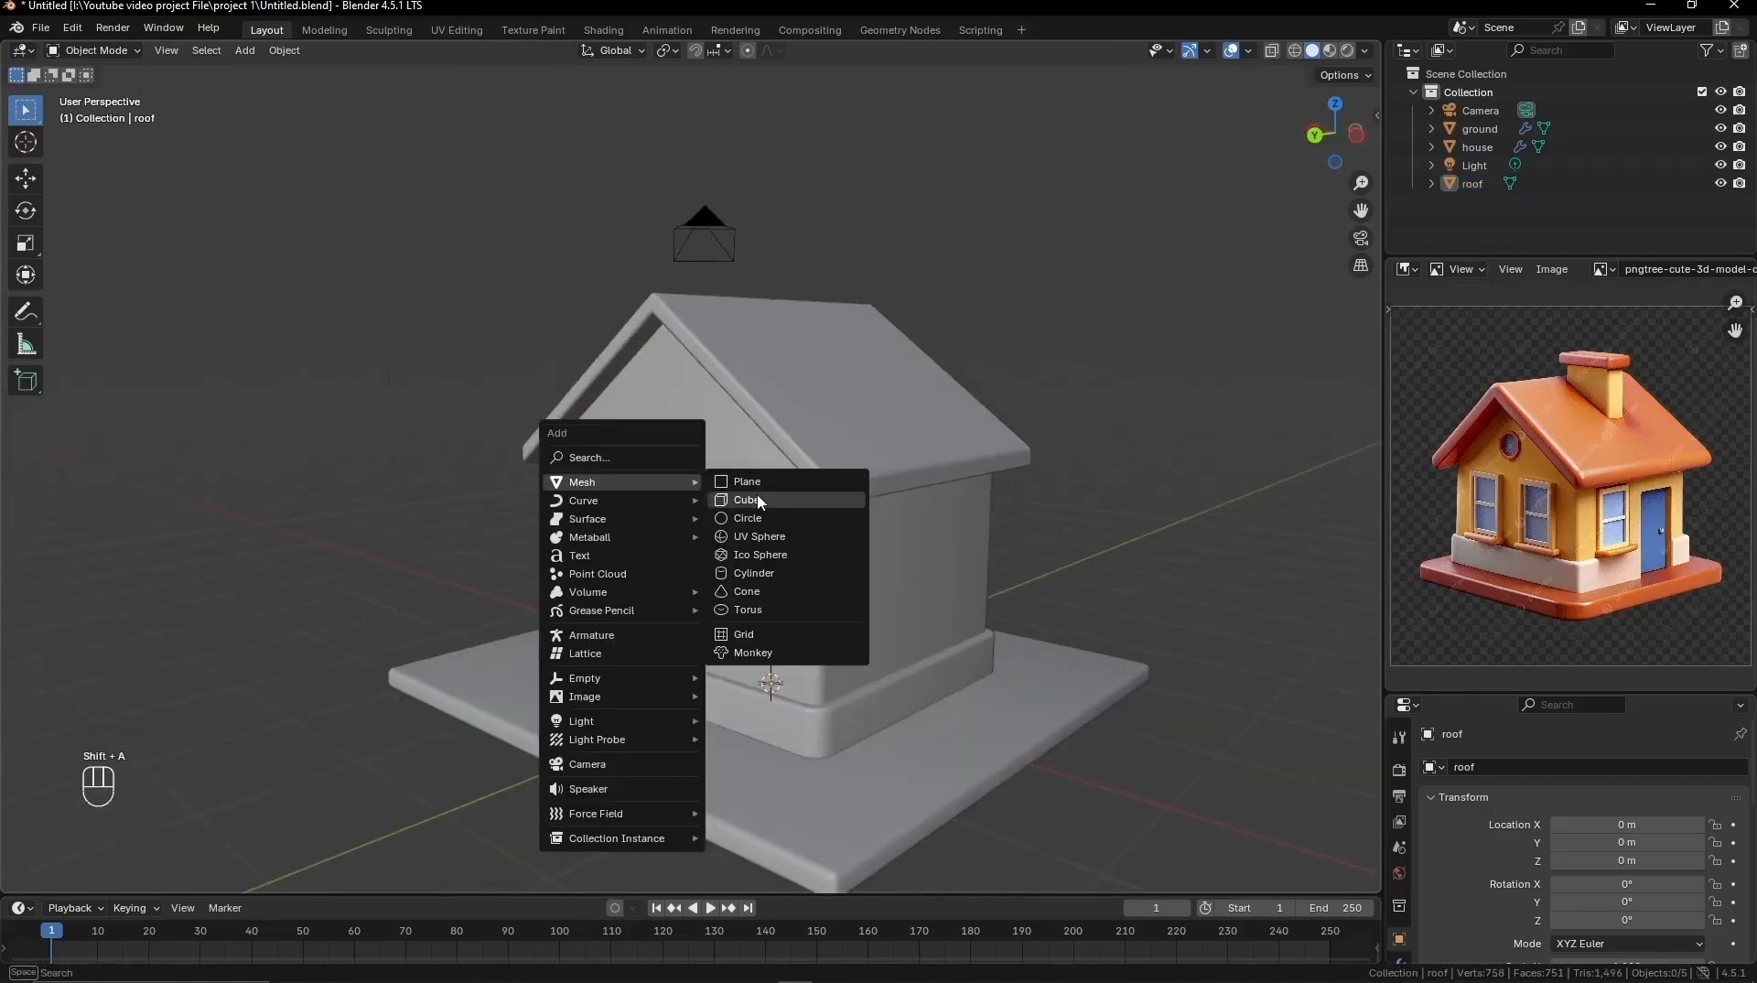
click(758, 502)
key(g)
click(475, 608)
middle_drag(476, 607, 635, 654)
key(g)
click(1007, 647)
key(a)
key(s)
click(804, 587)
Step: Sink the cube into the gable wall and shape it as a window, scaling it 1.44 along Z and about 1.213 along X
key(g)
key(z)
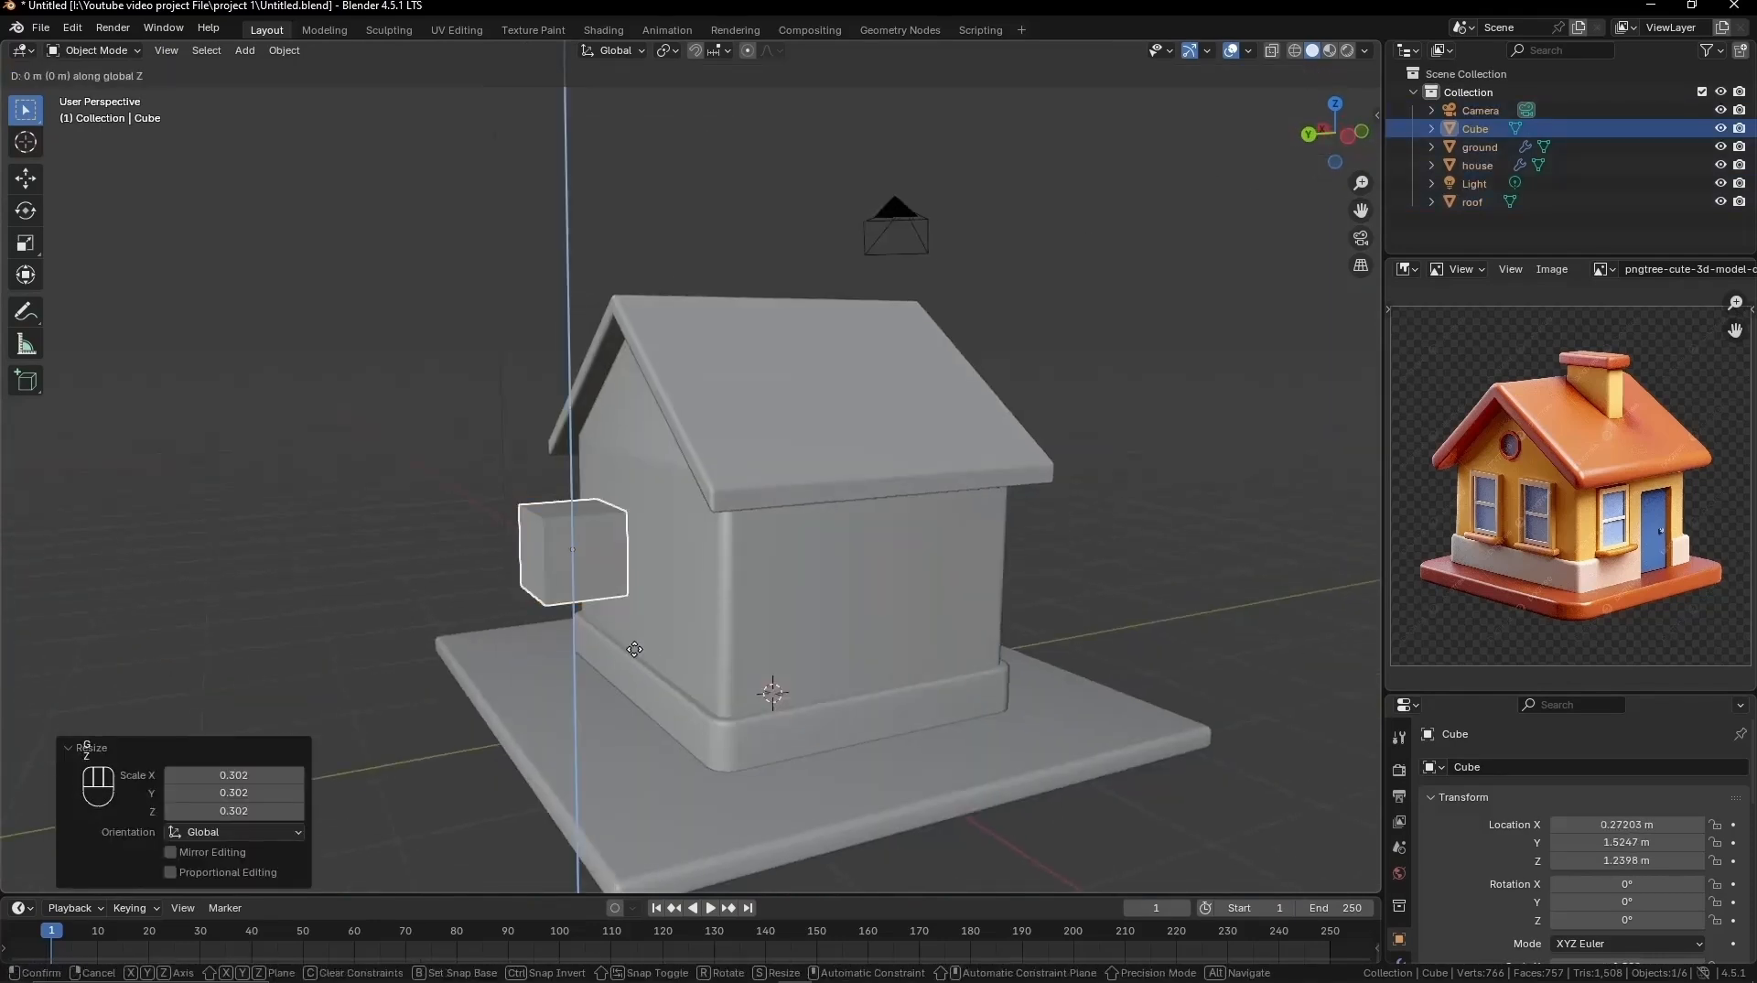
key(x)
key(y)
key(x)
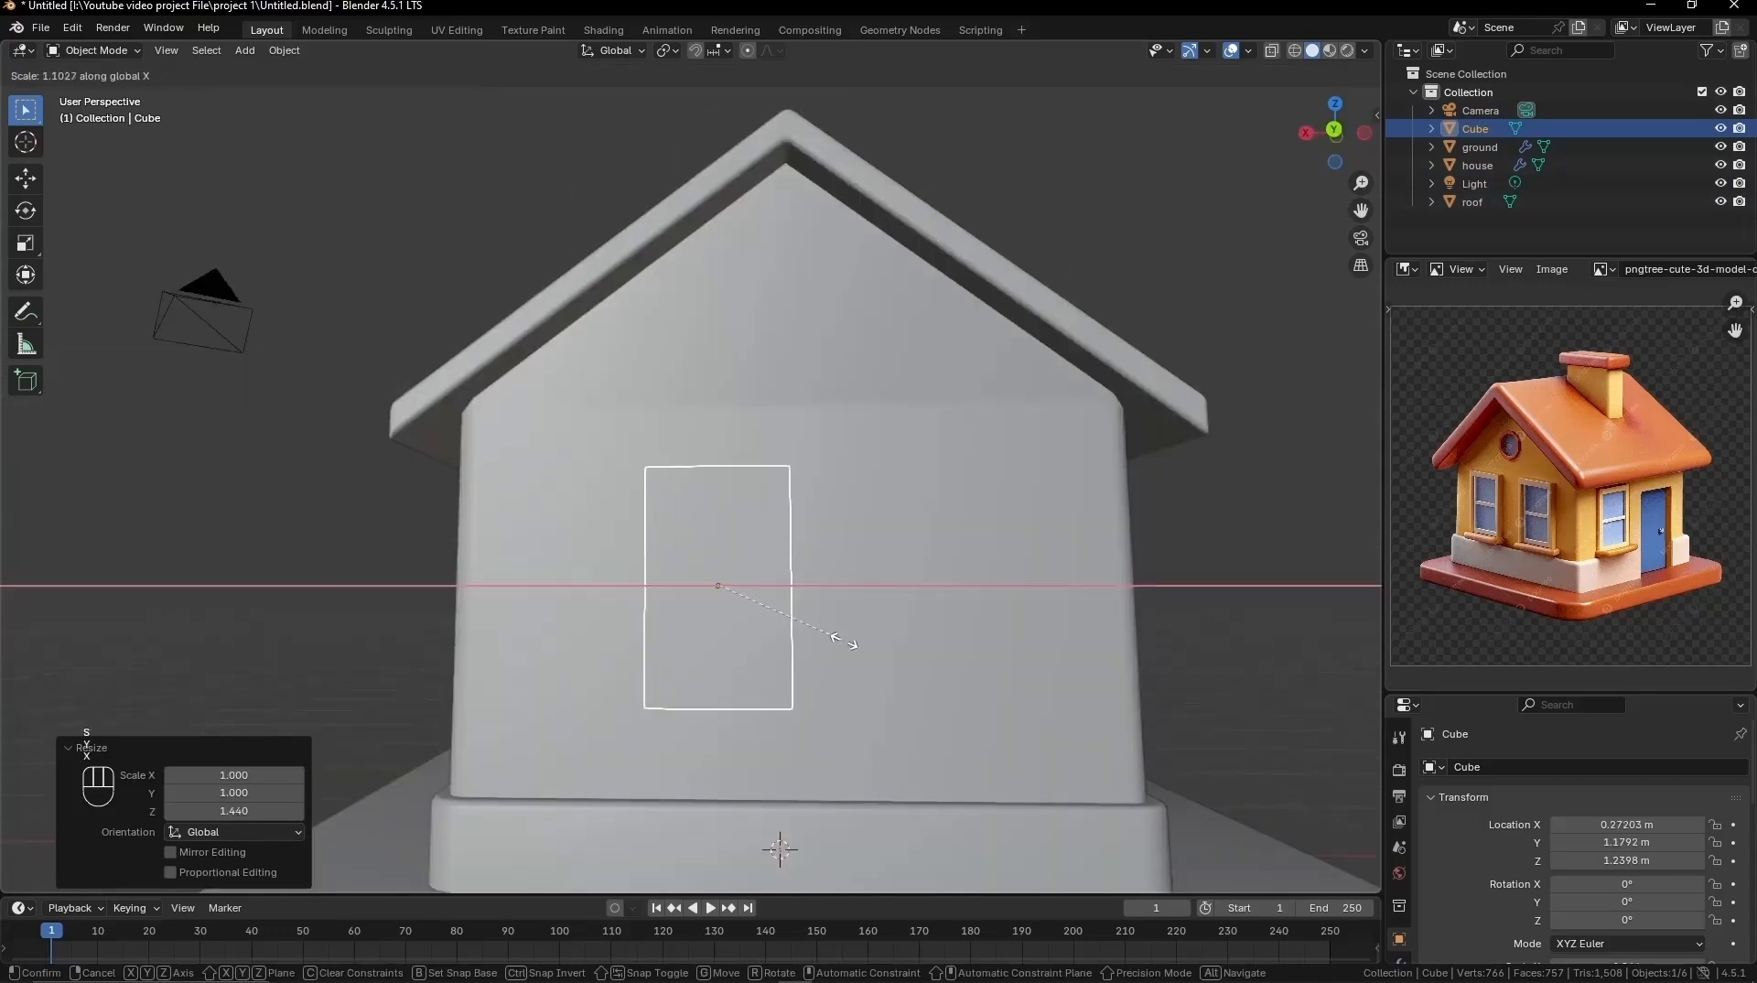
click(847, 635)
Step: Move the window block about 0.226 m along X toward the wall's corner
middle_drag(847, 635, 837, 688)
key(g)
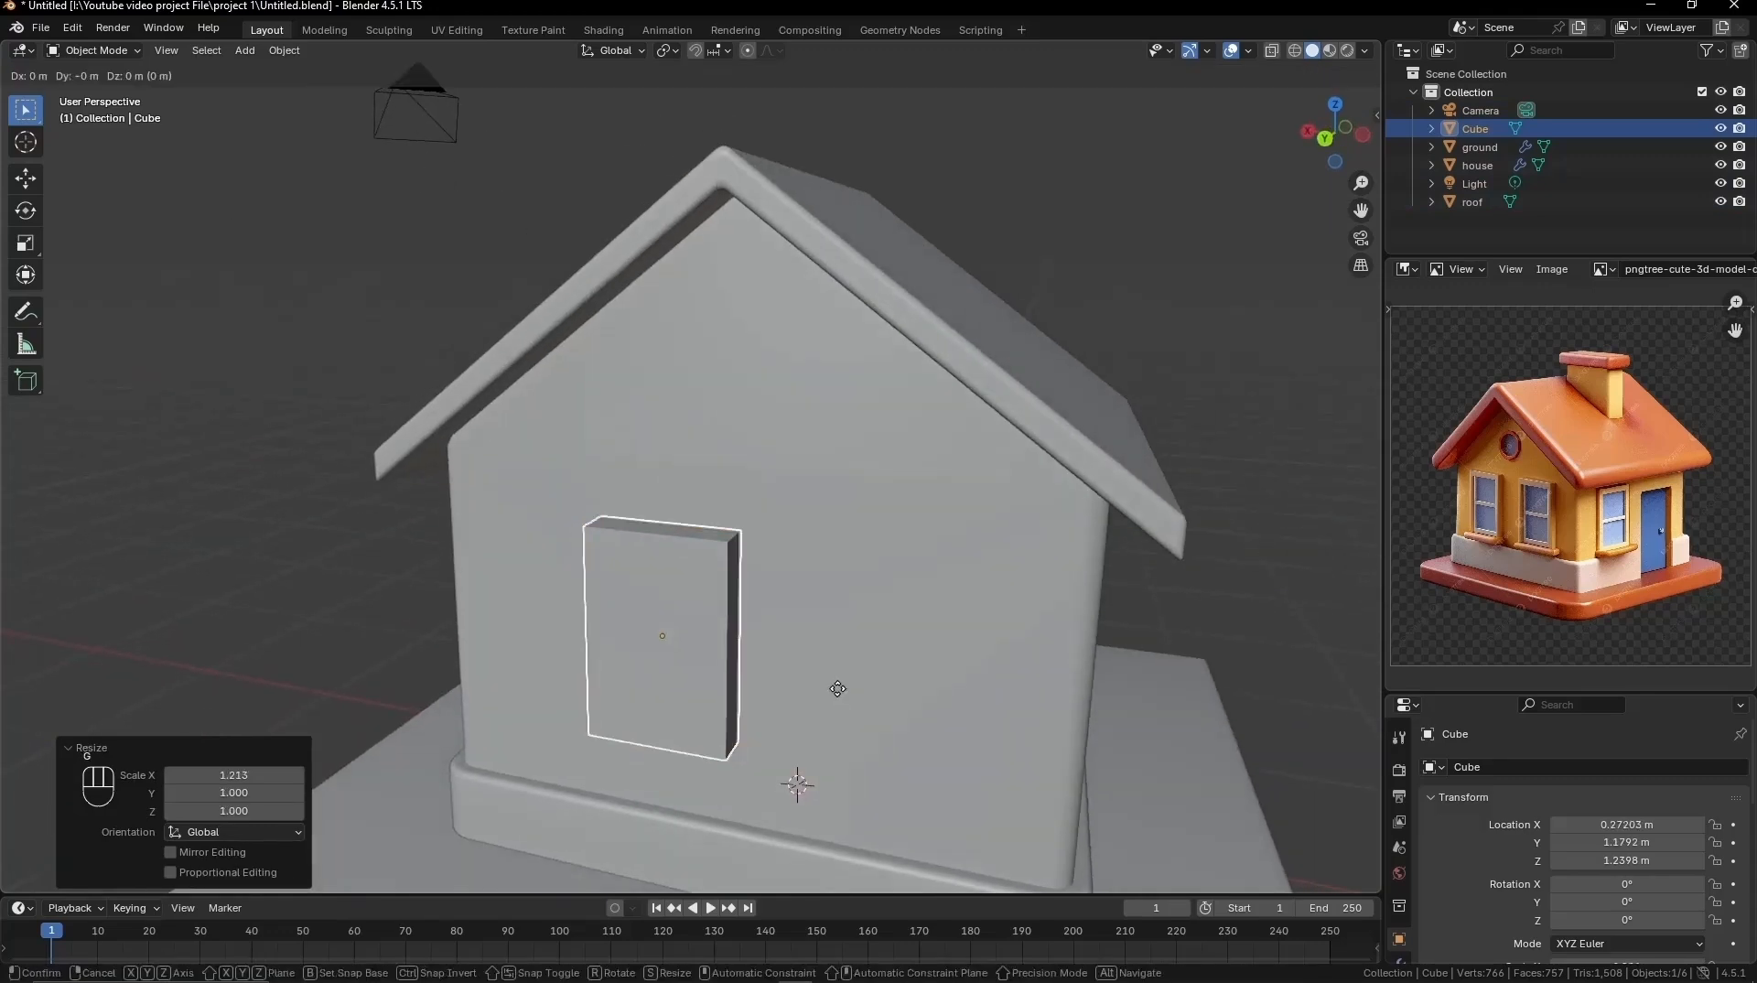
key(x)
click(785, 697)
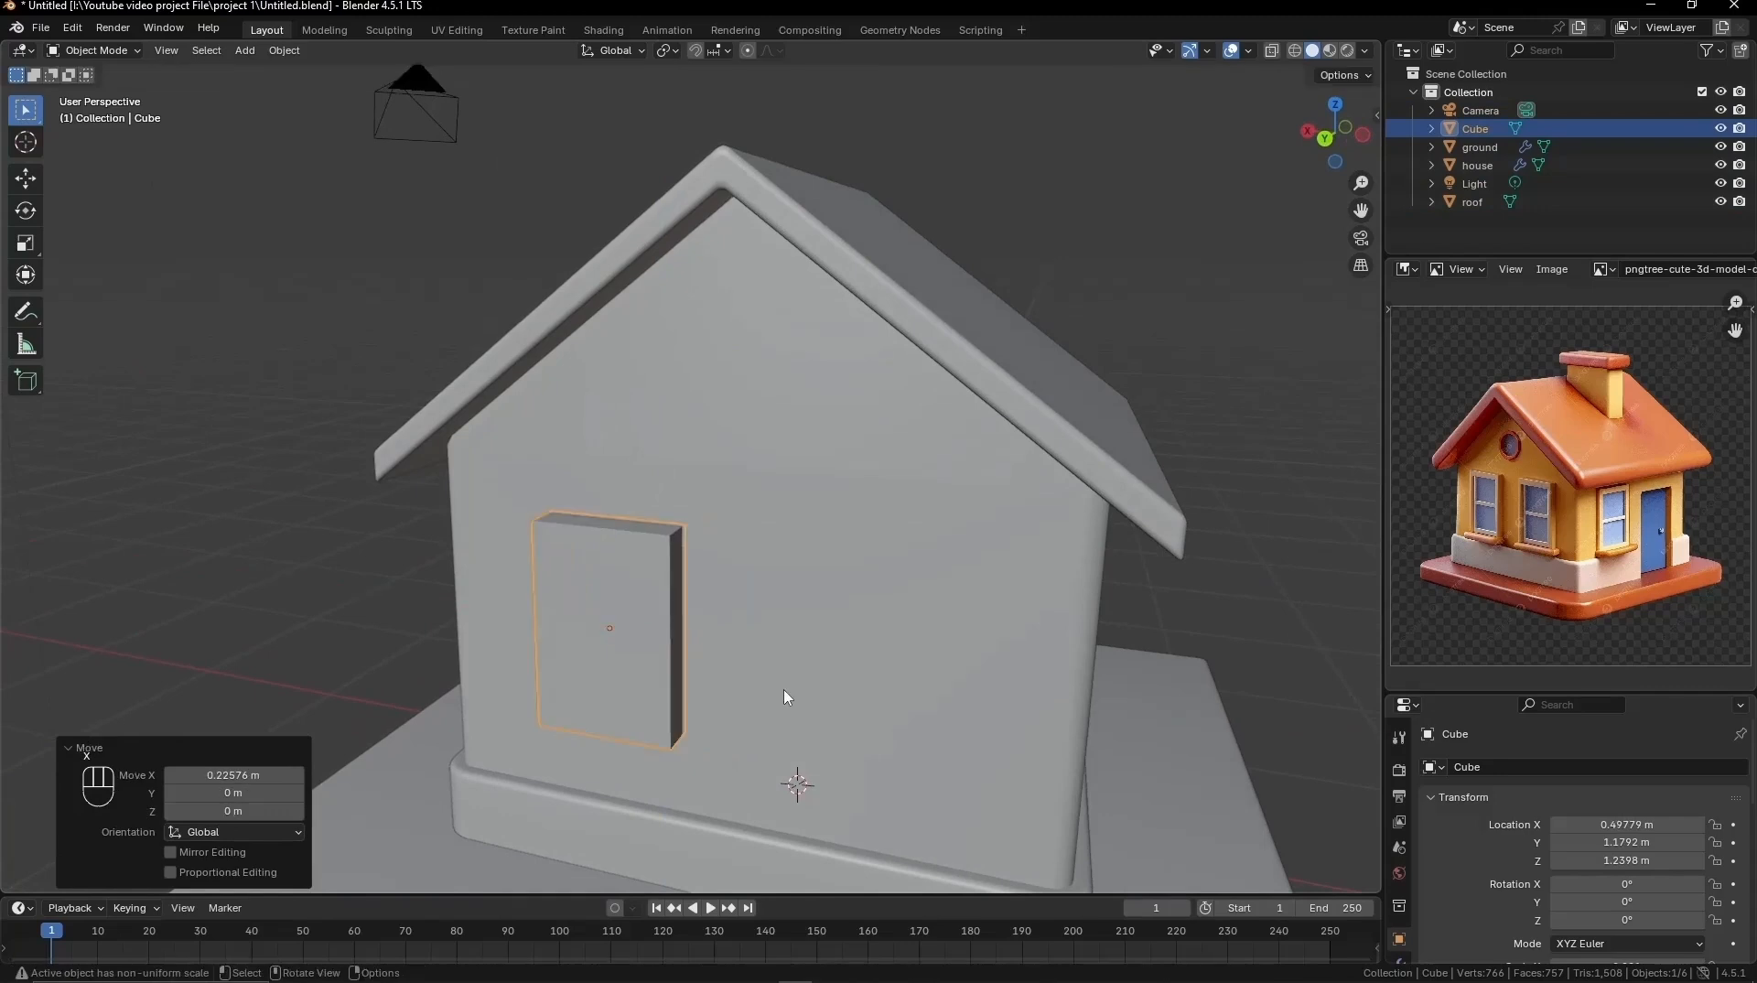
key(shift+d)
right_click(783, 689)
key(Delete)
Step: Start editing the window block's mesh, try to inset all of its faces at once, and undo the inset
middle_drag(509, 635, 738, 628)
click(738, 628)
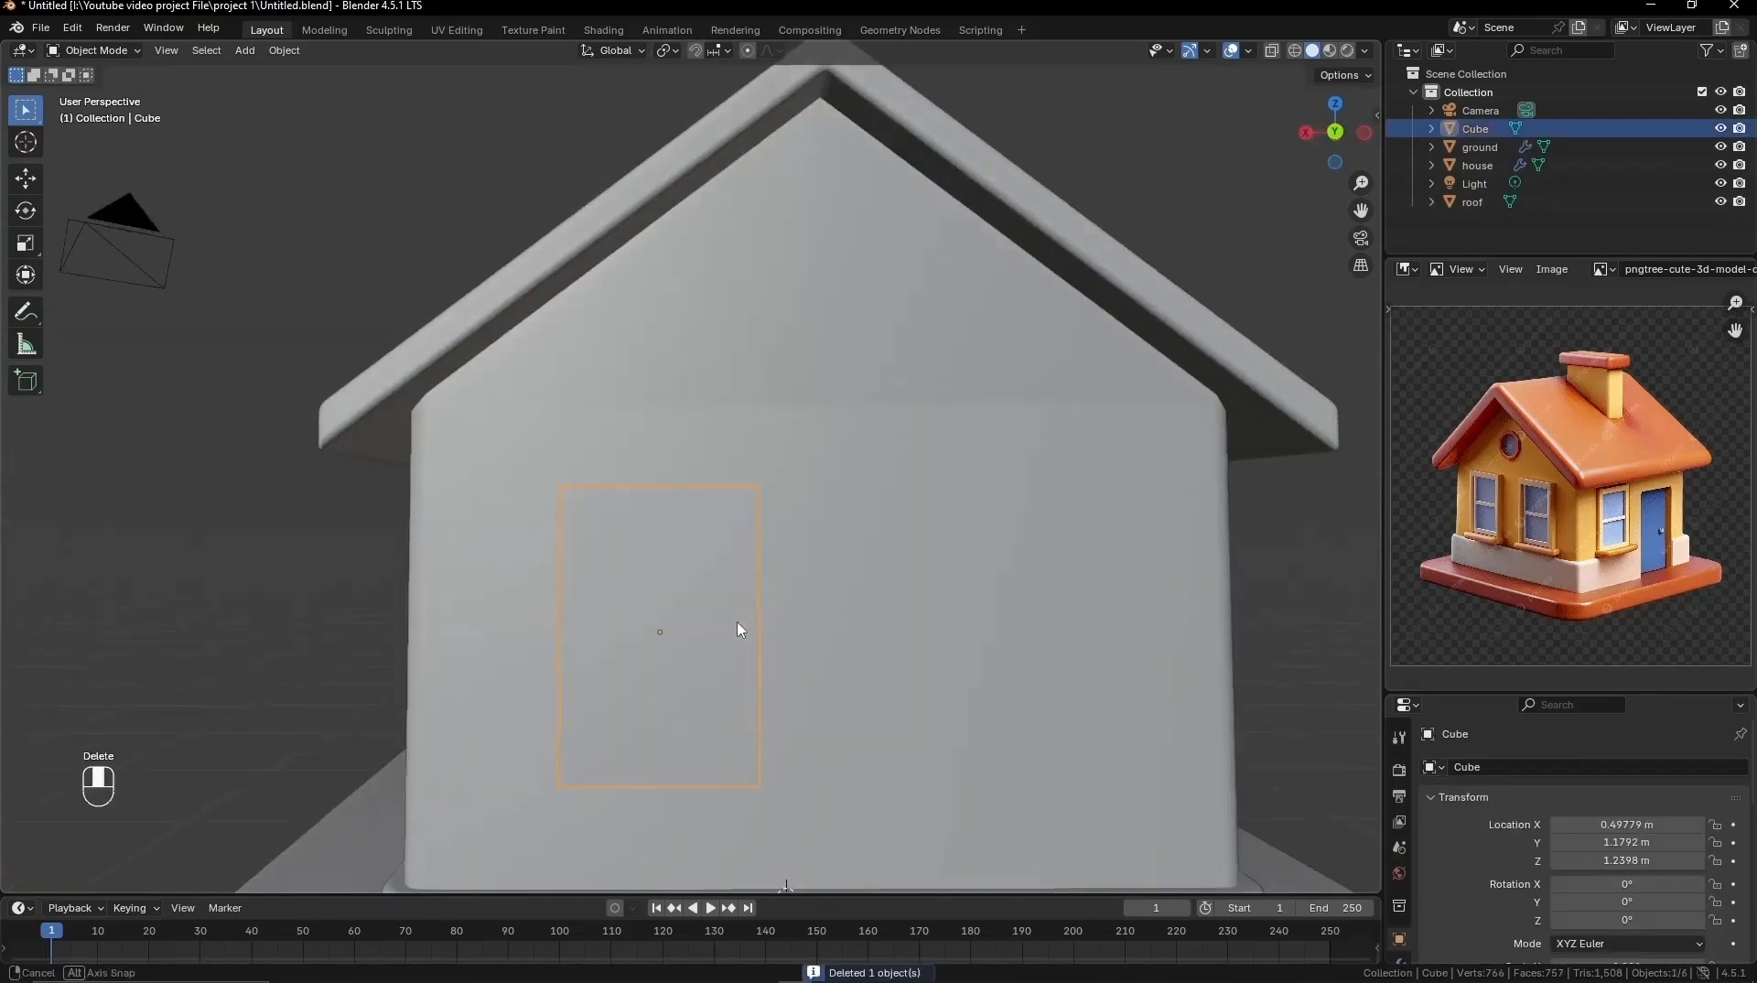
key(Tab)
key(e)
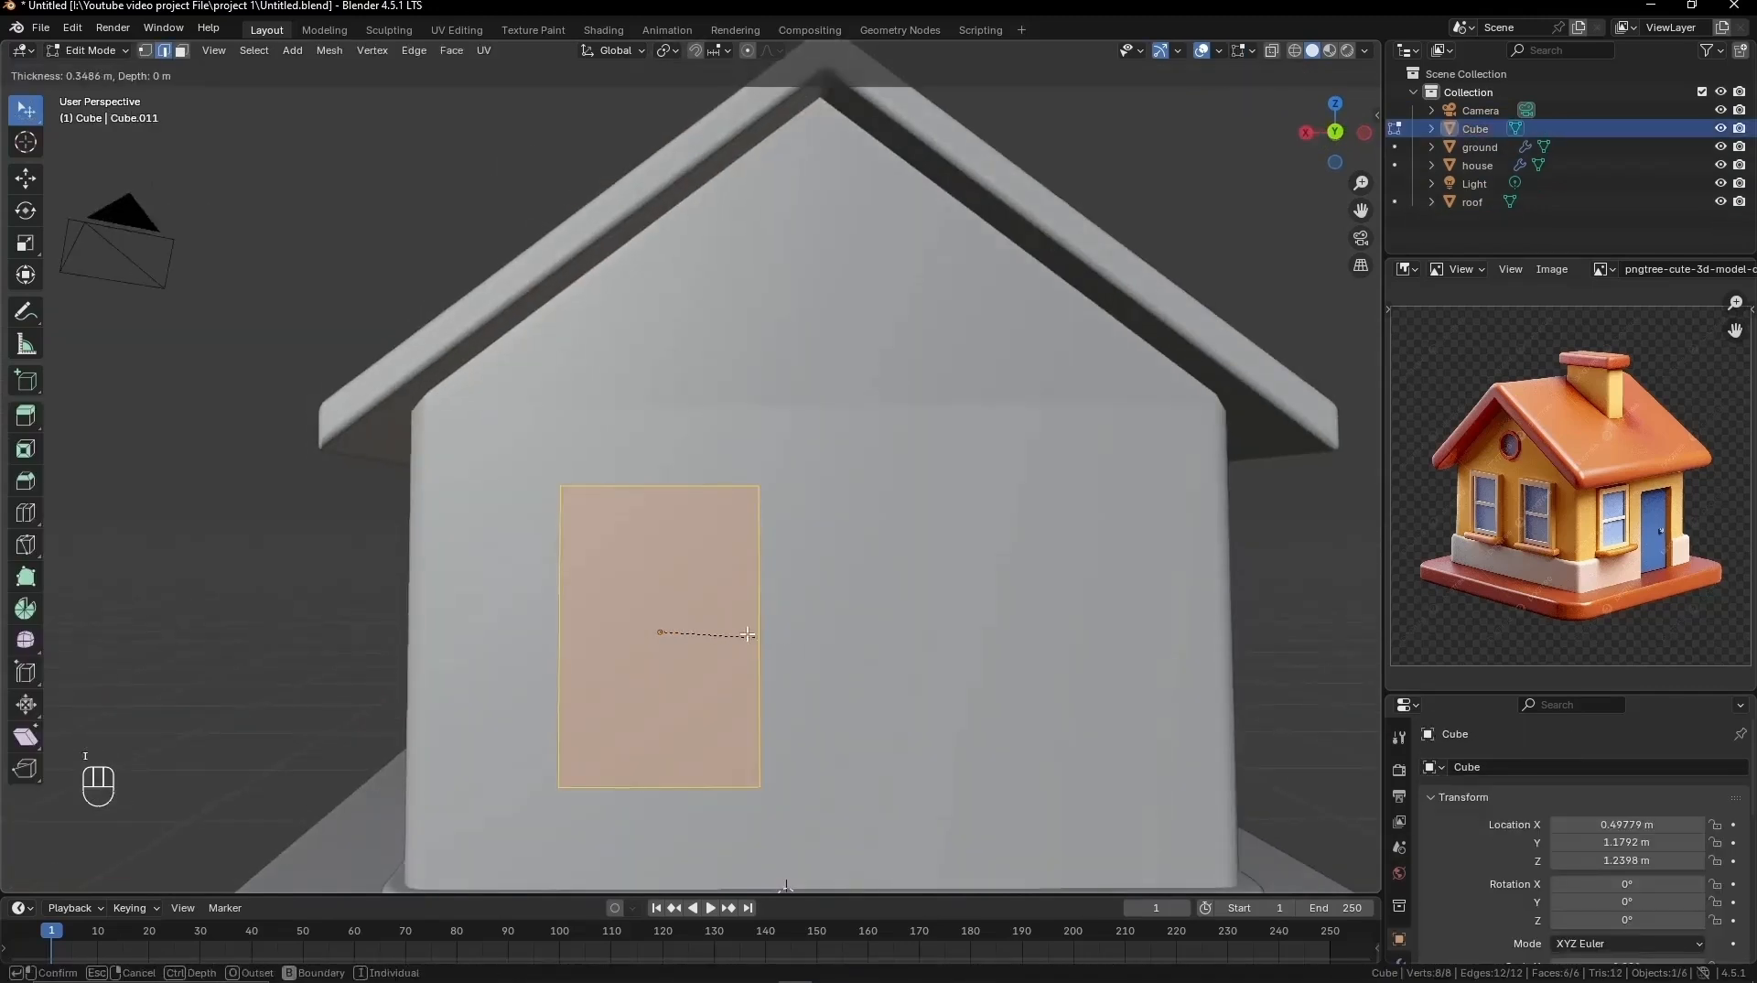
click(784, 628)
key(ctrl+z)
Step: Inset the window block's front face by about 0.108 m and extrude the inner face inward by about 0.055 m
middle_drag(851, 647, 870, 678)
key(3)
click(595, 677)
key(i)
click(826, 732)
scroll(851, 710, up, 2)
key(e)
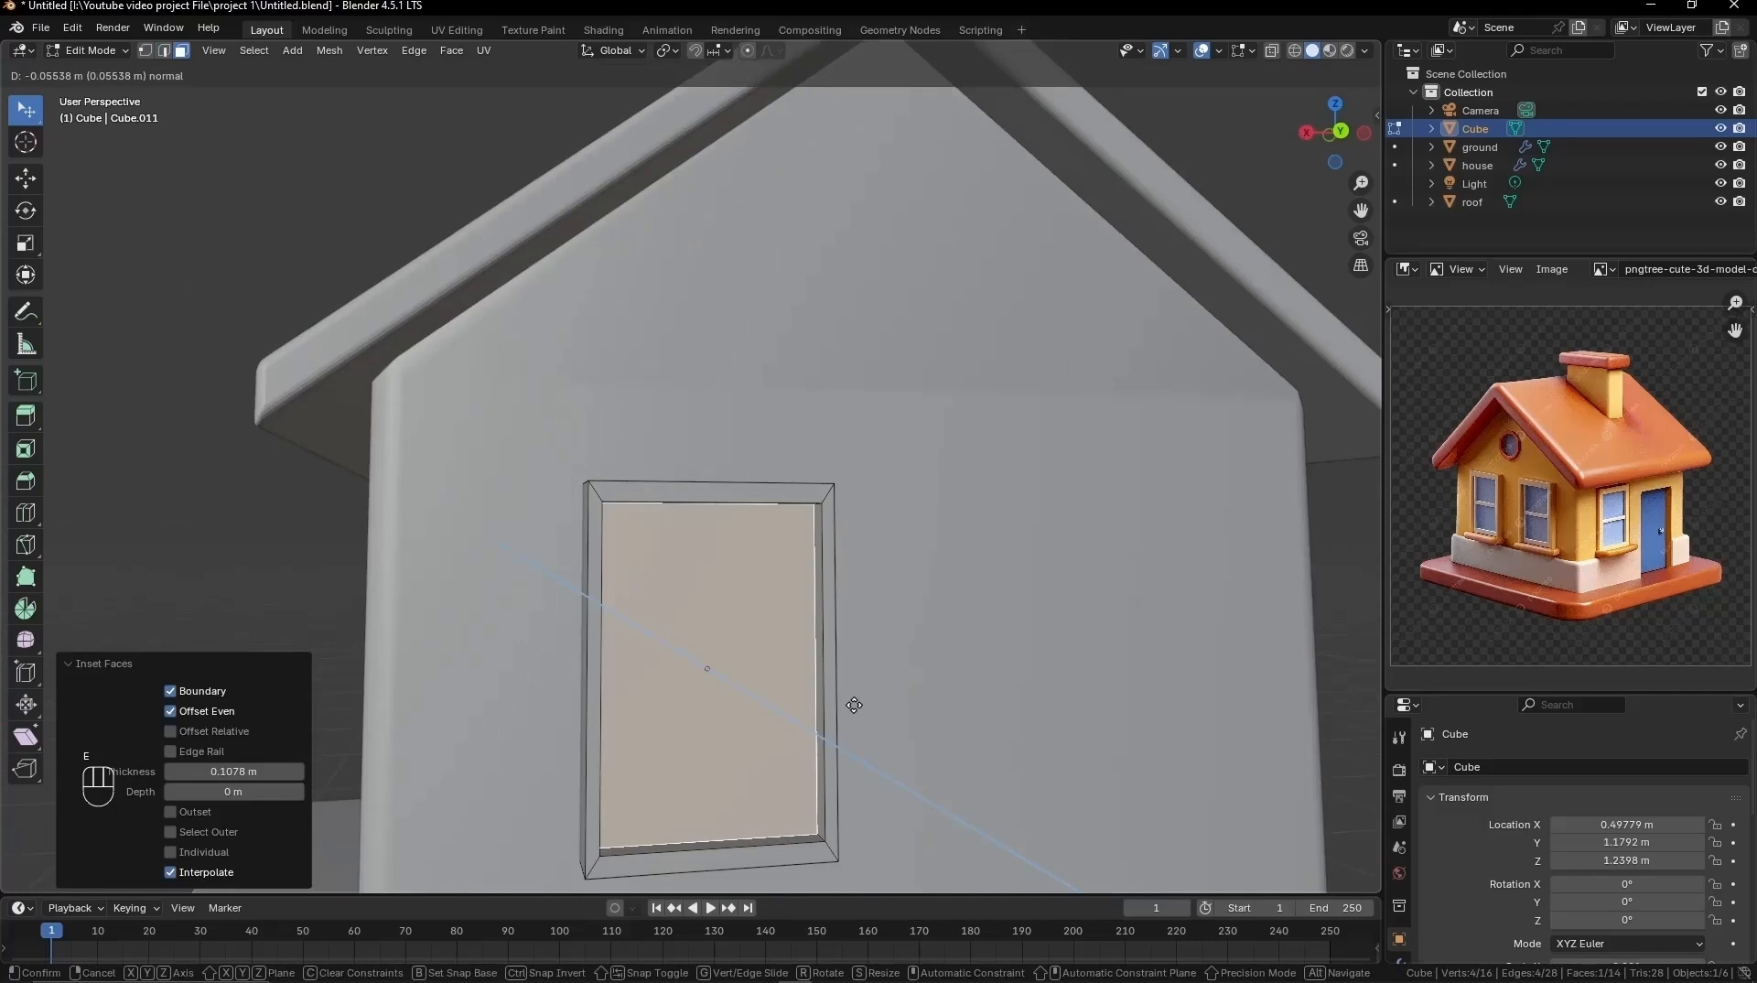
click(851, 707)
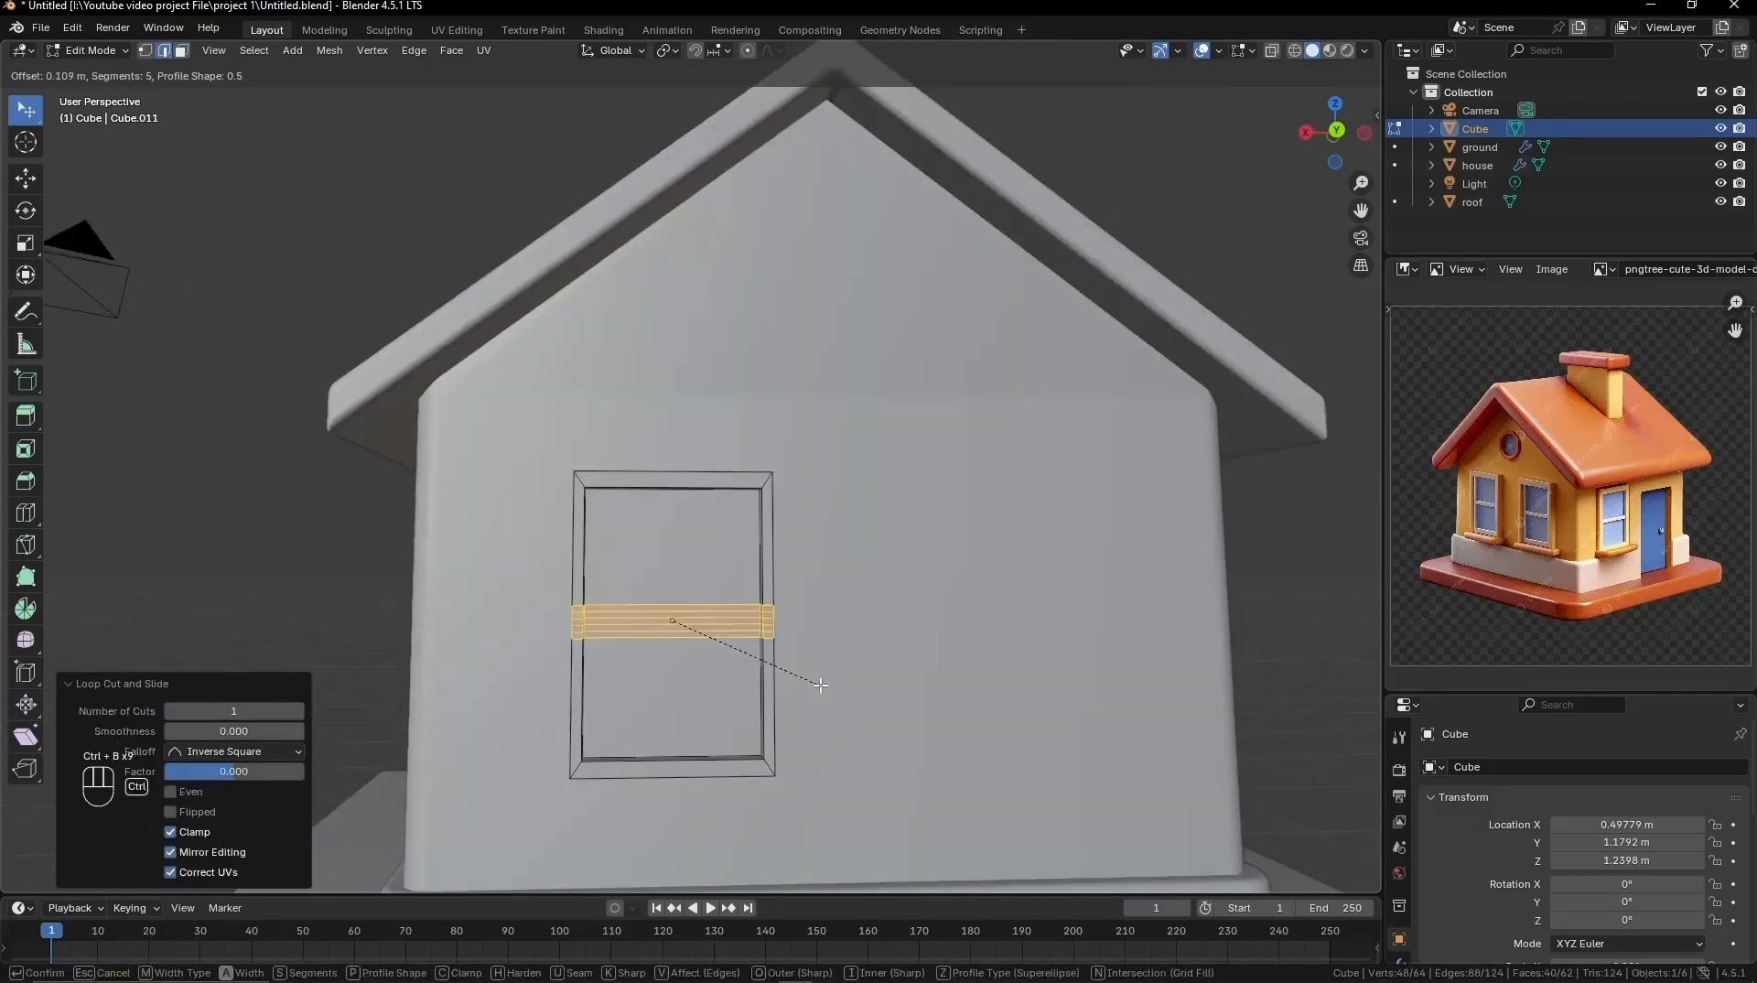
Step: Add a centred horizontal loop cut across the window and bevel it into a 1-segment bar about 0.04 m in offset
scroll(817, 685, up, 2)
scroll(818, 684, down, 1)
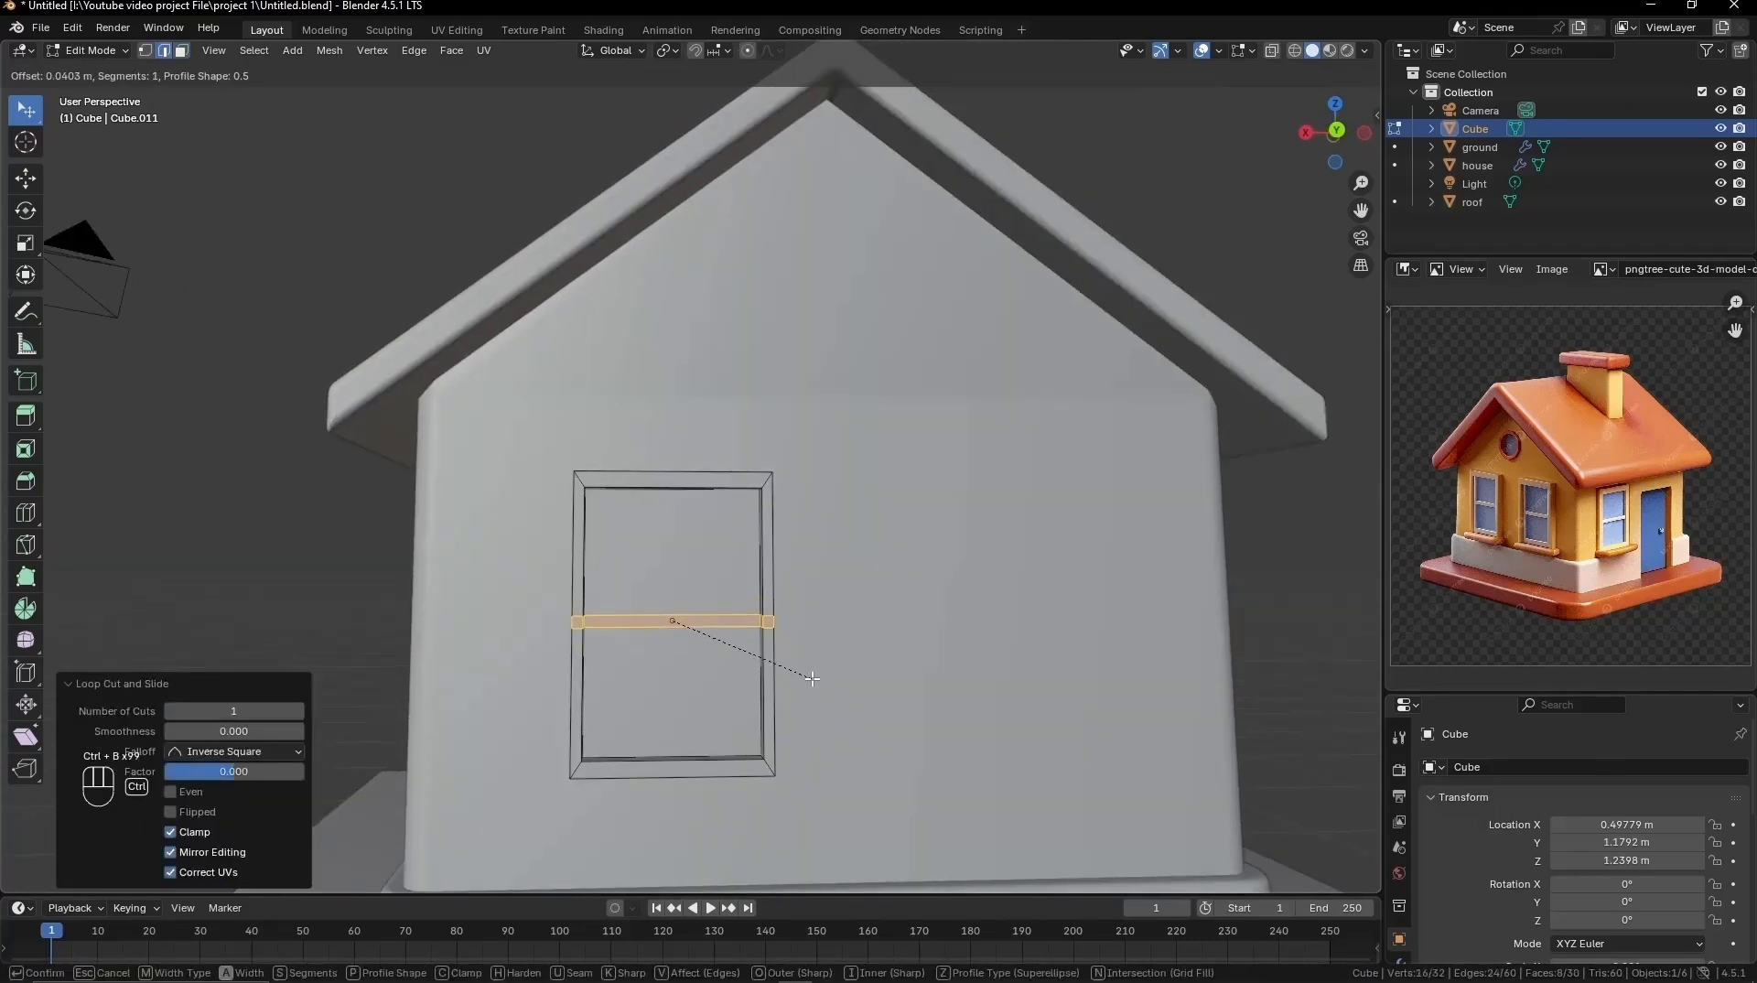
click(812, 678)
Step: Add loop cuts close to all four sides of the recessed window pane to outline a thin inner frame
scroll(811, 674, up, 5)
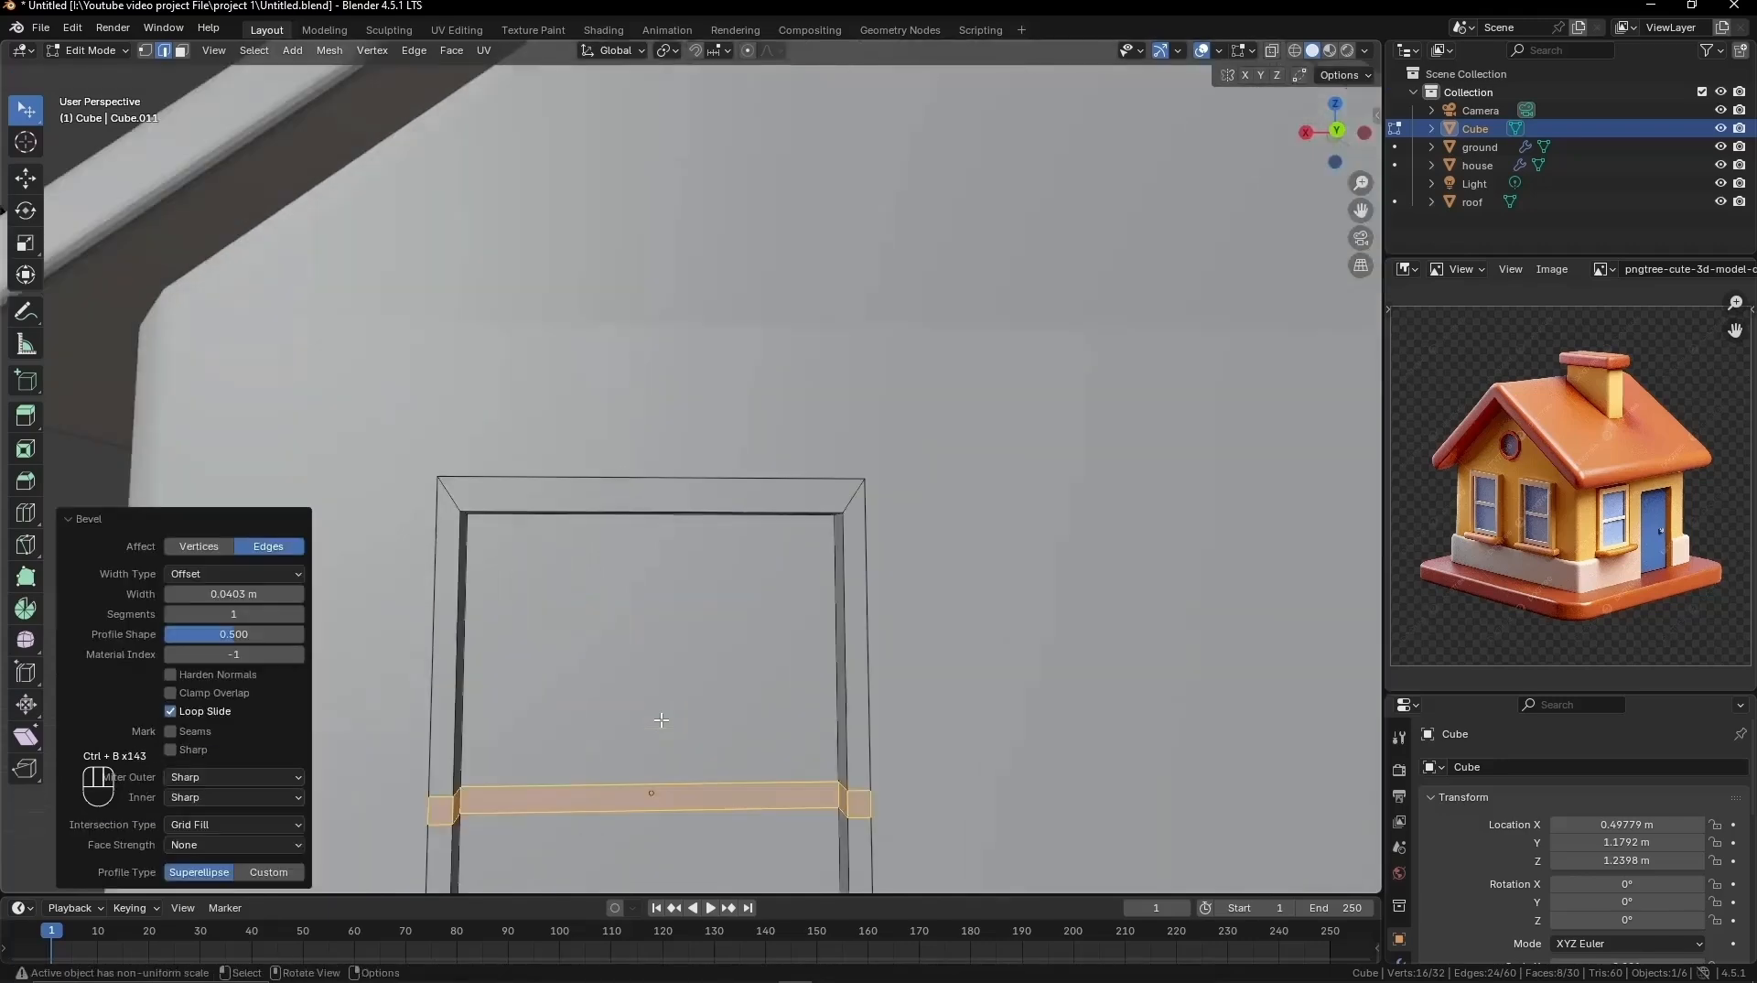
shift+middle_drag(829, 574, 789, 594)
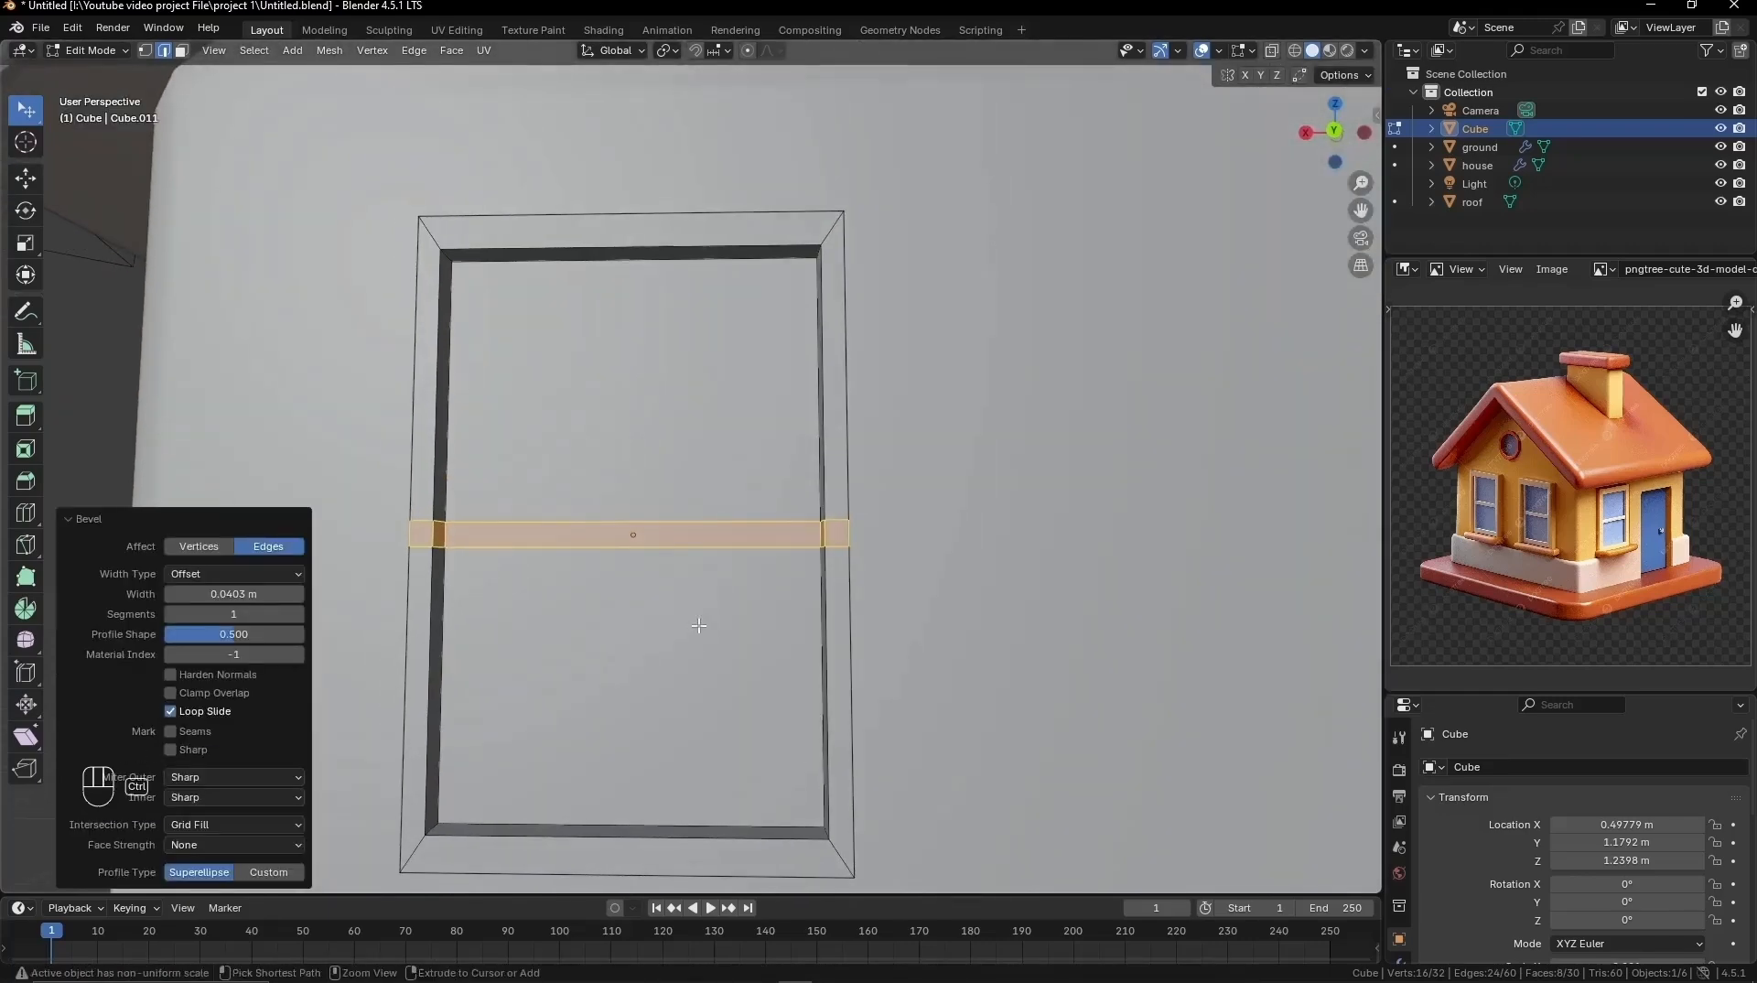
key(ctrl+r)
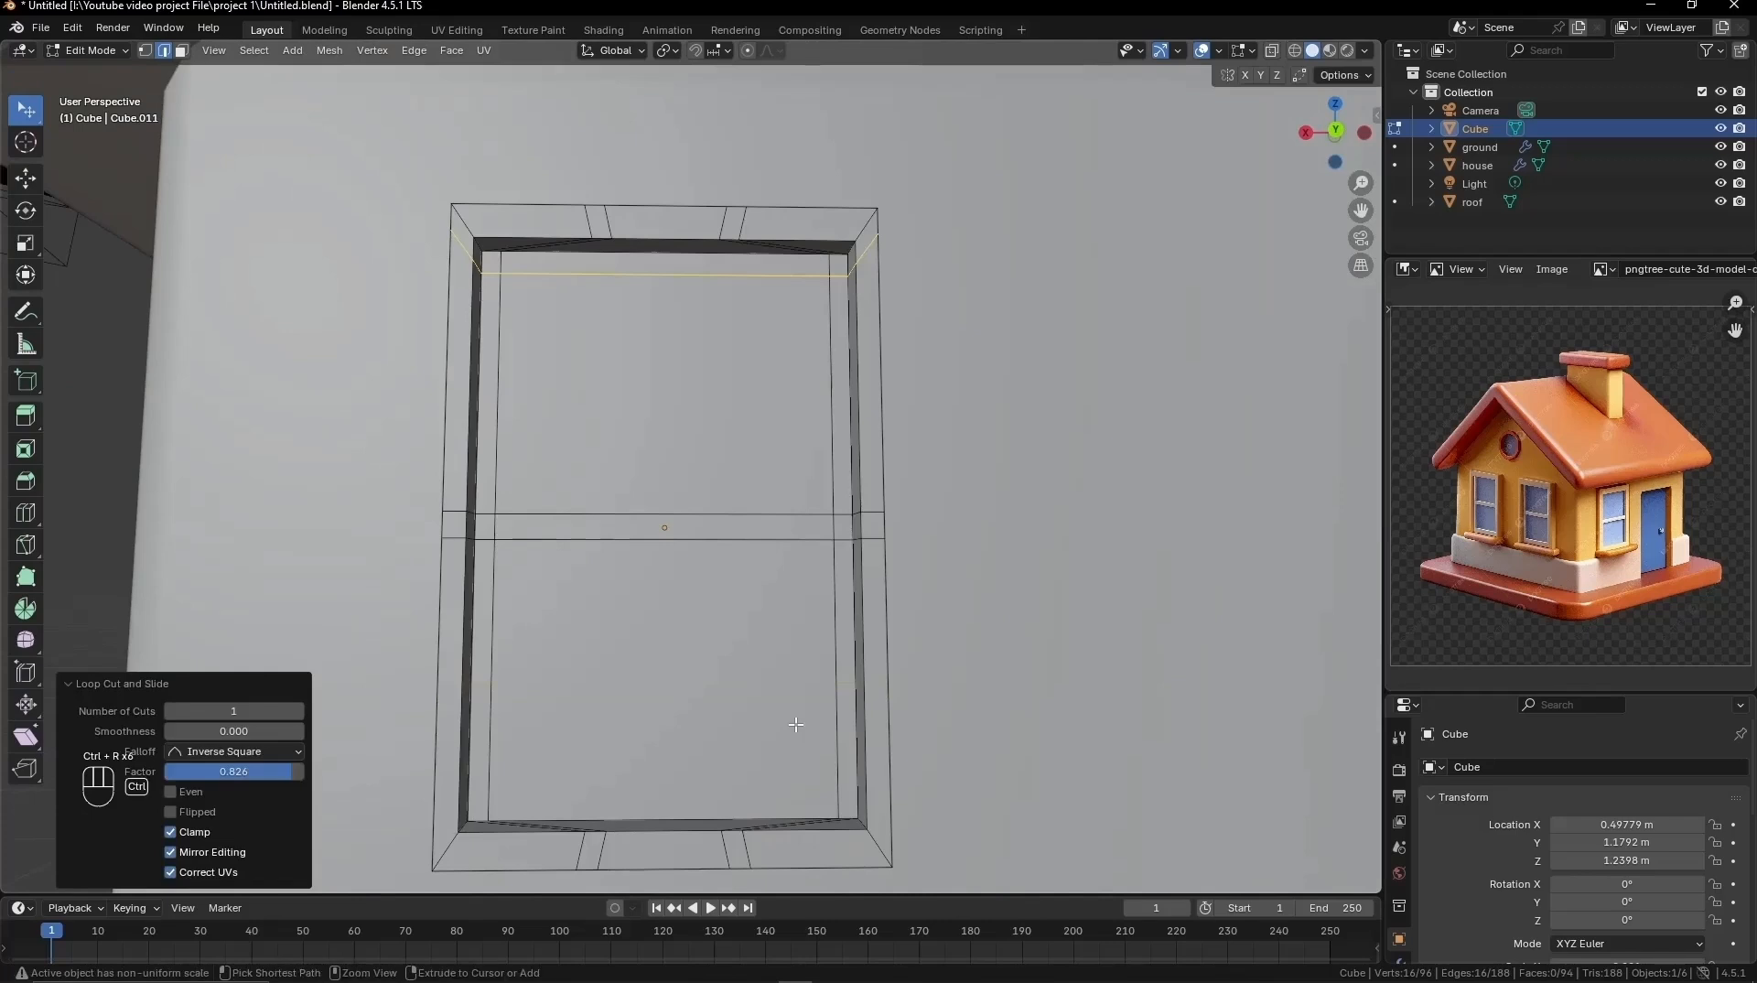
click(818, 702)
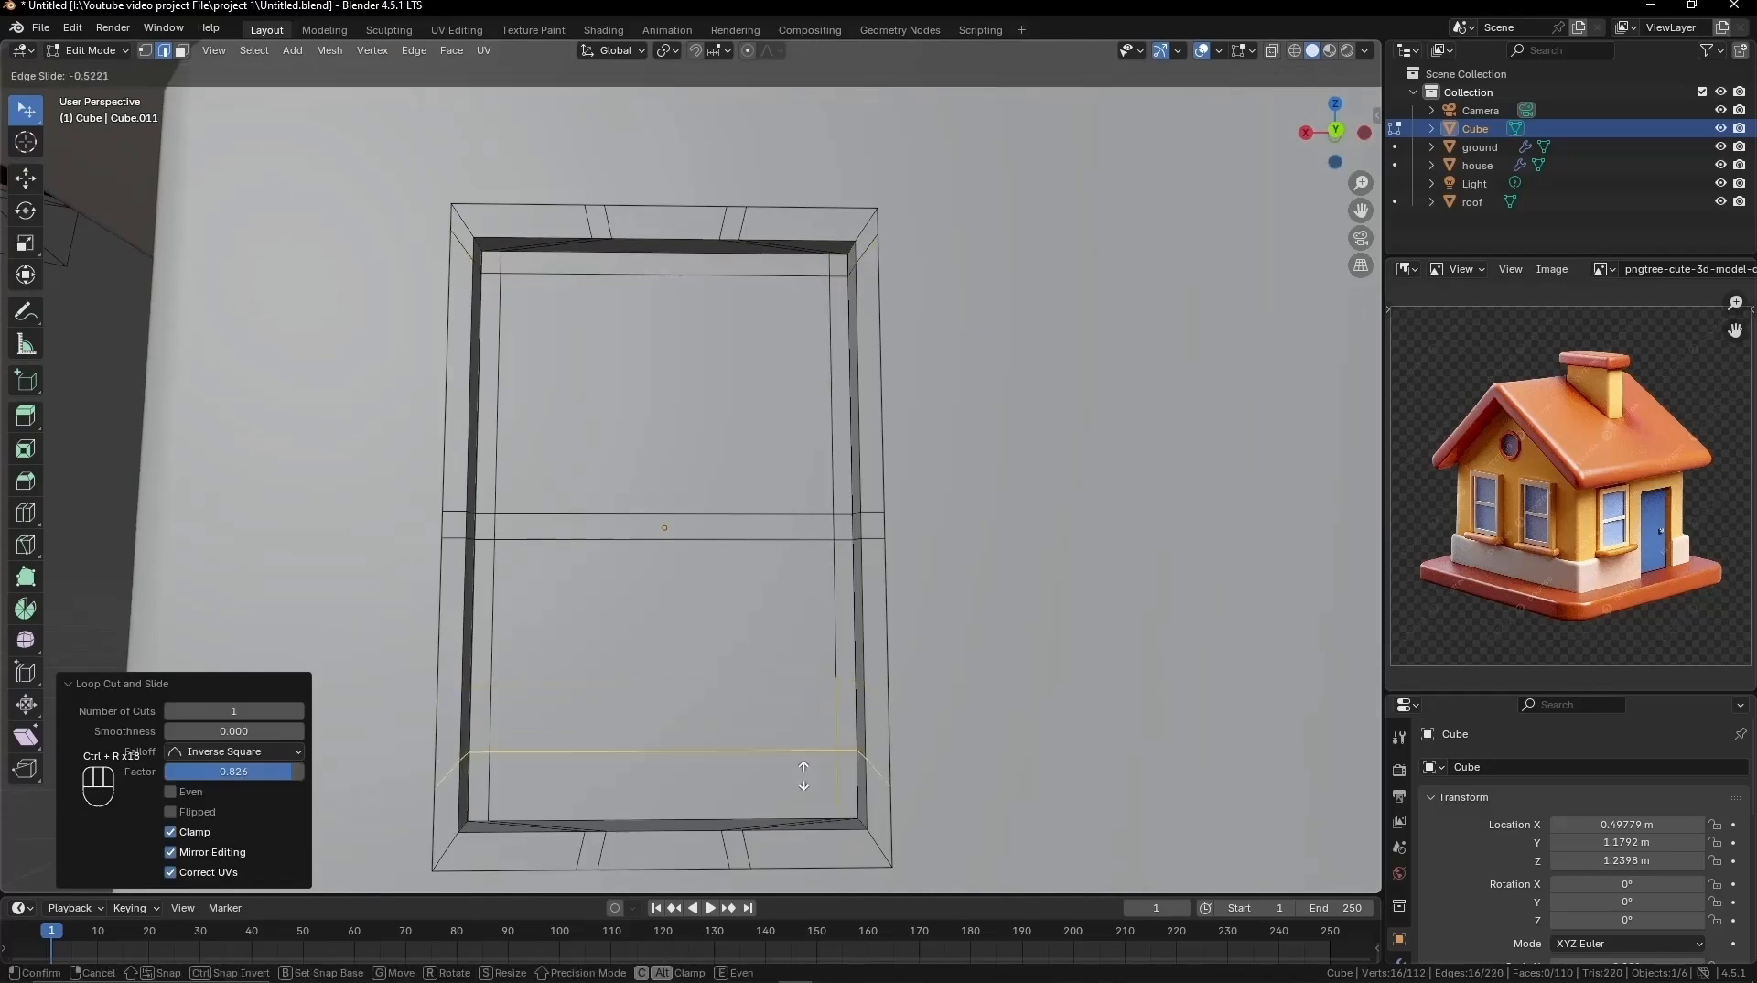
click(810, 821)
click(790, 690)
Step: Select the thin inner frame faces and the middle bar face of the window and extrude them by about 0.023 m
key(3)
click(864, 610)
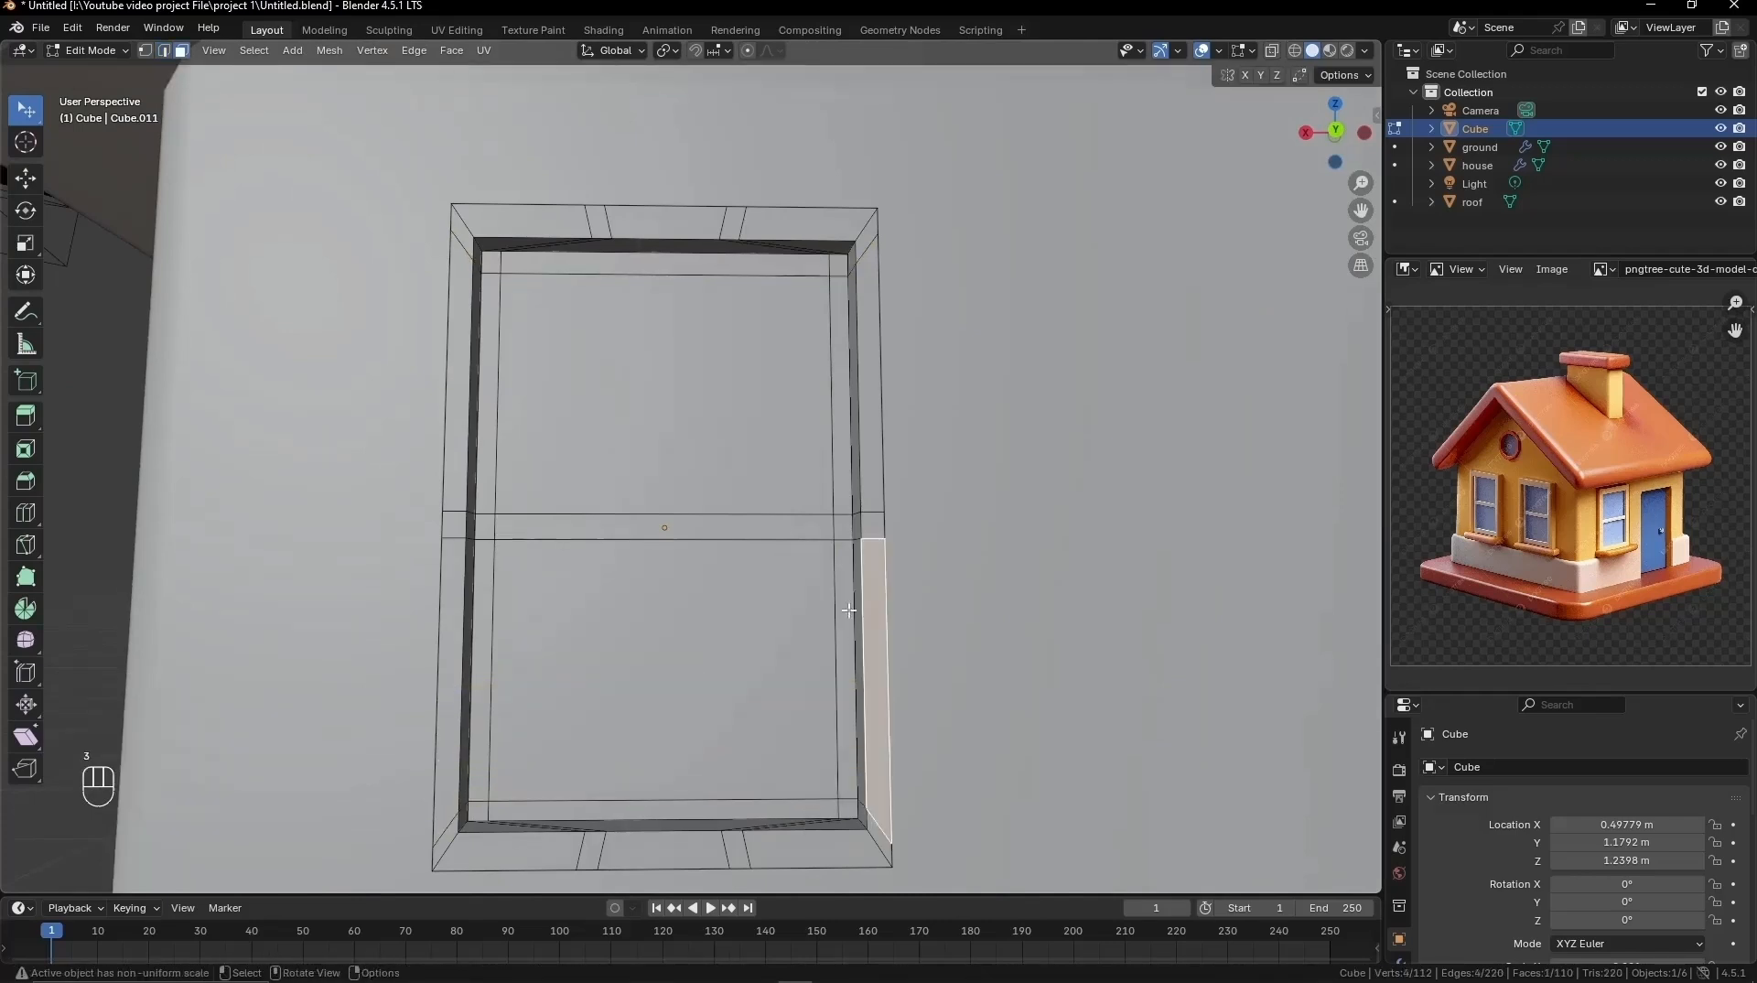
click(843, 529)
shift+click(489, 345)
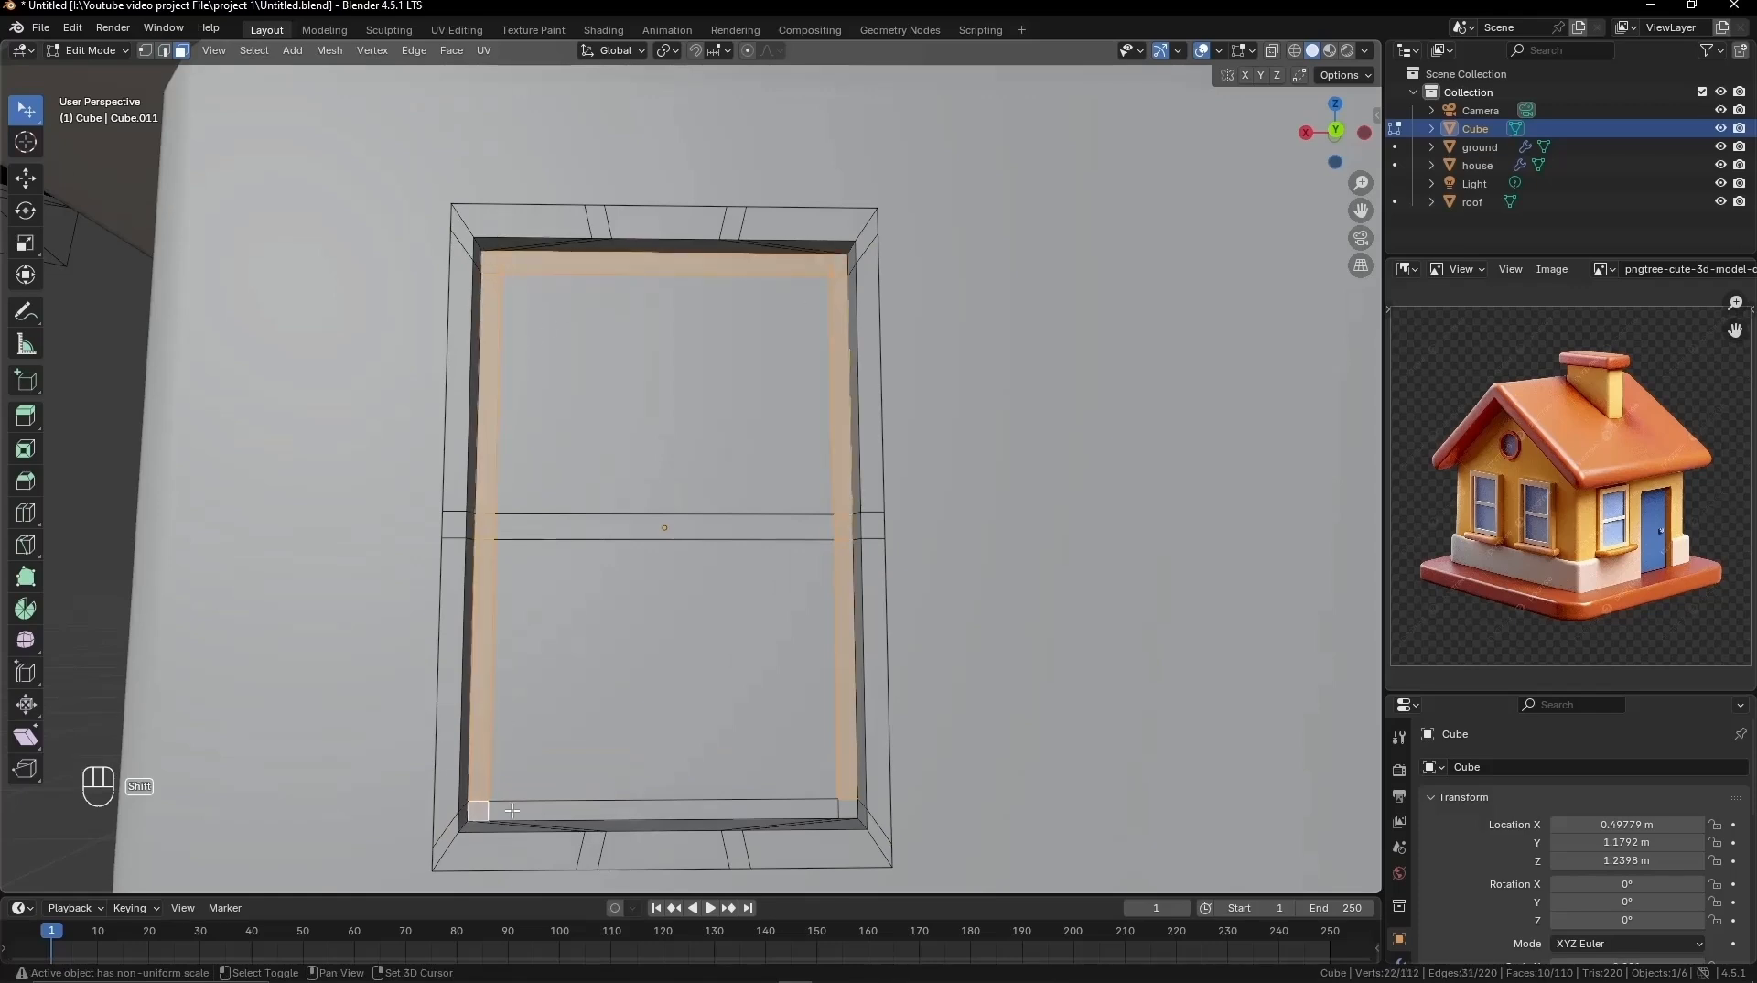
shift+click(739, 534)
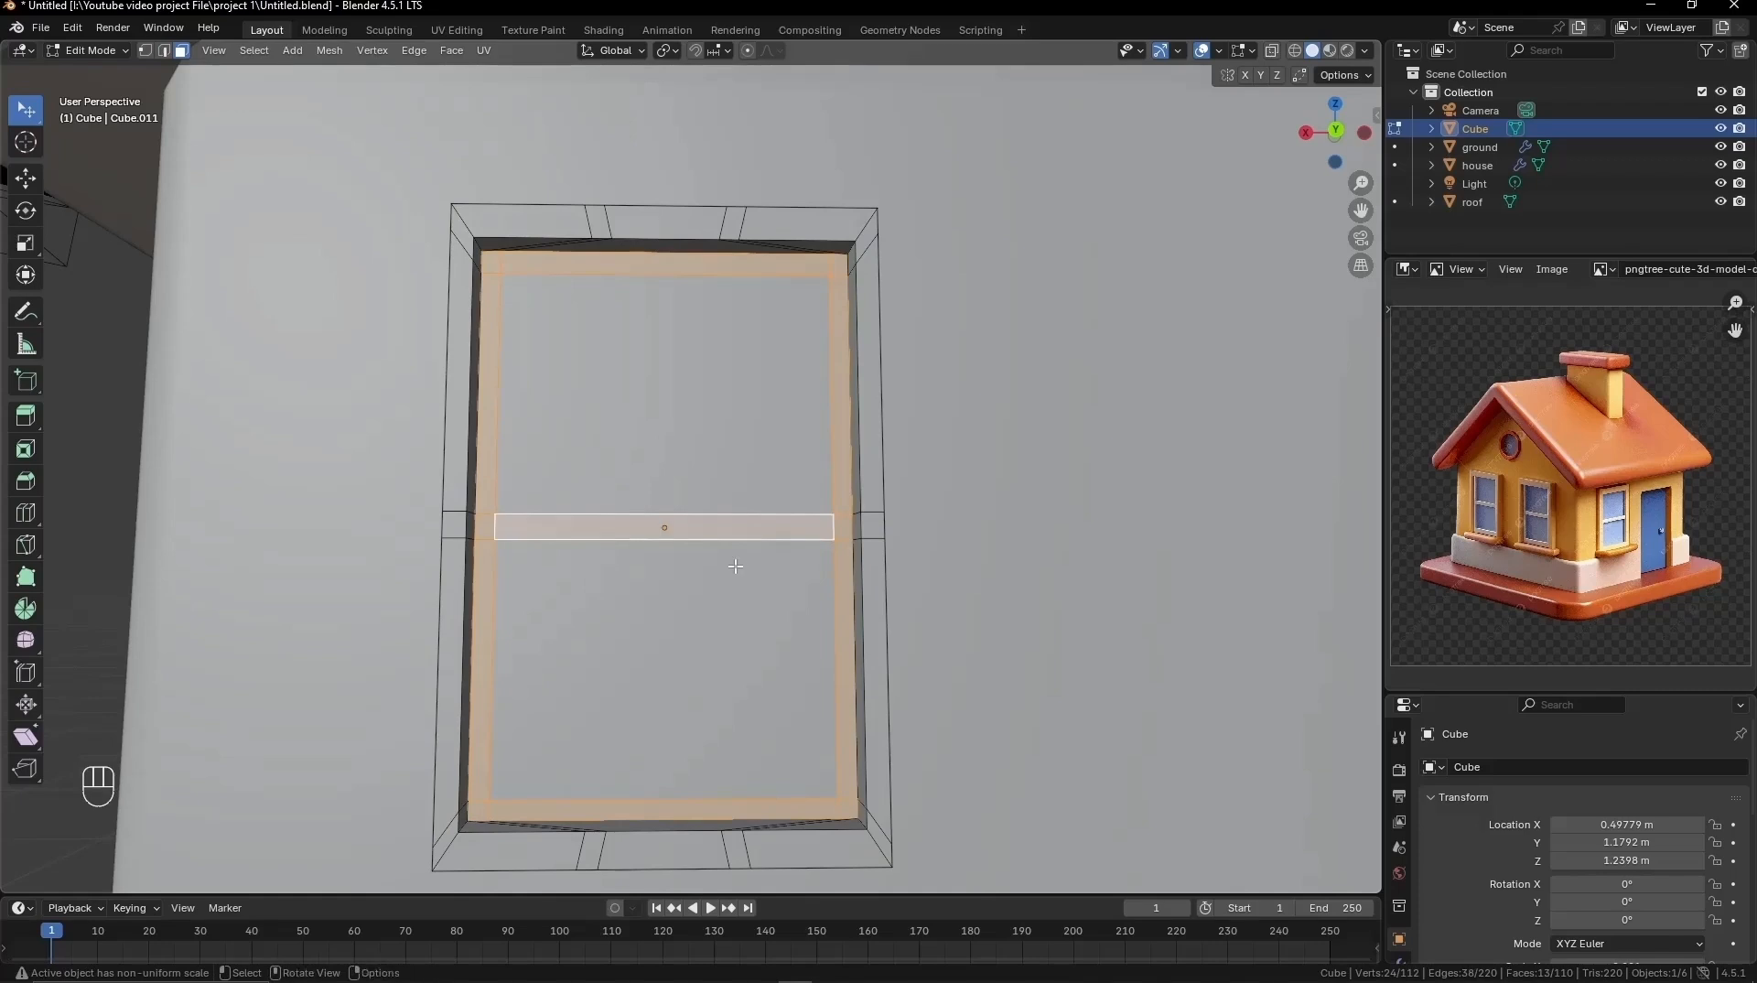
key(e)
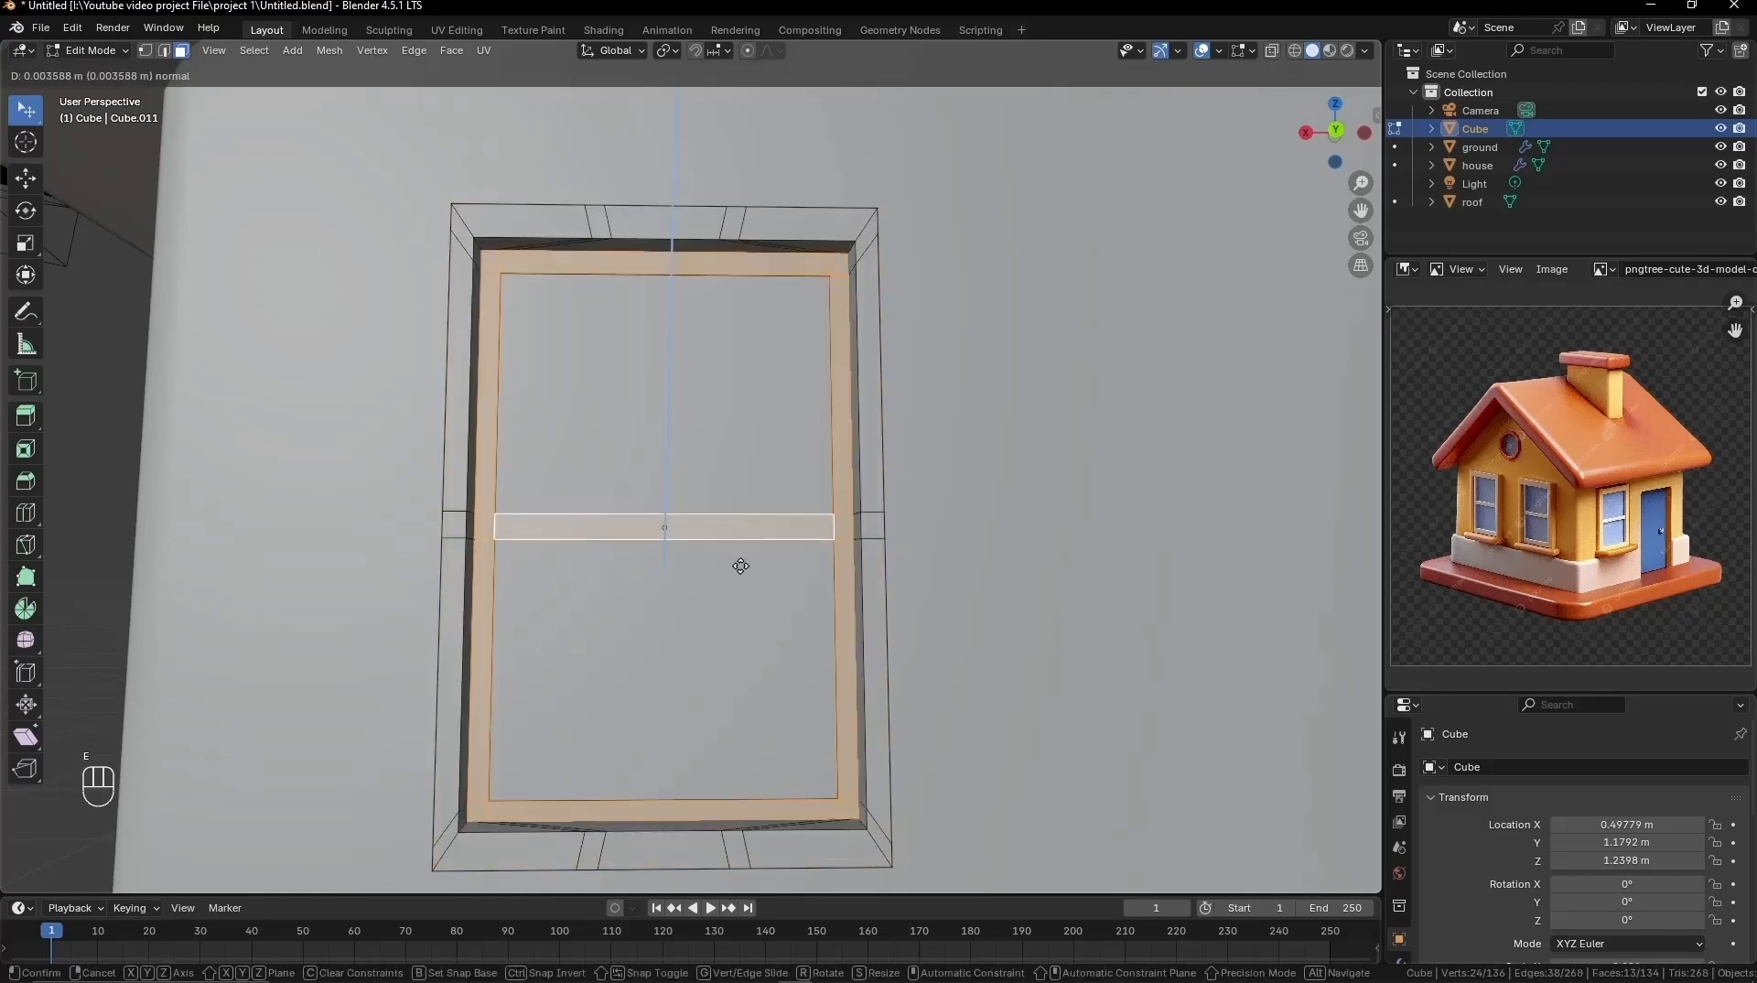
click(741, 562)
scroll(805, 562, up, 5)
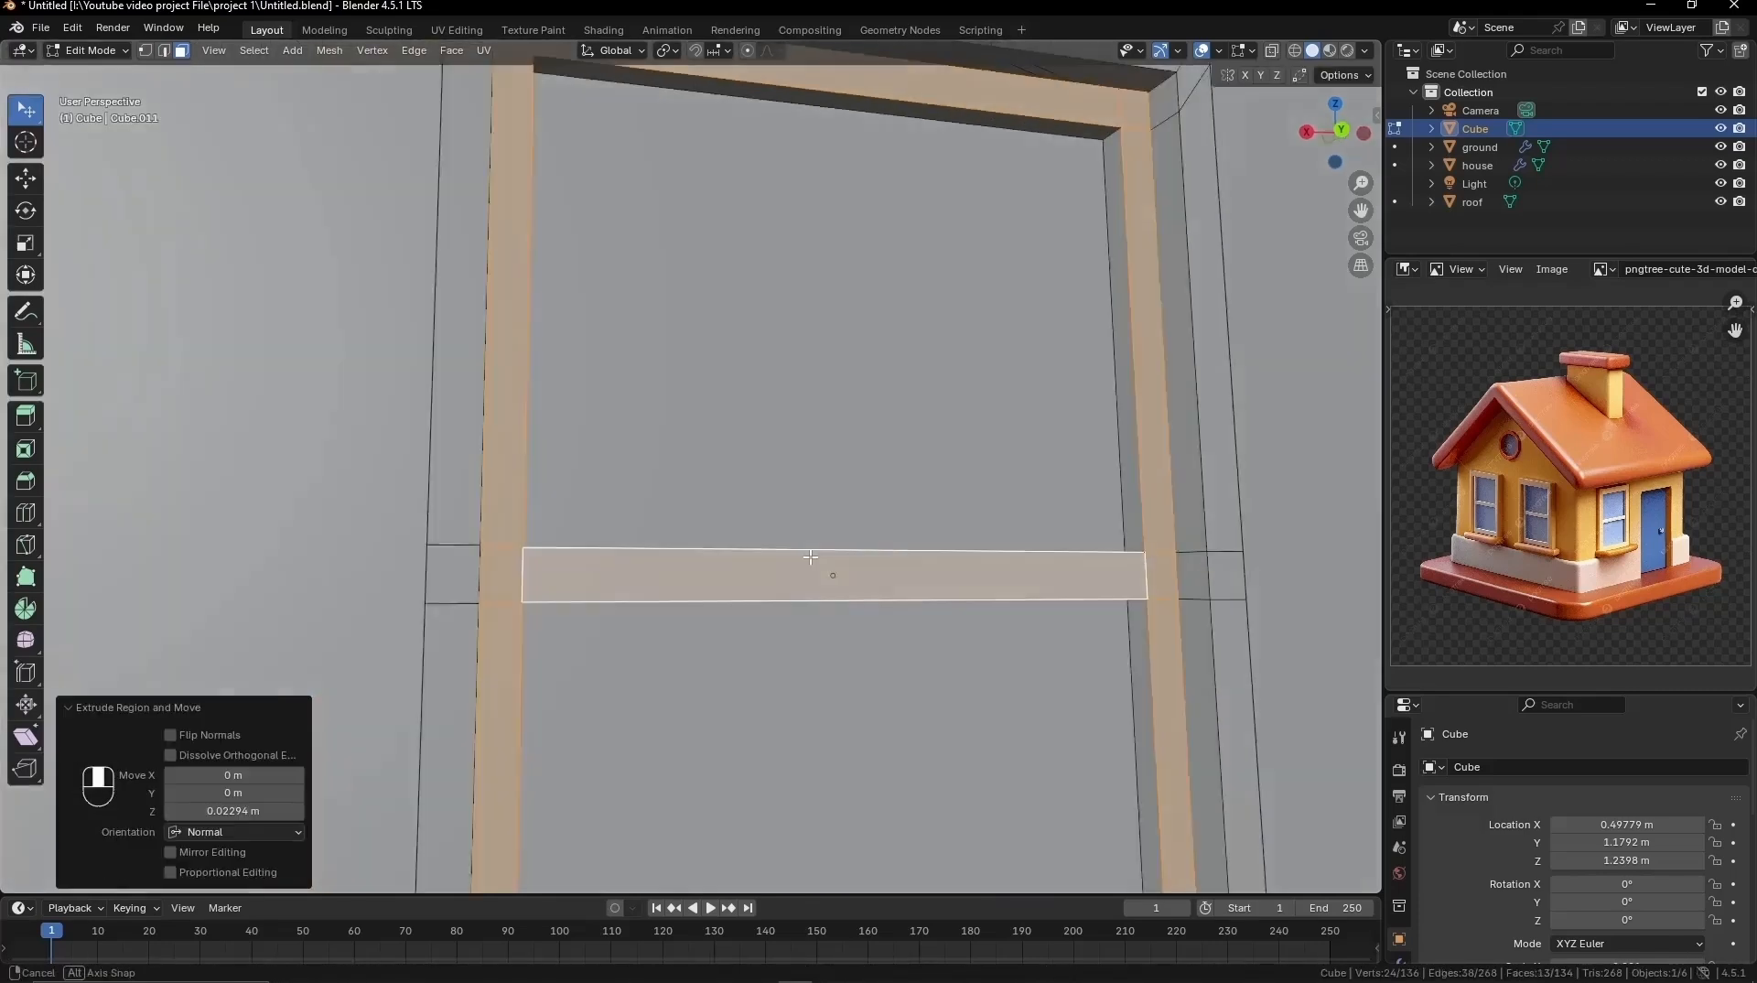
Step: Shift the extruded inner frame and bar faces slightly along the global Y axis and clear the selection
scroll(823, 556, up, 2)
key(g)
key(z)
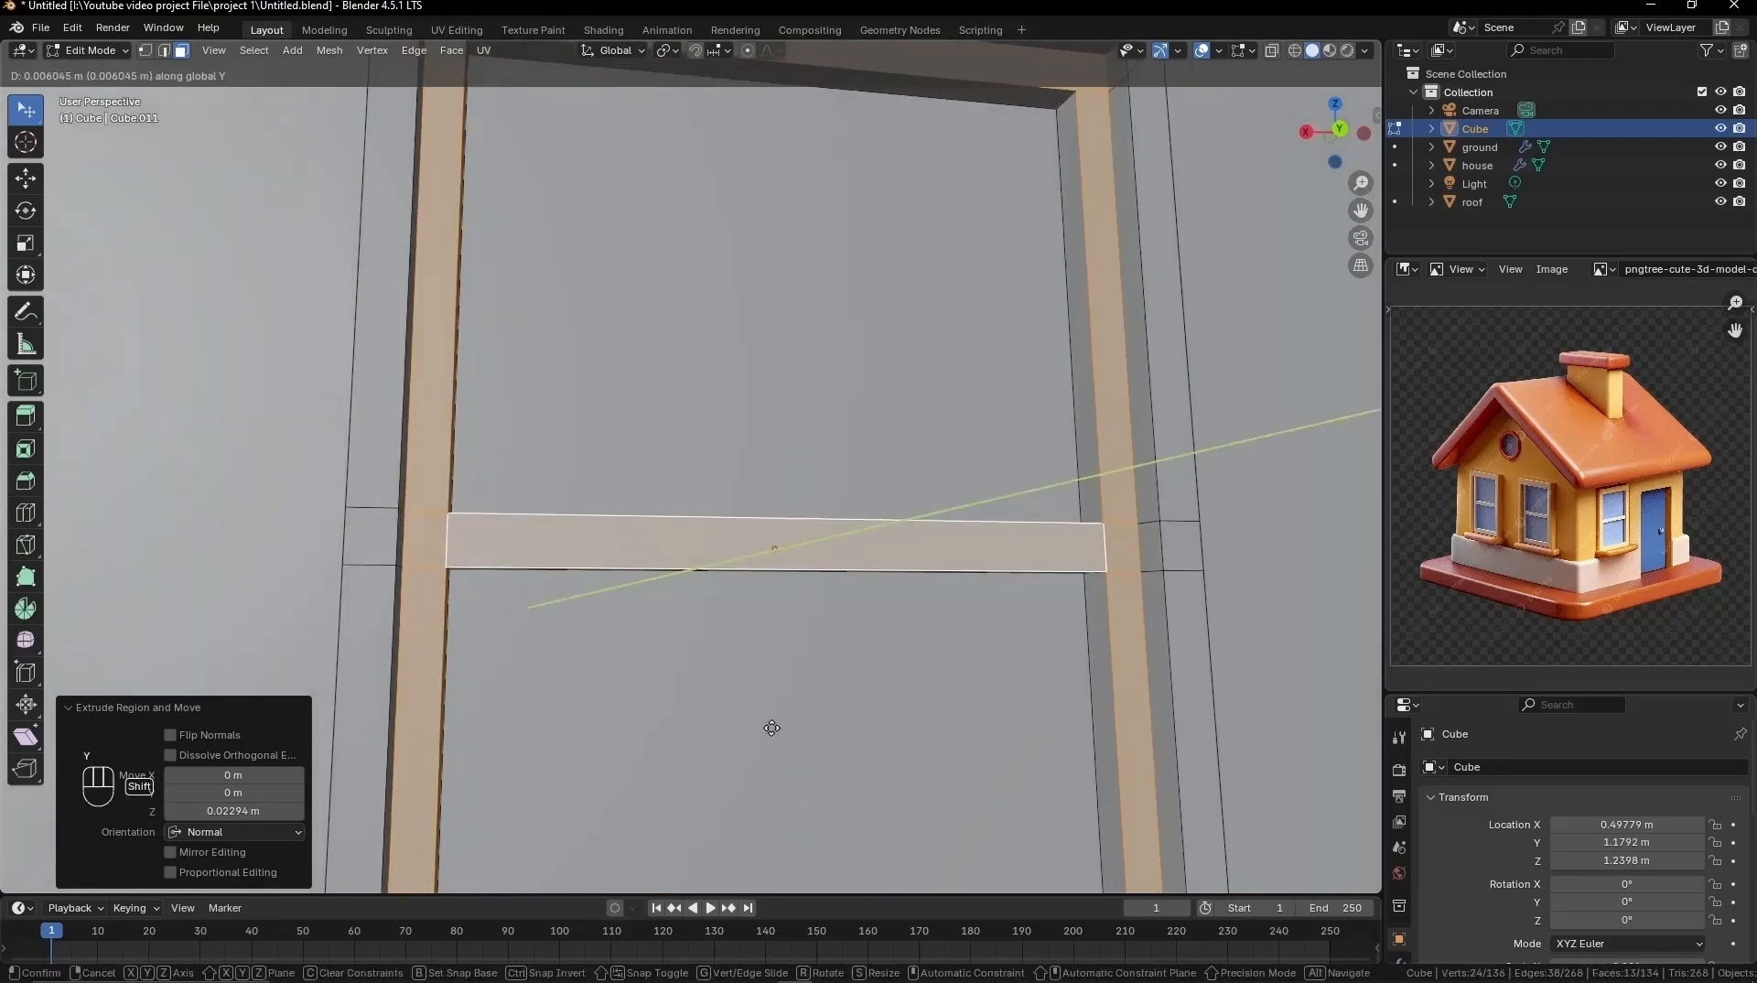
click(820, 806)
key(alt+a)
Step: Try a 1-segment bevel on the entire window mesh and undo it
scroll(821, 805, down, 5)
middle_drag(310, 509, 560, 529)
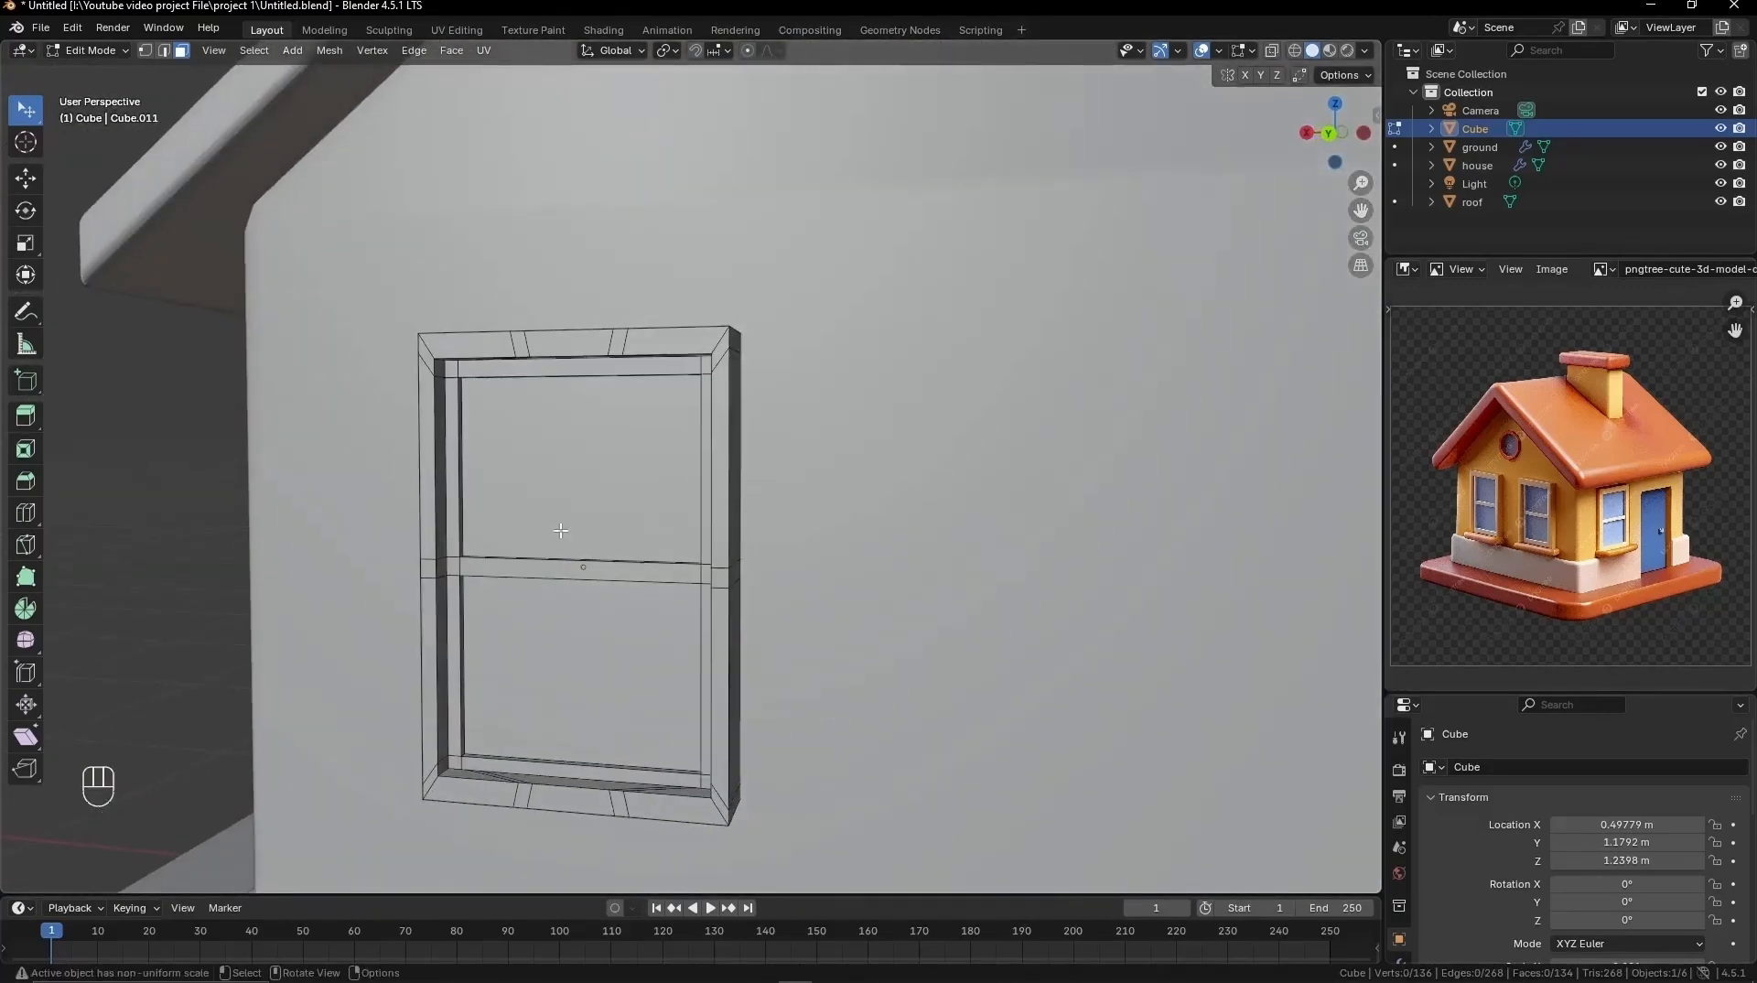
key(a)
key(ctrl+b)
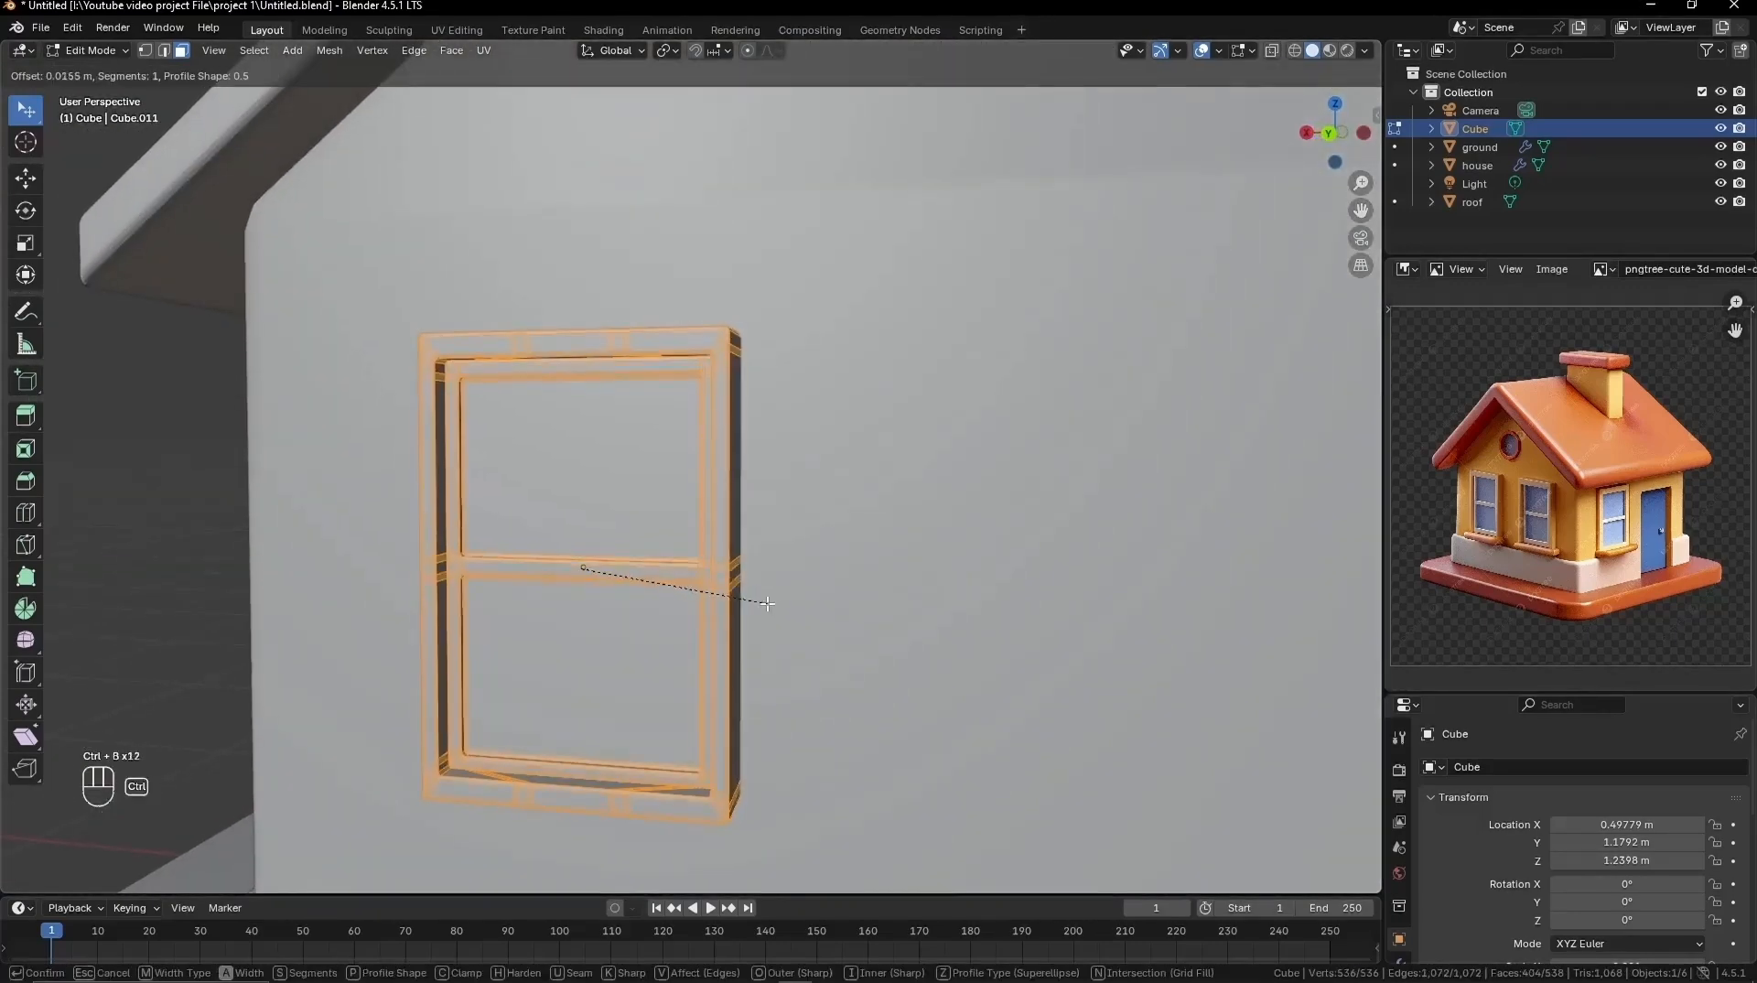
click(767, 604)
key(ctrl+z)
Step: Extrude the window frame's bottom faces down by about 0.054 m, and extrude both ends of that sill along normals by about 0.153 m
key(Tab)
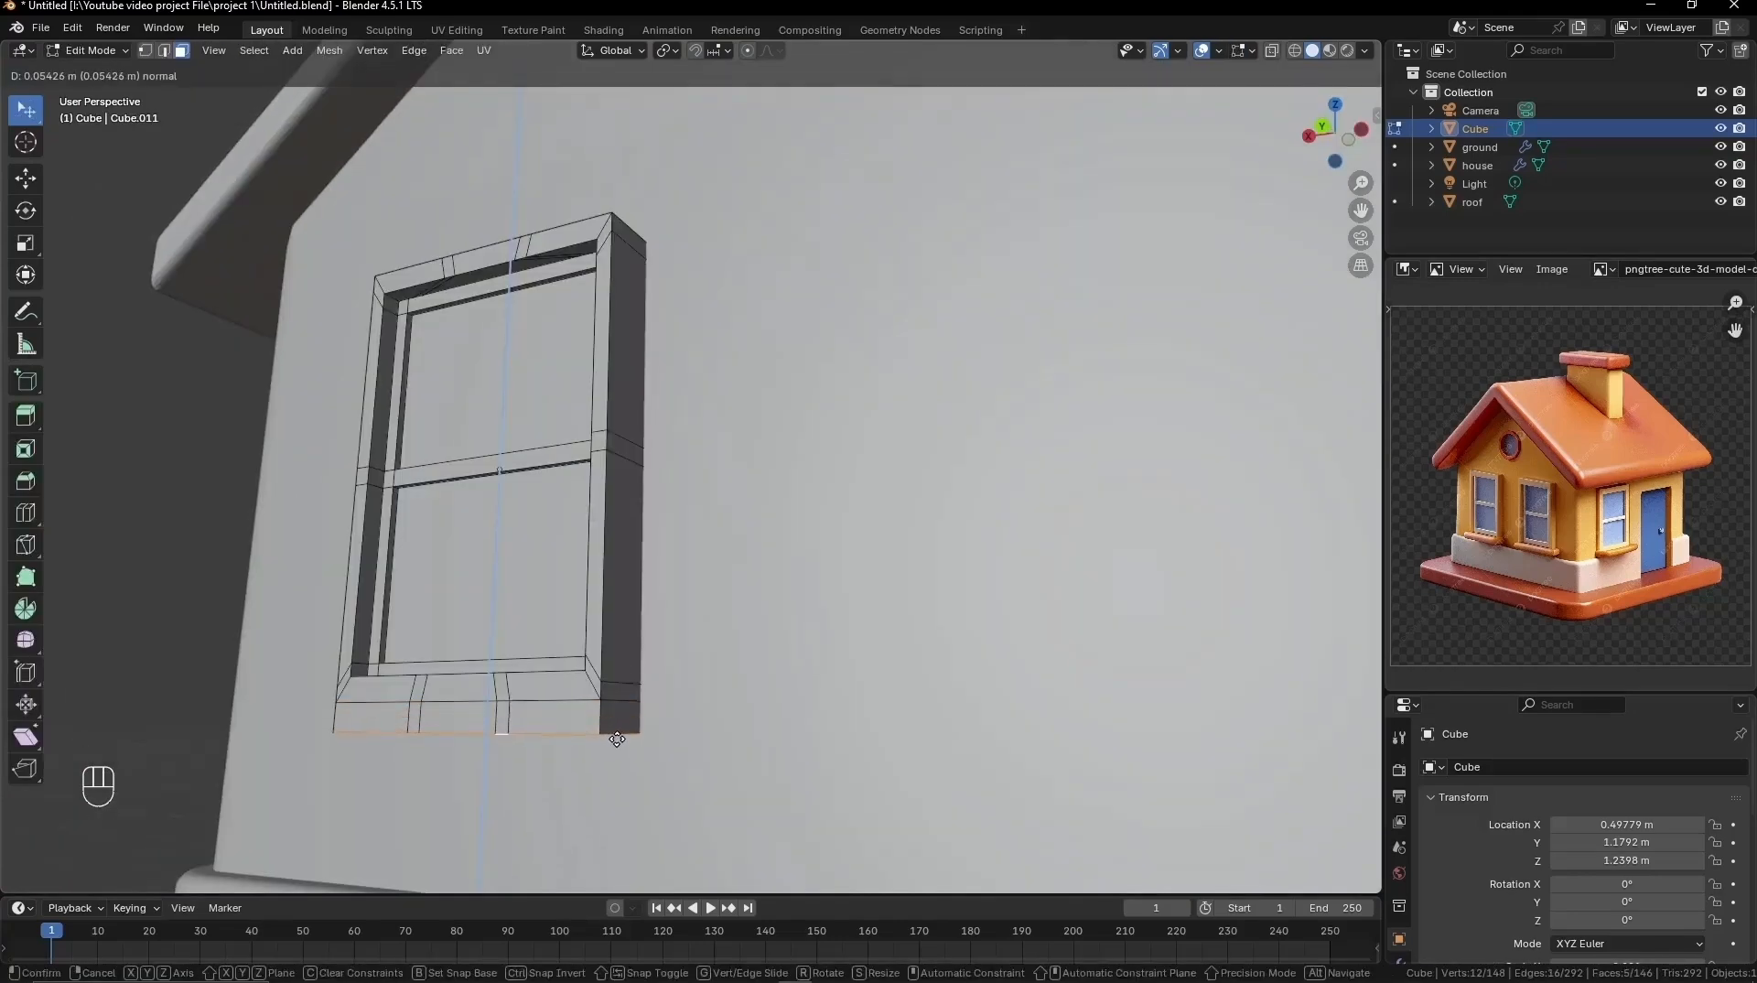
click(617, 739)
middle_drag(616, 740, 856, 762)
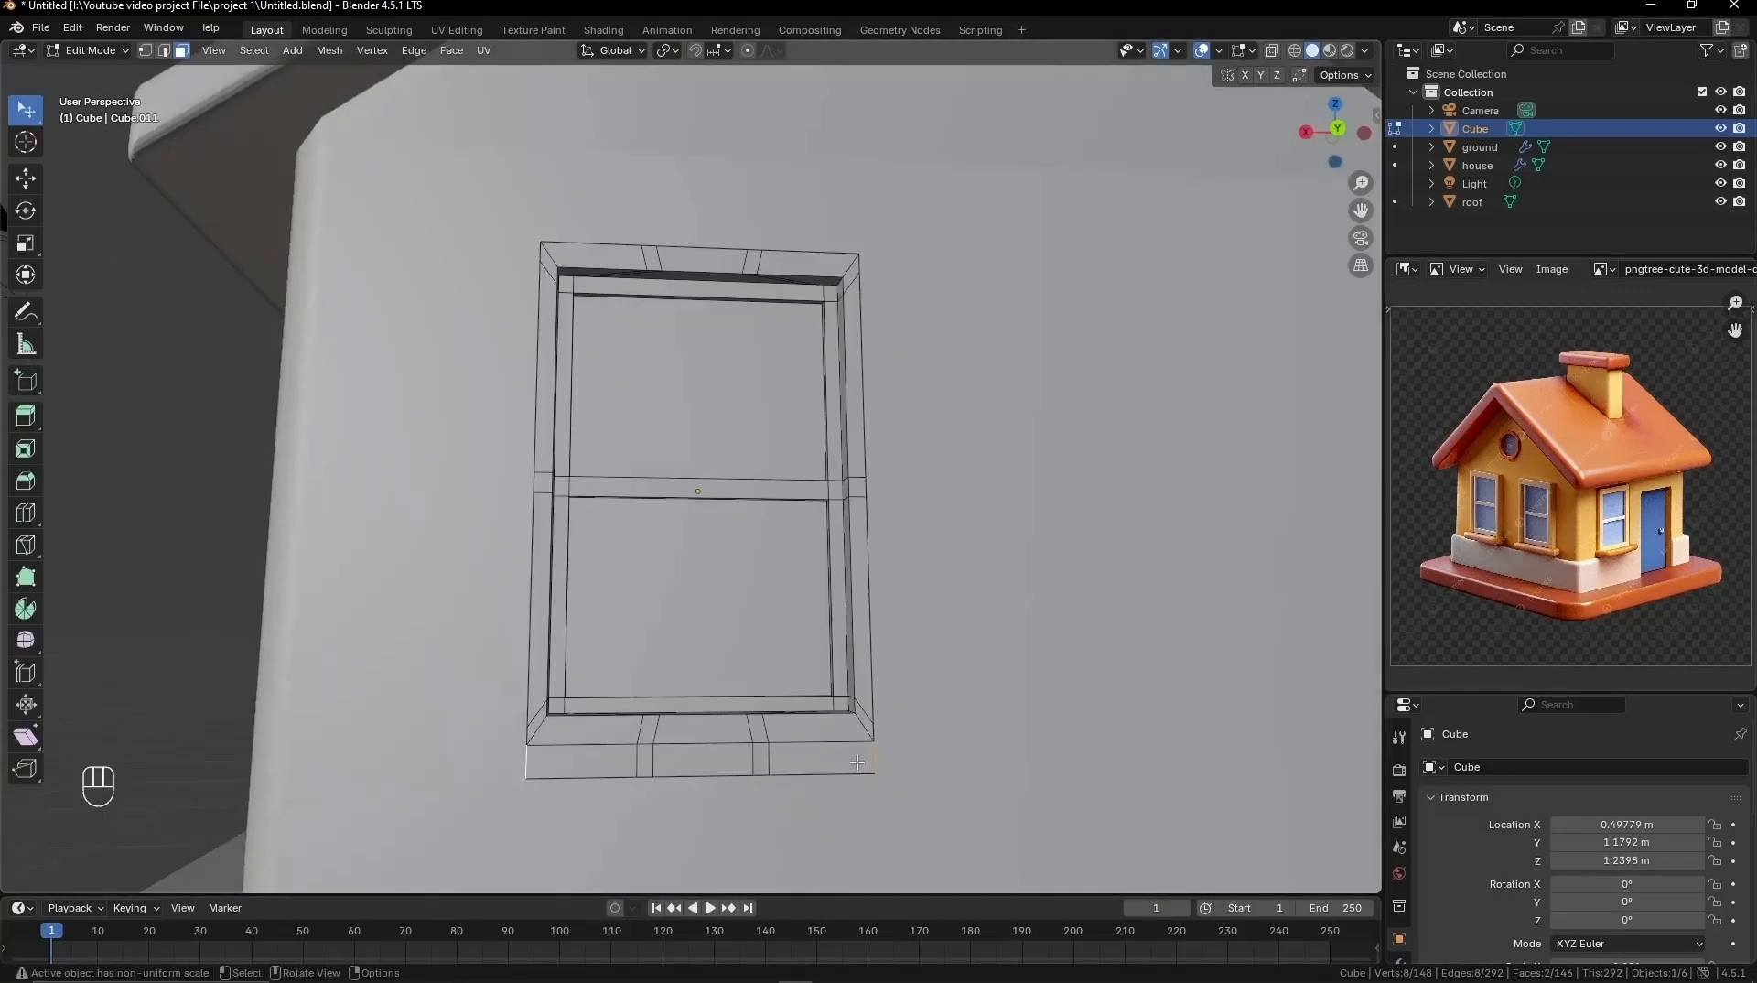
key(alt+e)
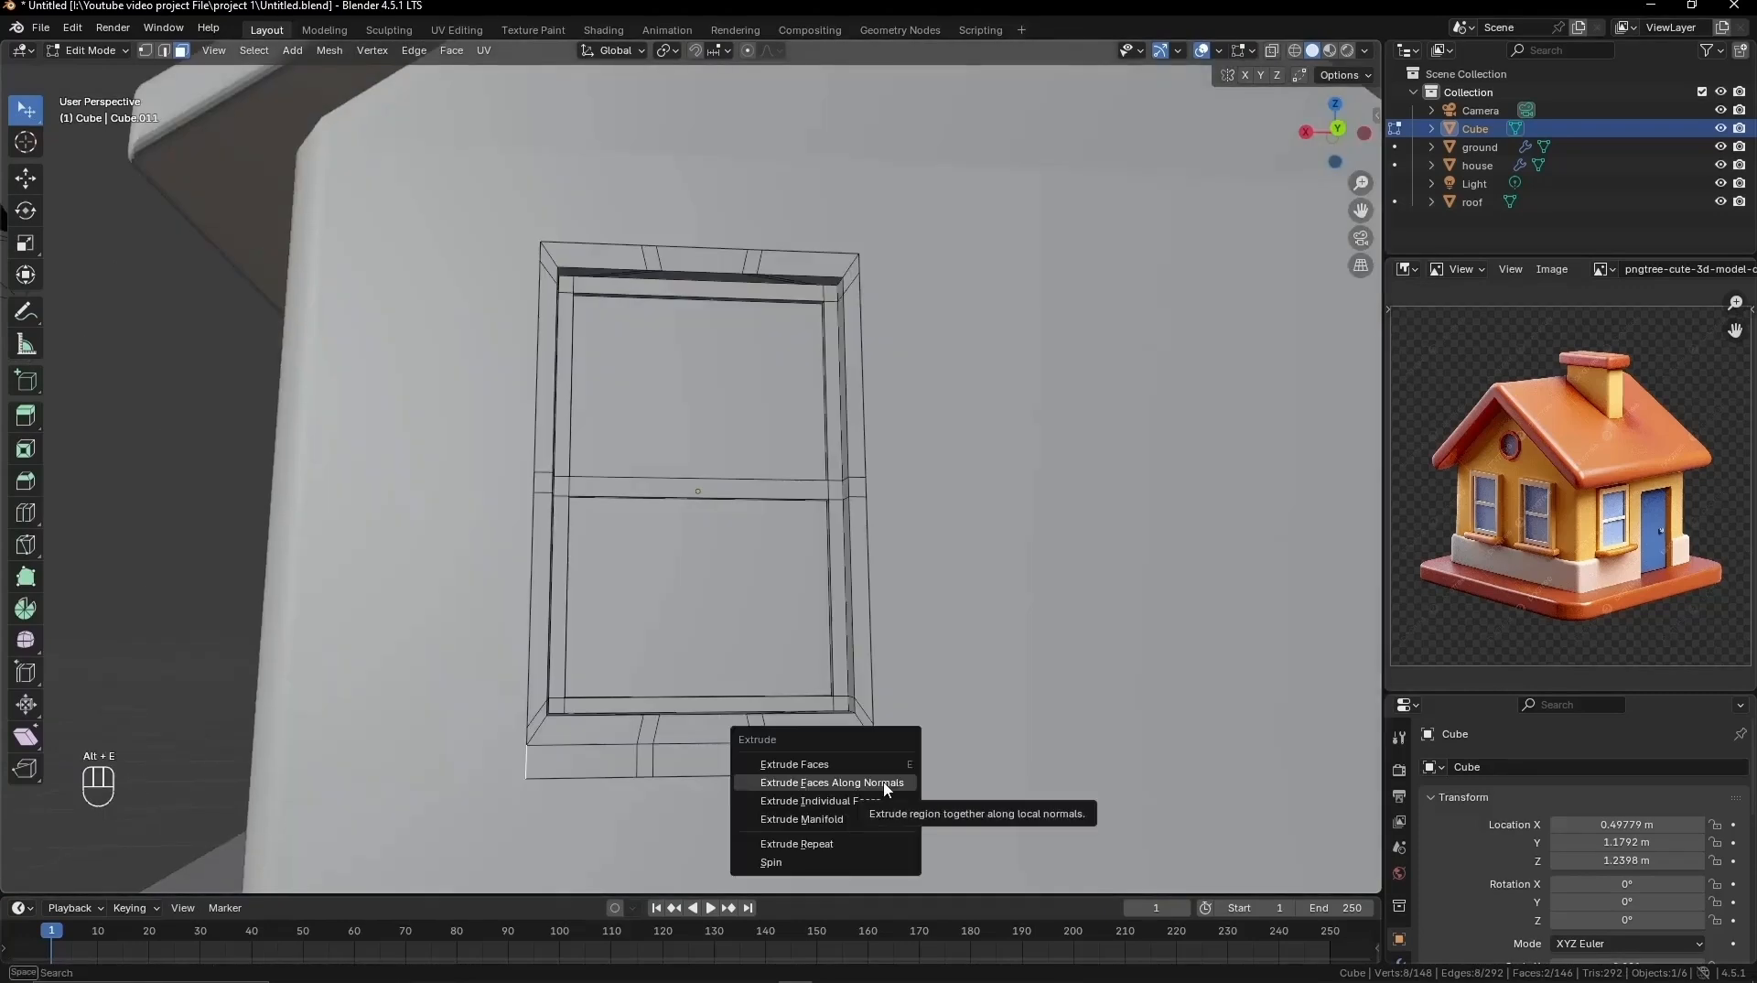
click(887, 785)
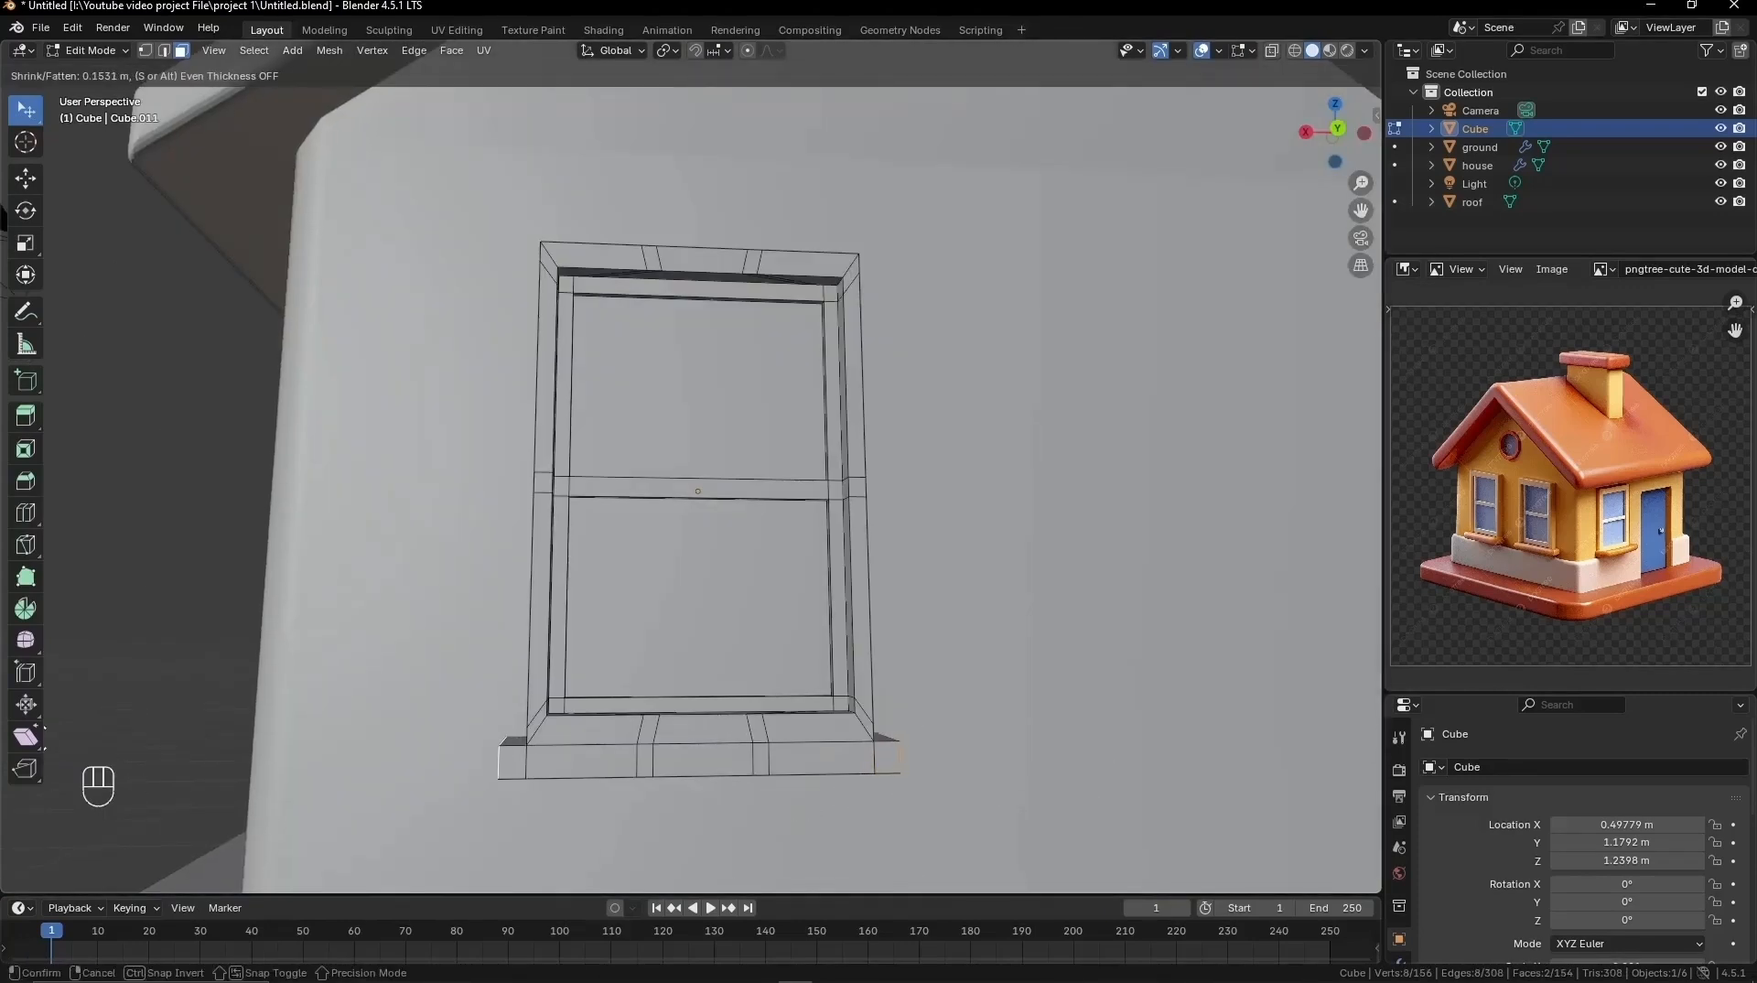
click(886, 785)
middle_drag(886, 785, 655, 616)
Step: Apply the window's transforms and bevel its entire mesh with 3 segments at an offset of about 0.014 m
key(Tab)
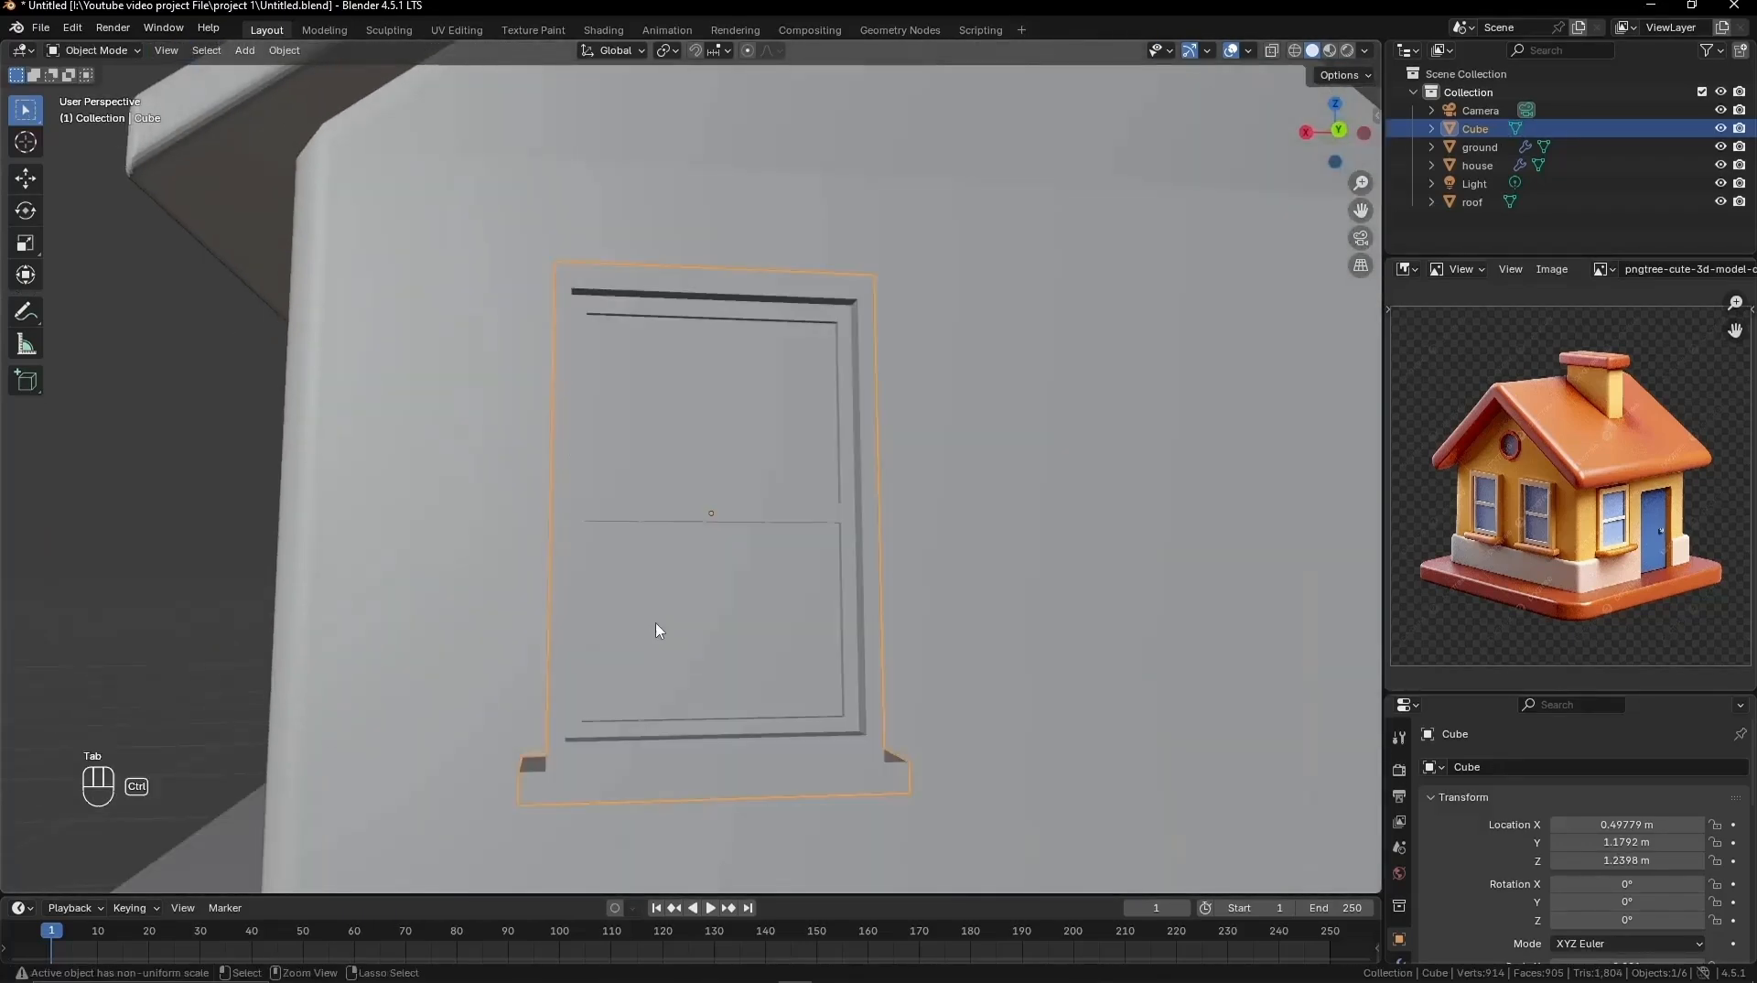
key(ctrl+a)
click(655, 620)
key(Tab)
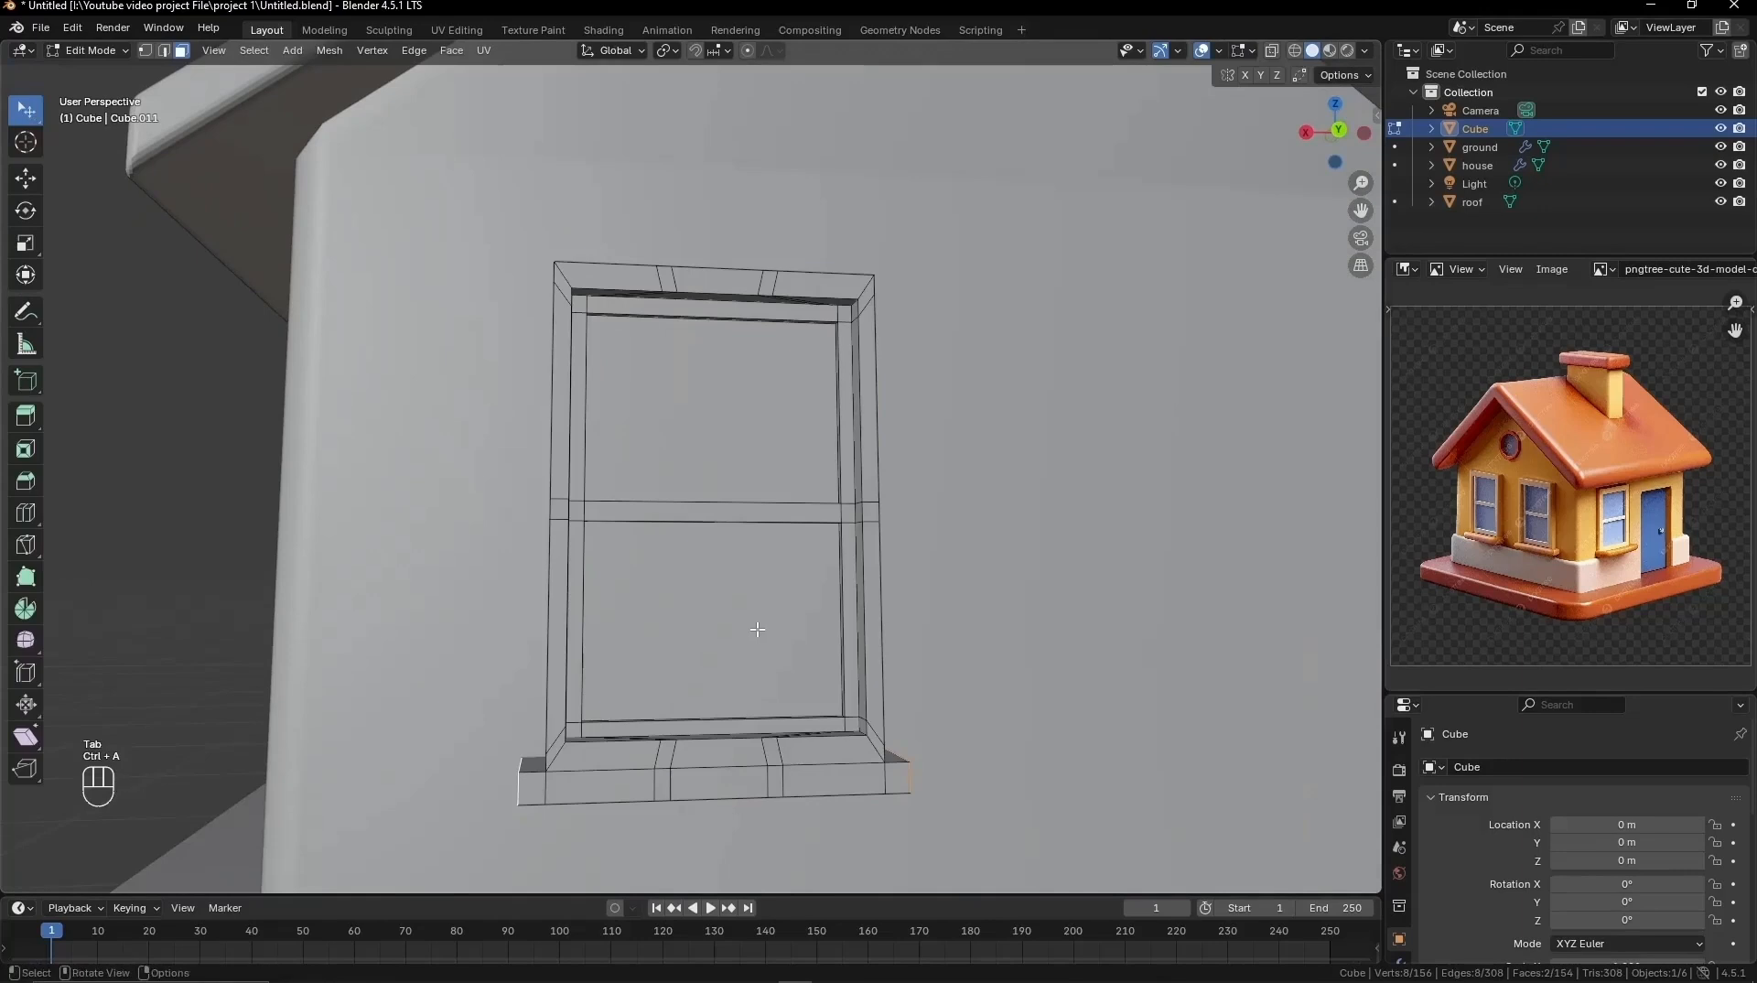
key(a)
key(ctrl+b)
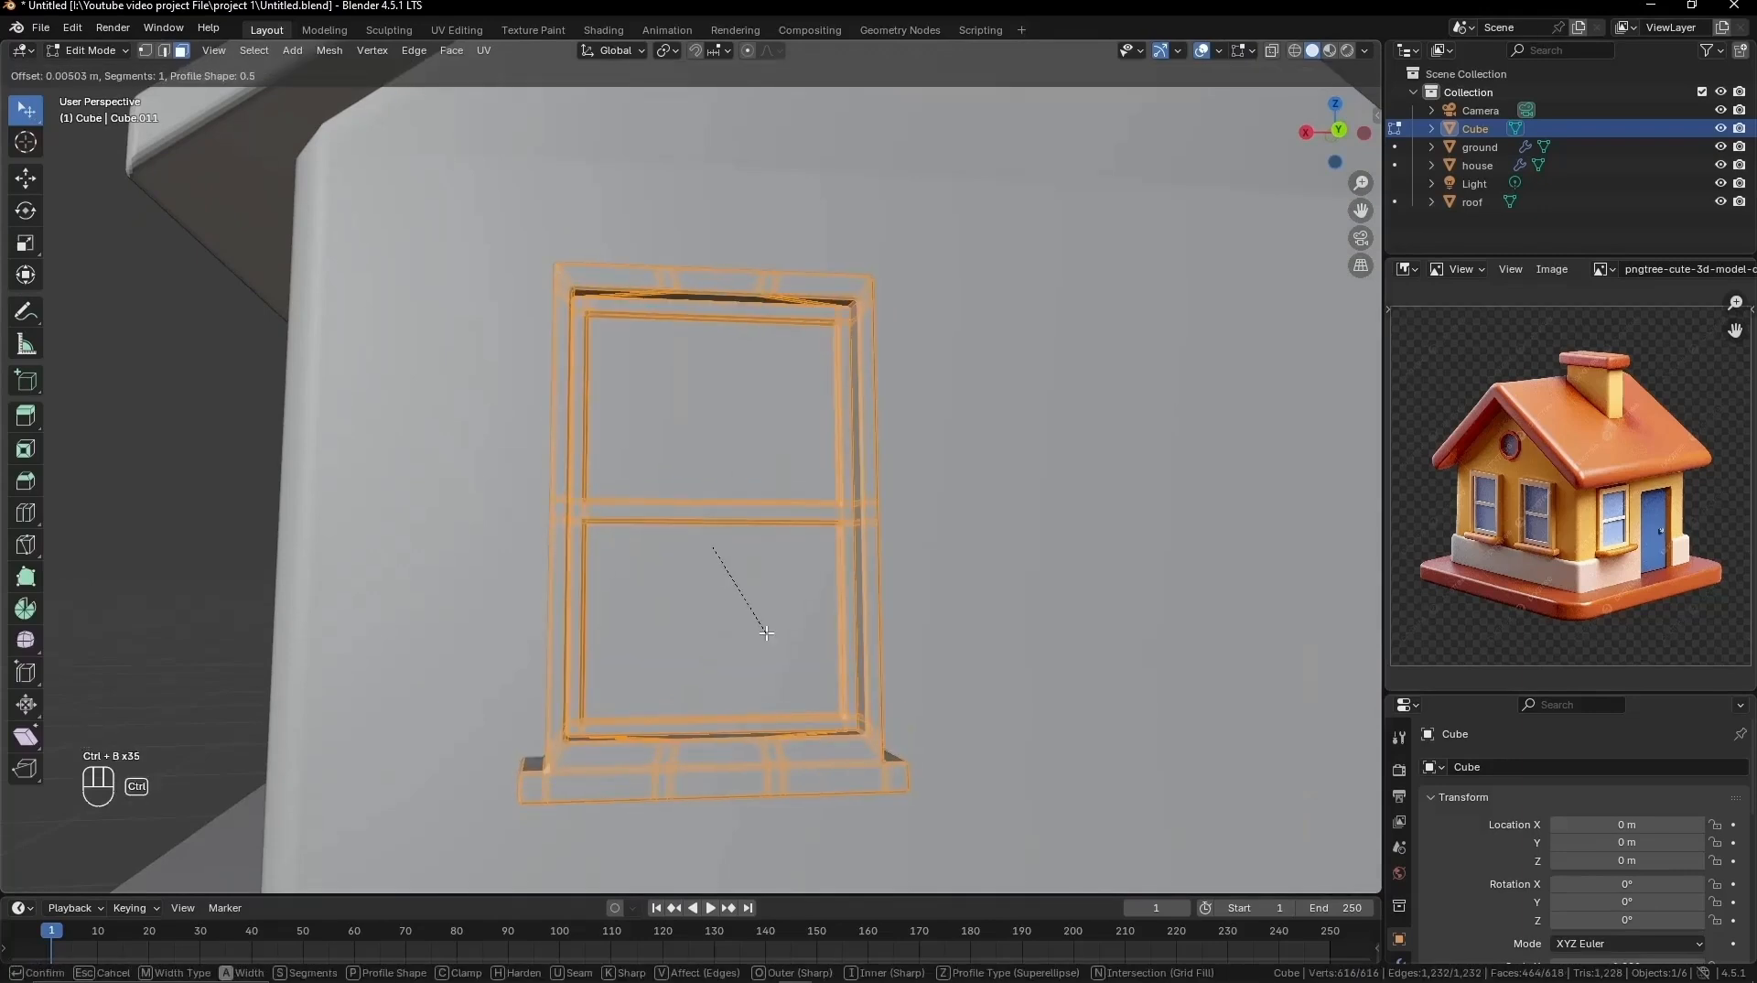
scroll(768, 634, up, 2)
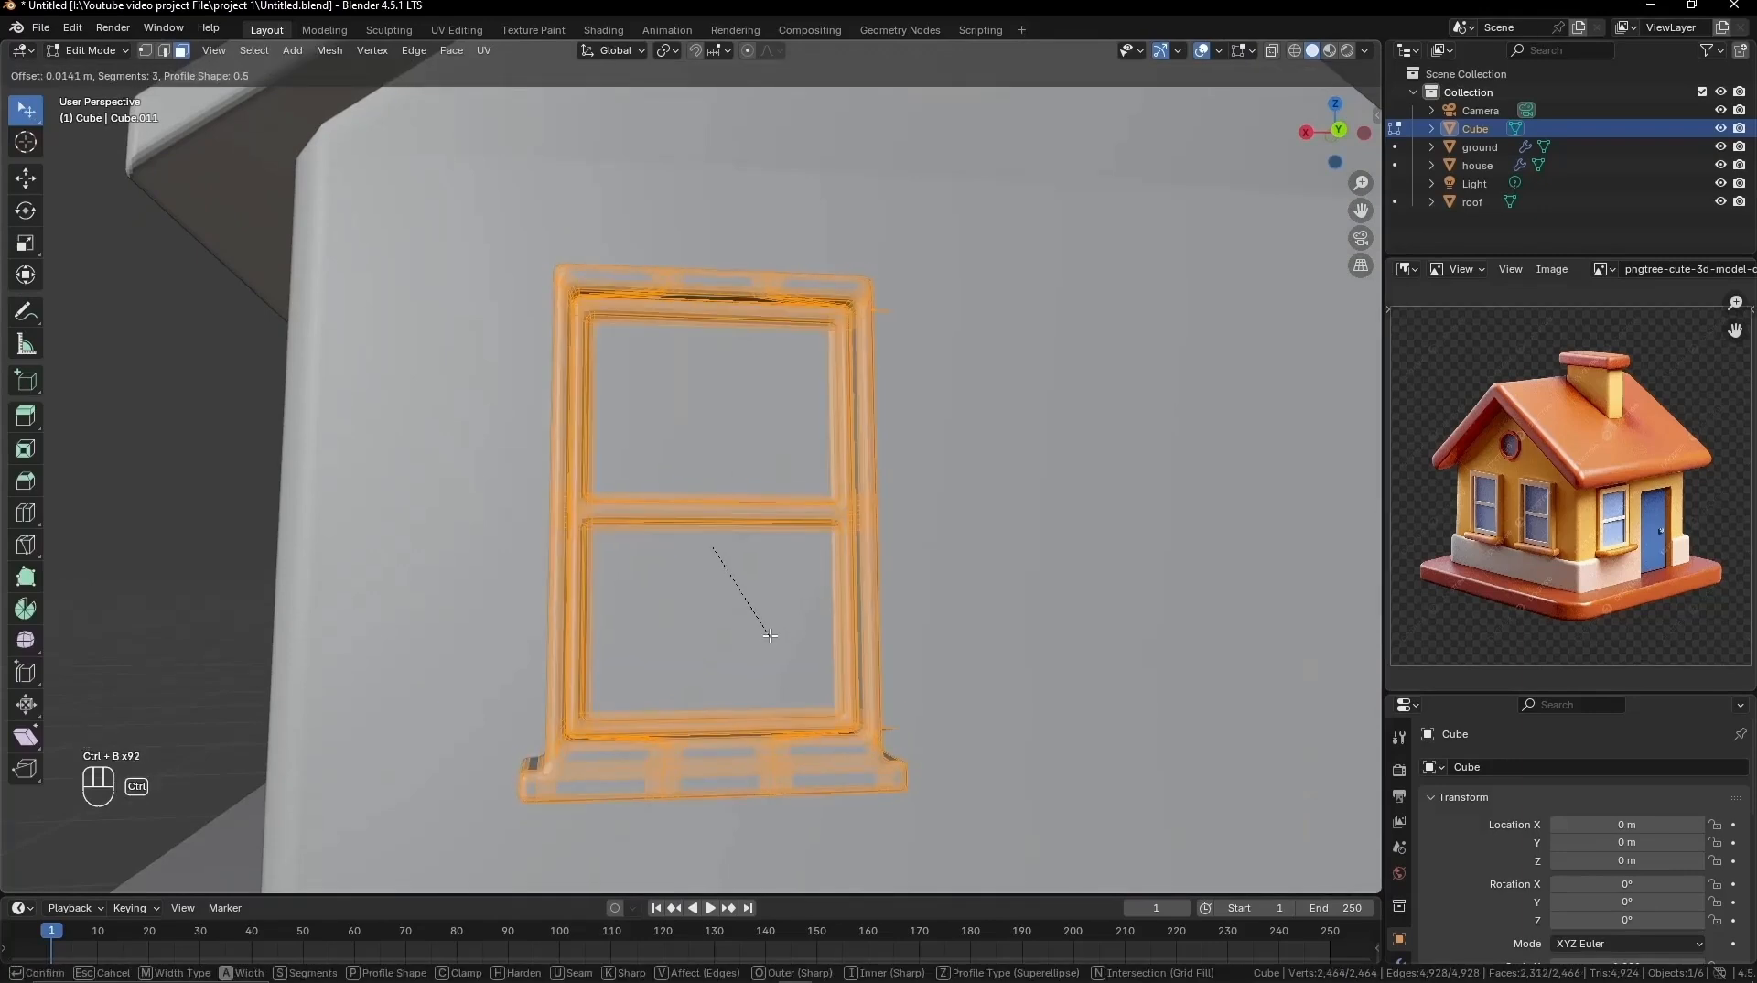
click(772, 637)
key(Tab)
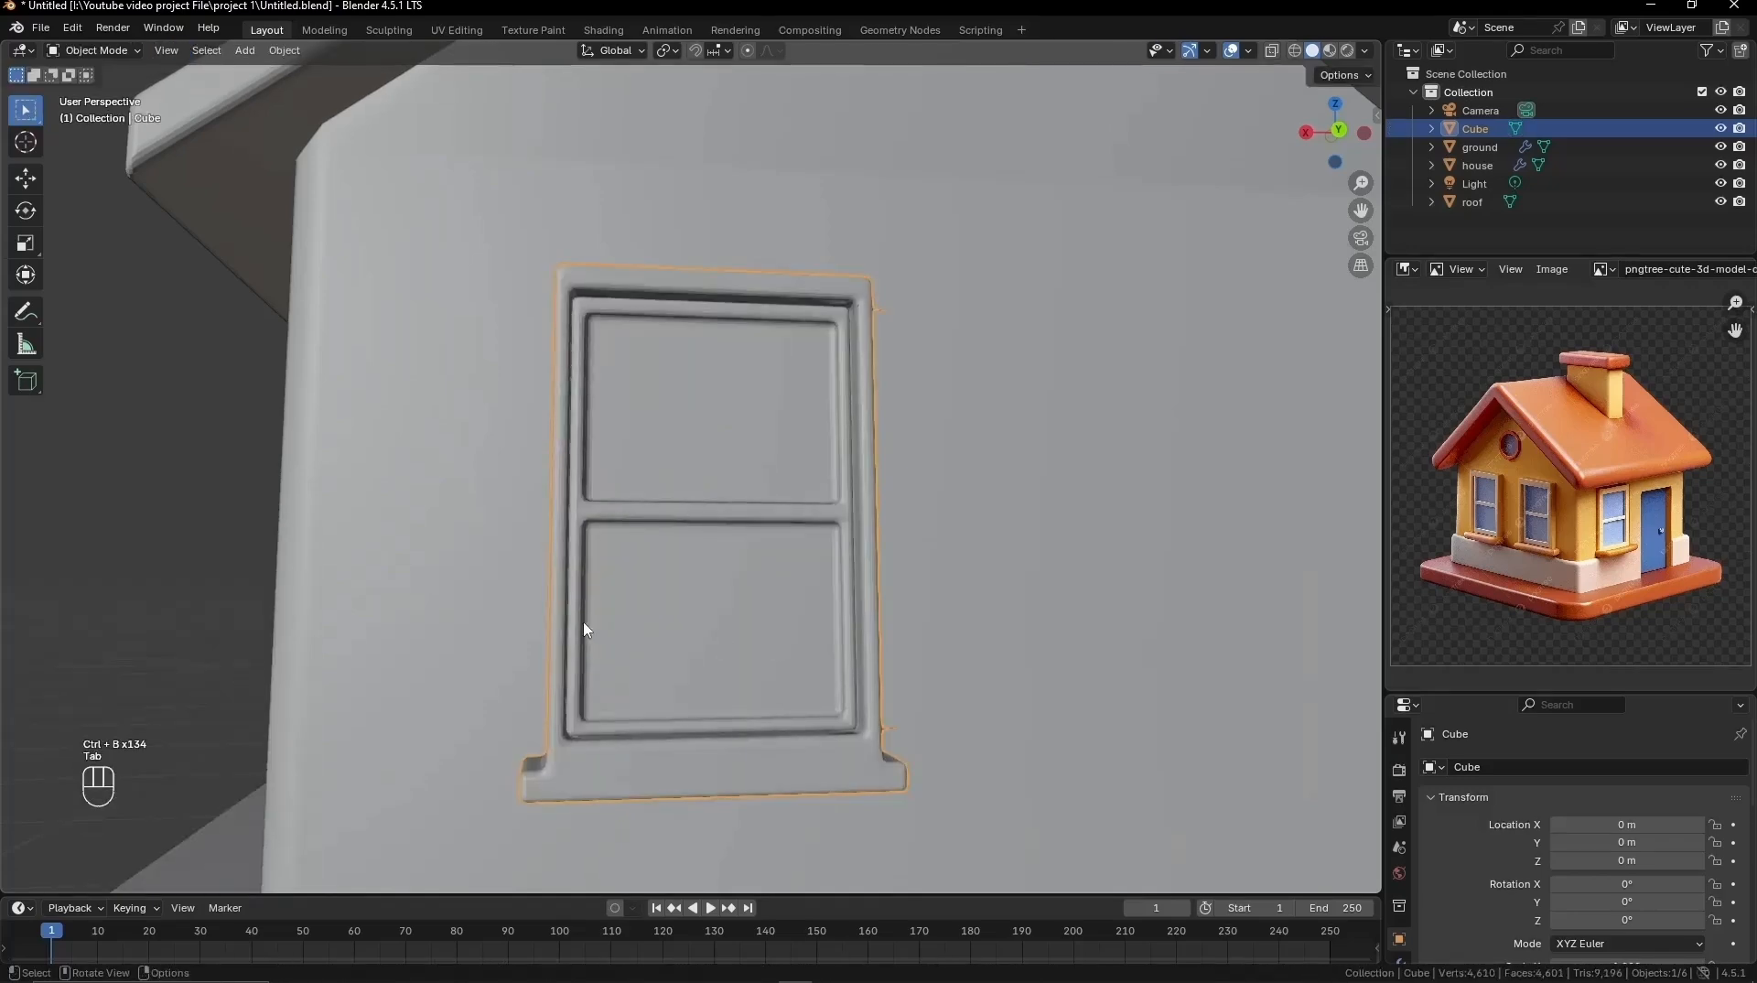
Step: Duplicate the finished window along the X axis by about -1.06 m to make the second gable-wall window
scroll(586, 630, down, 5)
key(shift+d)
key(x)
click(952, 555)
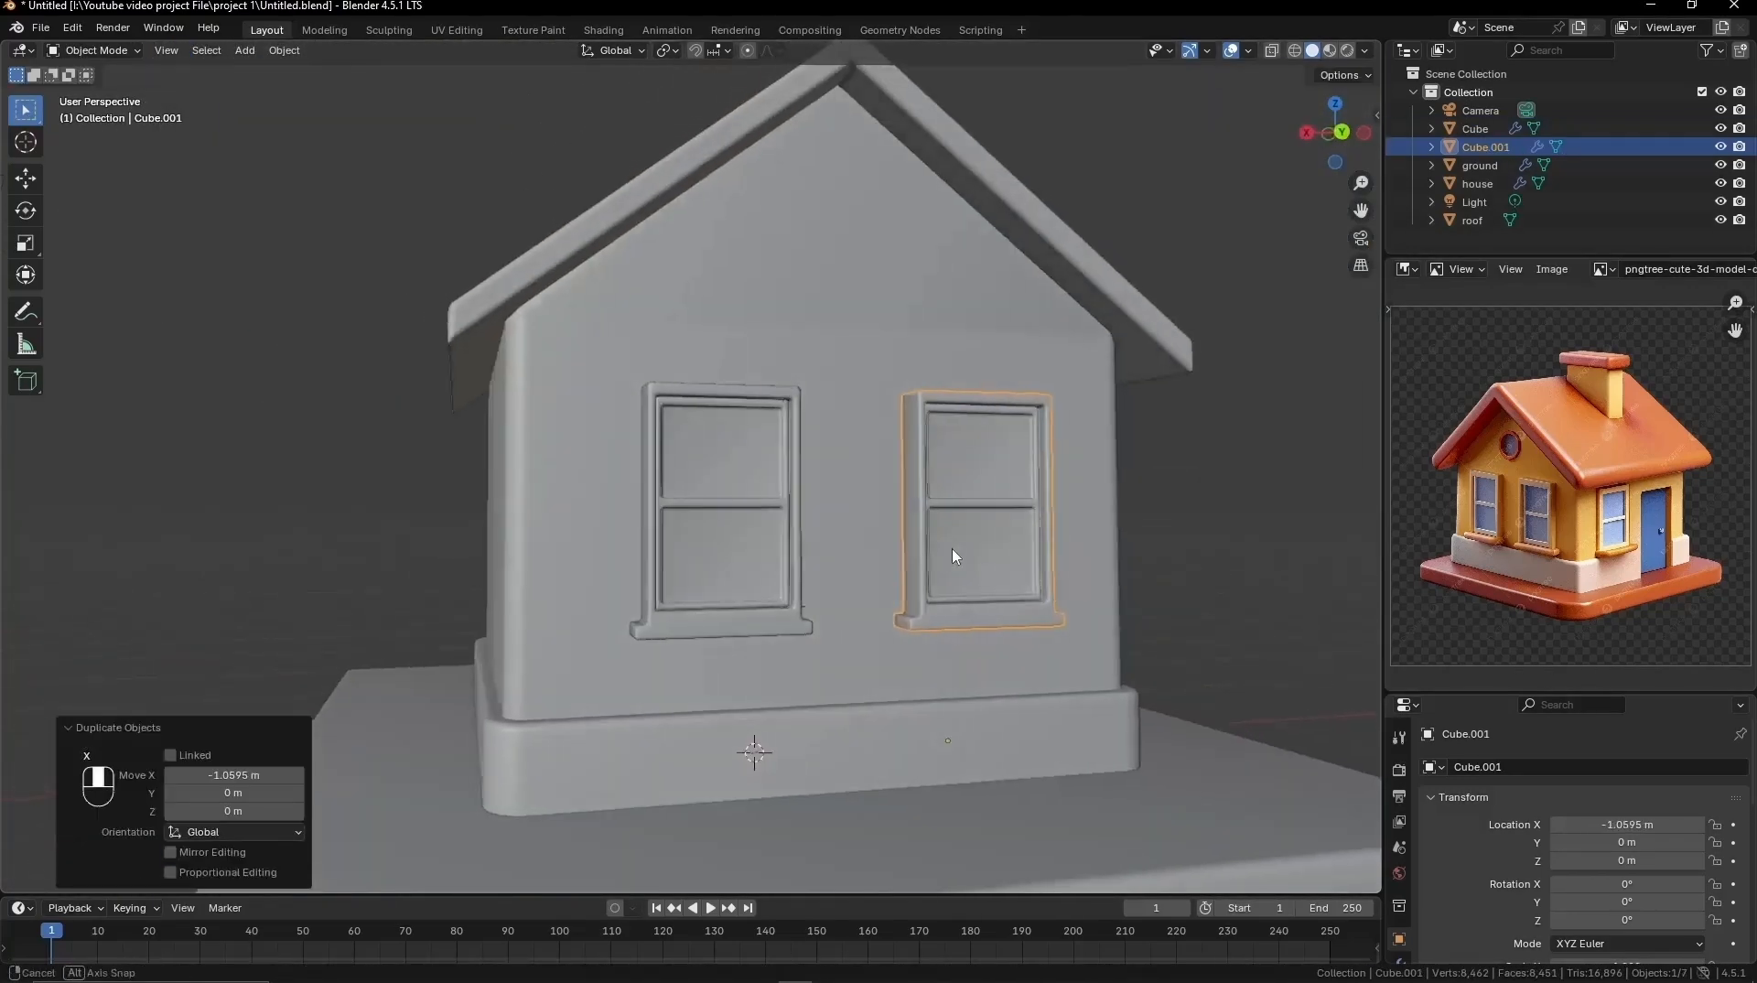
Step: Duplicate the second window, rotate the copy 90° about Z, and slide it along Y onto the long side wall
middle_drag(952, 555, 706, 579)
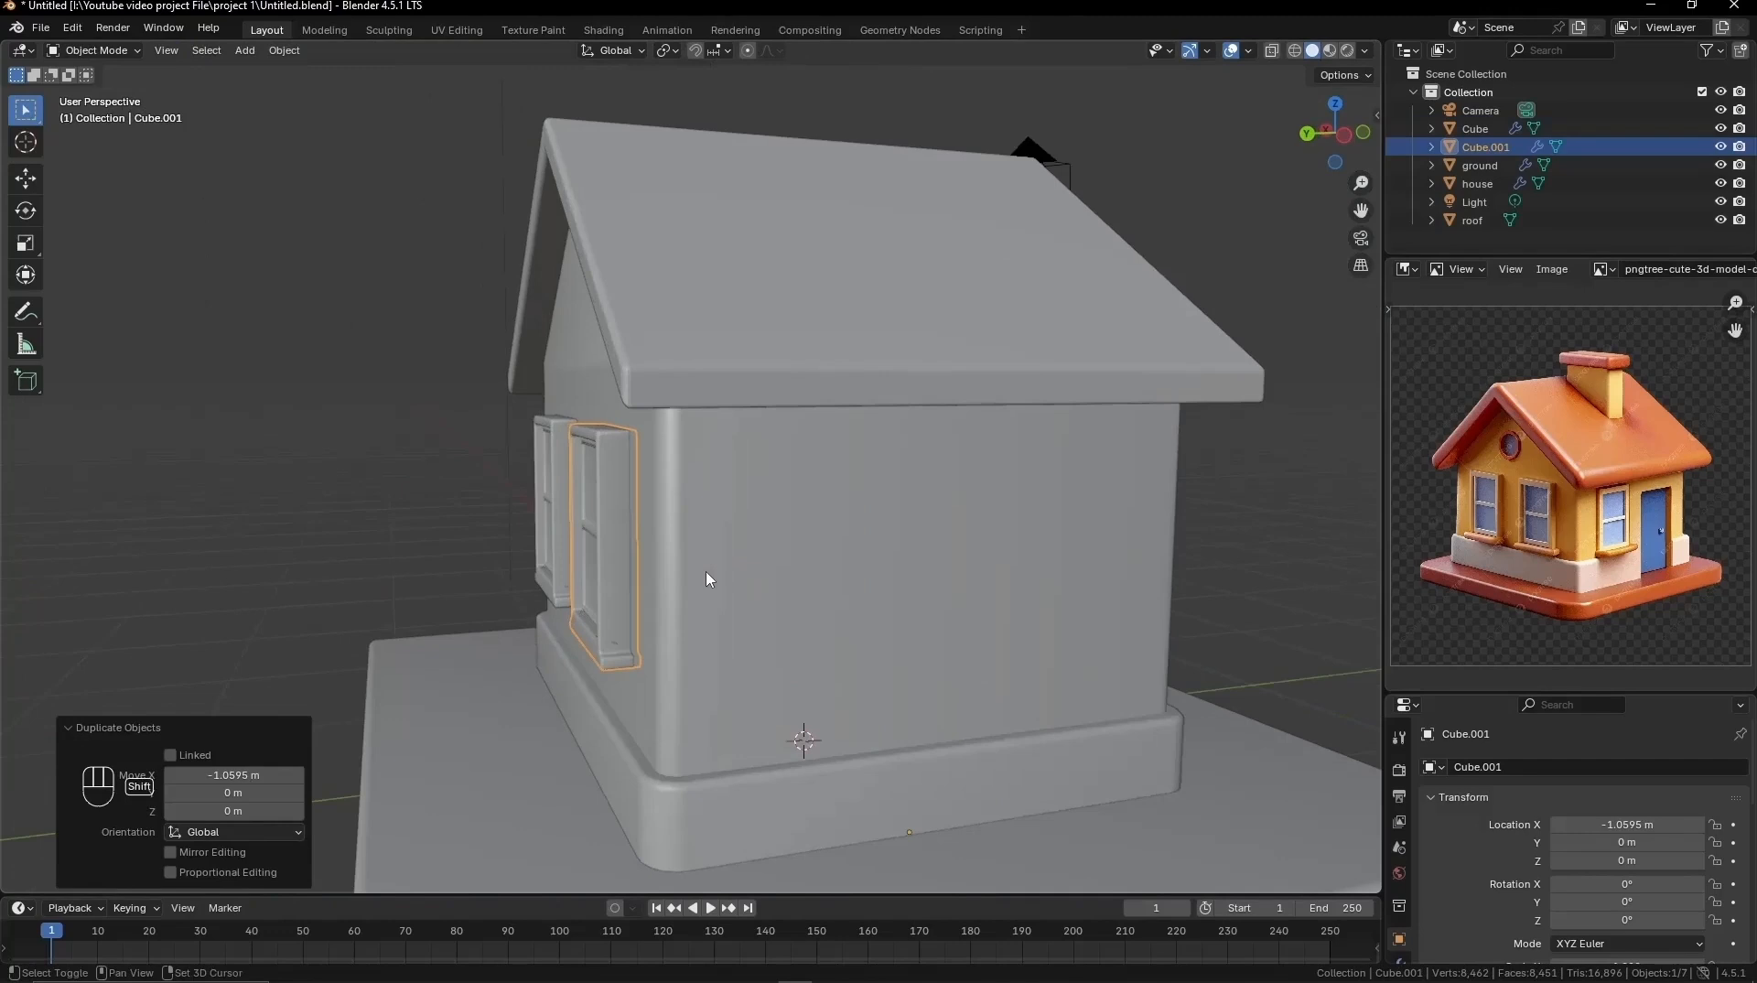
key(shift+d)
click(535, 619)
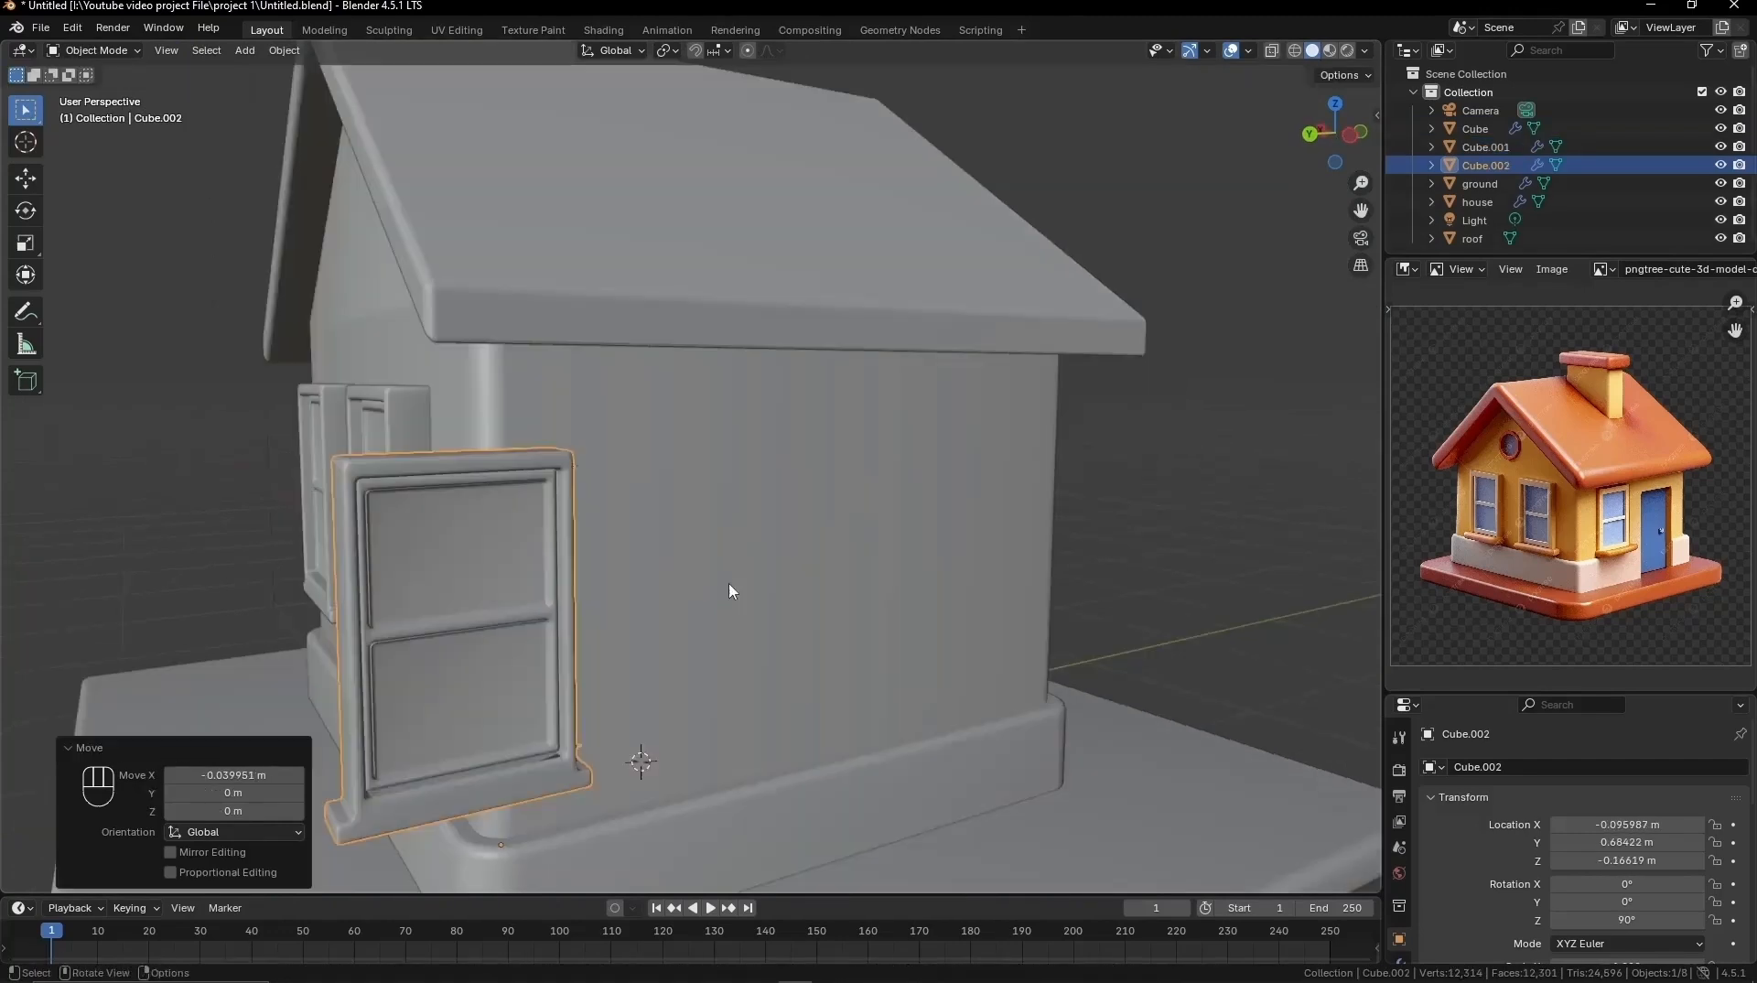
key(g)
key(y)
click(854, 553)
Step: Adjust the side window's height along Z and scale it to about 0.952
mouse_move(854, 553)
middle_down()
mouse_move(932, 554)
mouse_move(858, 567)
middle_up()
key(g)
key(z)
click(930, 517)
key(s)
click(832, 557)
Step: Move the side window along X so it protrudes from the wall, and fine-tune its height along Z
key(g)
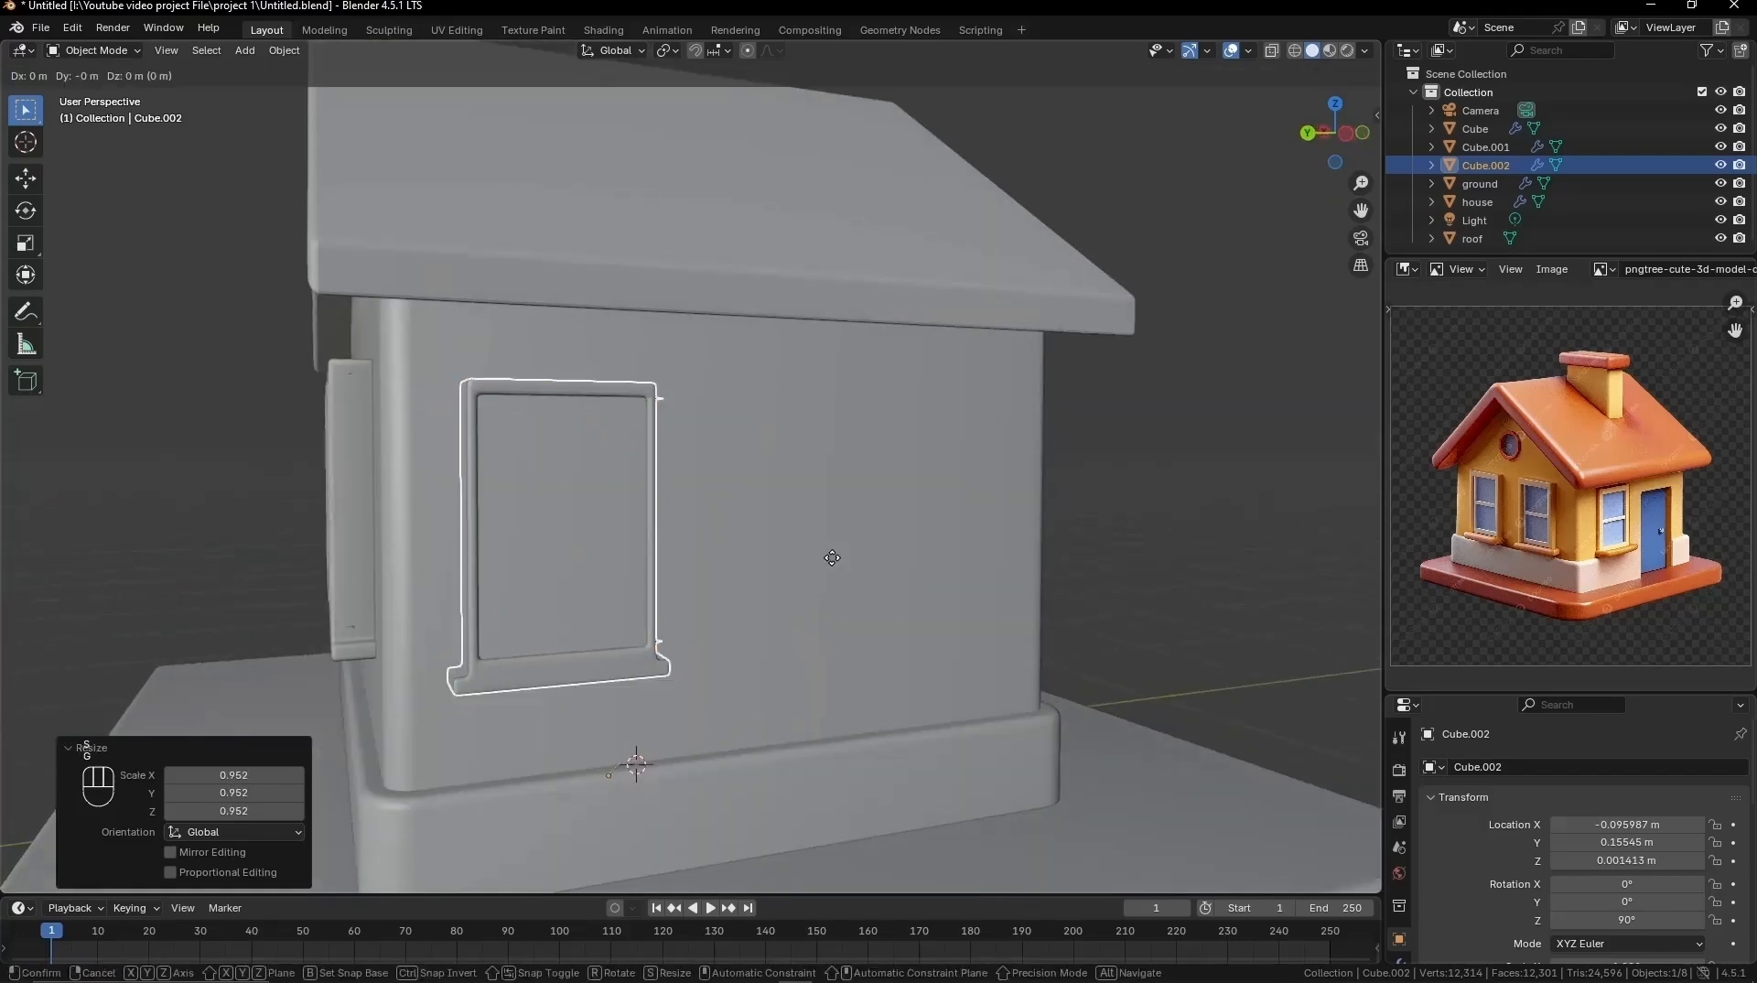
key(z)
key(x)
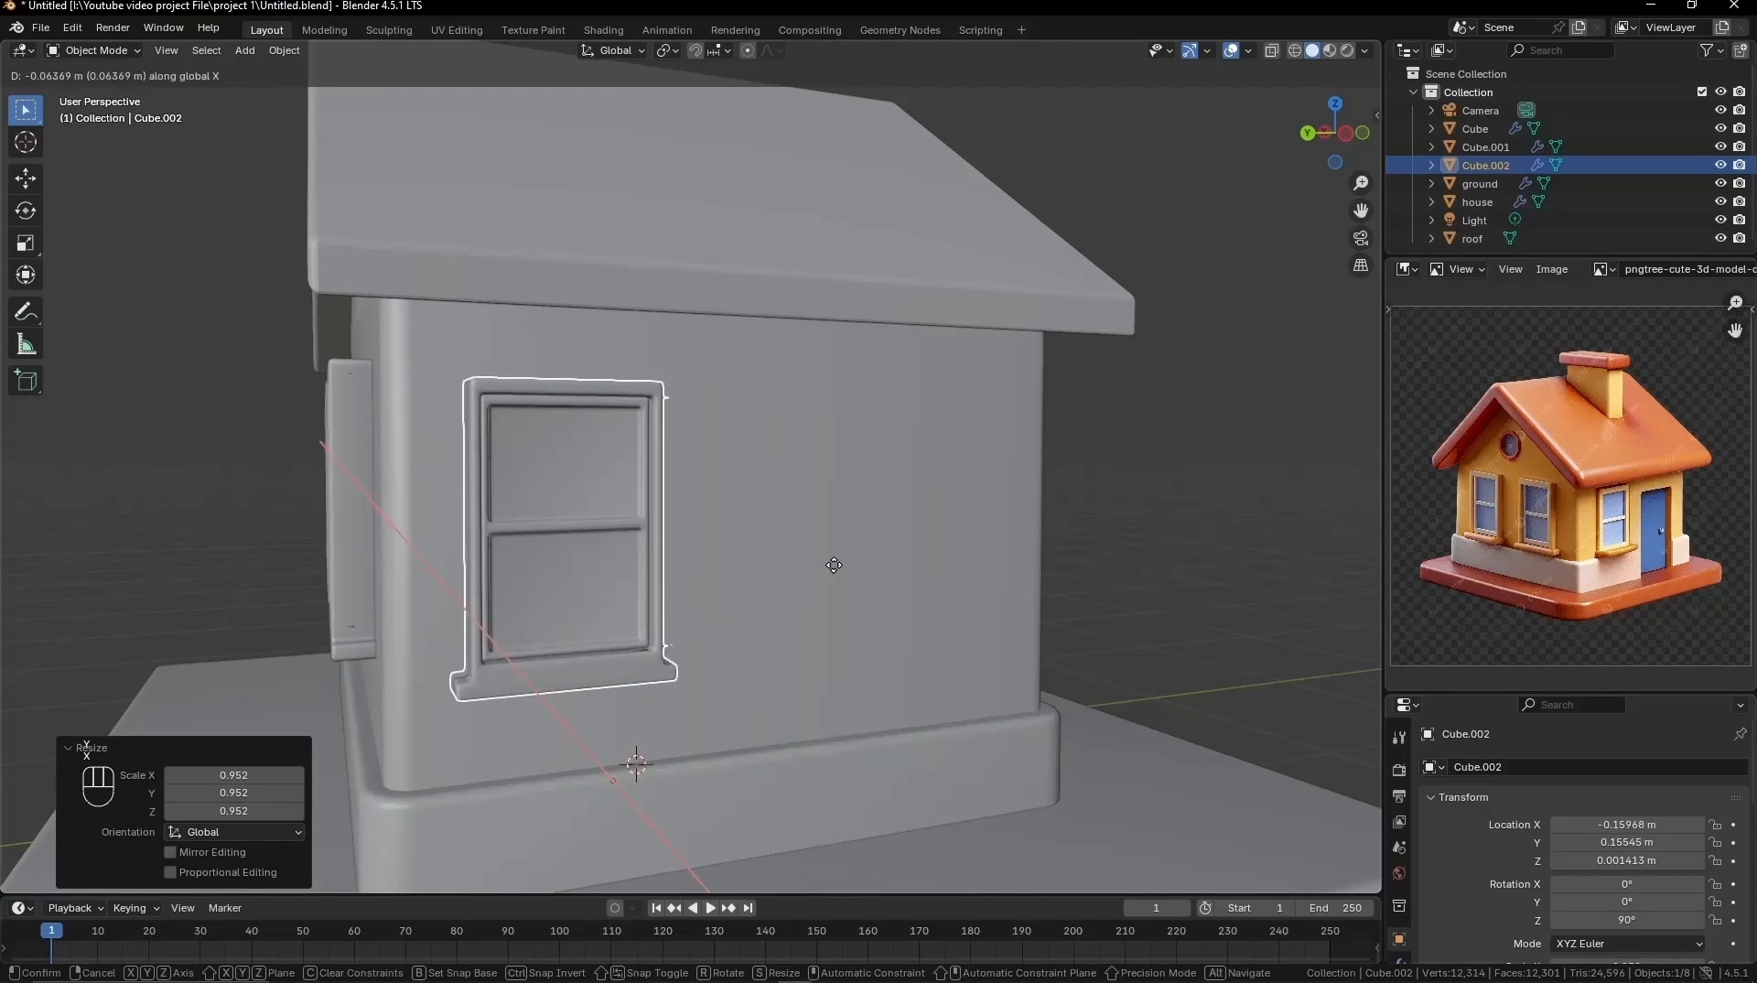
click(834, 572)
key(g)
key(z)
click(835, 569)
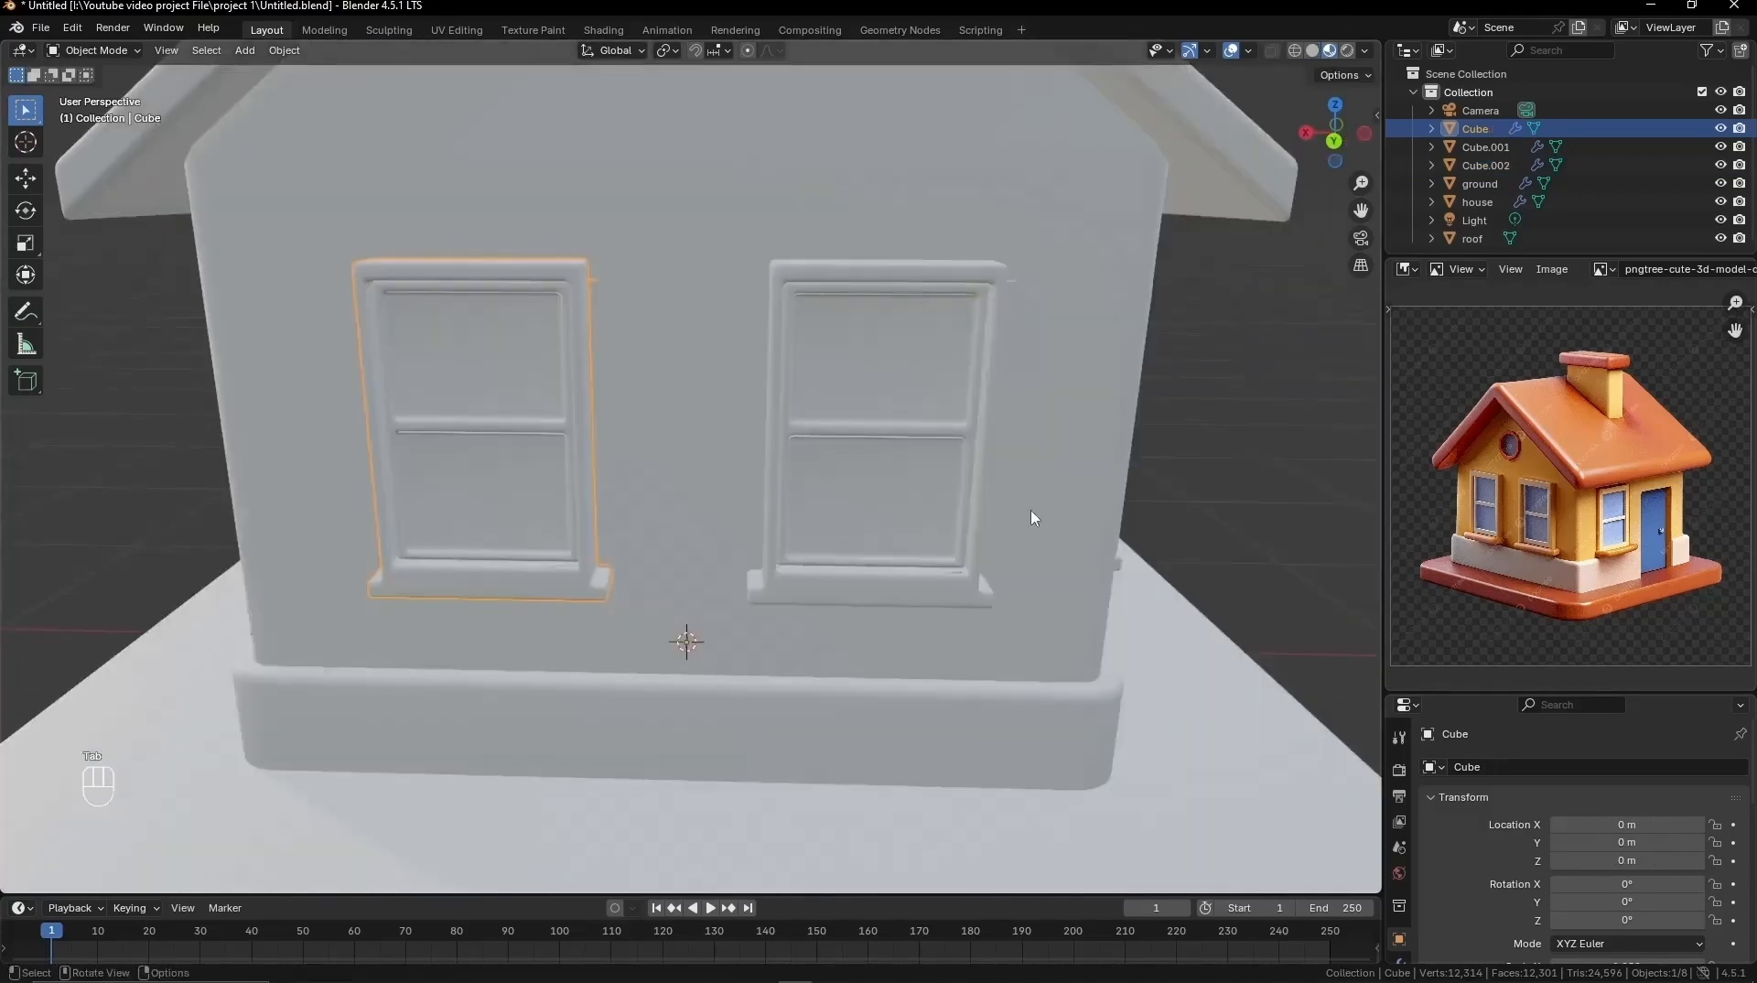
Step: Edit the house mesh and add two vertical loop cuts through the side wall, slid away from the window to mark the doorway's sides
scroll(1032, 518, up, 2)
scroll(1034, 523, down, 5)
middle_drag(1036, 527, 855, 536)
key(Tab)
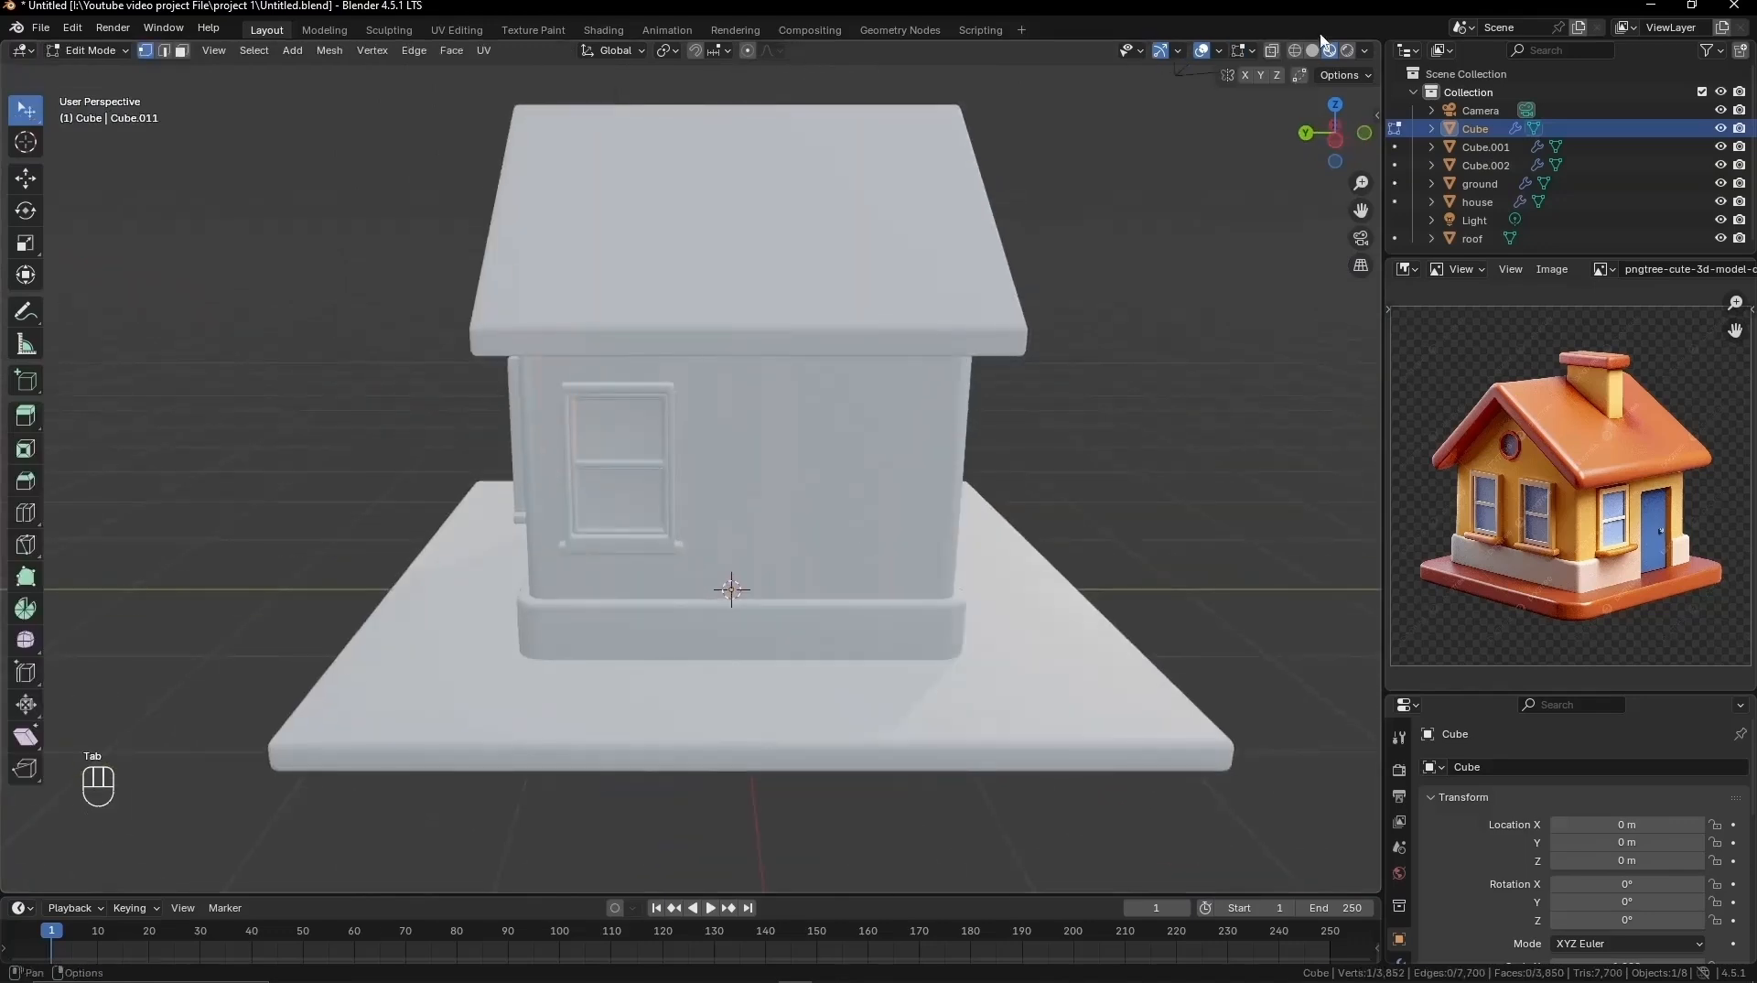
scroll(932, 475, up, 5)
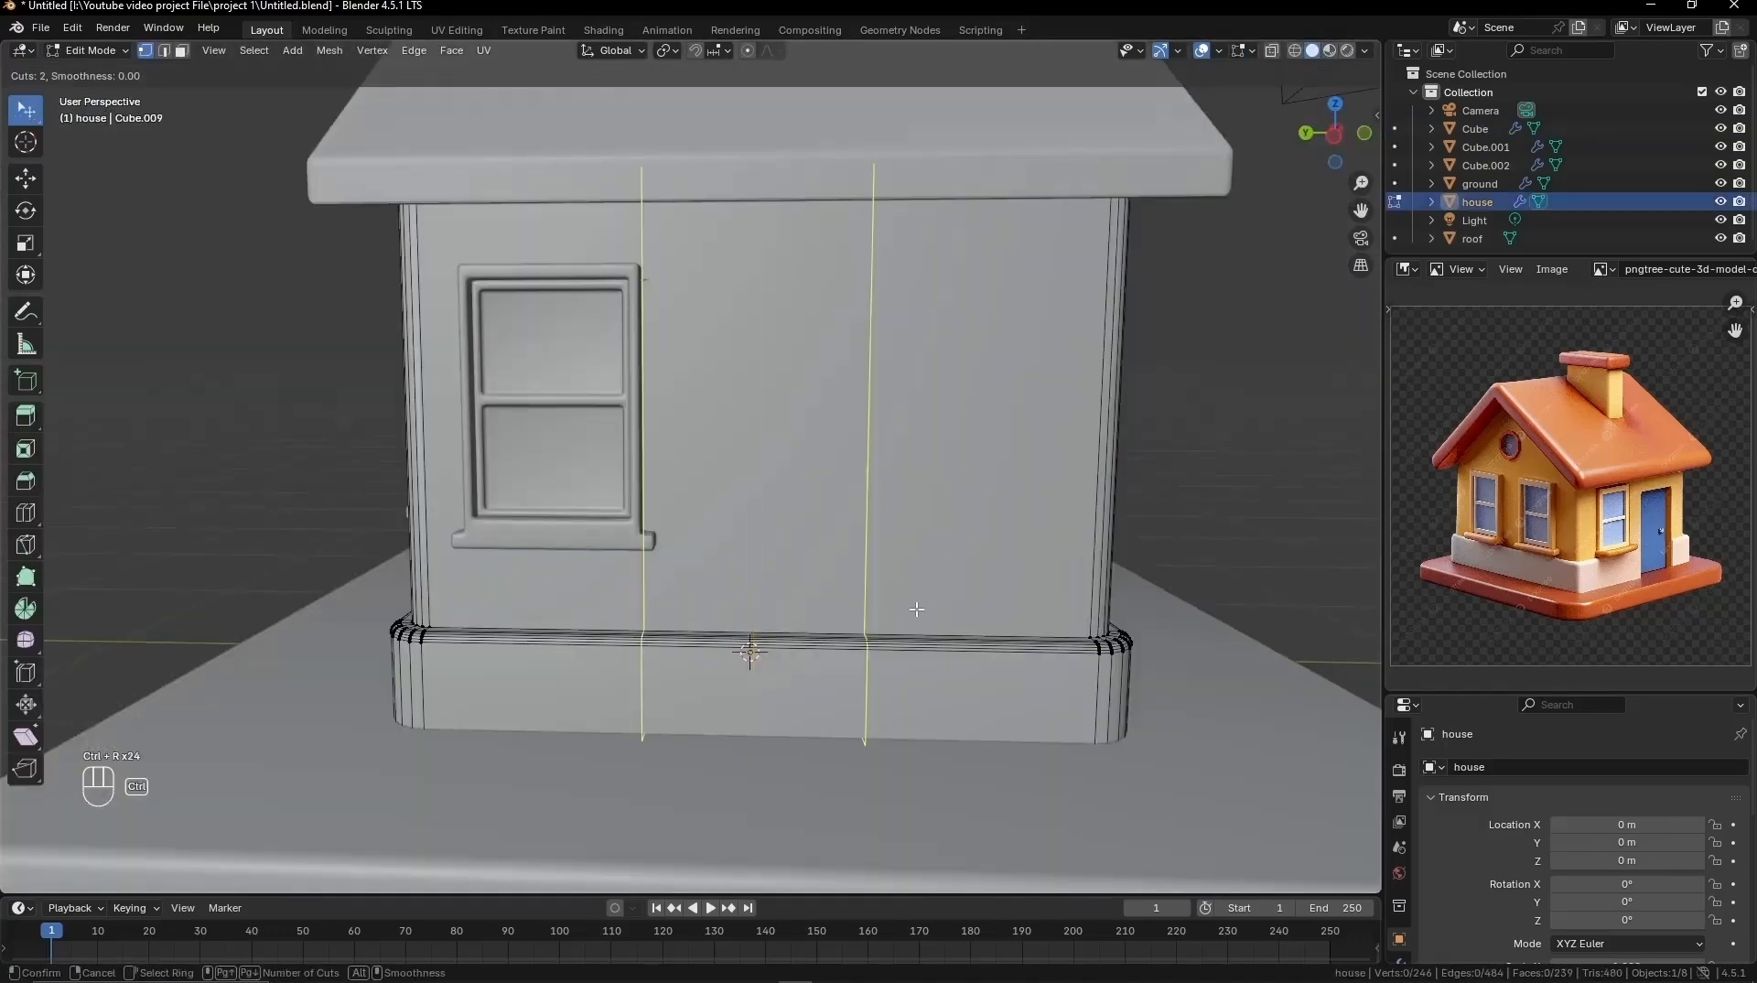
click(915, 608)
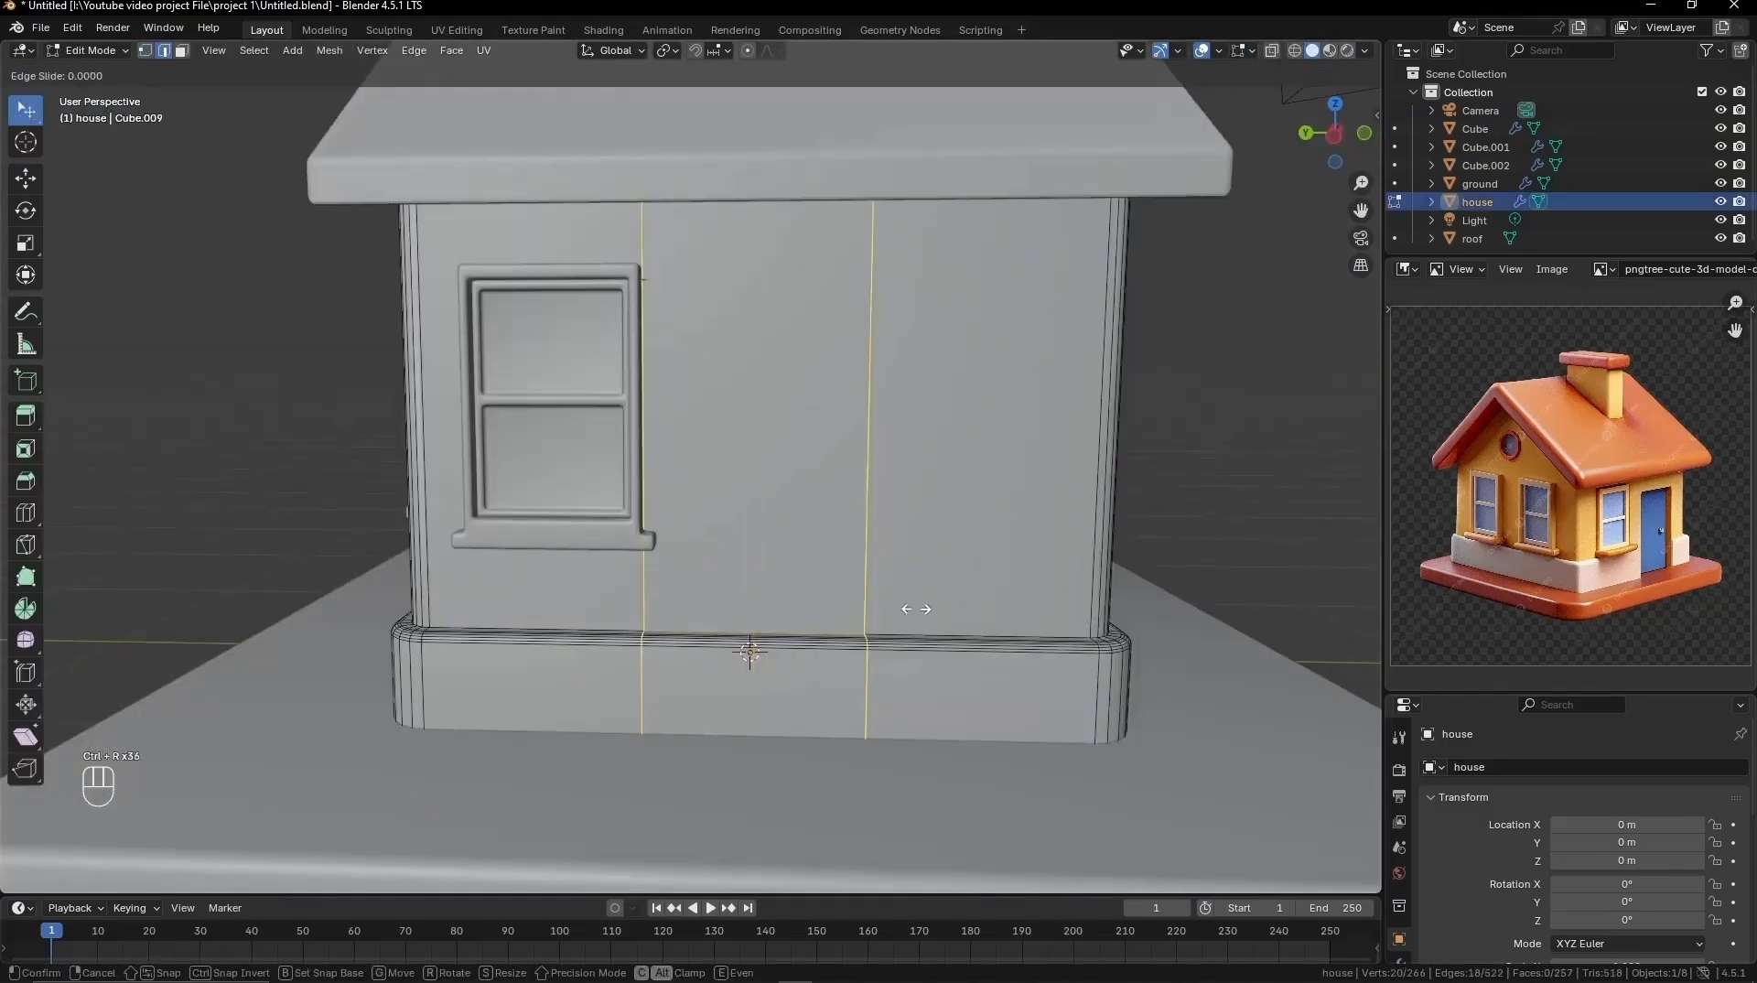
click(1080, 608)
click(1254, 515)
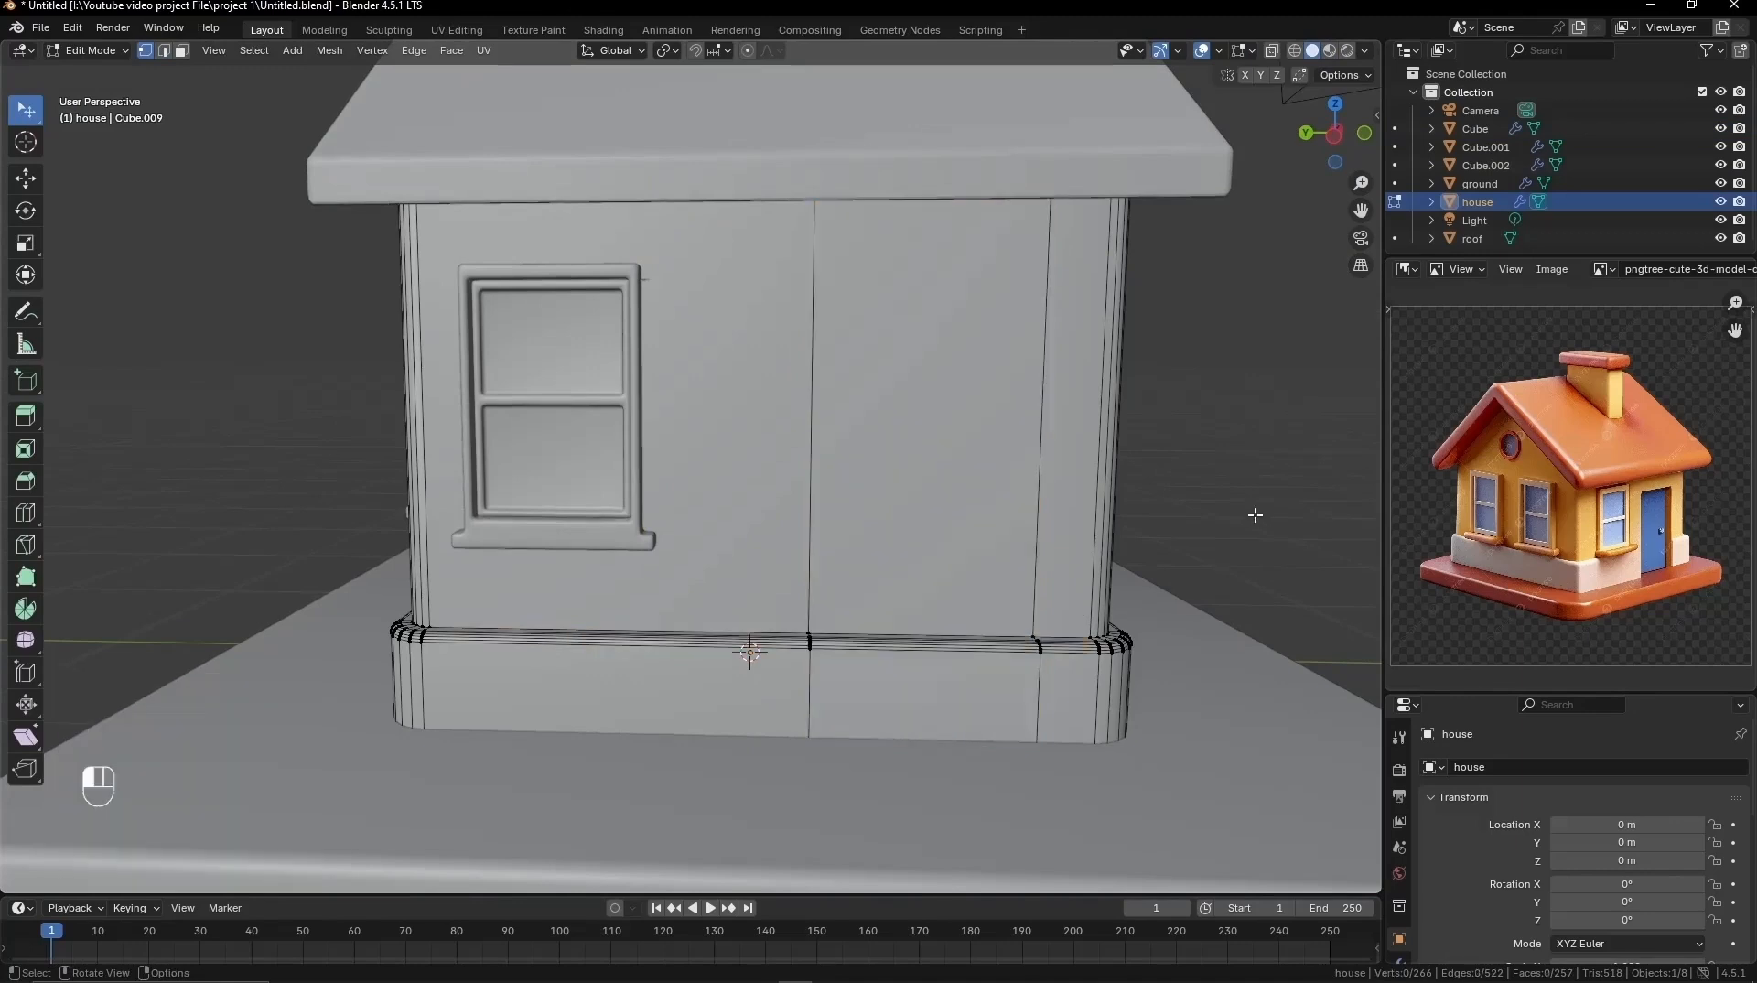
Step: Add a horizontal loop cut around the house walls, slid up towards the roof to mark the top of the doorway
middle_drag(922, 539, 995, 544)
key(ctrl+r)
click(1061, 398)
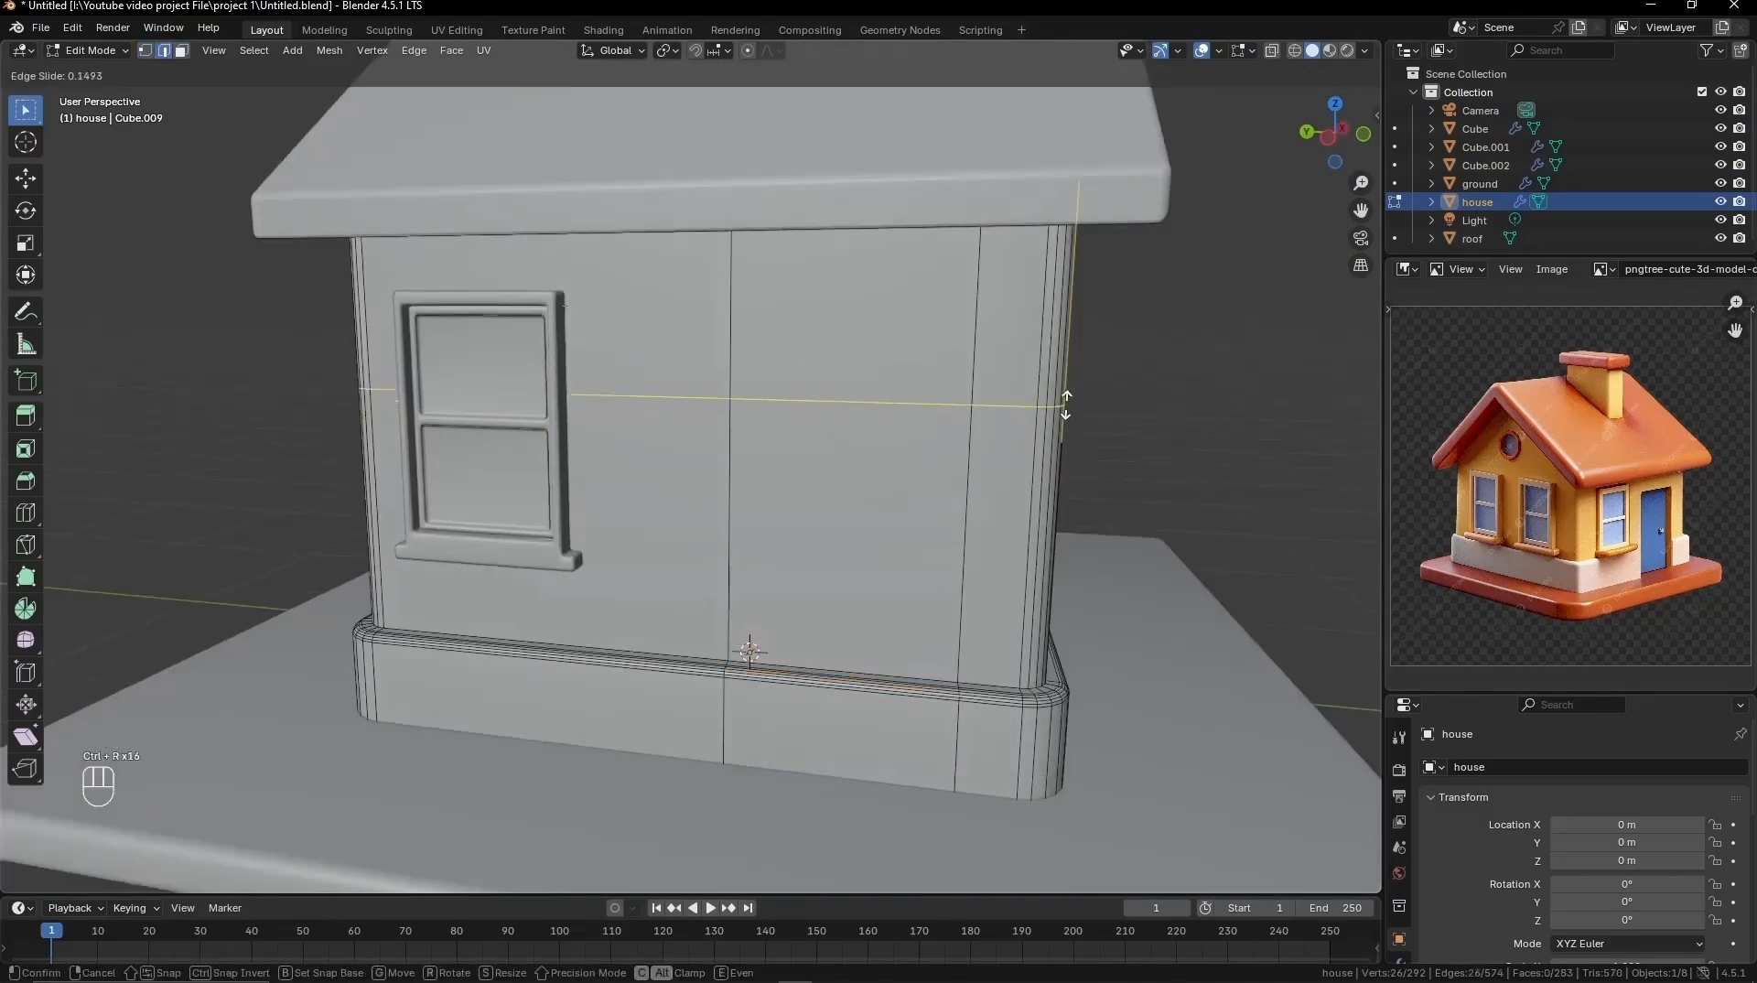
click(1070, 350)
Step: Select the doorway's wall face and the base band faces below it, and extrude them inward by about 0.099 m
click(831, 528)
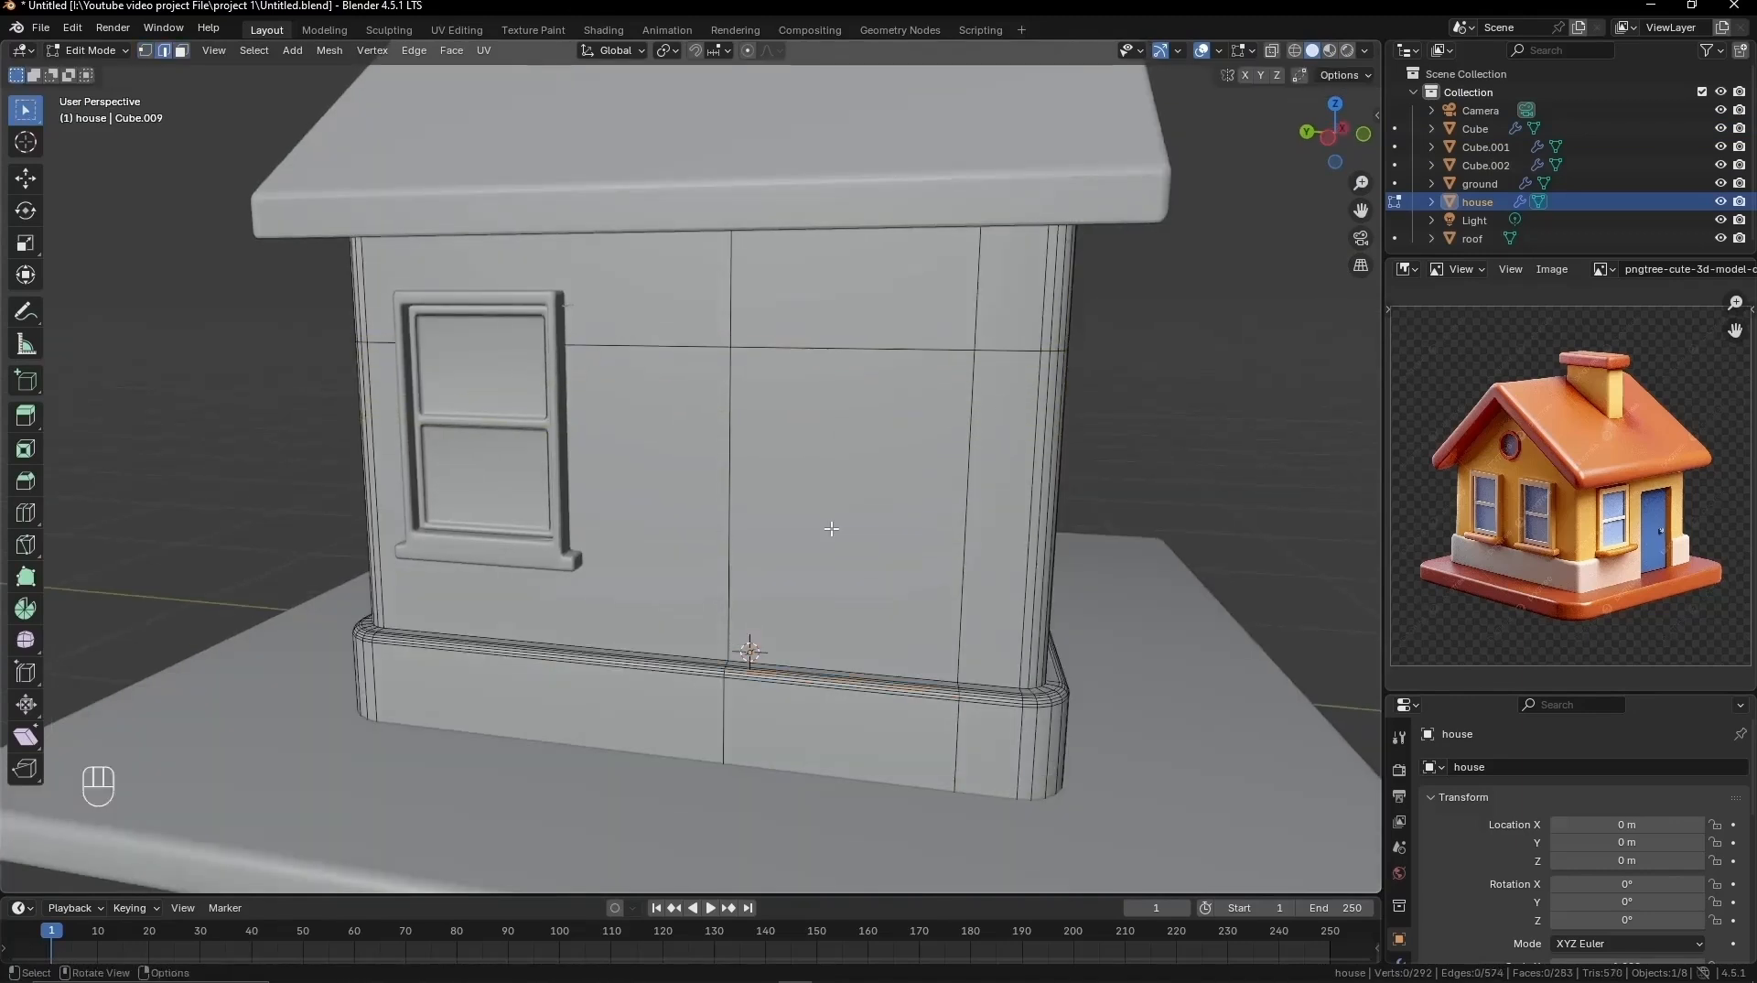
key(3)
click(870, 670)
shift+drag(860, 729, 863, 686)
middle_drag(863, 687, 820, 685)
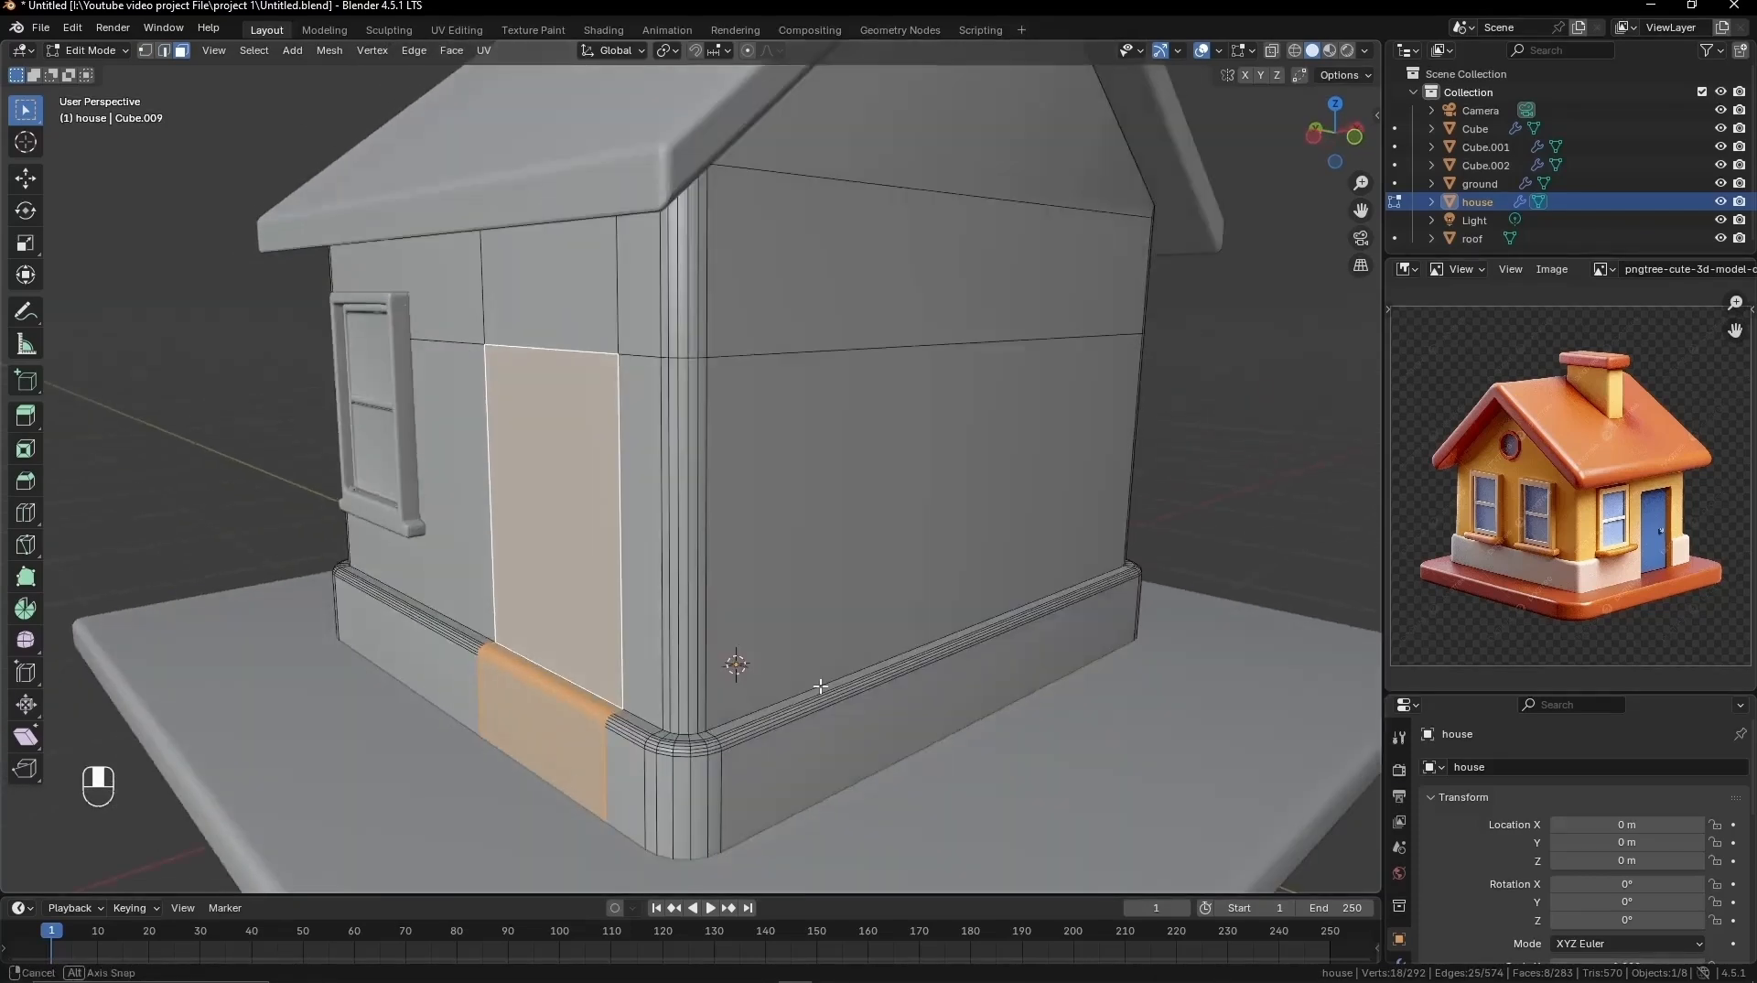
key(e)
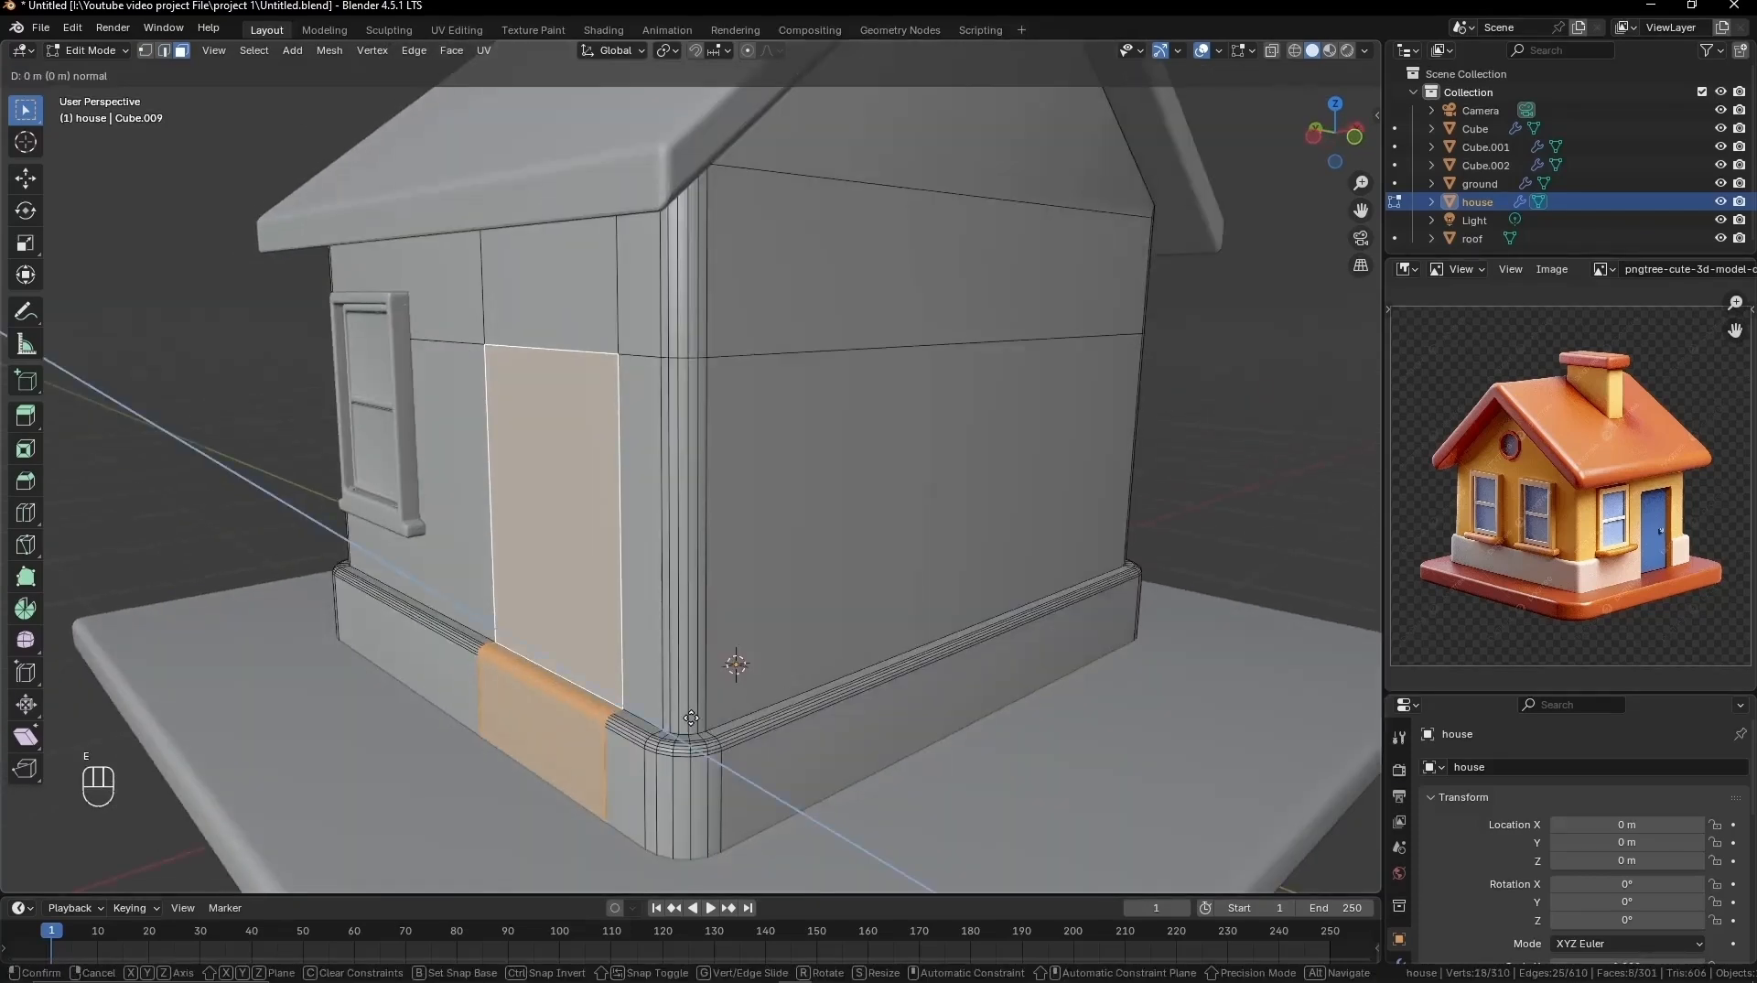
click(726, 718)
Step: Flatten the recessed doorway faces by scaling them to 0 along X
key(s)
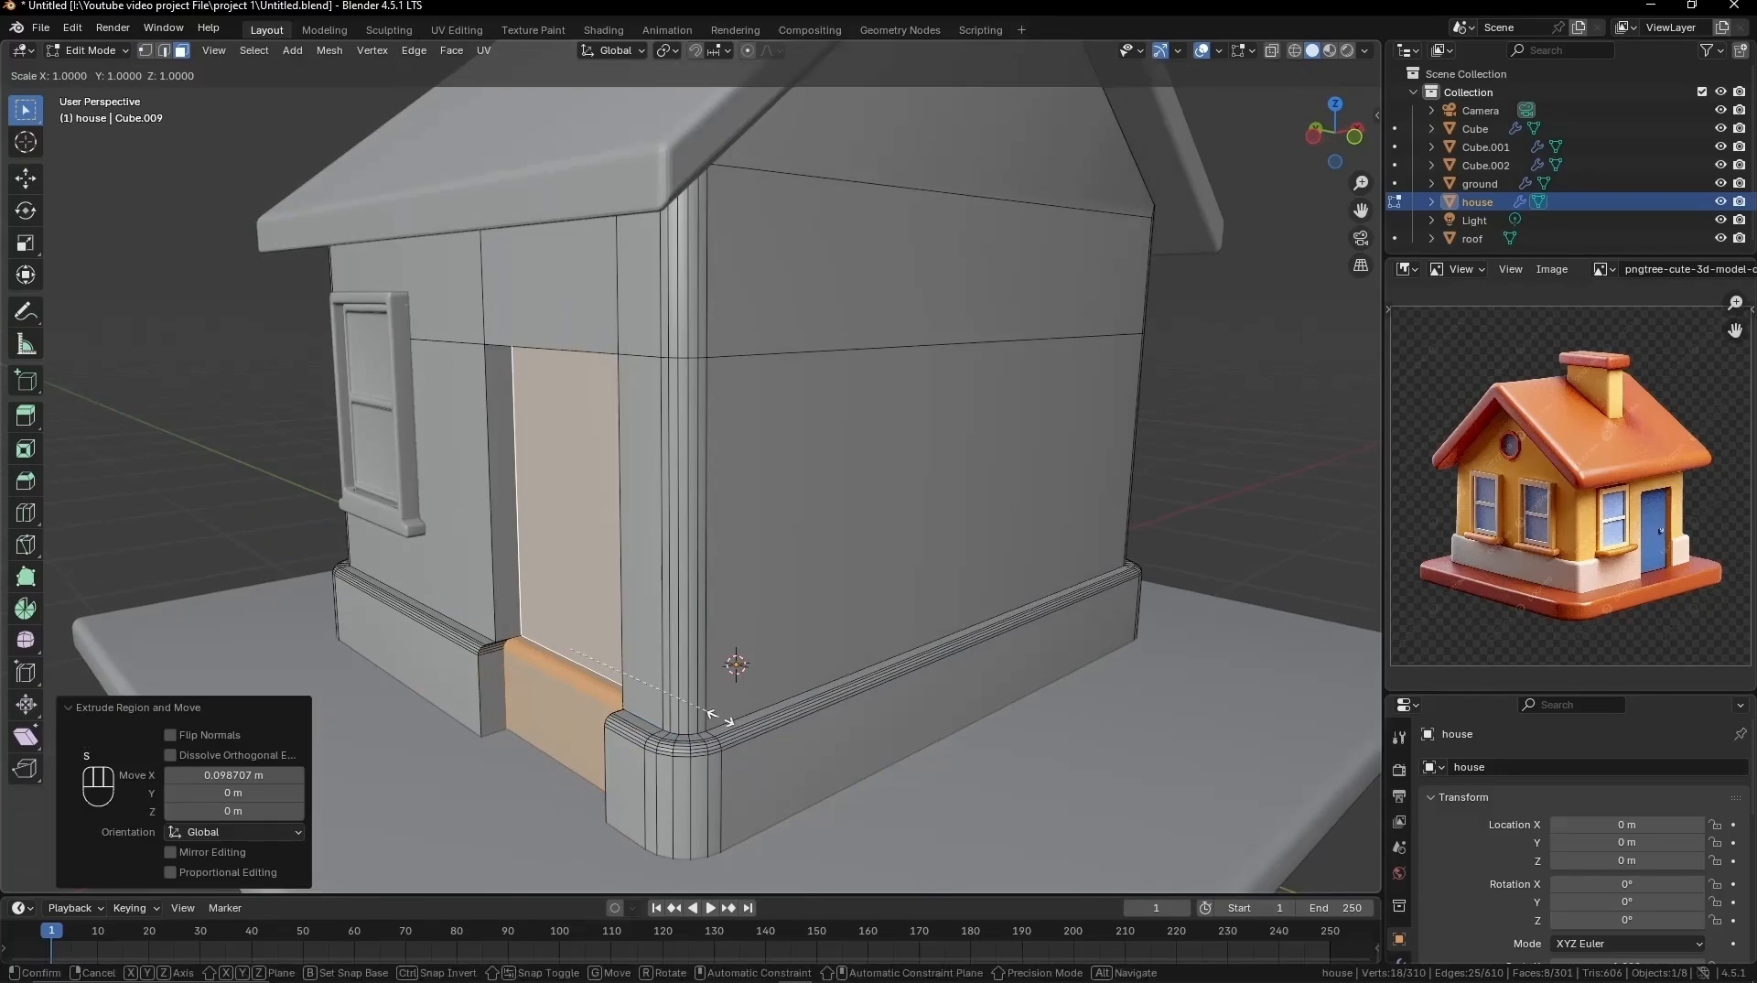
key(x)
key(KP_0)
click(733, 667)
Step: Select all the recessed doorway faces, including the base band part, and delete them to open the doorway
scroll(733, 667, up, 2)
middle_drag(733, 667, 877, 668)
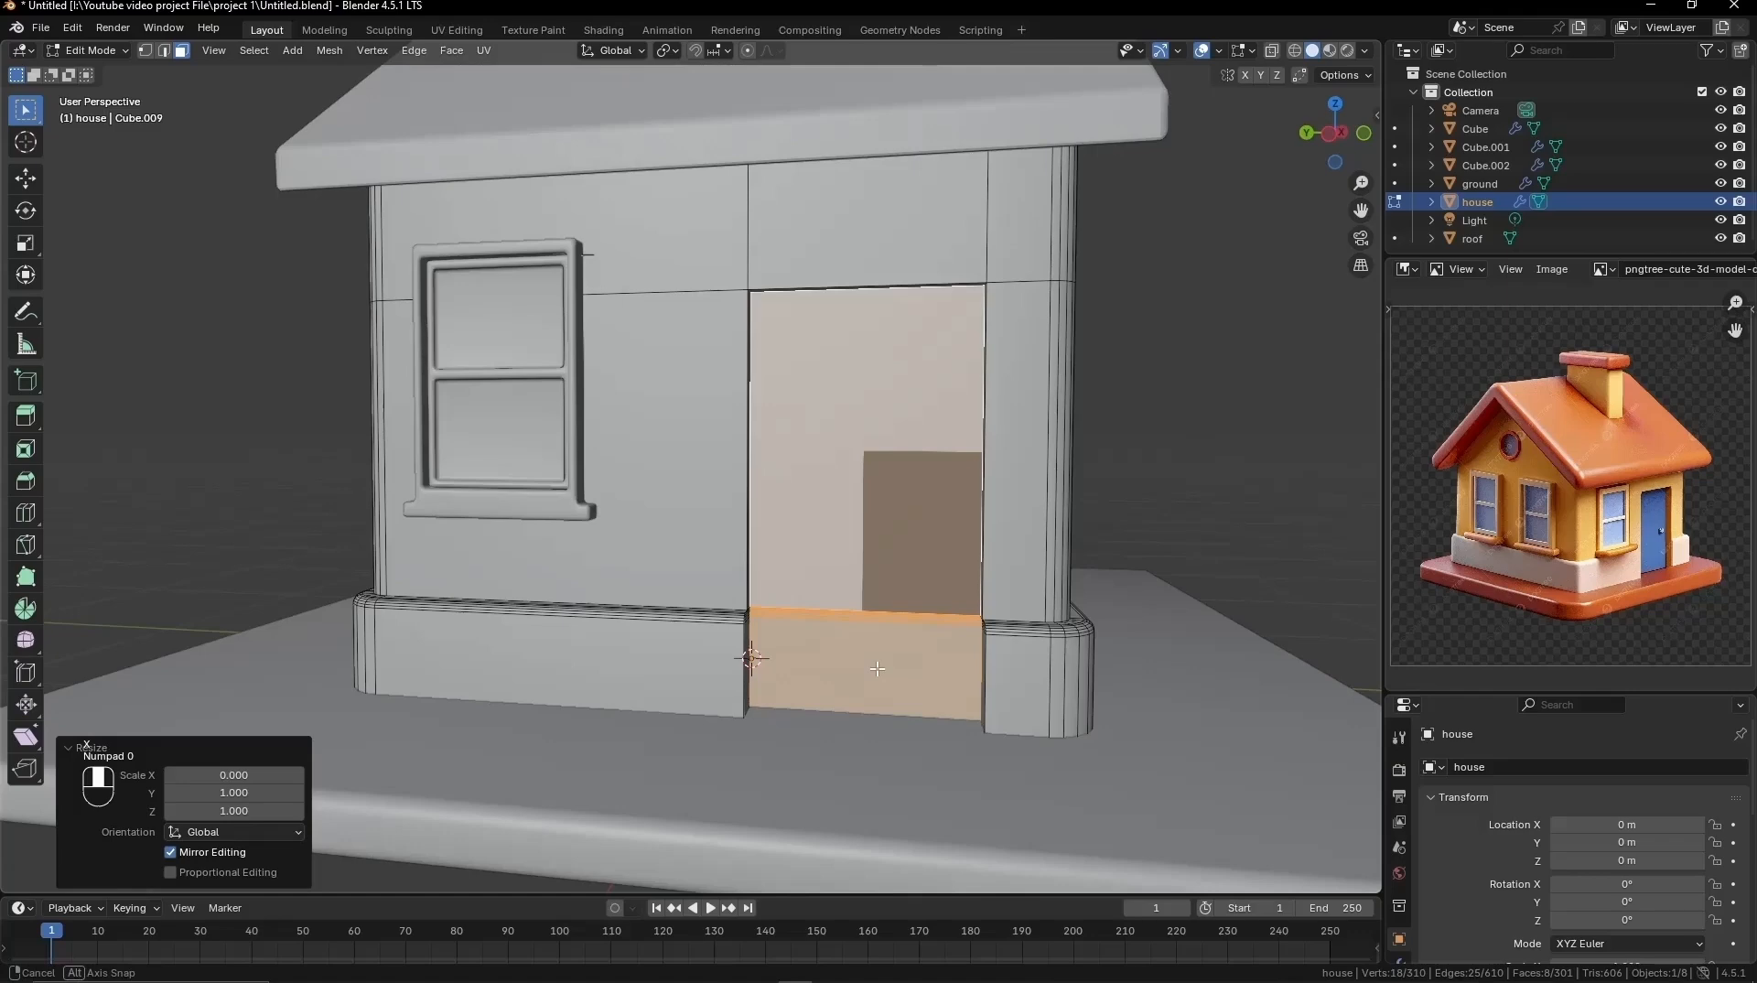
middle_drag(876, 669, 903, 700)
click(898, 620)
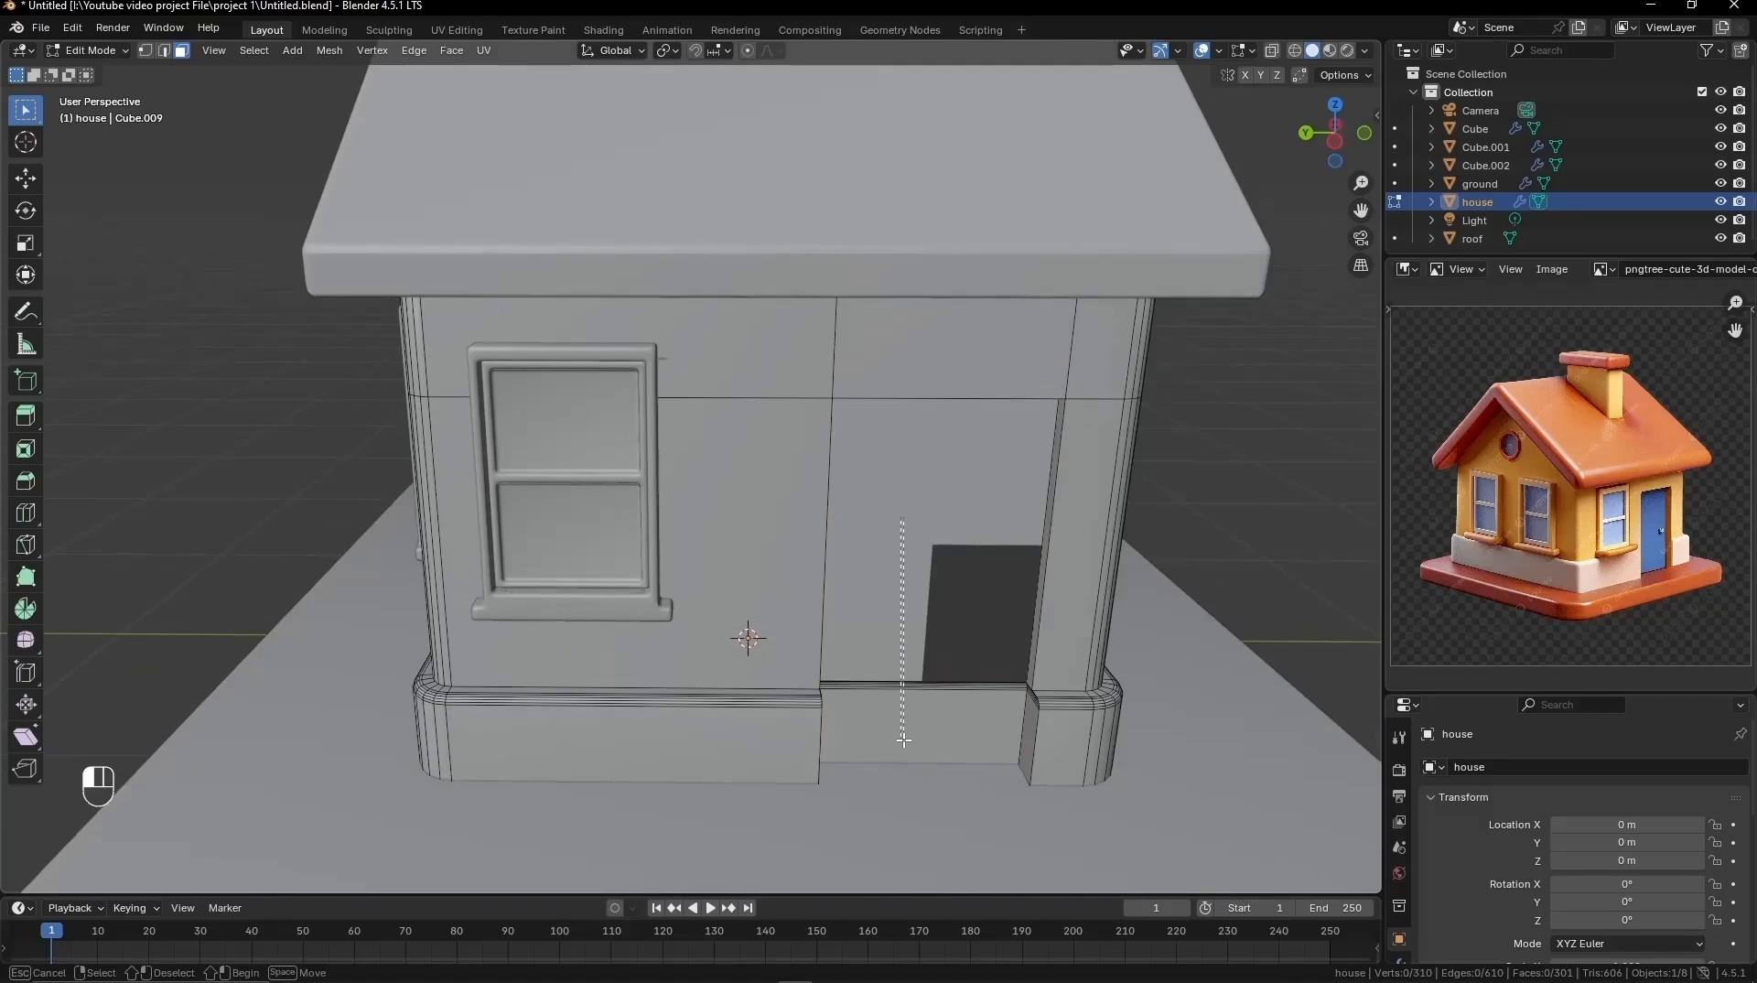
drag(904, 739, 904, 739)
key(Delete)
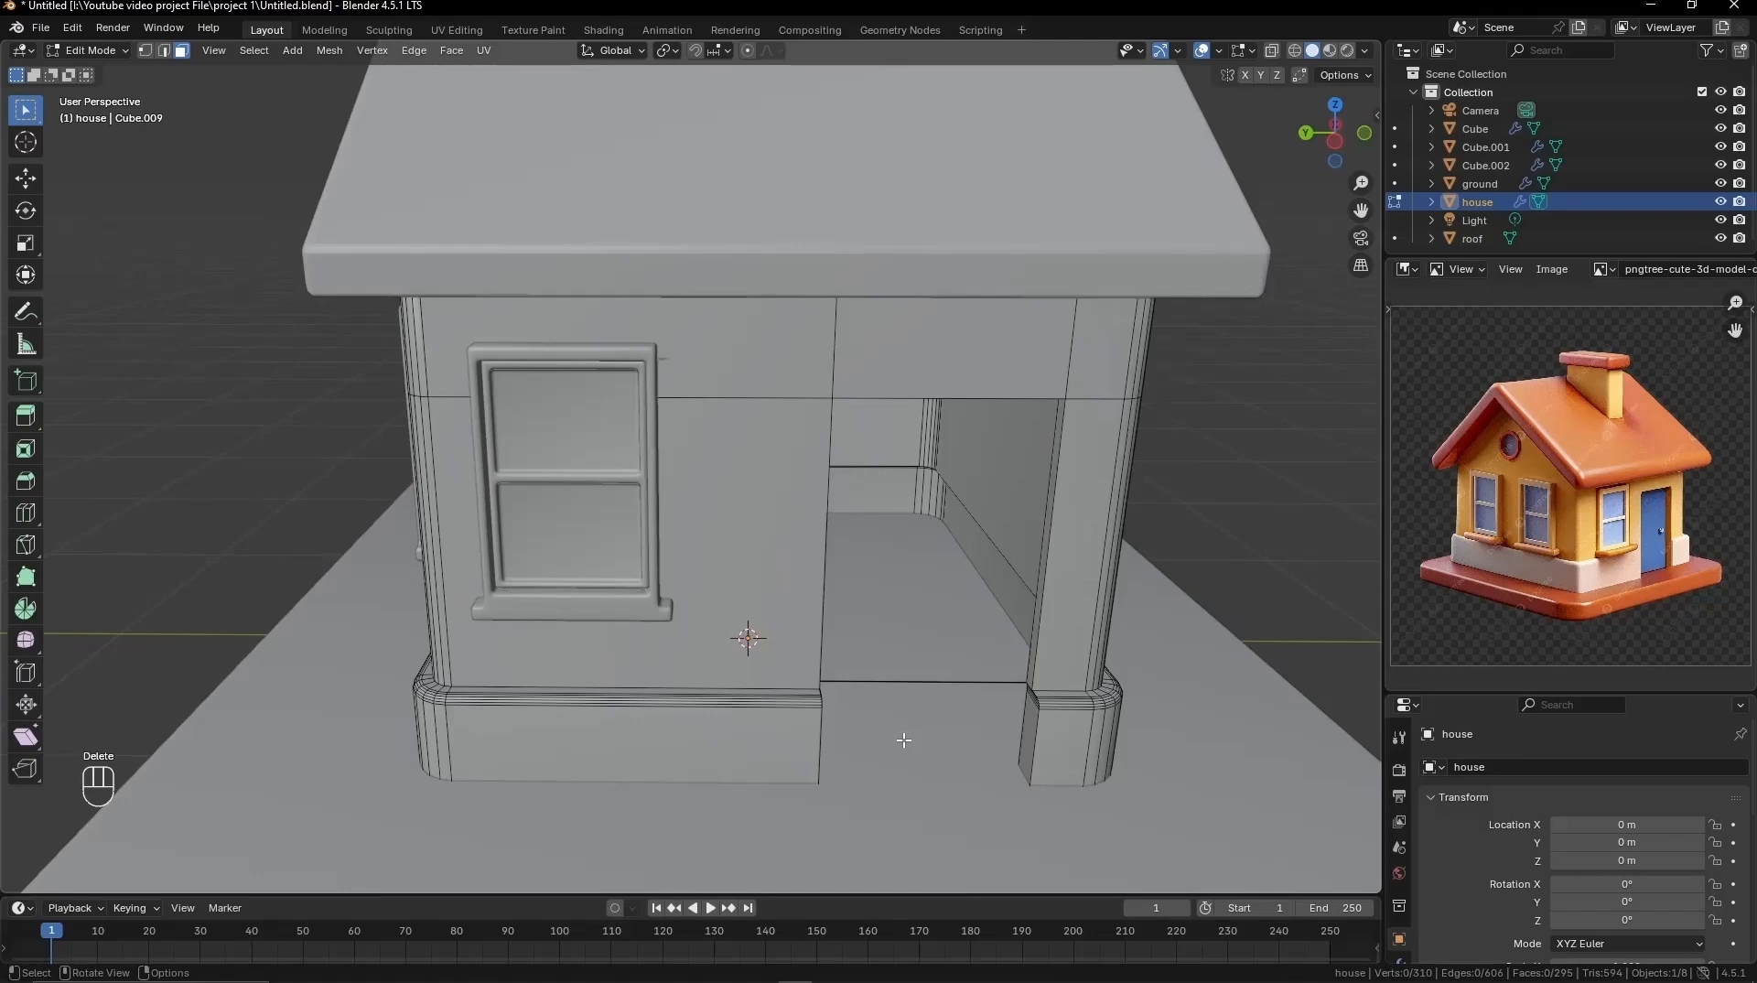
Step: Add a cube for the door, flatten it along X into a thin panel and move it in front of the house
key(Tab)
scroll(954, 711, down, 2)
key(shift+a)
mouse_move(871, 602)
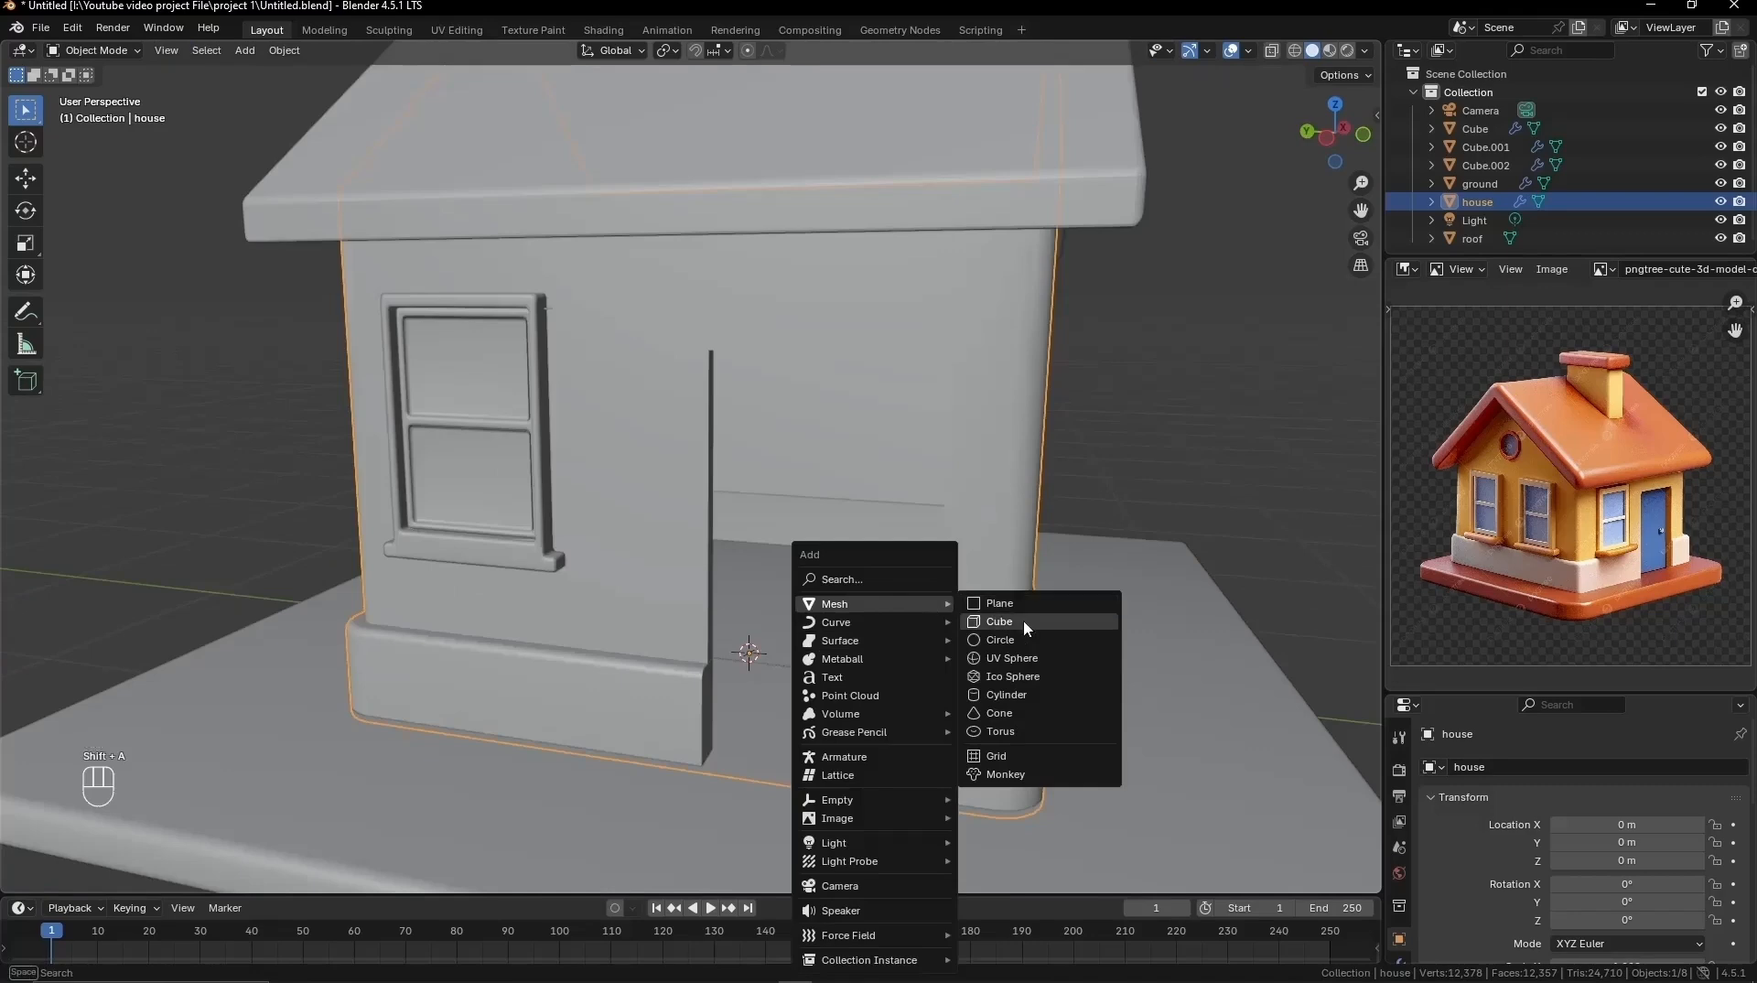
click(1023, 619)
scroll(924, 666, down, 3)
middle_drag(923, 667, 851, 686)
key(s)
key(x)
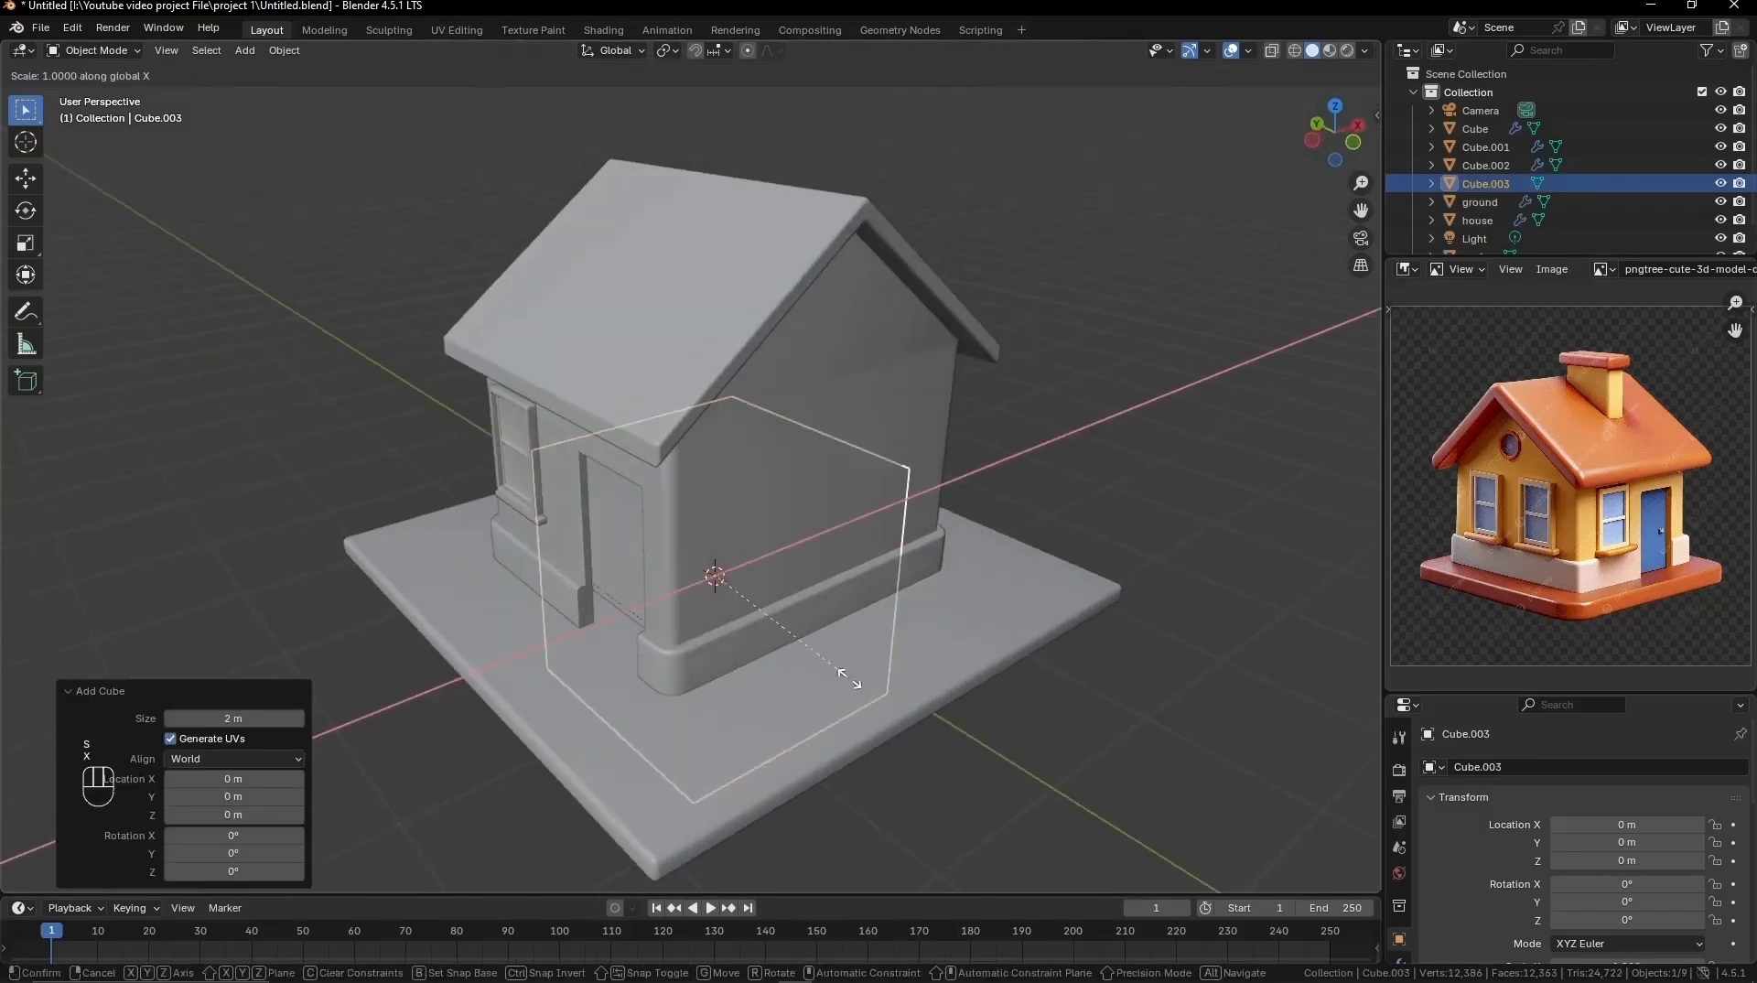
click(727, 569)
key(g)
click(693, 520)
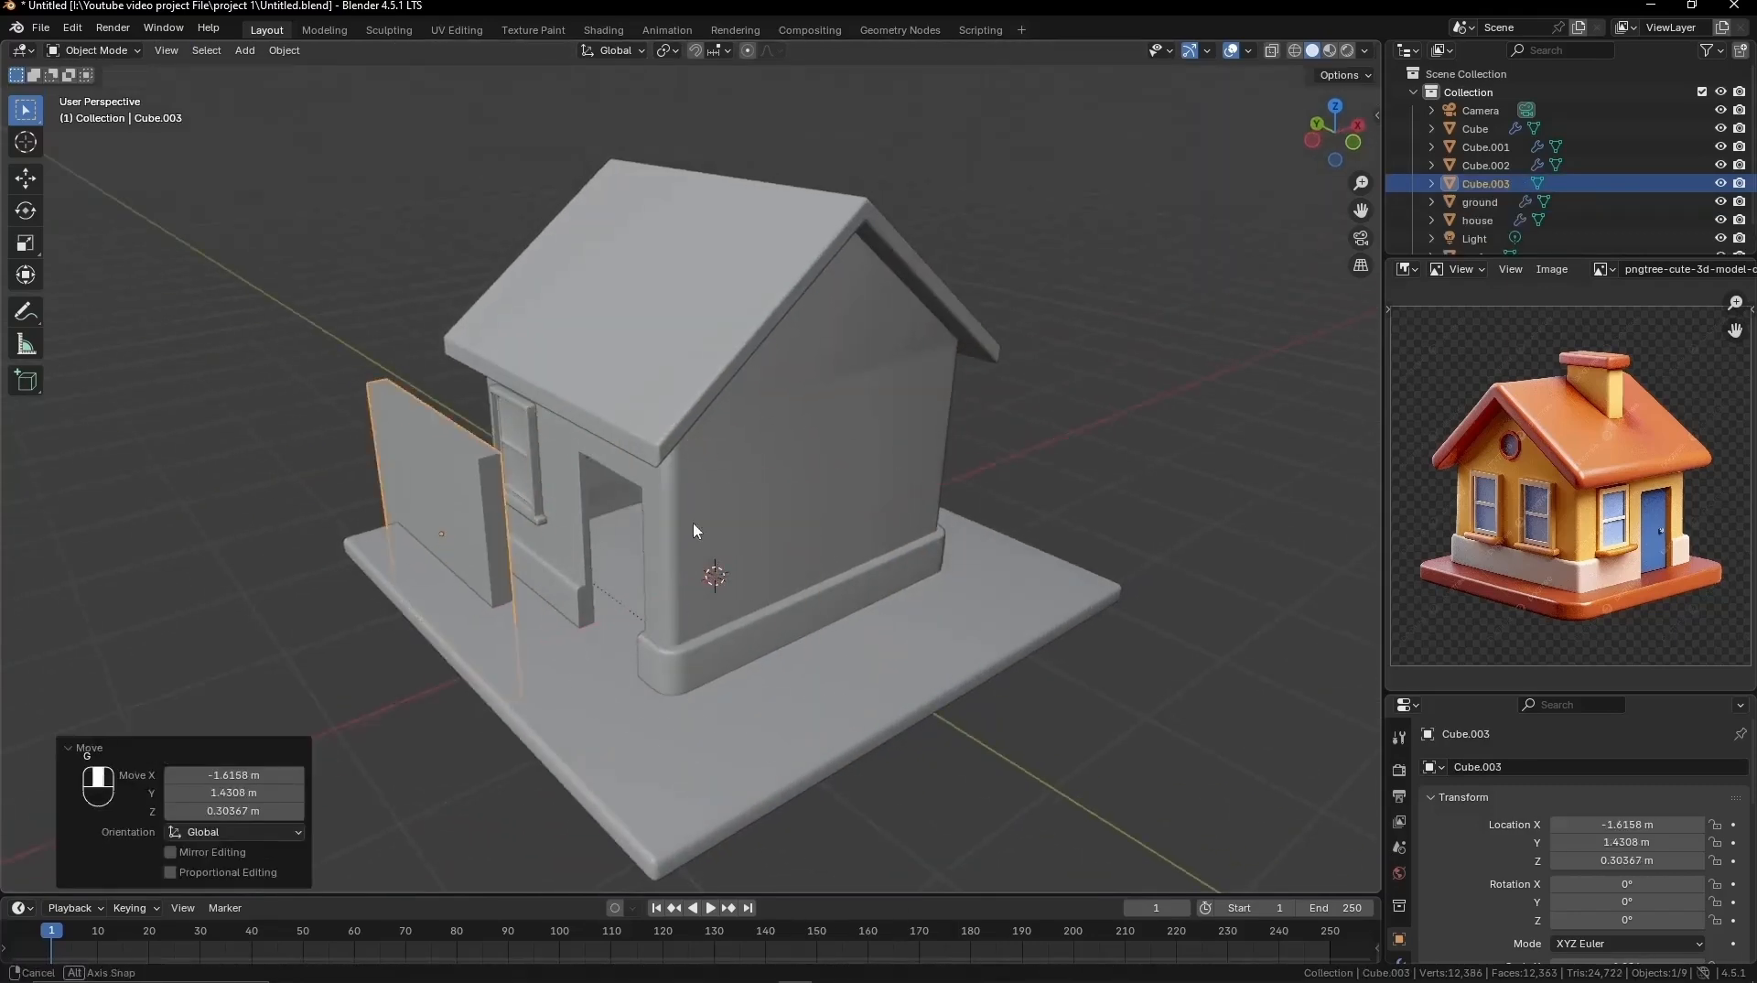
Step: Move the door panel to the front wall, resize its width along Y and shift it about 0.378 m along Y over the doorway
middle_drag(693, 519, 795, 486)
key(g)
click(1026, 495)
key(s)
key(y)
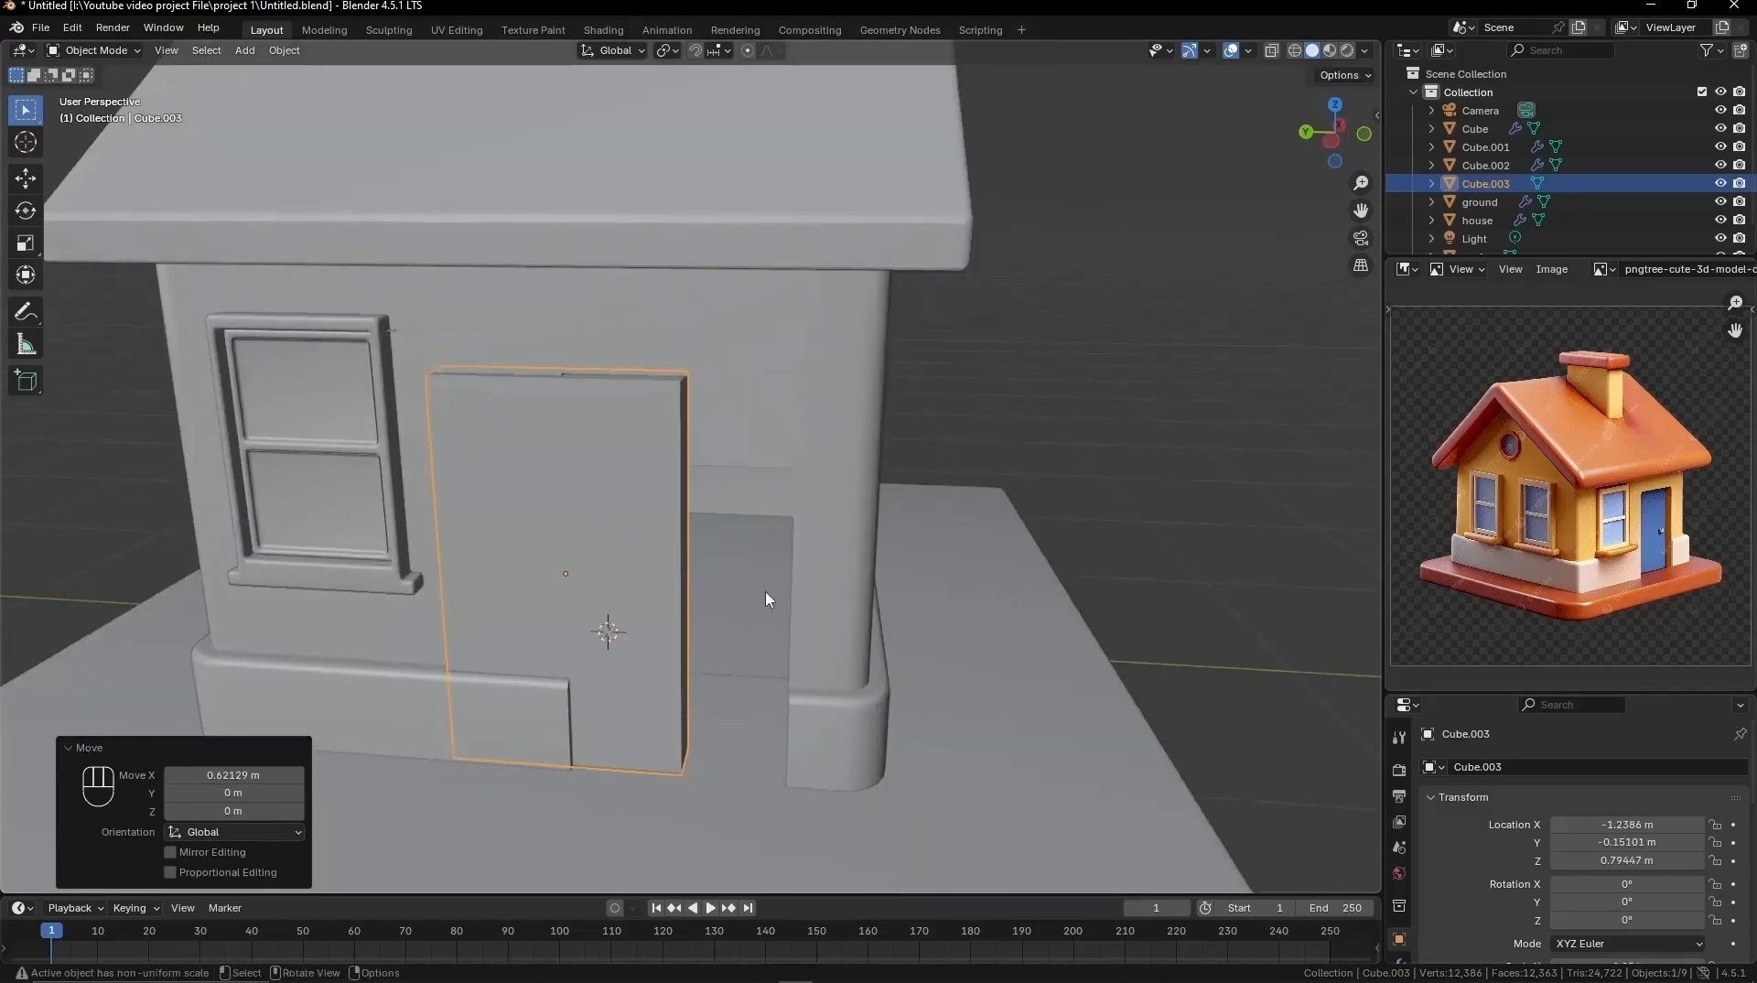
key(g)
key(y)
click(910, 668)
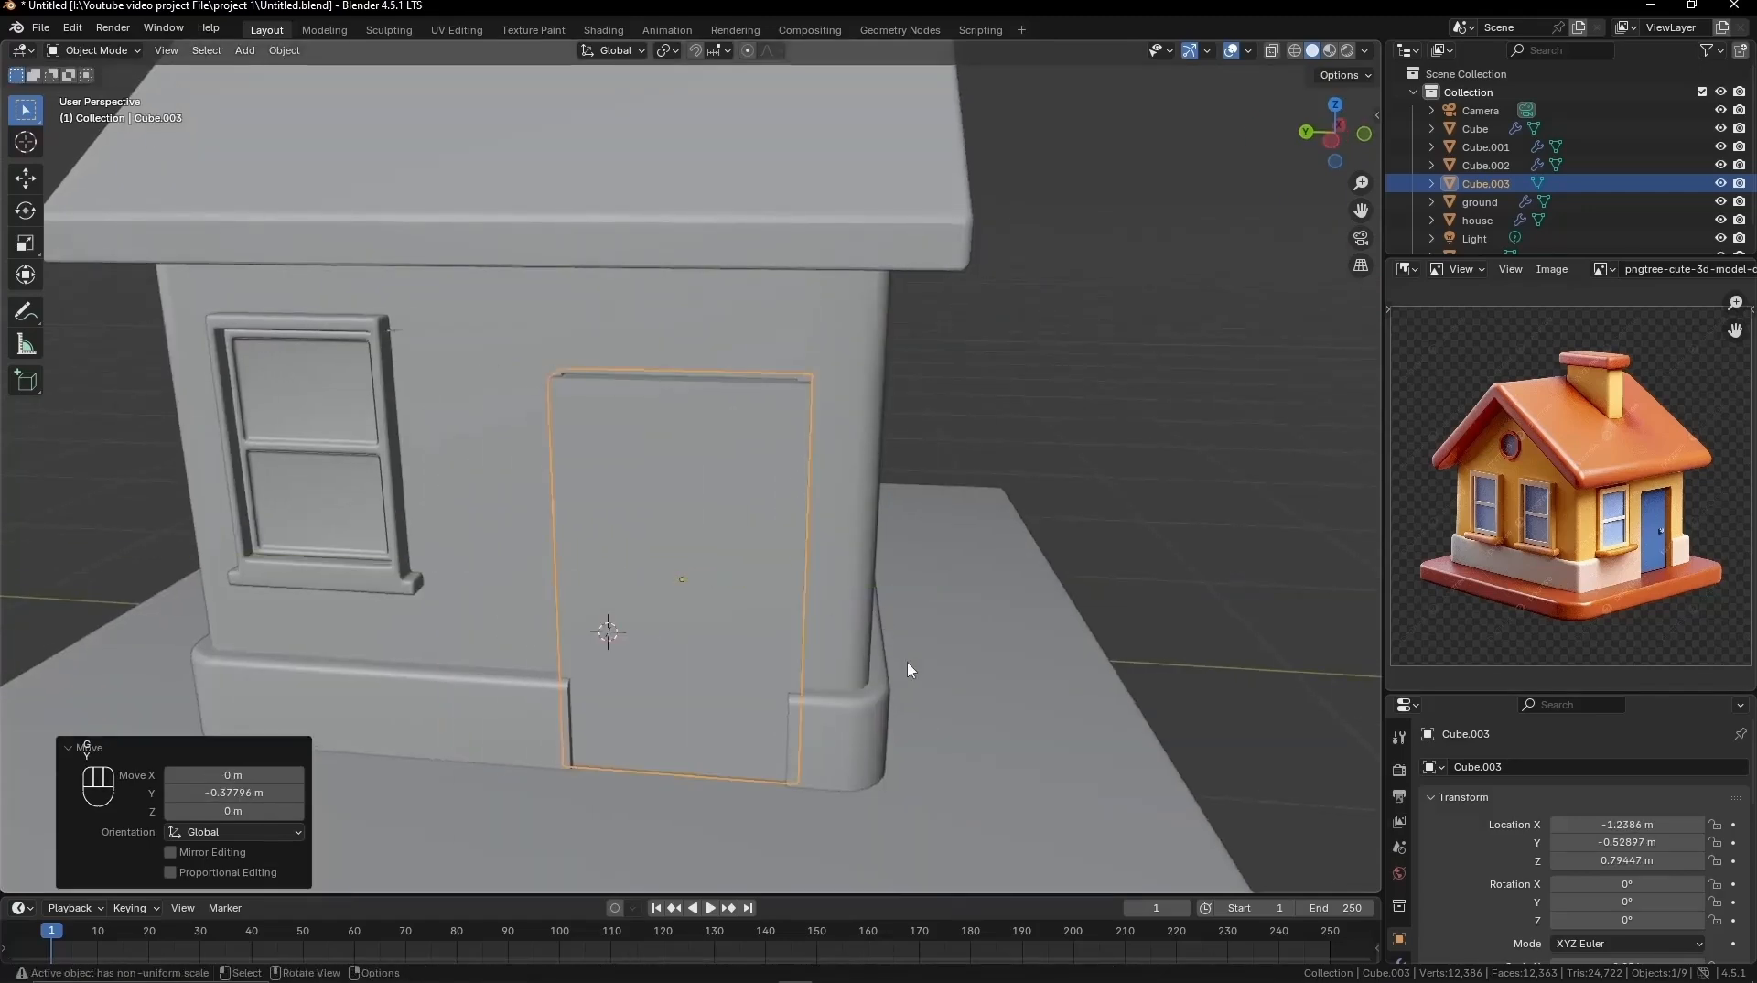
Step: Scale the door panel along Z to fit the opening and push it about 0.037 m inward along X
key(s)
key(z)
click(952, 686)
middle_drag(952, 686, 997, 650)
click(1178, 494)
middle_drag(1134, 494, 1186, 515)
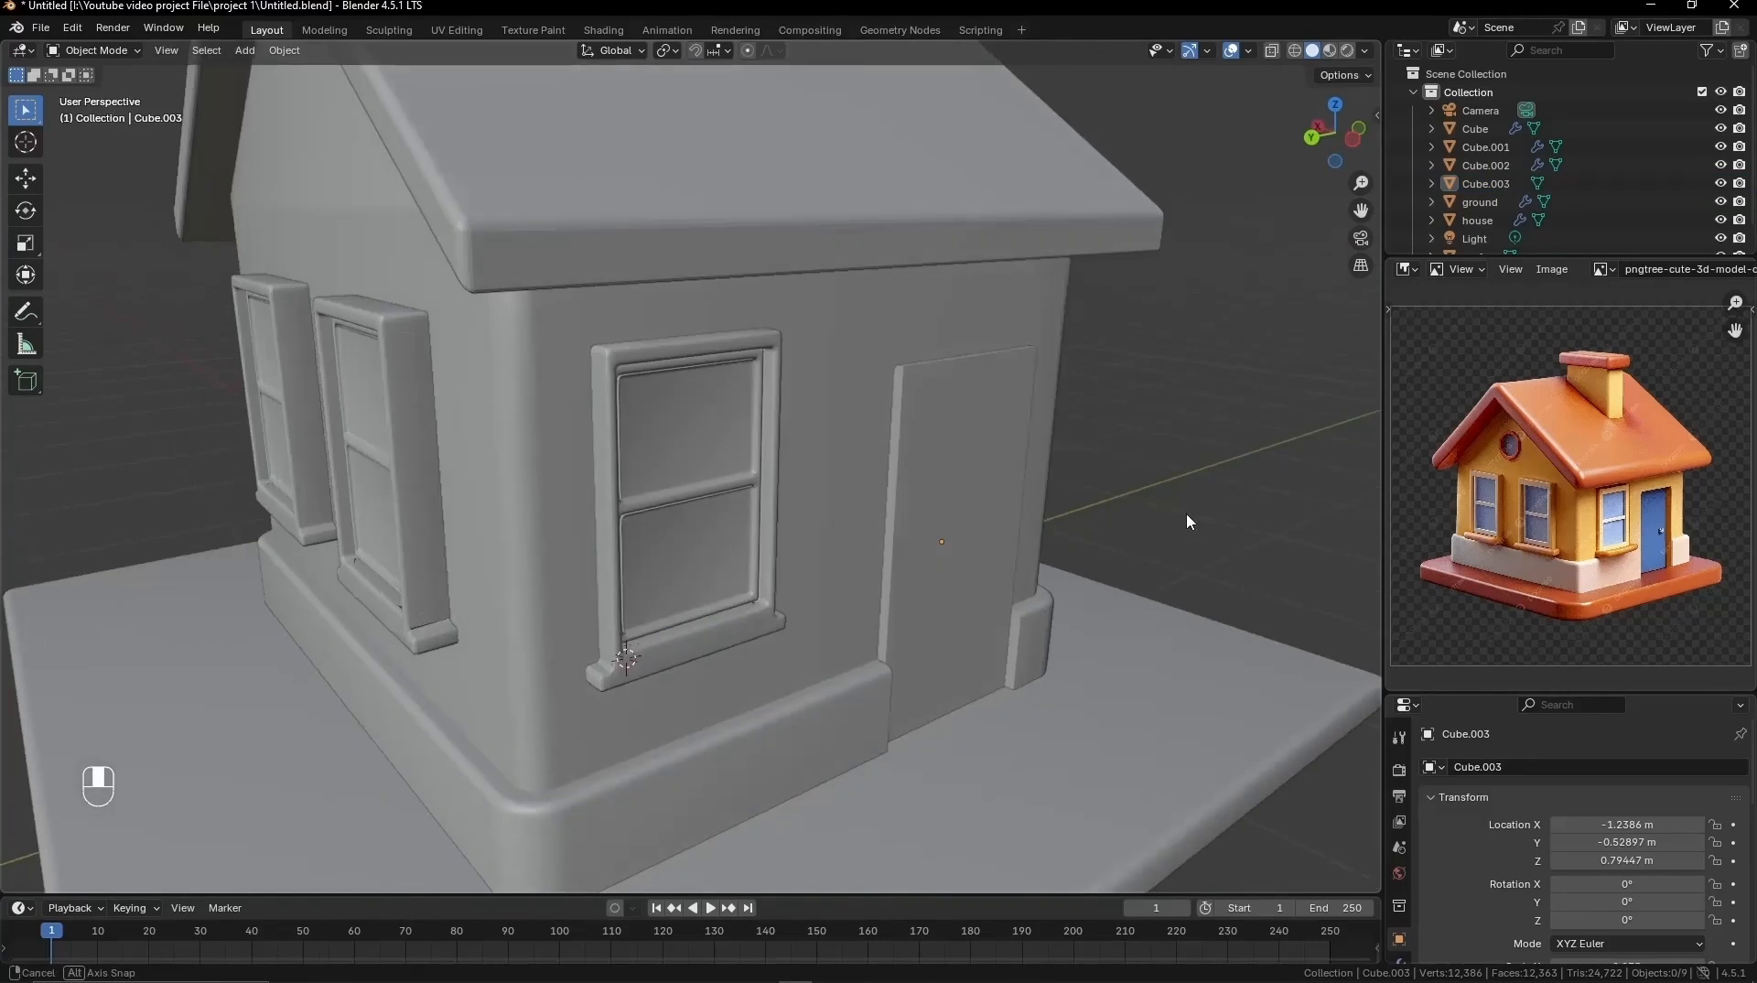
click(985, 589)
key(g)
key(x)
Step: Add a UV sphere for the door knob, scale it down to a small ball and bring it near the door
key(shift+a)
mouse_move(798, 607)
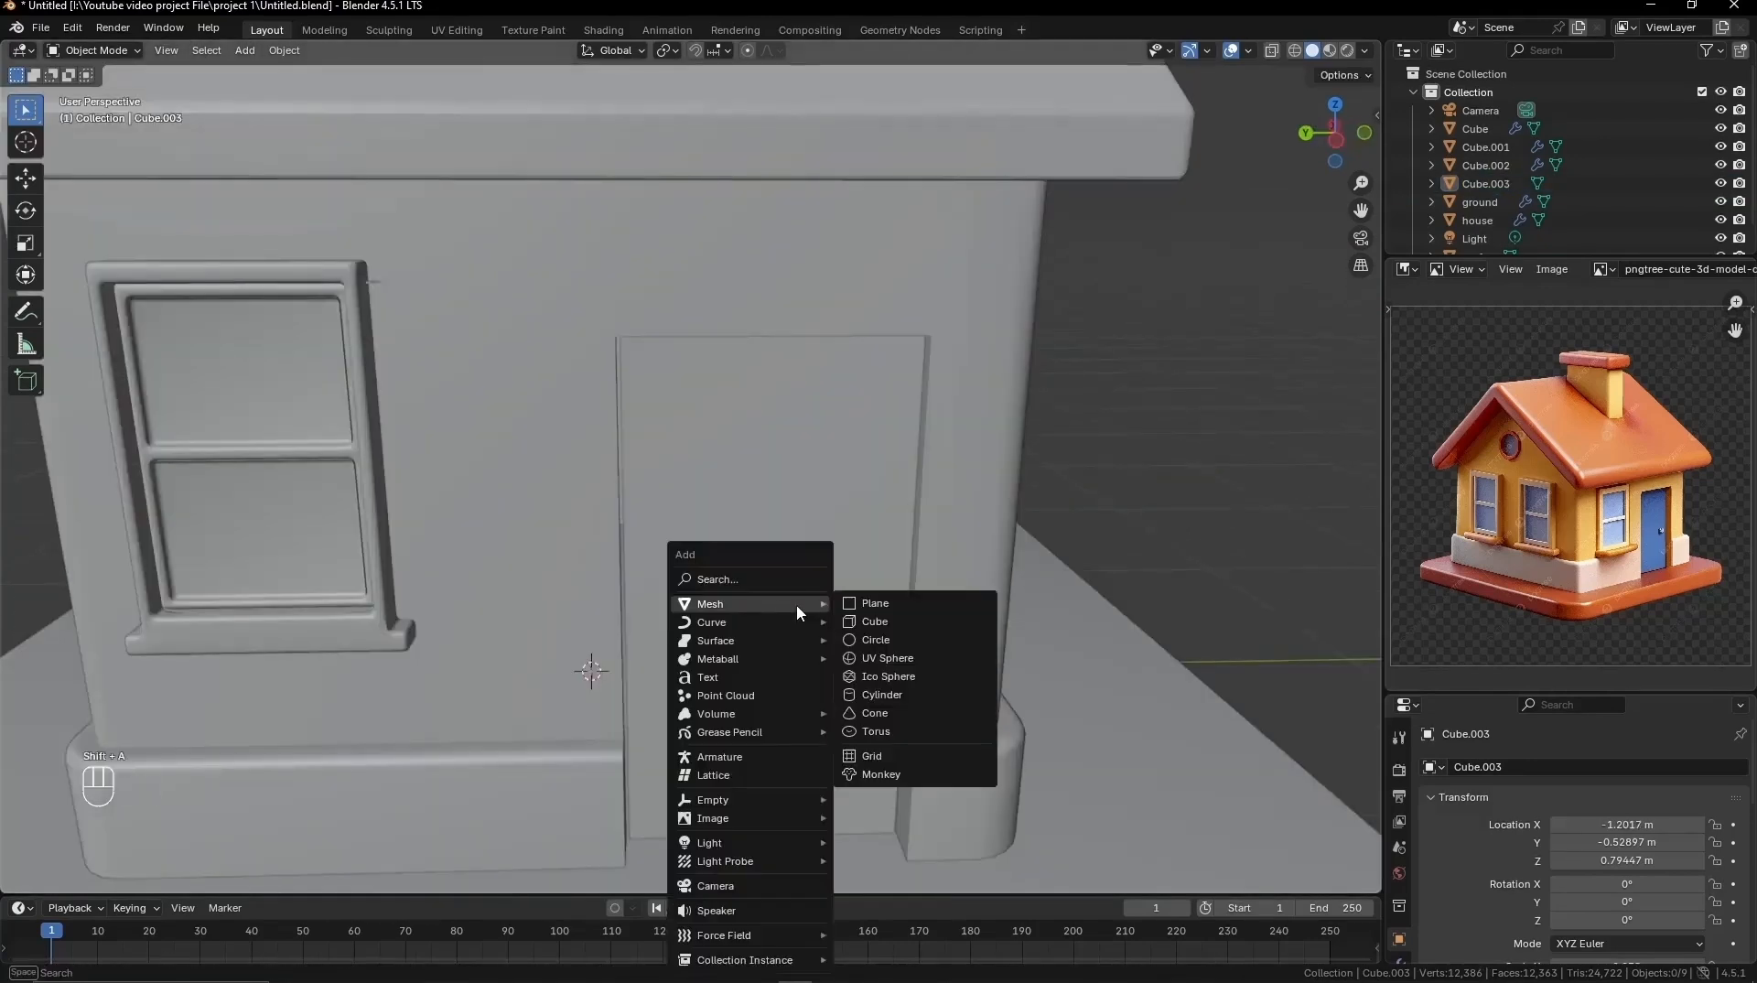
click(902, 657)
scroll(894, 666, down, 5)
key(s)
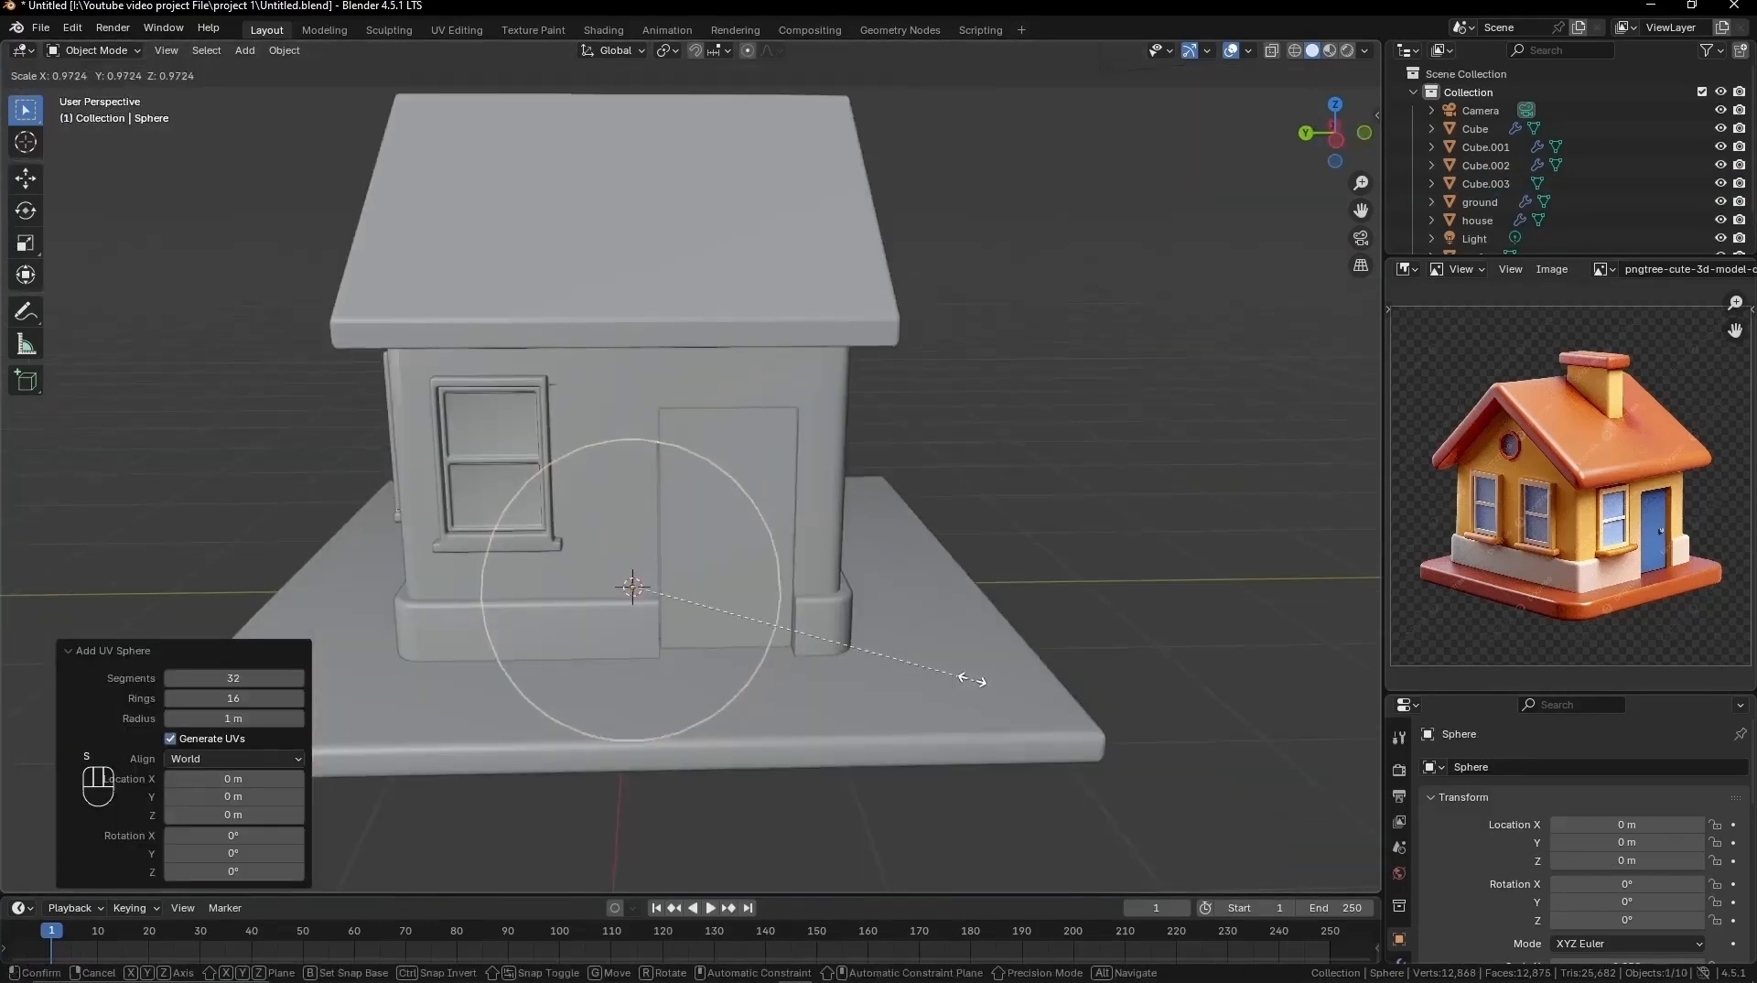
click(657, 593)
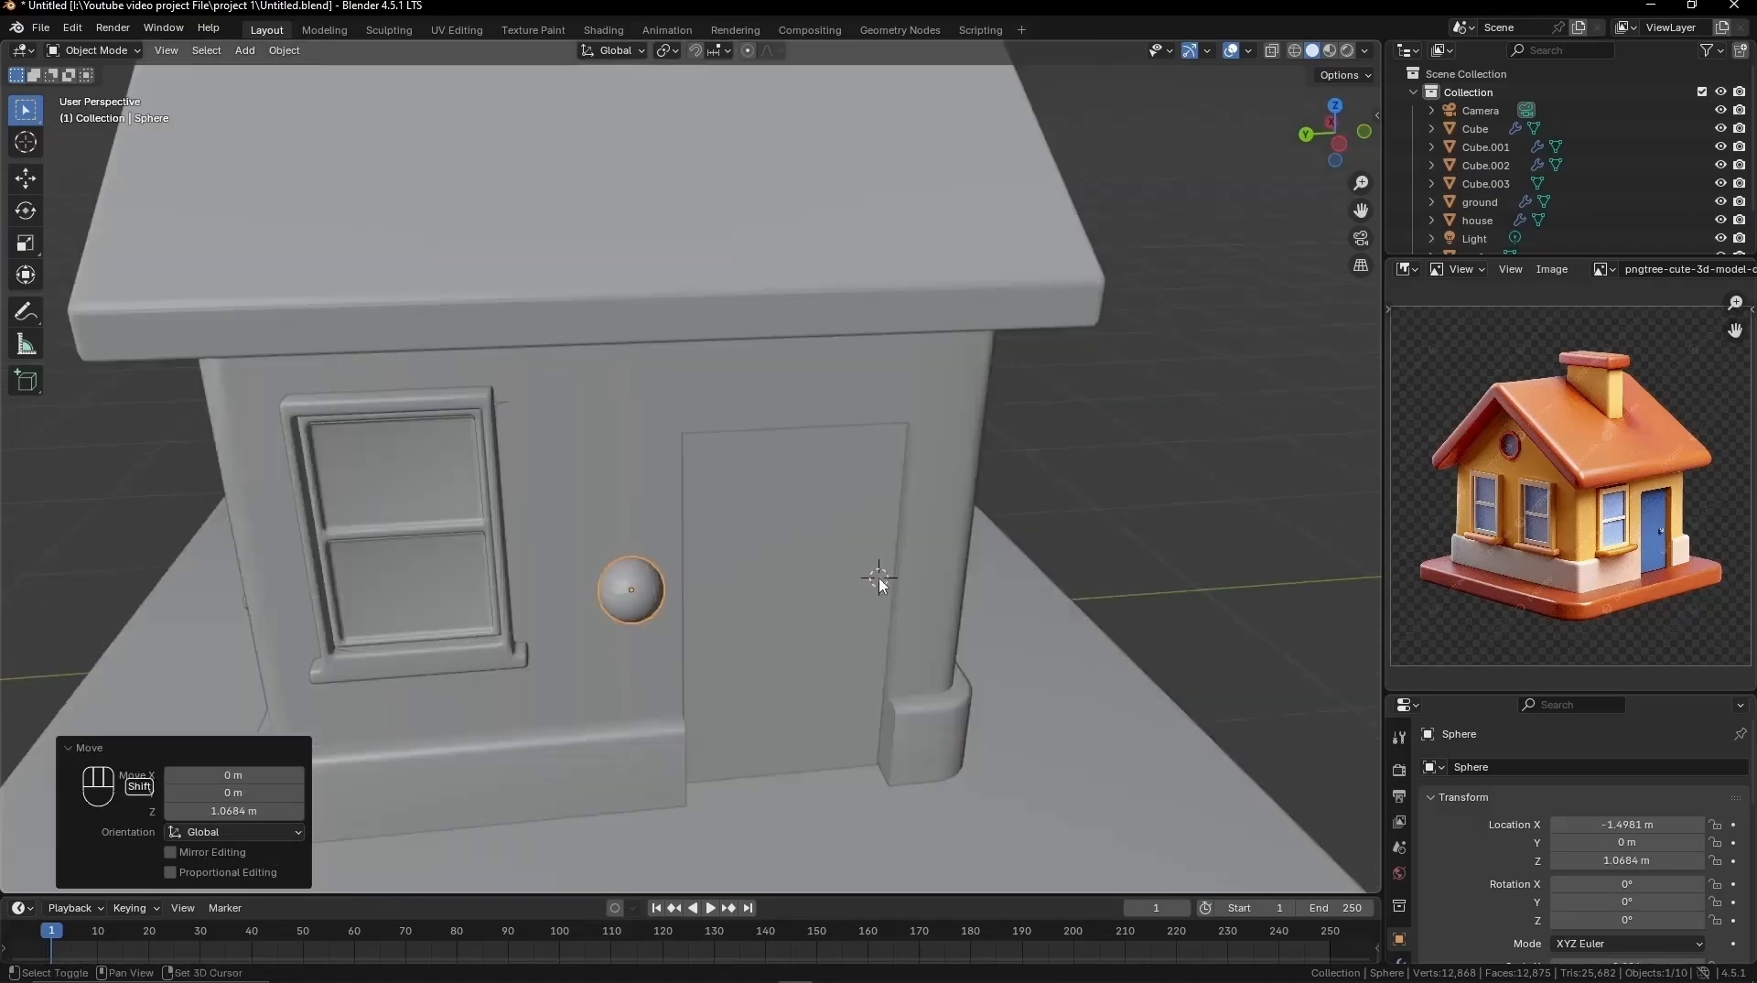
Step: Place the 3D cursor on the door near its edge, snap the sphere to it and shrink the sphere to knob size
middle_drag(915, 604, 855, 549)
scroll(901, 549, up, 3)
key(shift+s)
click(922, 492)
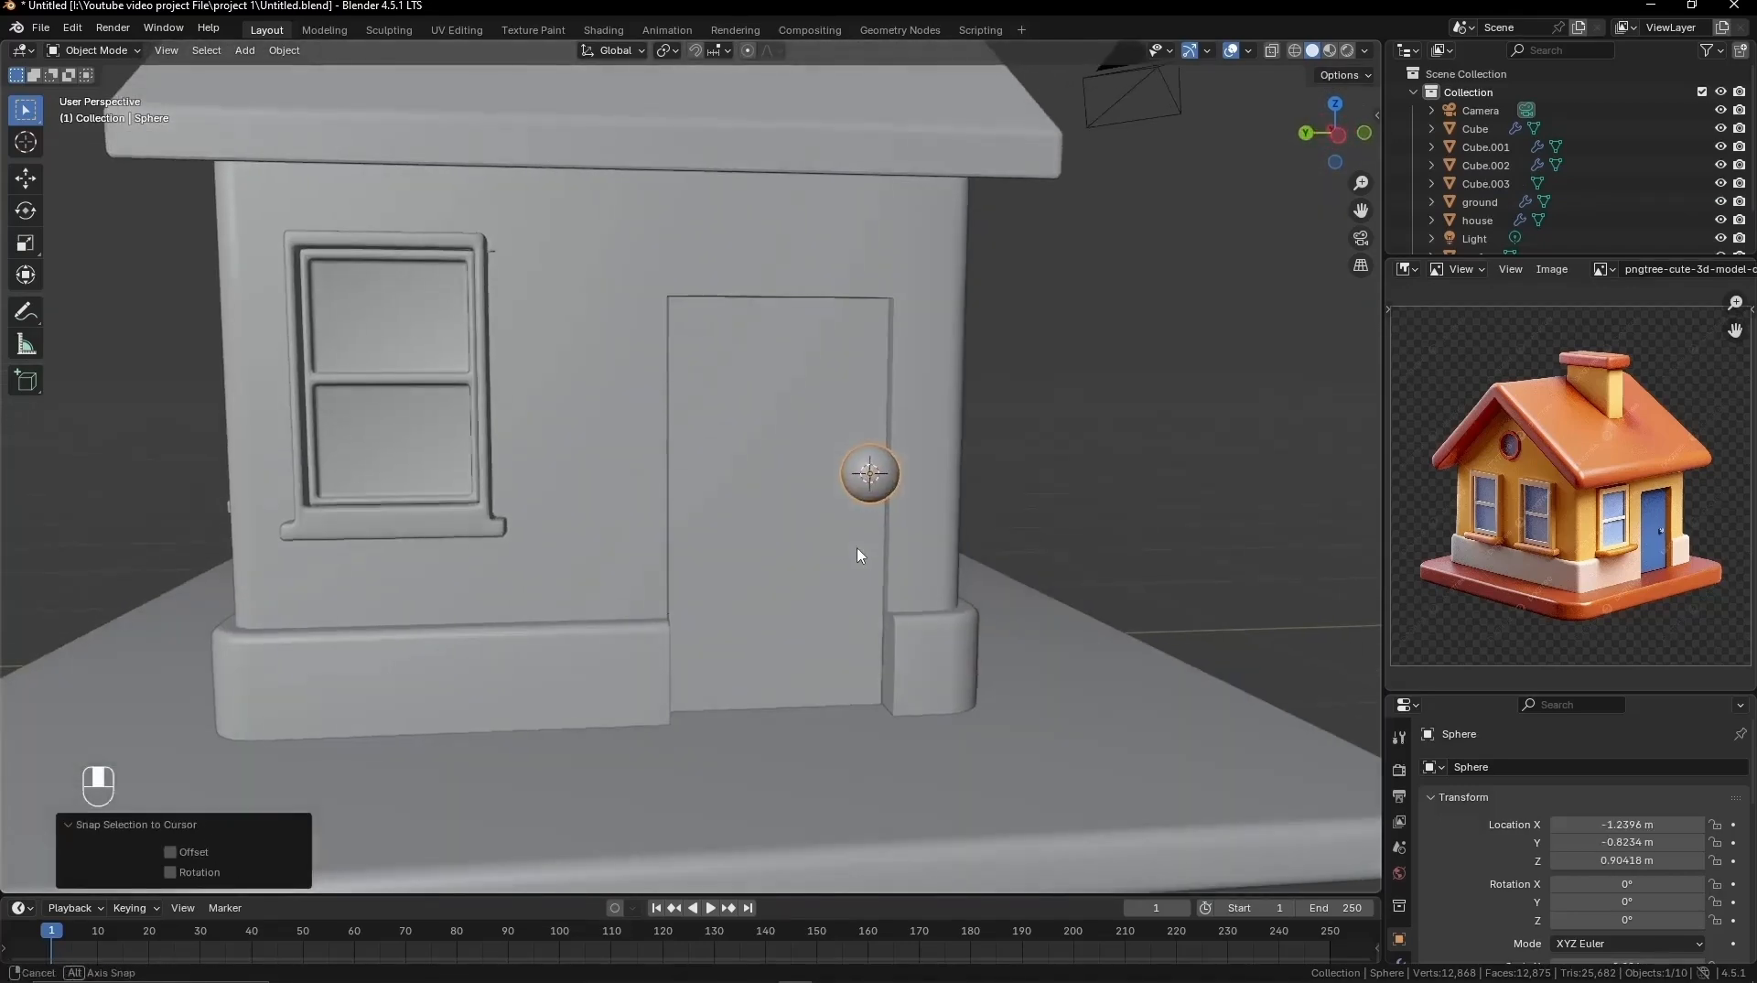
key(s)
click(956, 536)
Step: Apply Shade Auto Smooth to the door knob sphere
click(1029, 565)
scroll(1032, 568, up, 5)
middle_drag(1080, 598, 1051, 593)
scroll(1006, 567, up, 3)
right_click(1033, 452)
click(1016, 448)
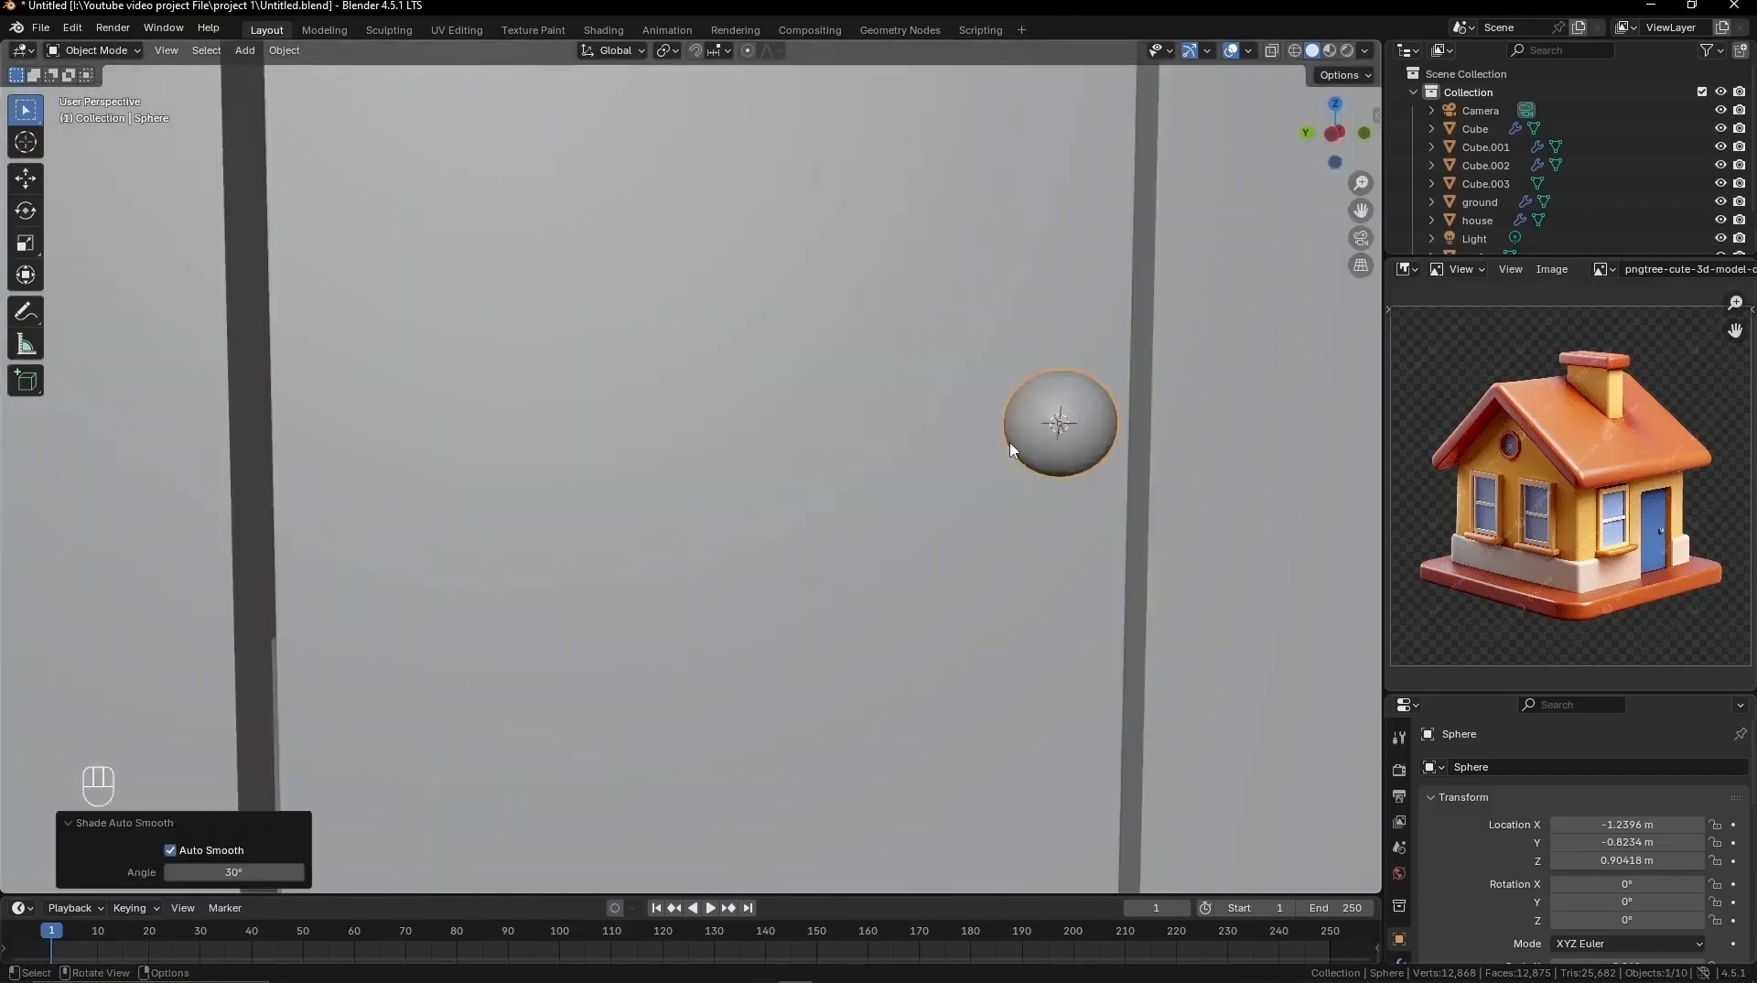
scroll(895, 505, down, 8)
scroll(909, 540, up, 6)
scroll(922, 552, down, 5)
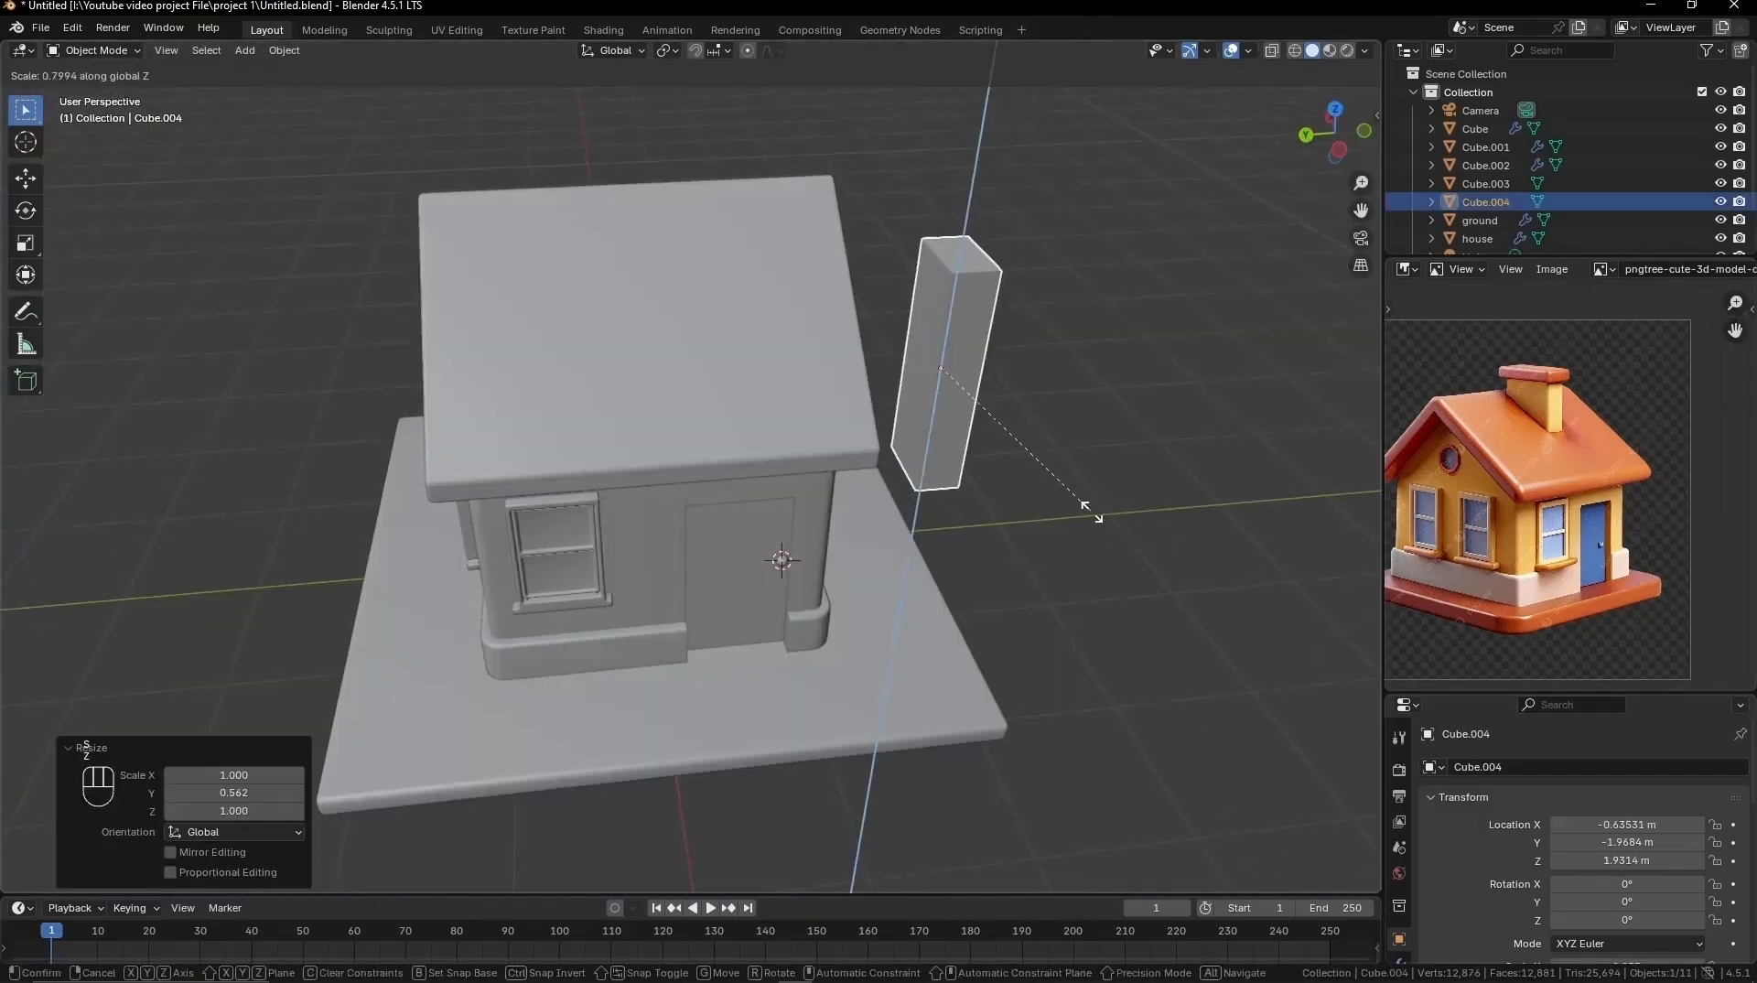
Step: Adjust the chimney block's height along Z and move it onto the roof near the door-side end
key(s)
key(z)
click(1117, 537)
key(g)
click(883, 375)
middle_drag(883, 375, 1040, 479)
key(g)
click(1107, 441)
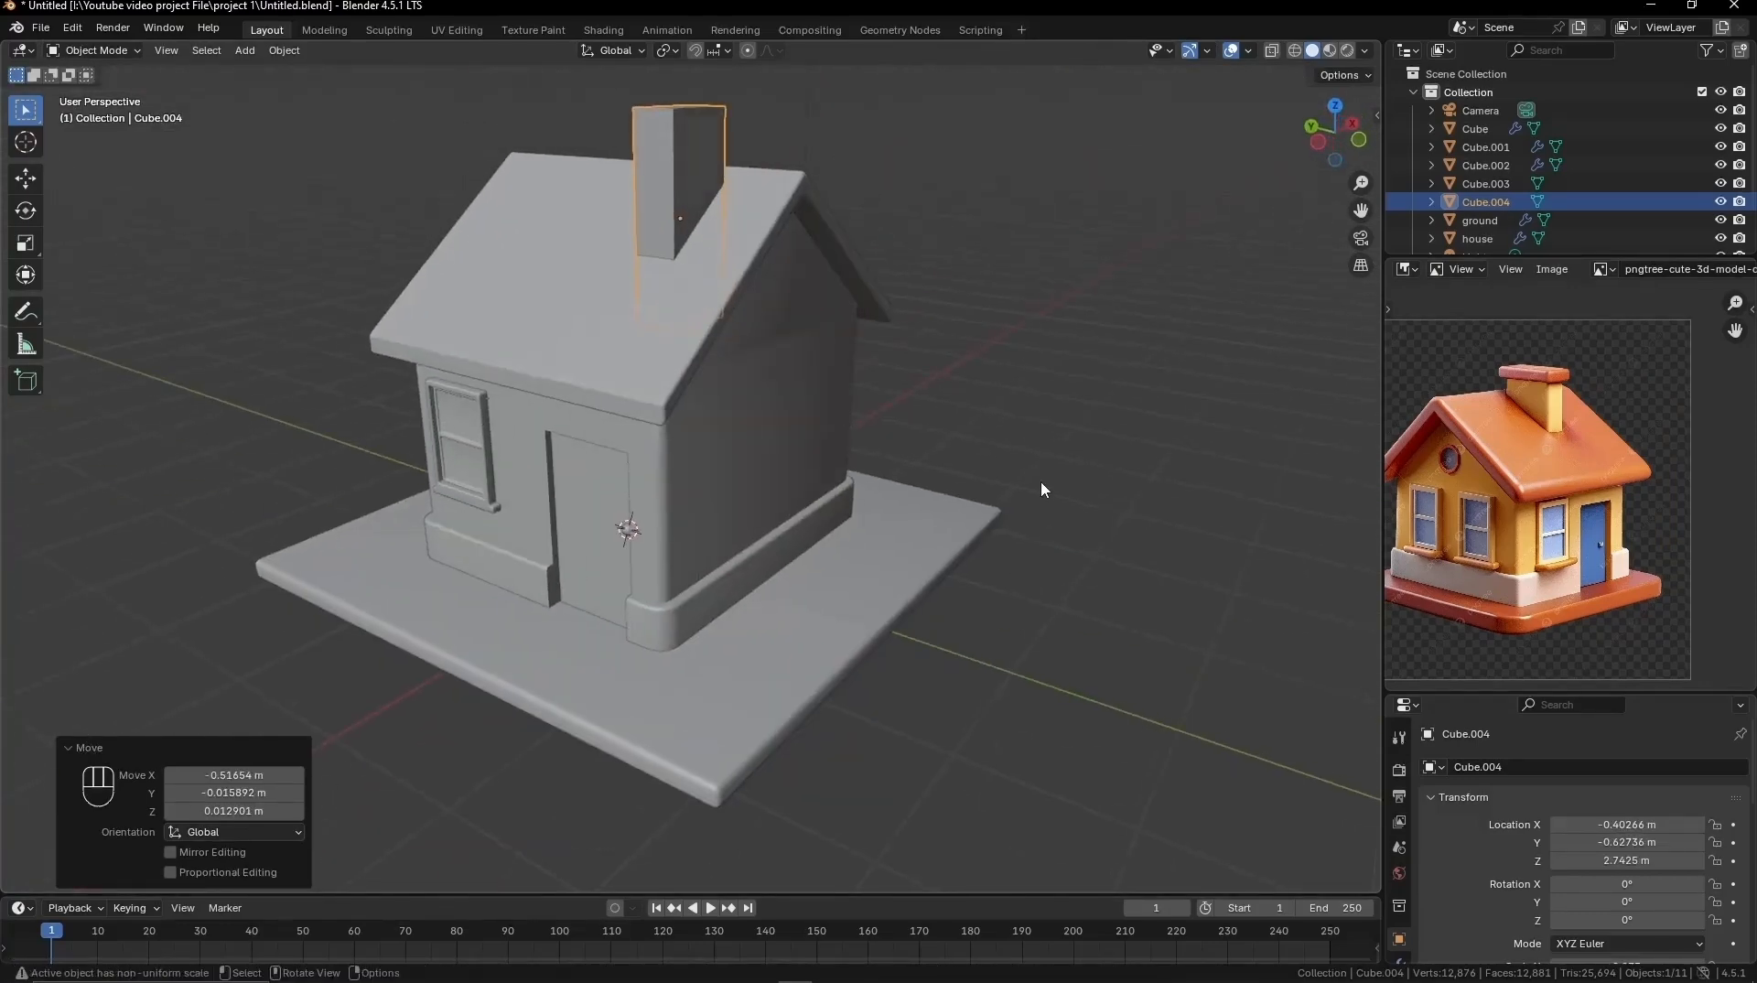
Step: Shorten the chimney block to 0.66 along Z and raise it so it sticks out above the roof ridge
key(s)
key(z)
click(952, 364)
middle_drag(952, 364, 941, 537)
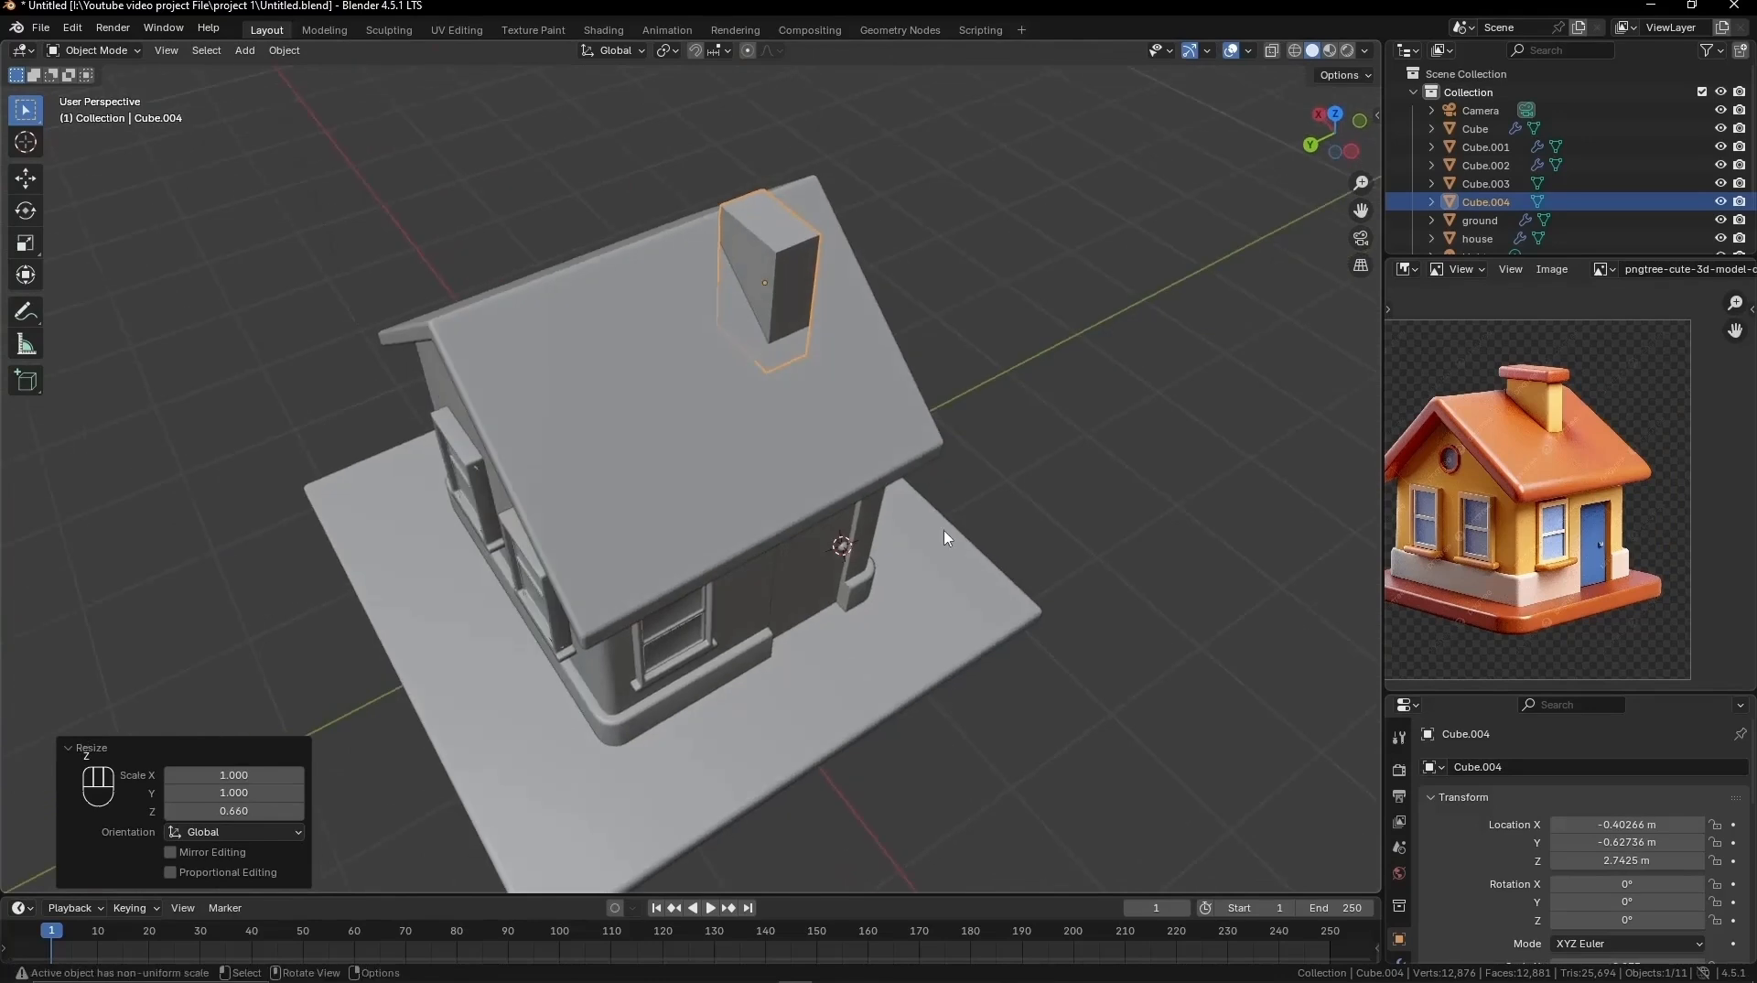
key(g)
key(z)
click(958, 505)
Step: Extrude the chimney's top face upward to form a short cap section
scroll(784, 474, up, 5)
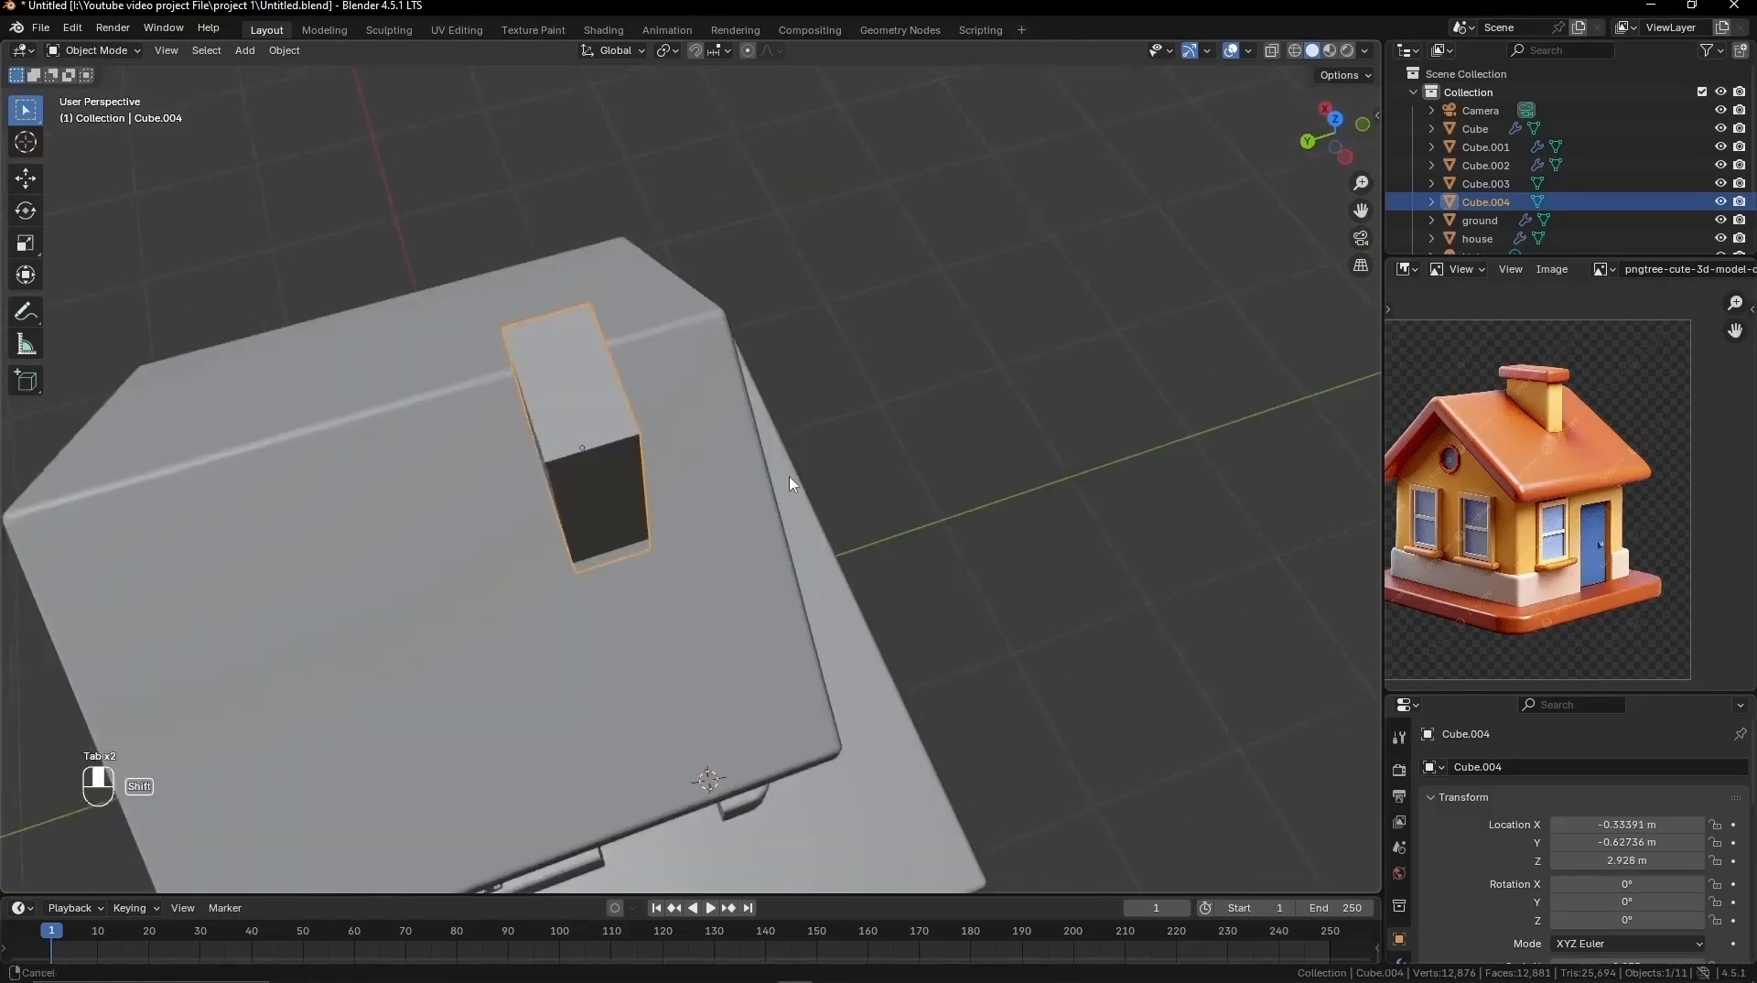
key(Tab)
key(Tab)
middle_drag(784, 475, 992, 682)
key(Tab)
click(682, 655)
key(e)
click(846, 607)
click(823, 686)
key(ctrl+z)
Step: Select the ring of side faces around the chimney cap and extrude them outward along normals by about 0.298 m
alt+click(993, 681)
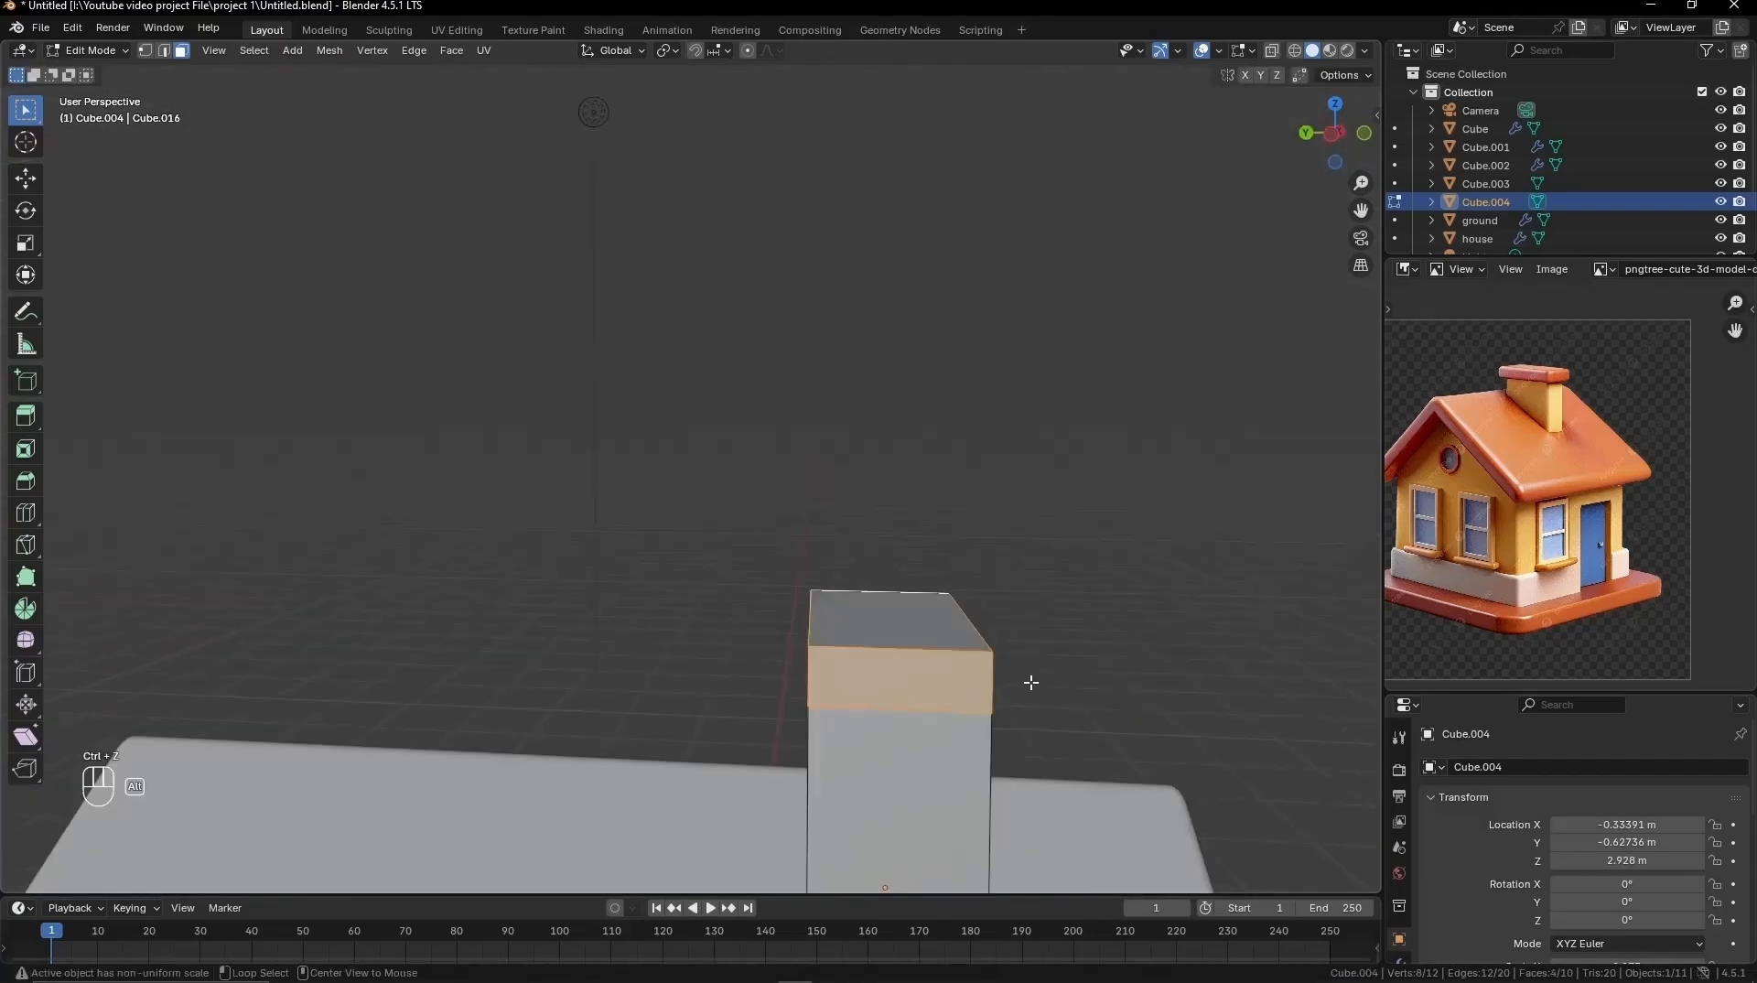
key(alt+e)
click(1045, 665)
Step: Select the inner top face of the chimney cap and extrude it downward to form a recess
click(826, 584)
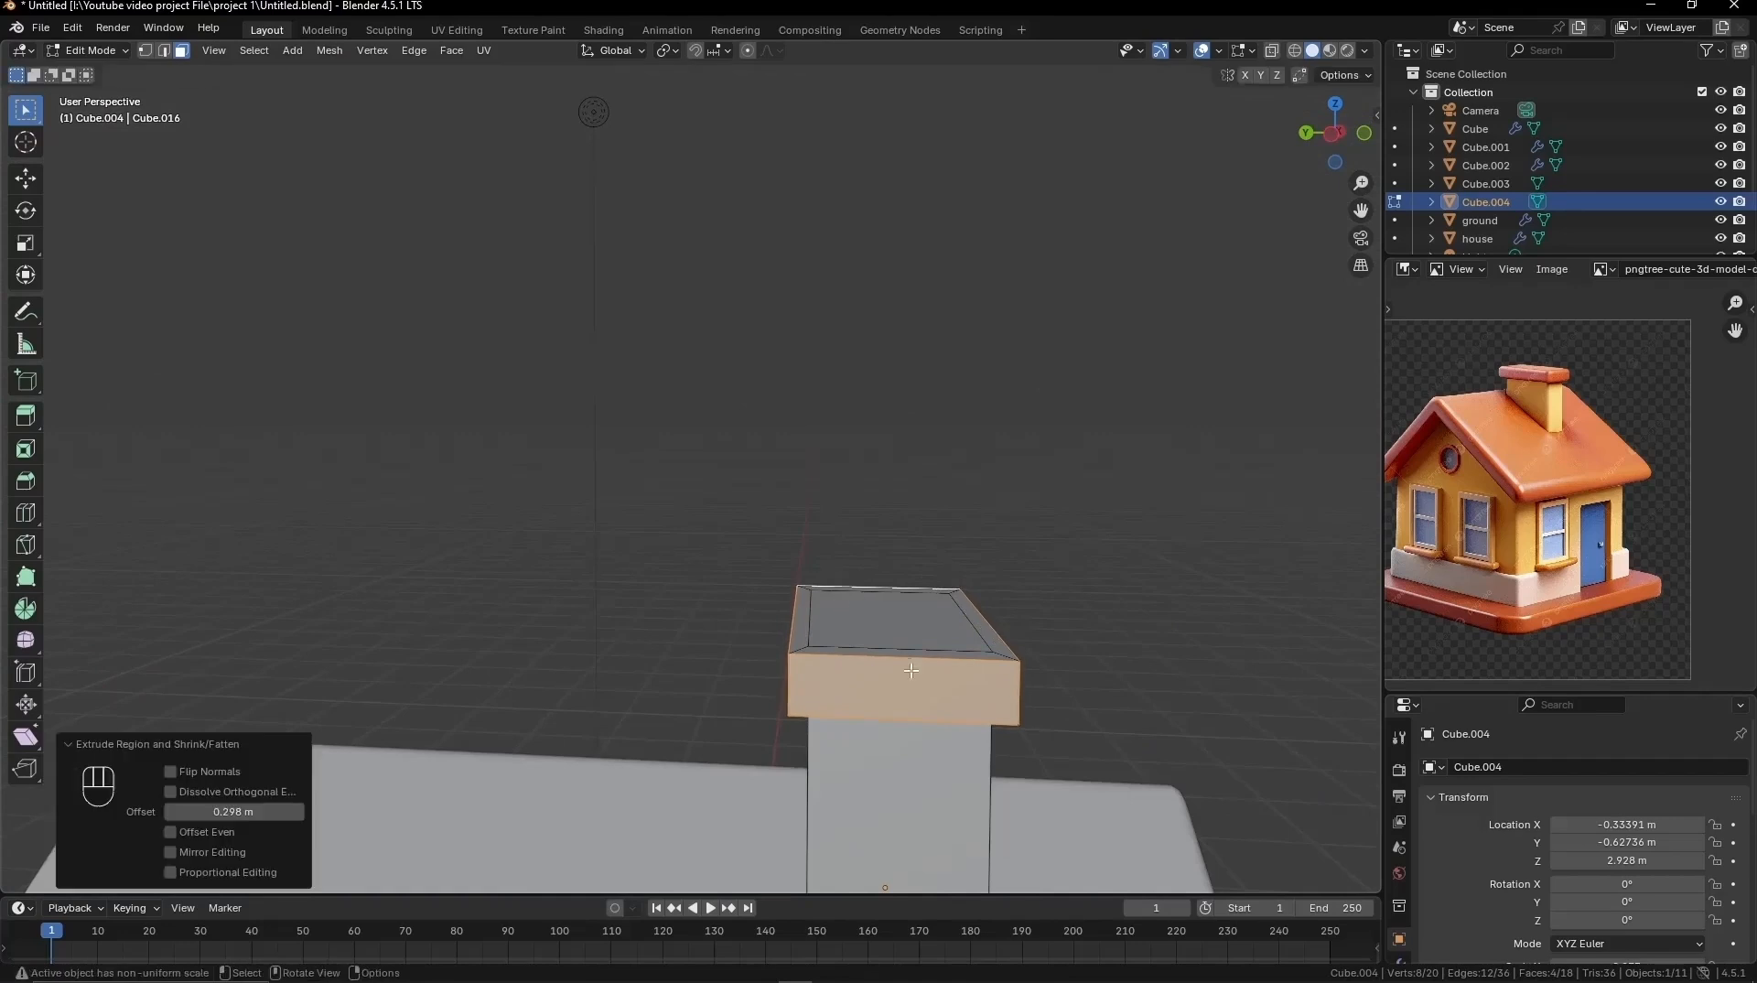
middle_drag(826, 584, 1015, 599)
key(e)
click(963, 682)
key(Tab)
right_click(1014, 597)
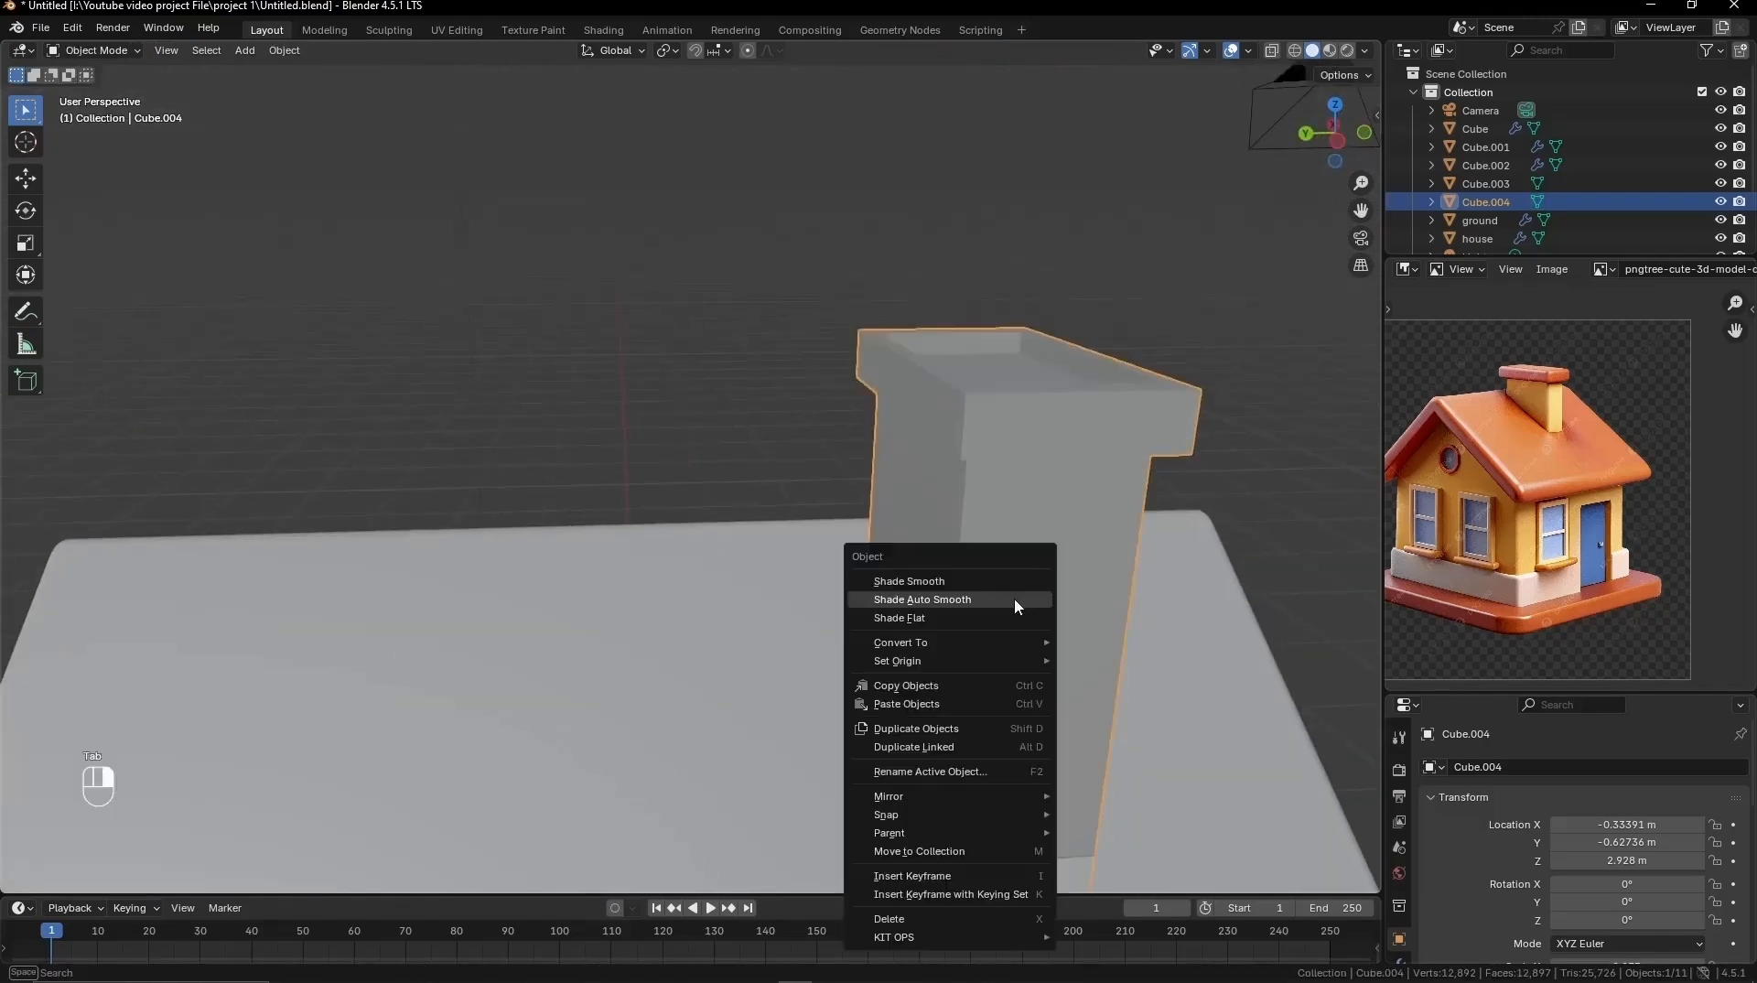
key(Tab)
key(Tab)
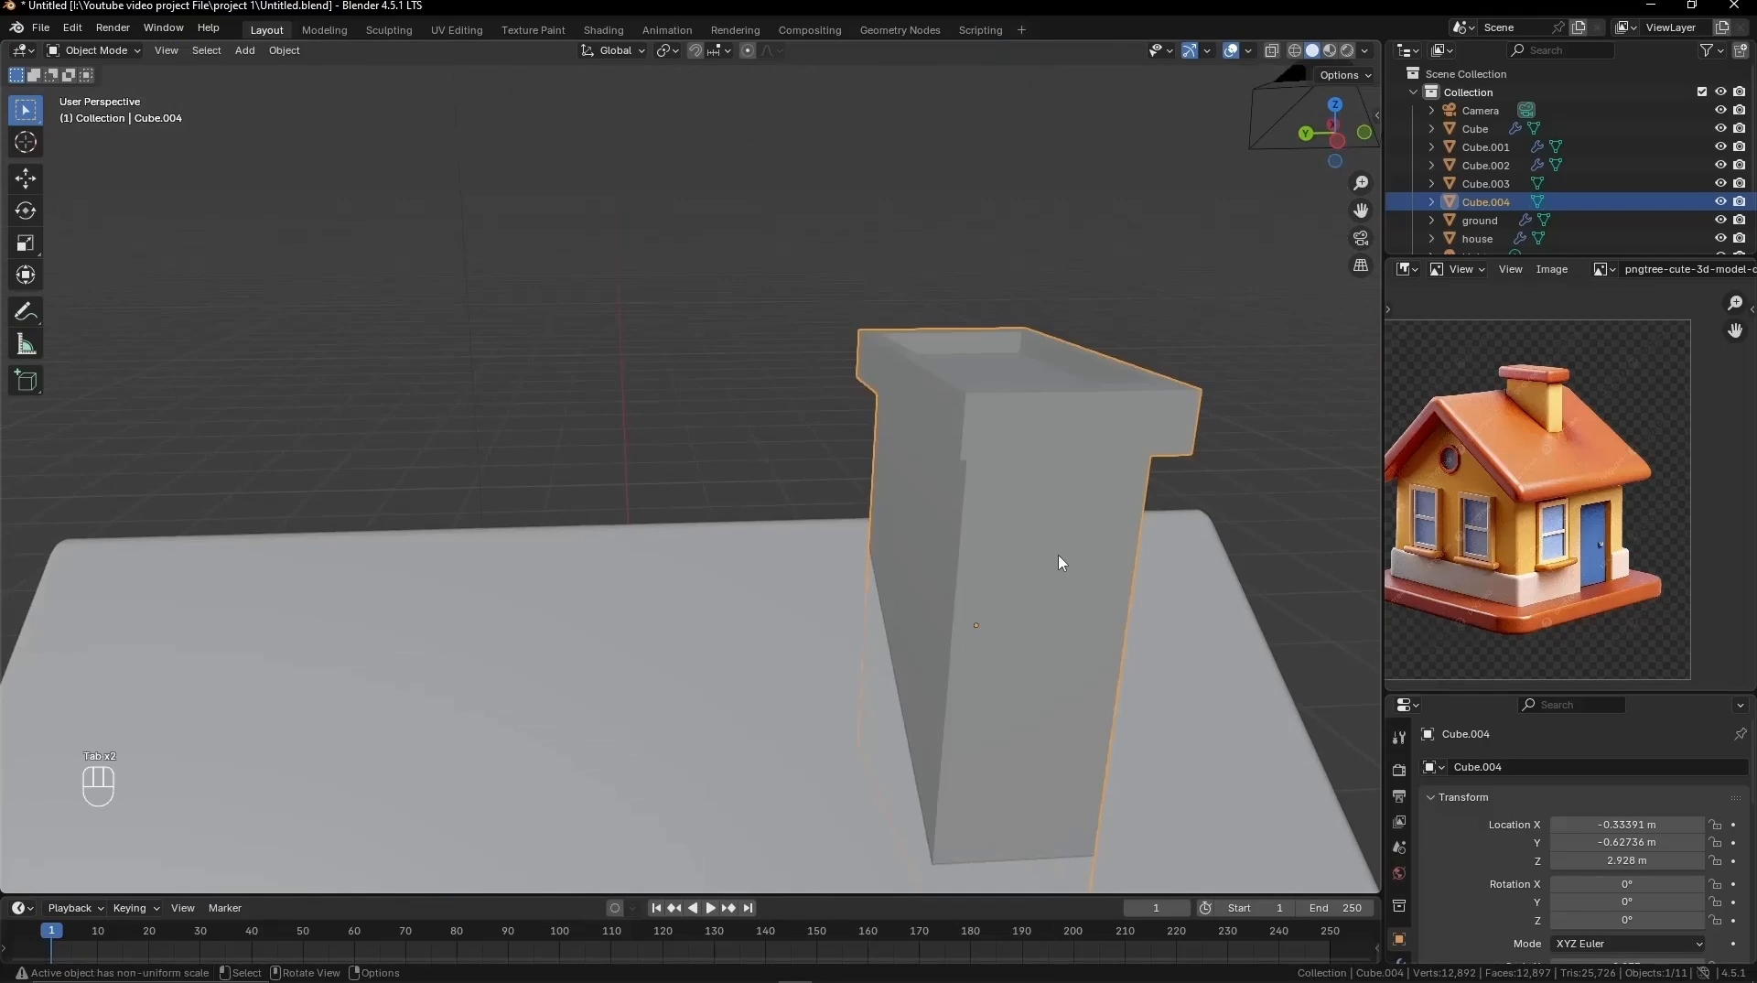
Step: Apply the chimney's transforms and bevel all its edges with 3 segments and an offset of about 0.019 m
key(ctrl+a)
click(1057, 553)
key(Tab)
key(a)
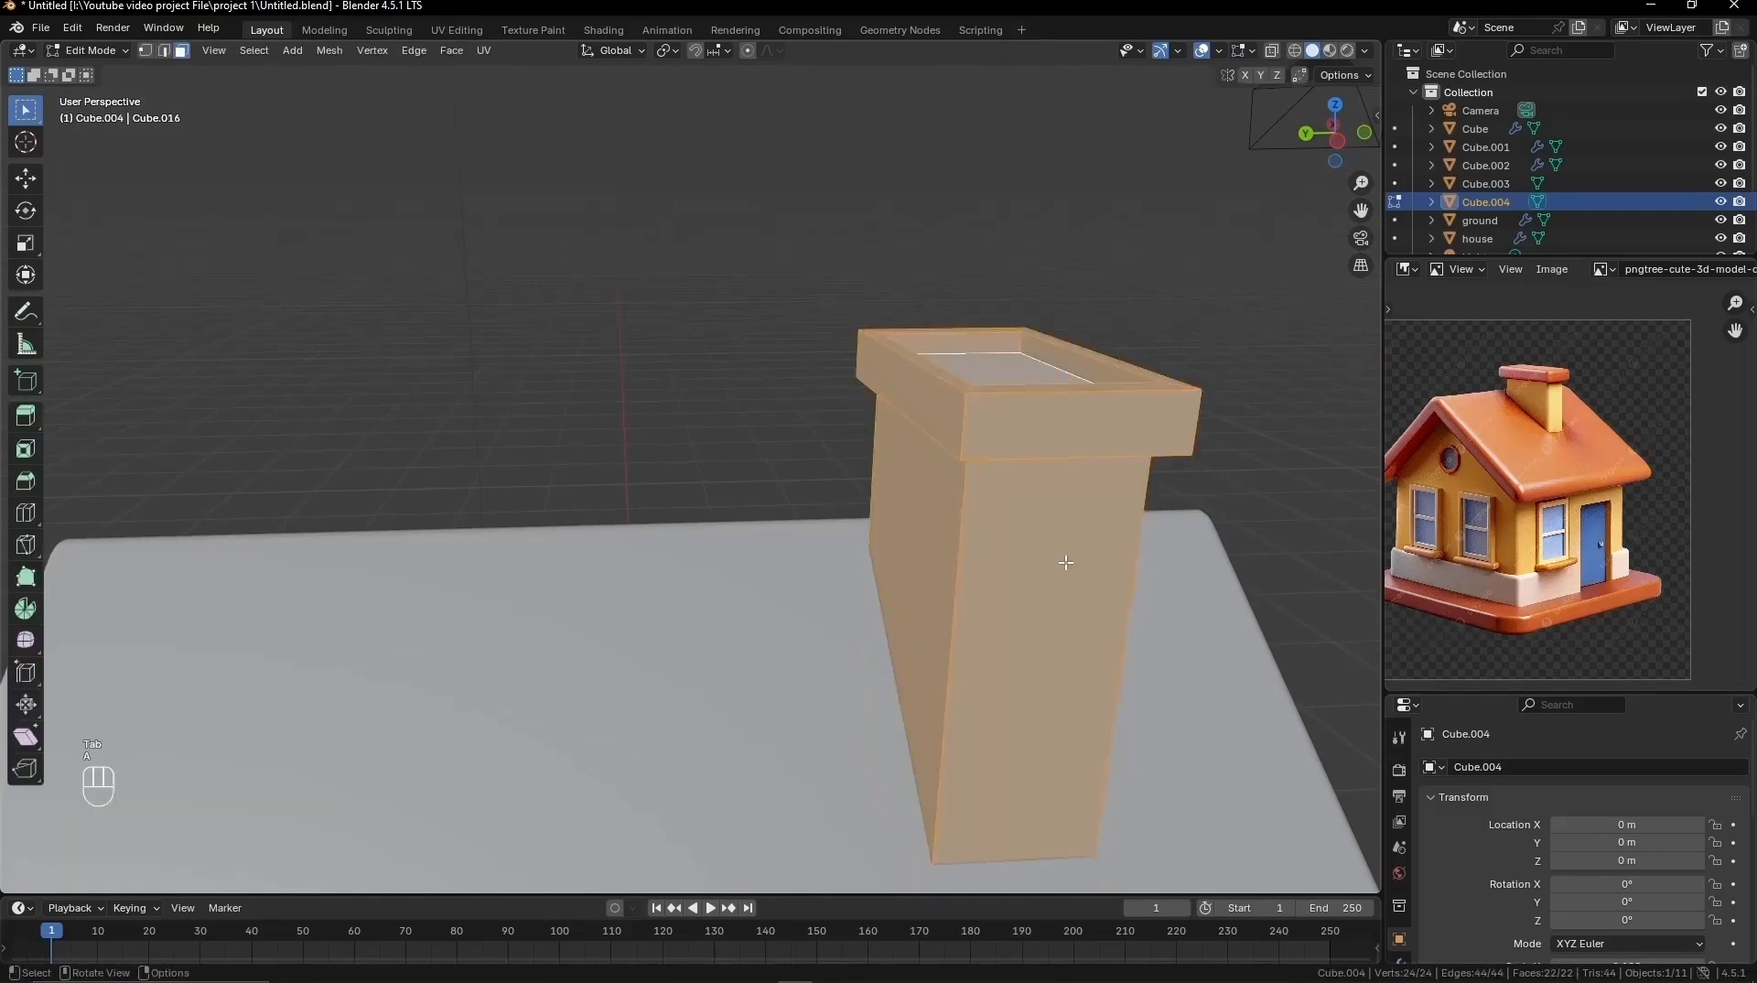
key(ctrl+b)
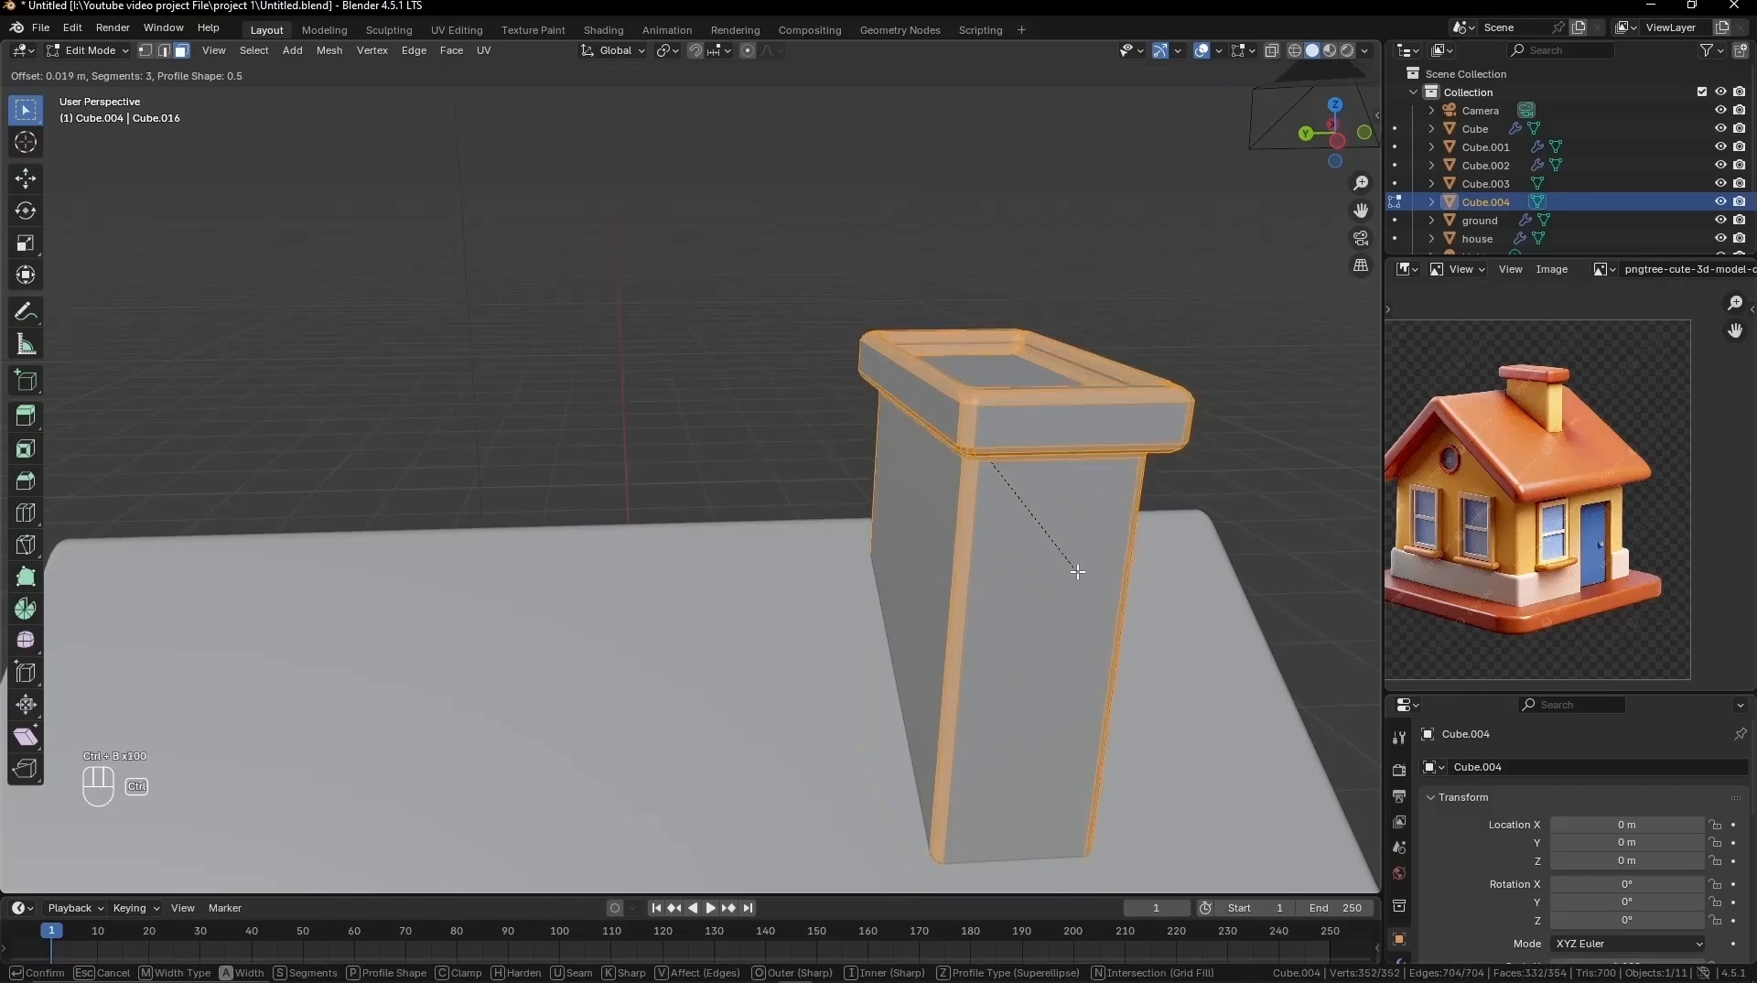
click(1077, 571)
Step: Apply Shade Auto Smooth to the chimney and deselect it
key(Tab)
right_click(1025, 539)
click(1025, 540)
right_click(1029, 543)
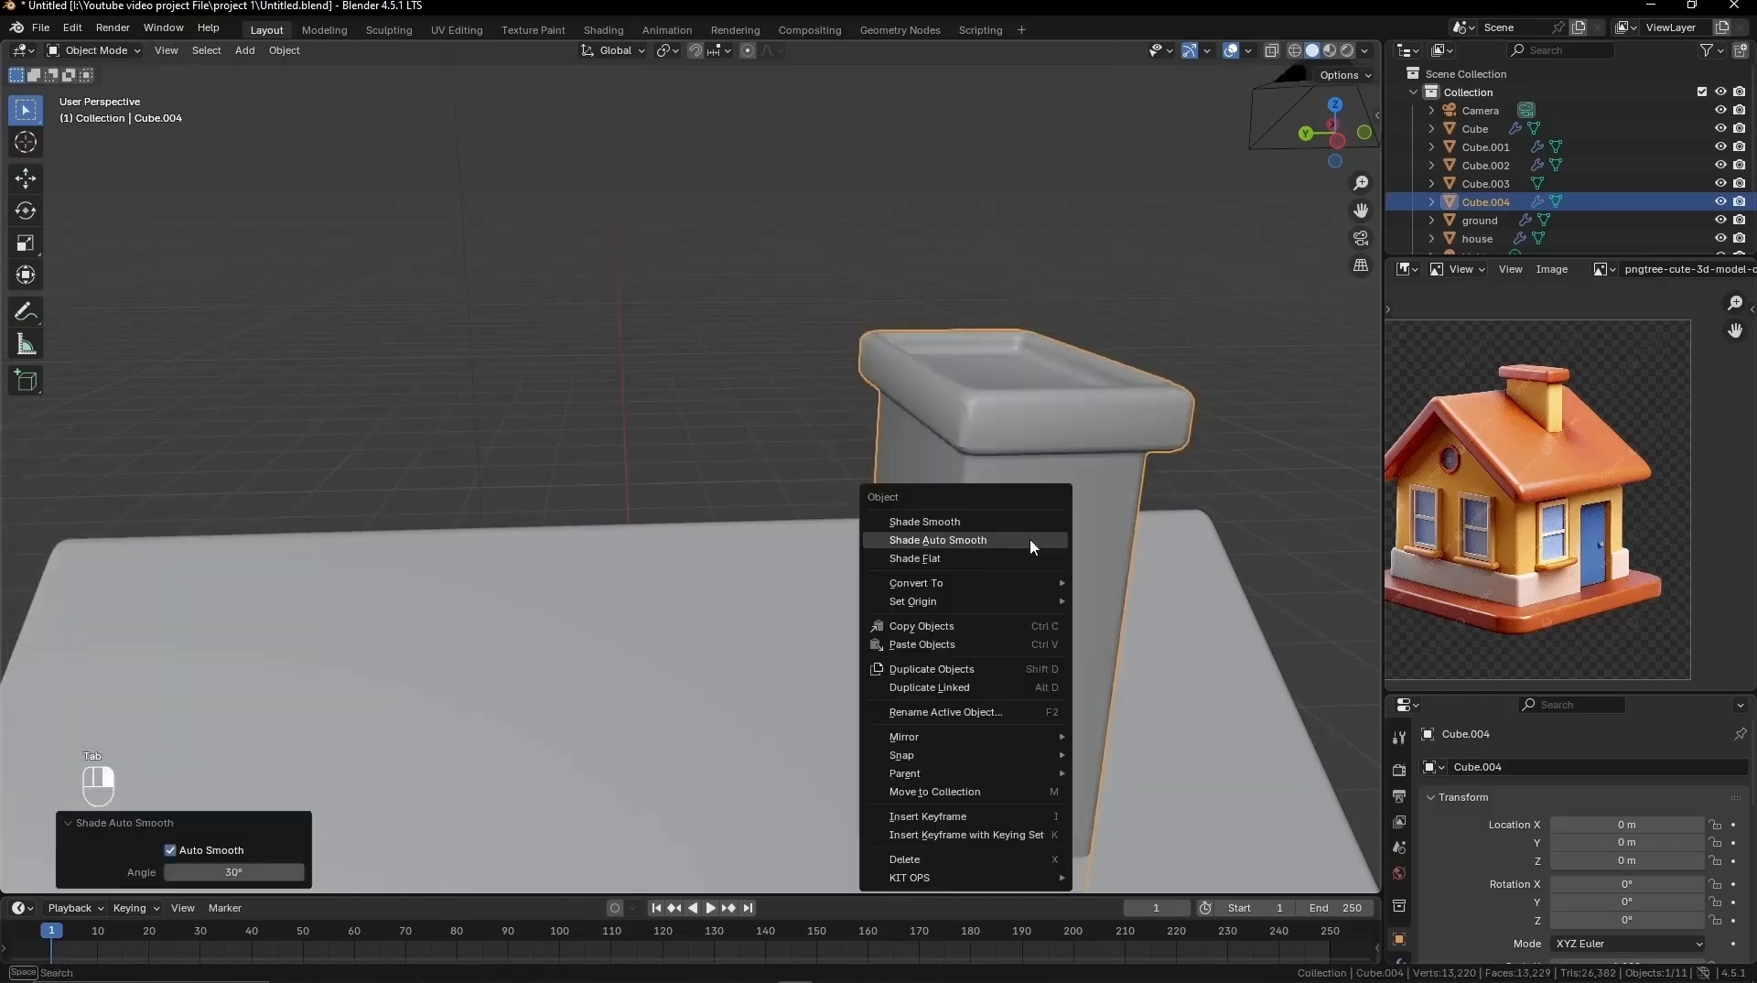
click(1029, 540)
click(984, 552)
Step: Add a 32-vertex cylinder for the round window and rotate it 90° about X
middle_drag(985, 553, 1036, 612)
scroll(915, 609, up, 3)
key(shift+a)
mouse_move(787, 604)
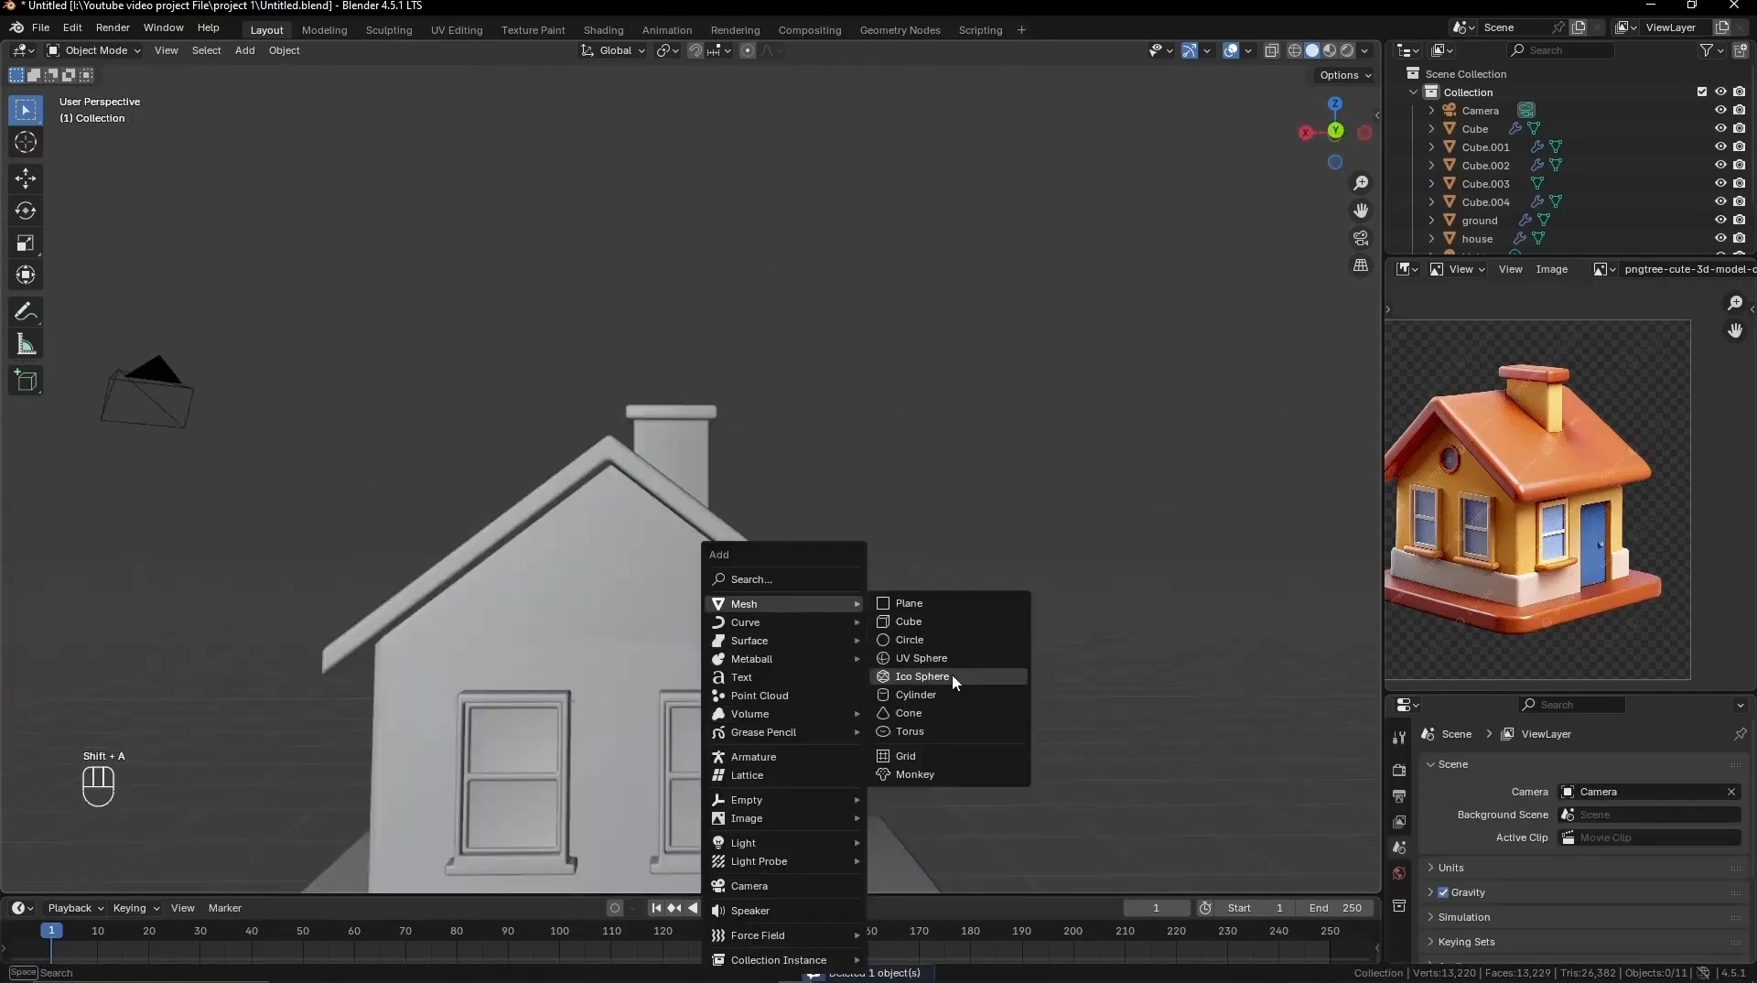
click(943, 693)
middle_drag(942, 693, 804, 693)
scroll(804, 693, down, 3)
scroll(804, 693, up, 3)
key(r)
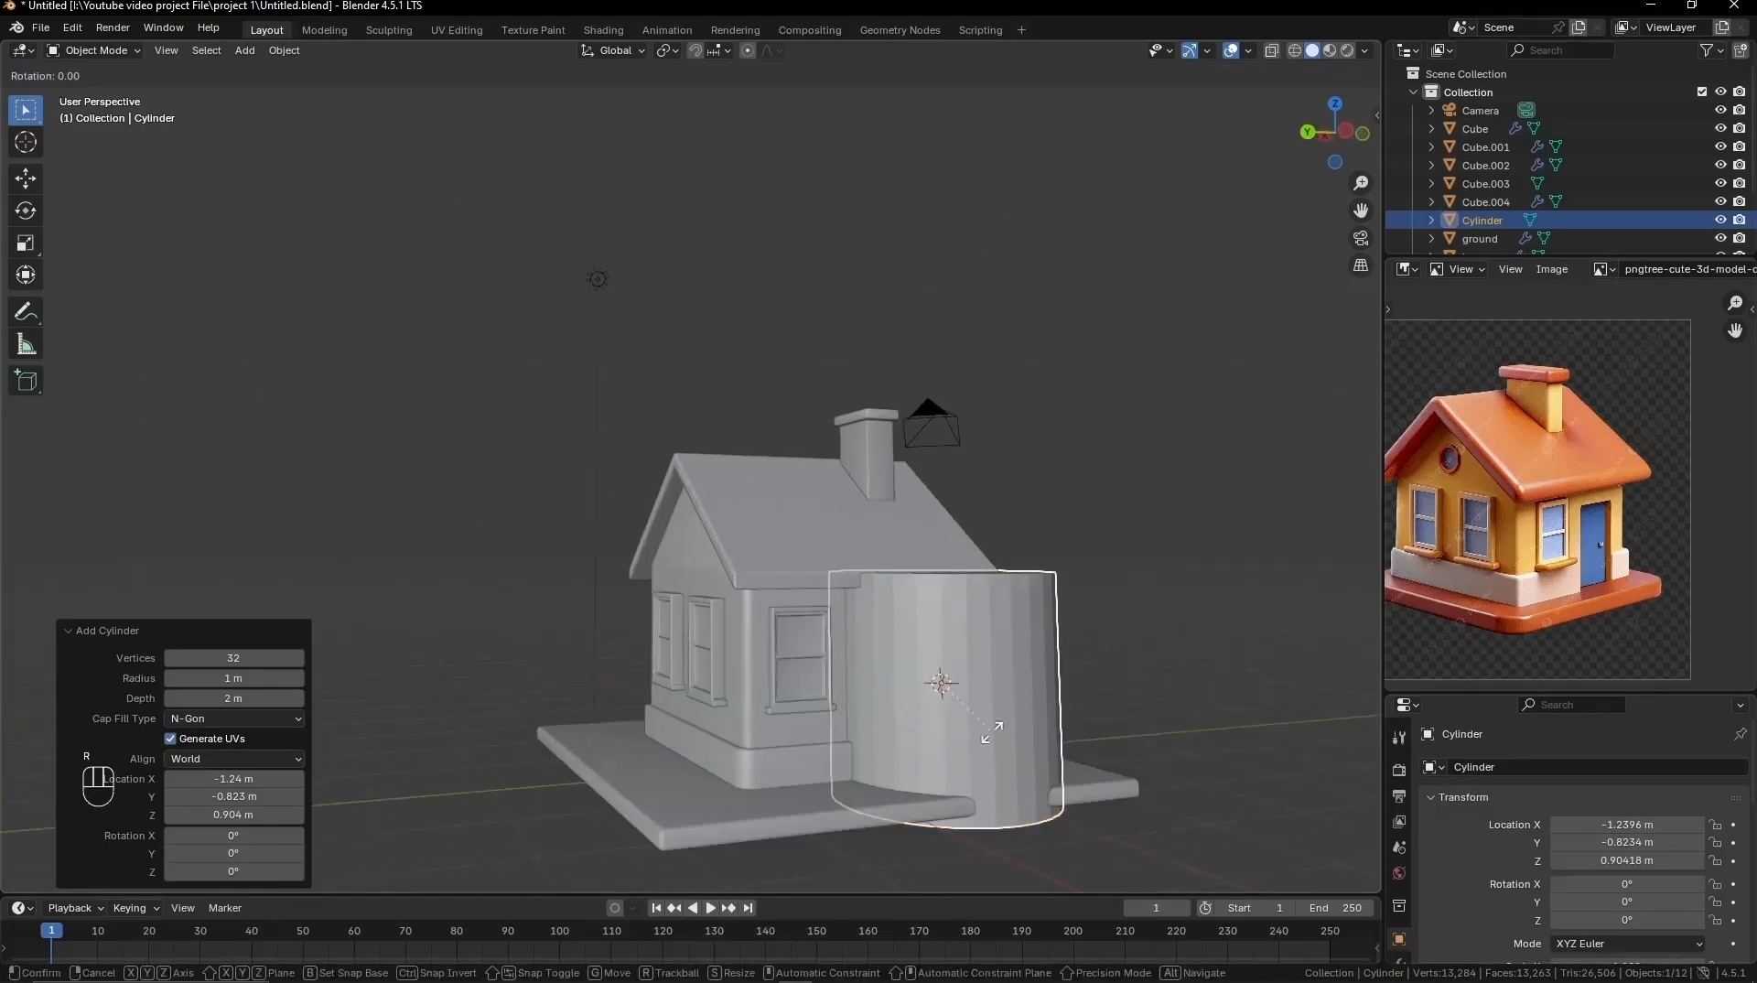
key(x)
key(KP_9)
key(KP_0)
click(992, 732)
Step: Flatten the cylinder to about 0.089 along Y and move it toward the gable wall above the two windows
key(s)
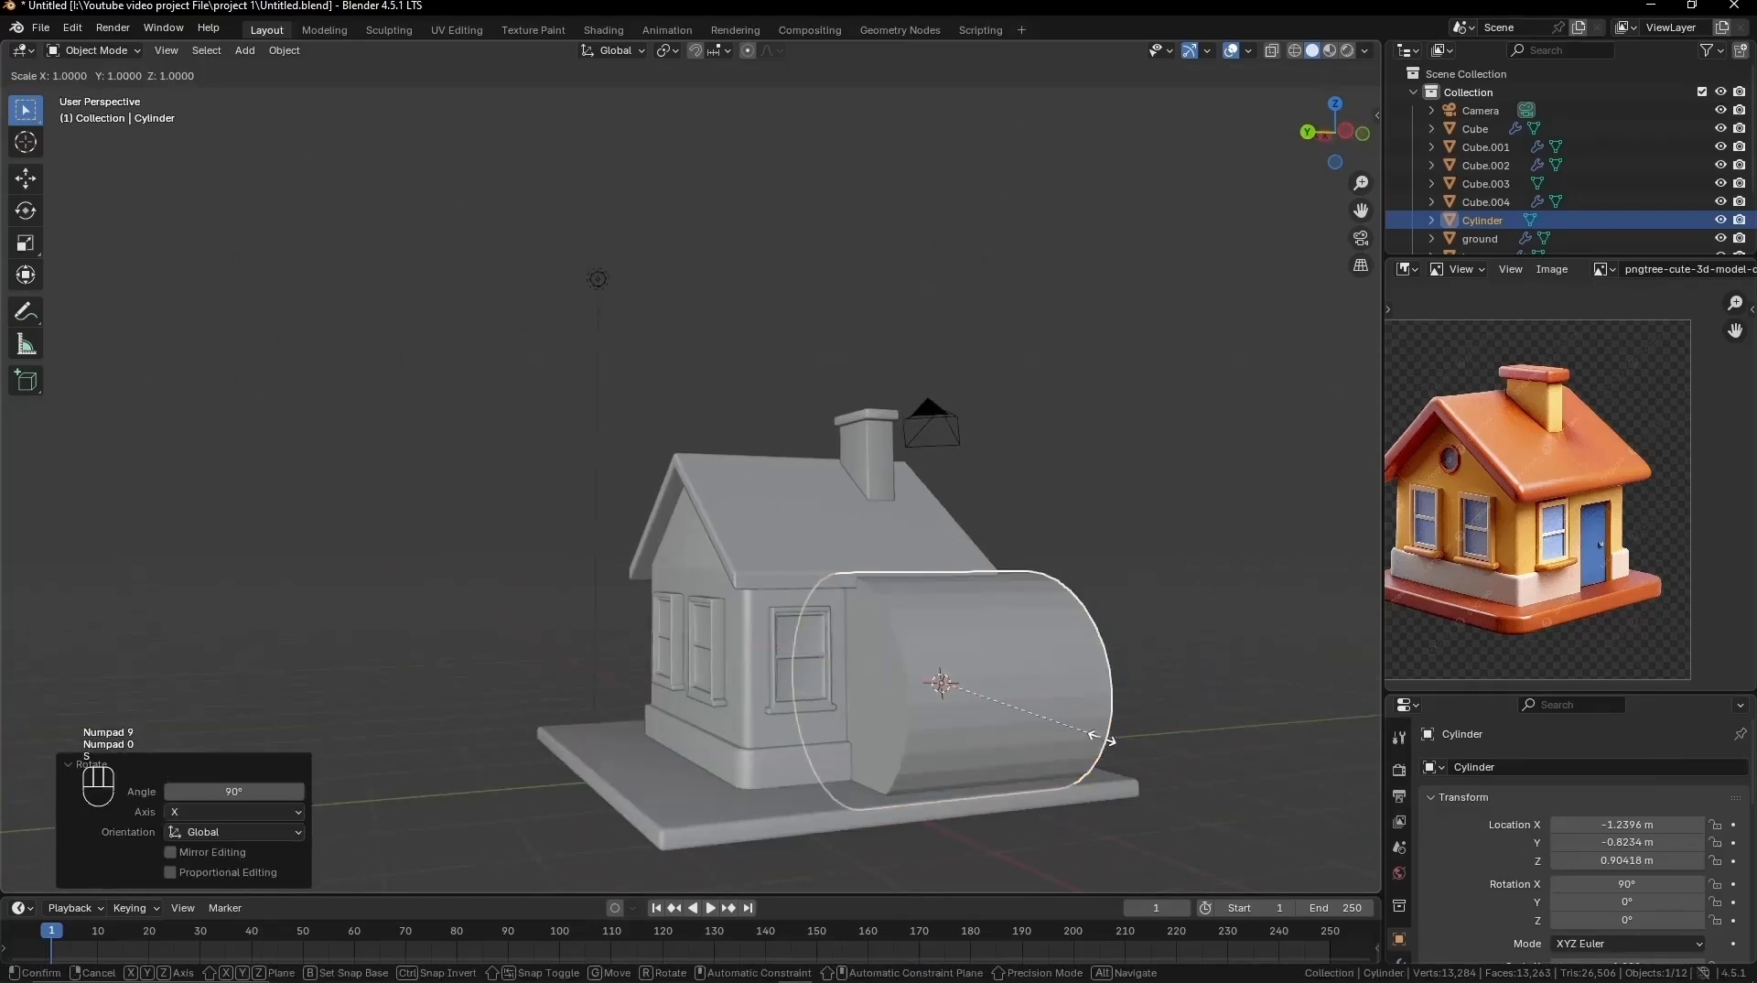
key(y)
click(949, 686)
middle_drag(949, 687, 945, 690)
key(g)
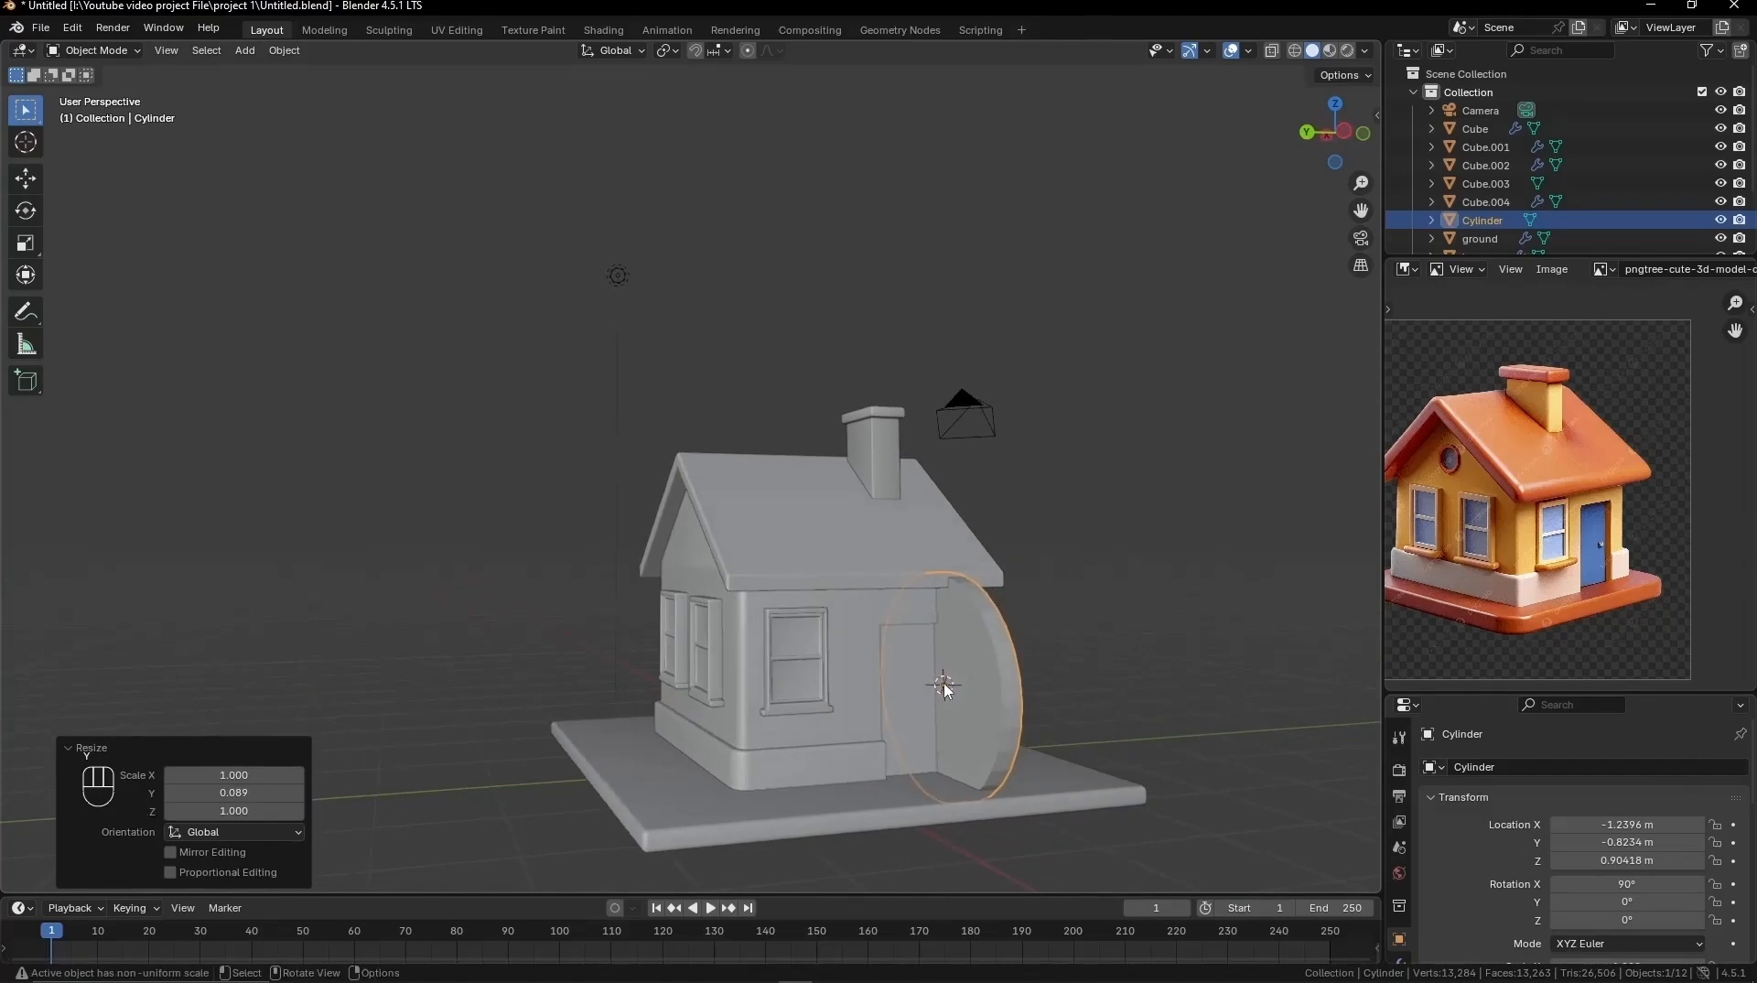
click(675, 615)
Step: Scale the disc down to round-window size and move it along Y onto the gable wall
middle_drag(675, 615, 1008, 661)
key(s)
click(902, 627)
scroll(731, 641, up, 2)
middle_drag(902, 628, 940, 684)
key(g)
key(y)
click(735, 670)
scroll(936, 696, up, 5)
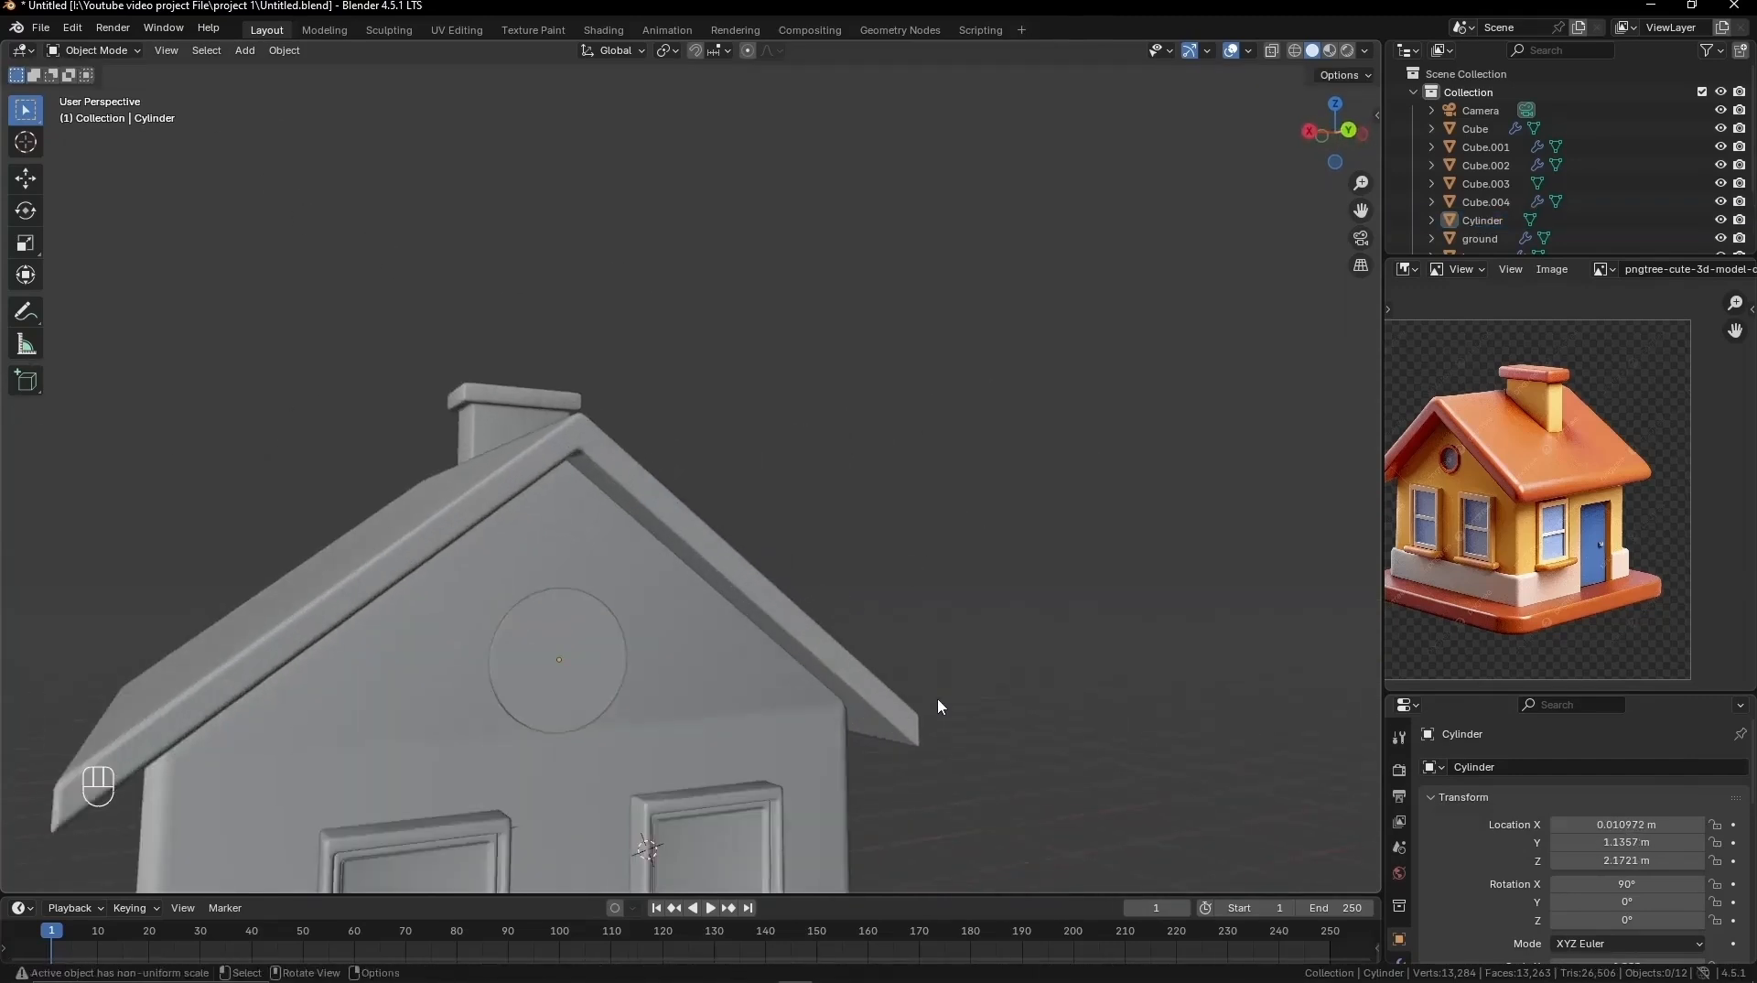
Step: Thicken the round window by about 2.014 along Y and move it about 0.029 m outward along Y
key(s)
key(y)
click(1131, 767)
key(g)
key(z)
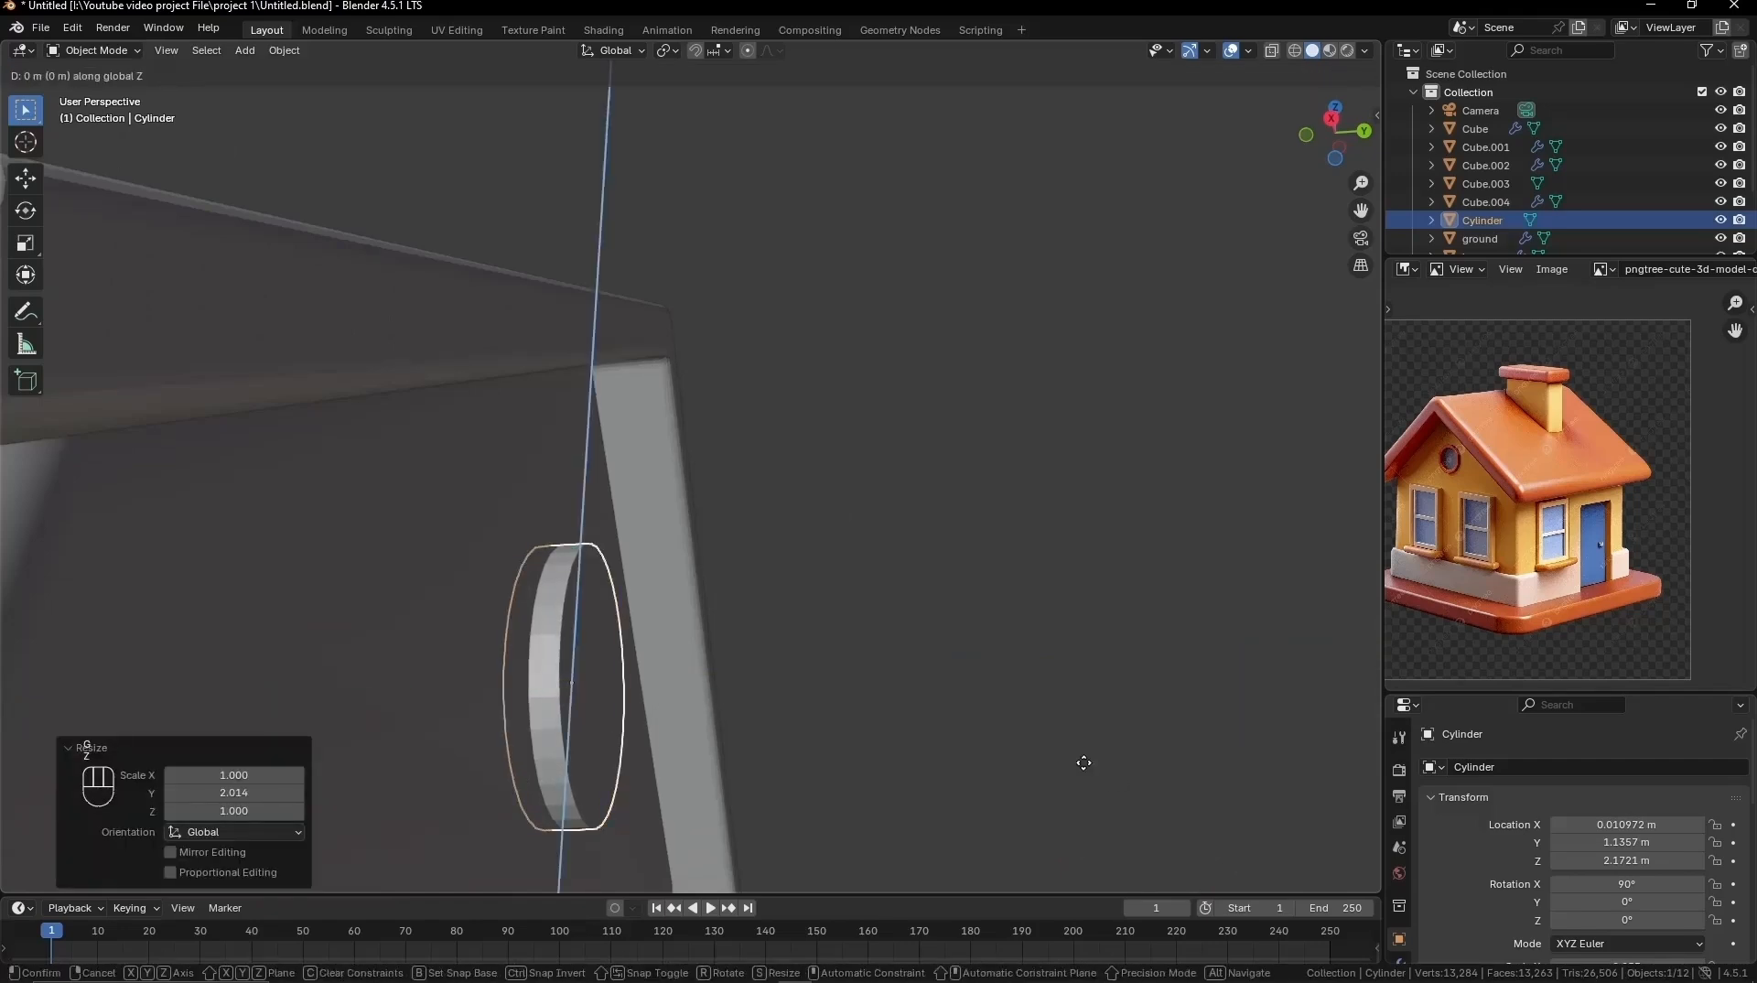
key(y)
click(1100, 775)
Step: Apply Shade Auto Smooth to the round window
scroll(1007, 750, down, 5)
middle_drag(1006, 750, 663, 645)
scroll(663, 645, up, 4)
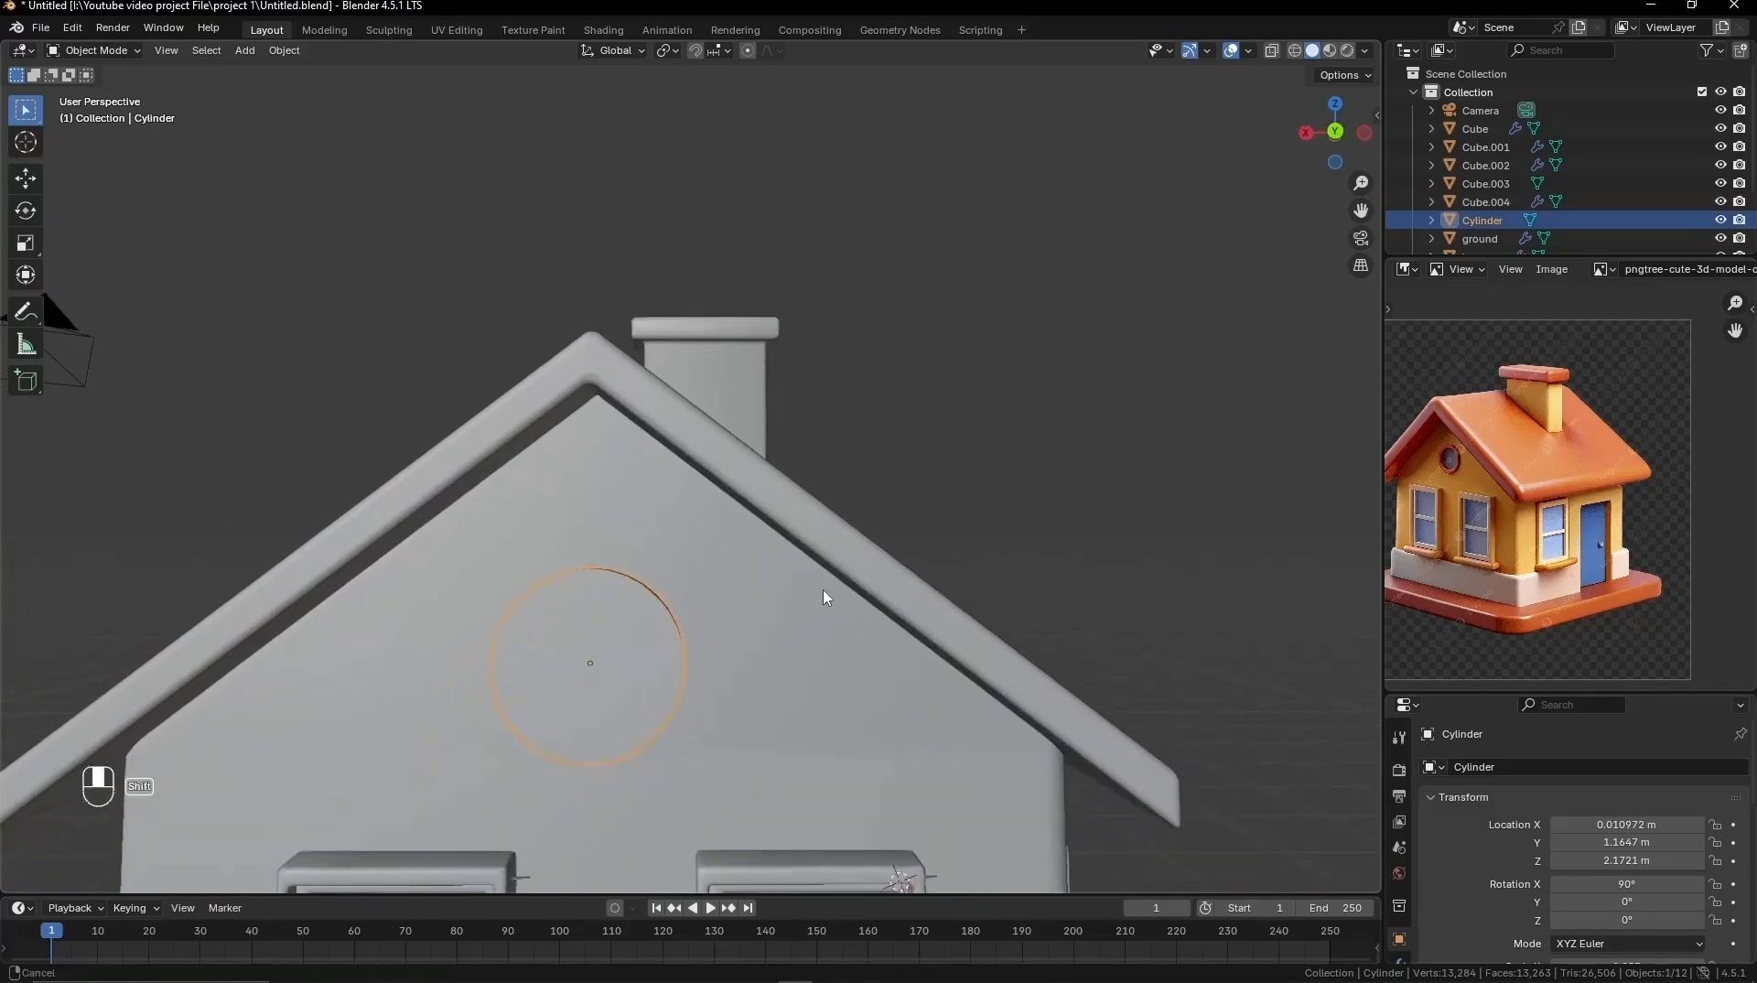
right_click(628, 627)
click(627, 627)
Step: Select the round window's front face and inset it by about 0.158 m
scroll(692, 701, up, 3)
key(Tab)
click(539, 666)
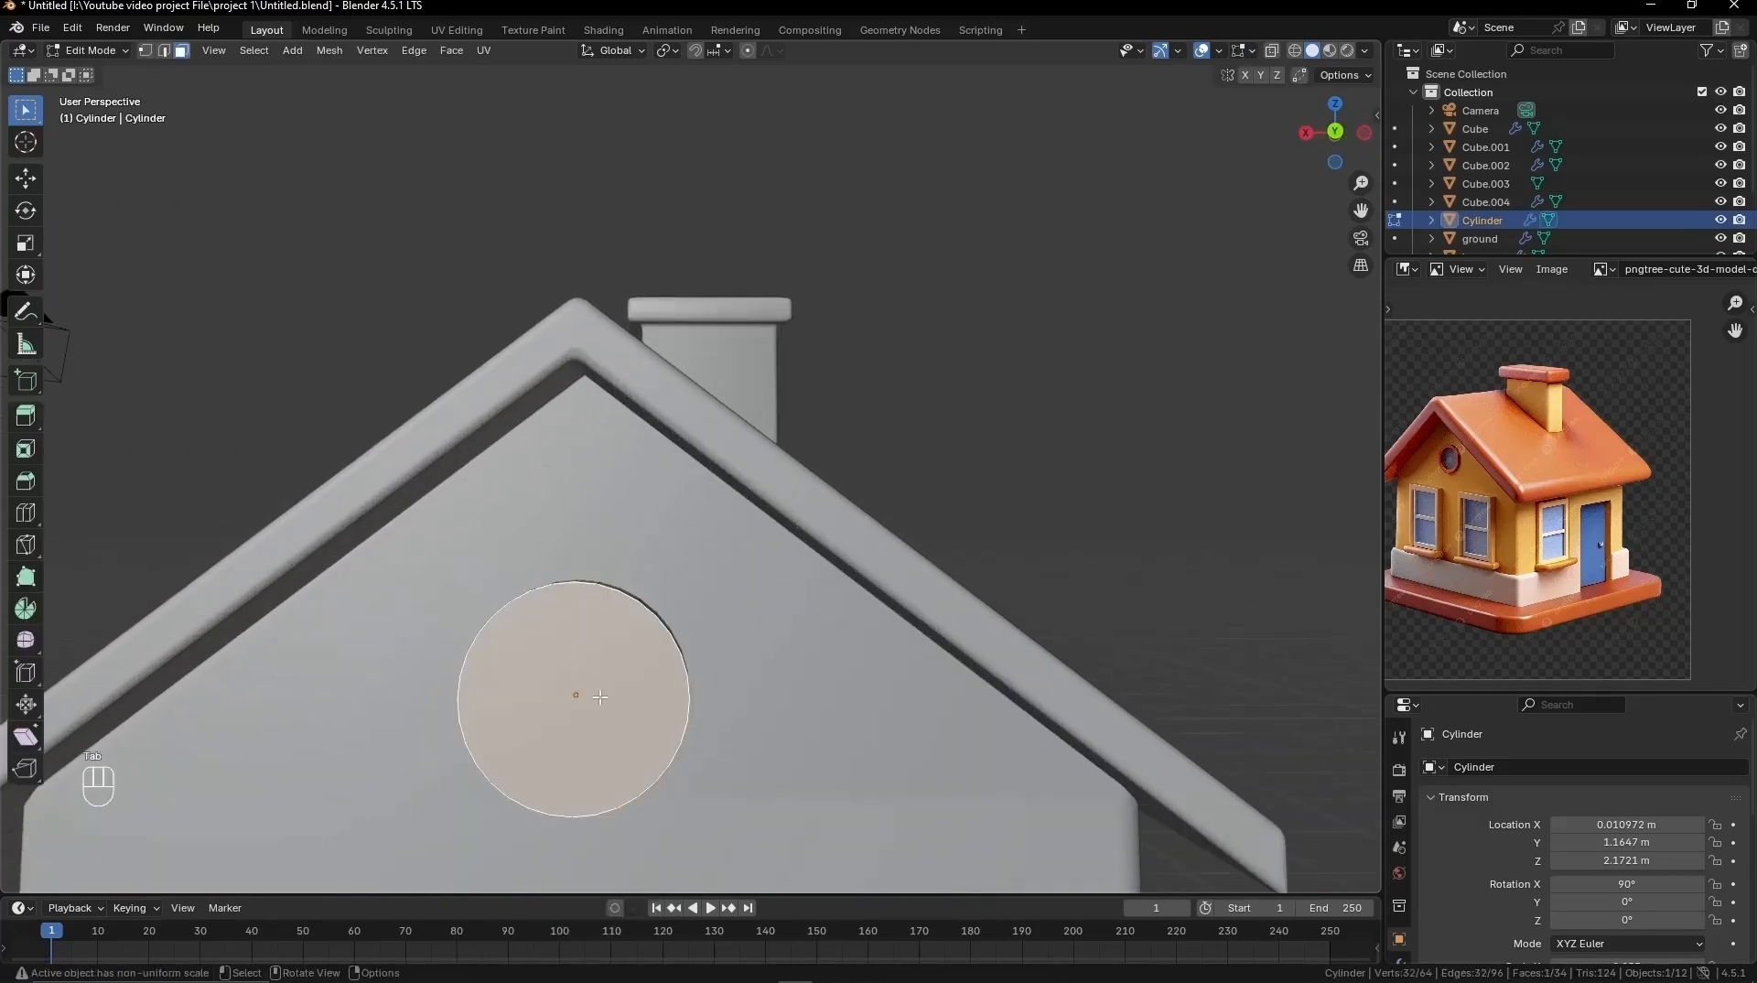
middle_drag(540, 666, 738, 717)
key(i)
click(632, 737)
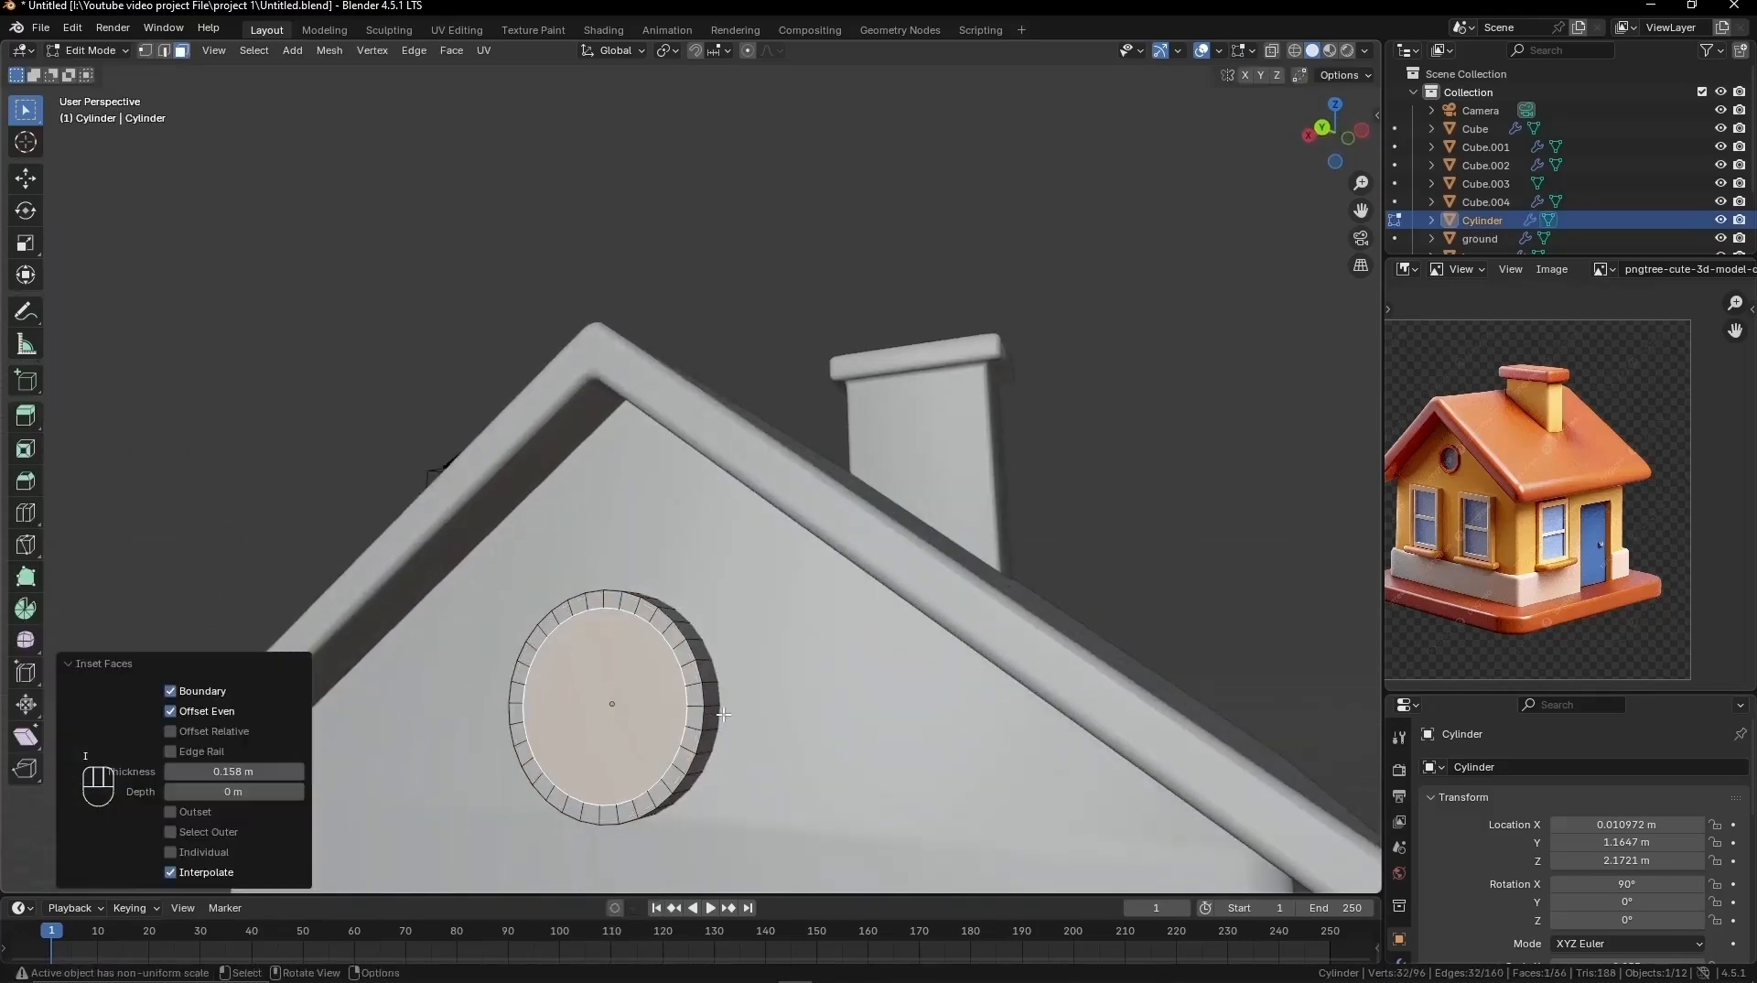
Step: Extrude the inset round window face inward by about 0.03 m to leave a raised rim
middle_drag(631, 736, 630, 741)
key(e)
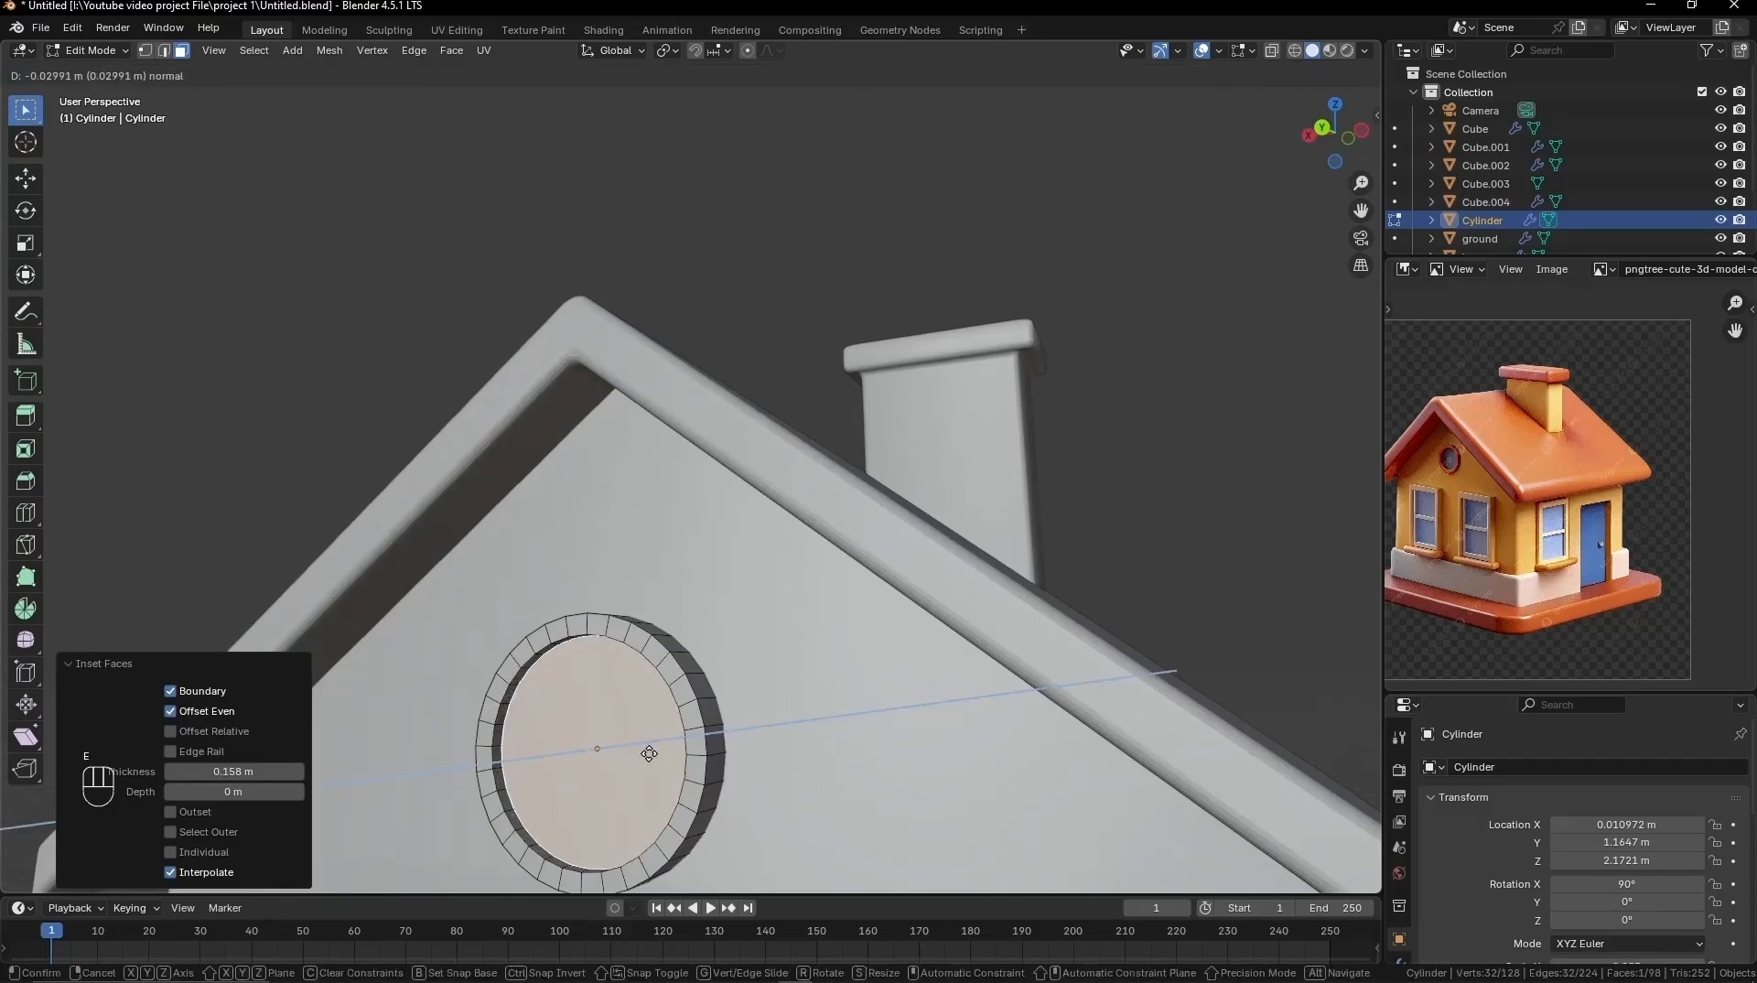
click(649, 752)
key(Tab)
middle_drag(649, 752, 1003, 673)
middle_drag(596, 741, 524, 735)
Step: Apply all transforms (location, rotation and scale) to the round window
key(Tab)
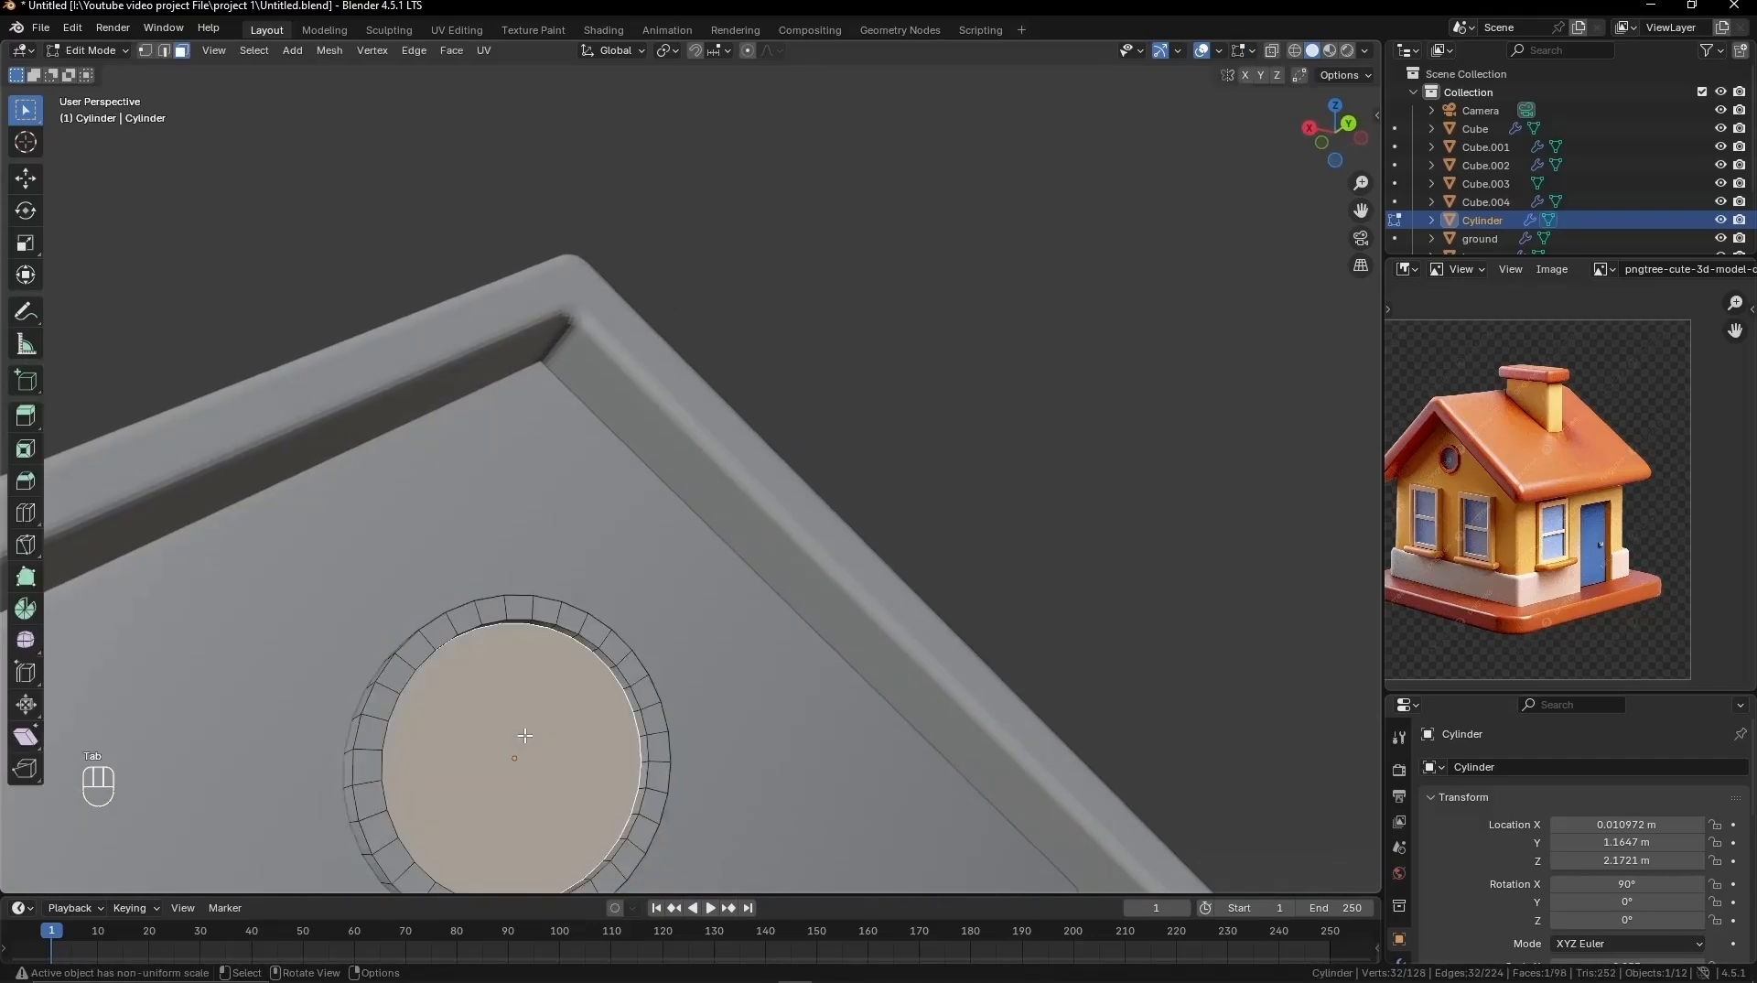
key(a)
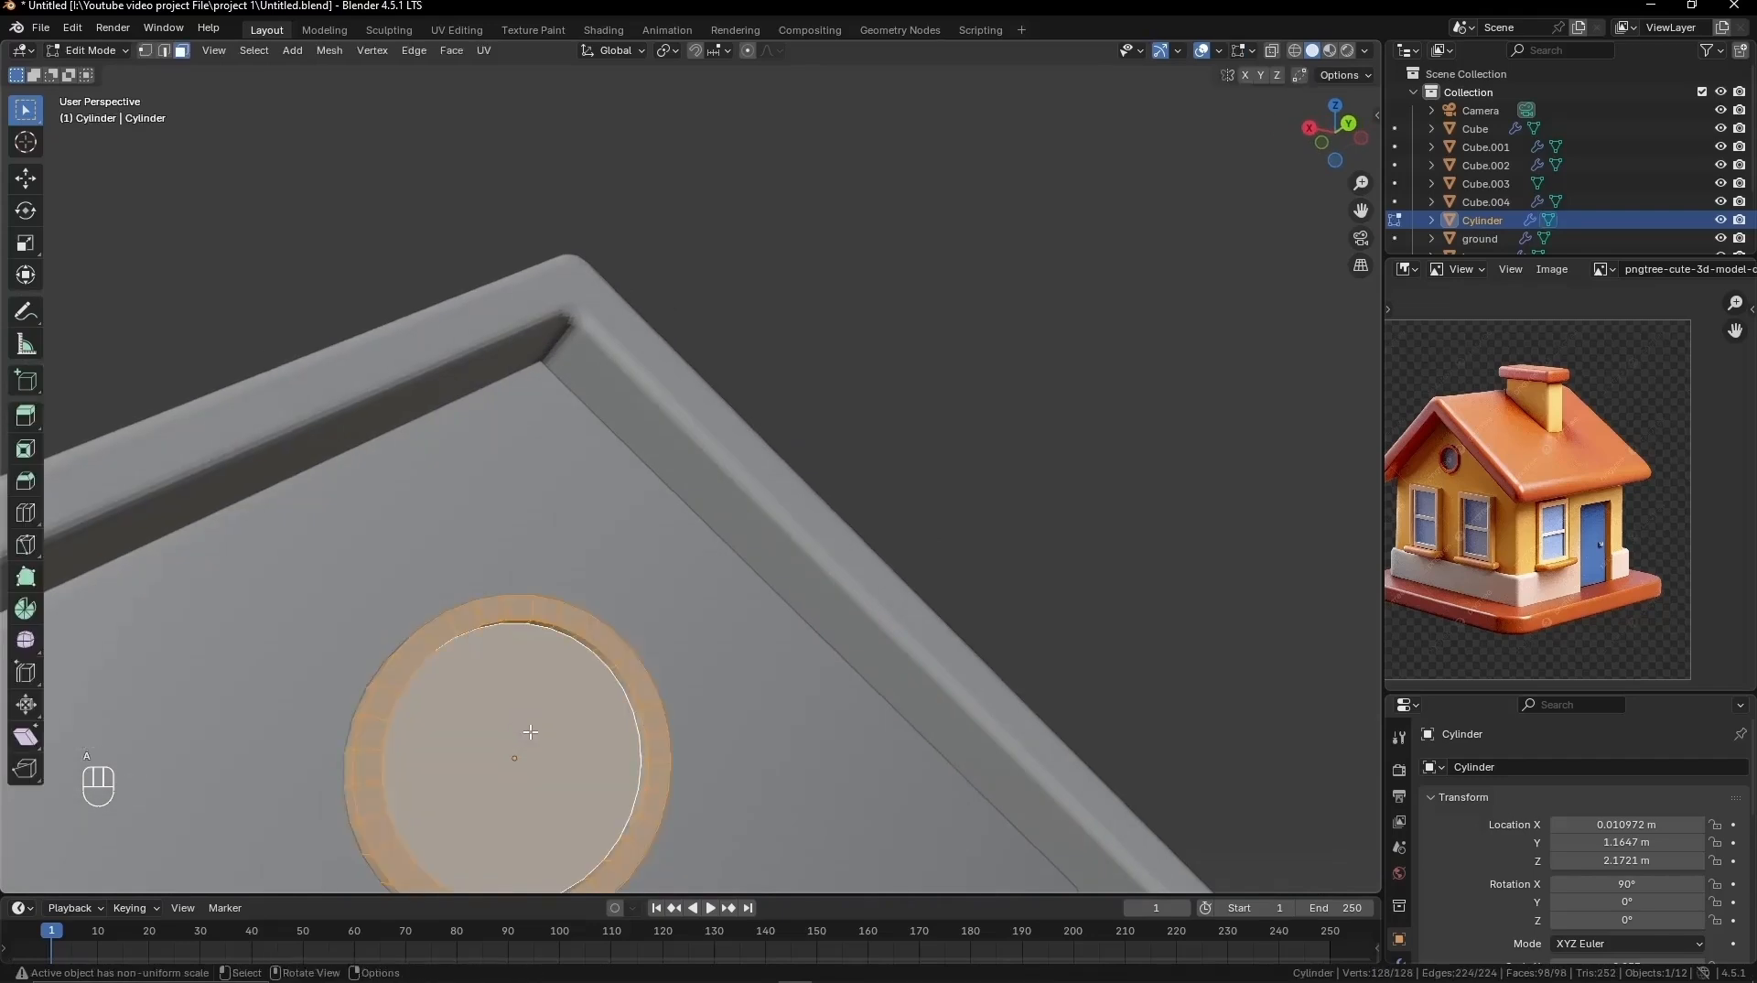
key(Tab)
right_click(530, 732)
click(344, 764)
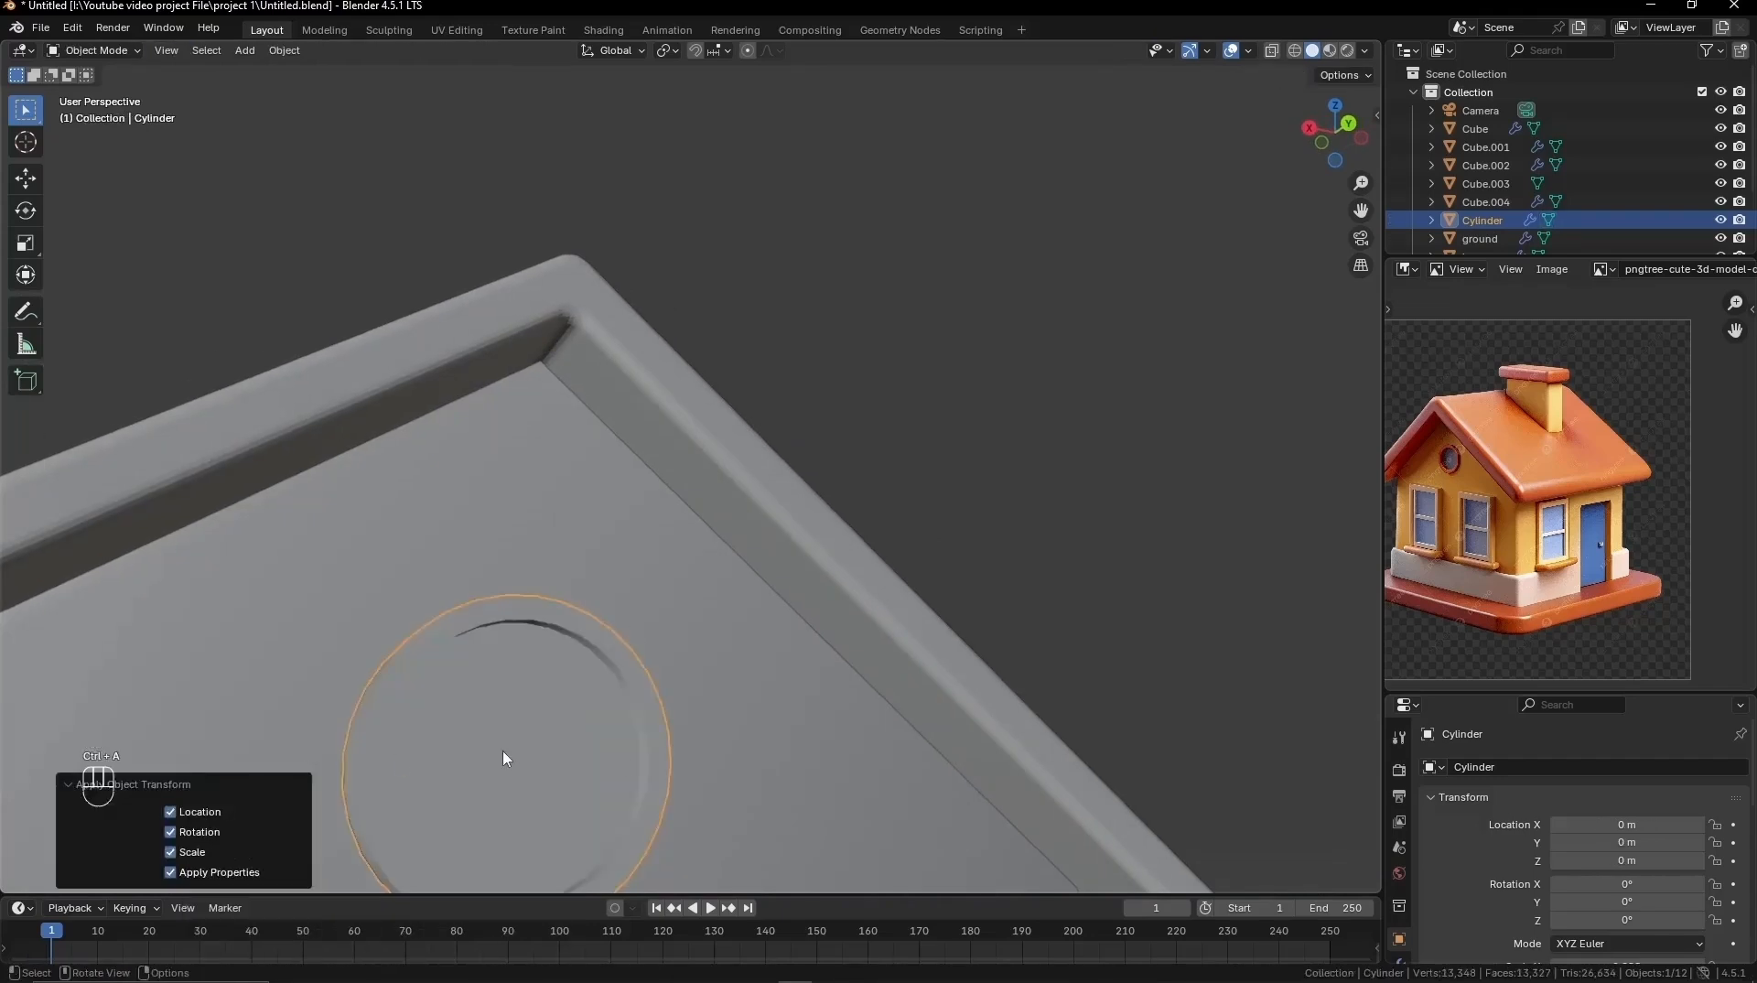
Step: Bevel the round window's rim edges with 2 segments and an offset of about 0.008 m
key(Tab)
key(ctrl+b)
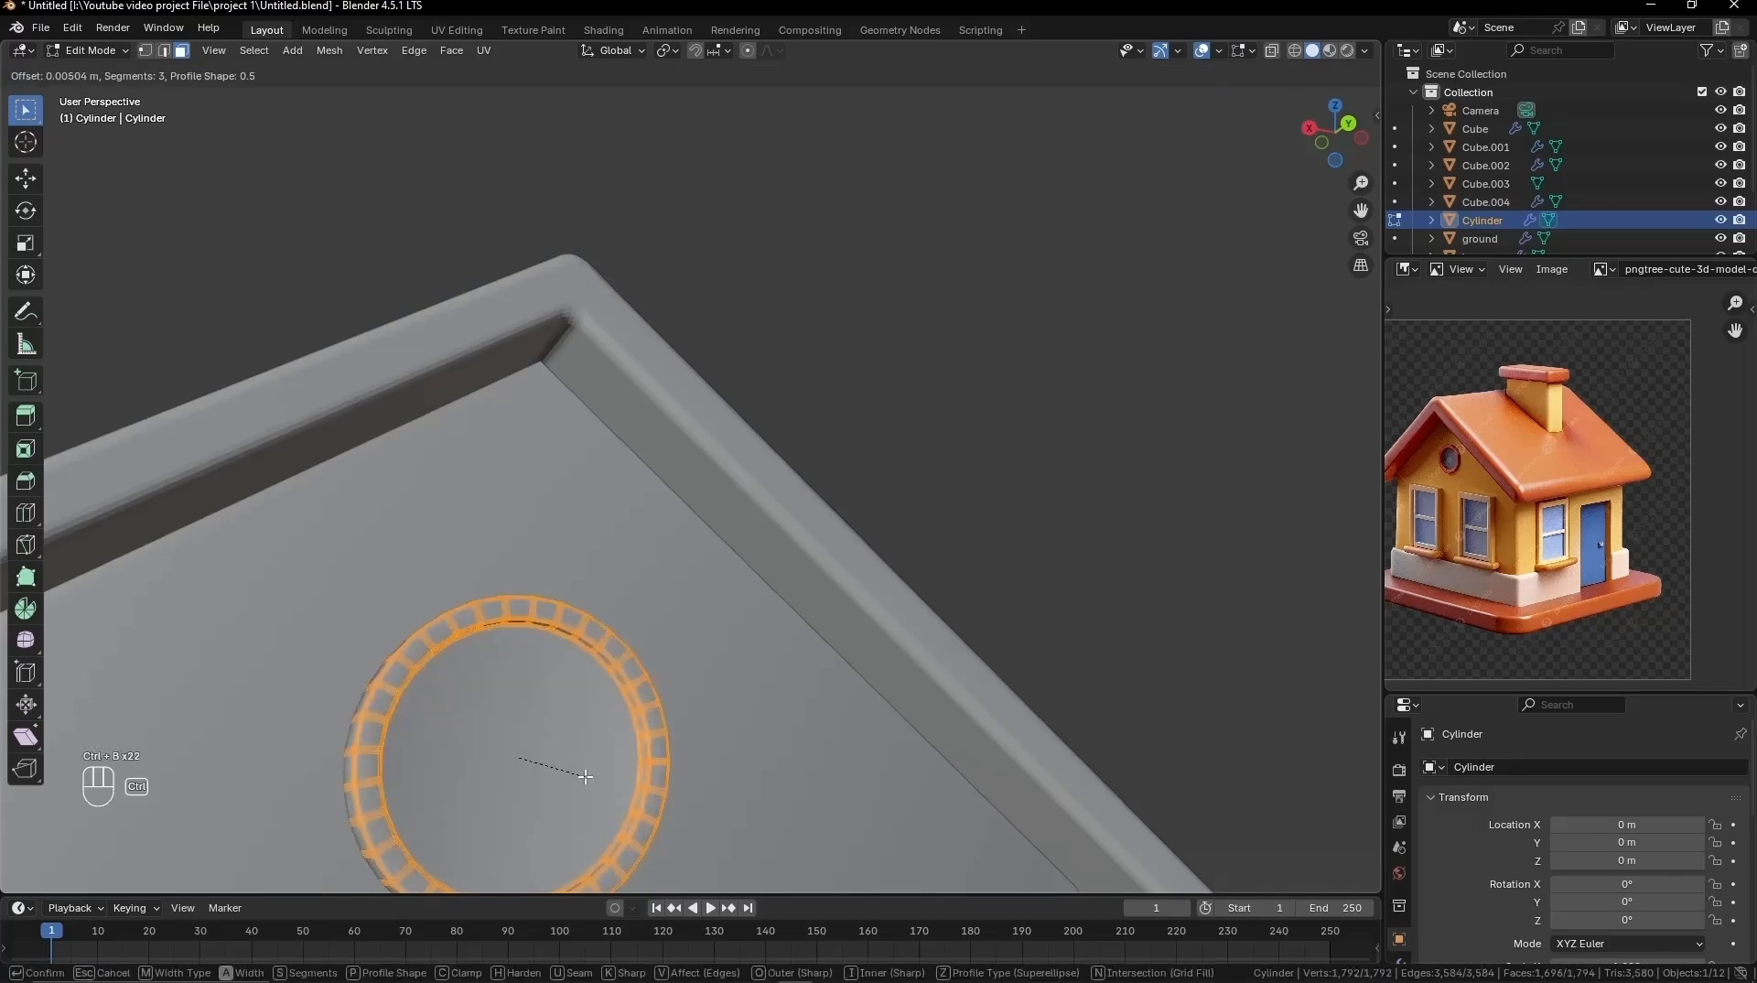
scroll(587, 780, down, 1)
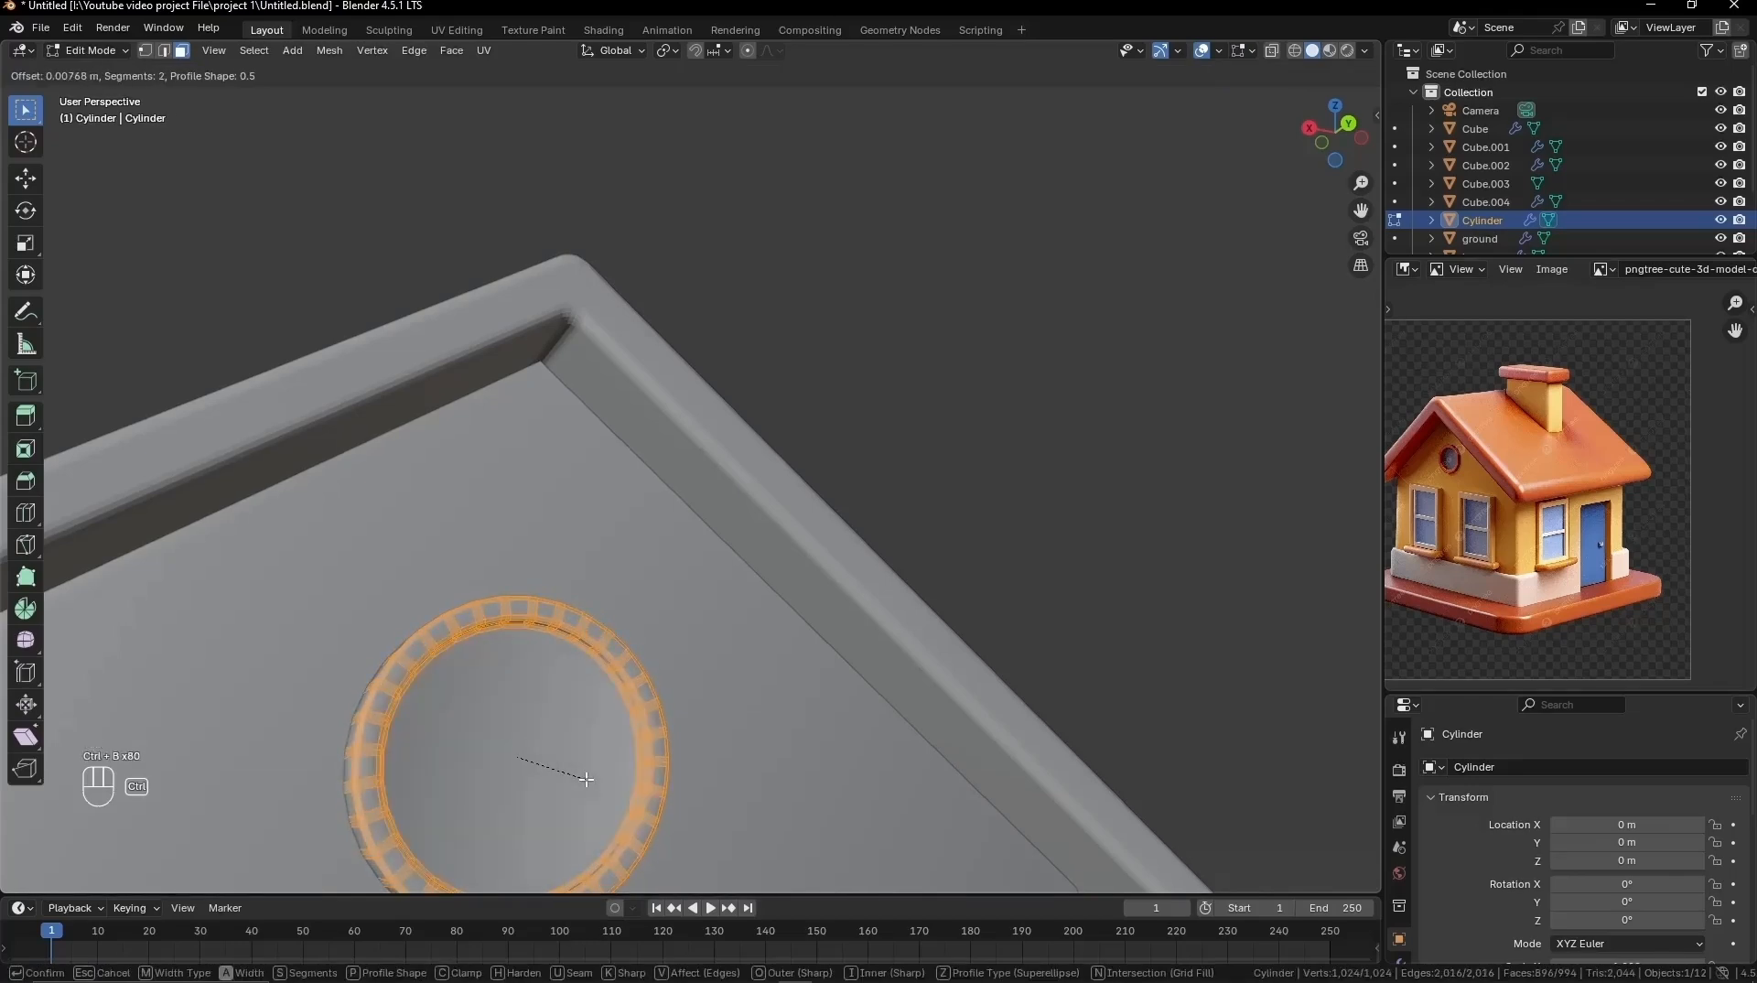
click(585, 779)
click(611, 743)
scroll(626, 721, up, 1)
scroll(626, 721, down, 2)
key(Tab)
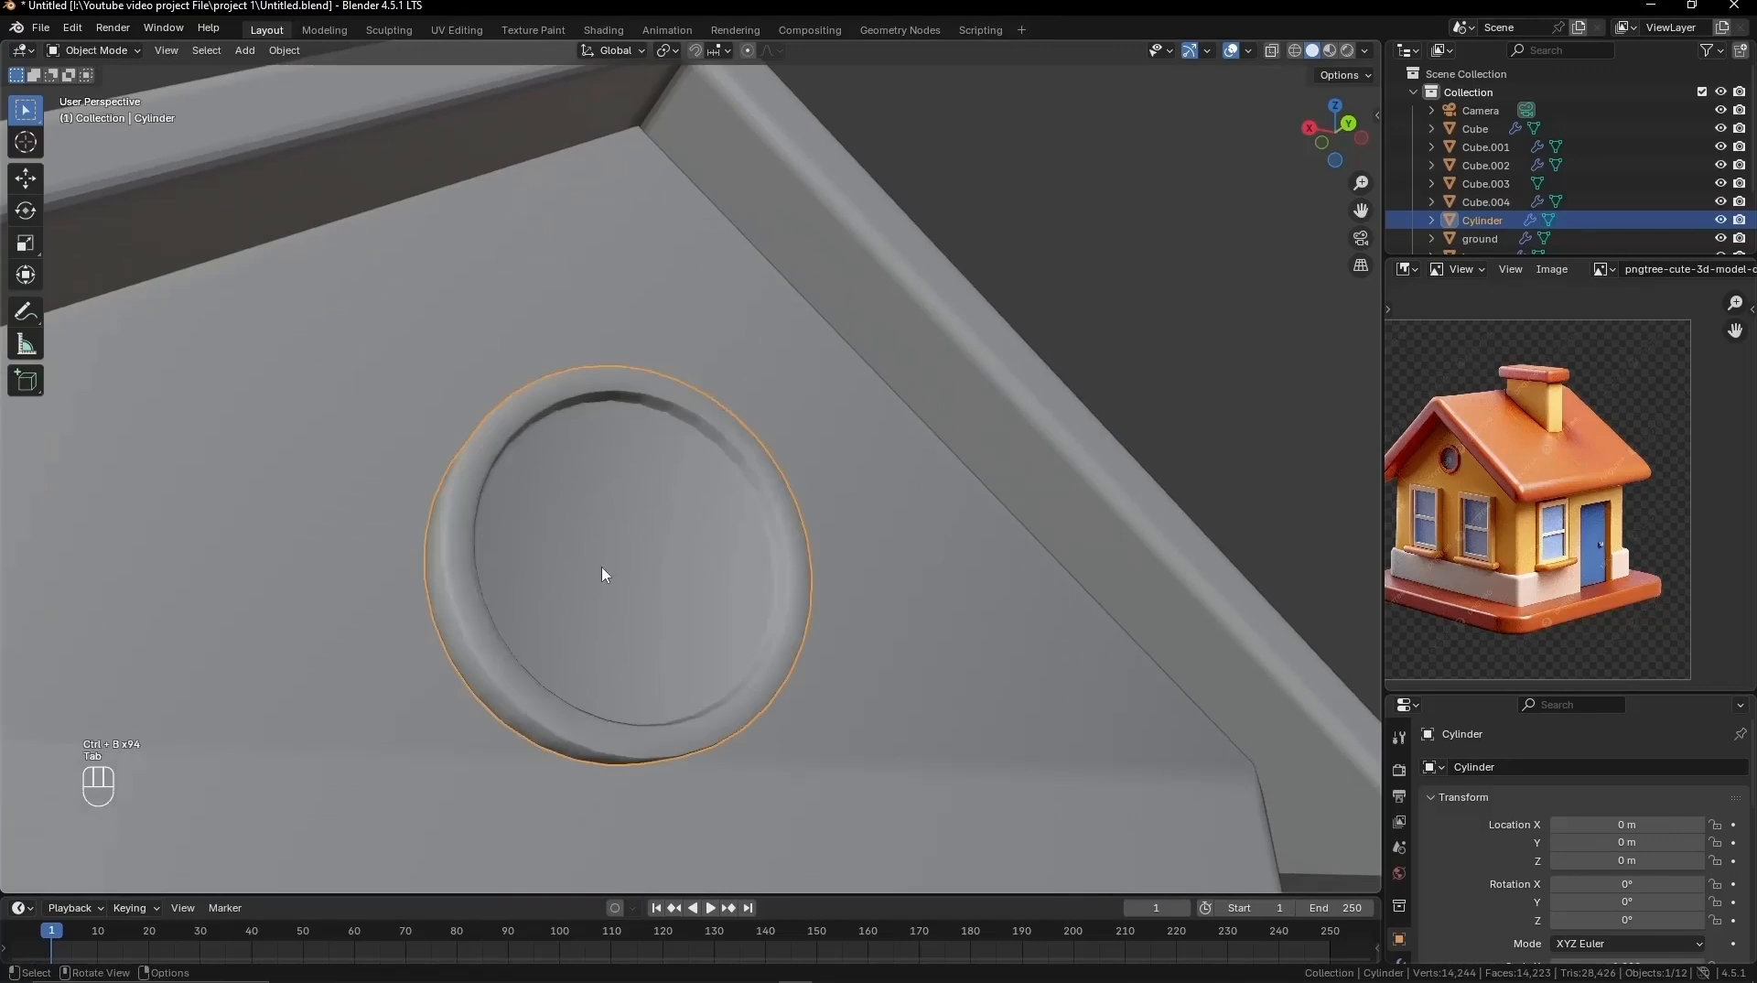
Step: Apply Shade Auto Smooth to the bevelled round window with a 30° angle
right_click(608, 577)
click(607, 576)
right_click(611, 575)
click(617, 571)
scroll(622, 569, down, 6)
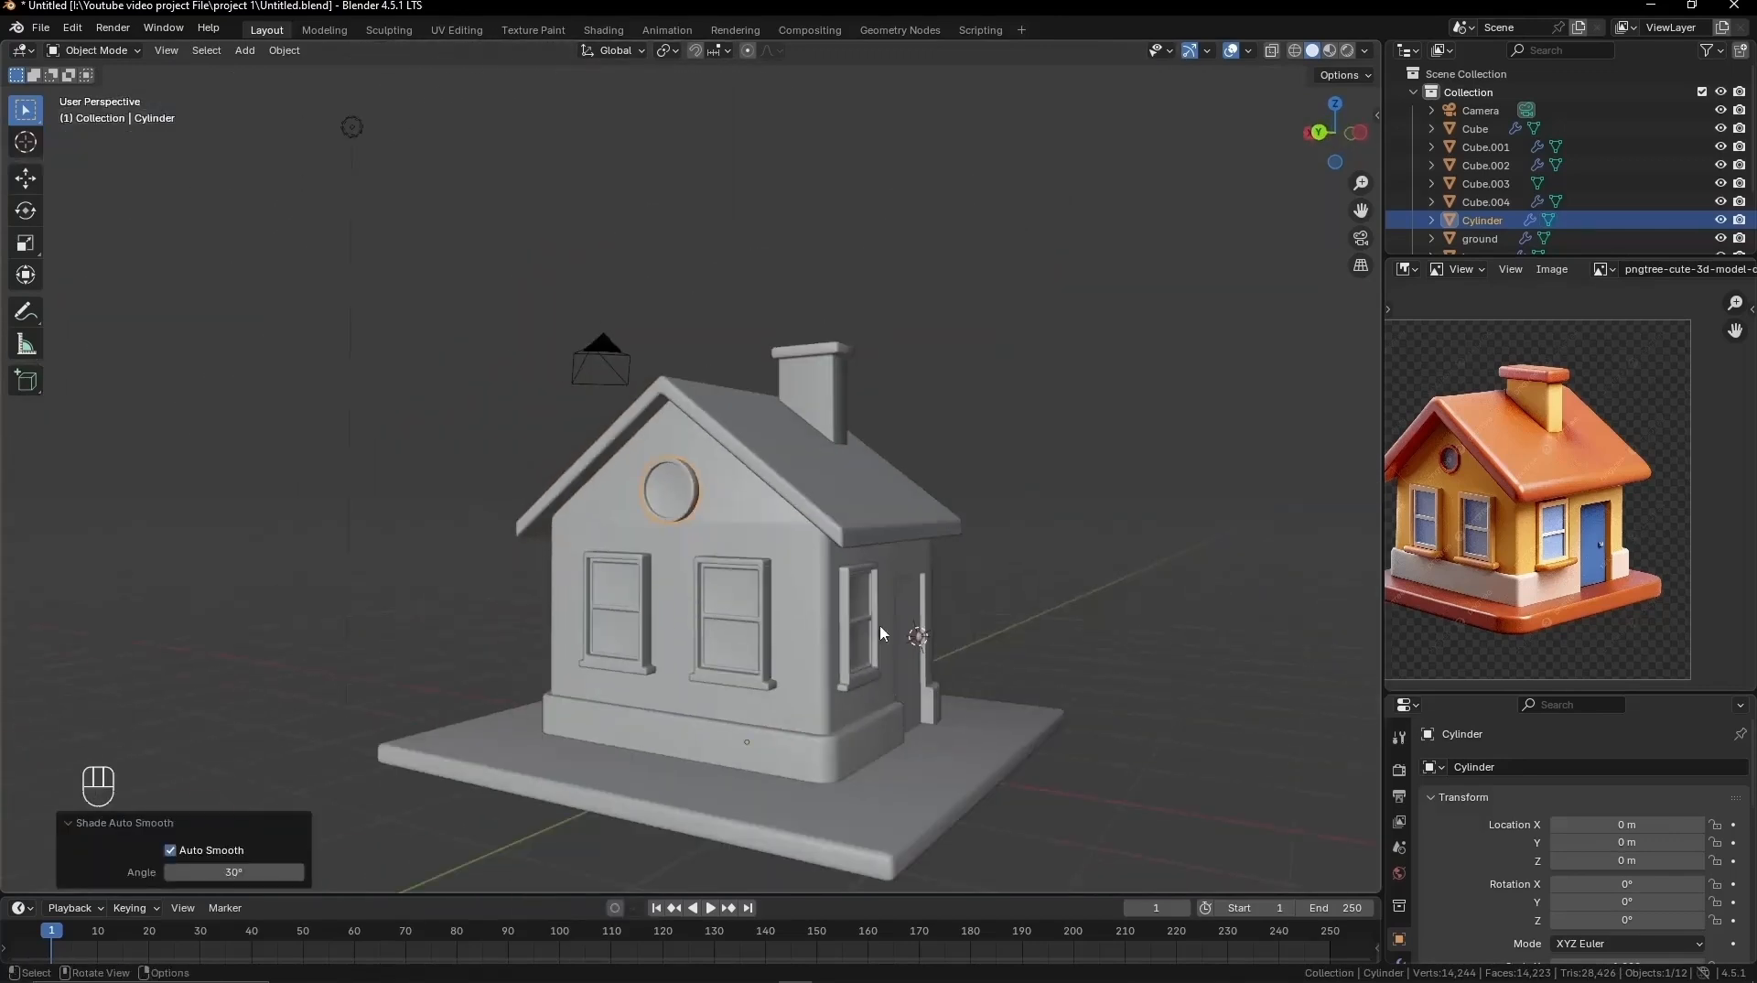
Step: Resize the ground slab and thicken it along Z by a factor of about 1.86
click(880, 623)
key(s)
click(942, 639)
key(s)
key(z)
click(1215, 718)
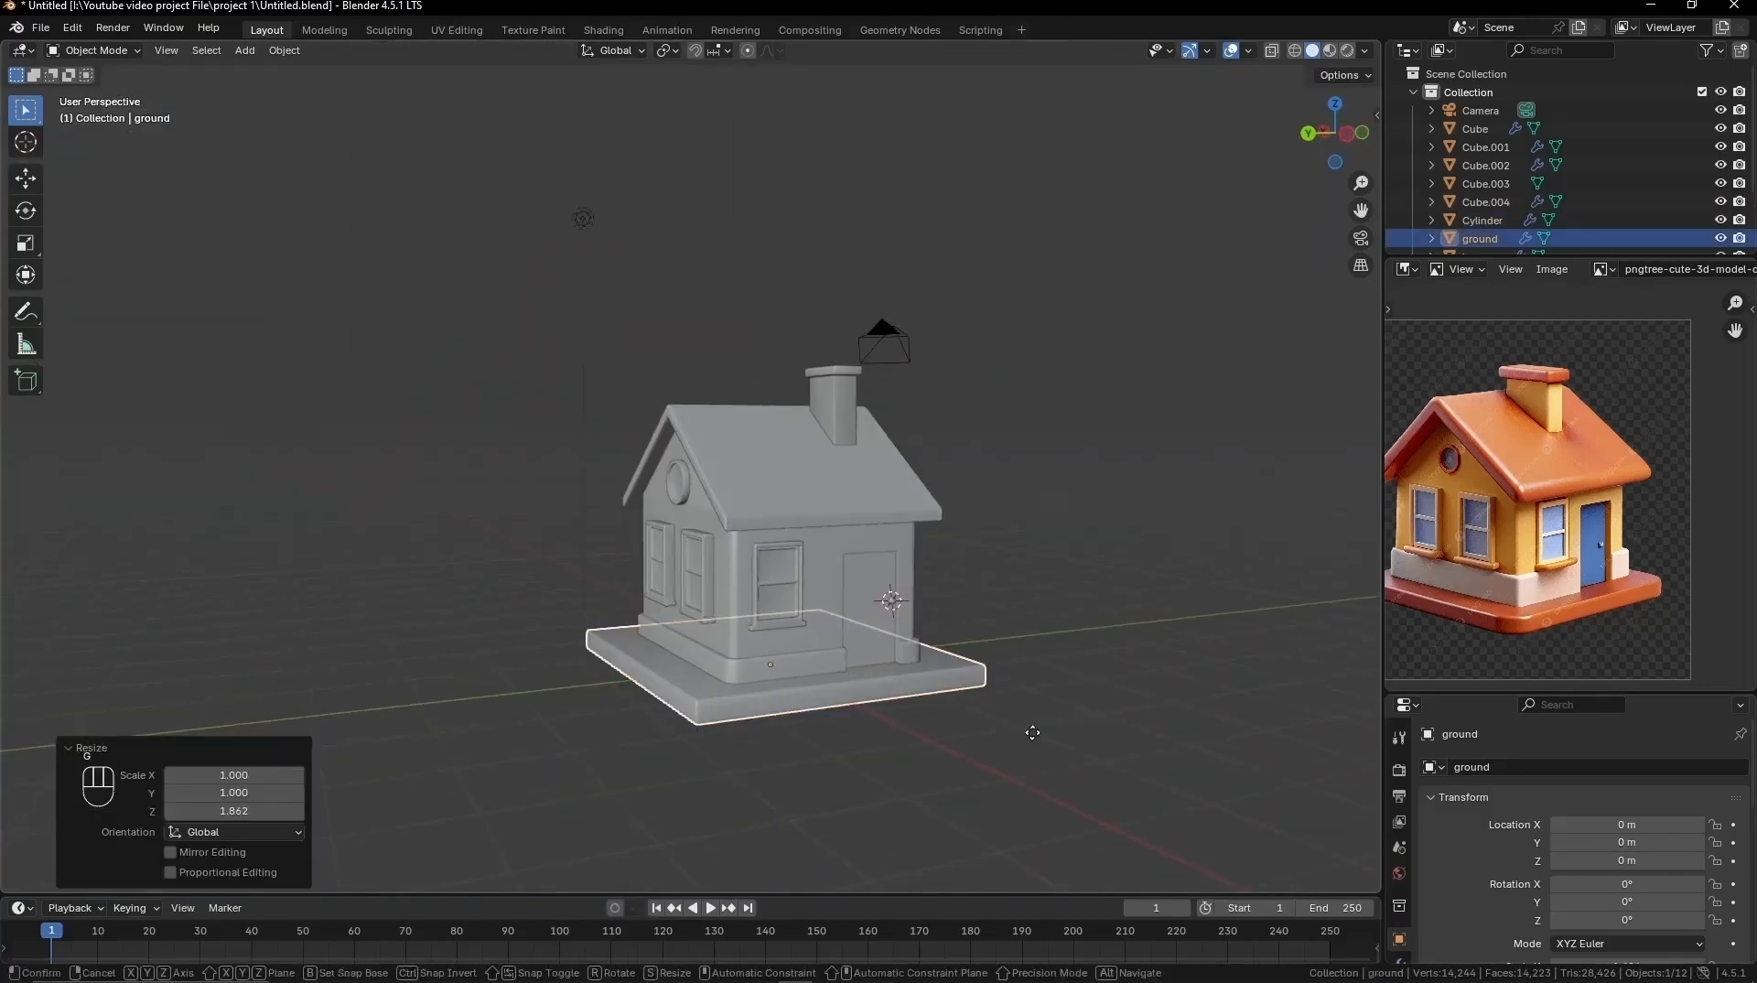
Step: Move the ground slab down along Z to about -0.086 m
key(g)
key(z)
click(1036, 739)
click(1034, 737)
middle_drag(1034, 738, 933, 709)
scroll(744, 629, up, 5)
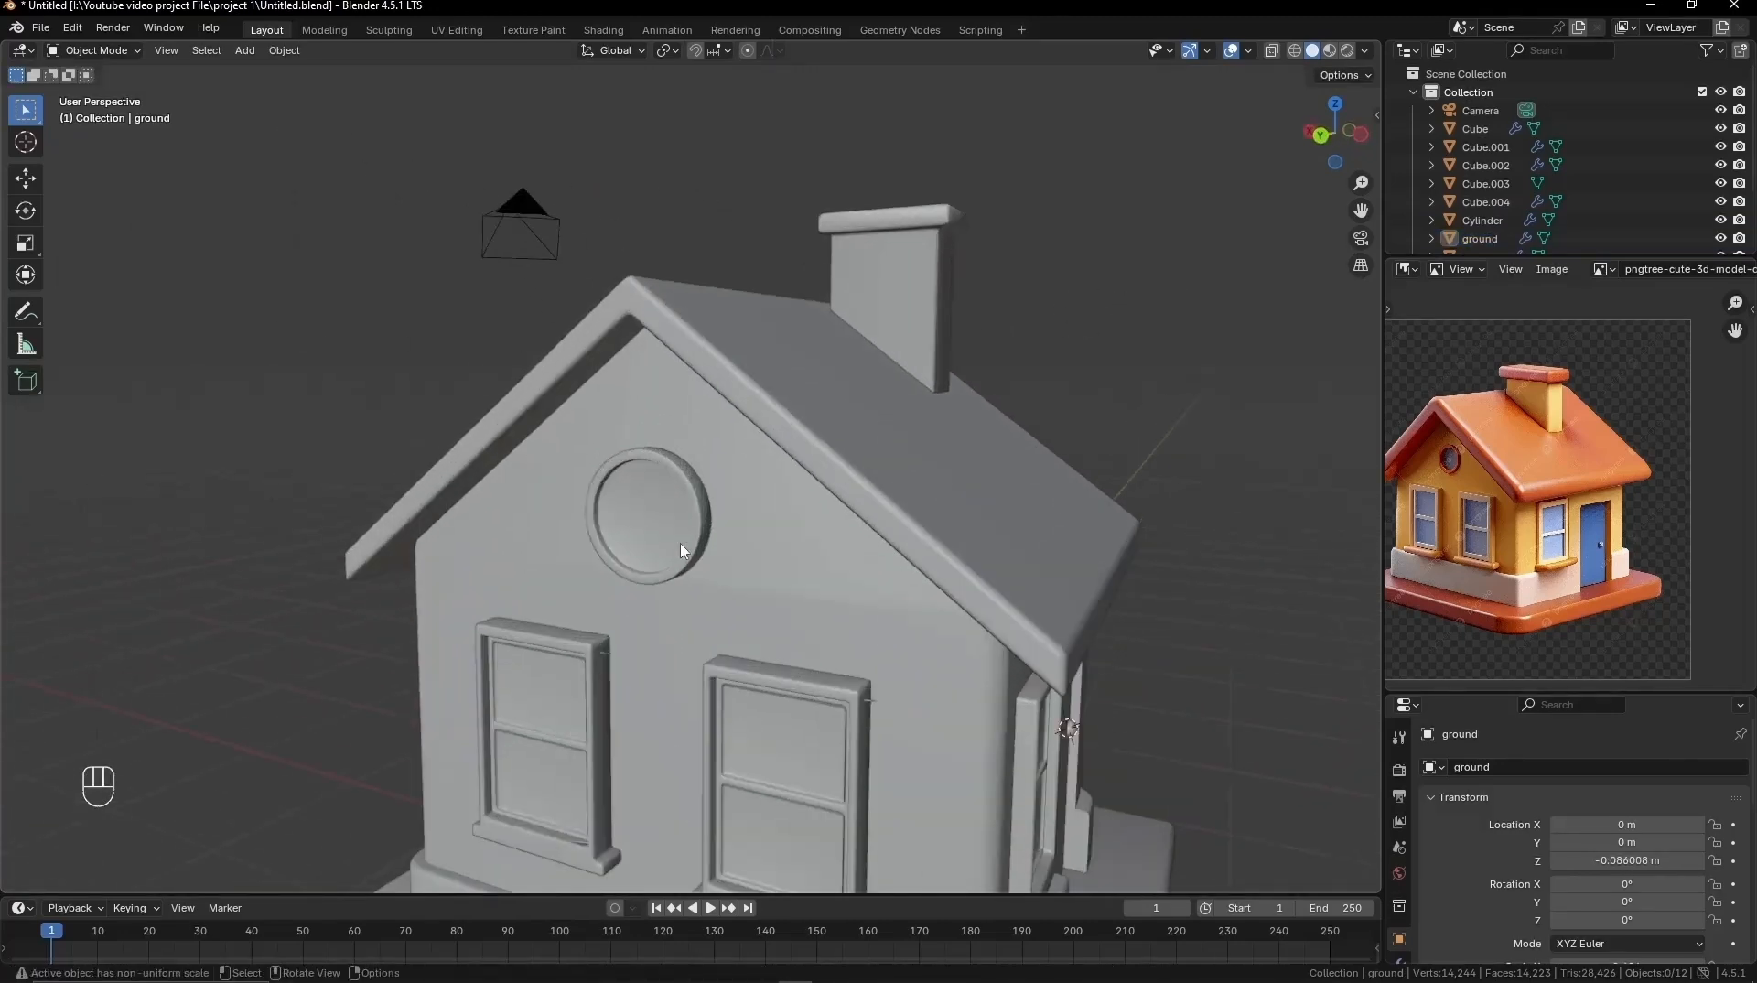
click(679, 544)
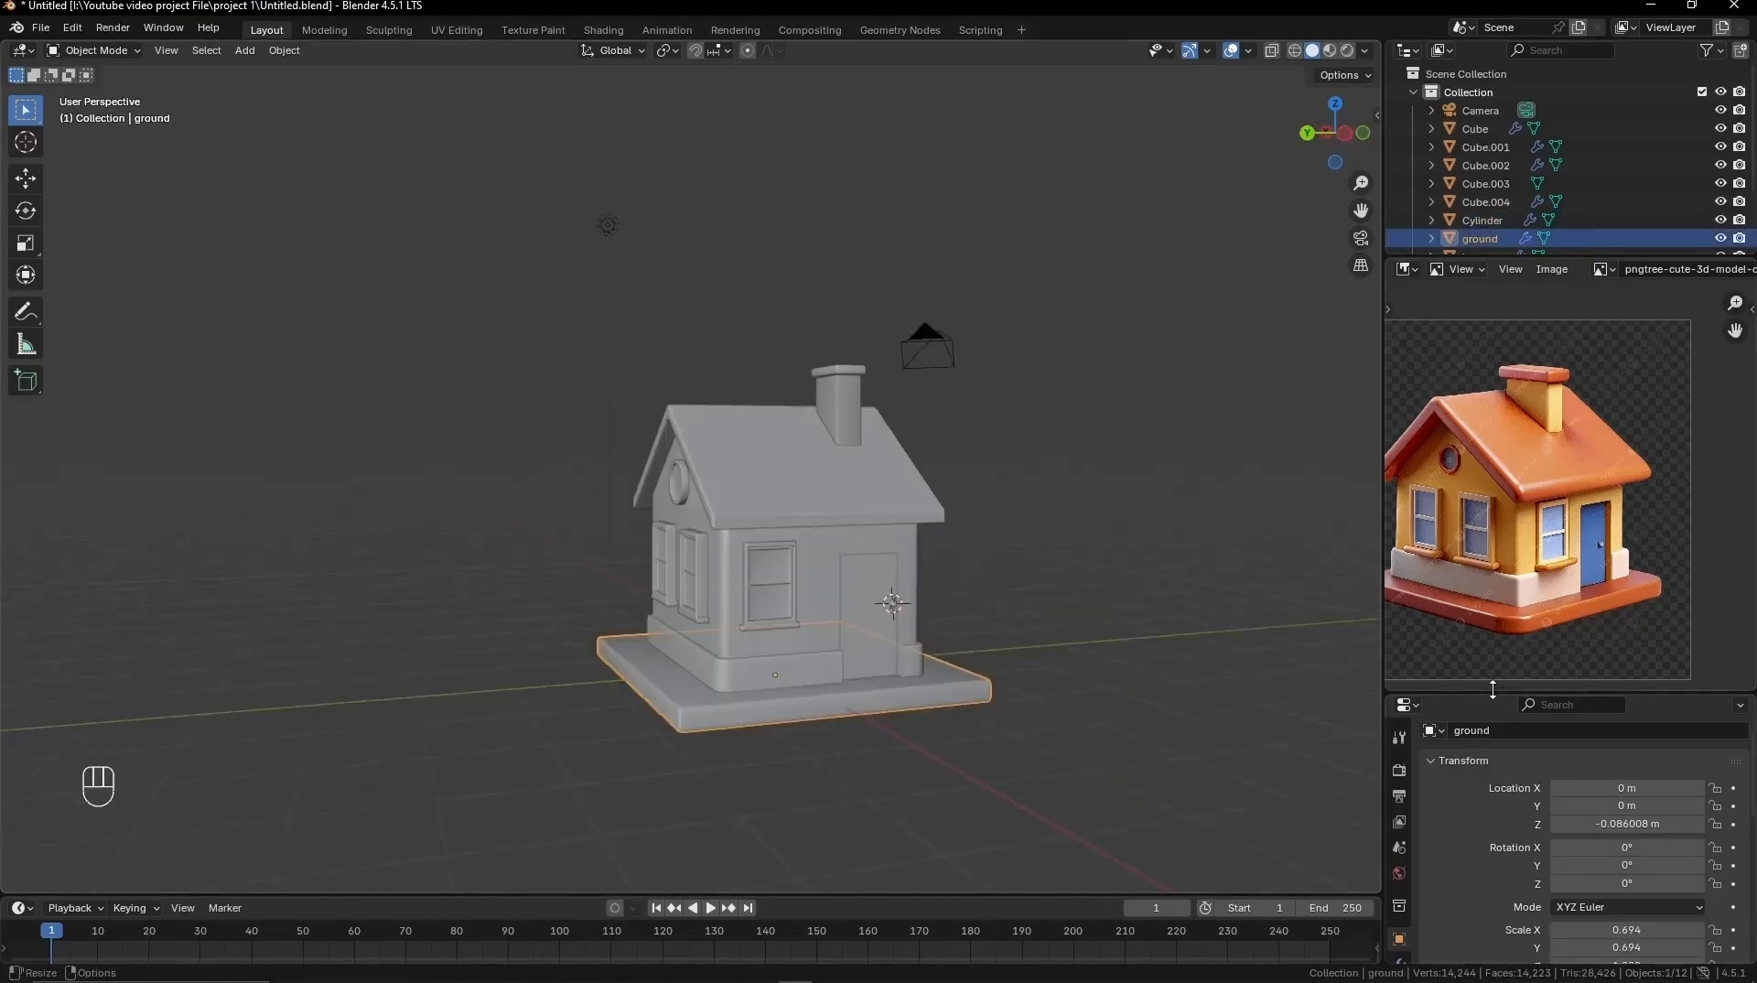
Step: Give the ground a new material and sample its base colour from the orange base in the reference image
drag(1491, 693, 1490, 425)
click(1399, 826)
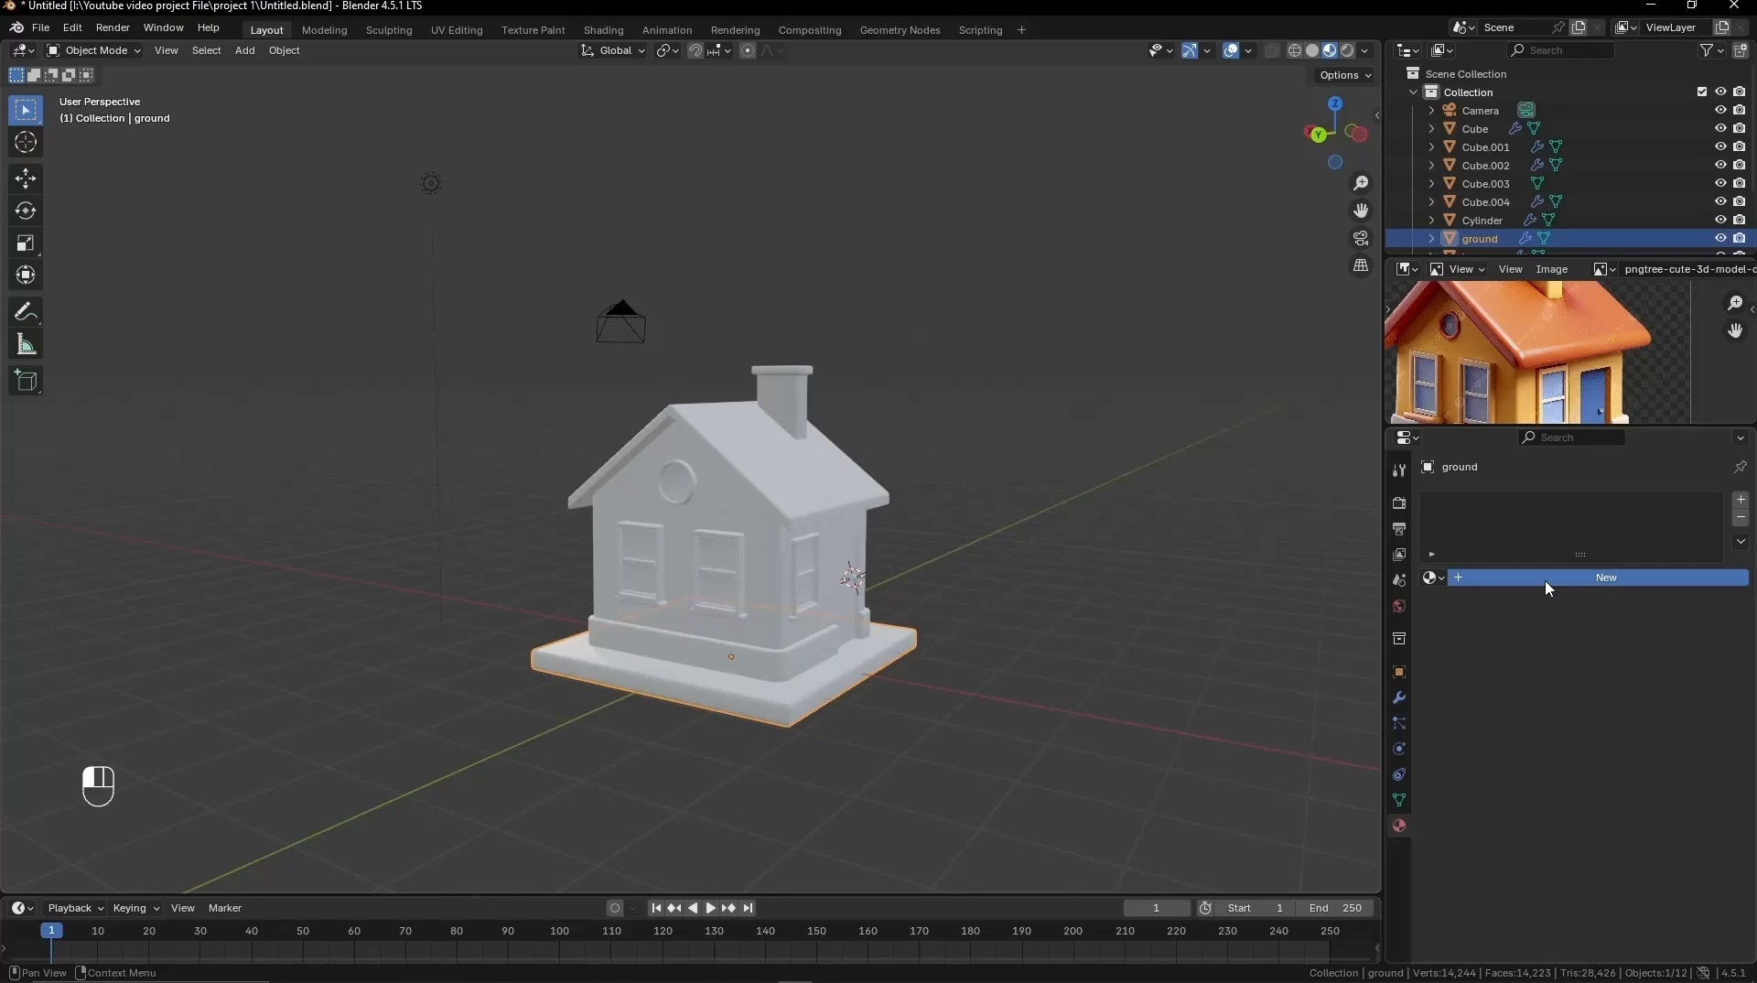
click(1594, 578)
click(1612, 694)
click(1703, 665)
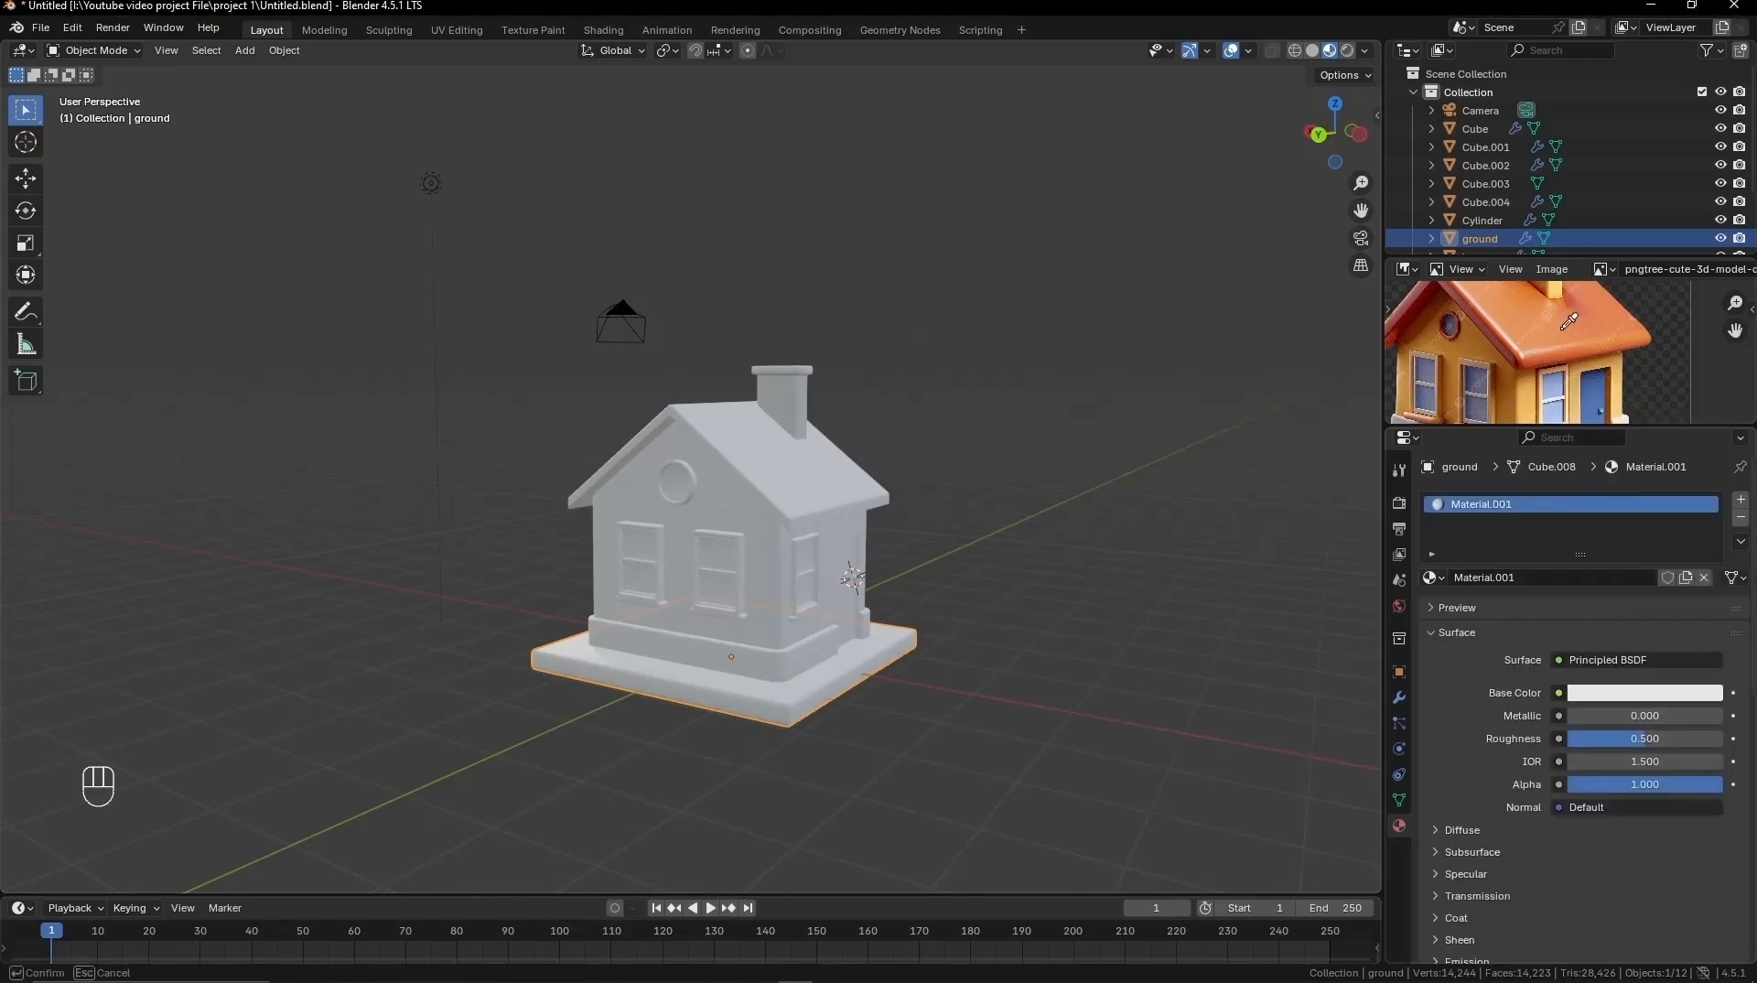
click(1546, 344)
click(1133, 731)
scroll(1546, 356, down, 2)
click(1644, 693)
click(1704, 665)
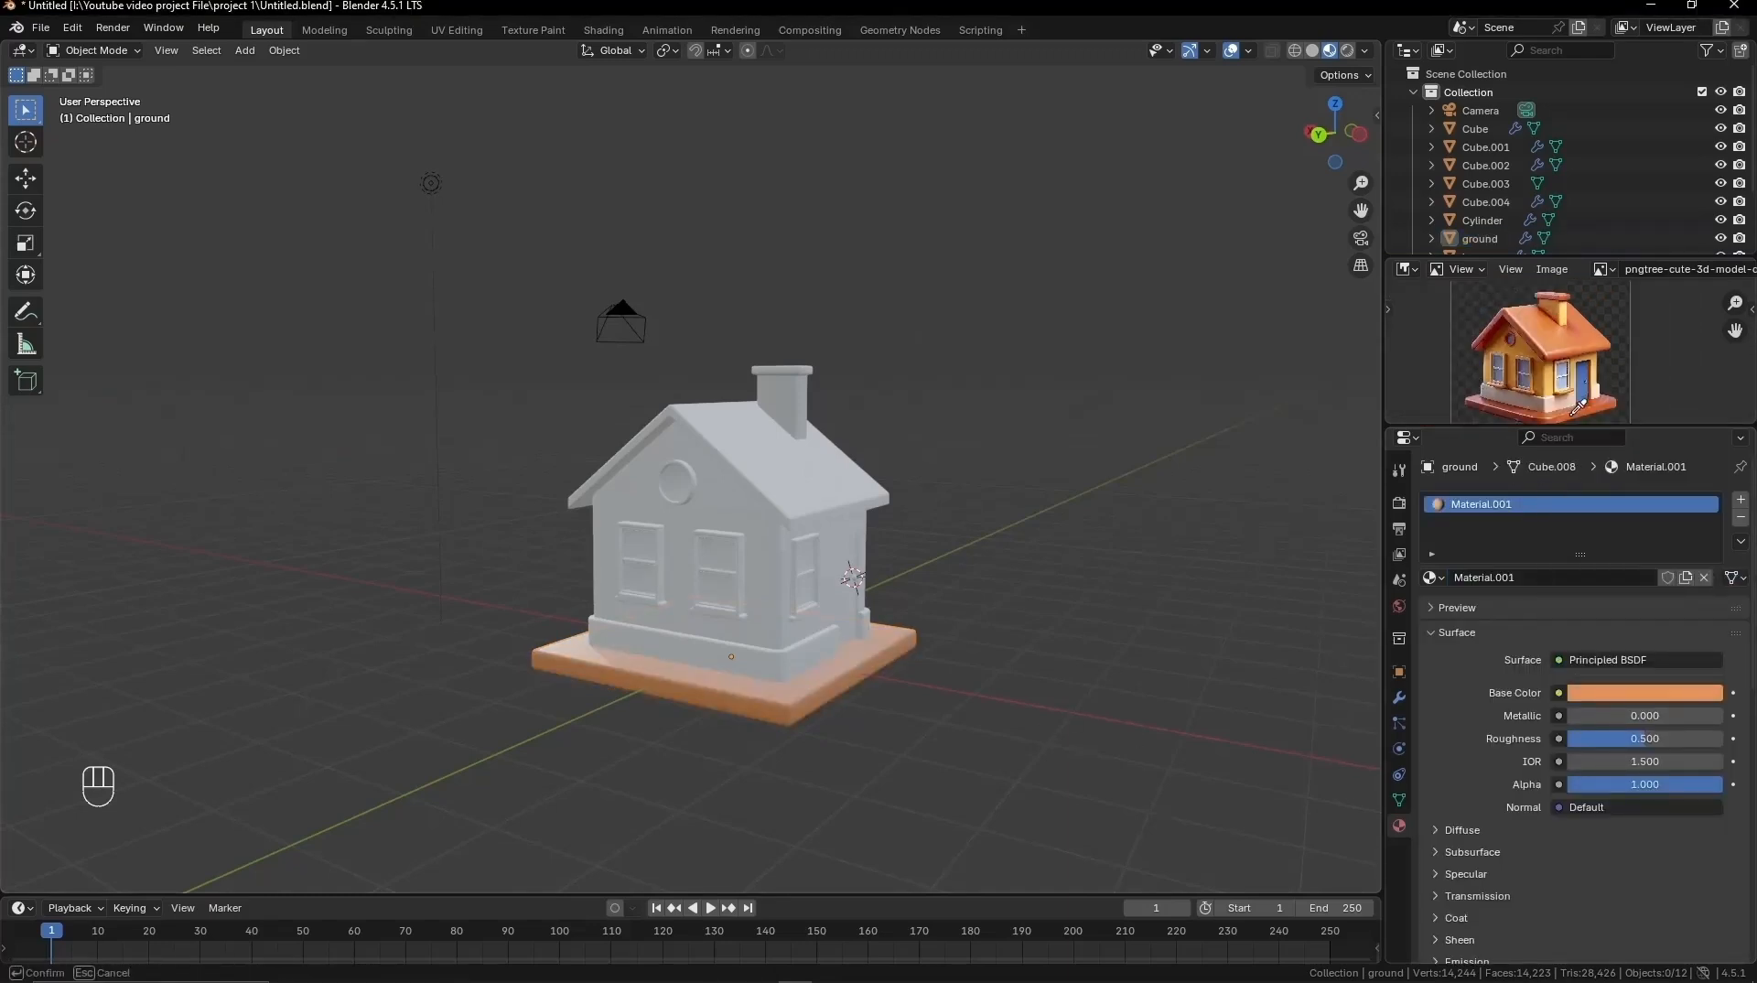
click(1589, 417)
Step: Give the house body a new material and sample its yellow base colour from the reference image's wall
middle_drag(1043, 656, 952, 661)
scroll(950, 662, up, 3)
click(950, 663)
click(1595, 579)
click(1638, 692)
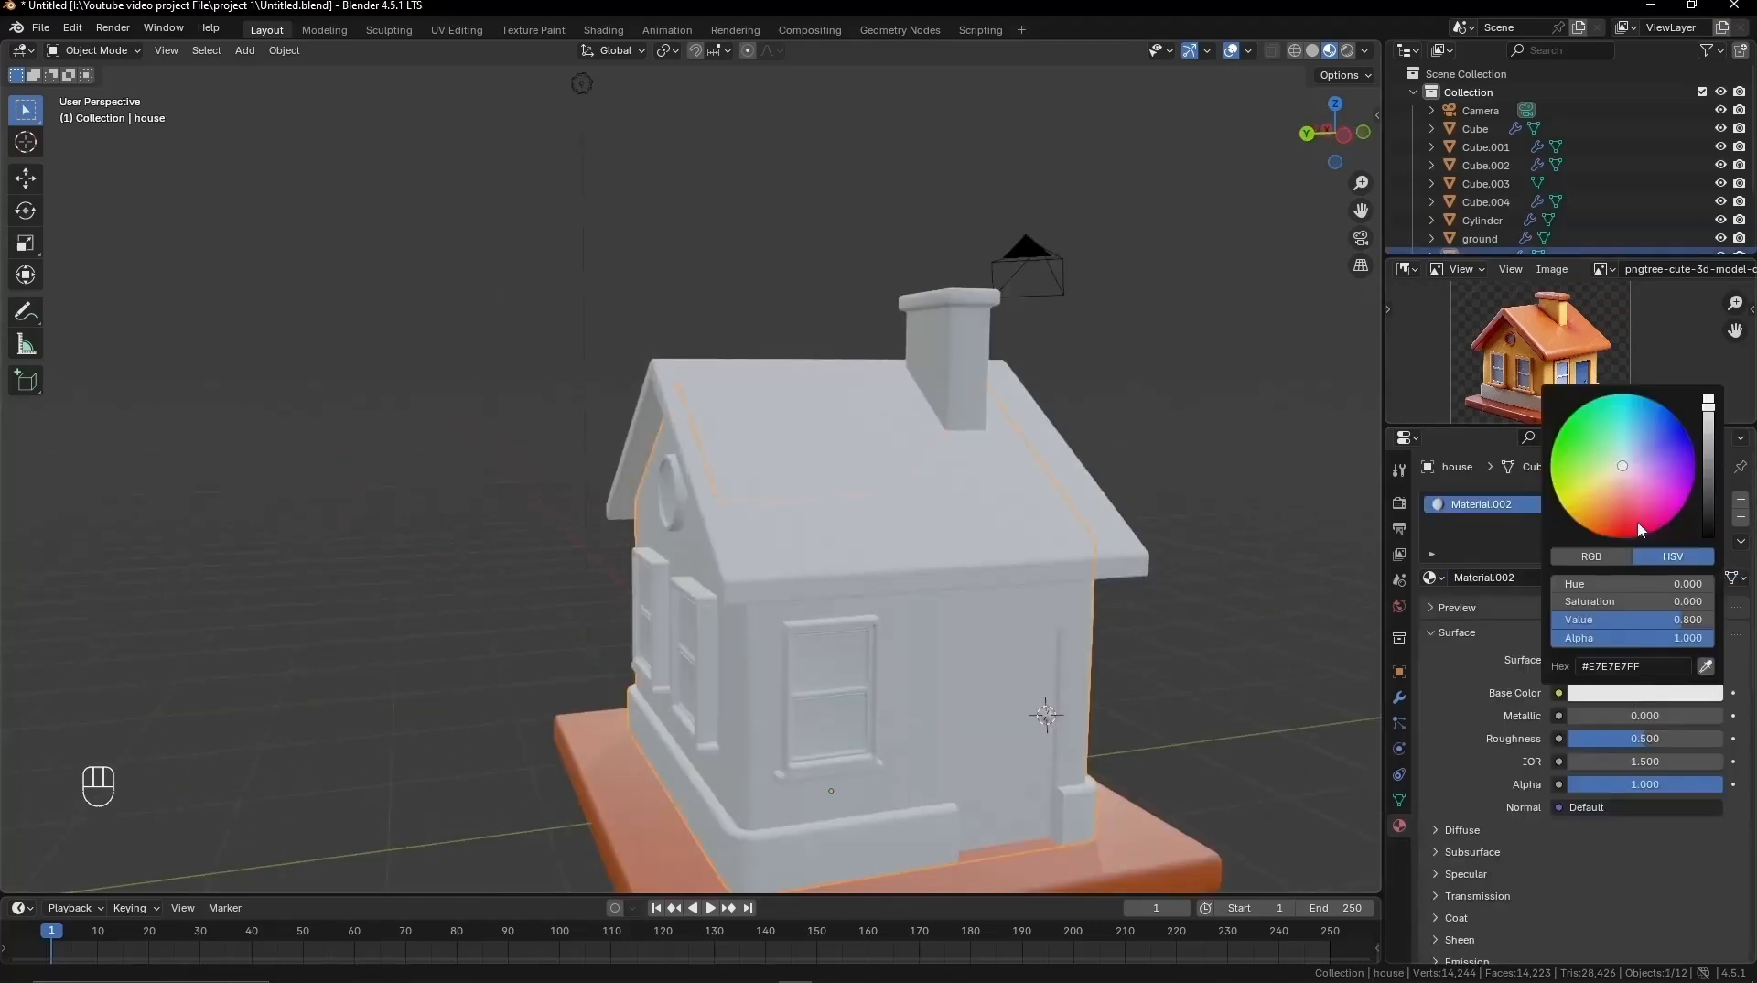
click(1622, 464)
drag(1623, 464, 1650, 455)
click(1705, 666)
click(1550, 381)
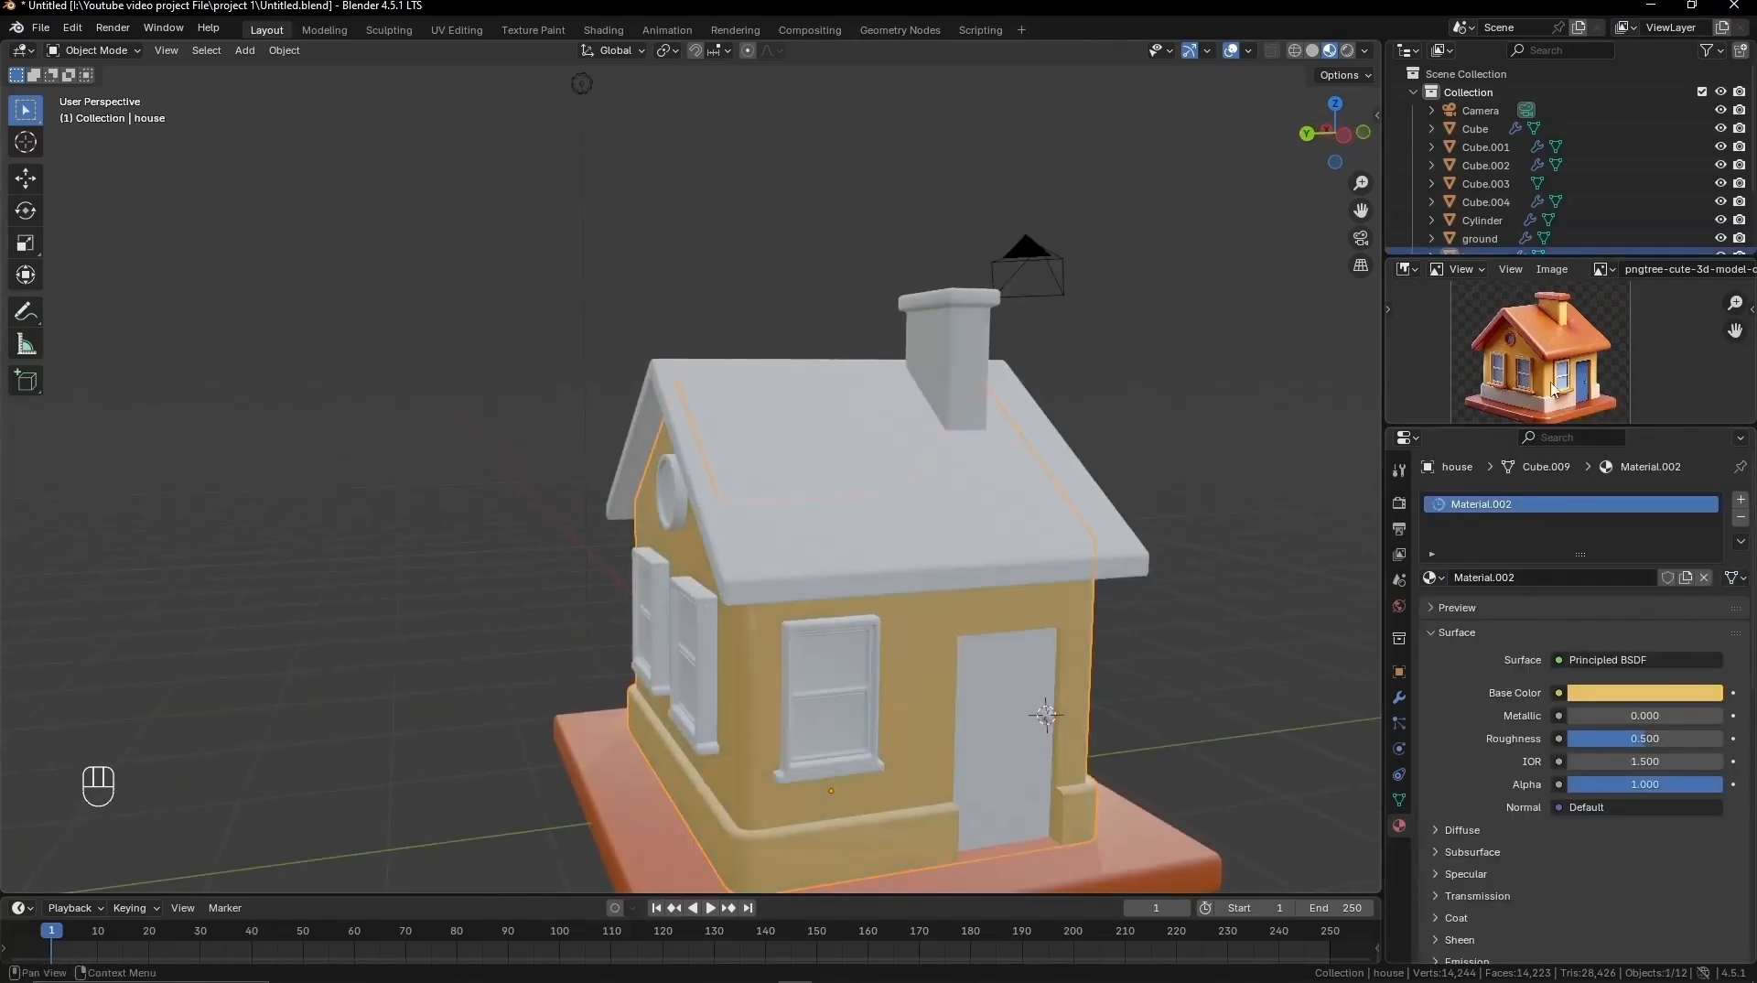
Step: Give the roof a new material and sample its orange base colour from the reference image's roof
click(988, 499)
click(1605, 577)
click(1644, 692)
click(1705, 666)
click(1573, 333)
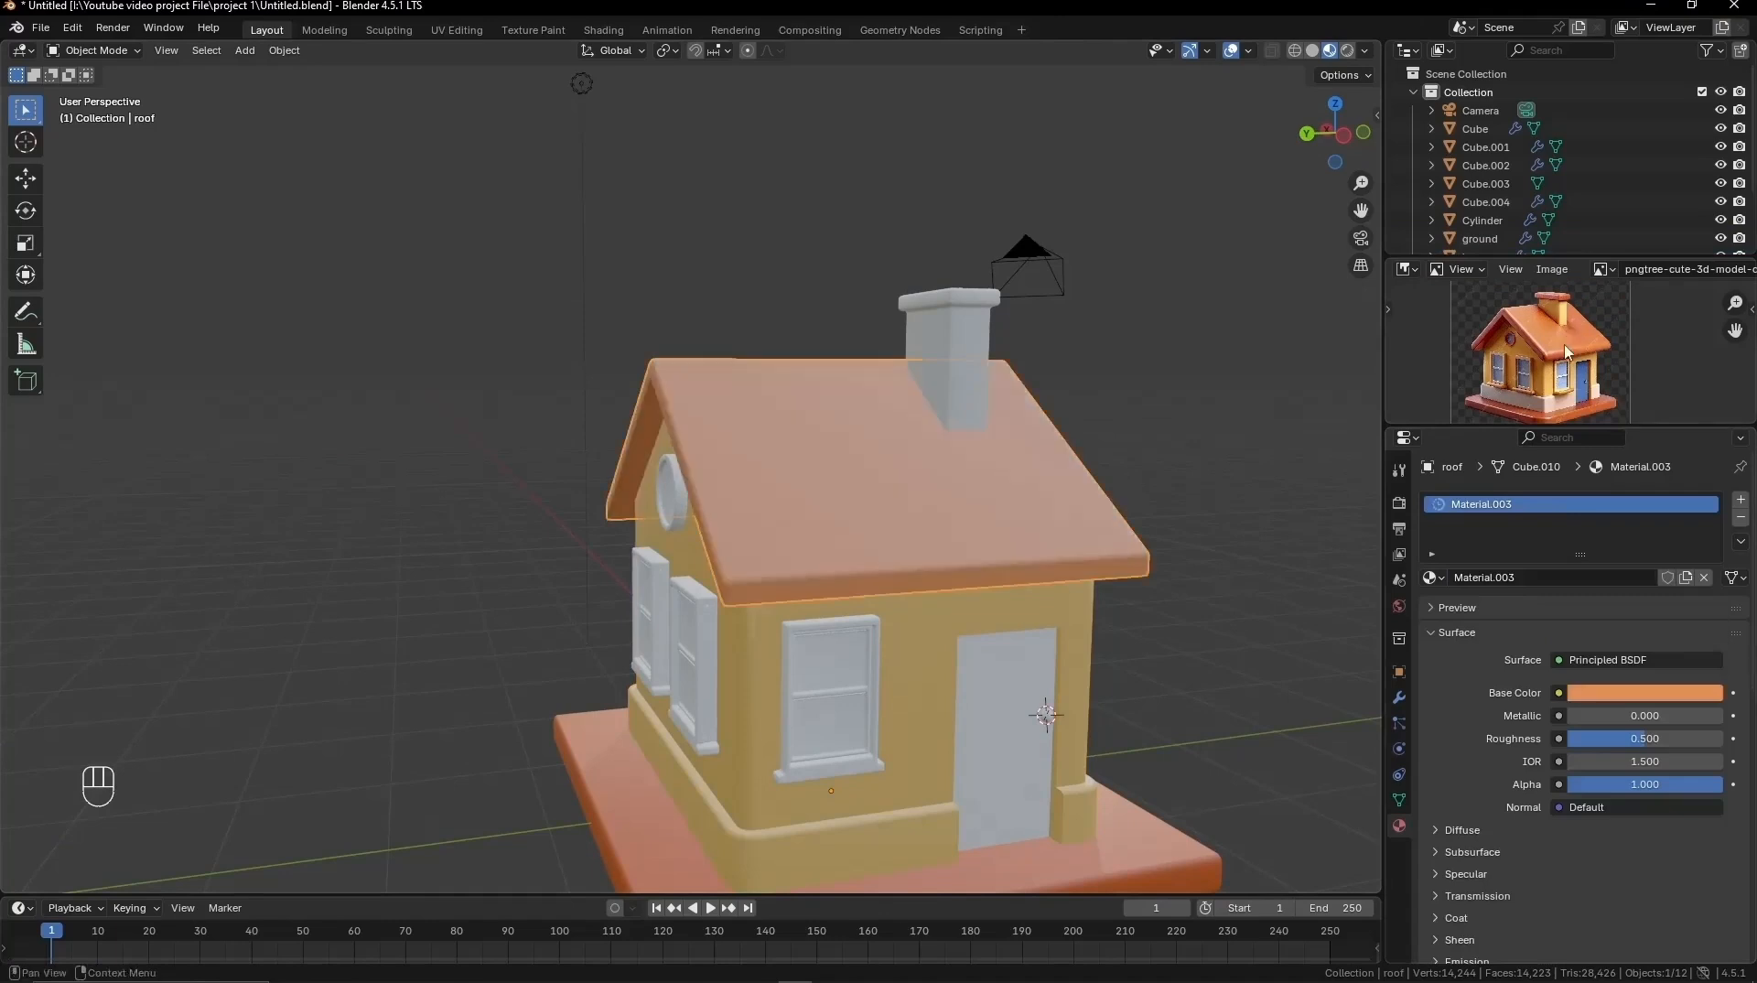
middle_drag(1007, 695, 823, 700)
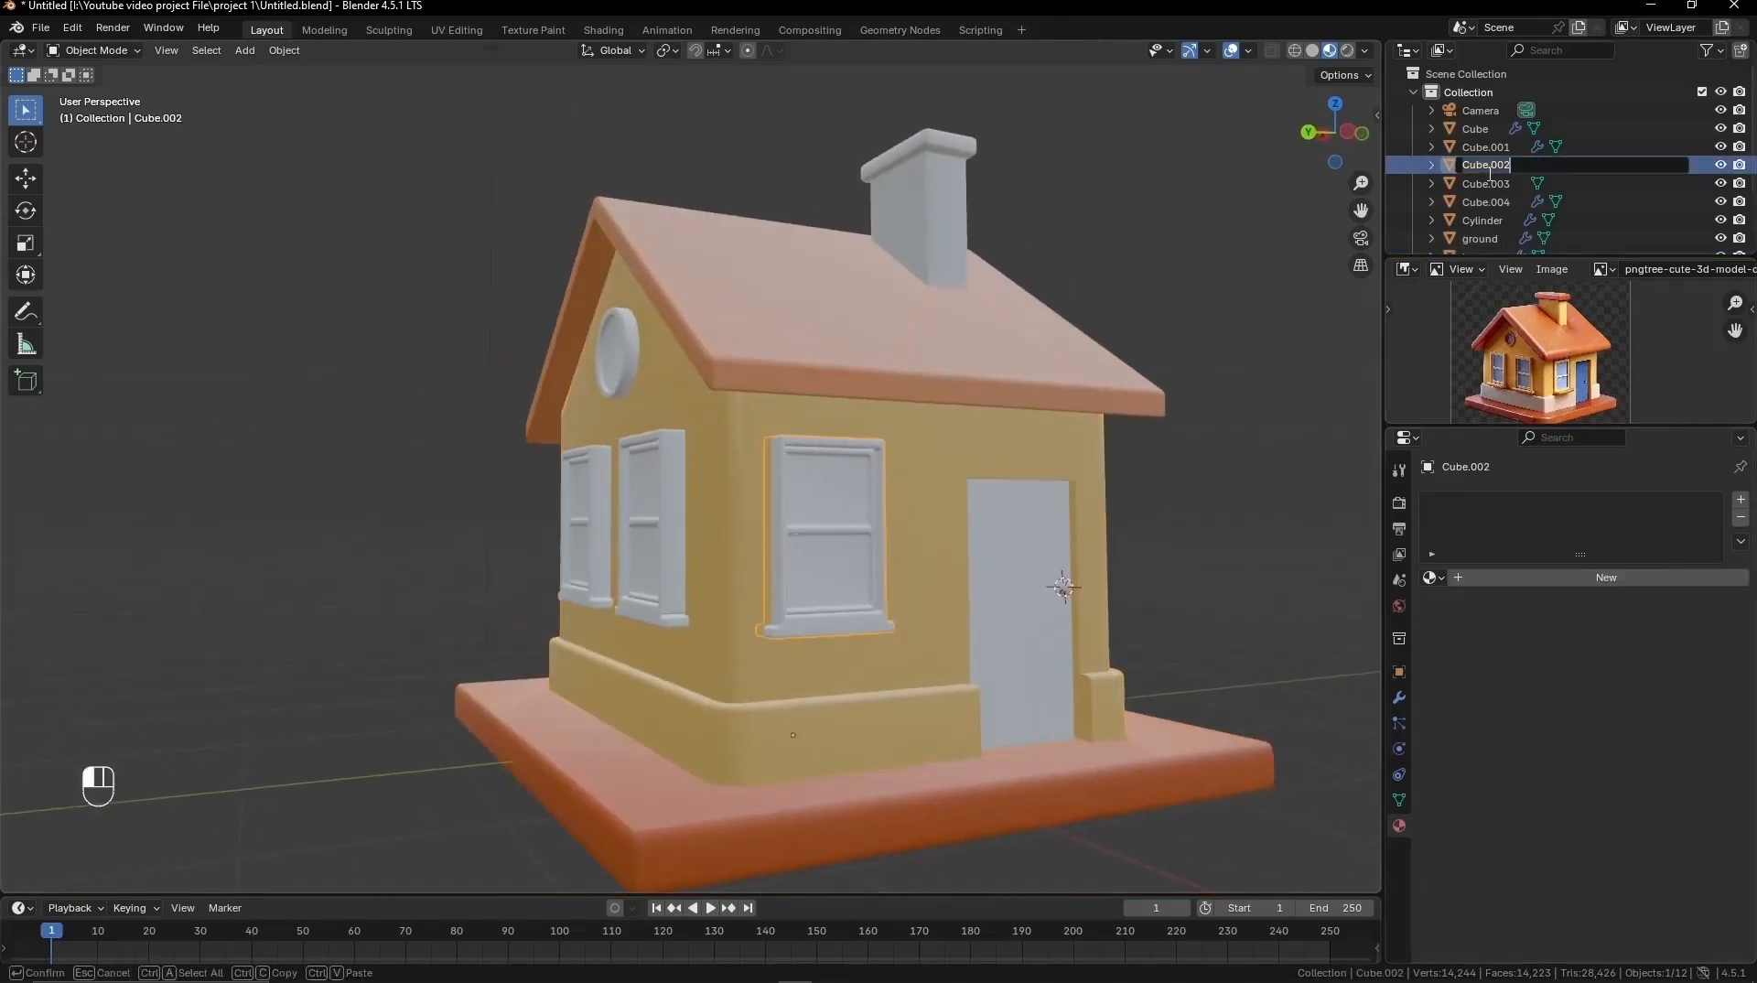
Step: Select all faces of the chimney cap and assign the ground's orange Material.001 to them in a second material slot
drag(750, 227, 995, 336)
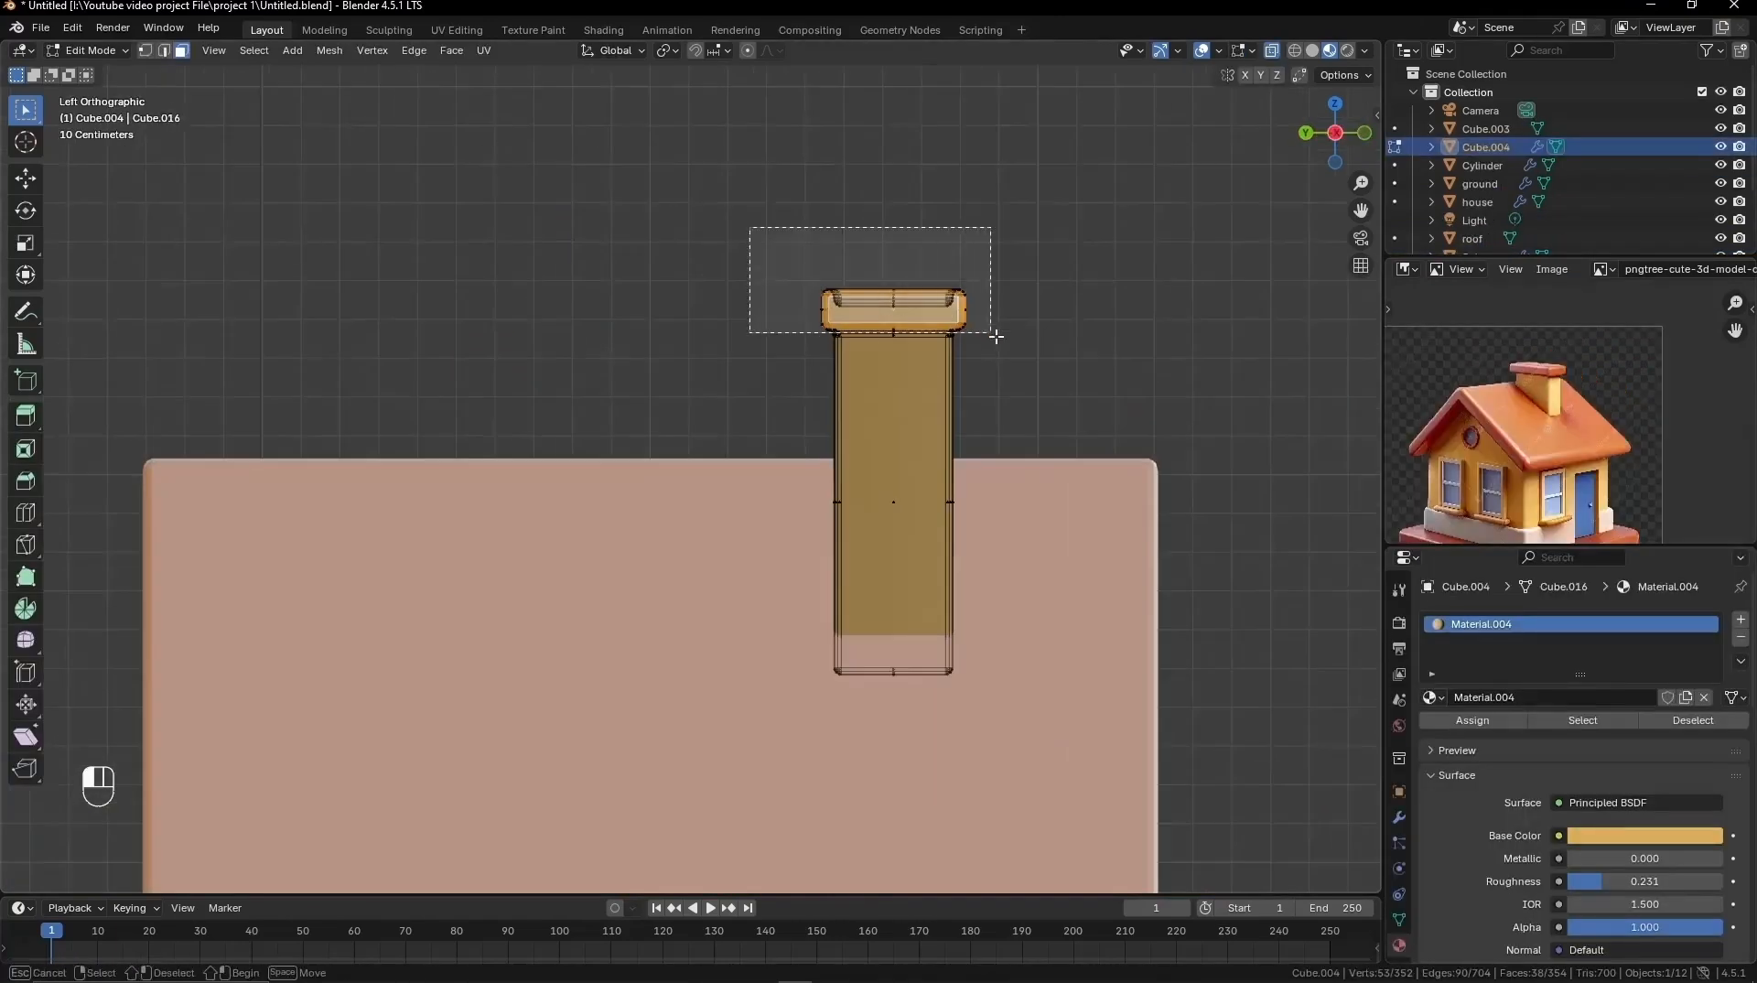
middle_drag(995, 337, 1062, 424)
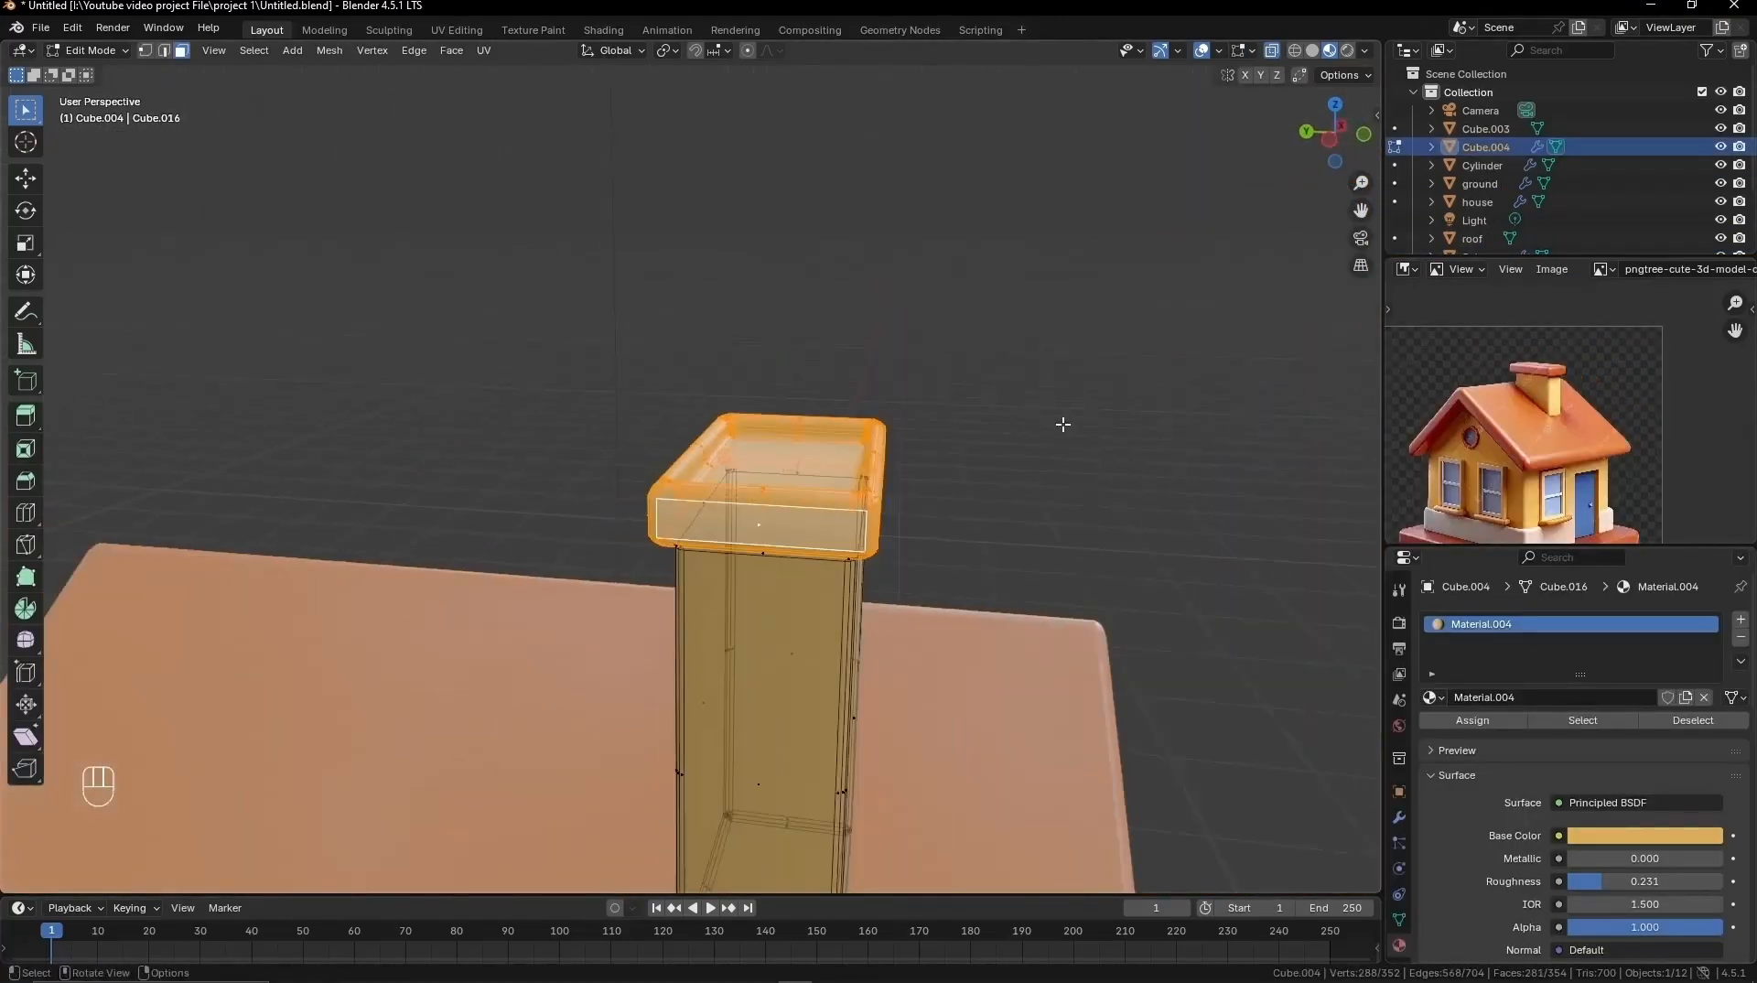
click(1741, 621)
click(1482, 758)
click(1433, 735)
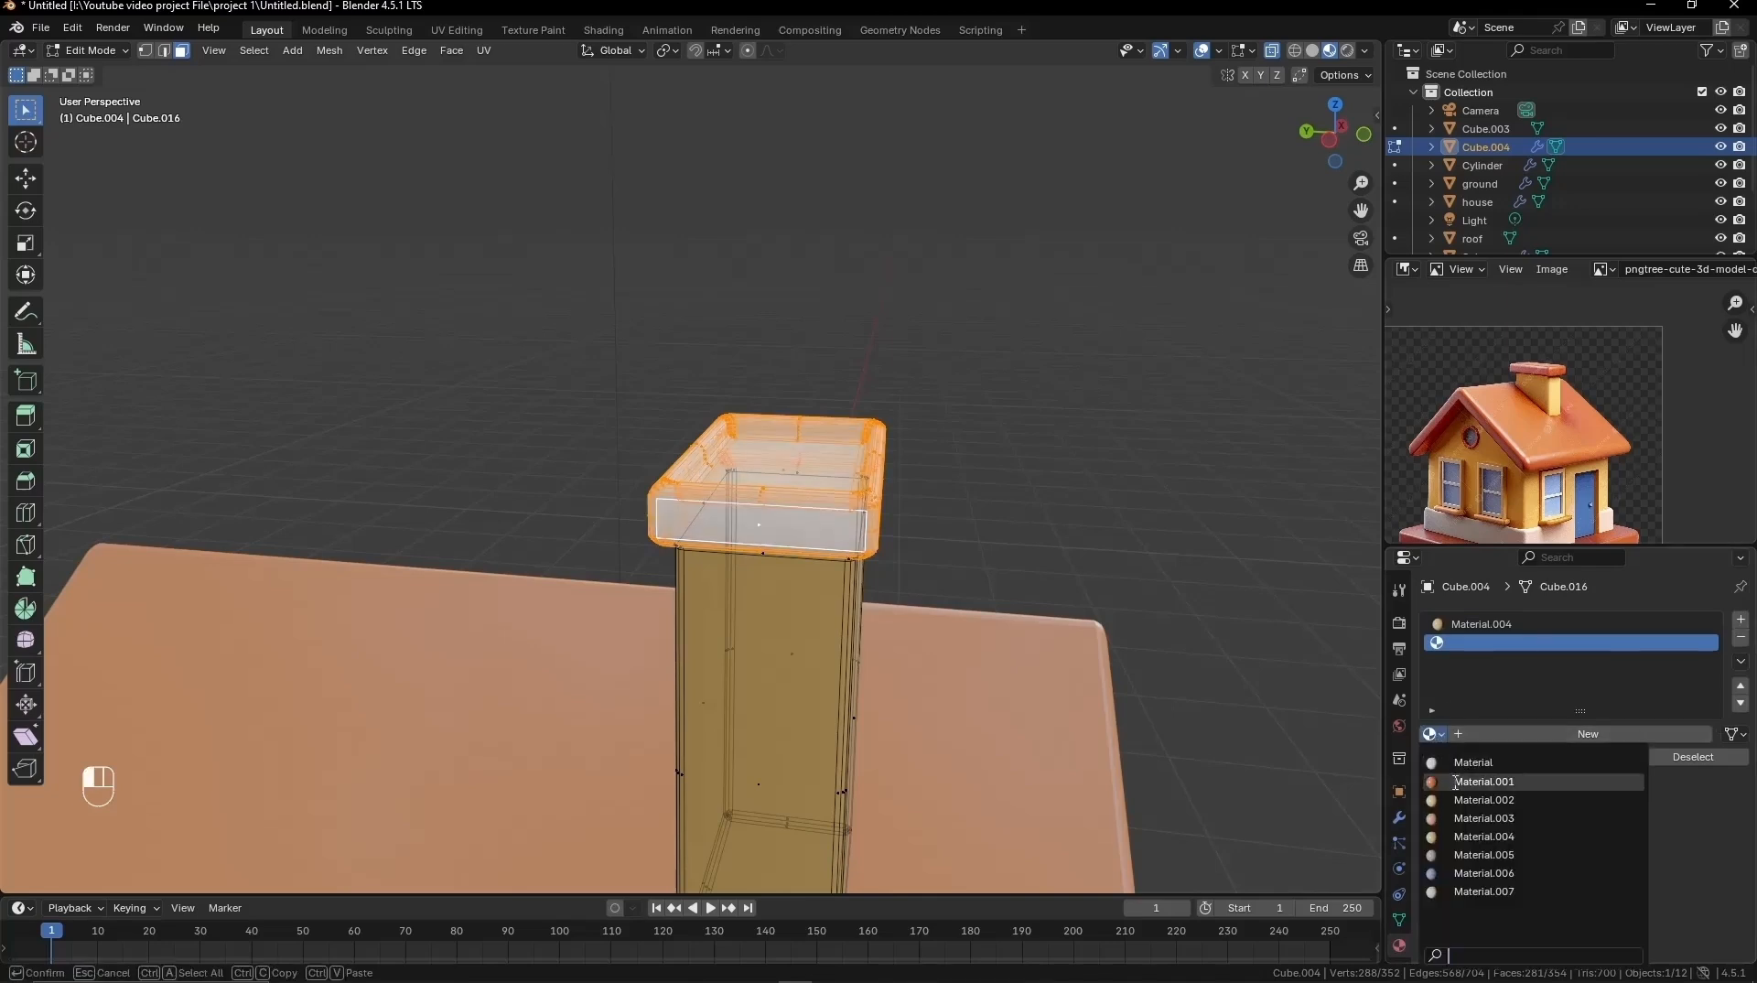
click(1456, 783)
middle_drag(824, 496, 892, 471)
click(892, 471)
key(Tab)
scroll(917, 537, down, 5)
scroll(941, 576, down, 2)
middle_drag(917, 537, 922, 457)
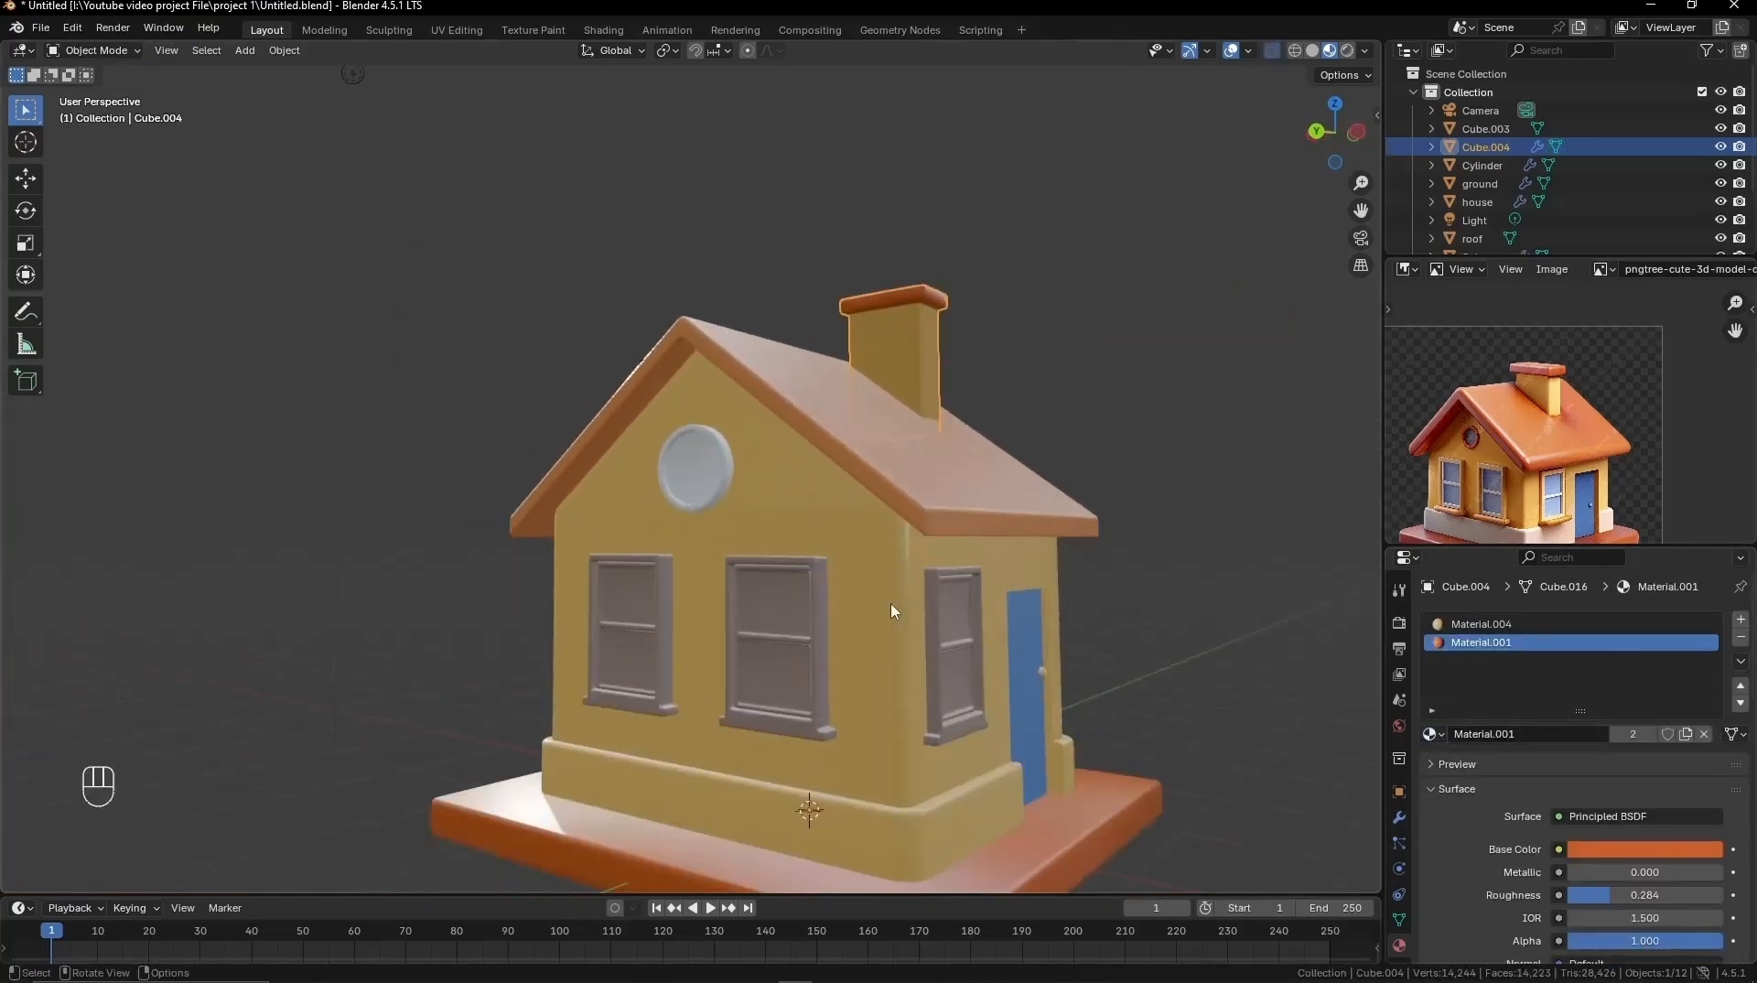
Step: Assign a second, near-white material to the raised band around the house's foot and lower its roughness to about 0.25
click(943, 773)
key(Tab)
key(KP_1)
drag(469, 700, 874, 761)
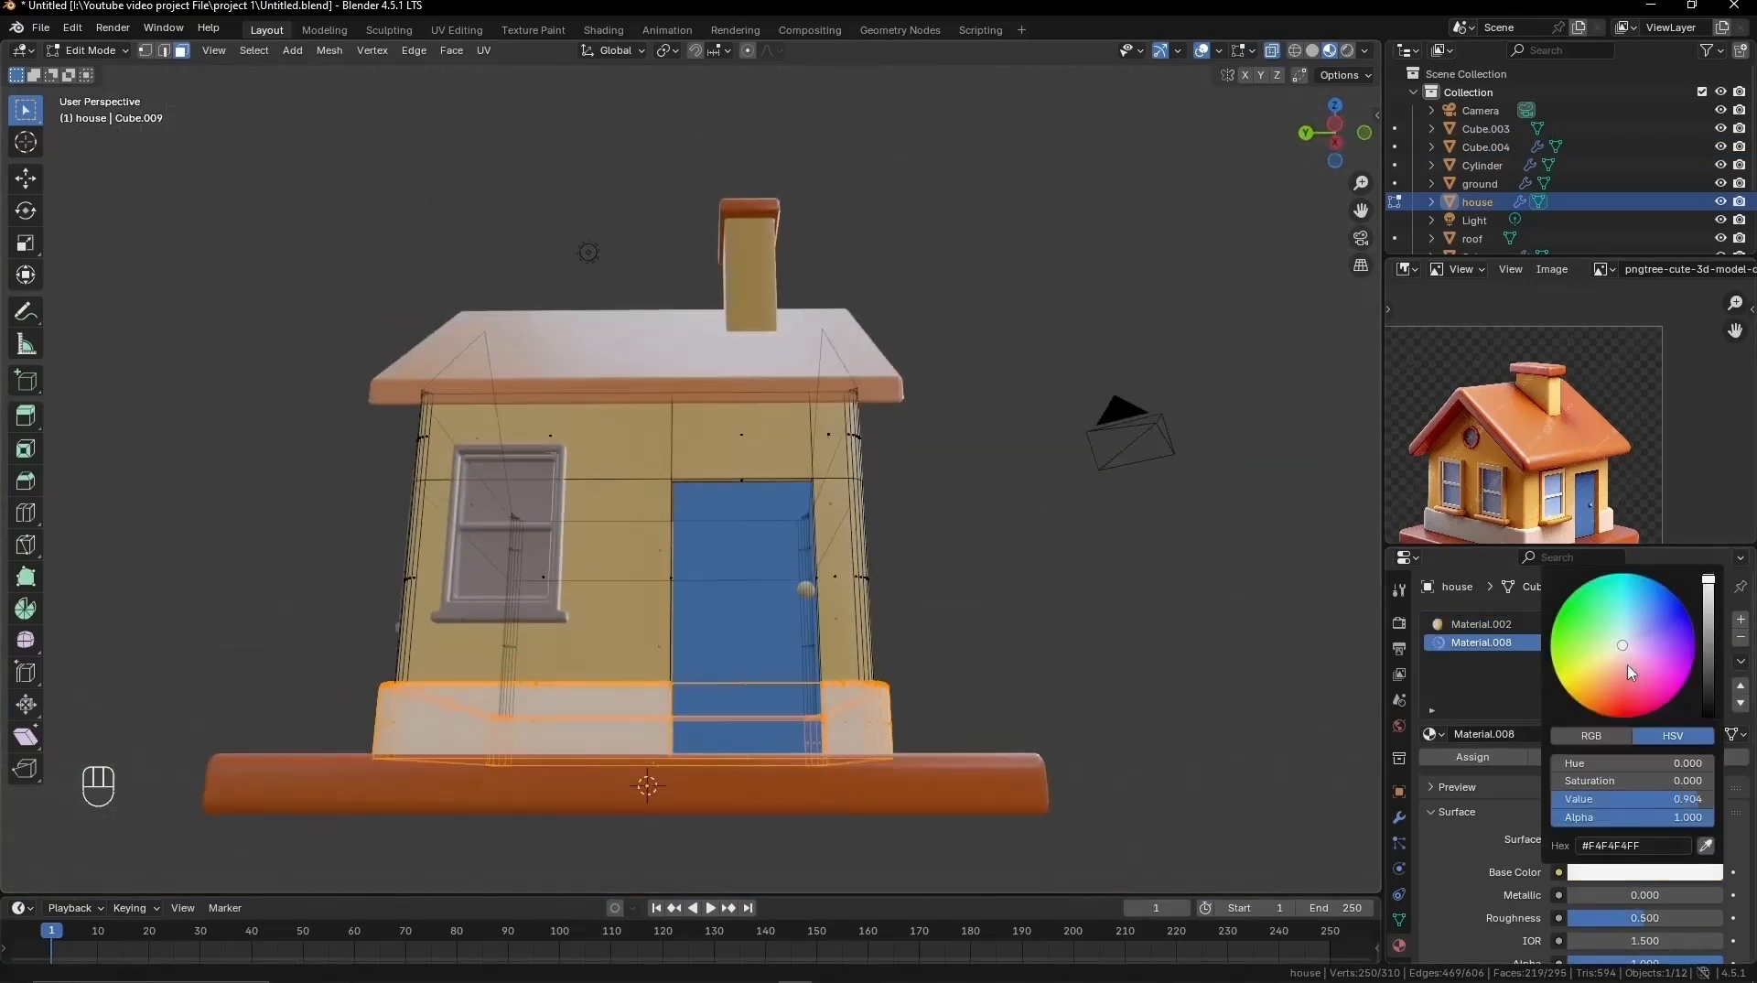
middle_drag(915, 640, 1059, 757)
key(Tab)
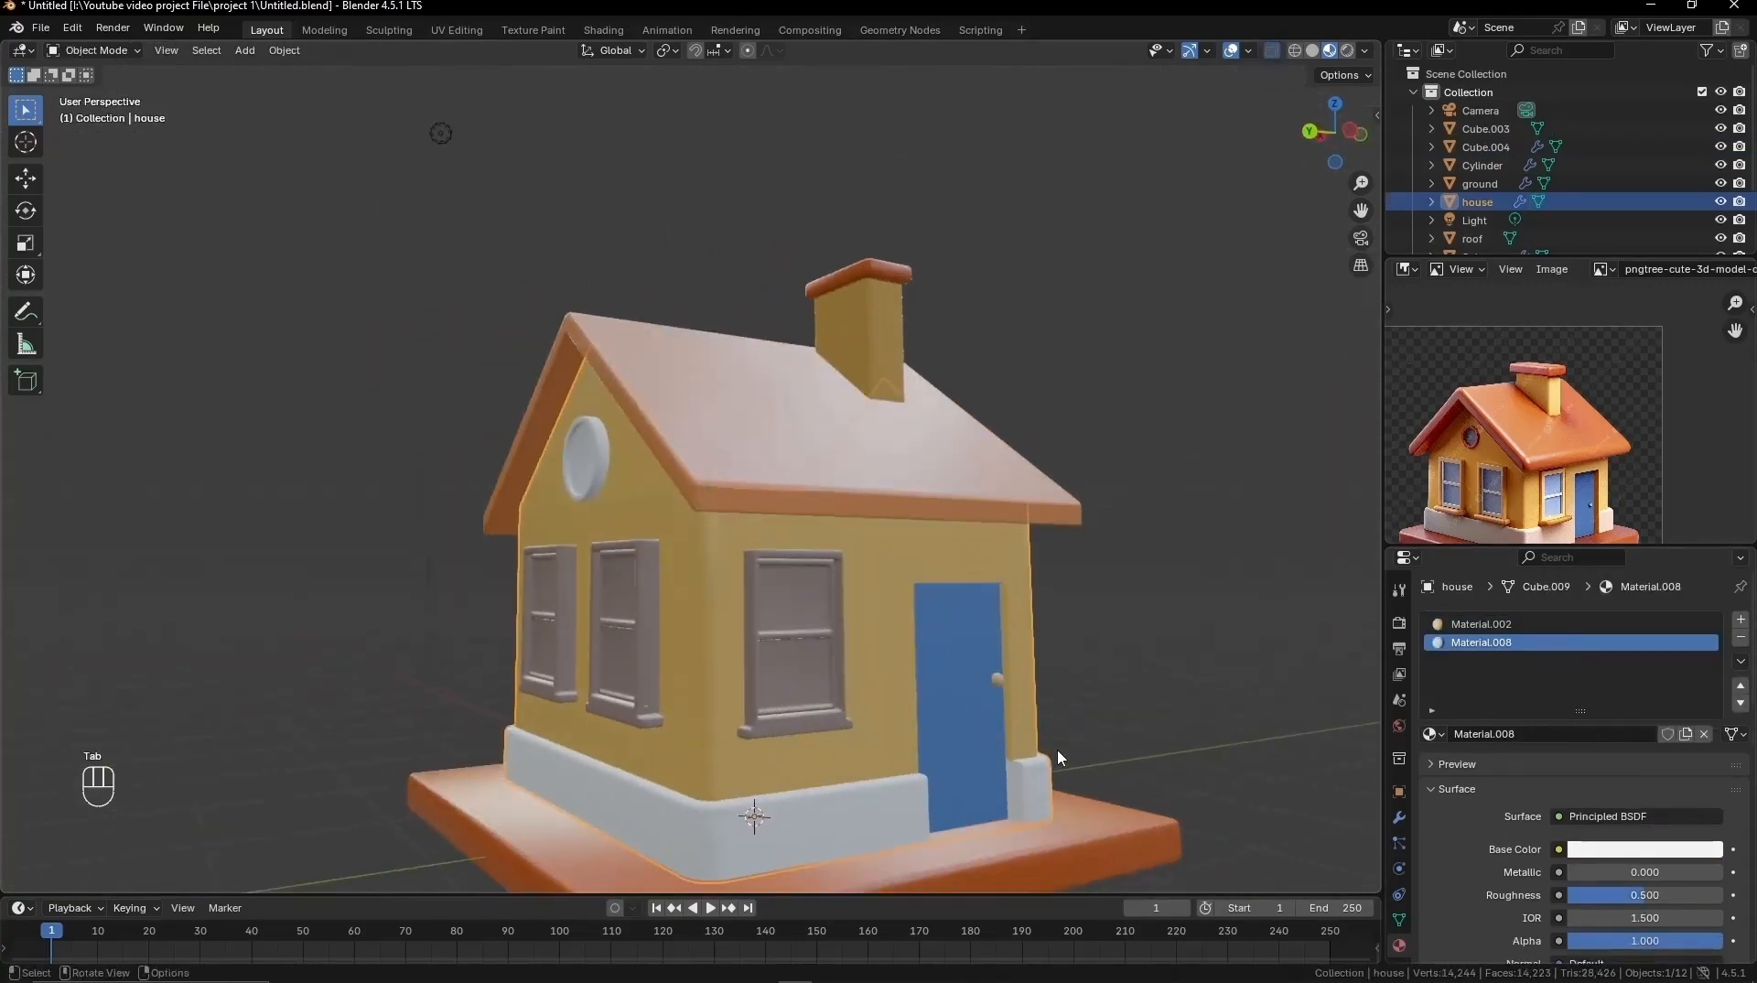
drag(1631, 894, 1598, 894)
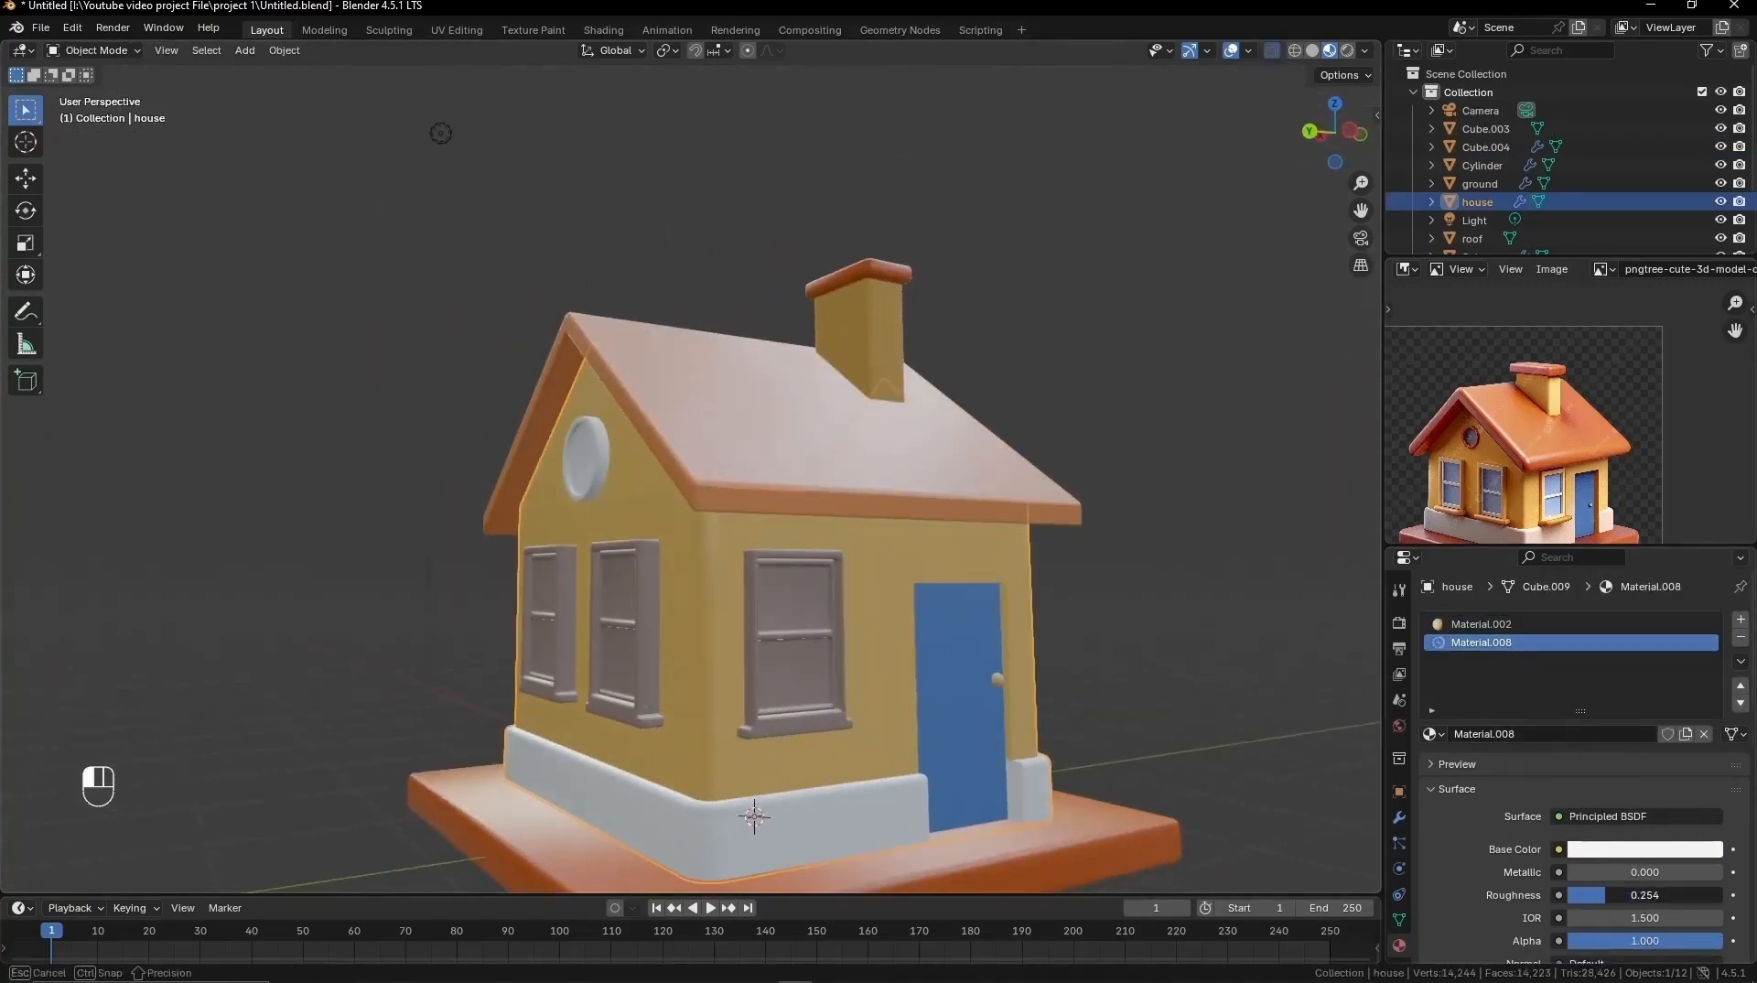
drag(1598, 893, 1601, 894)
Step: Switch the viewport to rendered shading and turn the point light into an area light of about 10.6 by 9.74 m
click(1347, 51)
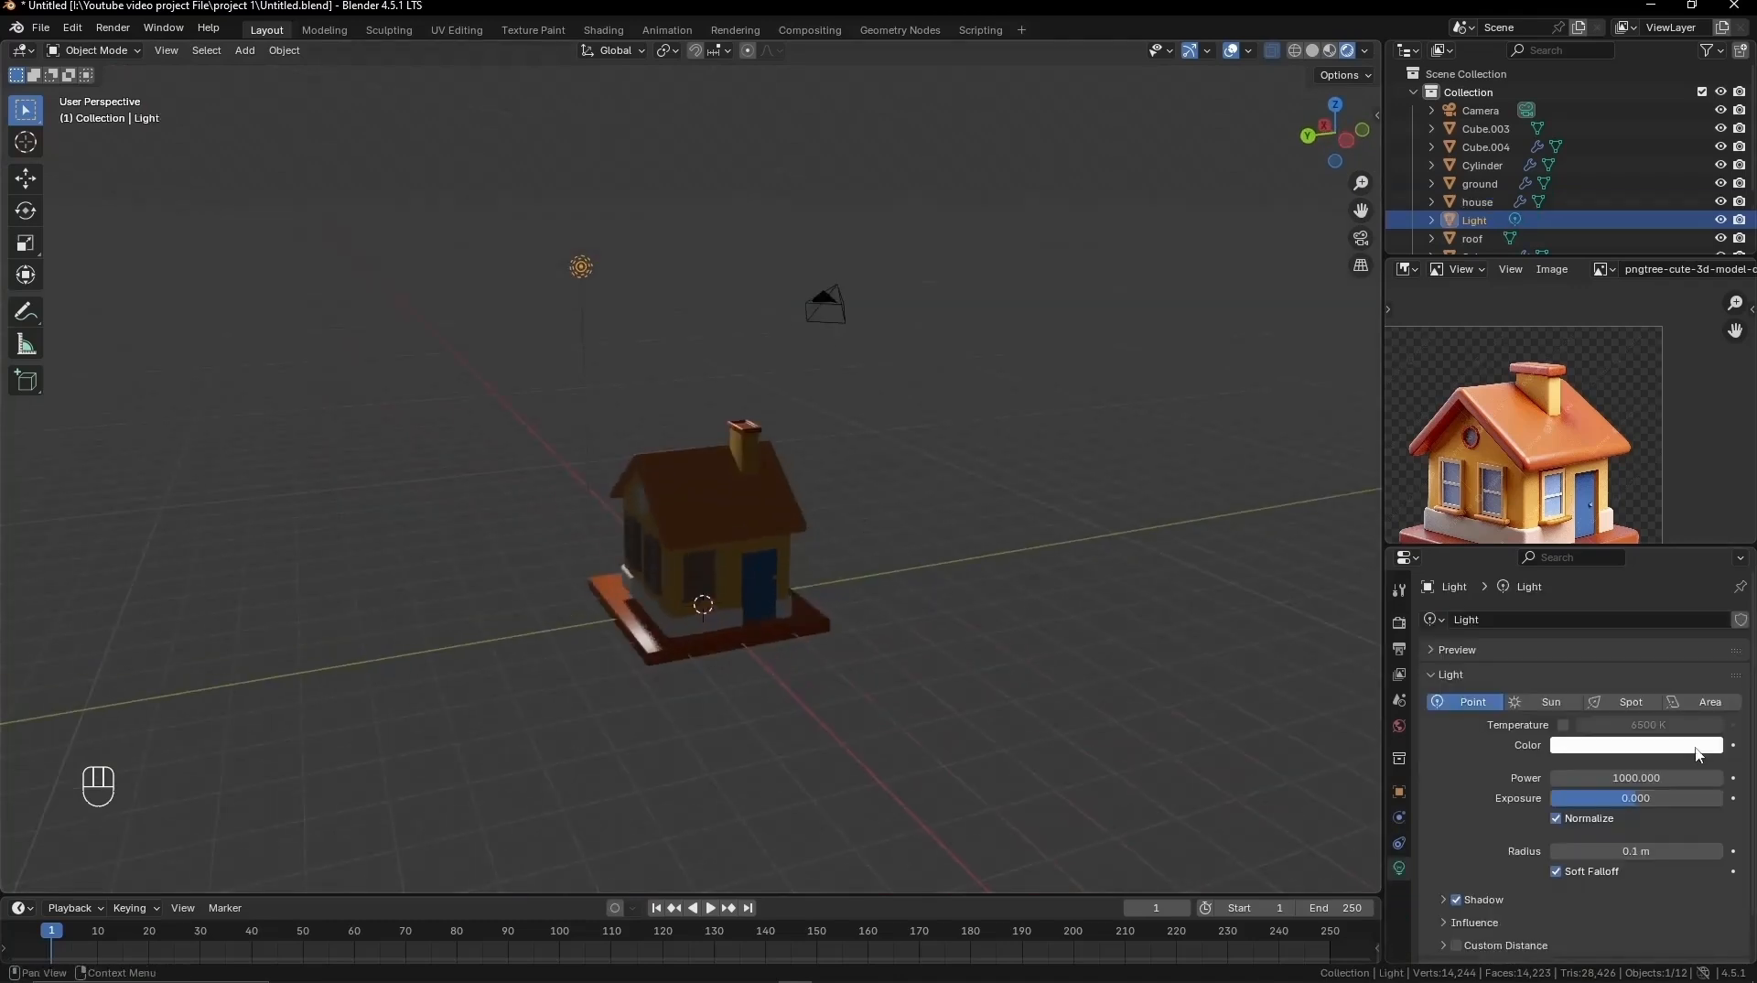
click(1709, 701)
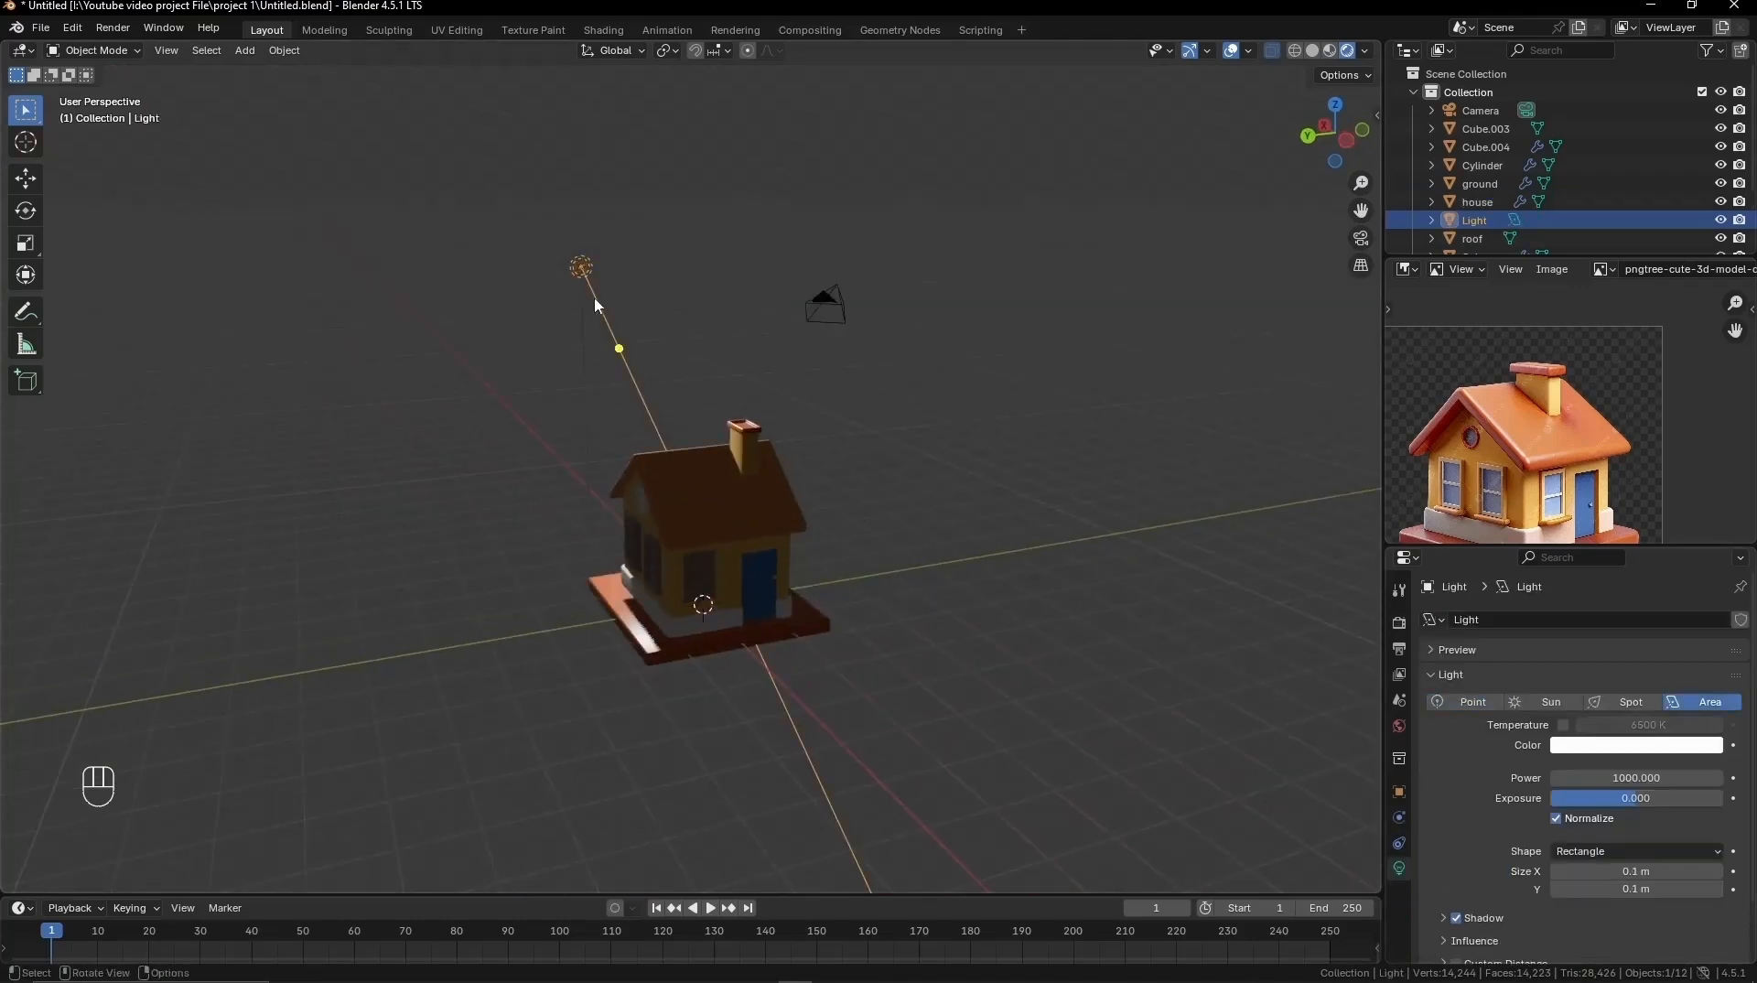
drag(594, 279, 615, 345)
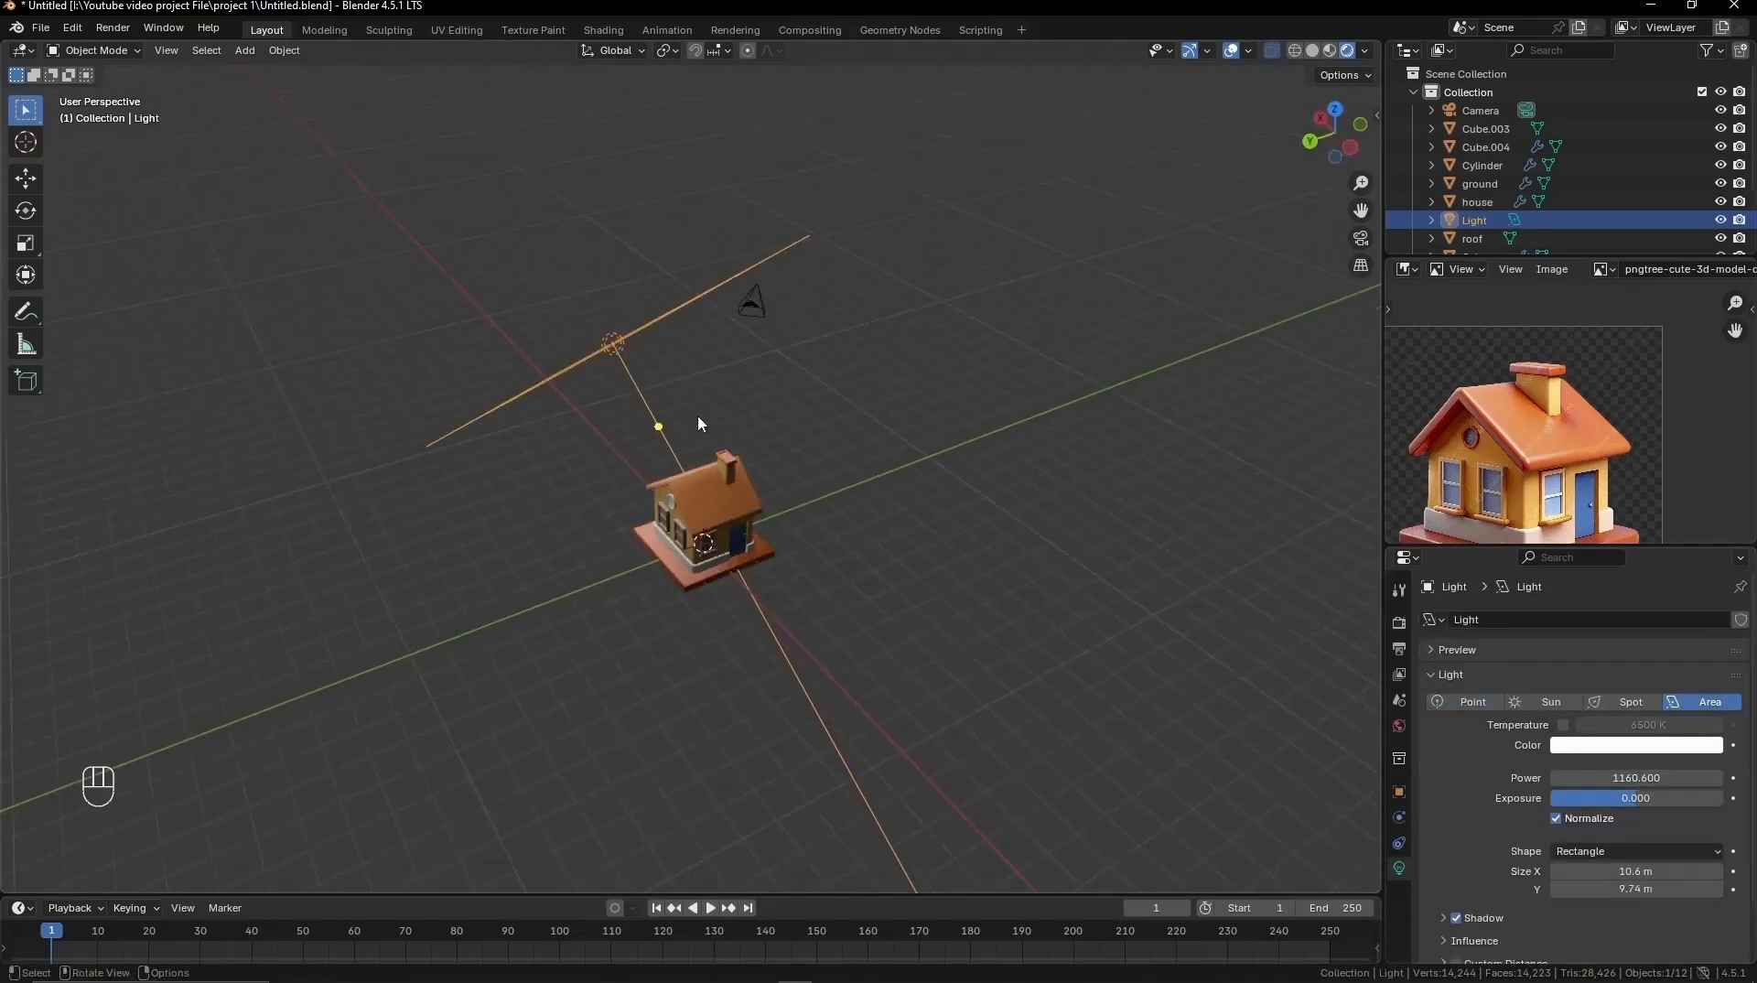
Step: Delete the area light, add a Sun light and place it high beside the house
key(shift+a)
mouse_move(695, 467)
key(Delete)
key(shift+a)
mouse_move(660, 639)
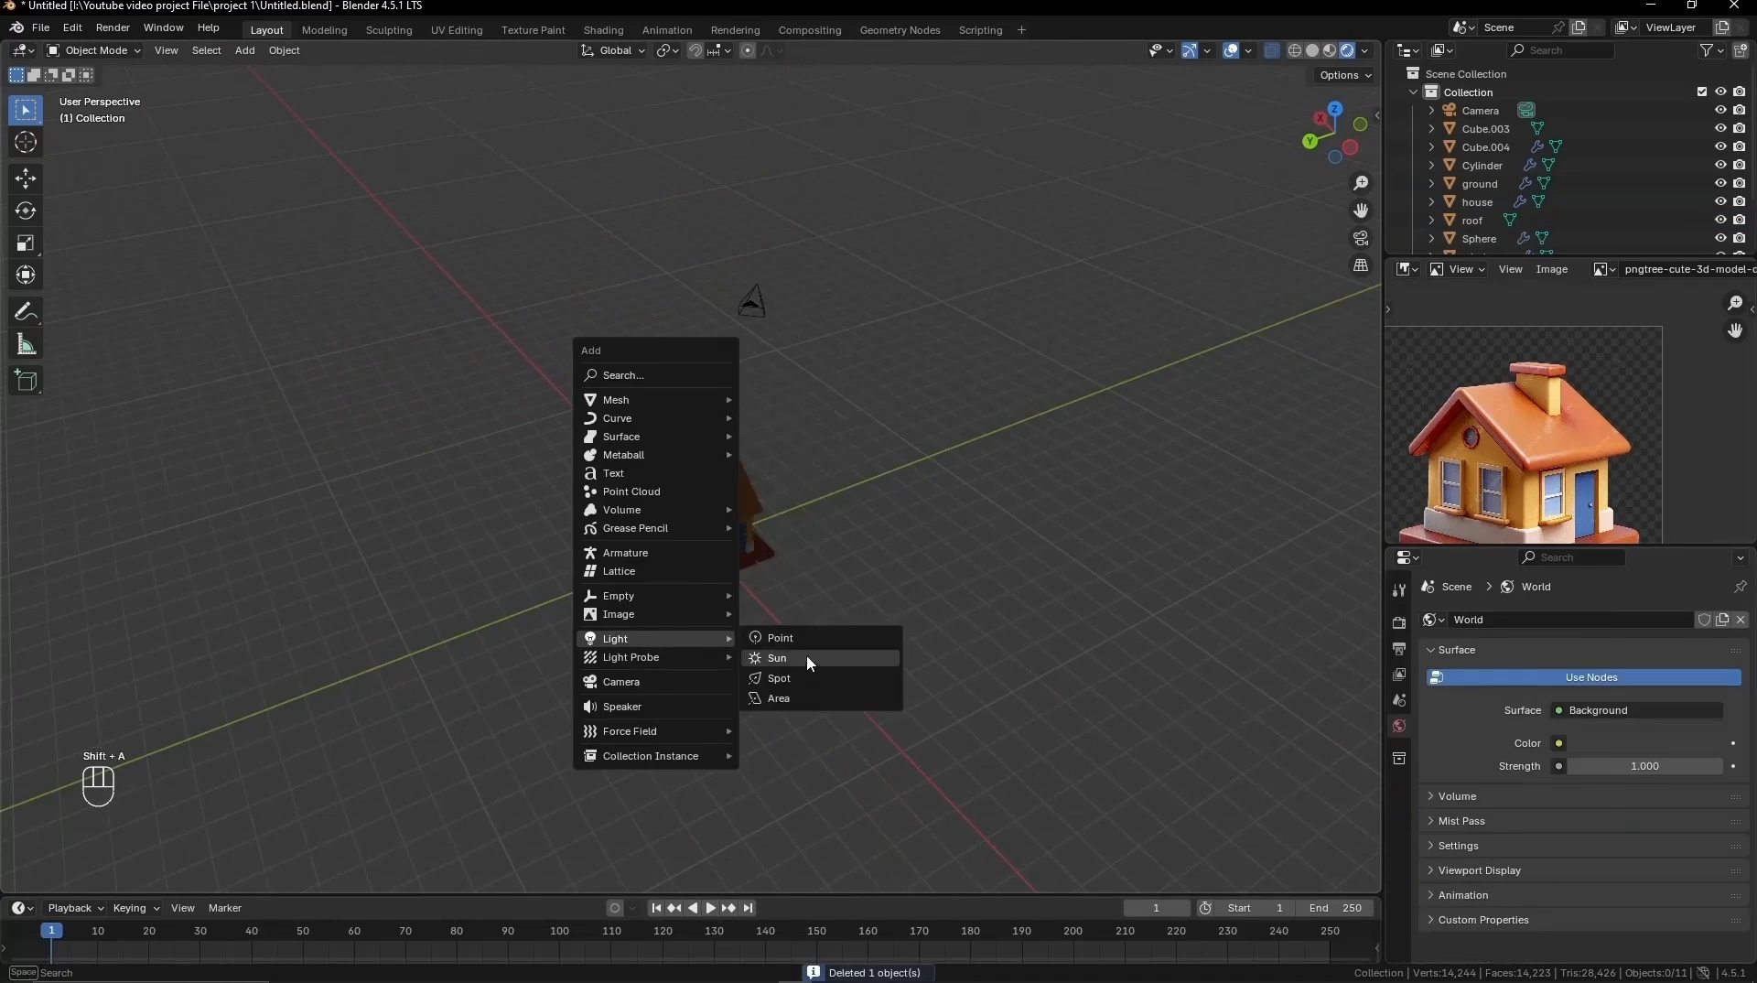
click(806, 657)
key(g)
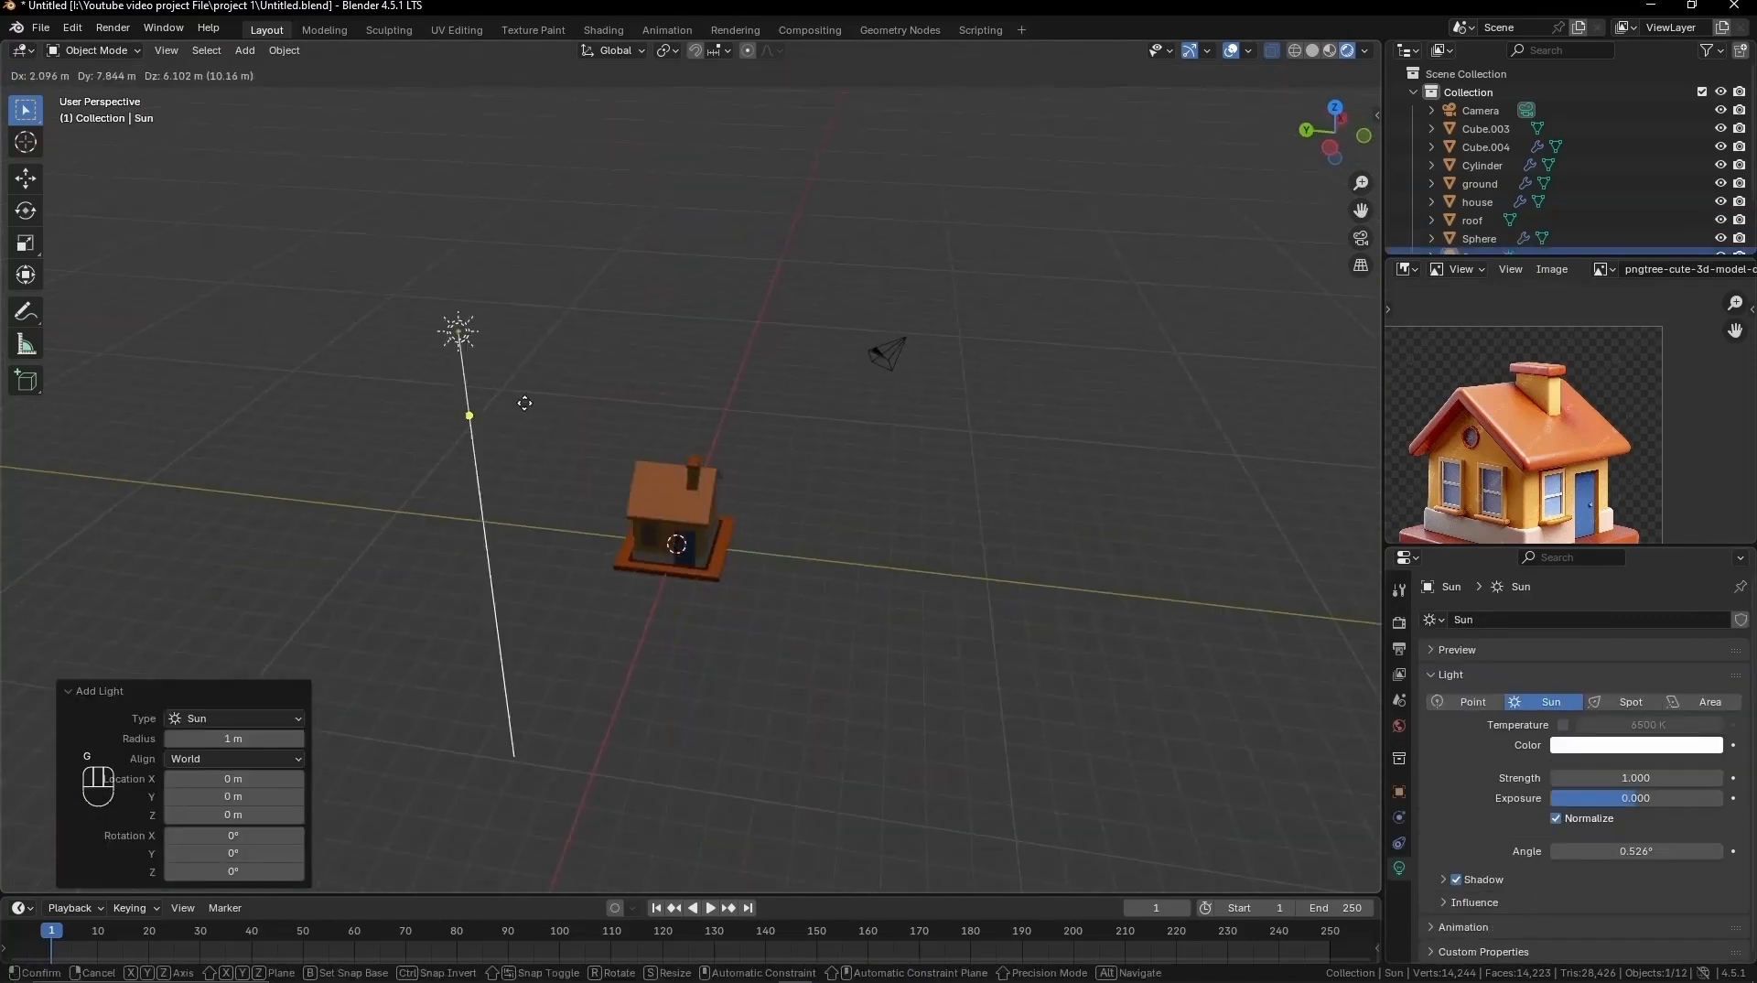
click(473, 258)
Step: Aim the sun at the house and set its strength to 5
drag(419, 271, 651, 512)
drag(1592, 775, 1611, 774)
click(1598, 774)
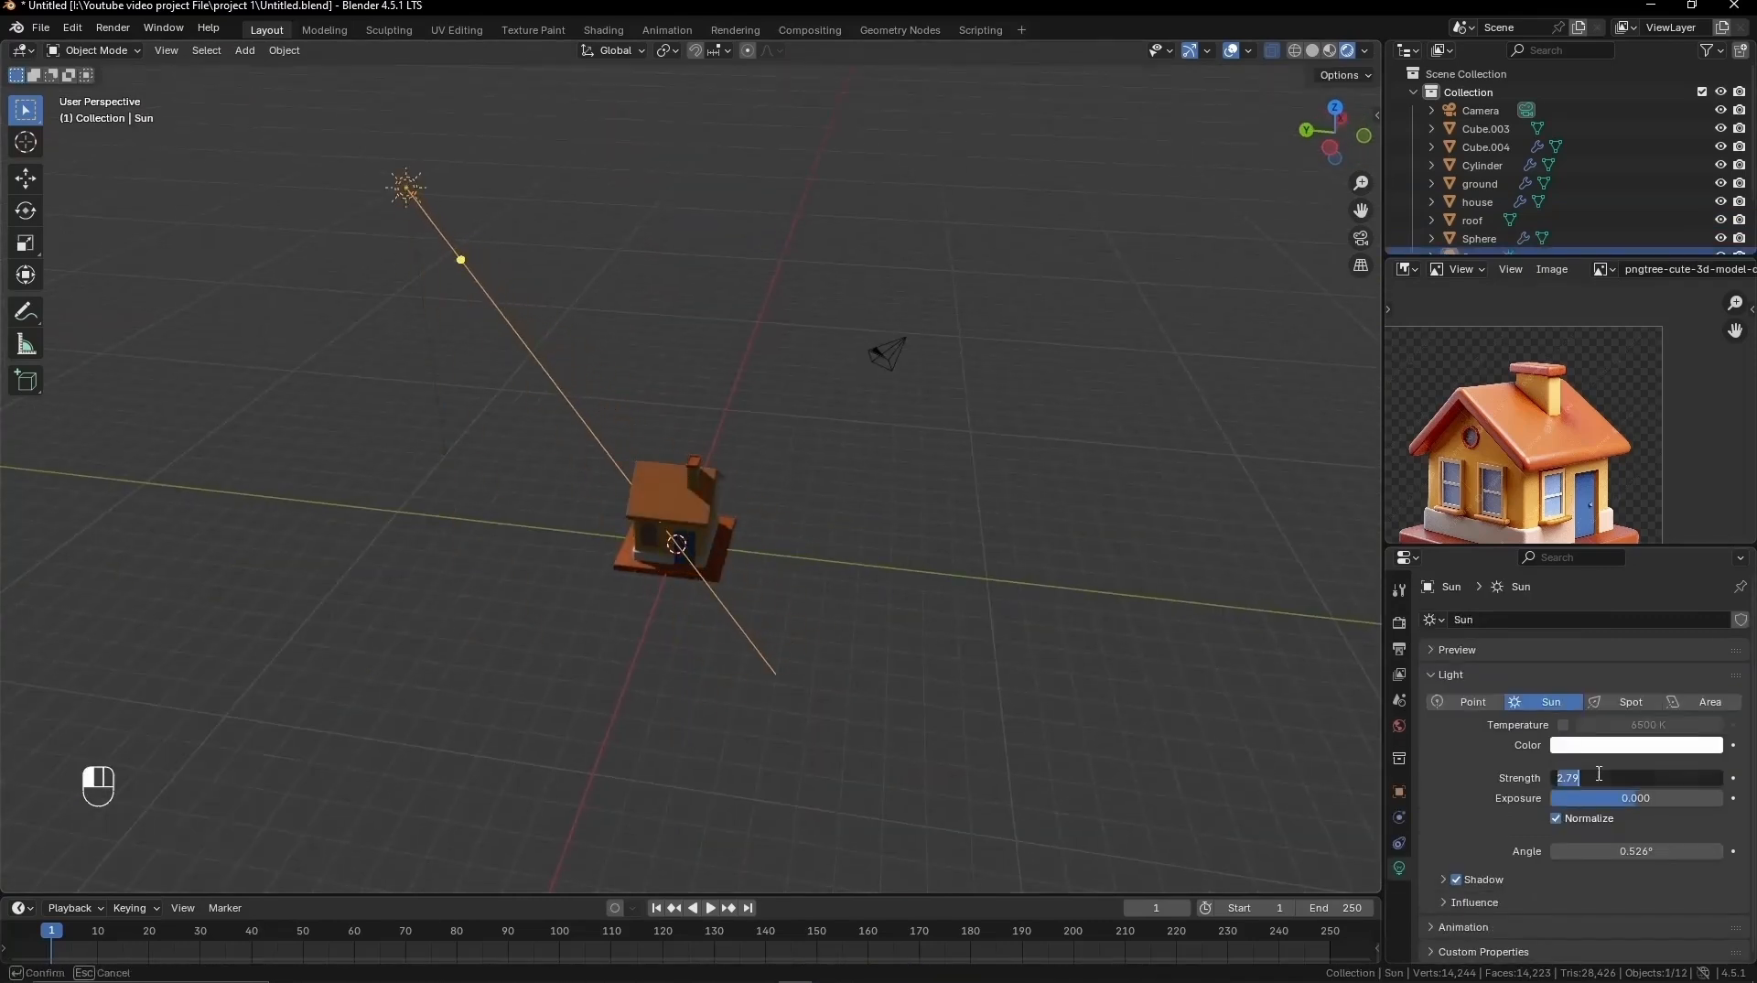
key(Return)
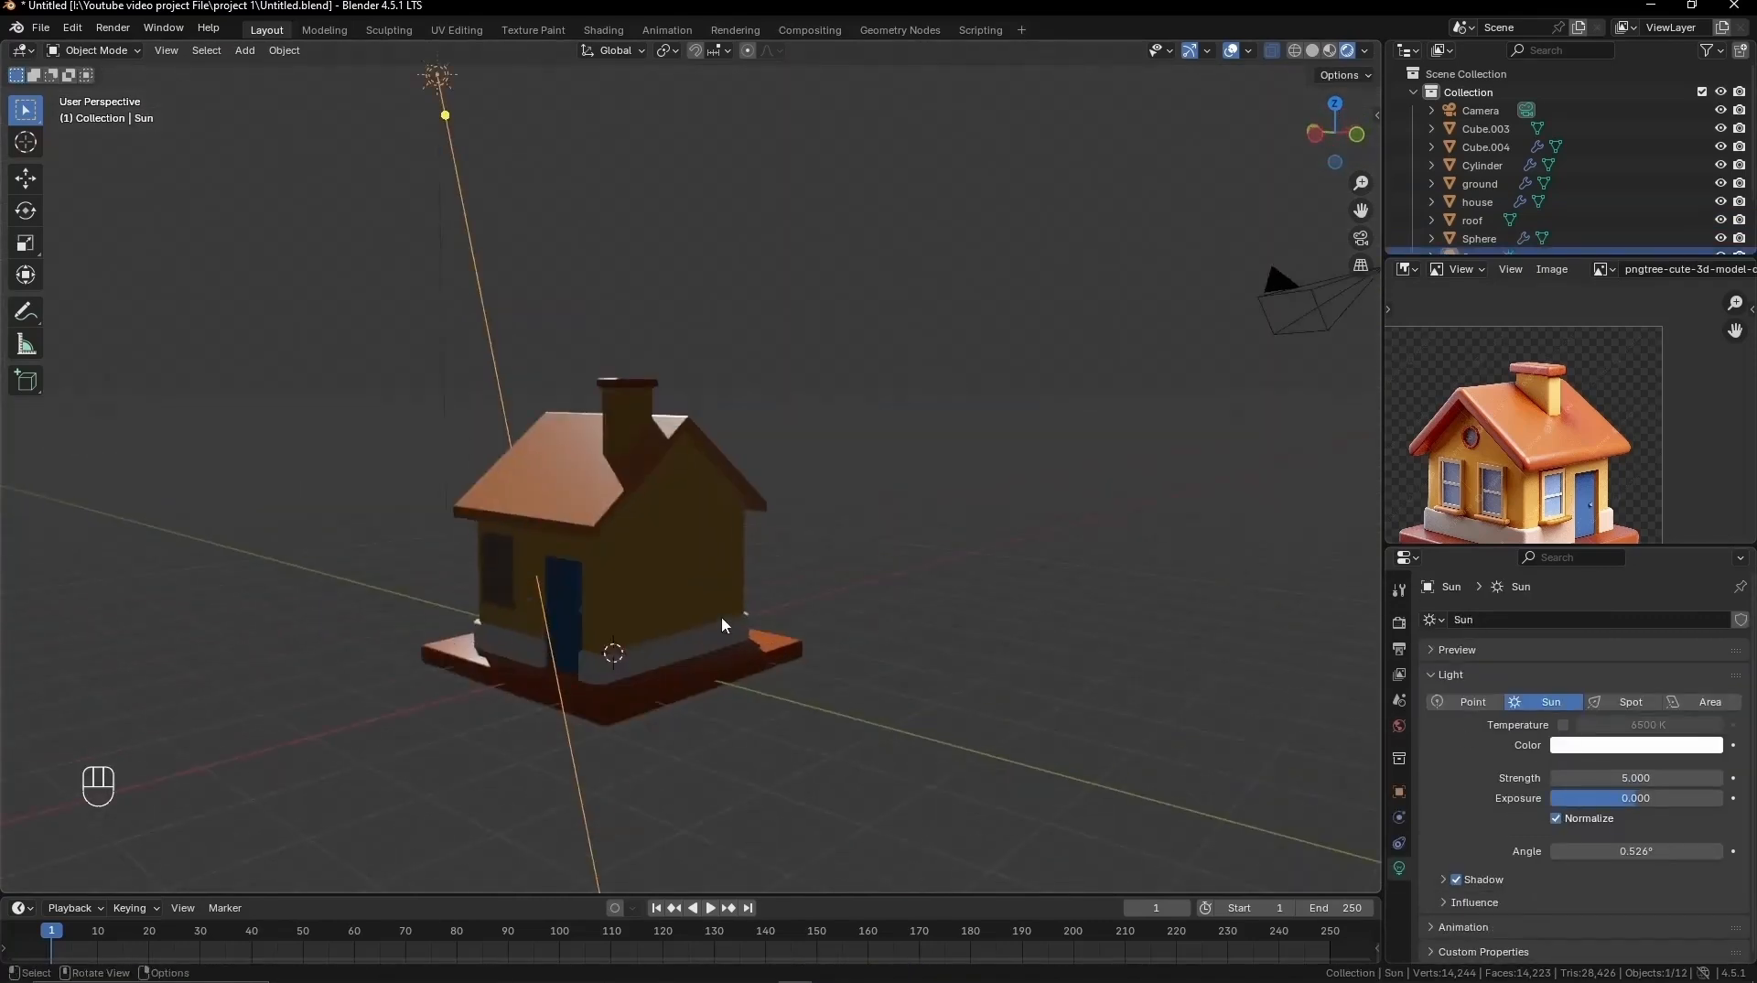
Step: Reposition the sun so it points at the house's door side and increase its angle to soften the shadows
scroll(721, 622, down, 6)
key(g)
click(421, 271)
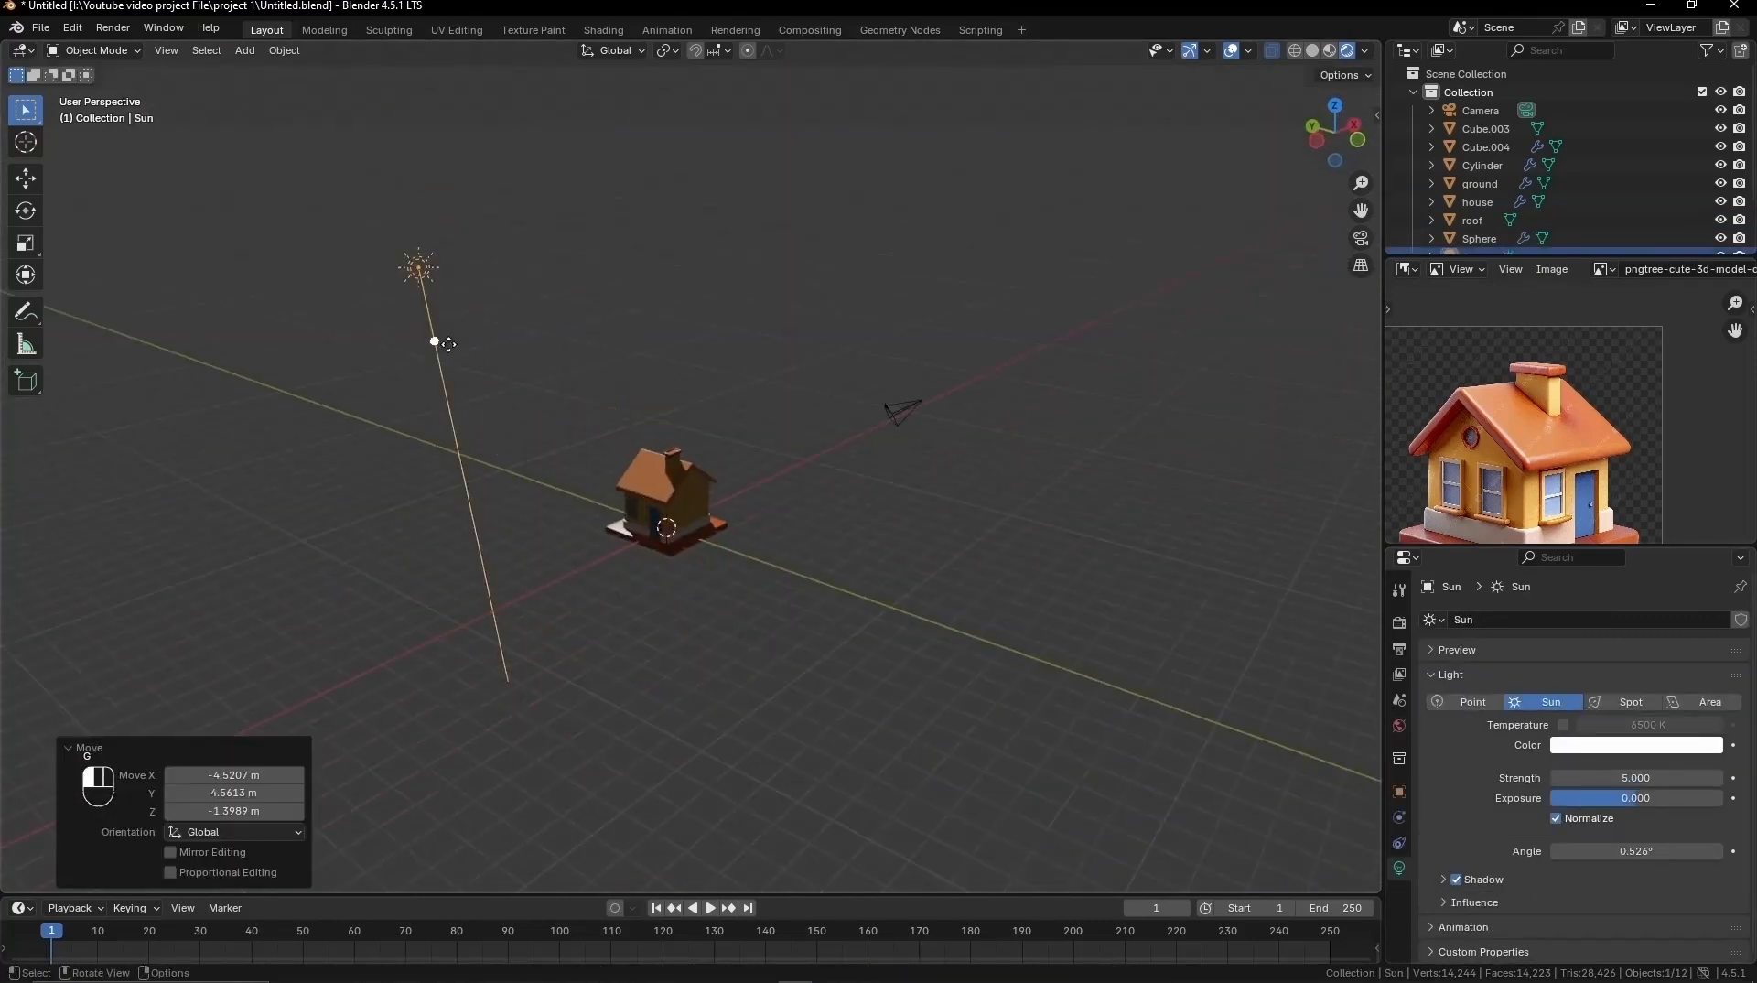
drag(436, 341, 567, 392)
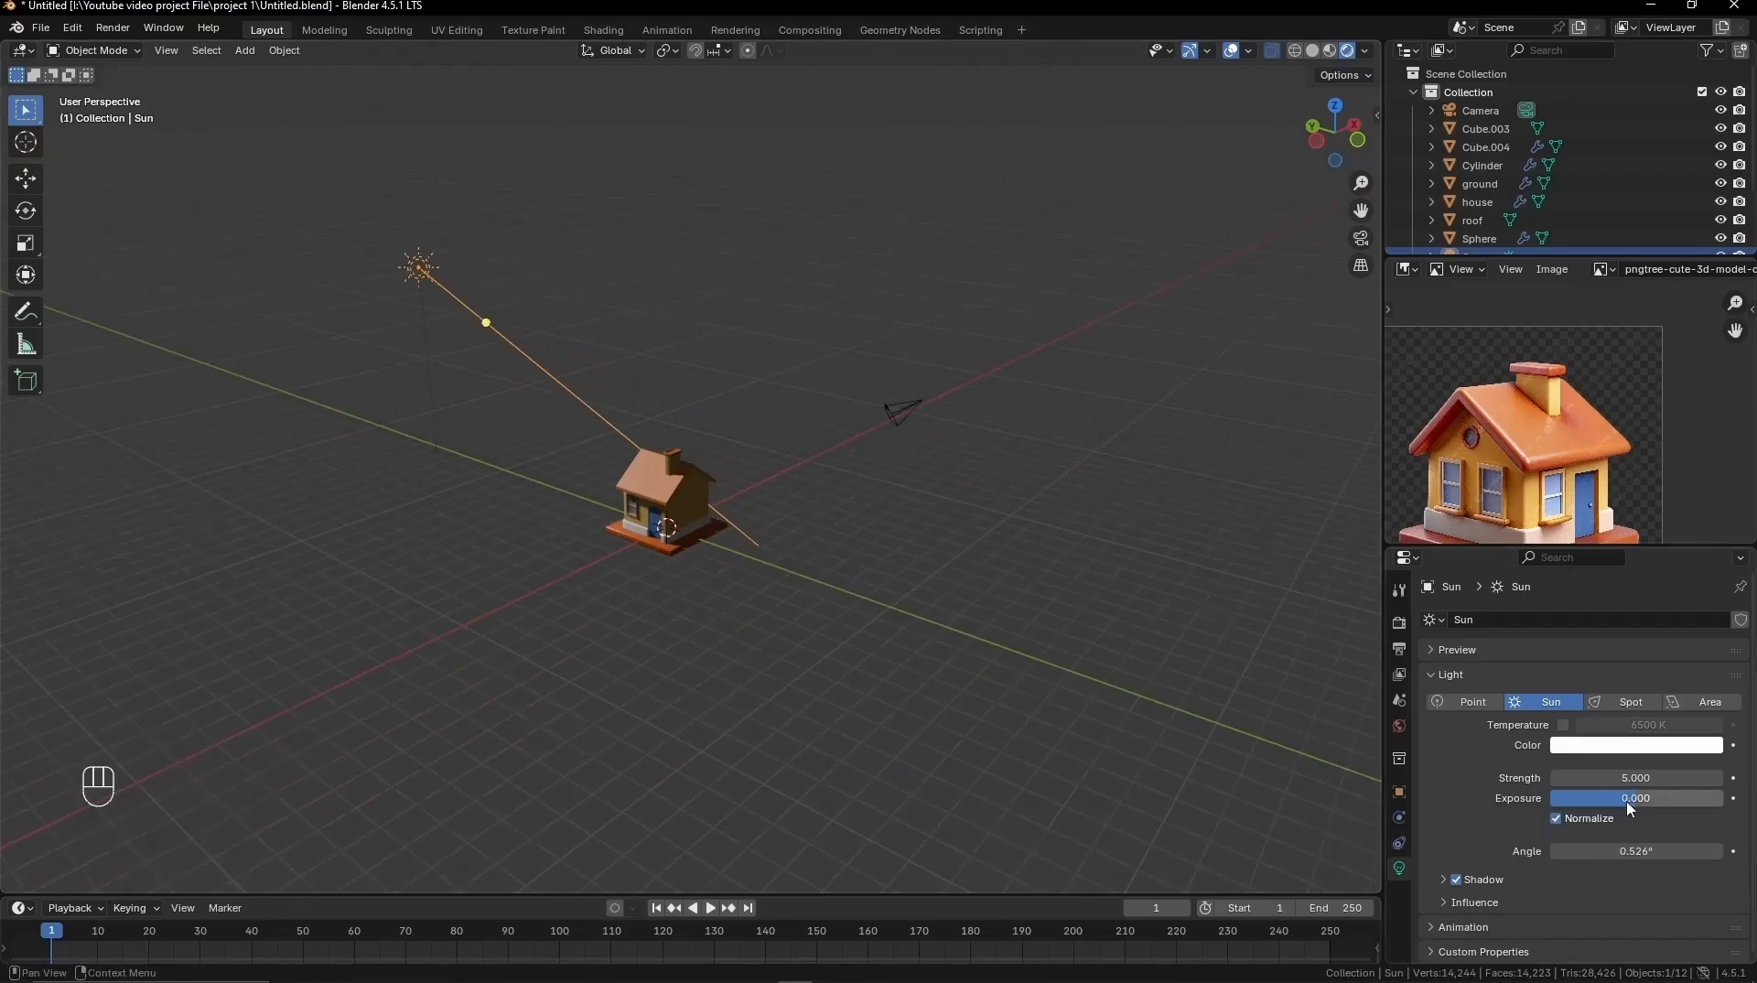
drag(1636, 851, 1701, 851)
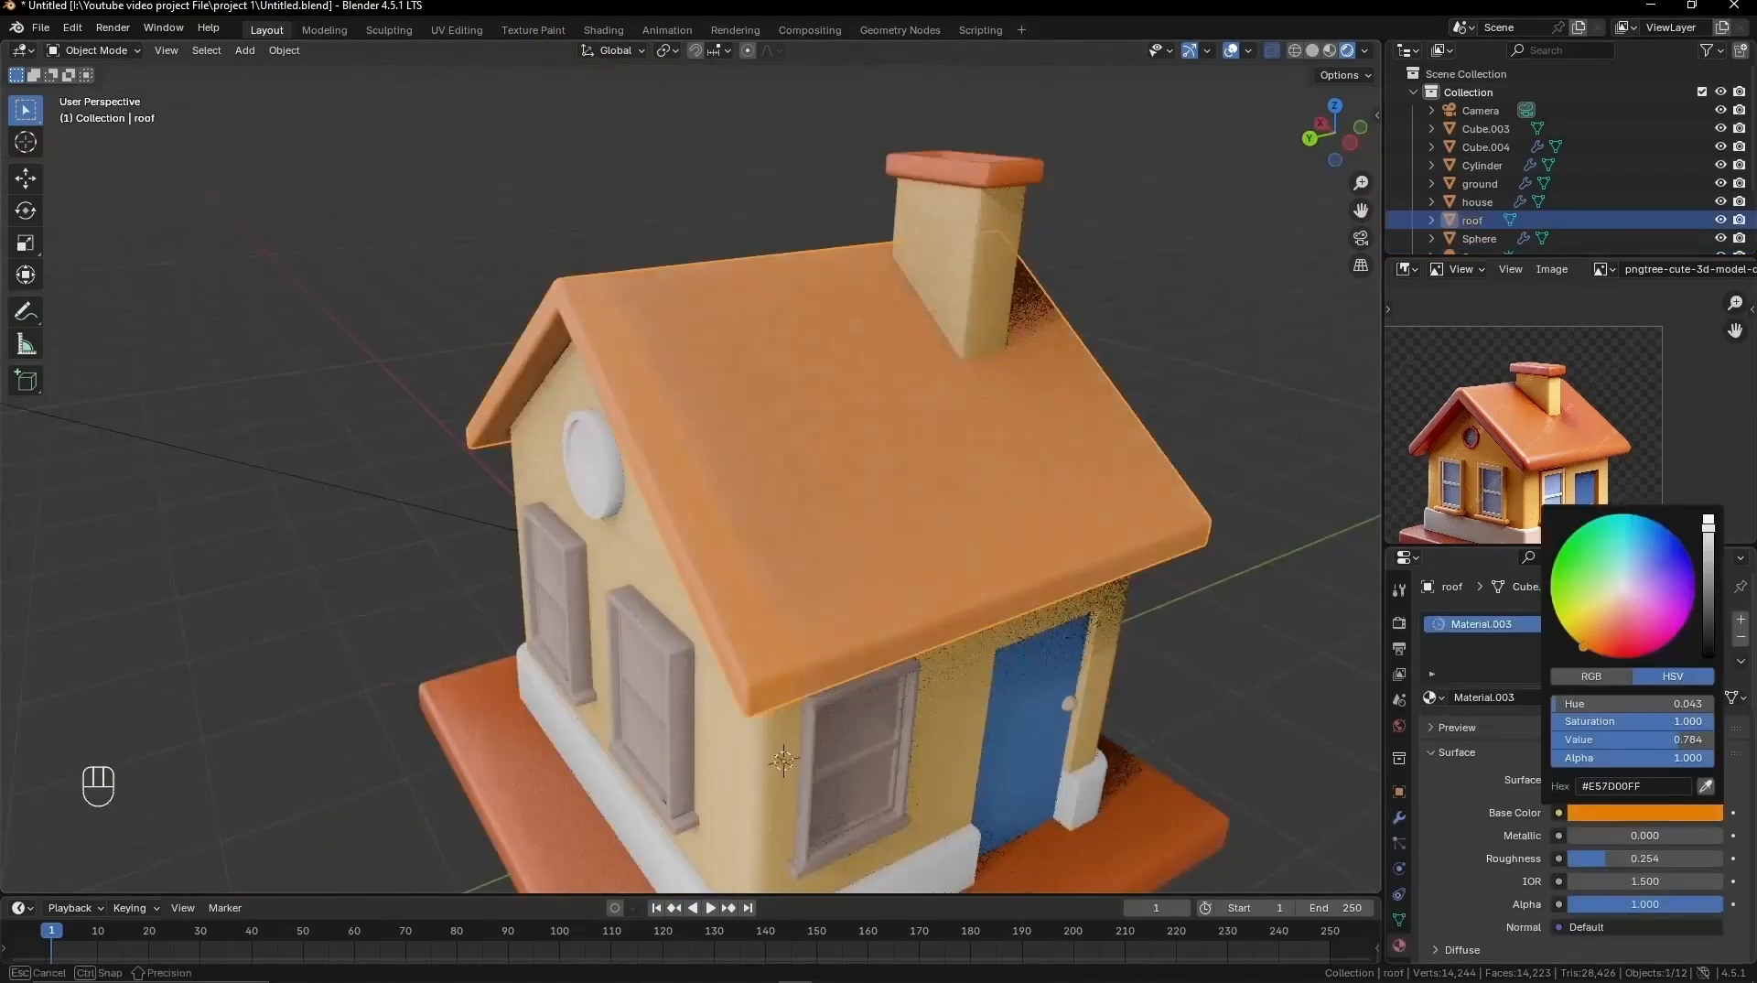
Step: Shift the roof material's base colour to a stronger, more saturated orange
drag(1584, 645, 1587, 642)
shift+middle_drag(974, 718, 846, 599)
click(894, 784)
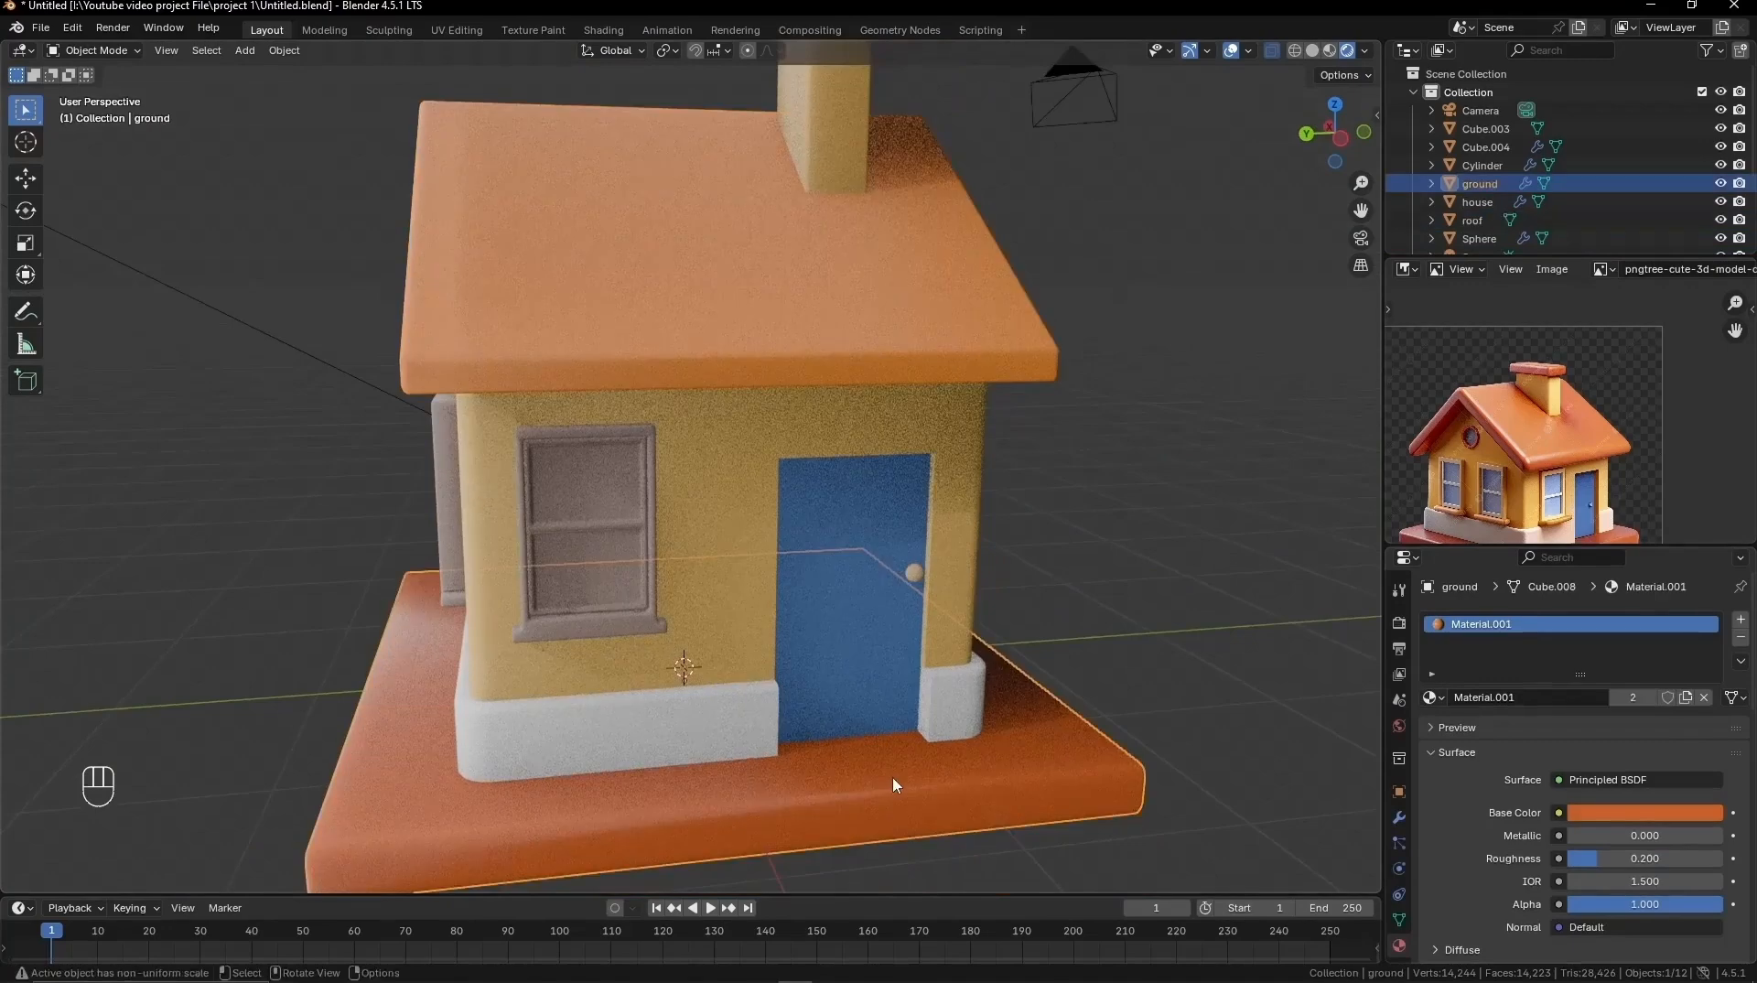
middle_drag(894, 785, 936, 796)
Step: Raise the base colour saturation of the house's wall material, Material.002, to get a richer yellow
click(936, 802)
click(1644, 849)
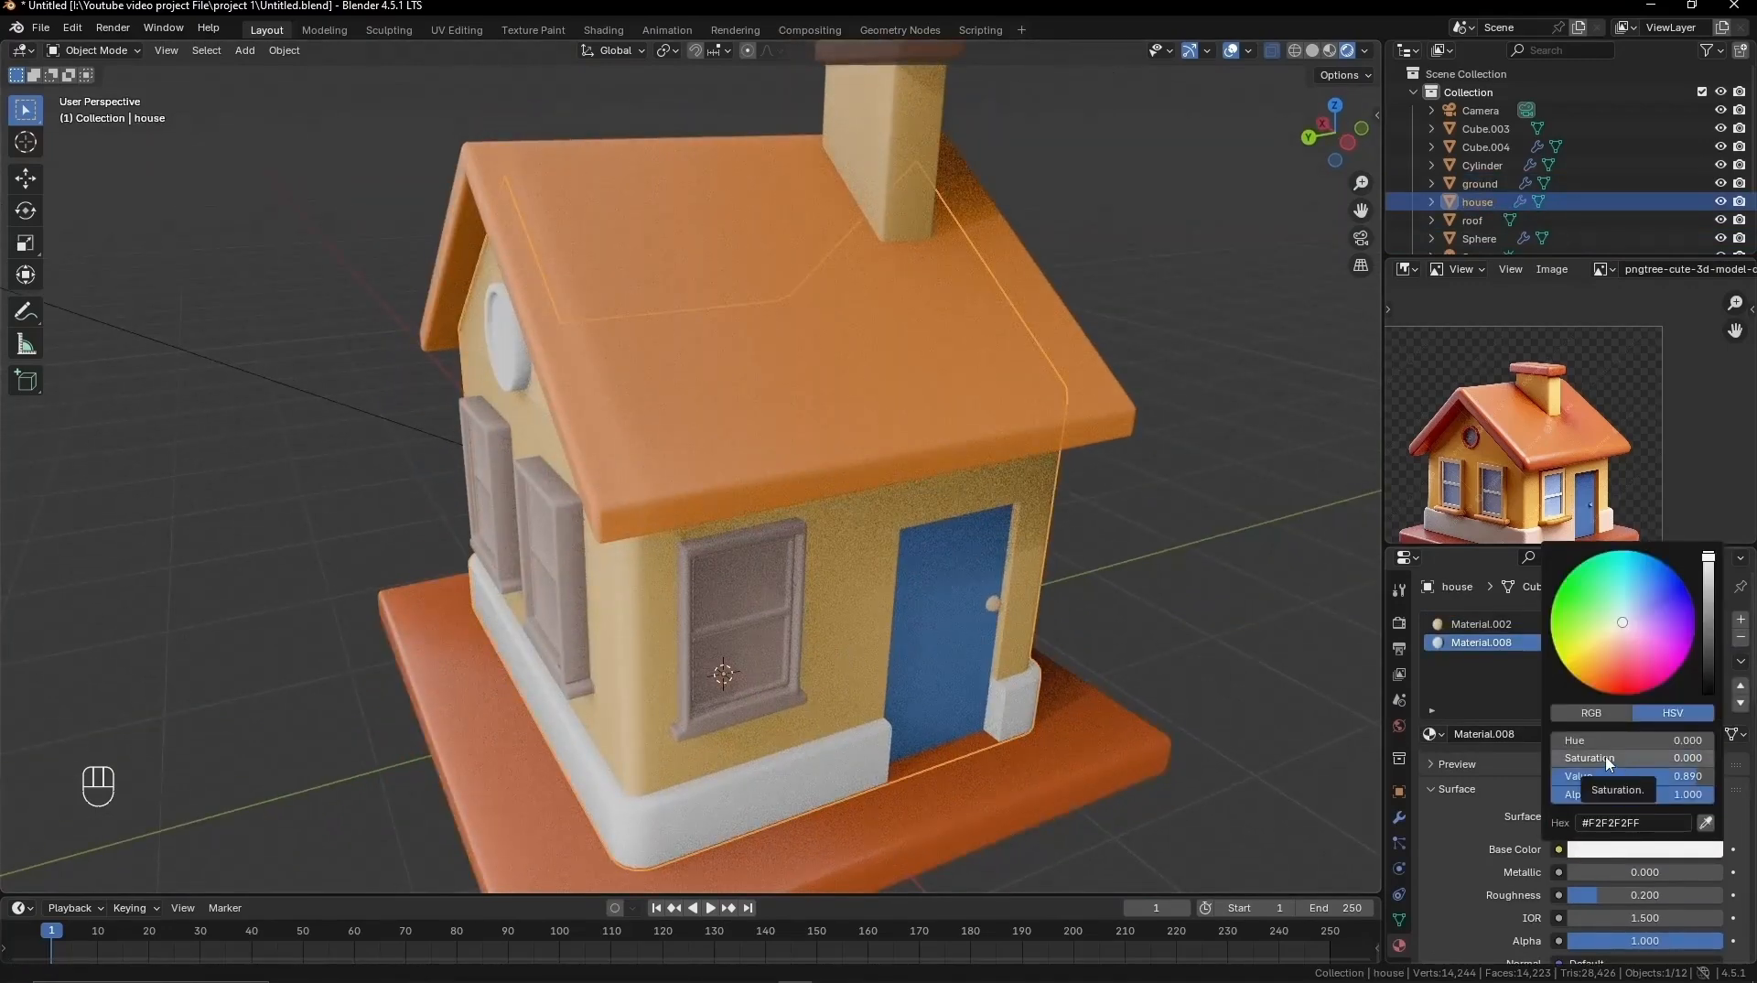
click(1501, 624)
click(1615, 850)
drag(1607, 761, 1679, 761)
click(1227, 650)
Step: Change the base colour of window.002's Material.005 to a yellow matching the walls, with saturation about 0.95
middle_drag(1227, 650, 1317, 675)
scroll(1006, 686, up, 3)
click(840, 700)
shift+middle_drag(841, 700, 1077, 695)
key(Tab)
key(Tab)
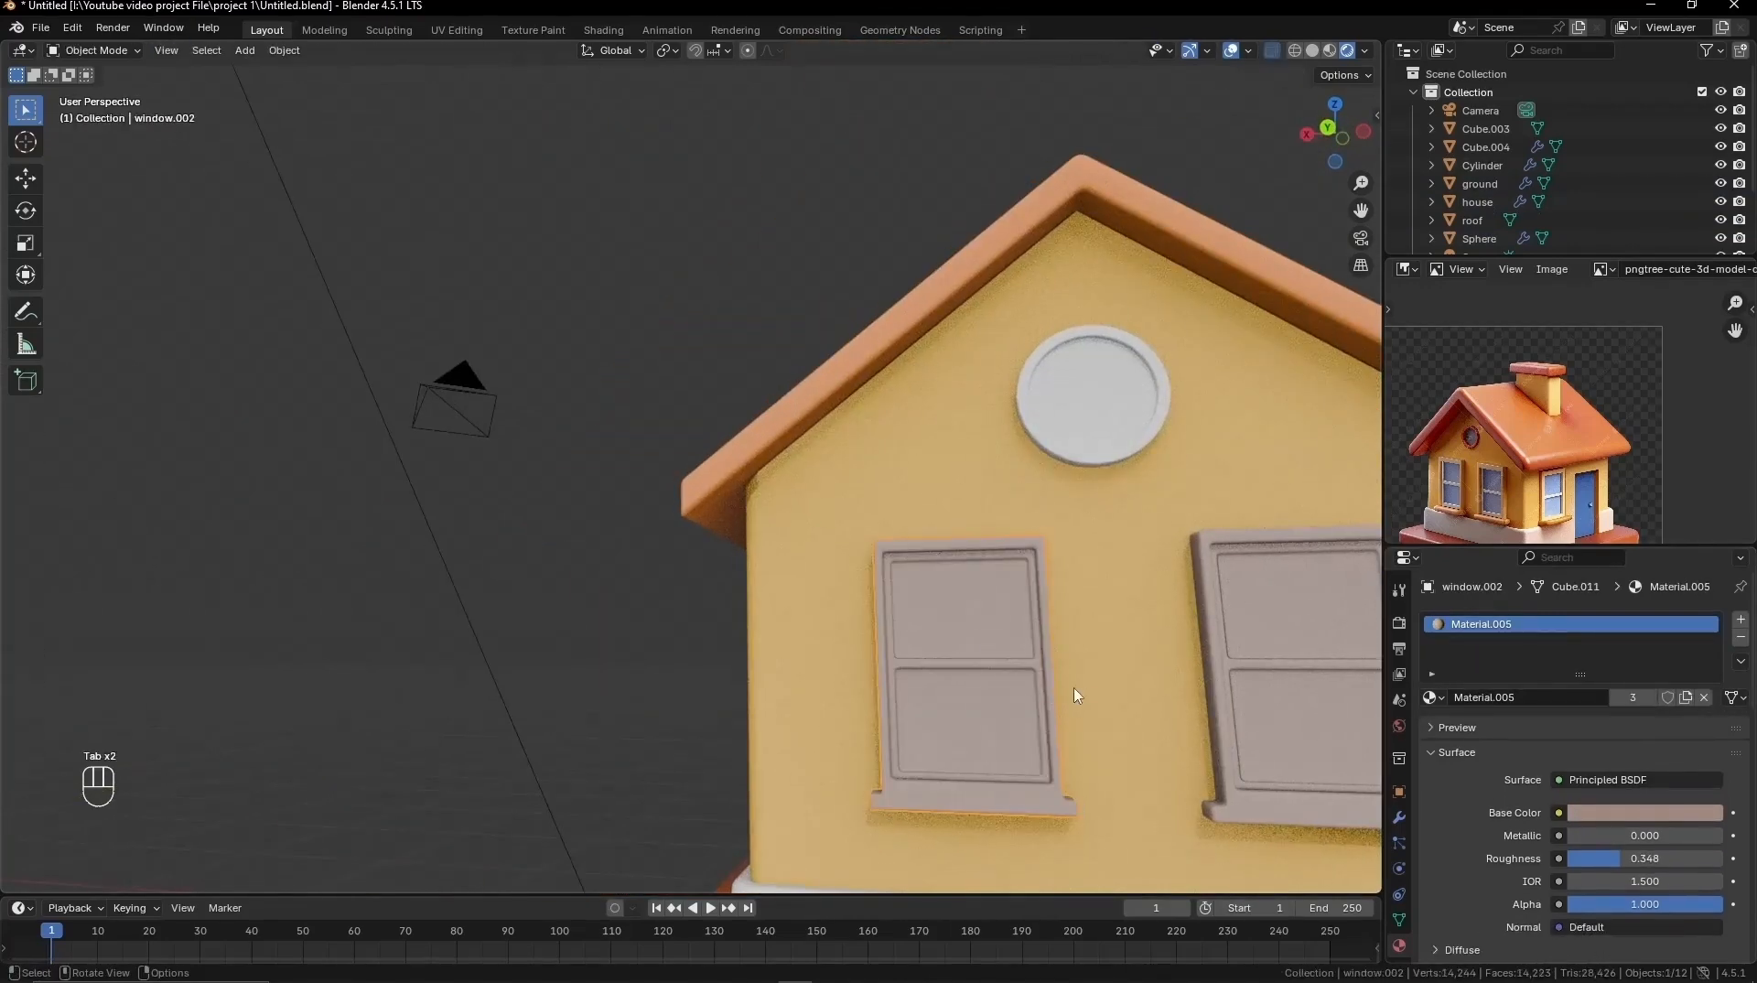
scroll(967, 673, up, 3)
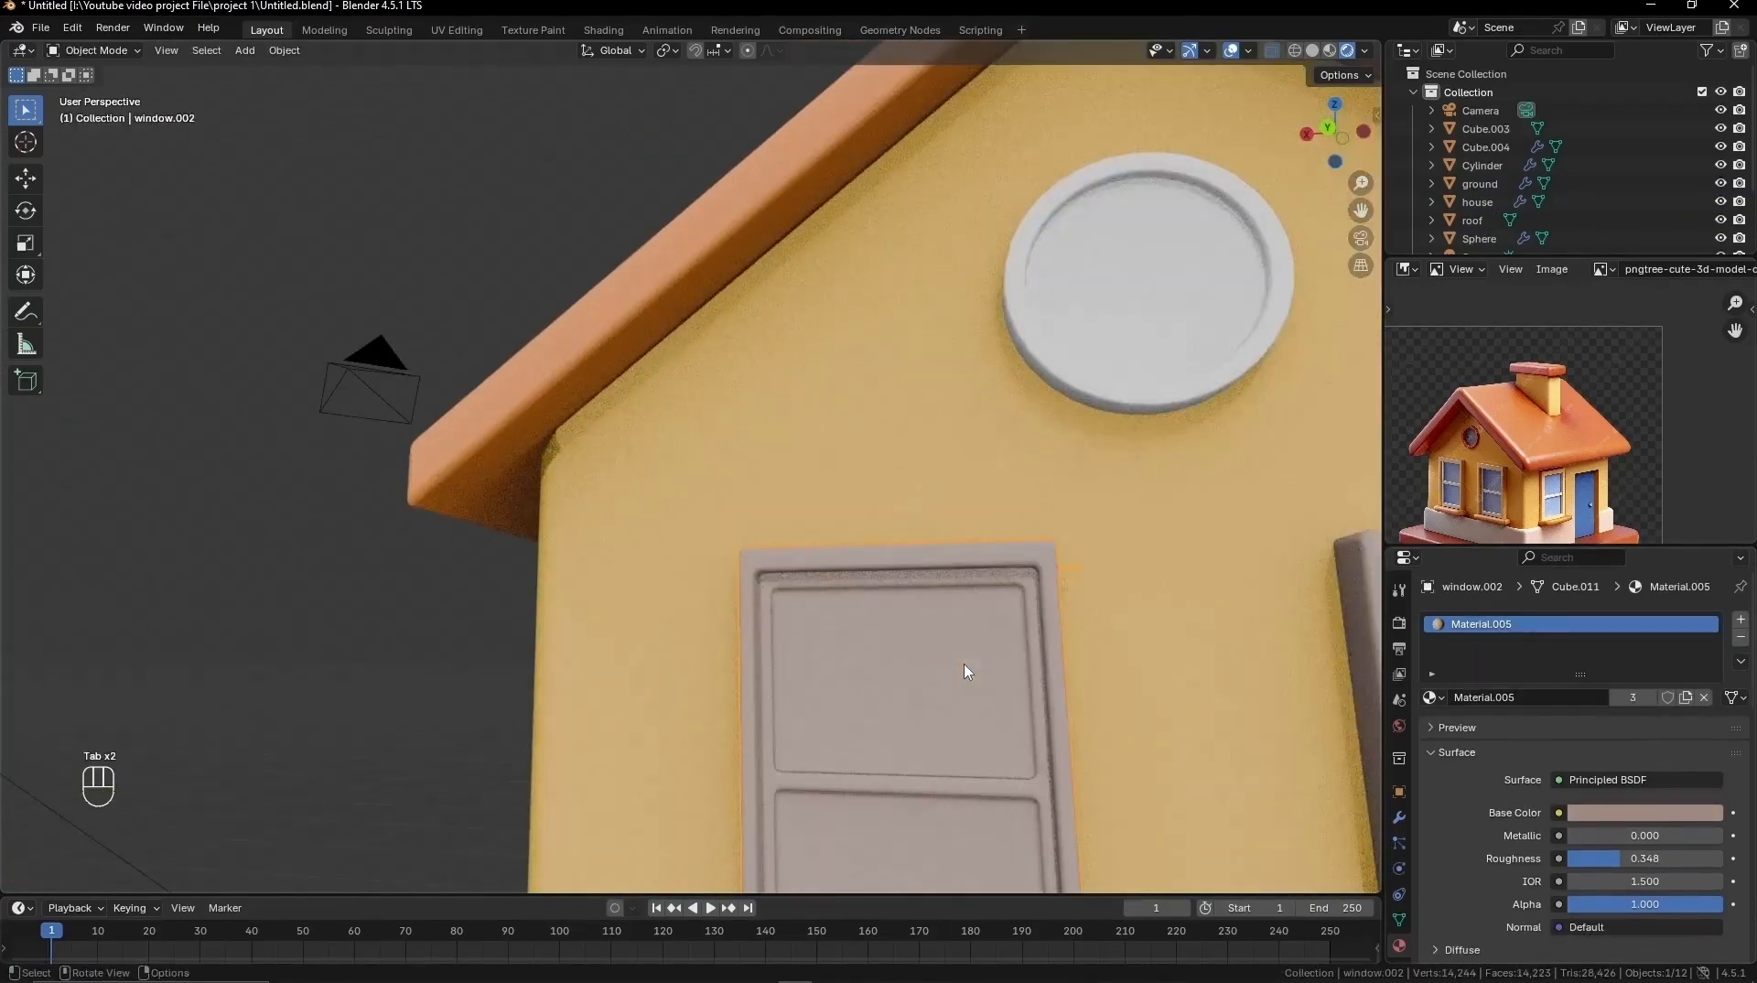
click(1434, 697)
click(1464, 732)
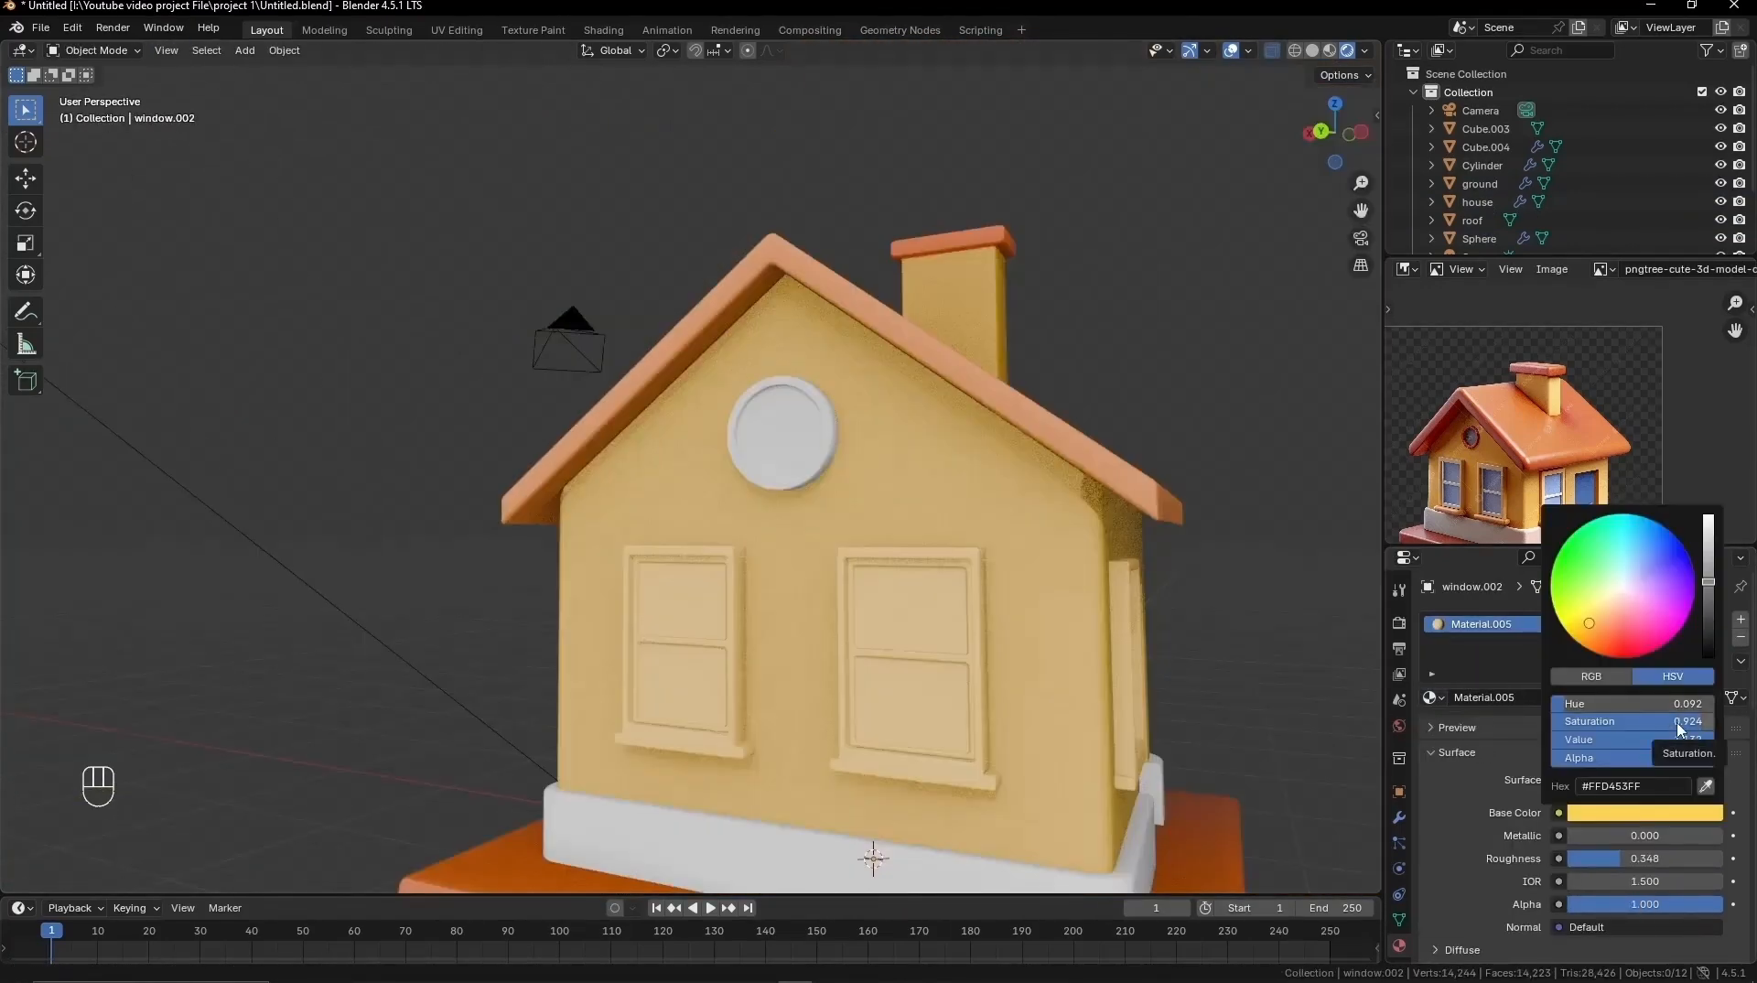
mouse_move(1680, 727)
mouse_down()
mouse_move(1654, 727)
mouse_move(1682, 727)
mouse_up()
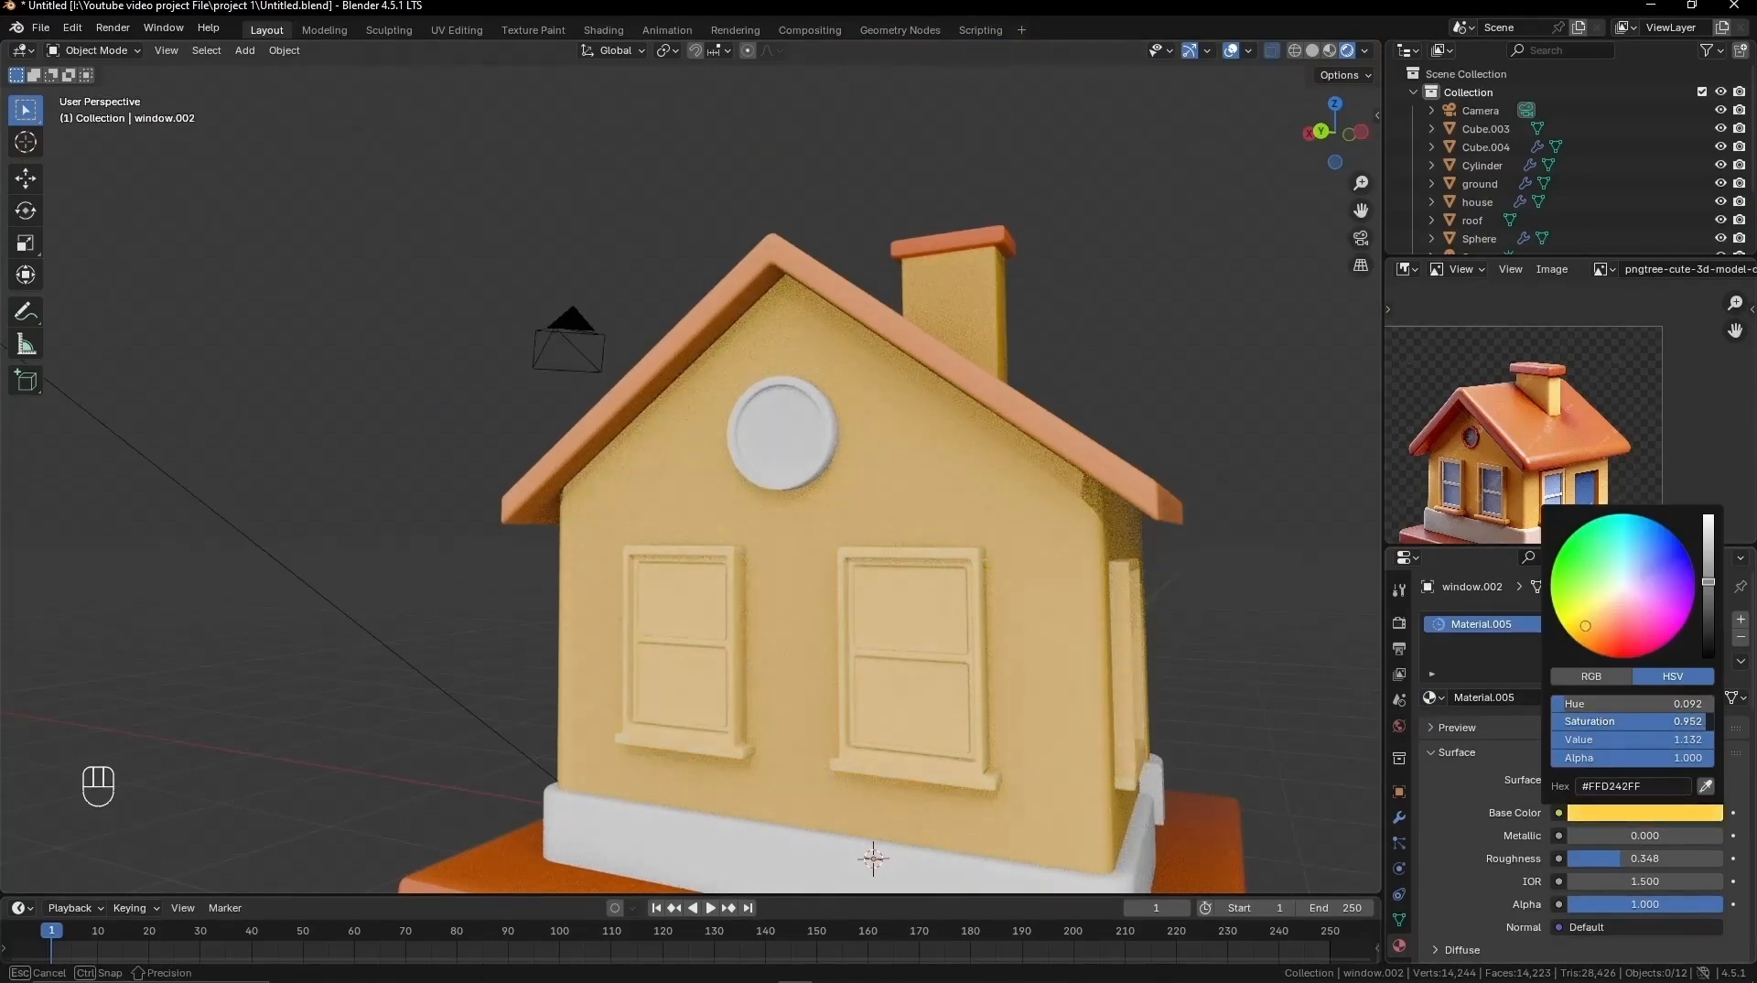
Step: Select the two glass panes of window.002 and assign them the blue Material.006 in a new material slot
scroll(1067, 686, up, 2)
scroll(1098, 689, down, 2)
middle_drag(1067, 686, 897, 611)
key(Tab)
scroll(1107, 686, up, 3)
scroll(977, 607, up, 2)
shift+middle_drag(772, 615, 665, 403)
scroll(665, 403, up, 2)
drag(665, 403, 971, 619)
shift+drag(662, 648, 968, 876)
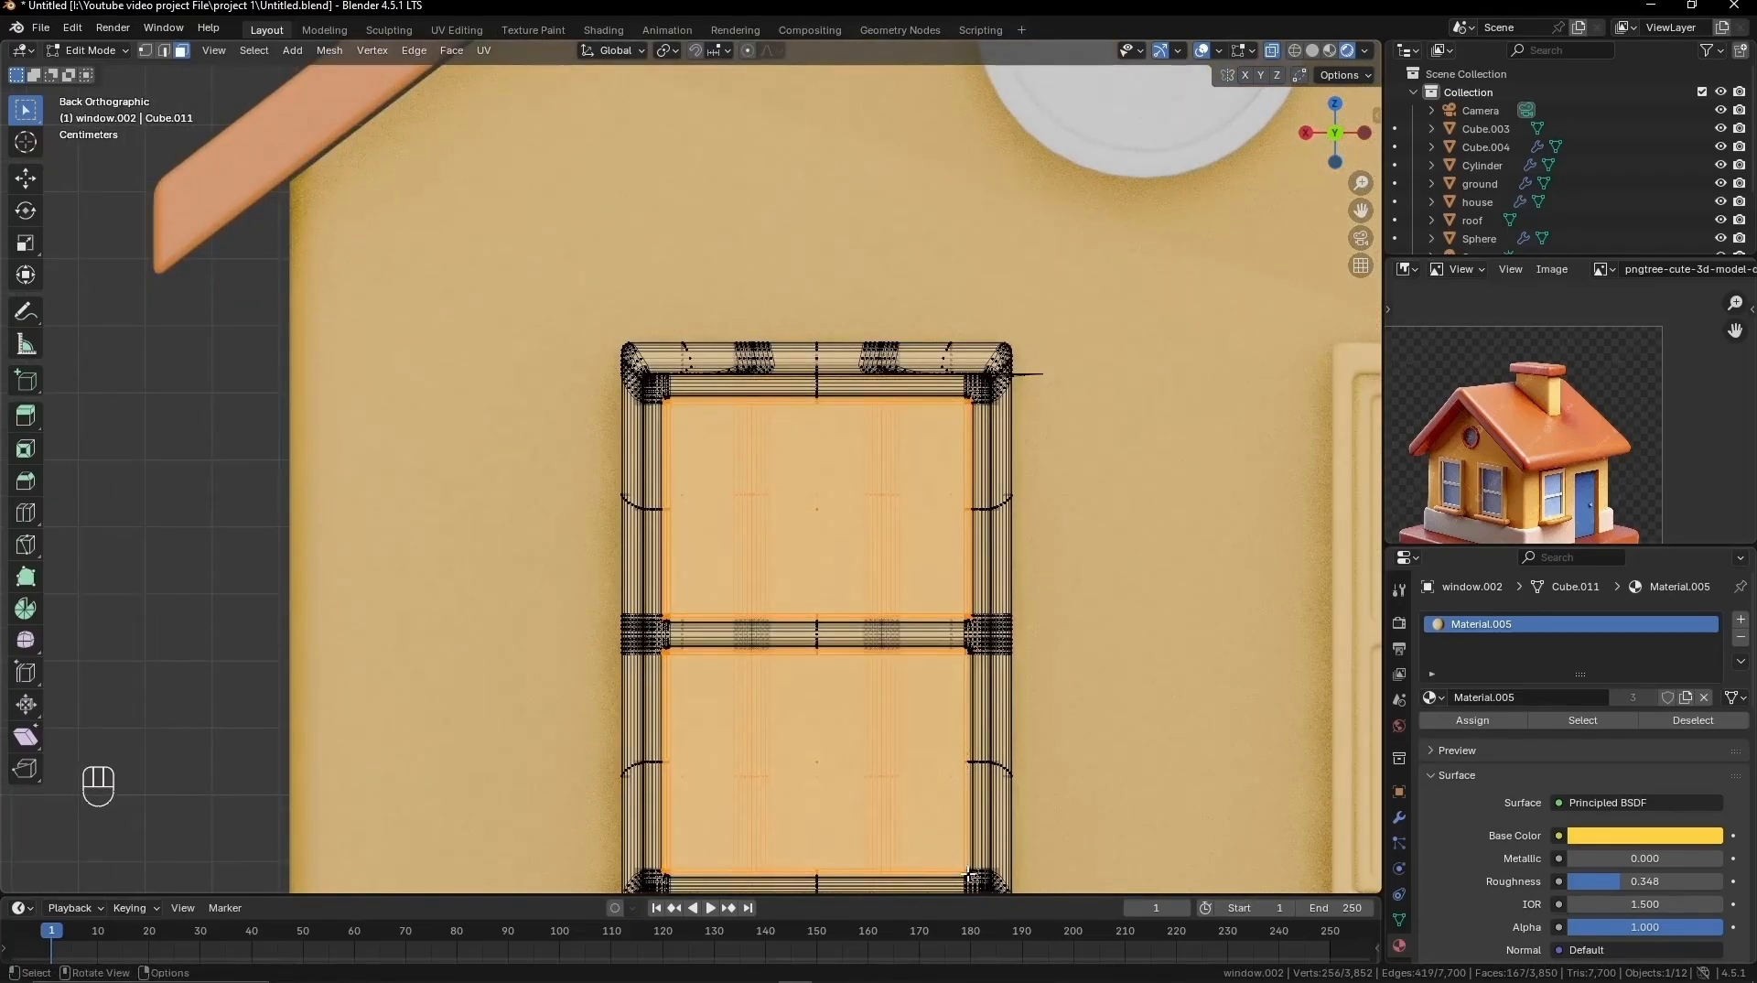
click(1471, 721)
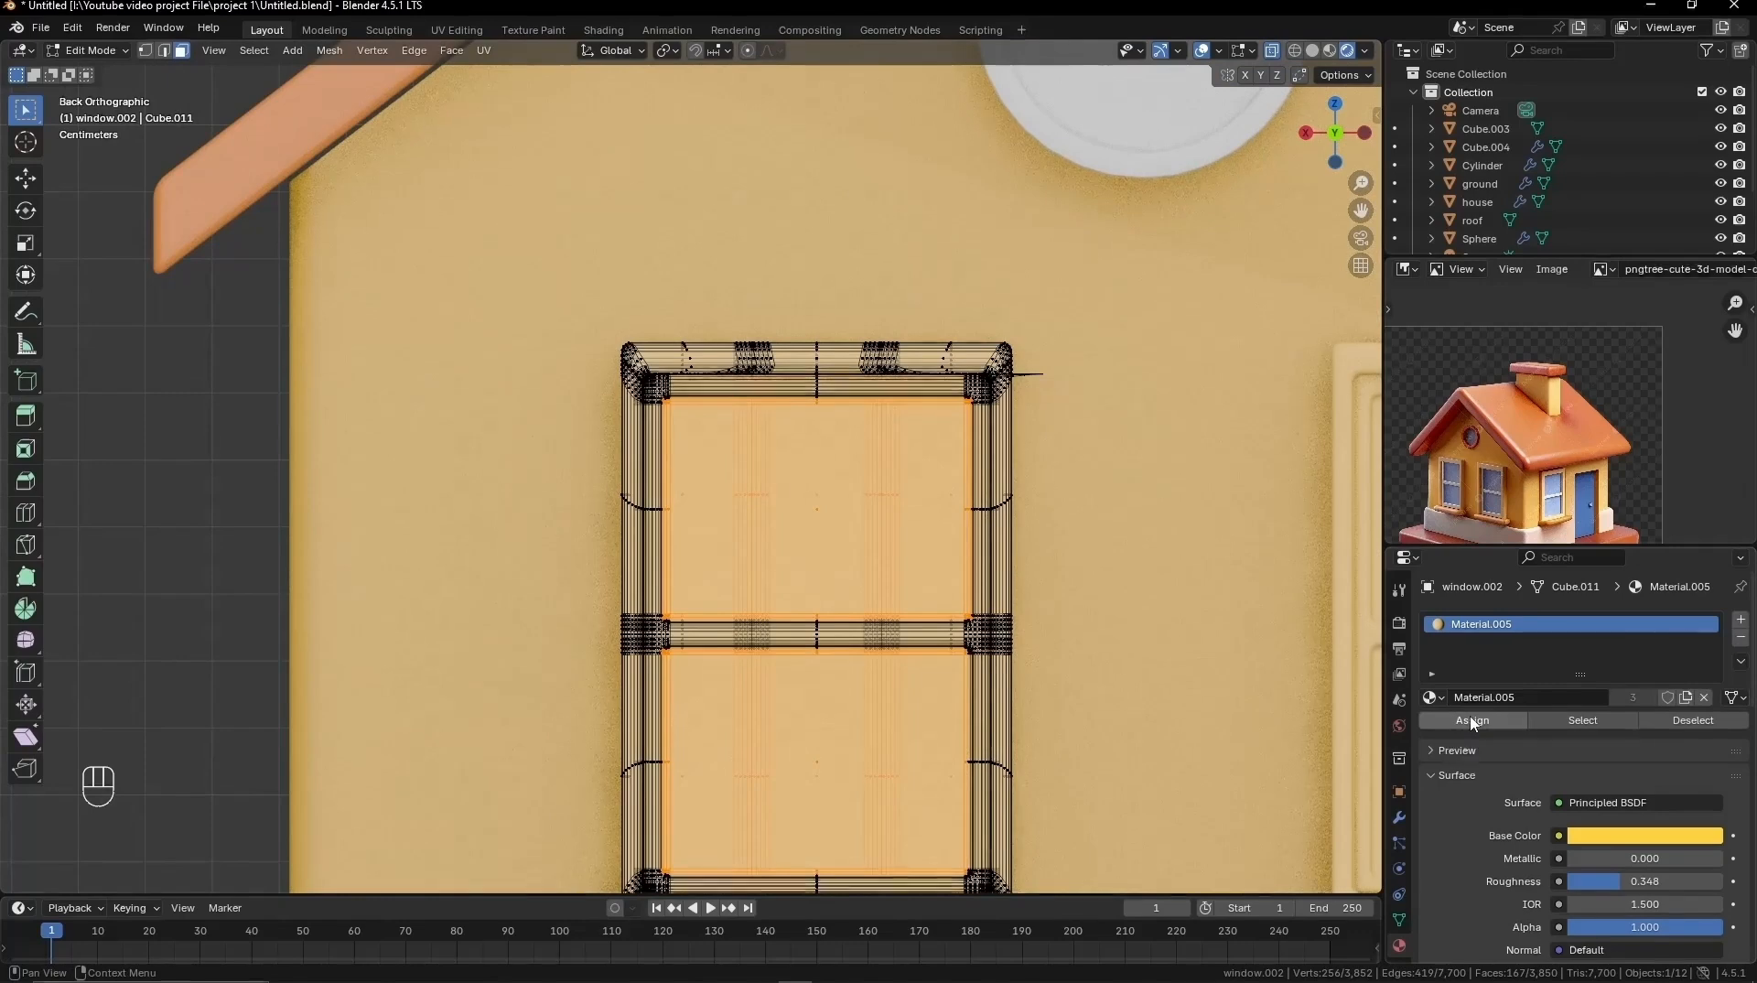
click(1741, 620)
click(1472, 756)
click(1430, 733)
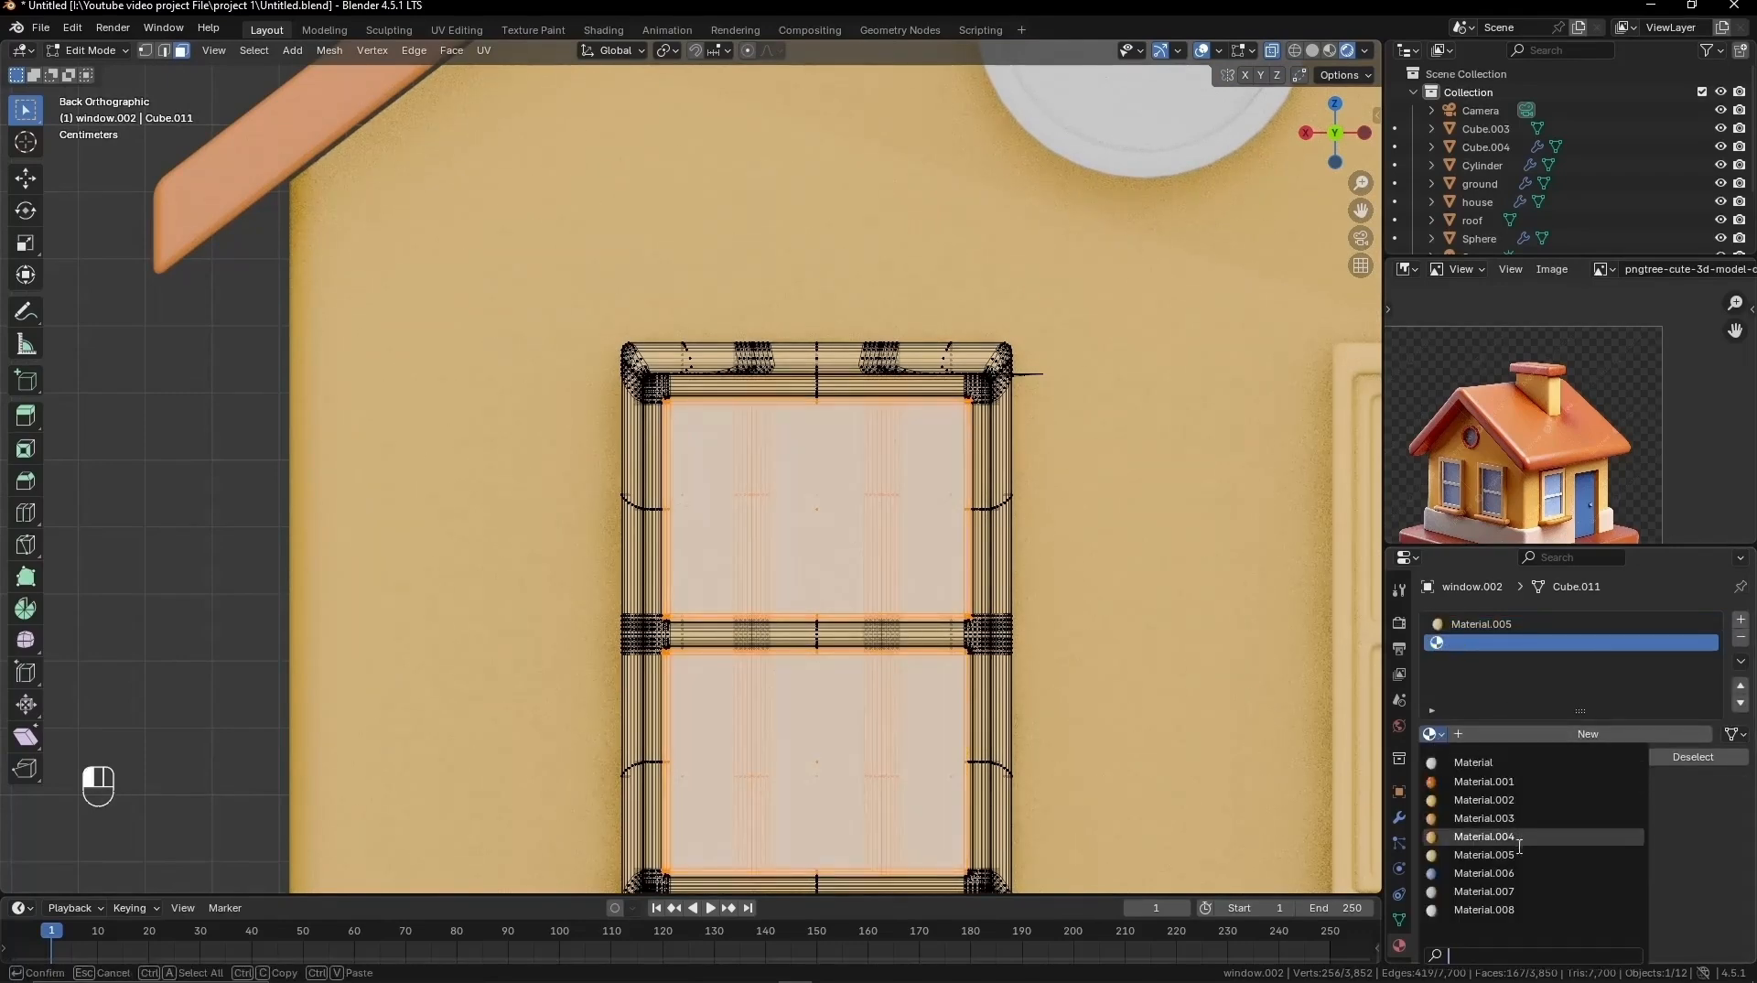
click(1464, 838)
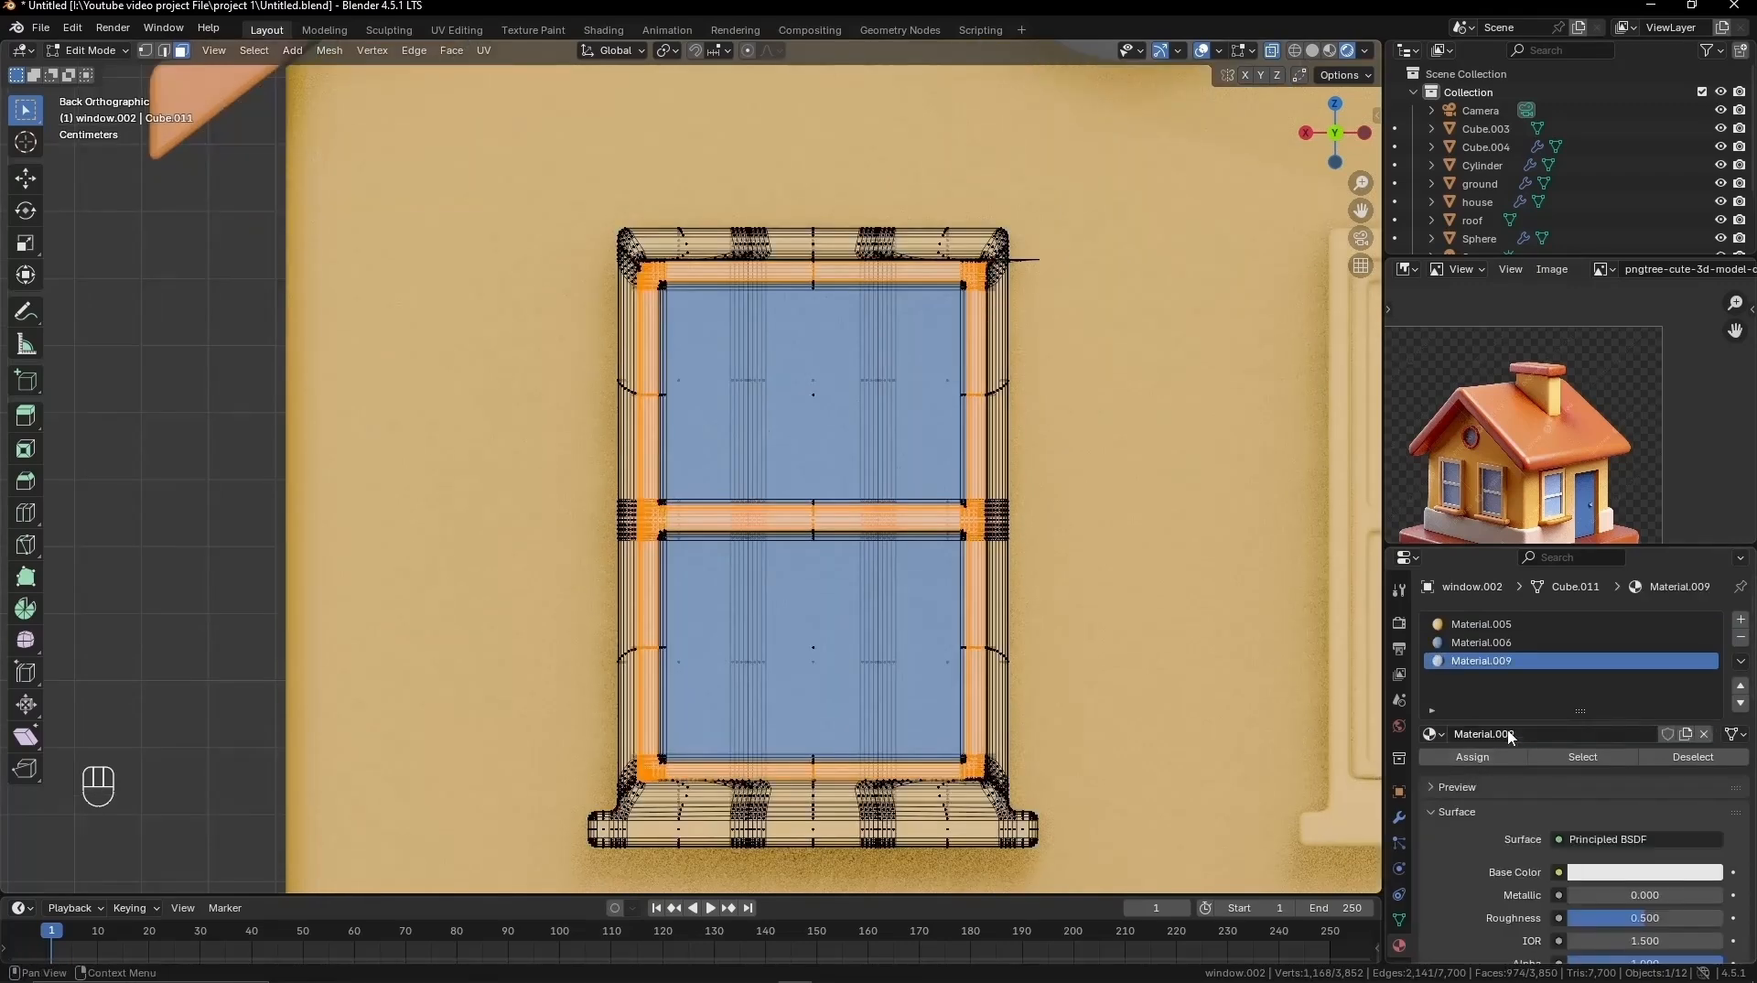
Step: Adjust the off-white base colour of Material.009 on window.002's inner frame and leave mesh editing
click(1624, 872)
scroll(1617, 677, down, 3)
middle_drag(1139, 659, 1114, 647)
key(Tab)
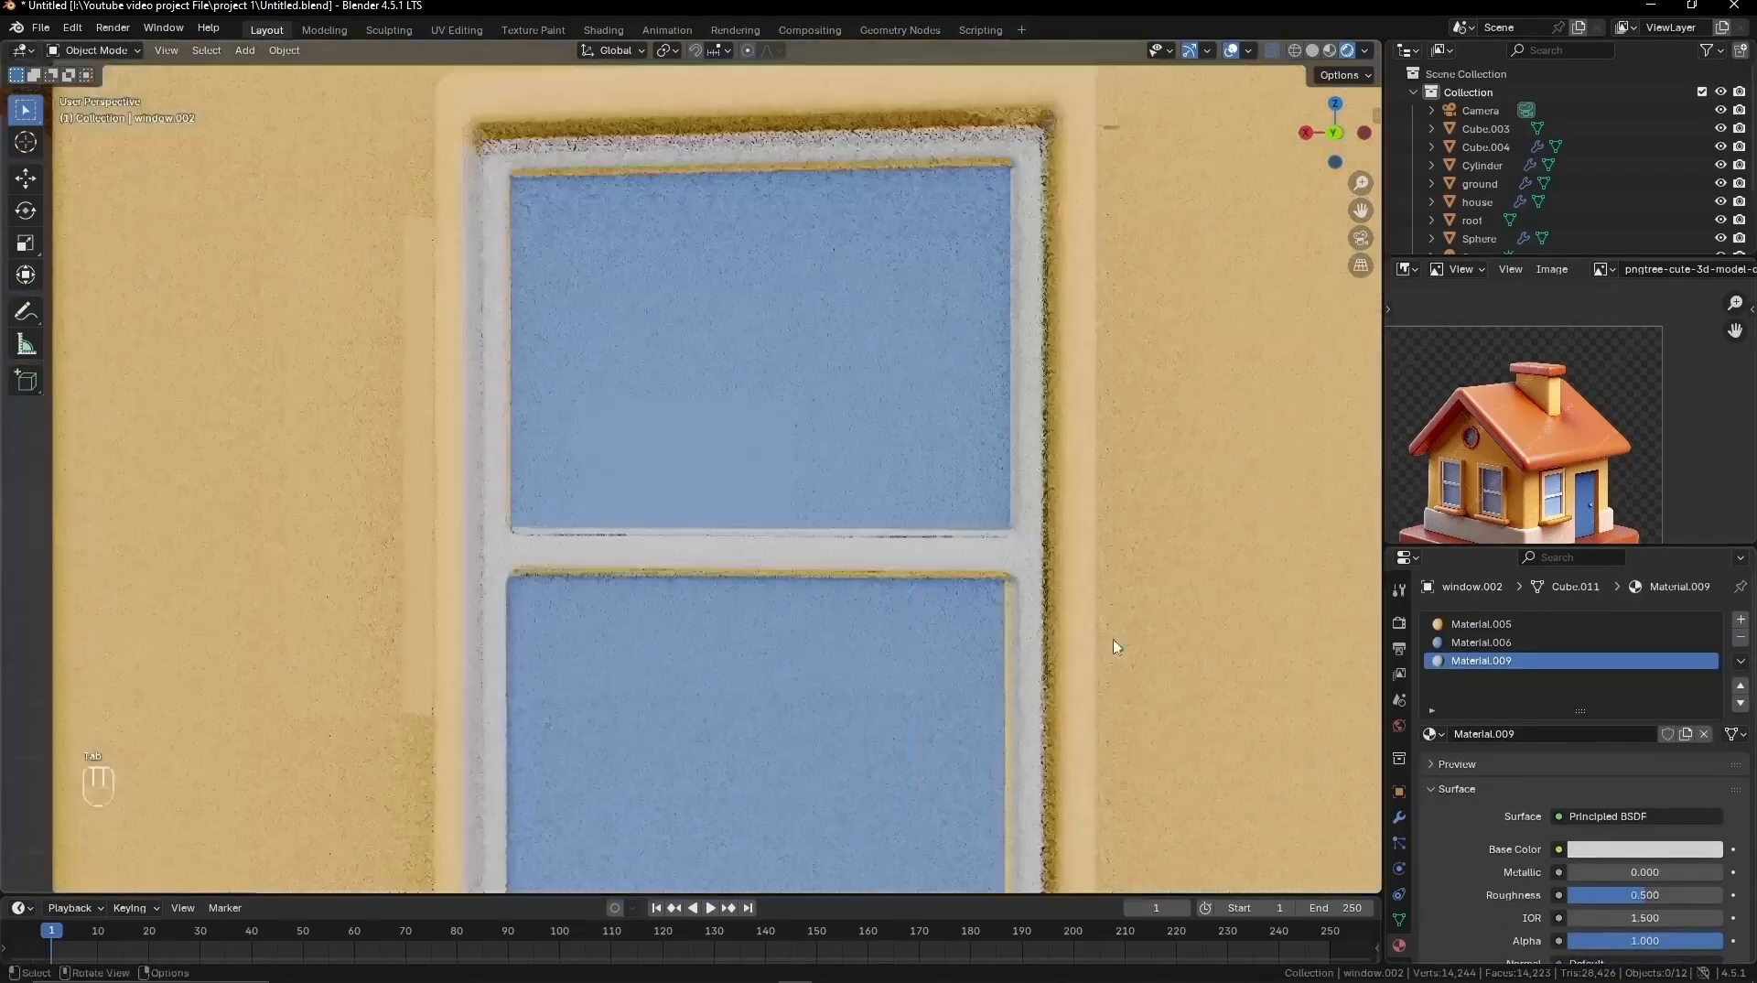
Step: Shift the base colour of the house wall's Material.002 toward a warmer orange-yellow
scroll(1115, 647, down, 8)
click(970, 577)
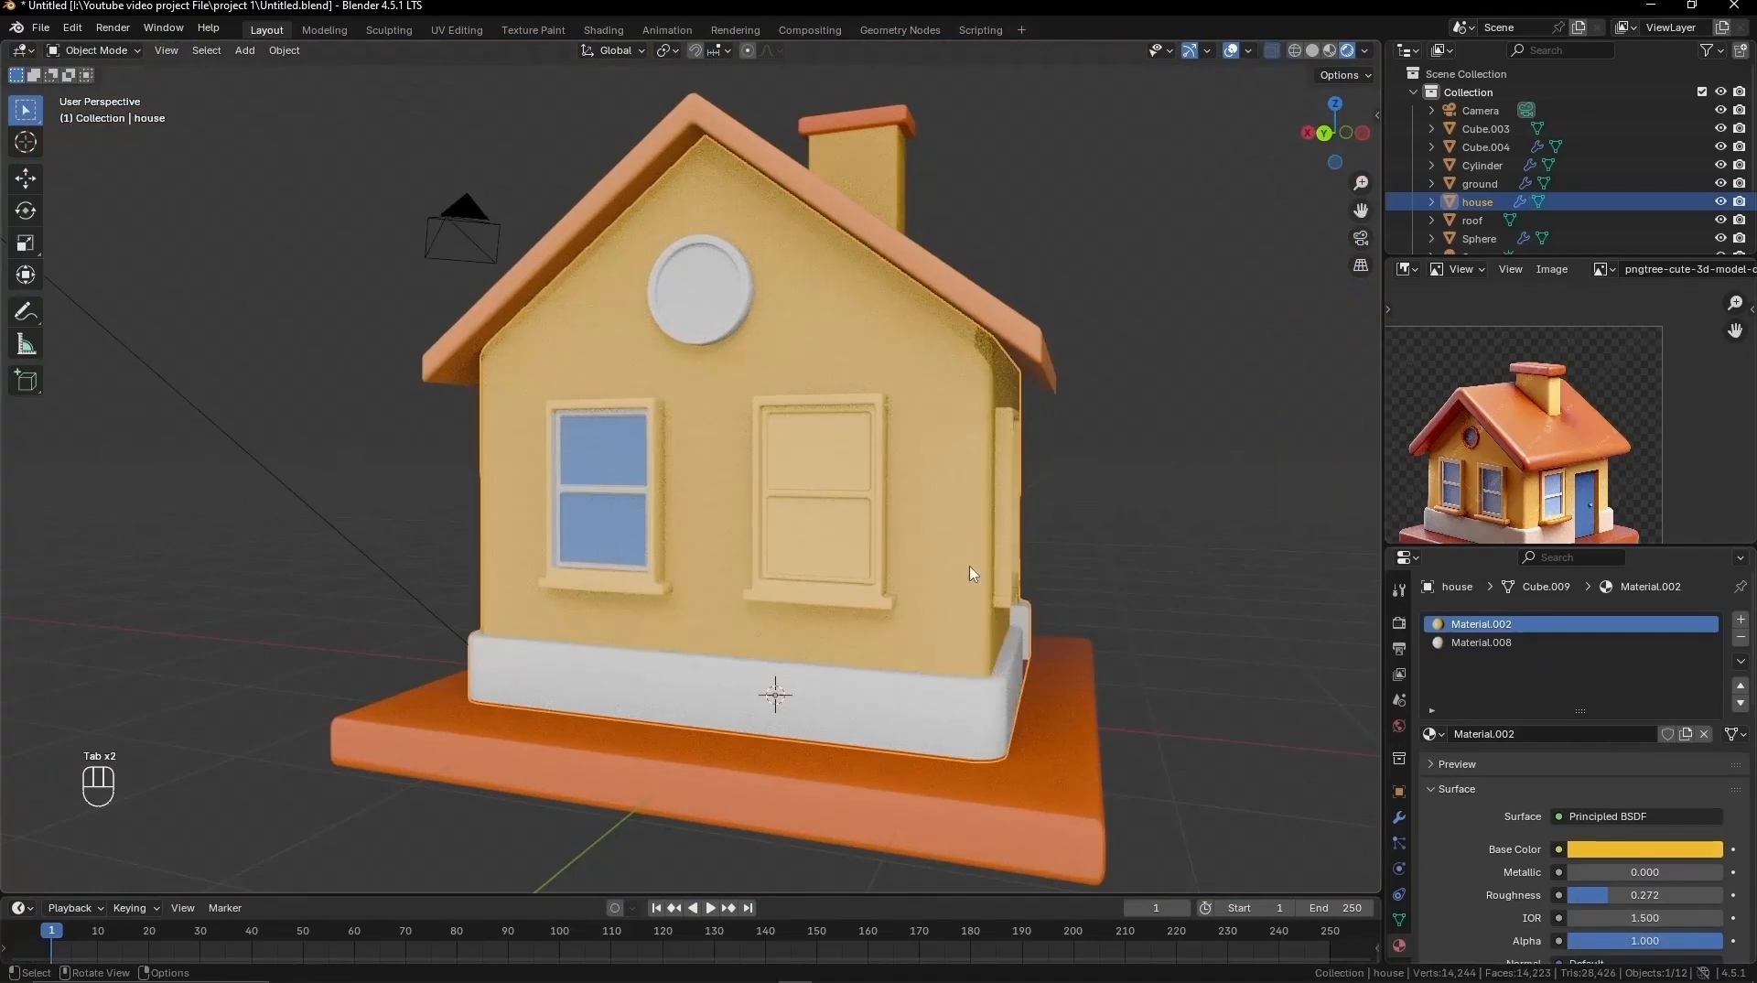
click(1644, 849)
scroll(1616, 677, up, 2)
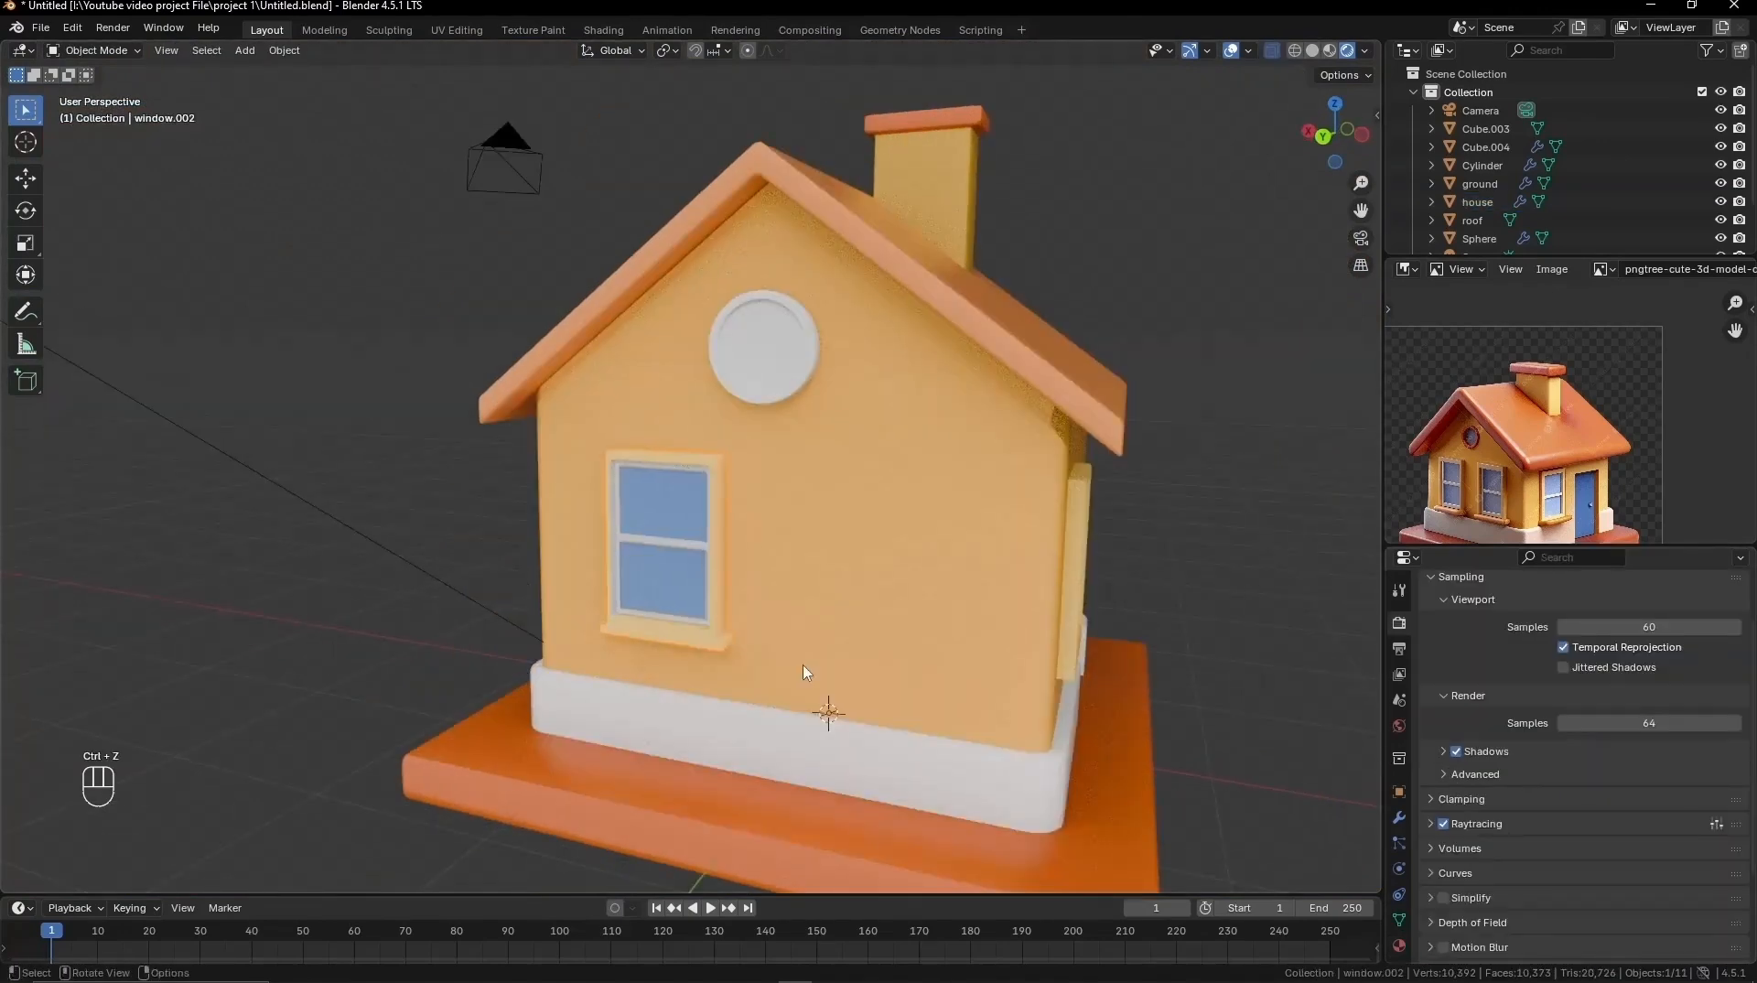
Step: Duplicate the coloured window along the X axis to the other window position on the gable wall
key(shift+d)
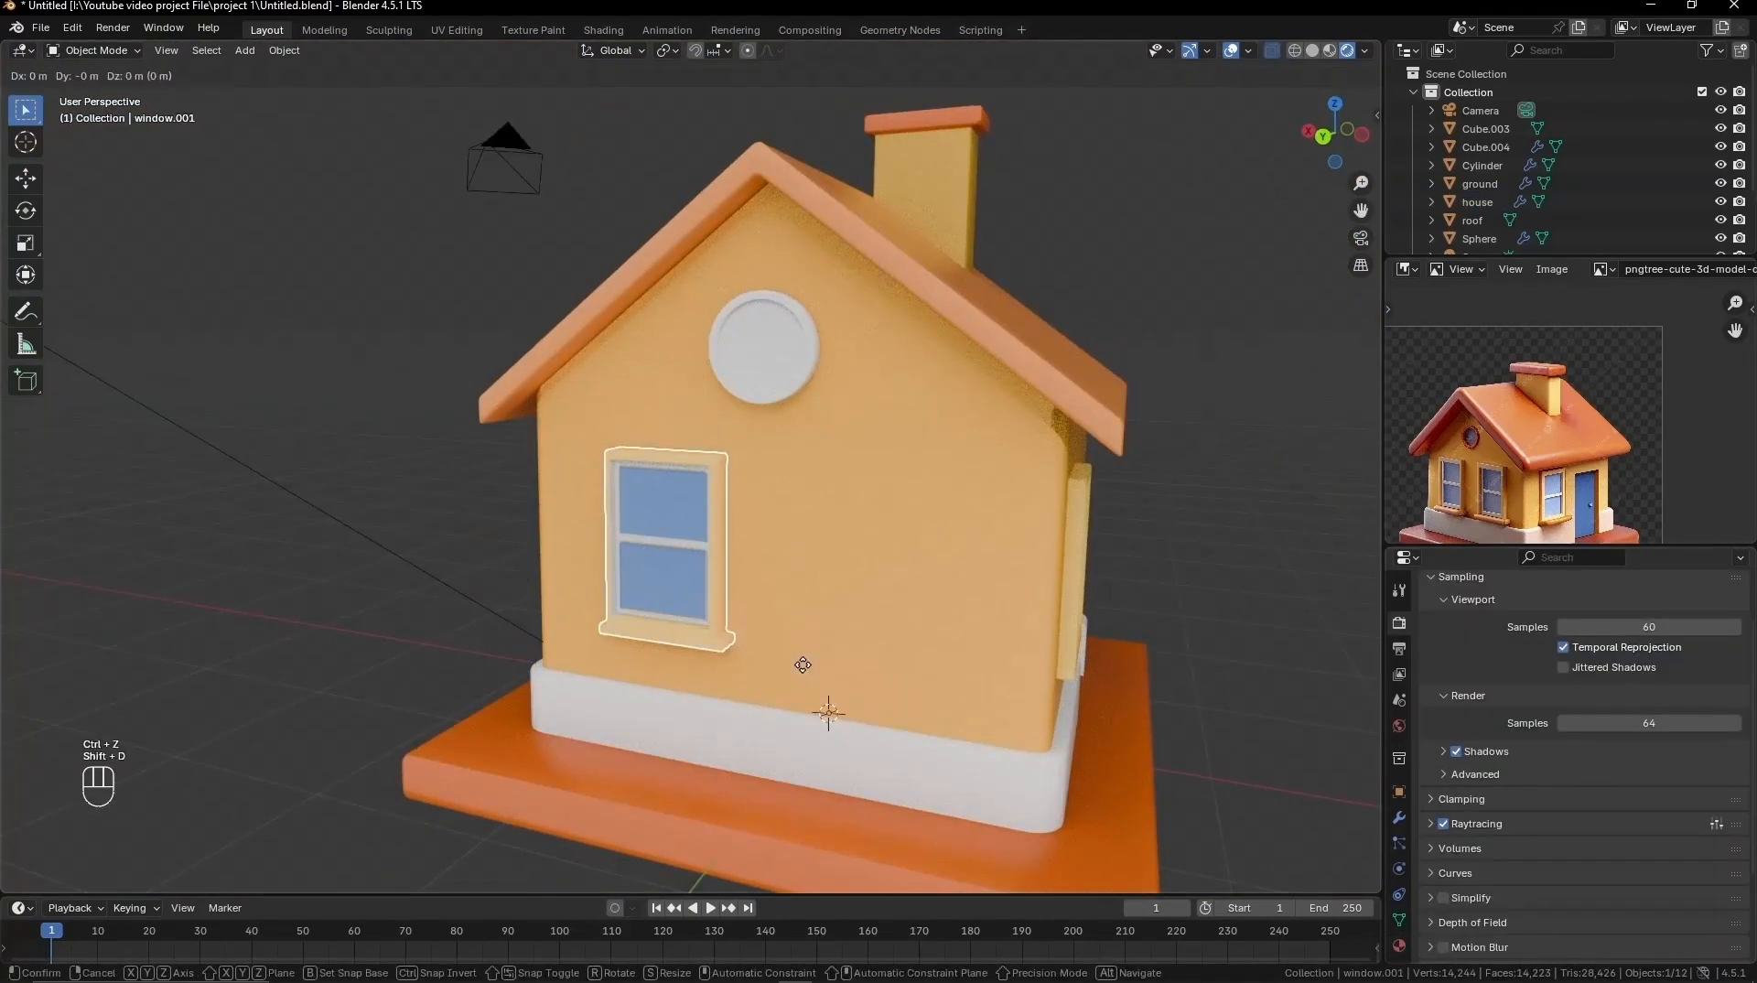
key(x)
click(990, 690)
Step: Duplicate the gable window again and rotate the copy 90° about the Z axis for the door-side wall
middle_drag(990, 690, 823, 677)
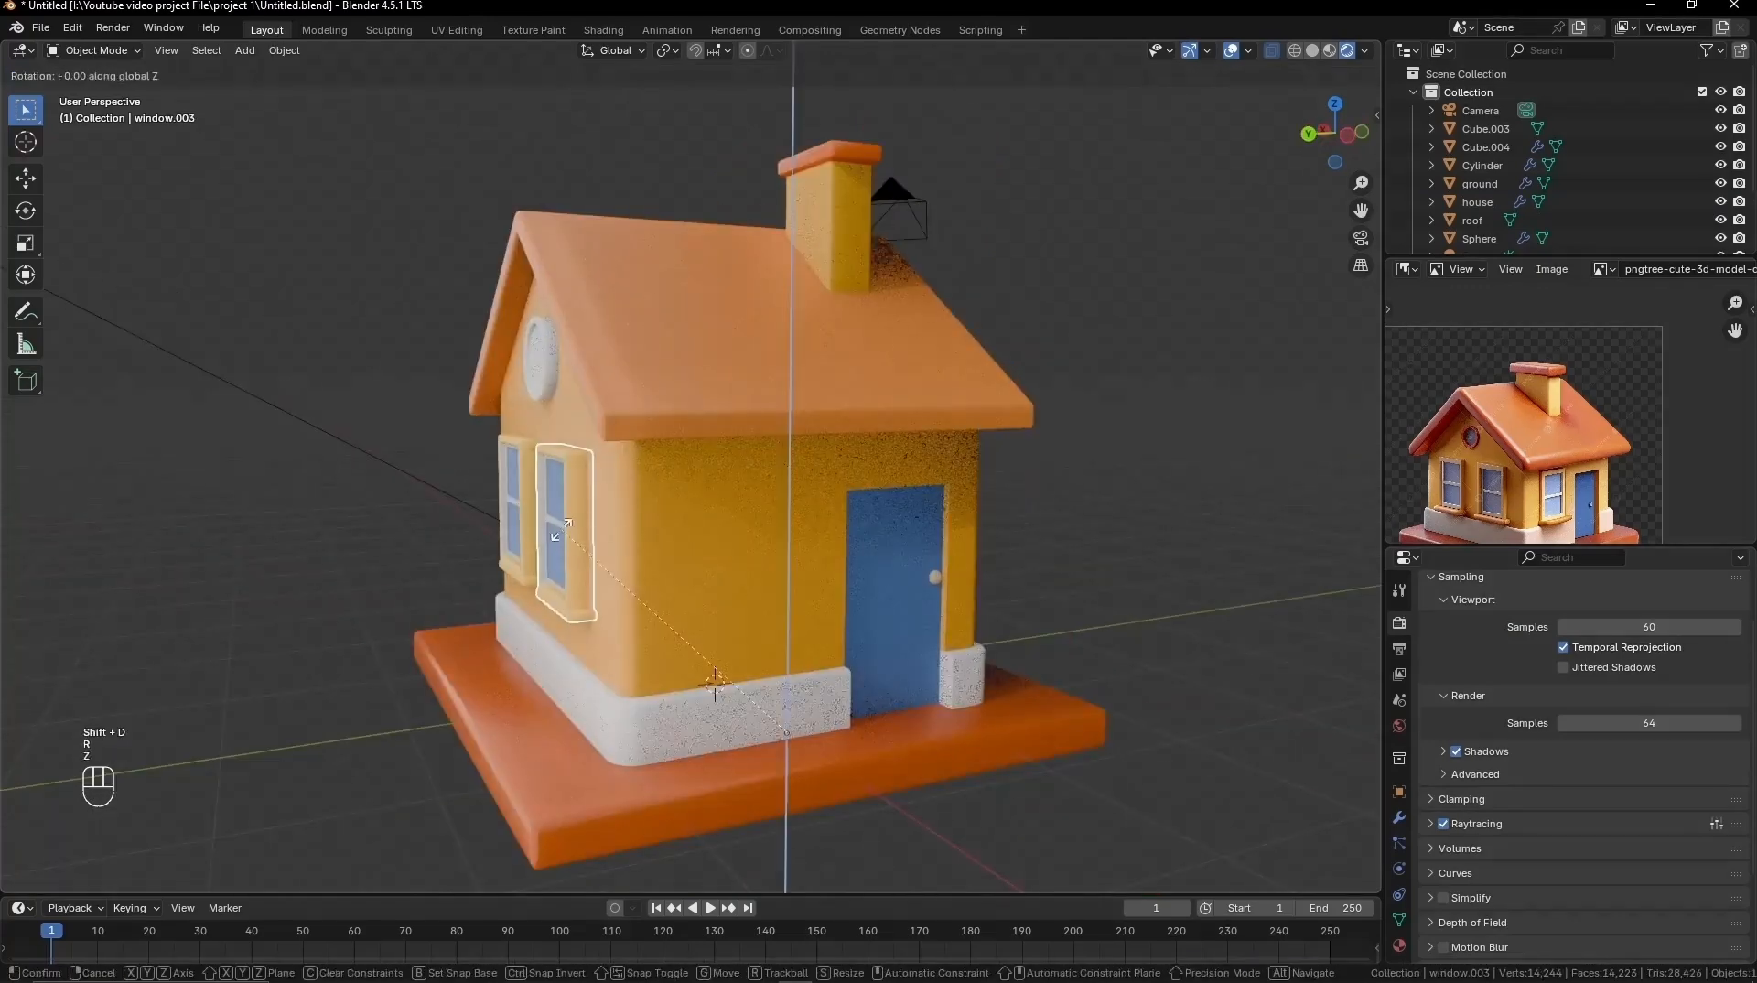
key(shift+d)
key(r)
key(z)
key(9)
key(0)
click(746, 656)
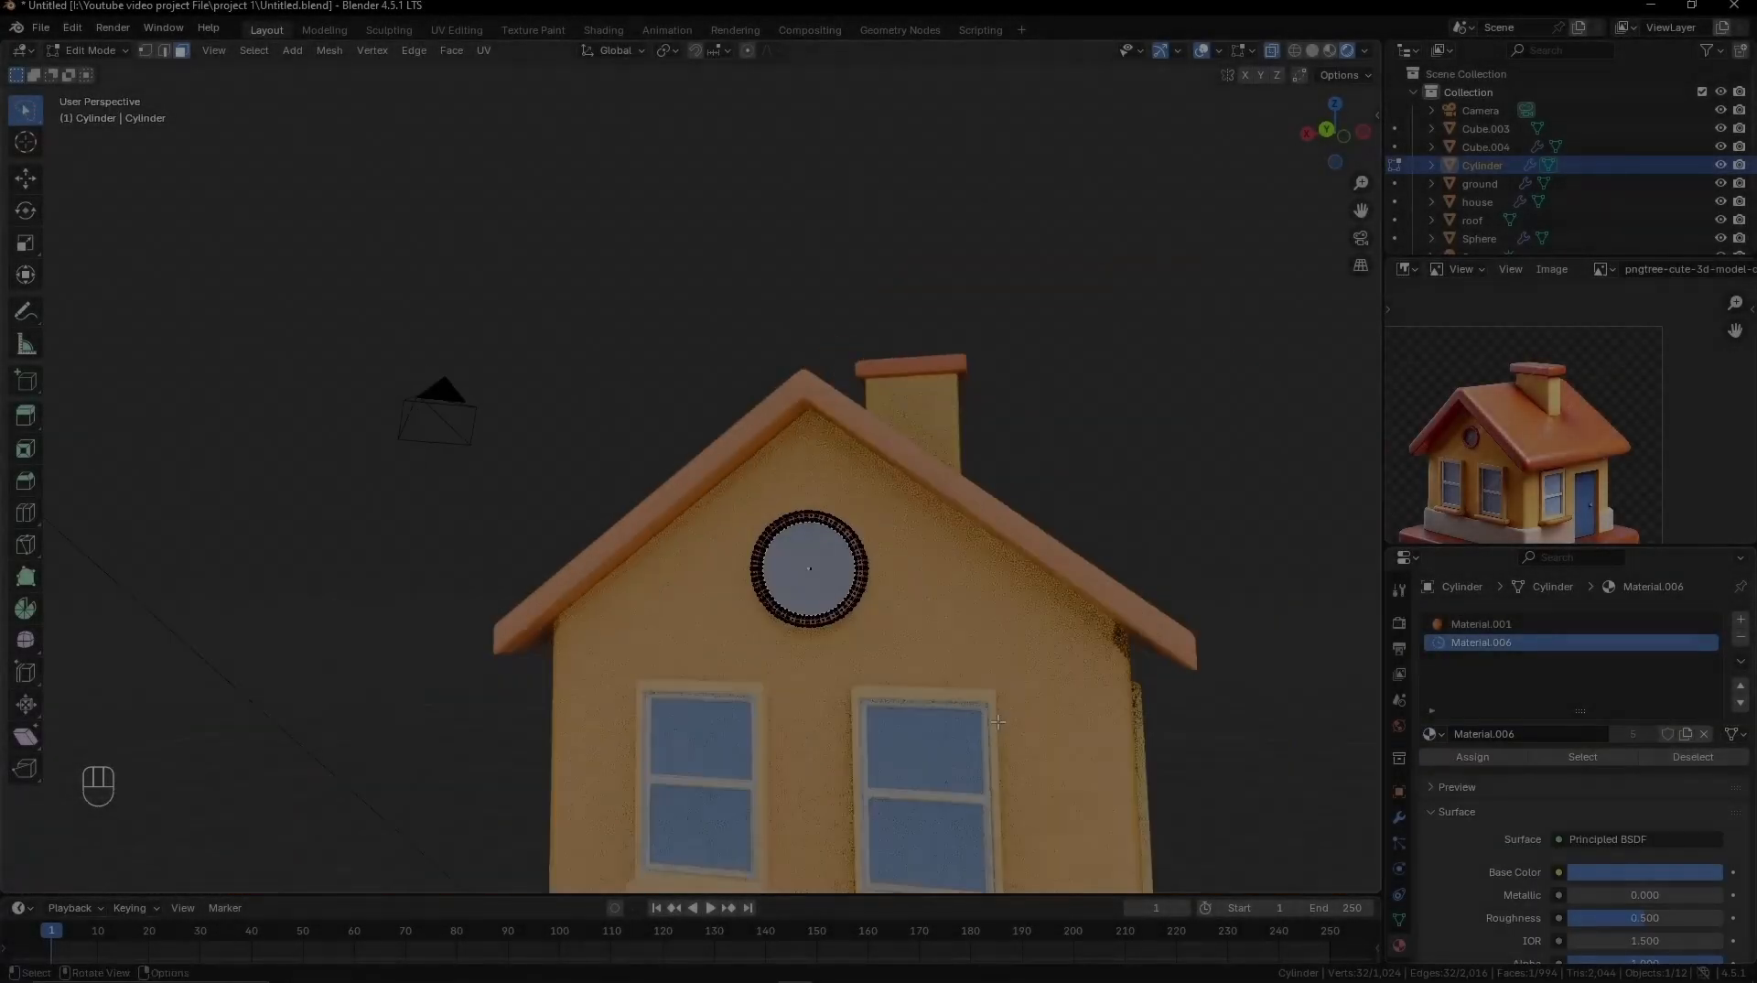
Step: Leave mesh editing on the round window and fly the camera until it frames the house at the reference's angle
key(Tab)
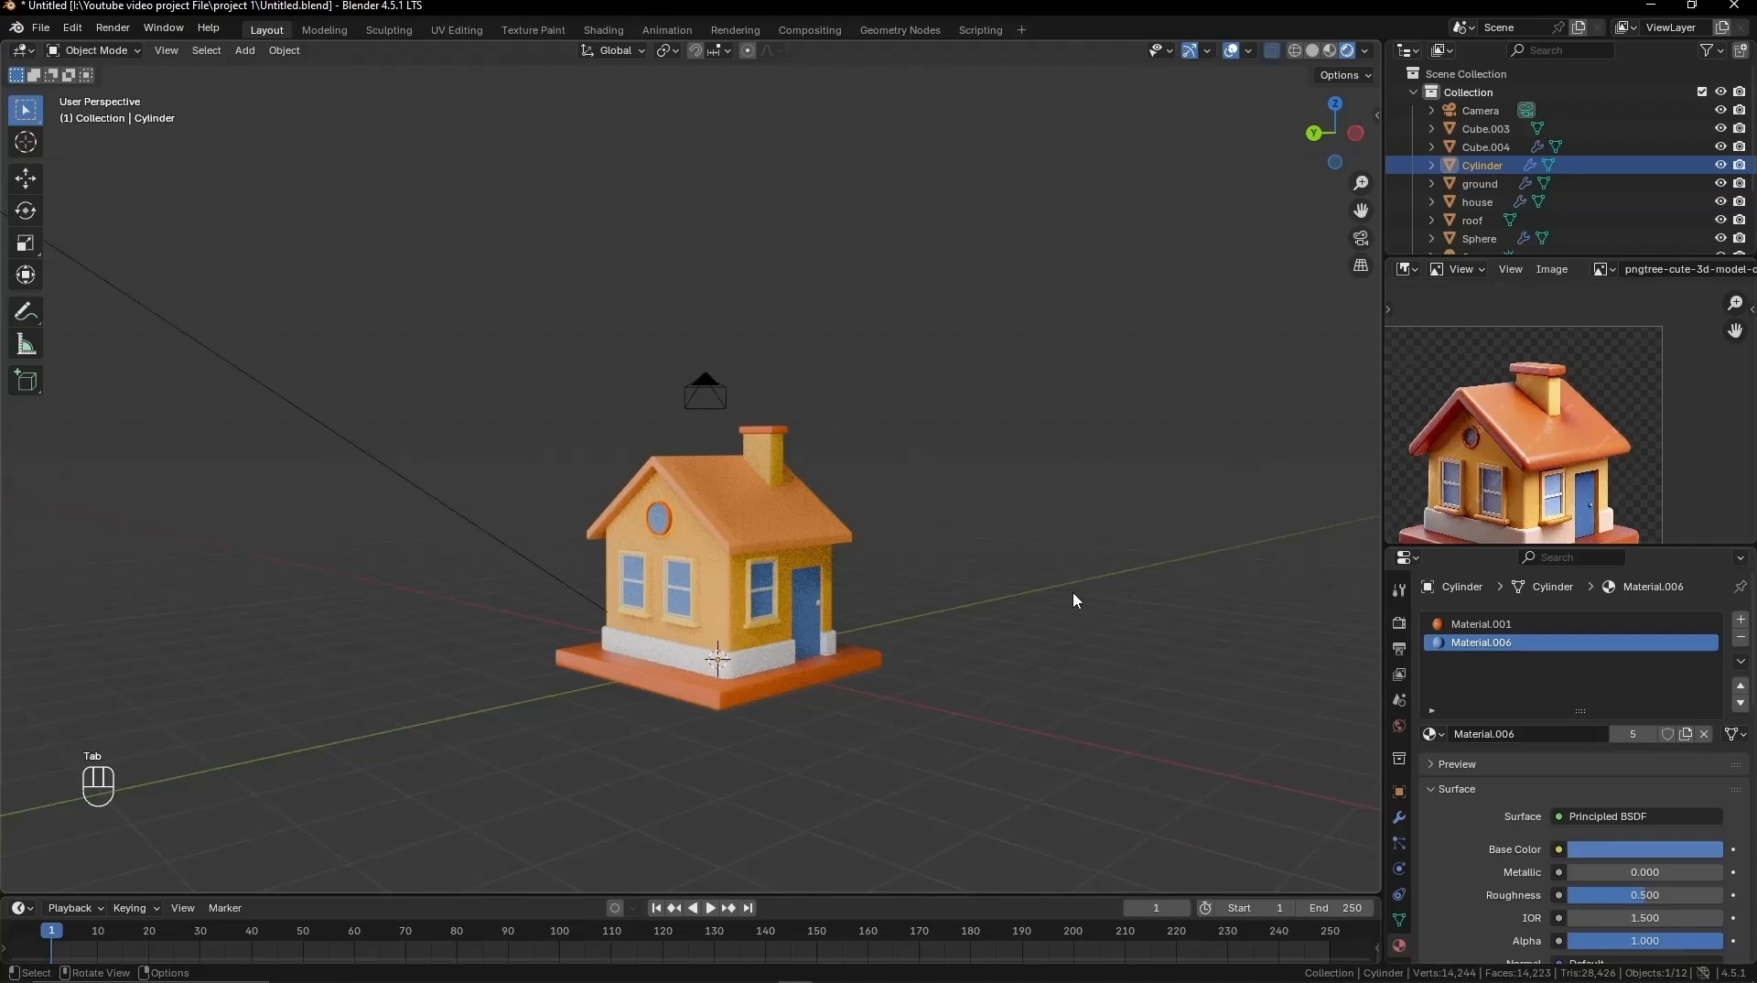
key(KP_0)
key(shift+grave)
key(s)
key(s)
key(s)
key(s)
key(s)
key(s)
key(s)
key(s)
key(s)
key(s)
key(s)
key(s)
key(s)
key(s)
key(s)
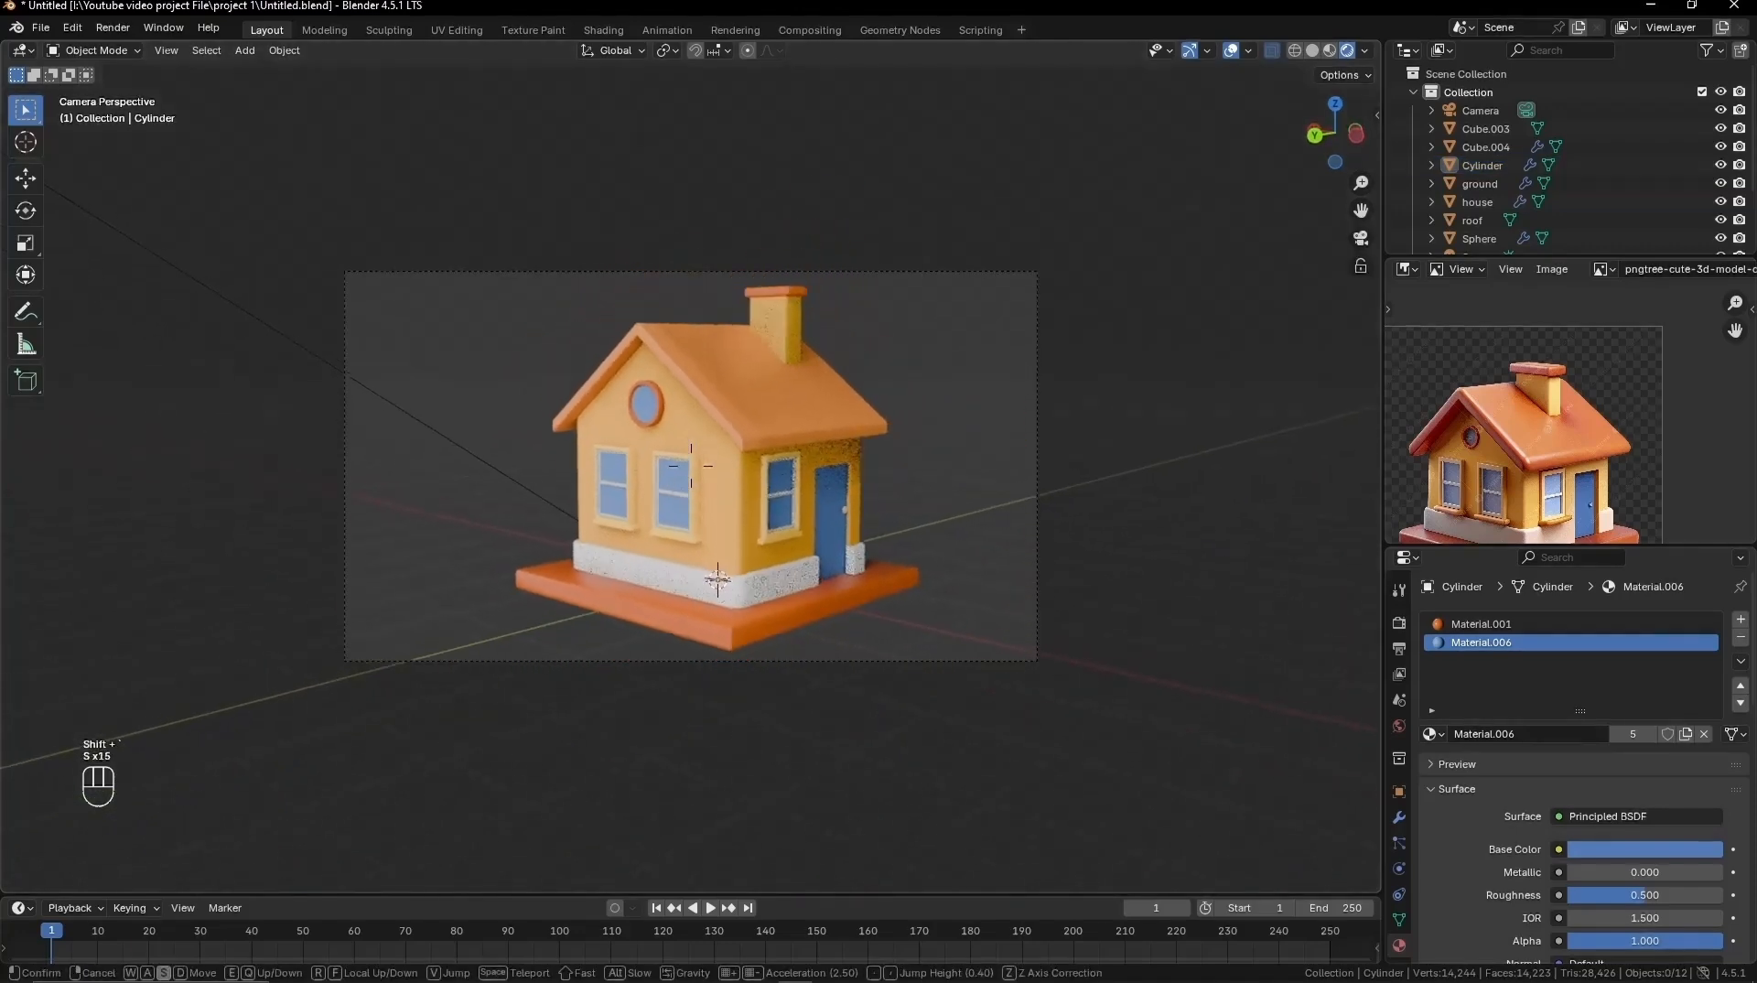
key(w)
key(w)
key(w)
key(w)
click(717, 578)
scroll(1654, 455, down, 2)
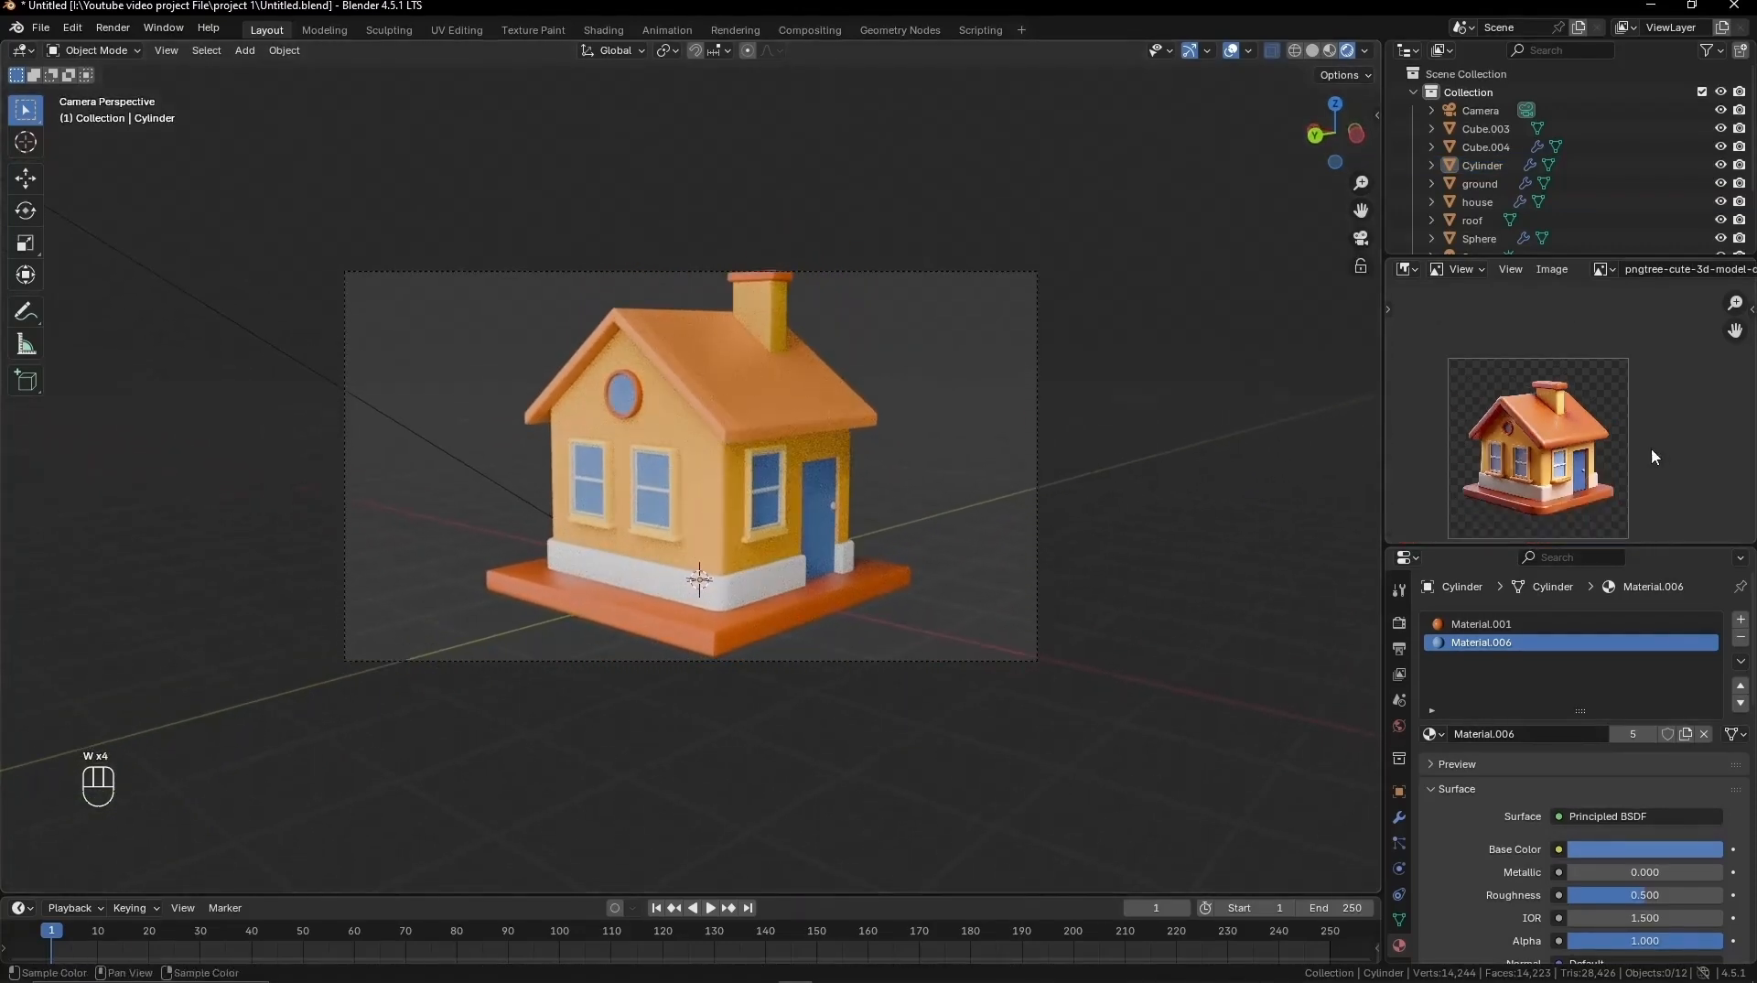
key(shift+grave)
click(1083, 594)
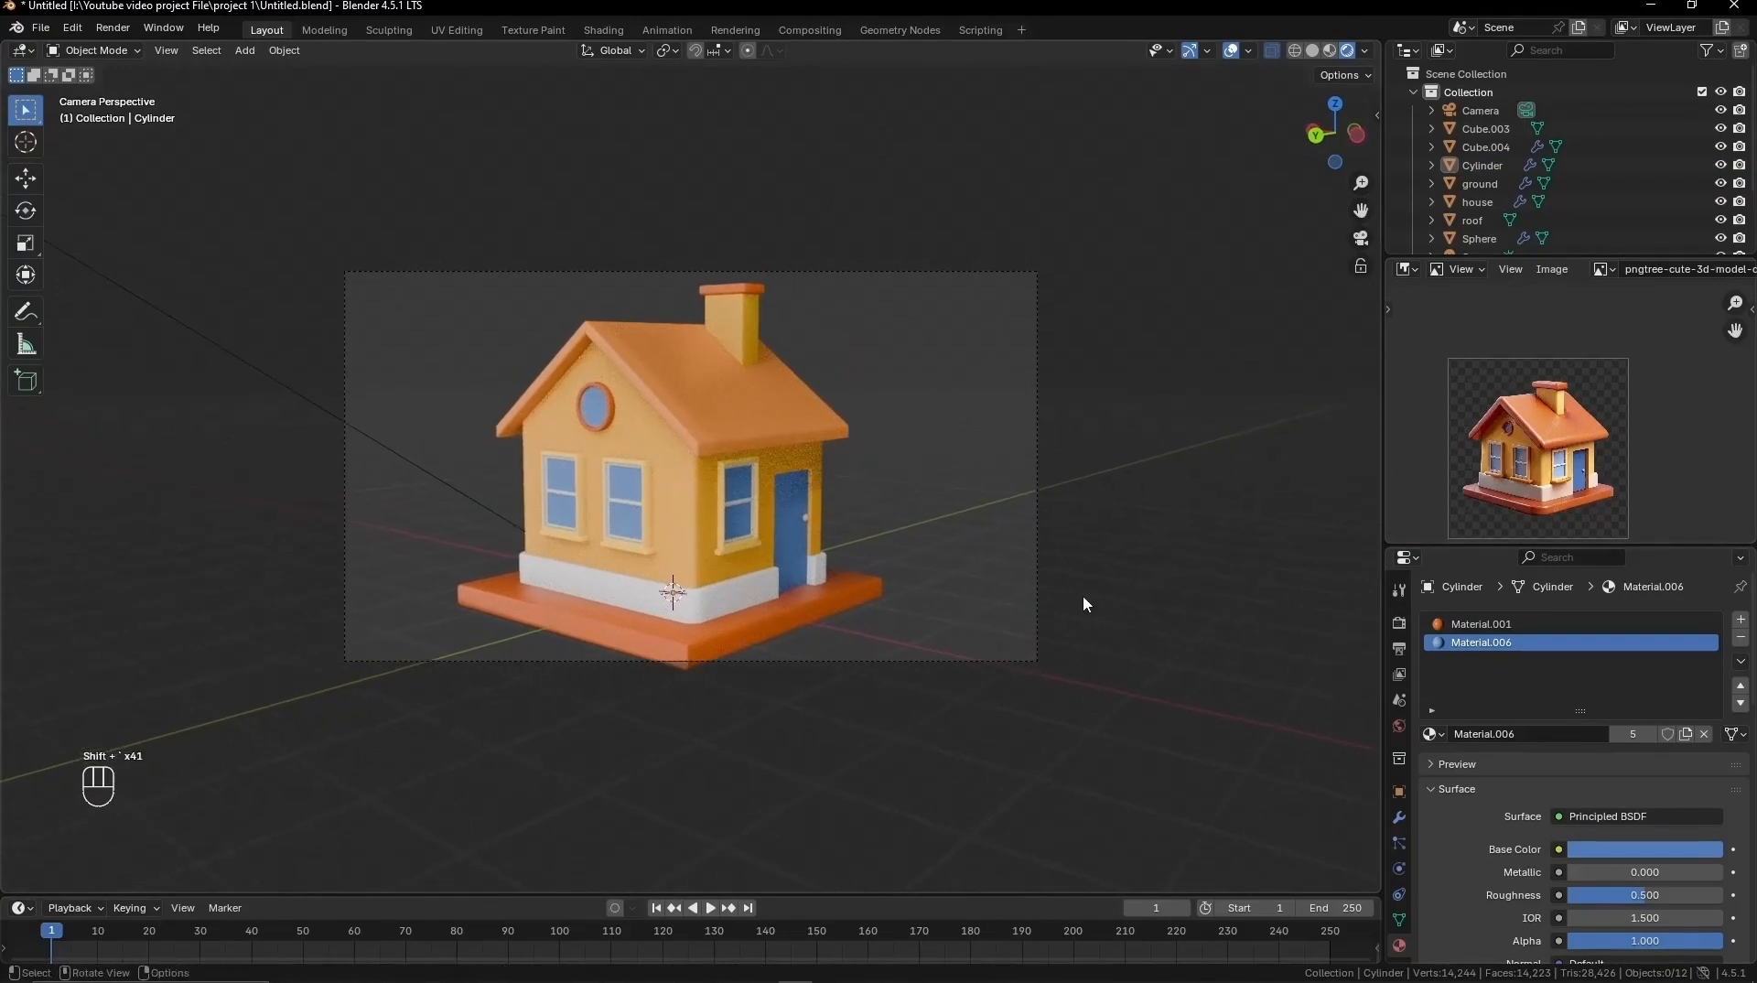
Step: Select the sun light and move it toward the house
scroll(1083, 595, down, 2)
middle_drag(1083, 595, 968, 616)
scroll(968, 617, down, 3)
click(869, 492)
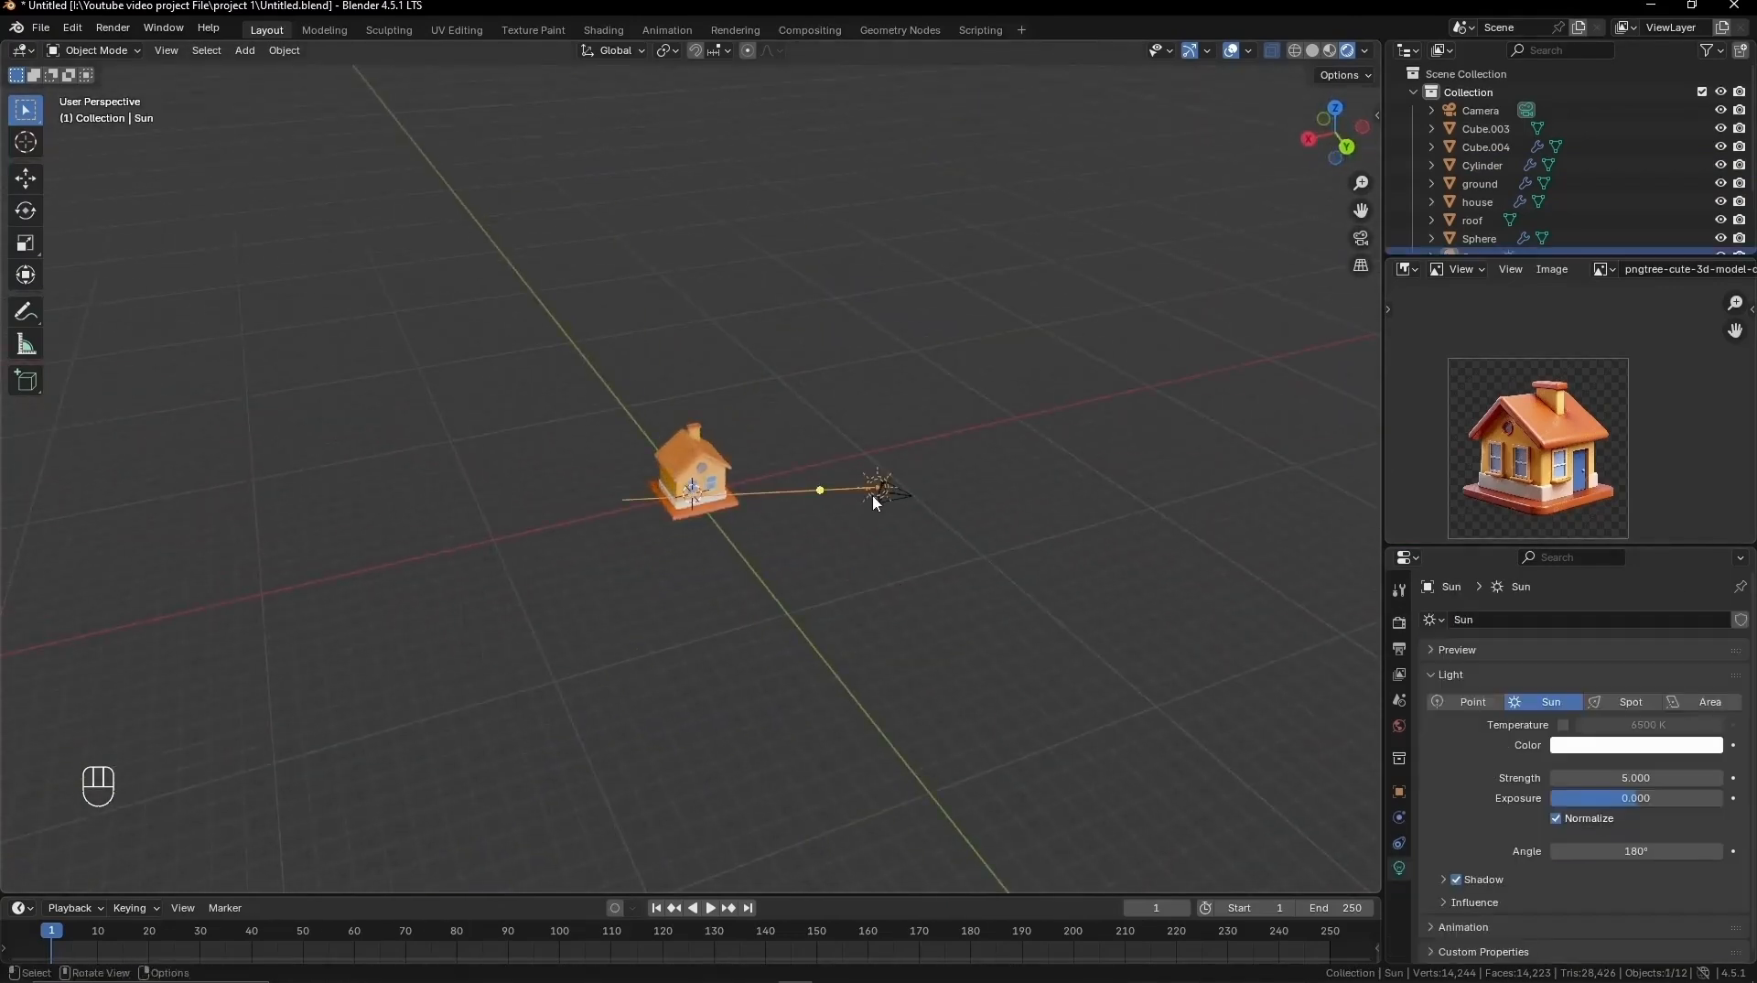
key(g)
click(743, 501)
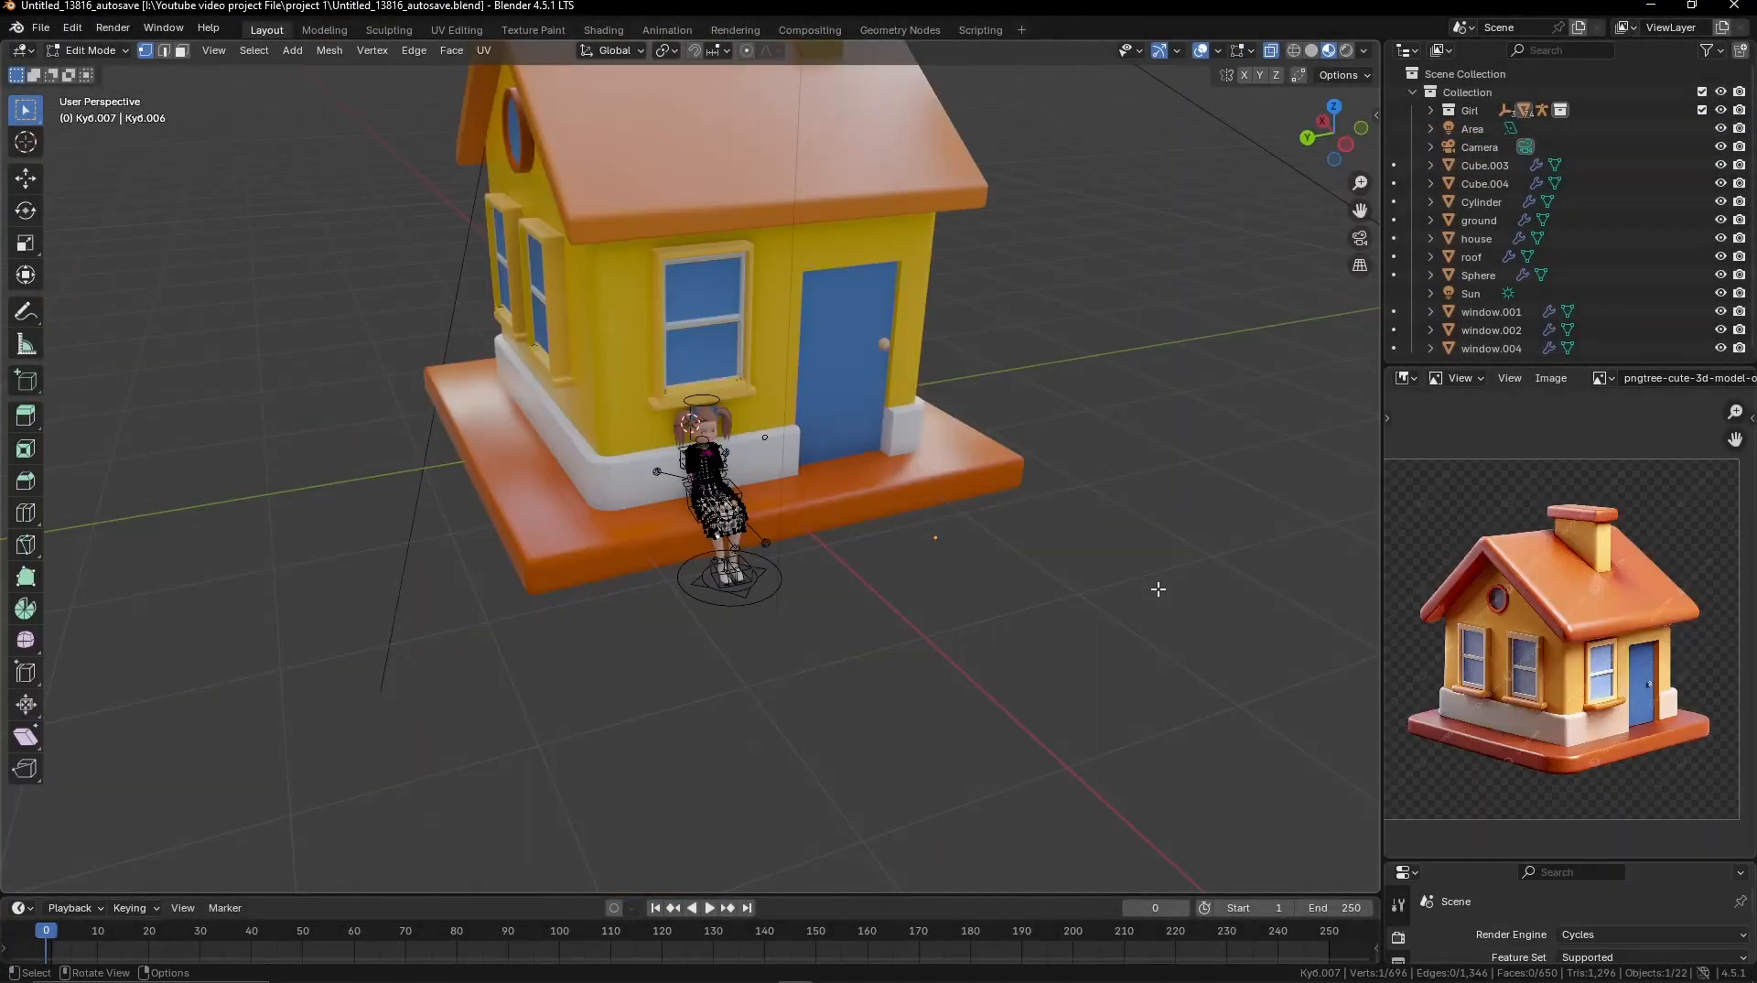
middle_drag(986, 597, 864, 595)
scroll(997, 613, up, 8)
scroll(1008, 602, down, 6)
scroll(1007, 602, up, 5)
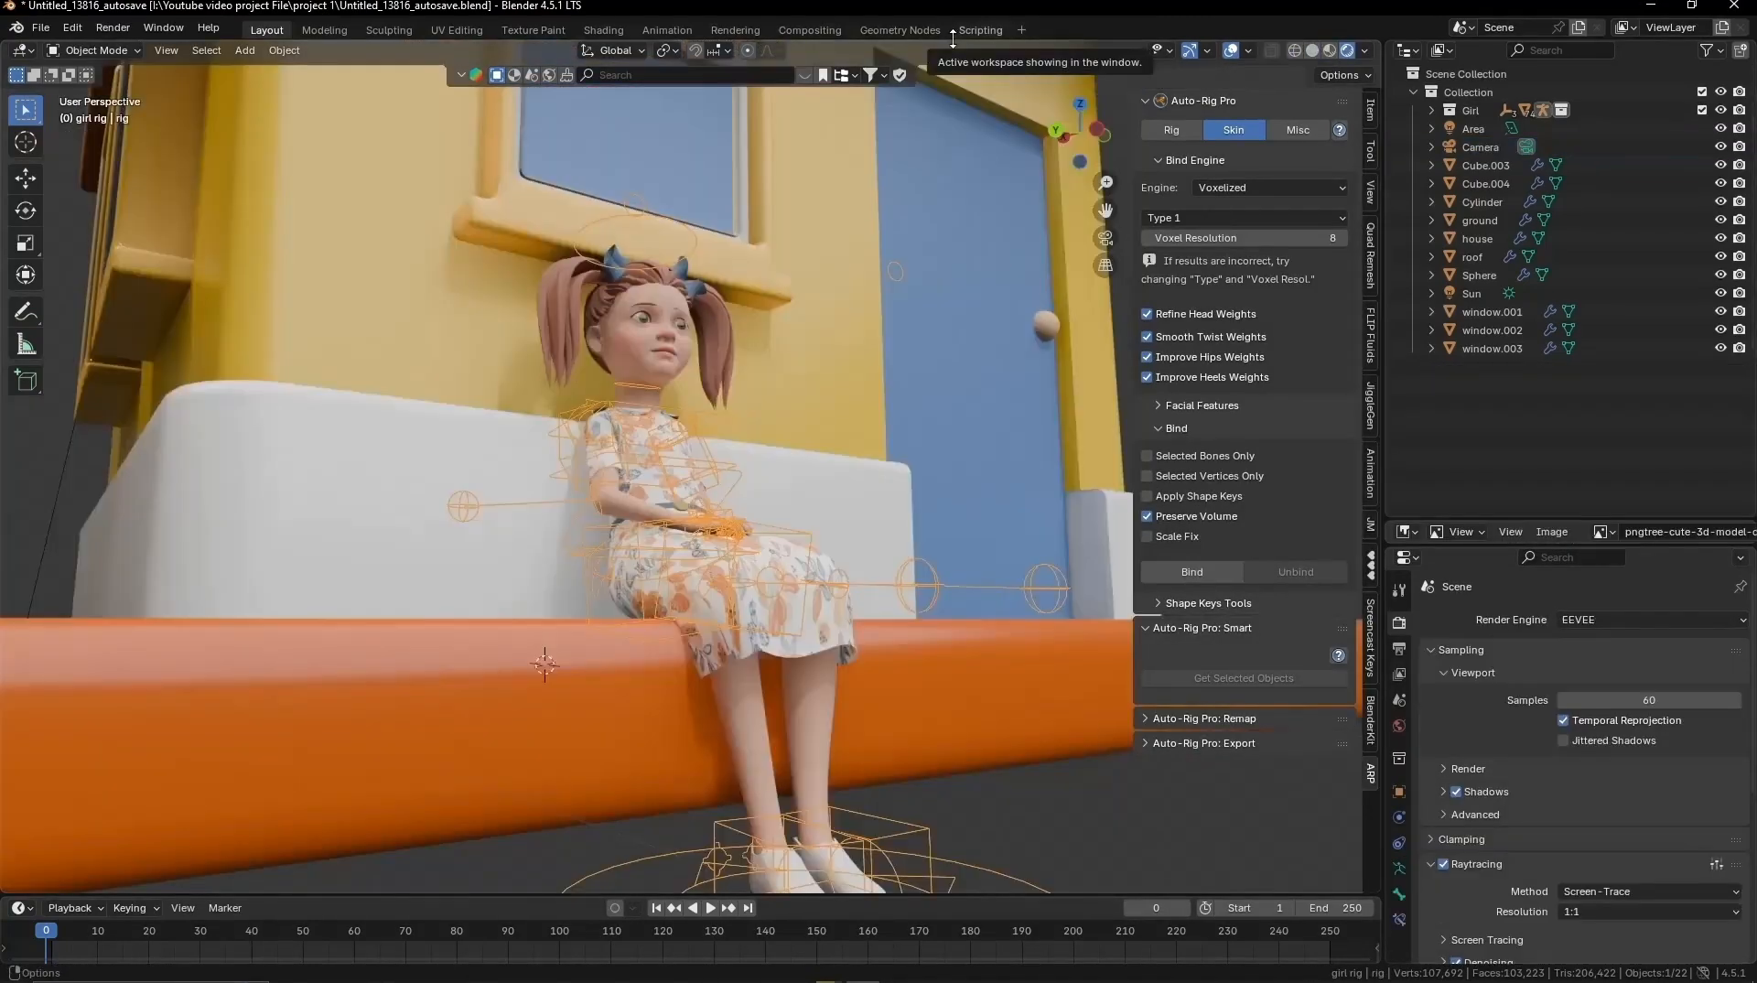
Step: Put the girl's rig in pose mode and try moving one of its foot controls
middle_drag(677, 499, 704, 549)
scroll(704, 632, up, 5)
key(ctrl+Tab)
click(670, 656)
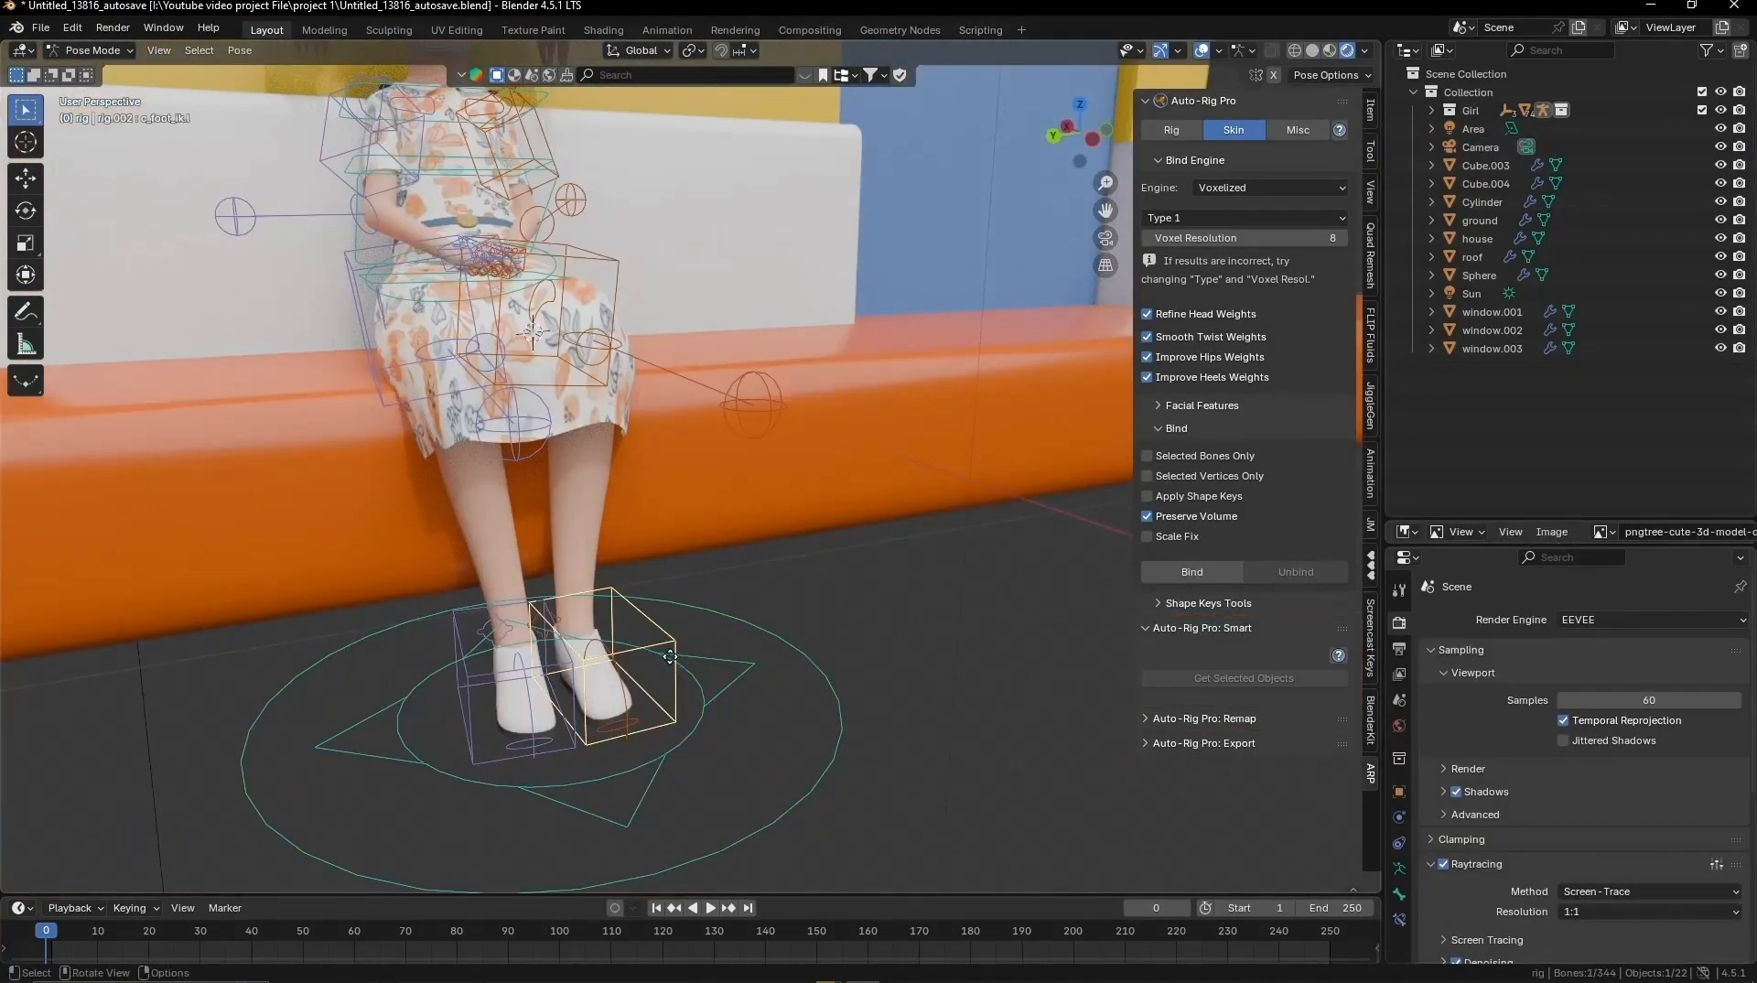
key(g)
right_click(615, 608)
Step: Try moving the girl rig's hand control outward from her lap and undo the move
middle_drag(614, 607, 736, 509)
key(g)
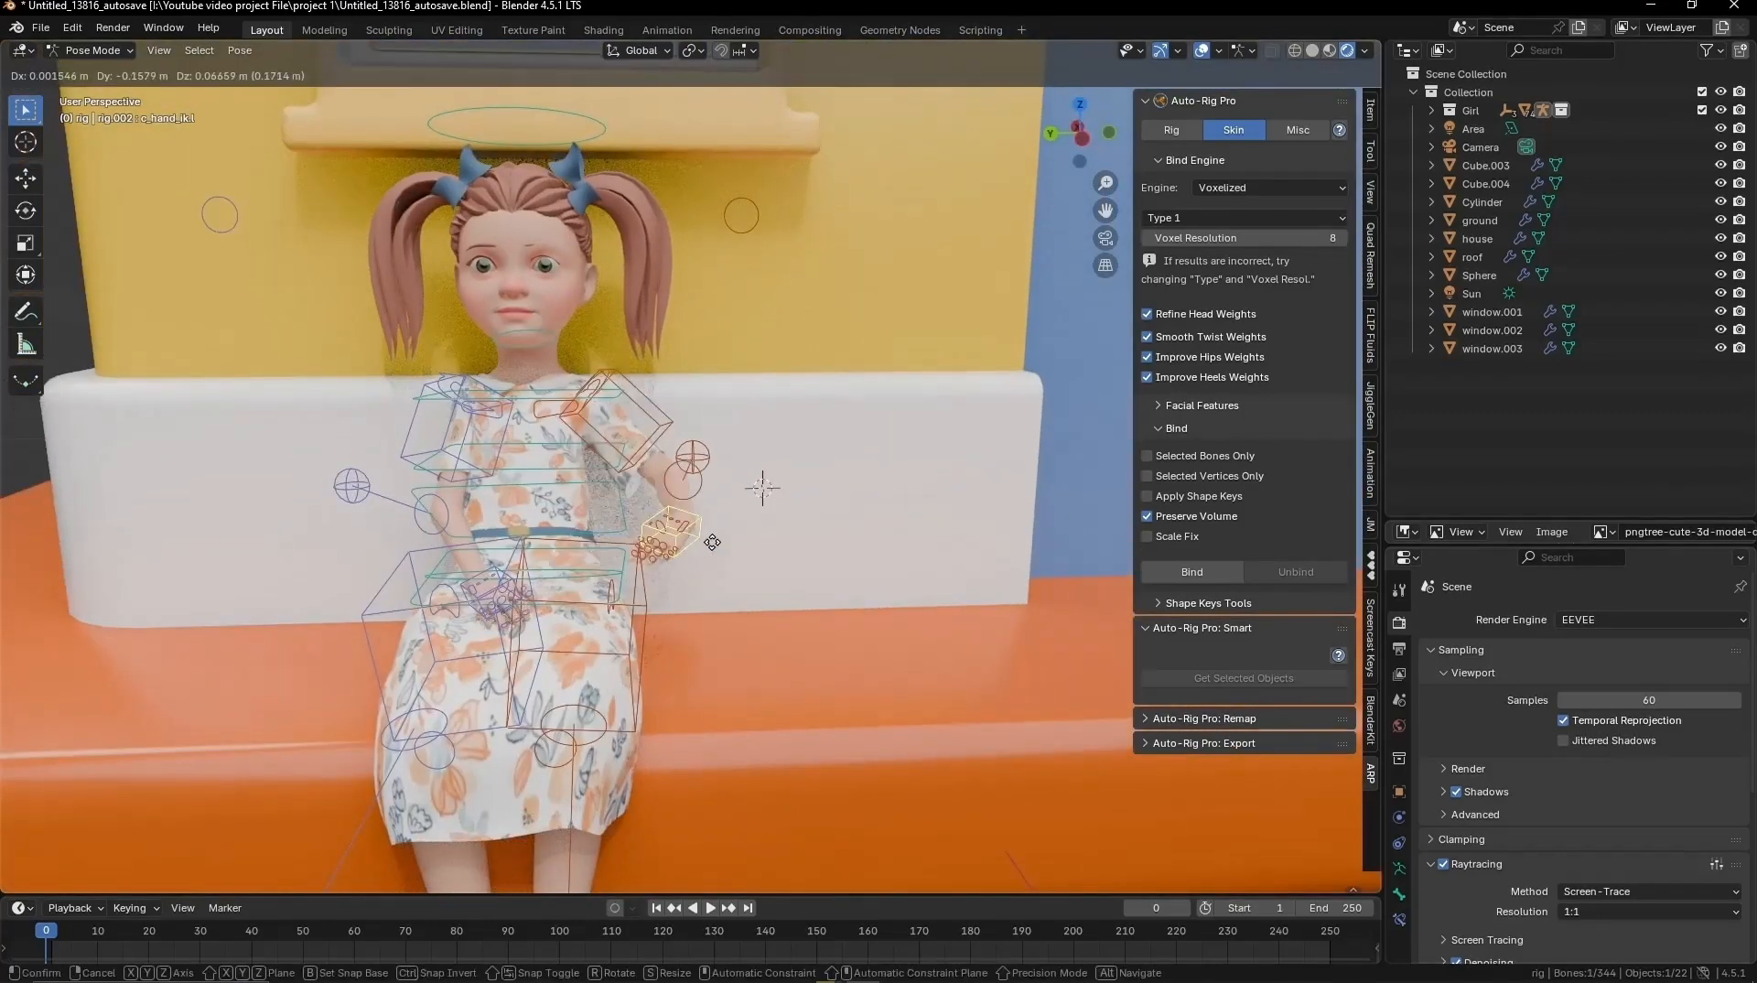
click(728, 499)
key(ctrl+z)
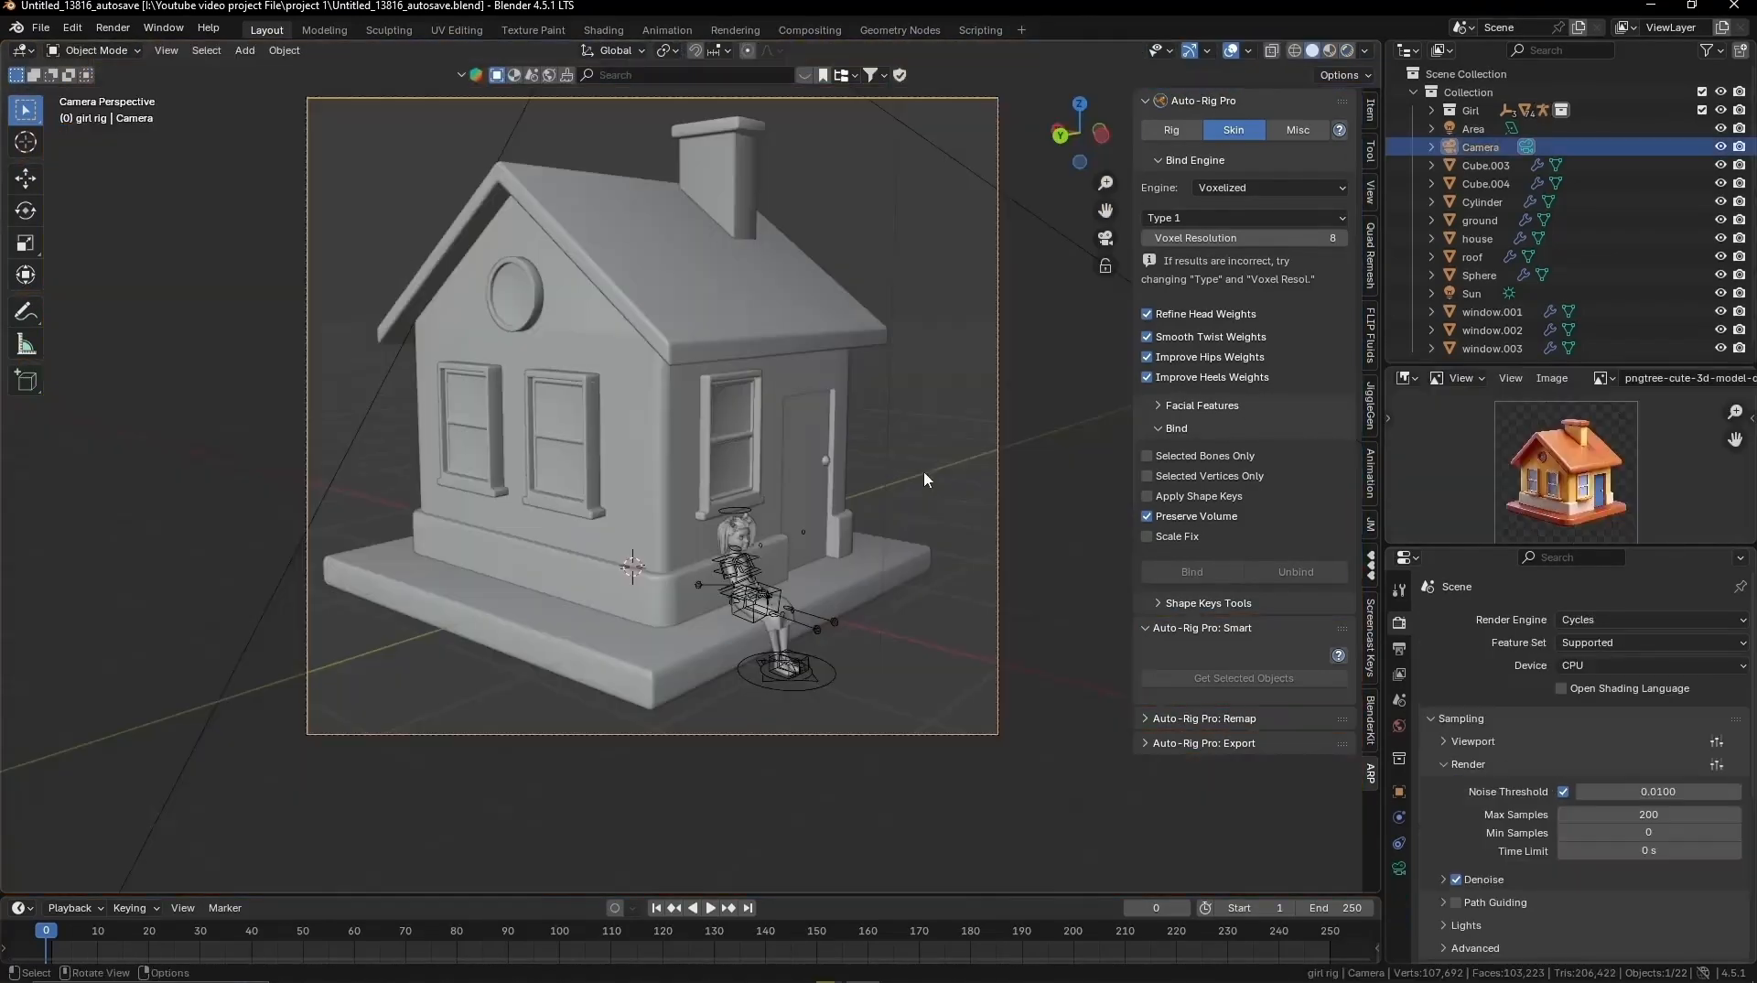
Step: Render the camera view of the house and seated girl as a still image in a maximised render window
click(112, 27)
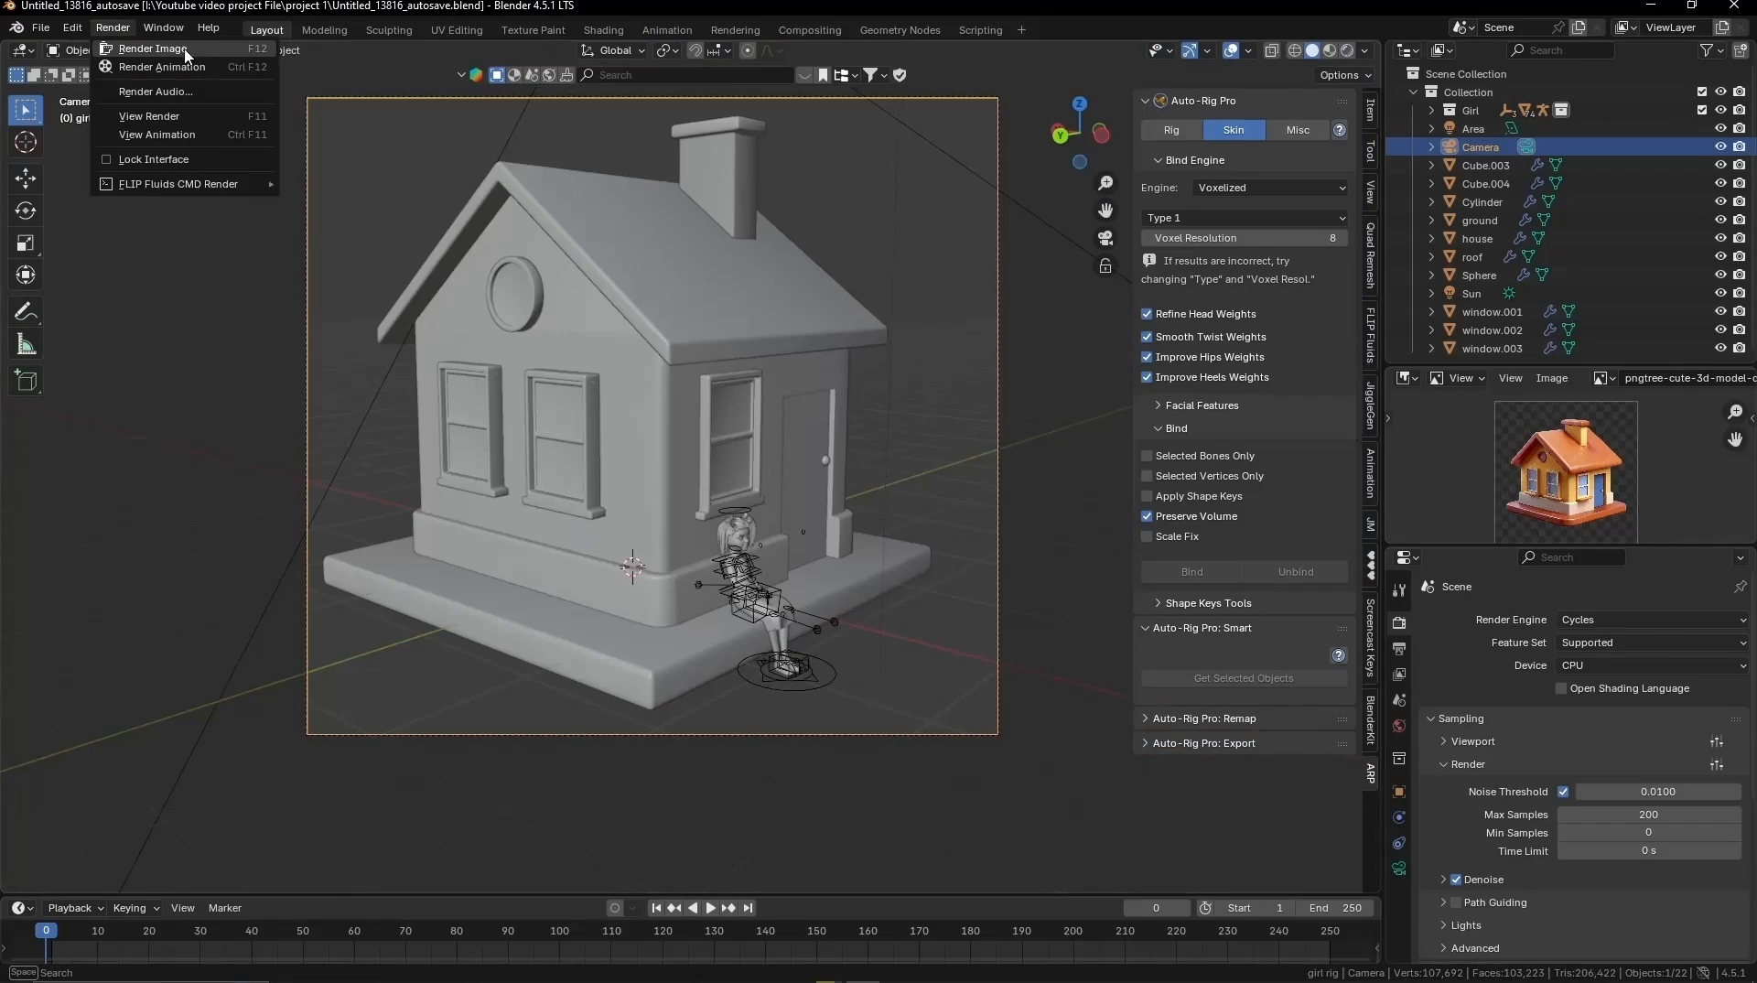
click(185, 51)
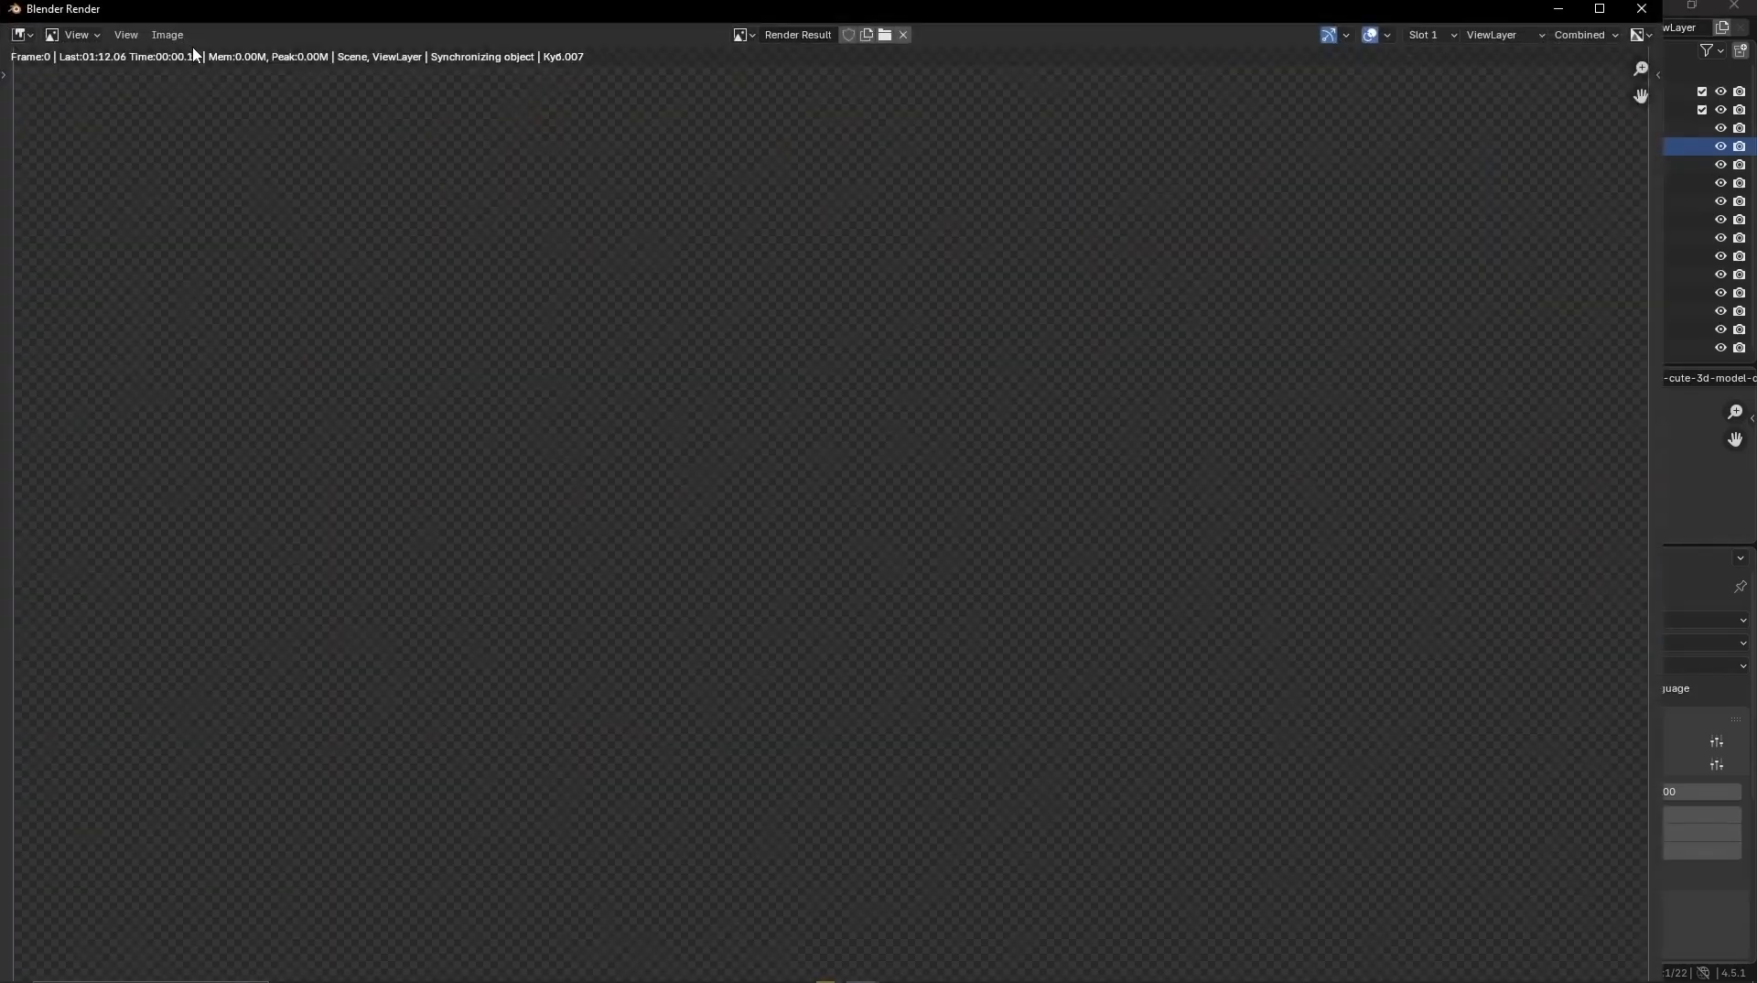
click(1602, 10)
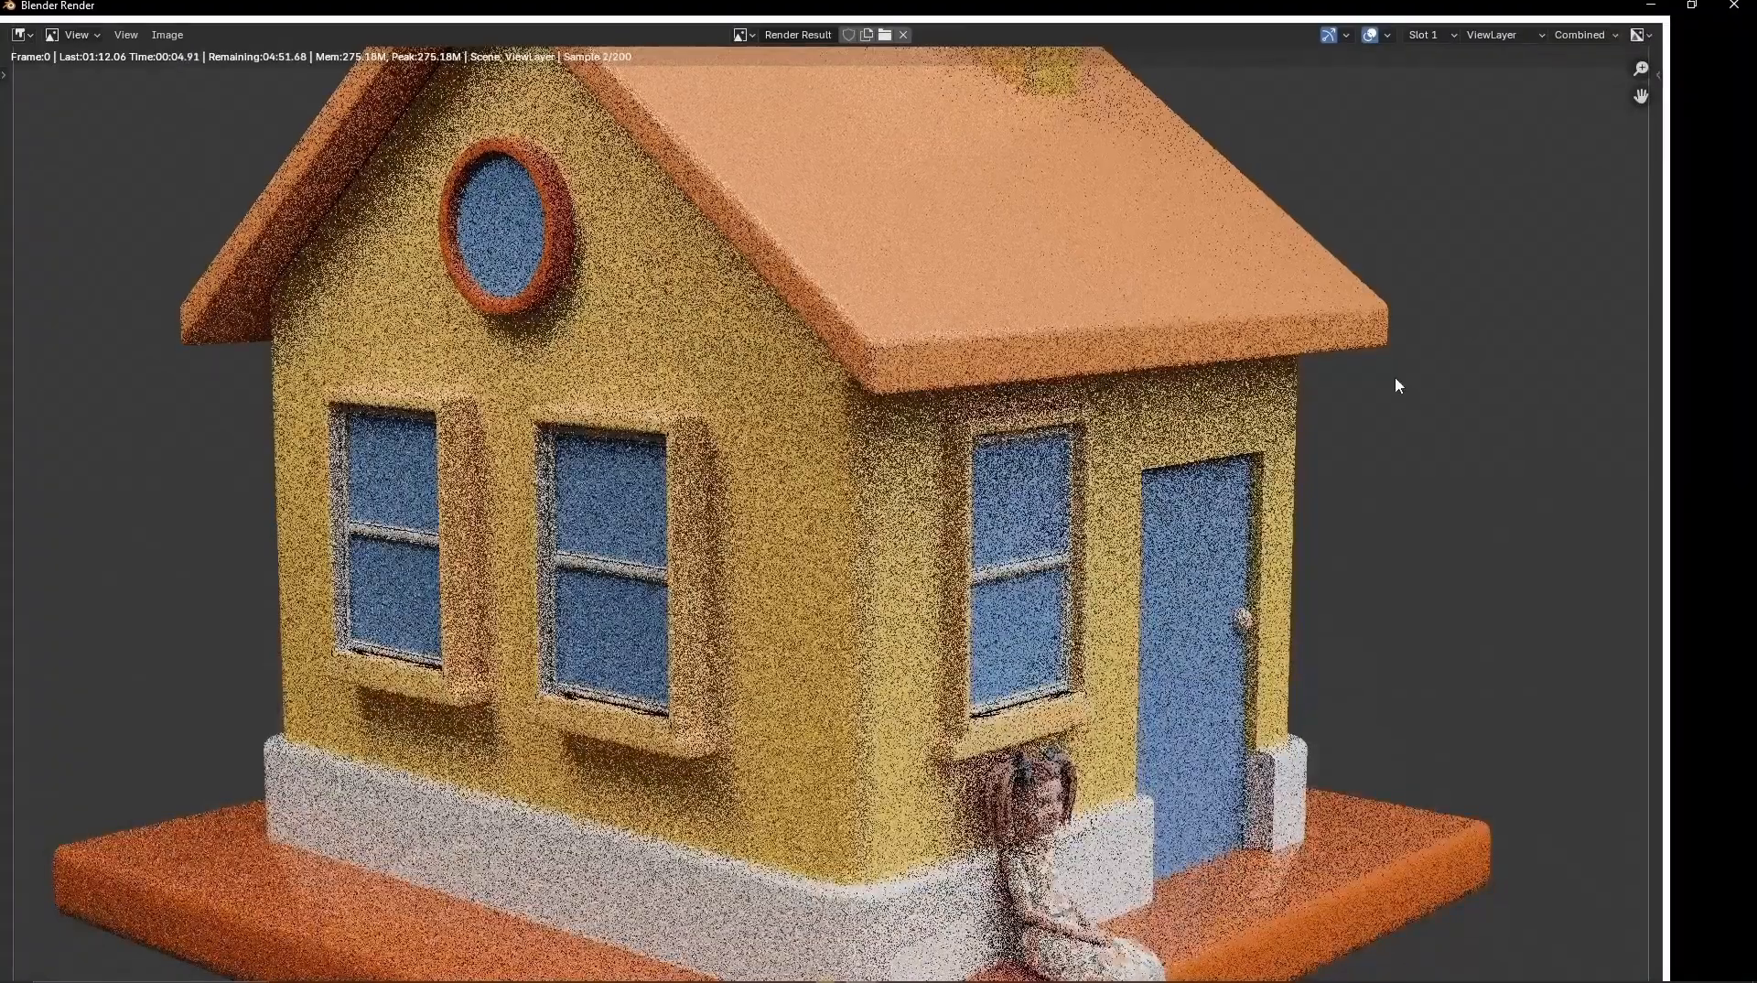